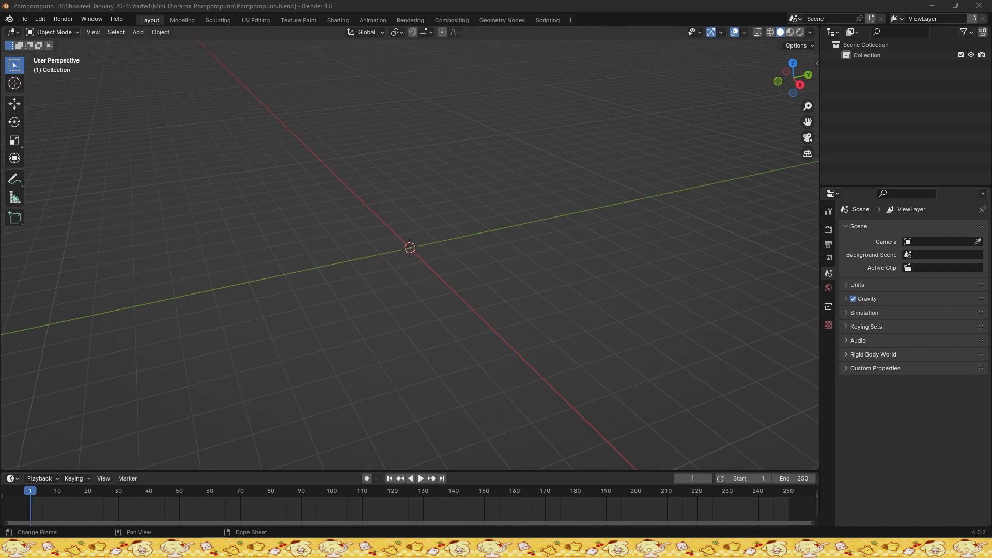
{"action": "left_click", "coordinate": [114, 231]}
{"action": "key", "text": "shift+a"}
{"action": "mouse_move", "coordinate": [426, 426]}
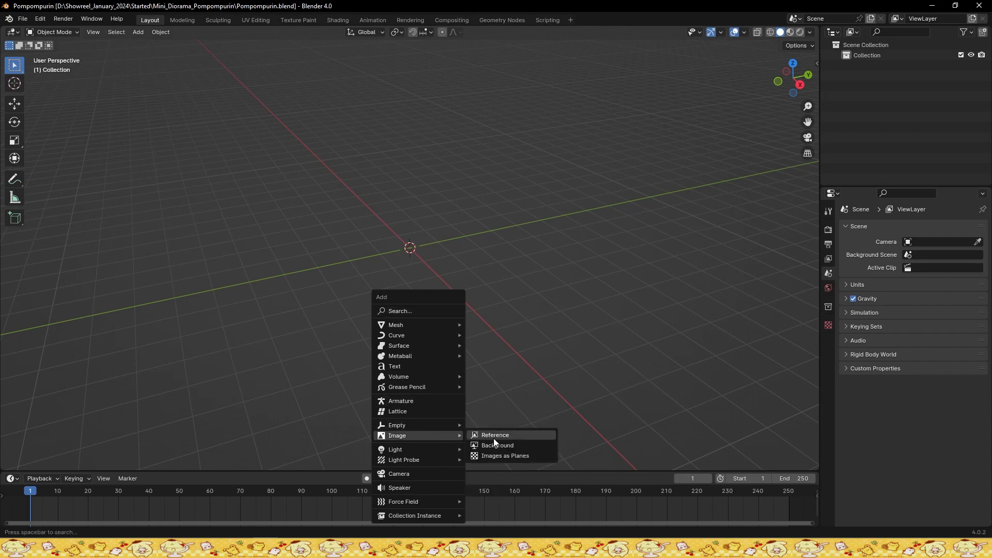
{"action": "left_click", "coordinate": [495, 436]}
{"action": "double_click", "coordinate": [467, 217]}
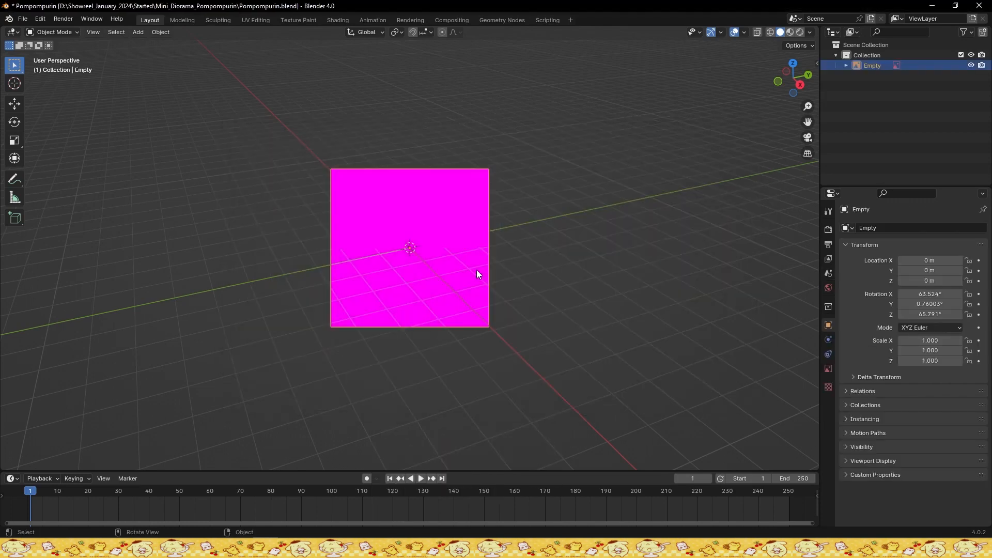
{"action": "key", "text": "Delete"}
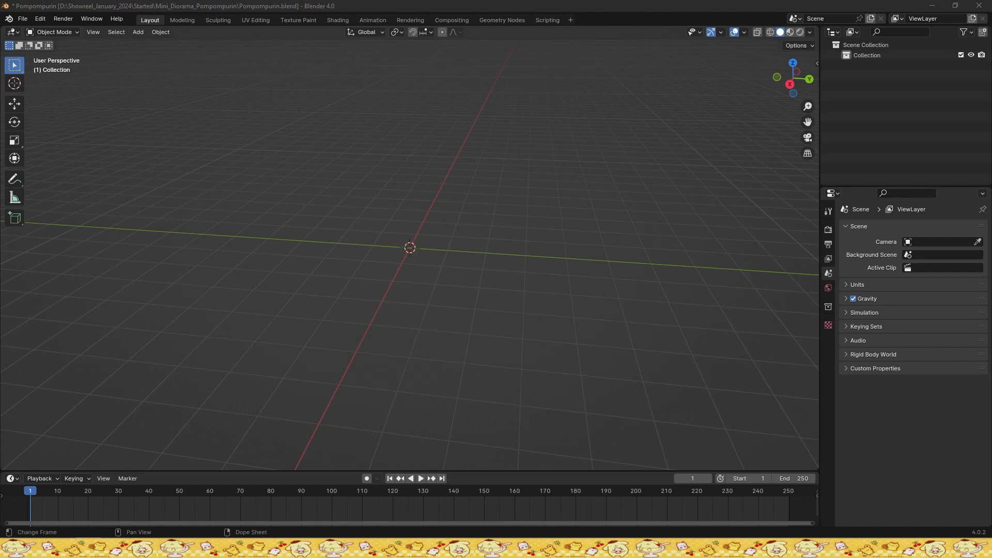
Bring the Pompompurin image into the scene, set its rotation to X 90°, Y 0°, Z 0°, and save the file
{"action": "left_click_drag", "start_coordinate": [349, 252], "coordinate": [350, 252]}
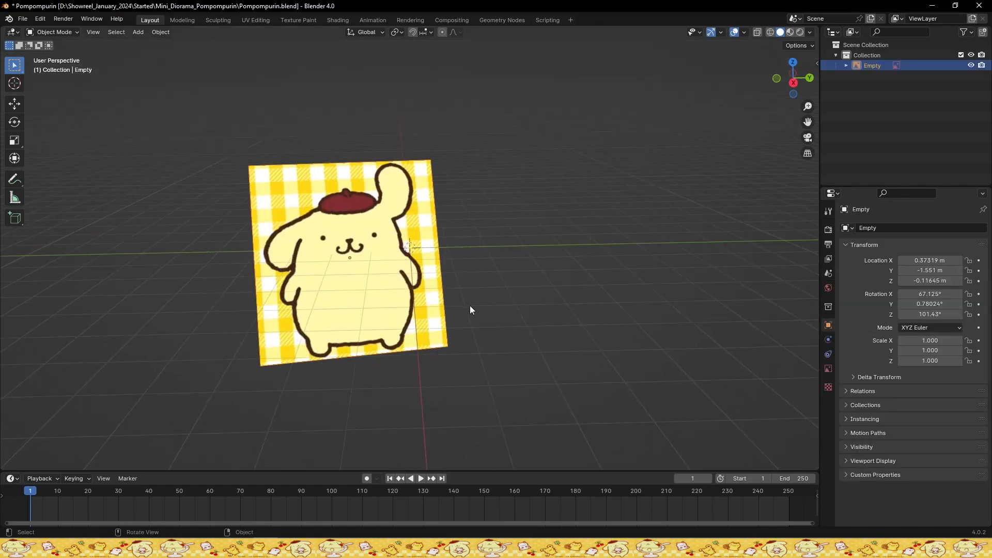
{"action": "left_click", "coordinate": [921, 290]}
{"action": "type", "text": "90"}
{"action": "key", "text": "Tab"}
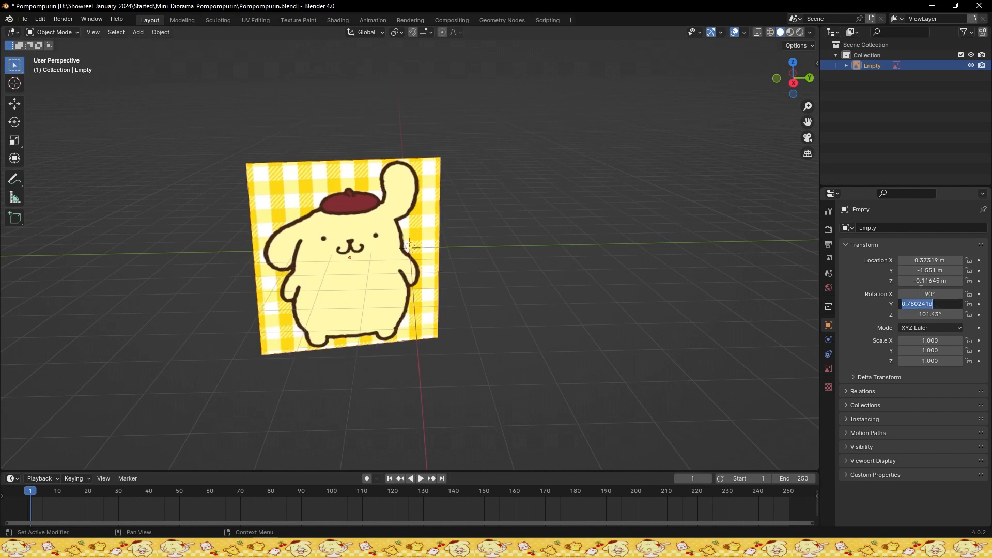
{"action": "type", "text": "0"}
{"action": "key", "text": "Tab"}
{"action": "type", "text": "0"}
{"action": "key", "text": "Return"}
{"action": "key", "text": "ctrl+s"}
{"action": "key", "text": "KP_1"}
{"action": "scroll", "coordinate": [502, 240], "scroll_direction": "up", "scroll_amount": 1}
{"action": "scroll", "coordinate": [543, 246], "scroll_direction": "down", "scroll_amount": 1}
{"action": "left_click", "coordinate": [572, 249]}
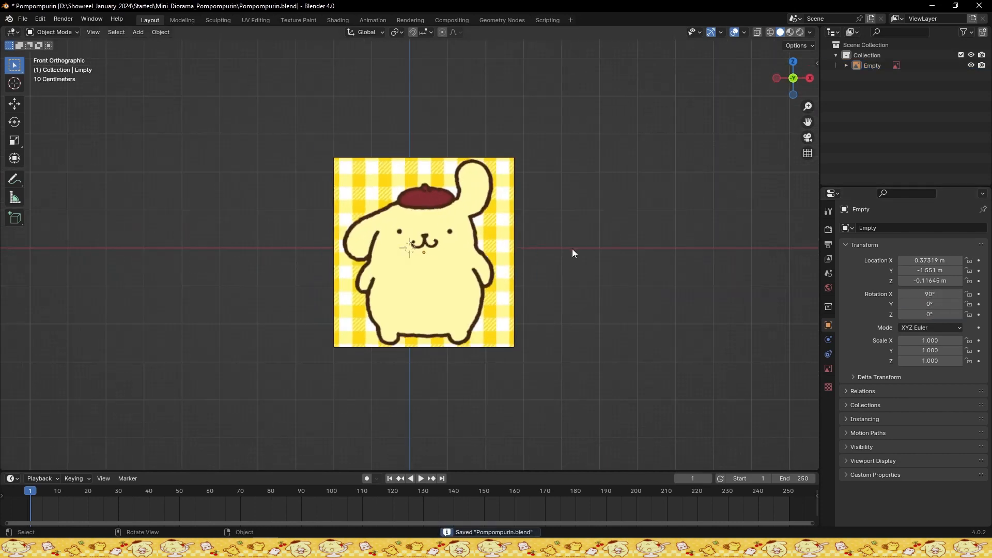
{"action": "middle_click_drag", "start_coordinate": [572, 249], "coordinate": [590, 253], "text": "shift"}
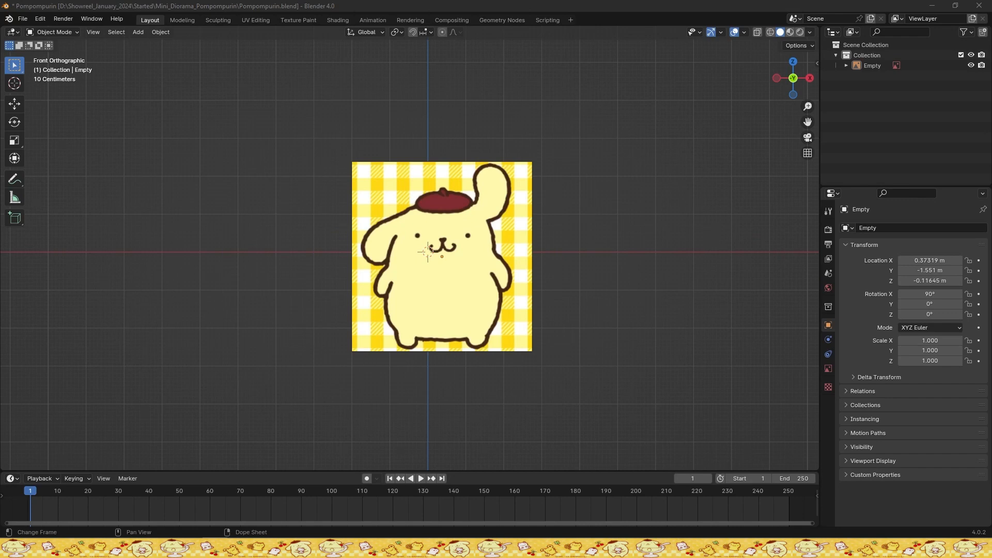
Bring in the image of Pompompurin with the cat, place it beside the first reference at about X 6 m, and save
{"action": "left_click_drag", "start_coordinate": [226, 285], "coordinate": [225, 283]}
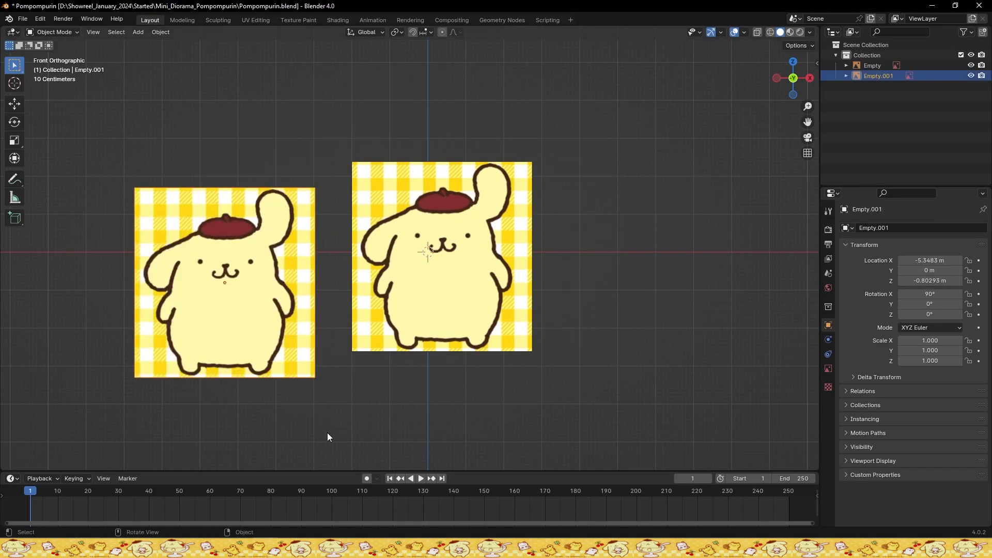
{"action": "key", "text": "Delete"}
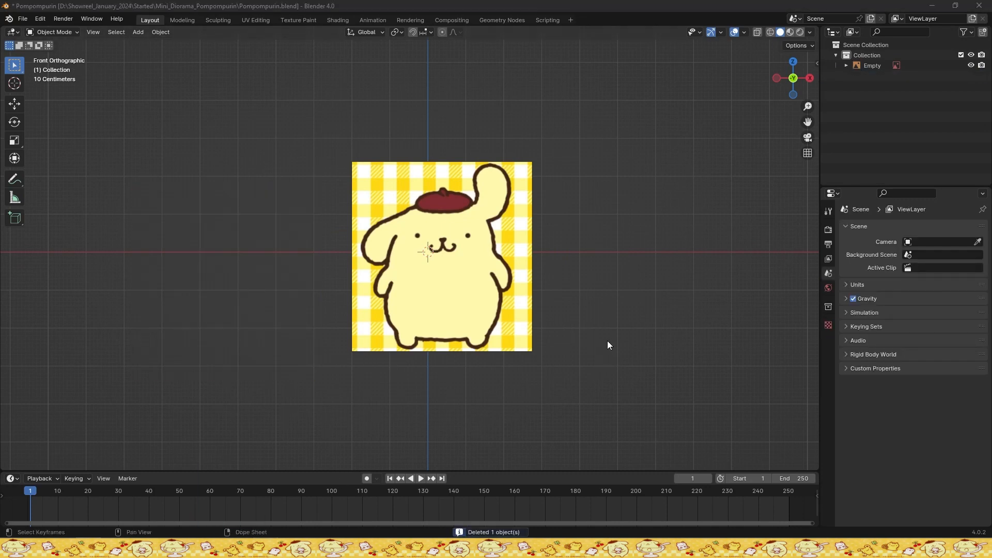
{"action": "left_click_drag", "start_coordinate": [607, 340], "coordinate": [606, 336]}
{"action": "key", "text": "g"}
{"action": "key", "text": "z"}
{"action": "left_click", "coordinate": [649, 251]}
{"action": "key", "text": "g"}
{"action": "key", "text": "x"}
{"action": "left_click", "coordinate": [696, 251]}
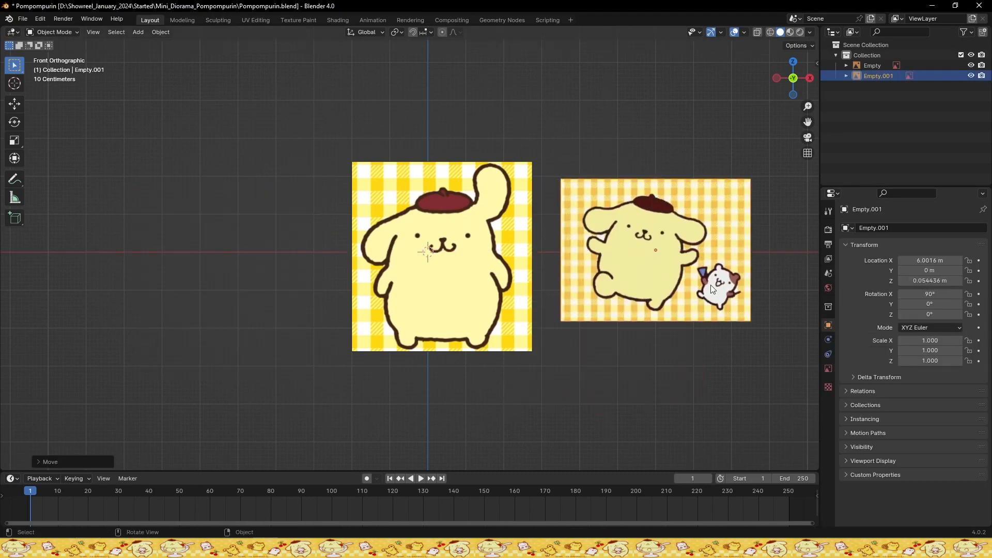
{"action": "left_click", "coordinate": [780, 207]}
{"action": "key", "text": "ctrl+s"}
Rename the two reference images "Pompompurin" and "cat with pompompurin", and save the file
{"action": "double_click", "coordinate": [866, 65]}
{"action": "type", "text": "Pompompurin"}
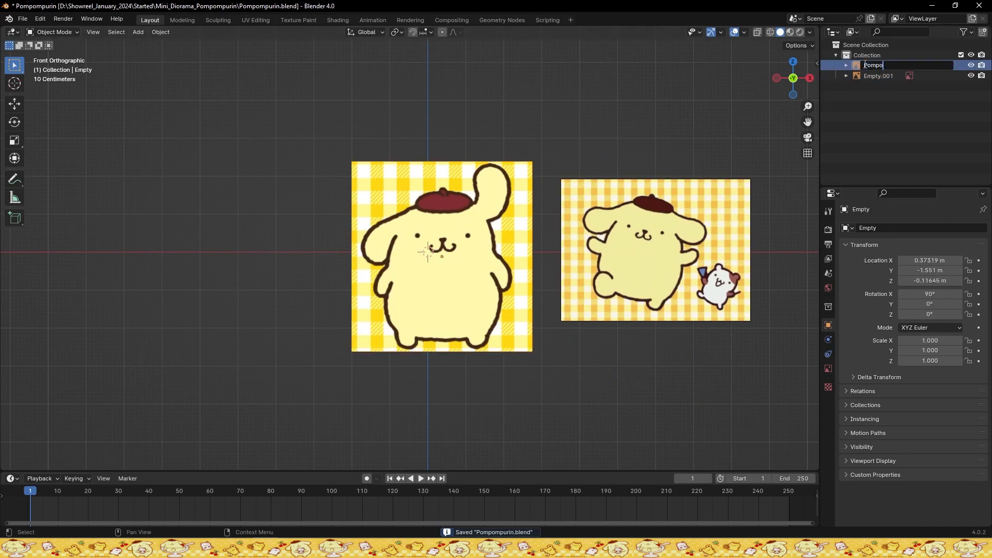
{"action": "key", "text": "Return"}
{"action": "double_click", "coordinate": [866, 66]}
{"action": "type", "text": "ca"}
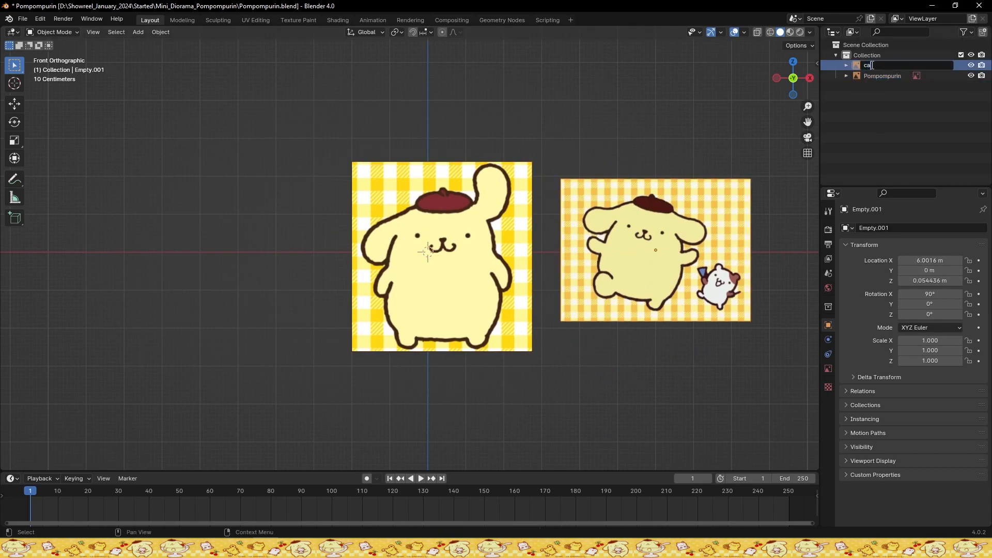
{"action": "type", "text": "t with pompompurin"}
{"action": "key", "text": "Return"}
{"action": "key", "text": "ctrl+s"}
Zero the cat reference's X and Z location and move it along X to about 5.91 m
{"action": "middle_click_drag", "start_coordinate": [635, 321], "coordinate": [556, 300]}
{"action": "double_click", "coordinate": [930, 260]}
{"action": "type", "text": "0"}
{"action": "key", "text": "Tab"}
{"action": "key", "text": "Tab"}
{"action": "type", "text": "0"}
{"action": "key", "text": "Return"}
{"action": "key", "text": "g"}
{"action": "key", "text": "x"}
{"action": "left_click", "coordinate": [744, 327]}
{"action": "middle_click_drag", "start_coordinate": [739, 326], "coordinate": [711, 359]}
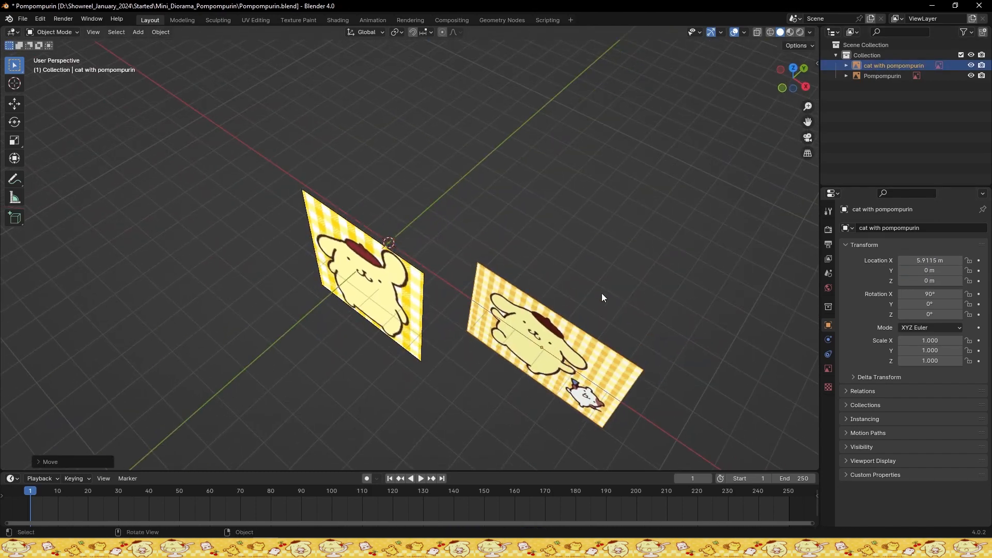
Copy the Pompompurin reference's Y location of -1.551 m to the cat reference and save the file
{"action": "left_click", "coordinate": [397, 289]}
{"action": "double_click", "coordinate": [928, 271]}
{"action": "key", "text": "ctrl+c"}
{"action": "left_click", "coordinate": [595, 357]}
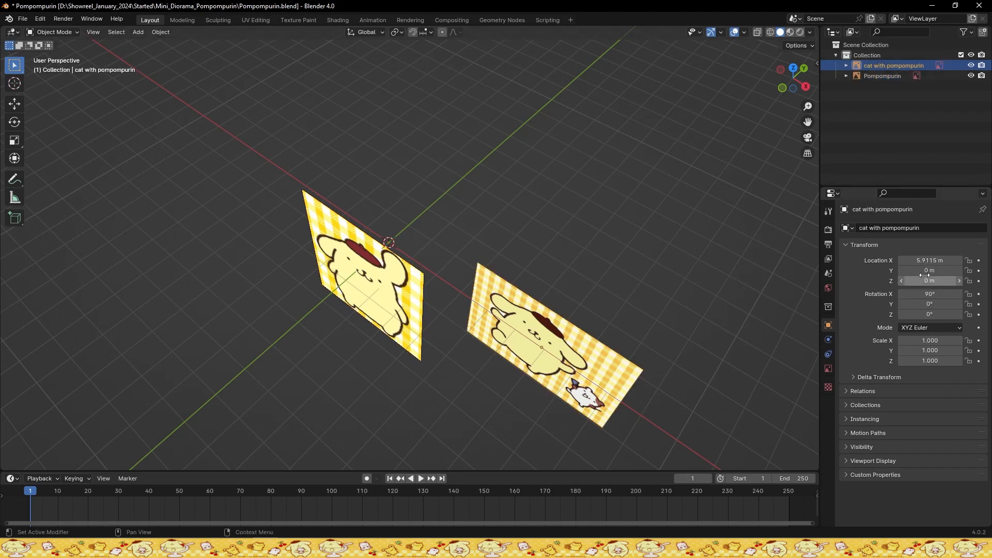
{"action": "double_click", "coordinate": [927, 272]}
{"action": "key", "text": "ctrl+v"}
{"action": "key", "text": "Return"}
{"action": "key", "text": "ctrl+s"}
{"action": "key", "text": "KP_1"}
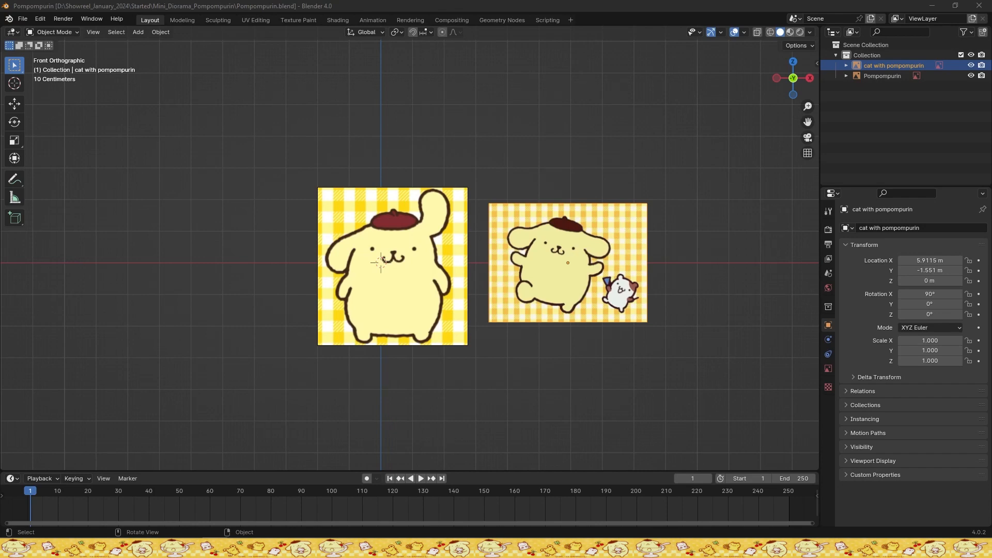
{"action": "middle_click_drag", "start_coordinate": [384, 422], "coordinate": [396, 390]}
{"action": "key", "text": "ctrl+s"}
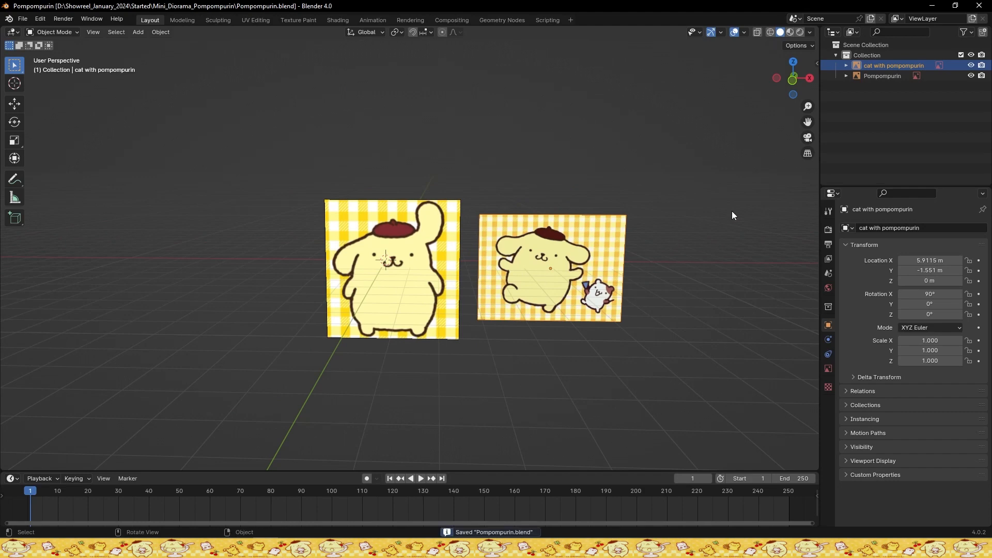
Rename the collection holding the reference images to "references"
{"action": "left_click", "coordinate": [833, 56]}
{"action": "left_click", "coordinate": [836, 56]}
{"action": "double_click", "coordinate": [855, 55]}
{"action": "type", "text": "references"}
{"action": "key", "text": "Return"}
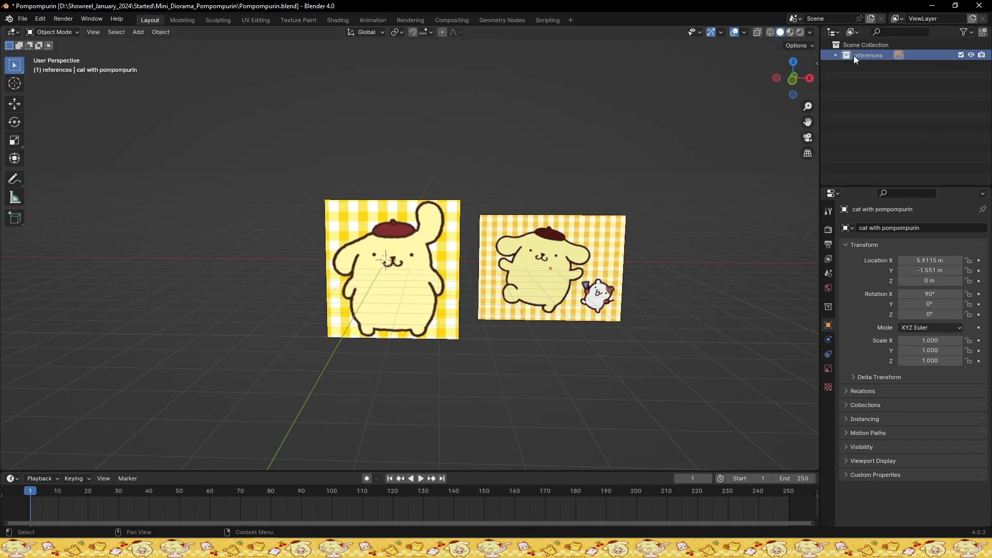
Show the Selectable toggles in the outliner and try switching off selection and visibility of the references collection
{"action": "left_click", "coordinate": [961, 54]}
{"action": "left_click", "coordinate": [960, 55]}
{"action": "left_click", "coordinate": [962, 33]}
{"action": "left_click", "coordinate": [903, 66]}
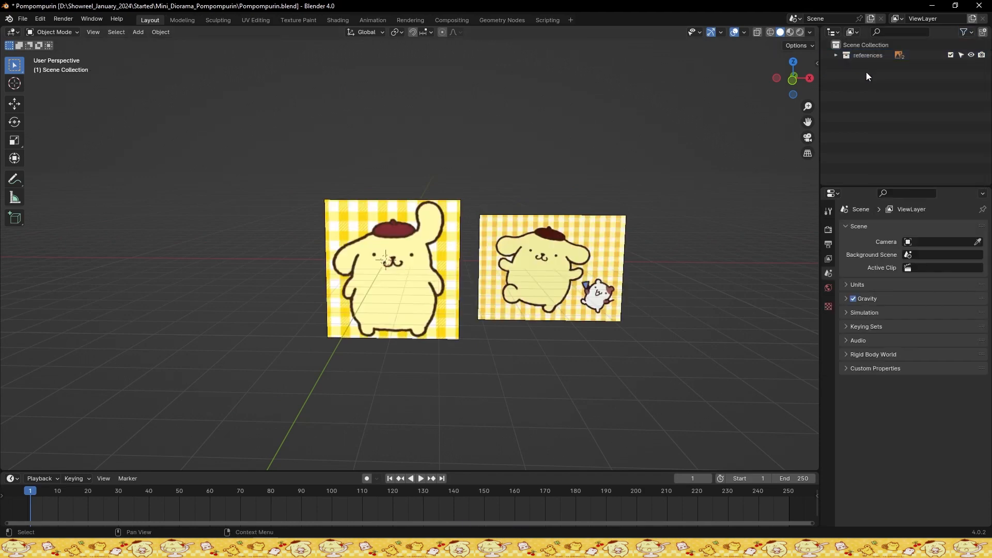
{"action": "left_click", "coordinate": [961, 55]}
{"action": "scroll", "coordinate": [485, 317], "scroll_direction": "down", "scroll_amount": 1}
{"action": "middle_click_drag", "start_coordinate": [483, 319], "coordinate": [529, 310], "text": "shift"}
{"action": "left_click", "coordinate": [951, 55]}
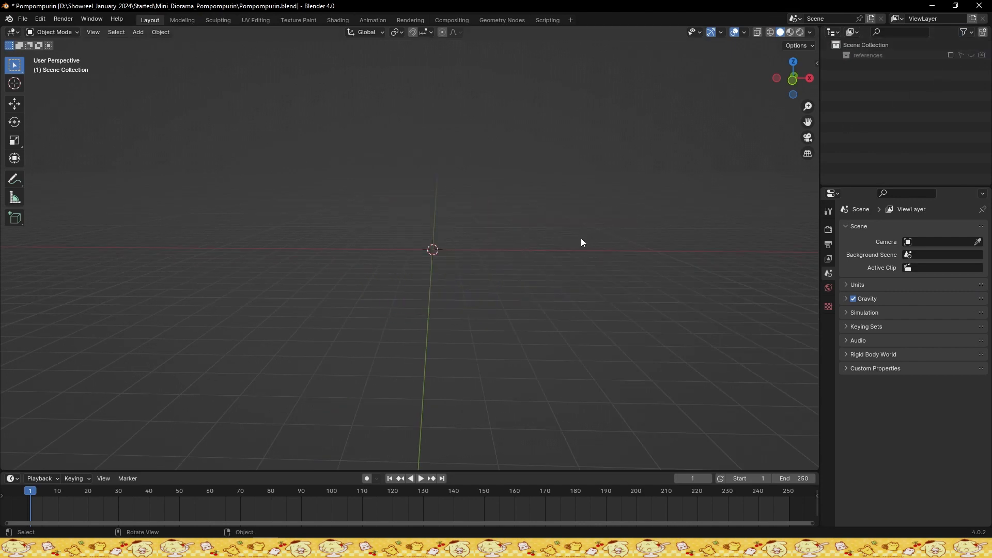
{"action": "key", "text": "shift+a"}
{"action": "left_click", "coordinate": [951, 55]}
{"action": "left_click", "coordinate": [961, 55]}
Move both reference images together along the X axis, save, and exclude the references collection from the view layer
{"action": "left_click", "coordinate": [552, 255]}
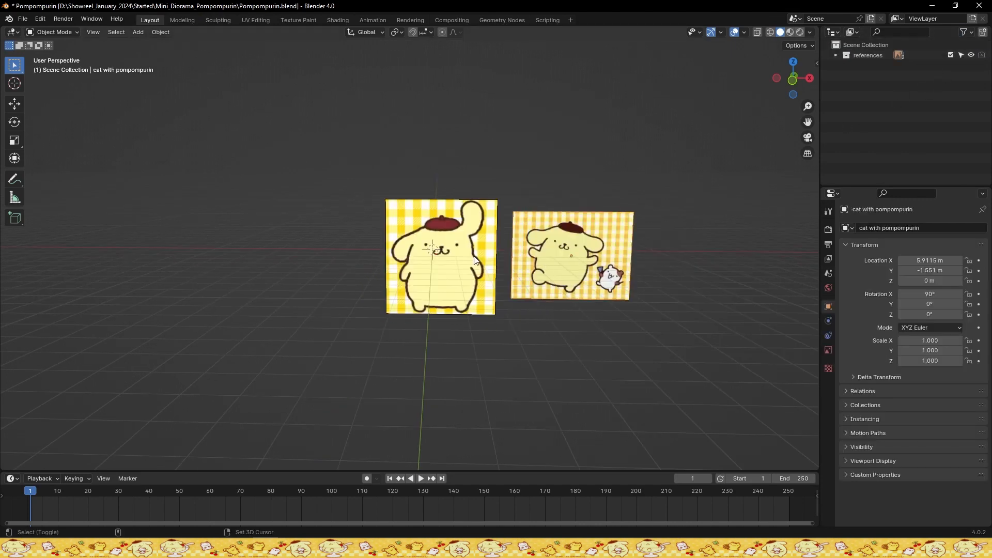
{"action": "left_click", "coordinate": [434, 262], "text": "shift"}
{"action": "key", "text": "g"}
{"action": "key", "text": "x"}
{"action": "left_click", "coordinate": [655, 268]}
{"action": "key", "text": "ctrl+s"}
{"action": "left_click", "coordinate": [951, 55]}
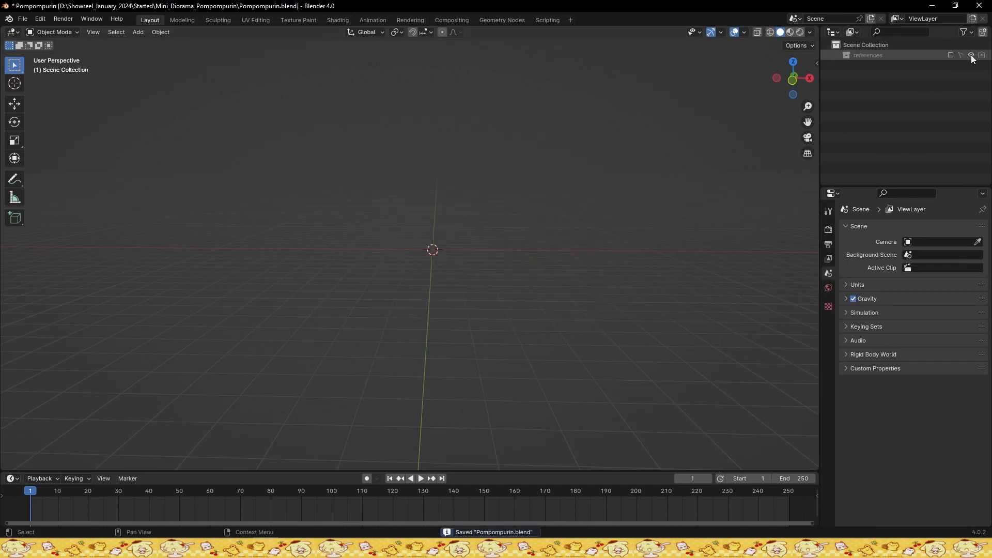
Add a cube, set its scale to 5 on all three axes, and save the file
{"action": "key", "text": "shift+a"}
{"action": "mouse_move", "coordinate": [445, 154]}
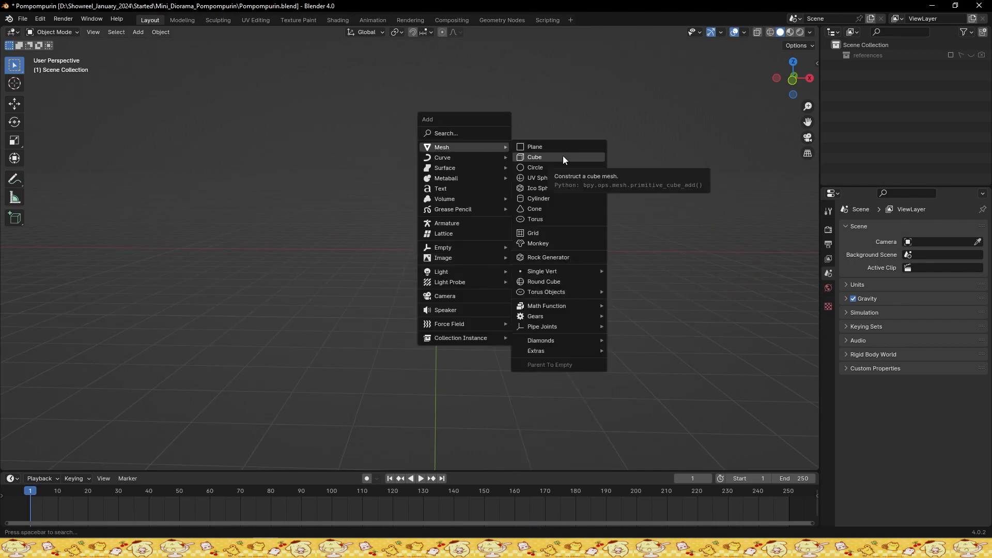
{"action": "left_click", "coordinate": [563, 156]}
{"action": "left_click", "coordinate": [934, 341]}
{"action": "left_click", "coordinate": [895, 342]}
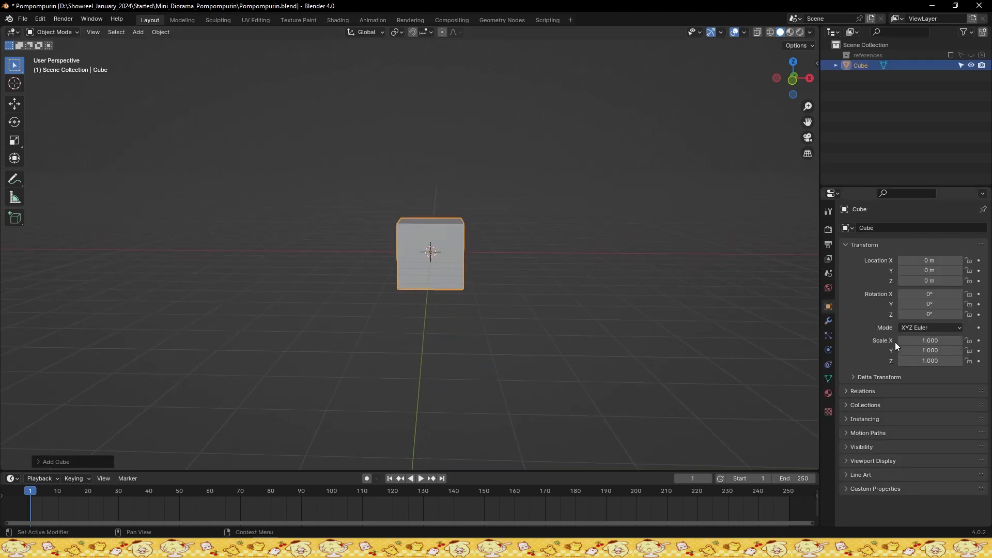
{"action": "left_click_drag", "start_coordinate": [927, 341], "coordinate": [930, 361]}
{"action": "left_click", "coordinate": [895, 346]}
{"action": "type", "text": "5"}
{"action": "key", "text": "Return"}
{"action": "key", "text": "ctrl+s"}
Create a new collection named "walls and floor" and save the file
{"action": "scroll", "coordinate": [559, 260], "scroll_direction": "down", "scroll_amount": 2}
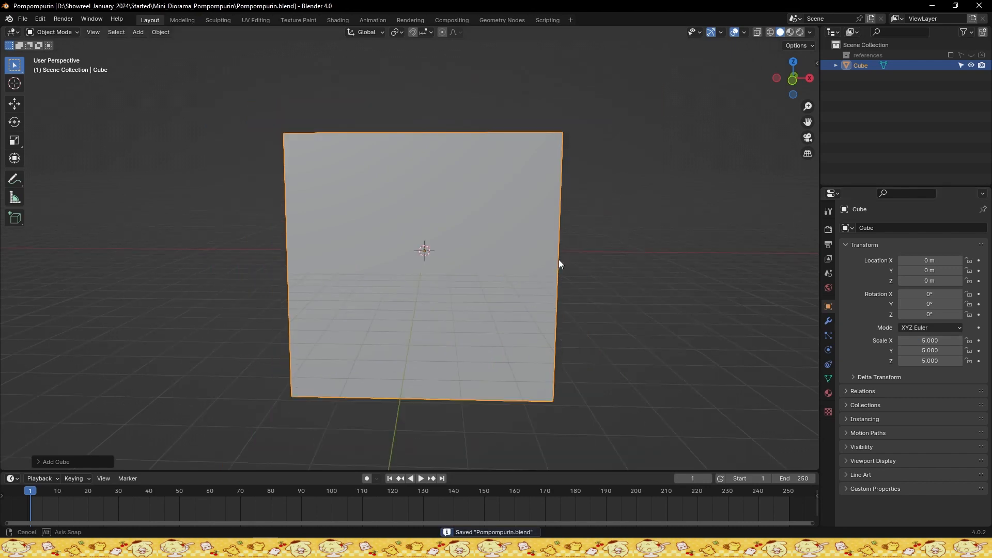
{"action": "middle_click_drag", "start_coordinate": [559, 260], "coordinate": [514, 273]}
{"action": "key", "text": "KP_1"}
{"action": "right_click", "coordinate": [837, 77]}
{"action": "left_click", "coordinate": [873, 91]}
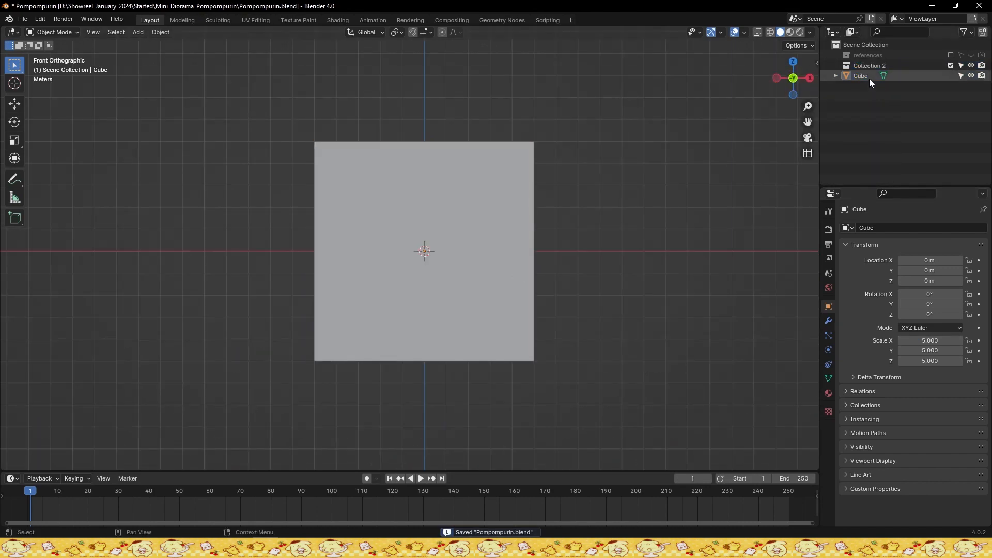
{"action": "double_click", "coordinate": [870, 66]}
{"action": "type", "text": "walls and floor"}
{"action": "key", "text": "Return"}
{"action": "key", "text": "ctrl+s"}
Move the cube into the walls and floor collection, rename it "floor", and save
{"action": "left_click", "coordinate": [856, 76]}
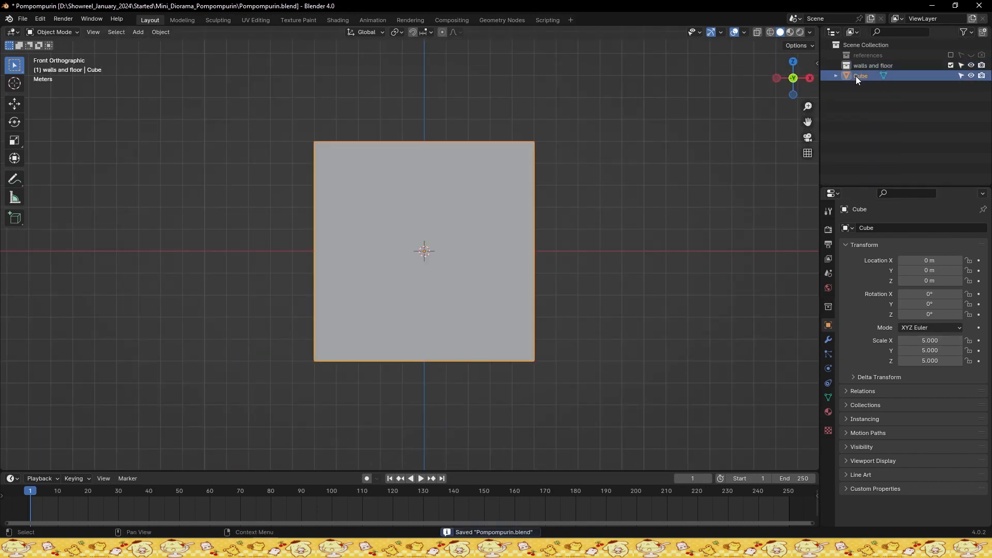
{"action": "left_click_drag", "start_coordinate": [856, 76], "coordinate": [862, 67]}
{"action": "double_click", "coordinate": [871, 78]}
{"action": "type", "text": "floor"}
{"action": "key", "text": "Return"}
{"action": "key", "text": "ctrl+s"}
Flatten the floor cube along Z into a thin slab with a Z scale of about -0.302, and save
{"action": "key", "text": "s"}
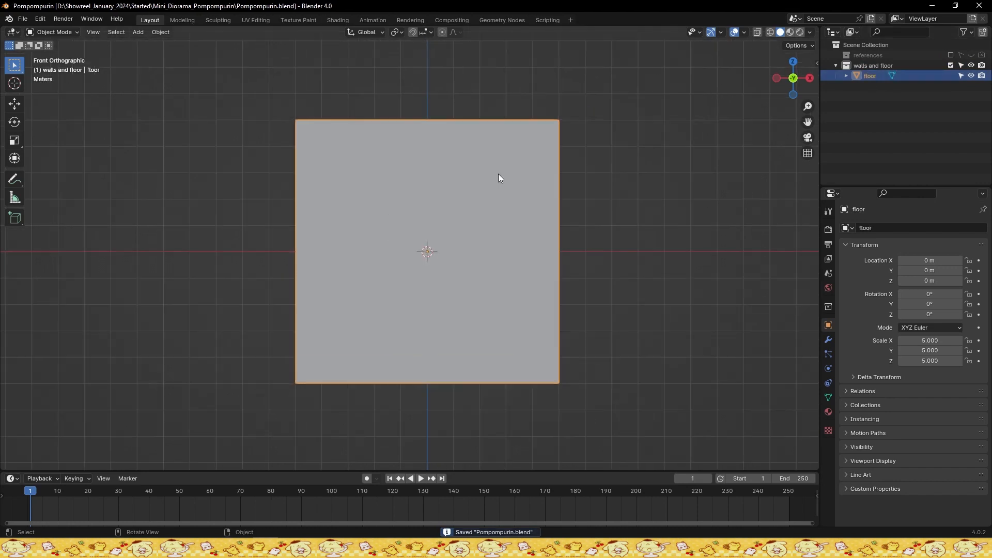
{"action": "key", "text": "z"}
{"action": "left_click", "coordinate": [422, 243]}
{"action": "scroll", "coordinate": [492, 245], "scroll_direction": "up", "scroll_amount": 1}
{"action": "key", "text": "ctrl+s"}
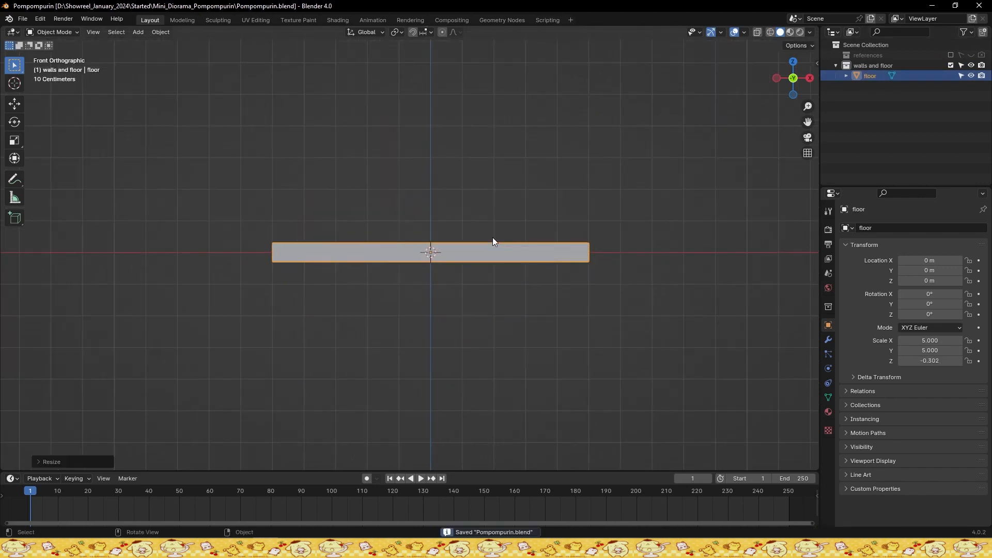
Set the floor's Z scale to -0.3 and save the file
{"action": "scroll", "coordinate": [492, 237], "scroll_direction": "up", "scroll_amount": 2}
{"action": "left_click", "coordinate": [934, 361]}
{"action": "left_click_drag", "start_coordinate": [935, 361], "coordinate": [916, 362]}
{"action": "key", "text": "BackSpace"}
{"action": "key", "text": "Return"}
{"action": "scroll", "coordinate": [541, 280], "scroll_direction": "up", "scroll_amount": 1}
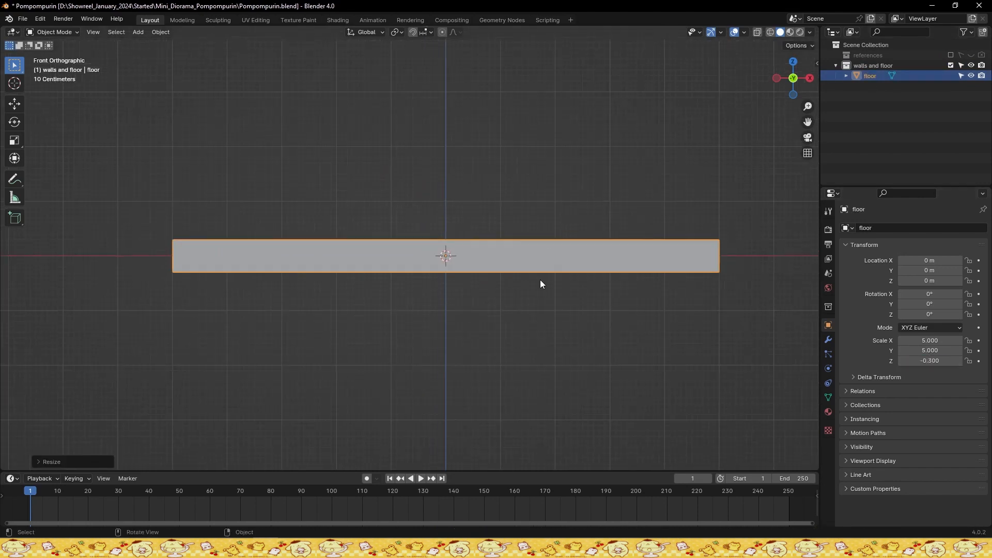
{"action": "mouse_move", "coordinate": [541, 280]}
{"action": "middle_mouse_down"}
{"action": "mouse_move", "coordinate": [501, 264]}
{"action": "mouse_move", "coordinate": [521, 278]}
{"action": "middle_mouse_up"}
{"action": "key", "text": "ctrl+s"}
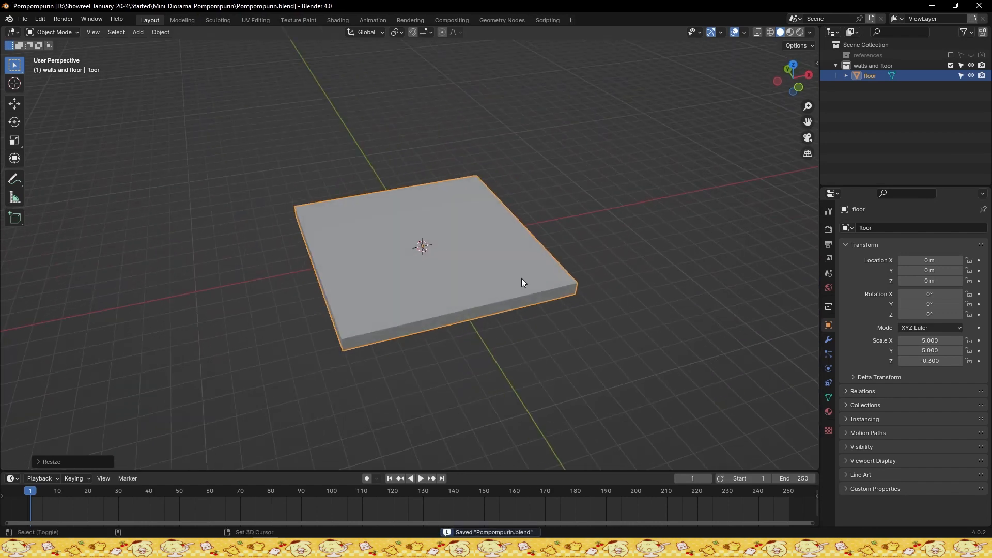
Duplicate the floor slab in place and rotate the copy 90° about Y to form a wall
{"action": "key", "text": "shift+d"}
{"action": "type", "text": "ry90"}
{"action": "key", "text": "Return"}
{"action": "scroll", "coordinate": [540, 284], "scroll_direction": "up", "scroll_amount": 1}
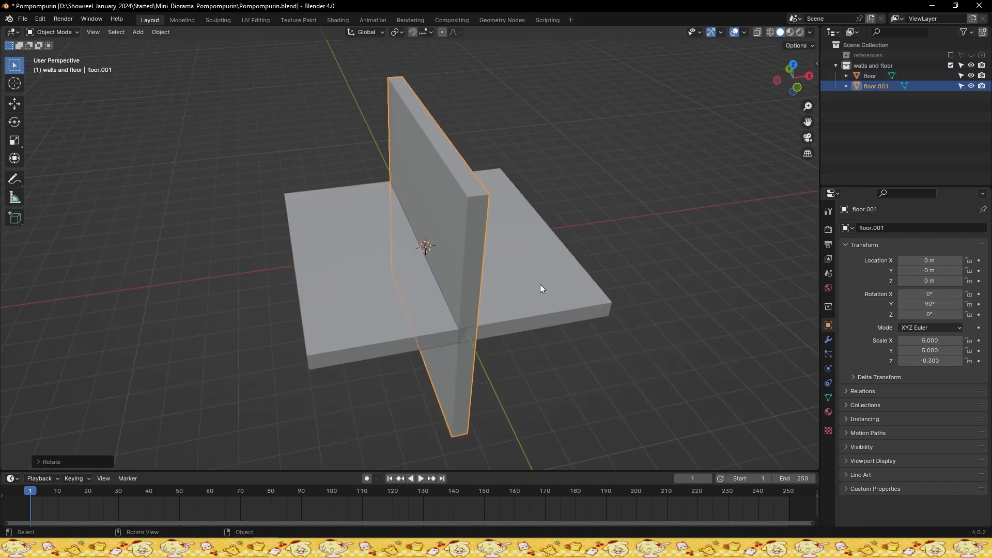
Raise the wall along Z to about 4.70 m so its base lines up with the floor's underside
{"action": "key", "text": "KP_1"}
{"action": "key", "text": "g"}
{"action": "key", "text": "z"}
{"action": "left_click", "coordinate": [532, 157]}
{"action": "scroll", "coordinate": [523, 278], "scroll_direction": "up", "scroll_amount": 6}
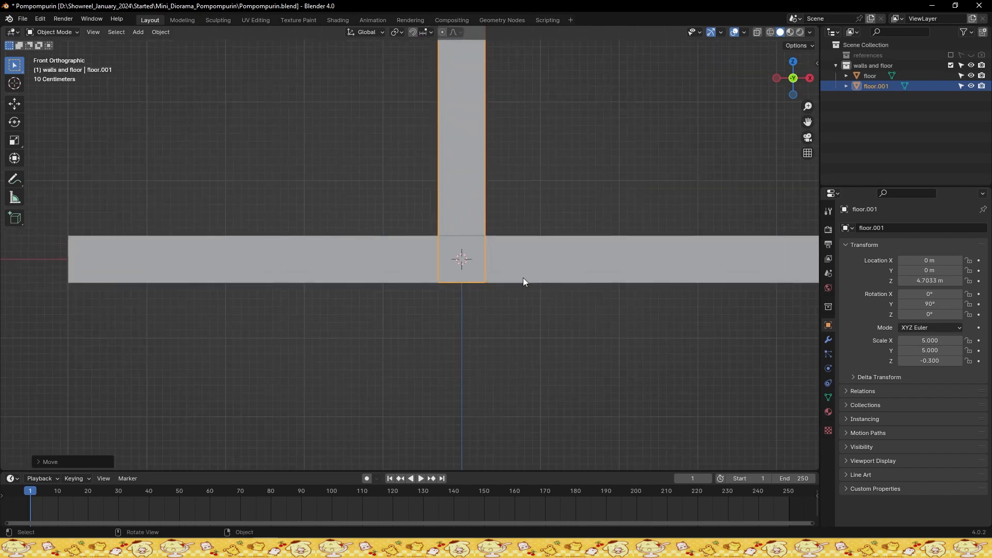
{"action": "scroll", "coordinate": [521, 279], "scroll_direction": "down", "scroll_amount": 3}
{"action": "middle_click_drag", "start_coordinate": [517, 280], "coordinate": [492, 278], "text": "shift"}
{"action": "key", "text": "g"}
{"action": "key", "text": "y"}
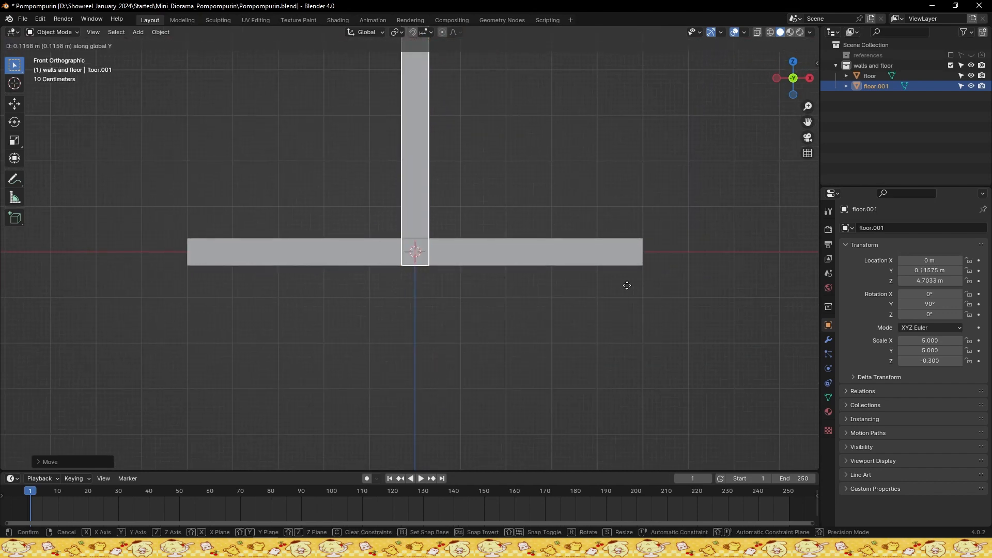
{"action": "key", "text": "Escape"}
Move the wall along X to about 5.30 m so it sits flush against the floor's outer edge
{"action": "scroll", "coordinate": [497, 272], "scroll_direction": "down", "scroll_amount": 2}
{"action": "key", "text": "g"}
{"action": "key", "text": "x"}
{"action": "left_click", "coordinate": [646, 271]}
{"action": "scroll", "coordinate": [646, 271], "scroll_direction": "up", "scroll_amount": 4}
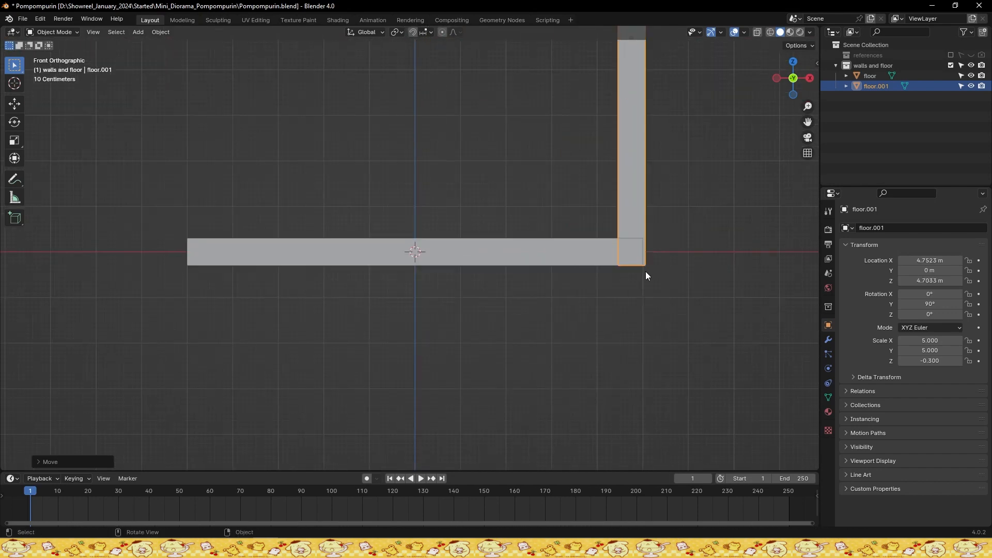
{"action": "middle_click_drag", "start_coordinate": [645, 271], "coordinate": [554, 247], "text": "alt"}
{"action": "scroll", "coordinate": [554, 247], "scroll_direction": "up", "scroll_amount": 6}
{"action": "middle_click_drag", "start_coordinate": [713, 241], "coordinate": [497, 215], "text": "alt"}
{"action": "key", "text": "g"}
{"action": "key", "text": "x"}
{"action": "left_click", "coordinate": [618, 264]}
{"action": "scroll", "coordinate": [599, 241], "scroll_direction": "down", "scroll_amount": 4}
{"action": "scroll", "coordinate": [496, 215], "scroll_direction": "down", "scroll_amount": 4}
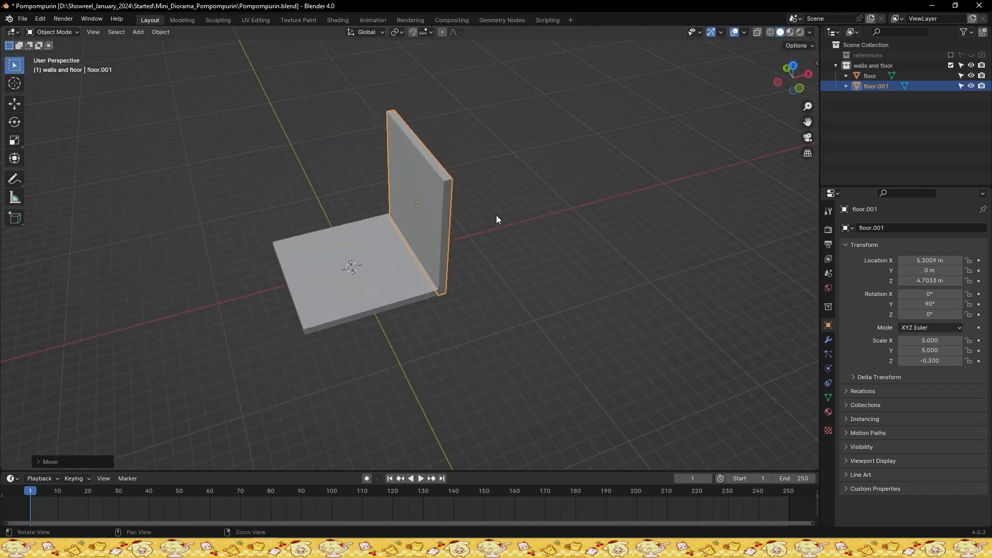
Set the upright wall's Z scale to -0.2
{"action": "scroll", "coordinate": [496, 215], "scroll_direction": "up", "scroll_amount": 3}
{"action": "left_click", "coordinate": [923, 360]}
{"action": "left_click", "coordinate": [926, 360]}
{"action": "key", "text": "BackSpace"}
{"action": "type", "text": "2"}
{"action": "key", "text": "Return"}
{"action": "middle_click_drag", "start_coordinate": [604, 343], "coordinate": [553, 305]}
{"action": "left_click", "coordinate": [553, 306]}
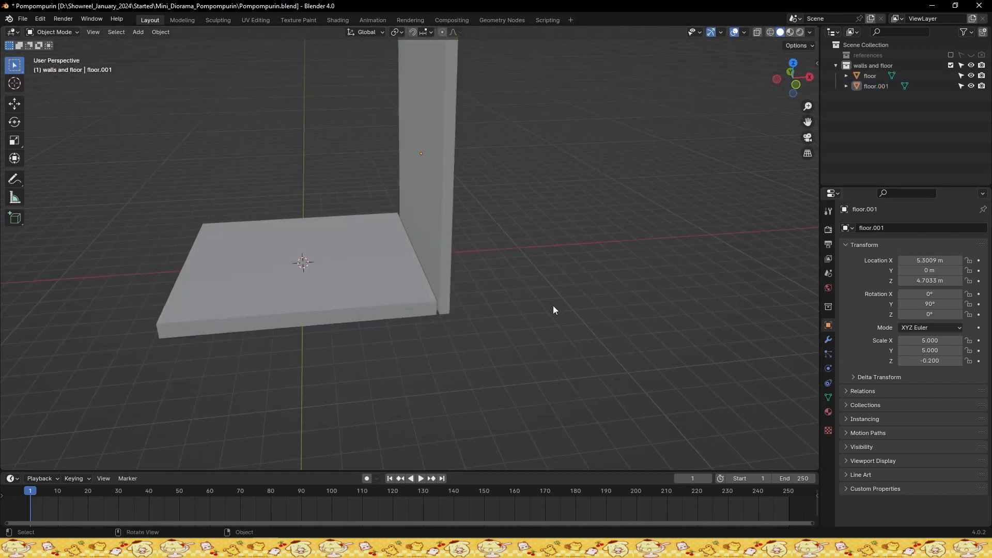
Move the thinned wall along X to about 5.20 m, flush with the floor's outer edge, and save the file
{"action": "left_click", "coordinate": [455, 259]}
{"action": "key", "text": "KP_1"}
{"action": "scroll", "coordinate": [463, 258], "scroll_direction": "up", "scroll_amount": 9}
{"action": "scroll", "coordinate": [467, 257], "scroll_direction": "up", "scroll_amount": 1}
{"action": "key", "text": "g"}
{"action": "key", "text": "x"}
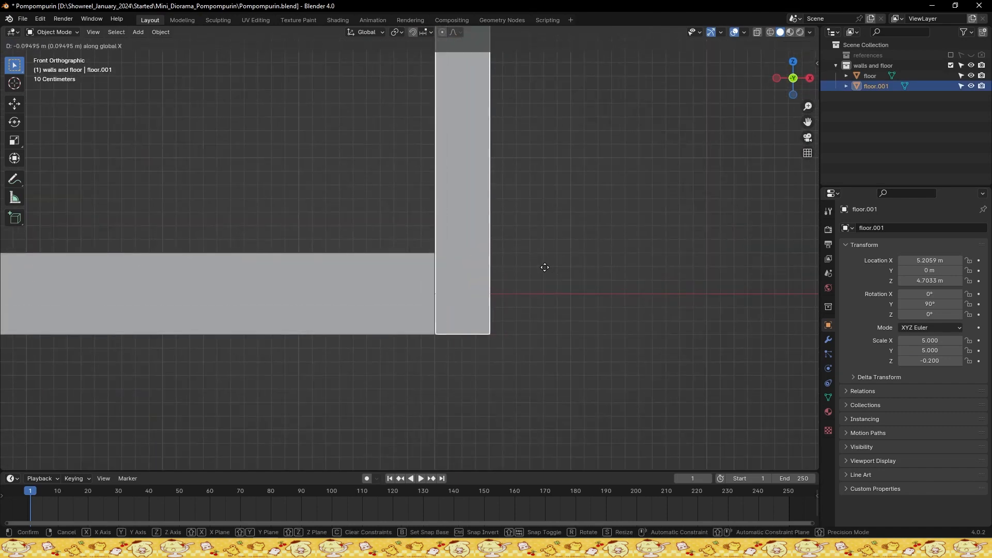
{"action": "left_click", "coordinate": [544, 268]}
{"action": "key", "text": "ctrl+s"}
Duplicate the wall in place, save the file, and rotate the copy 90° about Z
{"action": "middle_click_drag", "start_coordinate": [491, 279], "coordinate": [485, 256]}
{"action": "scroll", "coordinate": [525, 304], "scroll_direction": "down", "scroll_amount": 4}
{"action": "key", "text": "shift+d"}
{"action": "key", "text": "Escape"}
{"action": "key", "text": "ctrl+s"}
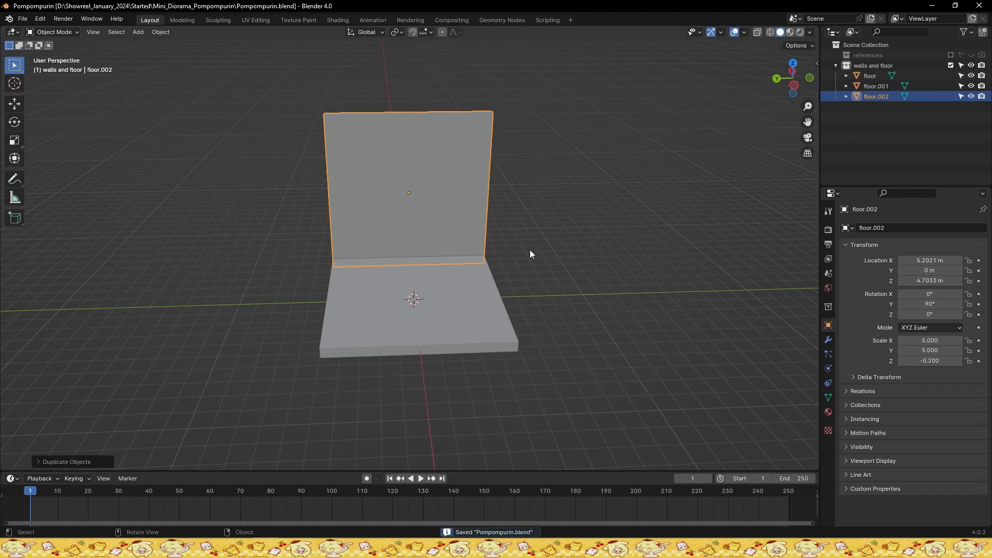
{"action": "type", "text": "rz90"}
{"action": "key", "text": "Return"}
{"action": "middle_click_drag", "start_coordinate": [413, 236], "coordinate": [461, 232]}
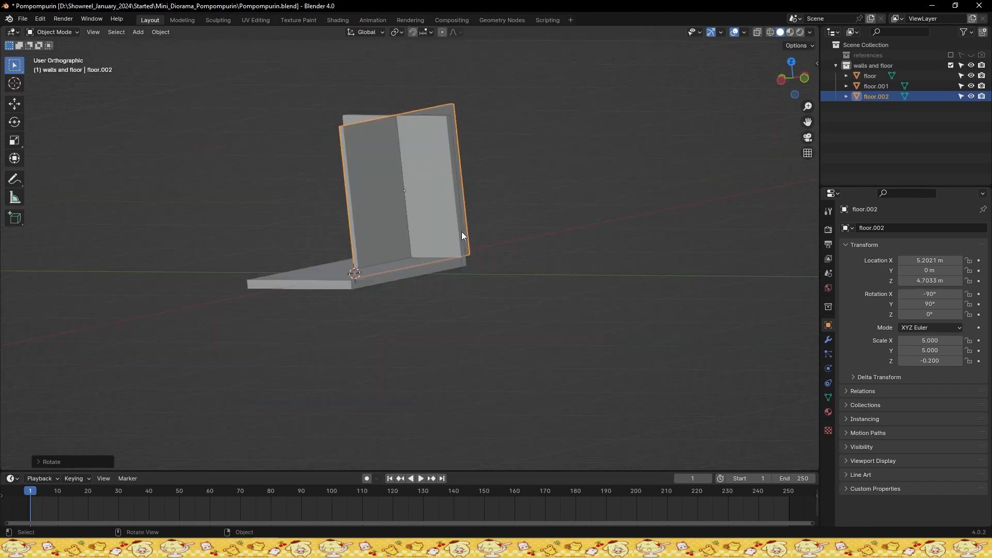
Move the second wall along X to about -0.01 m and along Y to about 5.21 m, against the floor's side edge
{"action": "key", "text": "KP_1"}
{"action": "key", "text": "g"}
{"action": "key", "text": "x"}
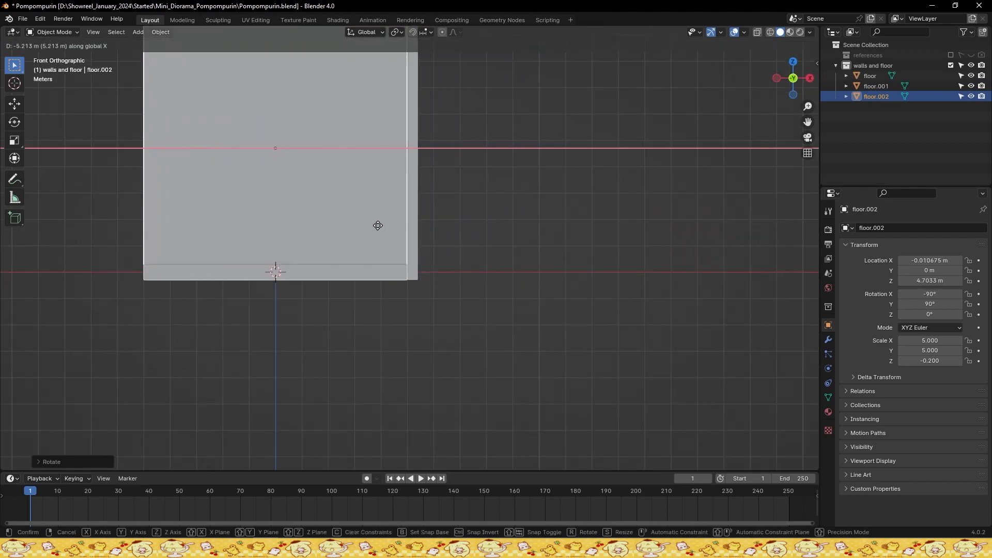
{"action": "left_click", "coordinate": [378, 225]}
{"action": "middle_click_drag", "start_coordinate": [378, 226], "coordinate": [479, 256]}
{"action": "scroll", "coordinate": [480, 255], "scroll_direction": "down", "scroll_amount": 1}
{"action": "key", "text": "g"}
{"action": "key", "text": "y"}
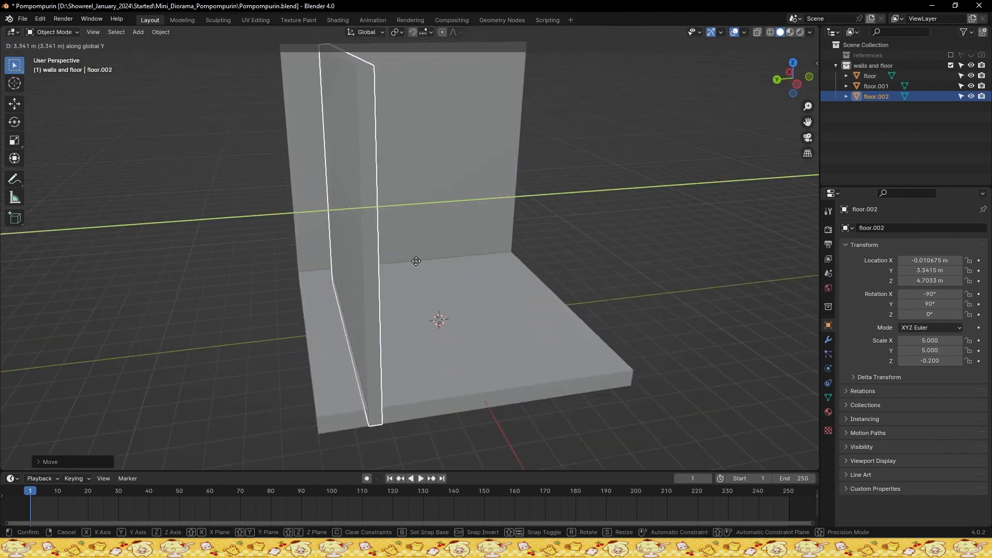
{"action": "left_click", "coordinate": [371, 257]}
Widen the second wall along global X to a Y scale of about 5.435 to cover the corner gap
{"action": "middle_click_drag", "start_coordinate": [370, 257], "coordinate": [503, 256]}
{"action": "scroll", "coordinate": [468, 240], "scroll_direction": "up", "scroll_amount": 2}
{"action": "scroll", "coordinate": [507, 255], "scroll_direction": "down", "scroll_amount": 2}
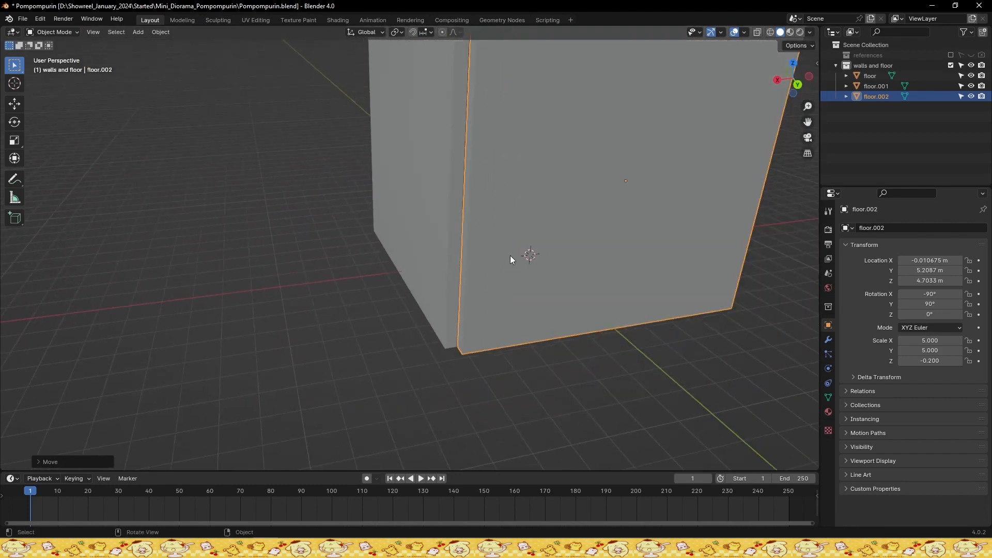
{"action": "middle_click_drag", "start_coordinate": [594, 253], "coordinate": [538, 252], "text": "shift"}
{"action": "key", "text": "s"}
{"action": "key", "text": "y"}
{"action": "key", "text": "x"}
{"action": "left_click", "coordinate": [557, 250]}
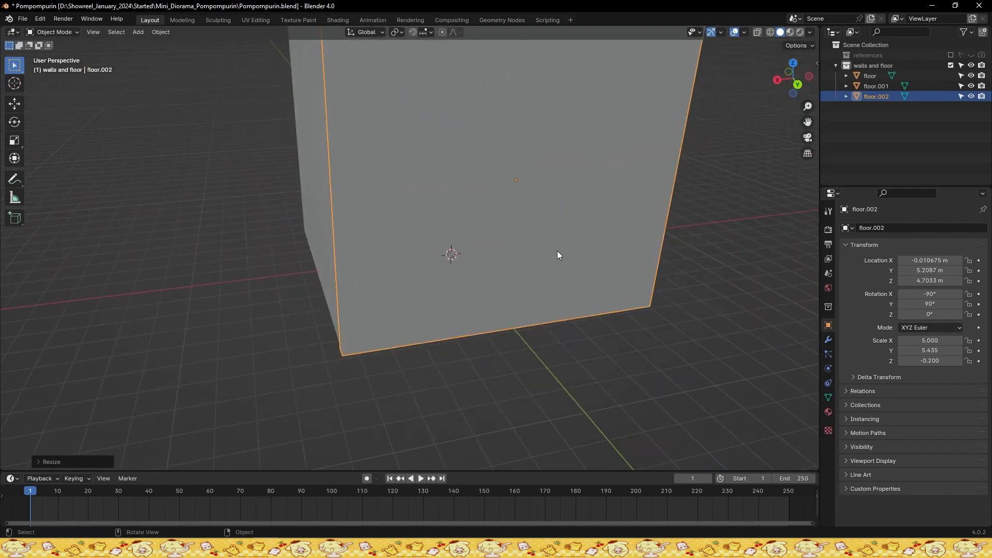
Reduce the second wall's width along X to a scale of about 5.266 and shift it to about X 0.139 m
{"action": "key", "text": "KP_1"}
{"action": "scroll", "coordinate": [550, 243], "scroll_direction": "up", "scroll_amount": 2}
{"action": "key", "text": "s"}
{"action": "key", "text": "x"}
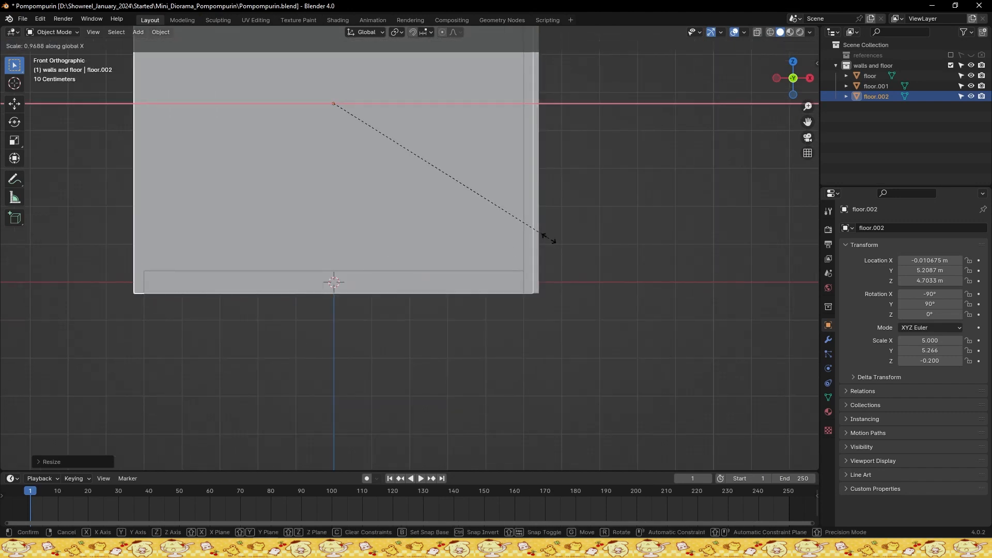
{"action": "left_click", "coordinate": [549, 241]}
{"action": "key", "text": "s"}
{"action": "key", "text": "x"}
{"action": "left_click", "coordinate": [556, 242]}
Trim the second wall along X to a scale of about 5.203, move it to about X 0.18 m, and save the file
{"action": "key", "text": "s"}
{"action": "key", "text": "x"}
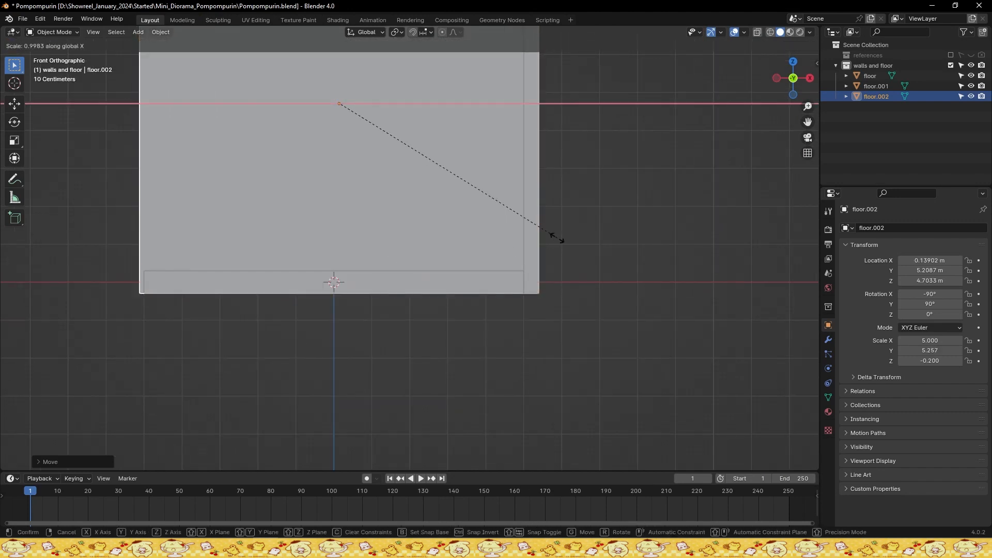
{"action": "left_click", "coordinate": [555, 241]}
{"action": "key", "text": "g"}
{"action": "key", "text": "x"}
{"action": "left_click", "coordinate": [557, 237]}
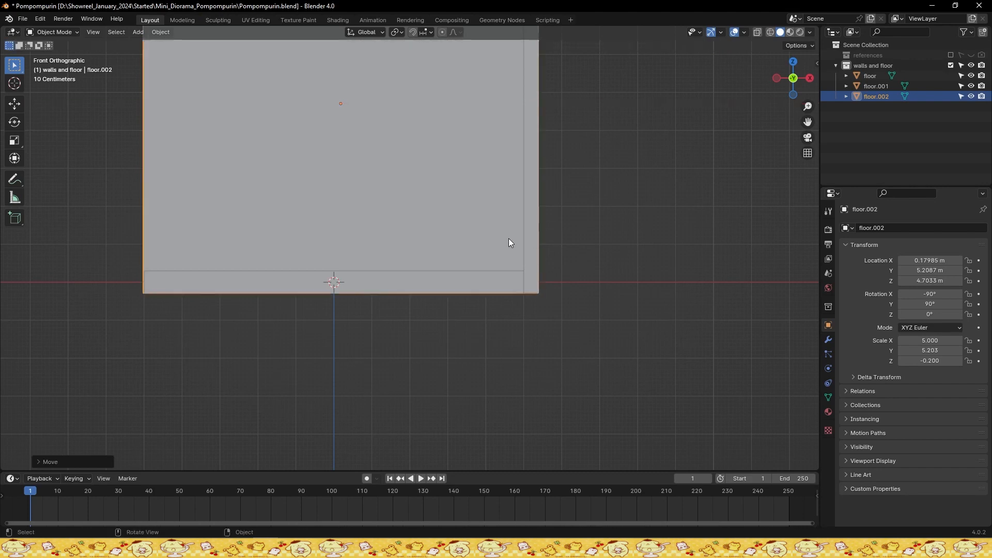
{"action": "middle_click_drag", "start_coordinate": [509, 238], "coordinate": [480, 259]}
{"action": "left_click", "coordinate": [571, 259]}
{"action": "key", "text": "ctrl+s"}
Select both walls and the floor together, with the floor active, and save the file
{"action": "middle_click_drag", "start_coordinate": [557, 260], "coordinate": [521, 241]}
{"action": "left_click", "coordinate": [520, 241]}
{"action": "left_click", "coordinate": [394, 220], "text": "shift"}
{"action": "left_click", "coordinate": [446, 254], "text": "shift"}
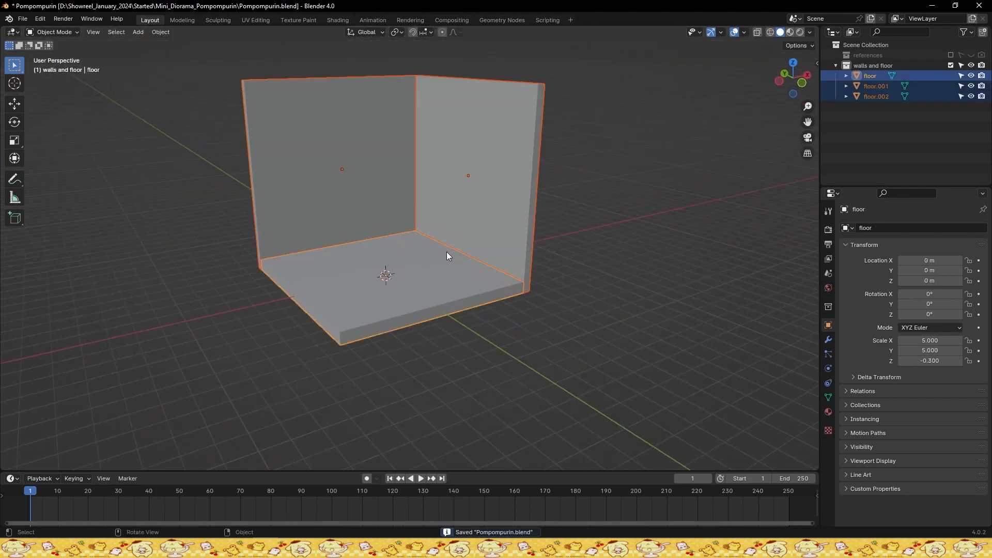
{"action": "key", "text": "ctrl+s"}
Try an X and Y scale of 10 on the floor and undo the change
{"action": "left_click", "coordinate": [925, 341]}
{"action": "type", "text": "10"}
{"action": "key", "text": "Tab"}
{"action": "type", "text": "10"}
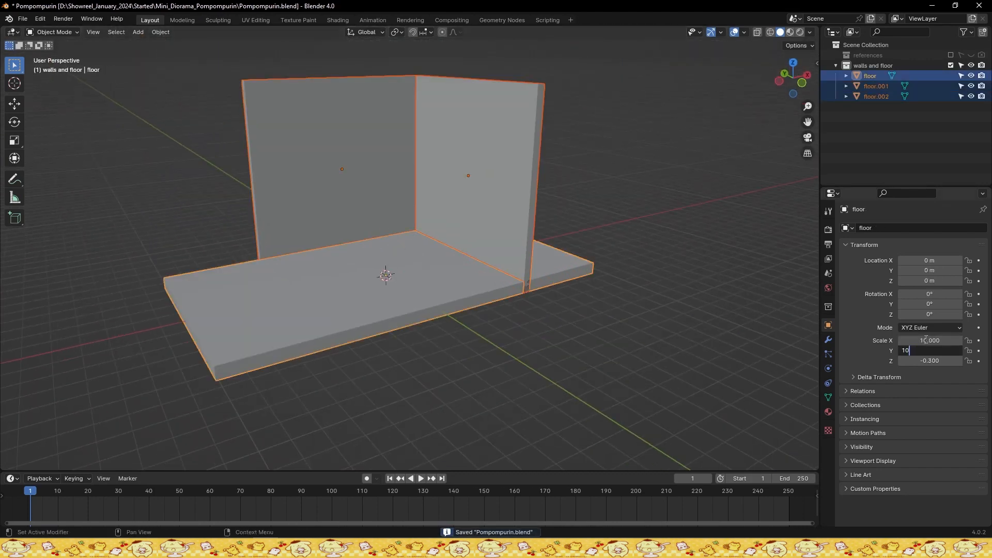
{"action": "key", "text": "Return"}
{"action": "key", "text": "ctrl+z"}
{"action": "key", "text": "ctrl+z"}
{"action": "key", "text": "ctrl+z"}
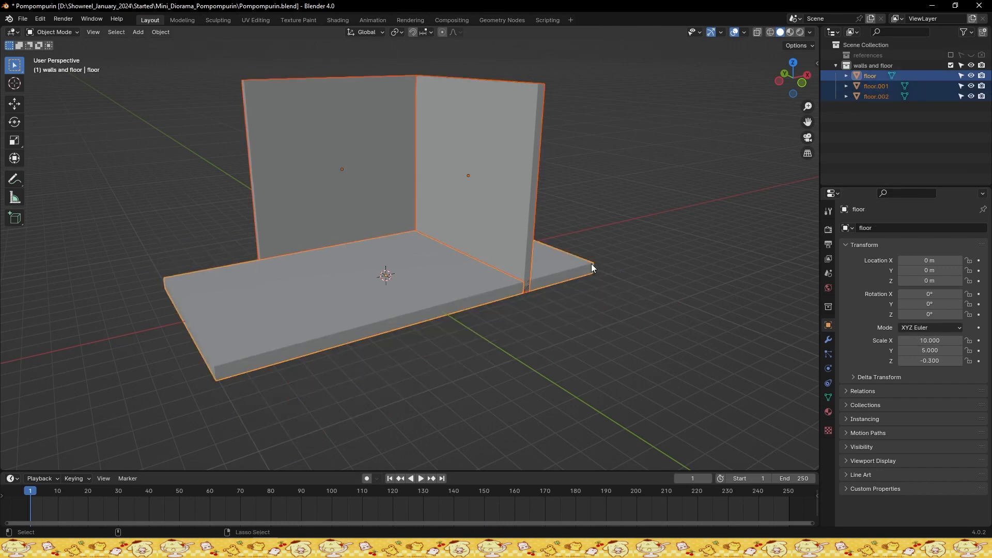
{"action": "key", "text": "ctrl+z"}
Scale the floor and both walls together by a factor of 10 and save the file
{"action": "type", "text": "s10"}
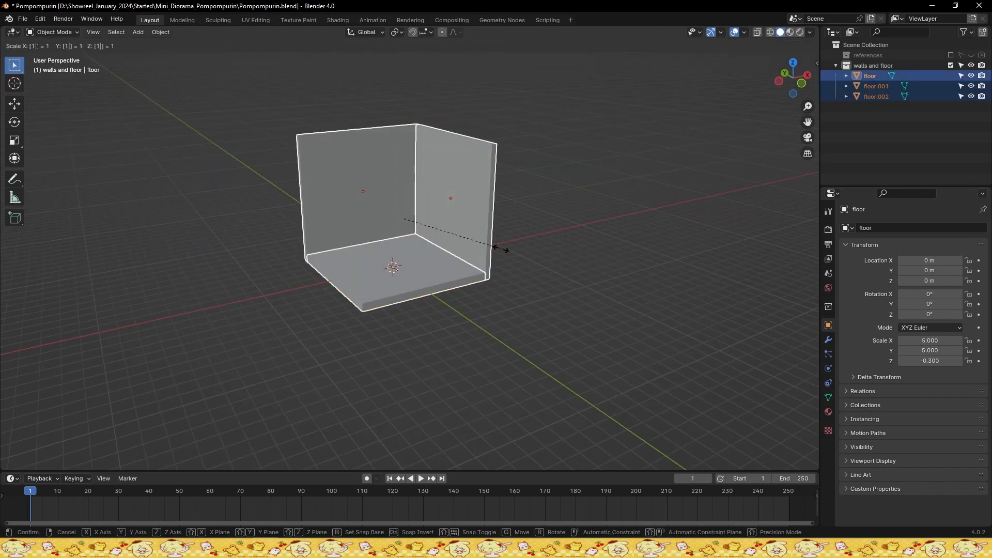
{"action": "key", "text": "Return"}
{"action": "scroll", "coordinate": [500, 252], "scroll_direction": "down", "scroll_amount": 7}
{"action": "middle_click_drag", "start_coordinate": [500, 252], "coordinate": [538, 243]}
{"action": "scroll", "coordinate": [547, 251], "scroll_direction": "up", "scroll_amount": 2}
{"action": "key", "text": "ctrl+s"}
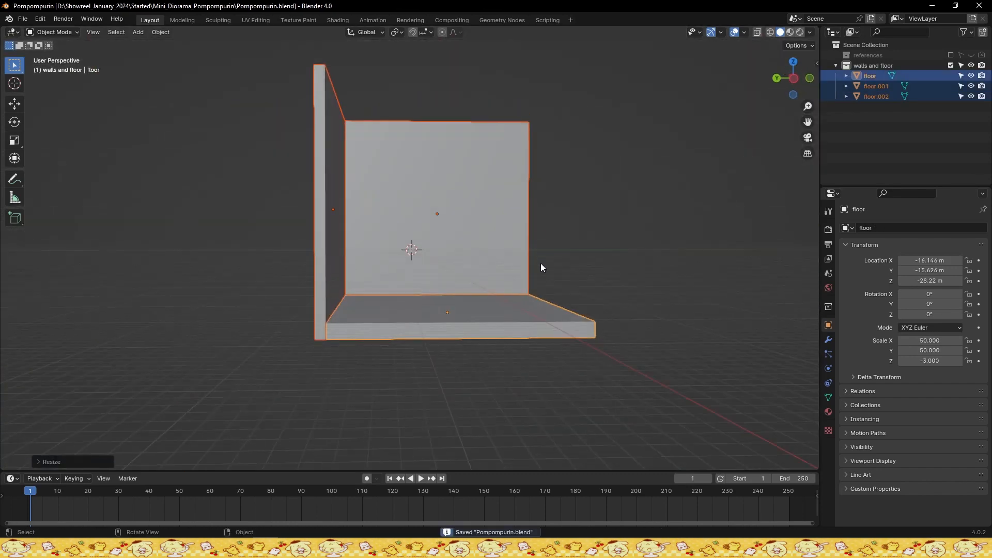
Raise the enlarged room along Z until the floor sits at about 0.13 m
{"action": "key", "text": "g"}
{"action": "key", "text": "z"}
{"action": "left_click", "coordinate": [538, 205]}
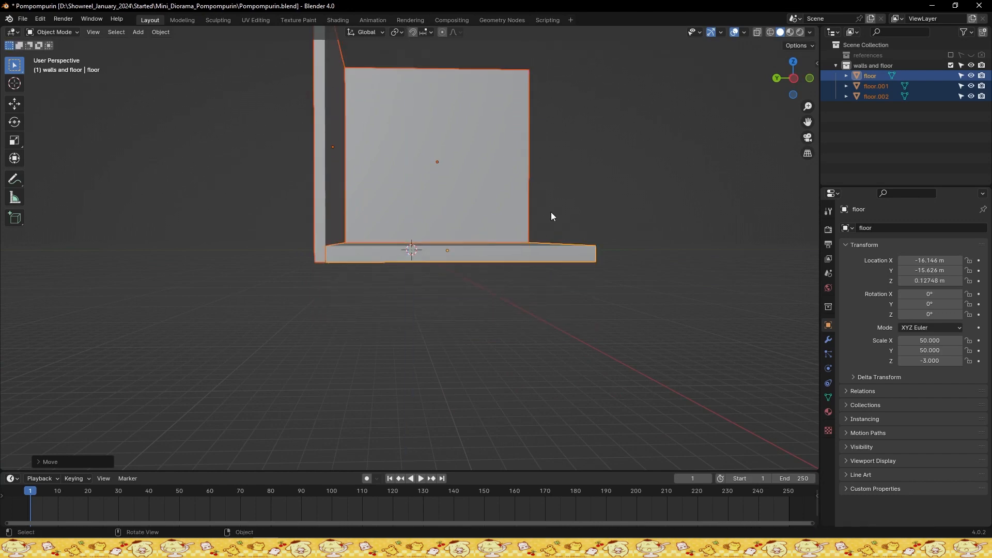
Examine how each enlarged wall lines up with the floor in front and perspective views, and save the file
{"action": "scroll", "coordinate": [551, 212], "scroll_direction": "up", "scroll_amount": 1}
{"action": "middle_click_drag", "start_coordinate": [514, 172], "coordinate": [510, 187]}
{"action": "left_click", "coordinate": [501, 184]}
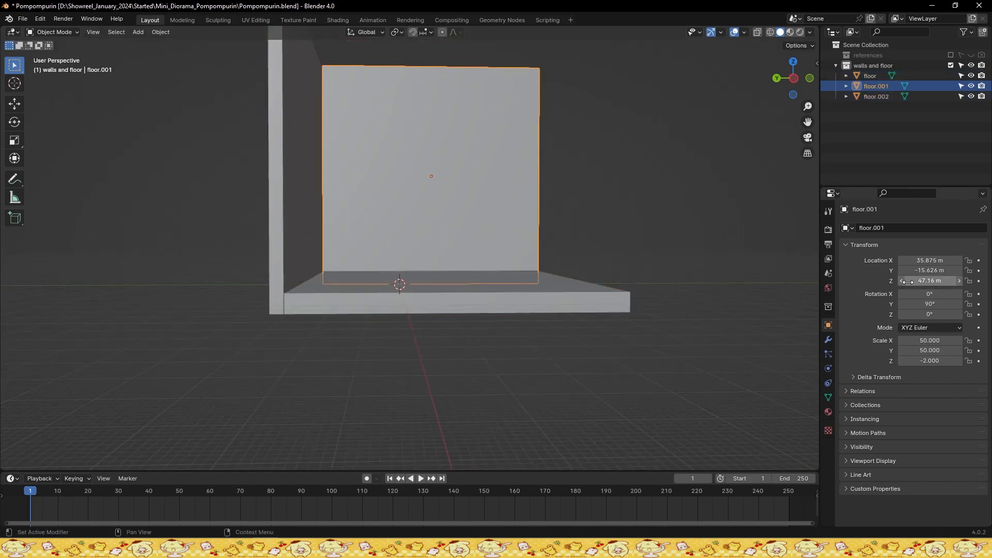
{"action": "left_click", "coordinate": [473, 272]}
{"action": "left_click", "coordinate": [311, 190]}
{"action": "left_click_drag", "start_coordinate": [337, 190], "coordinate": [454, 191], "text": "alt"}
{"action": "key", "text": "ctrl+s"}
{"action": "key", "text": "KP_1"}
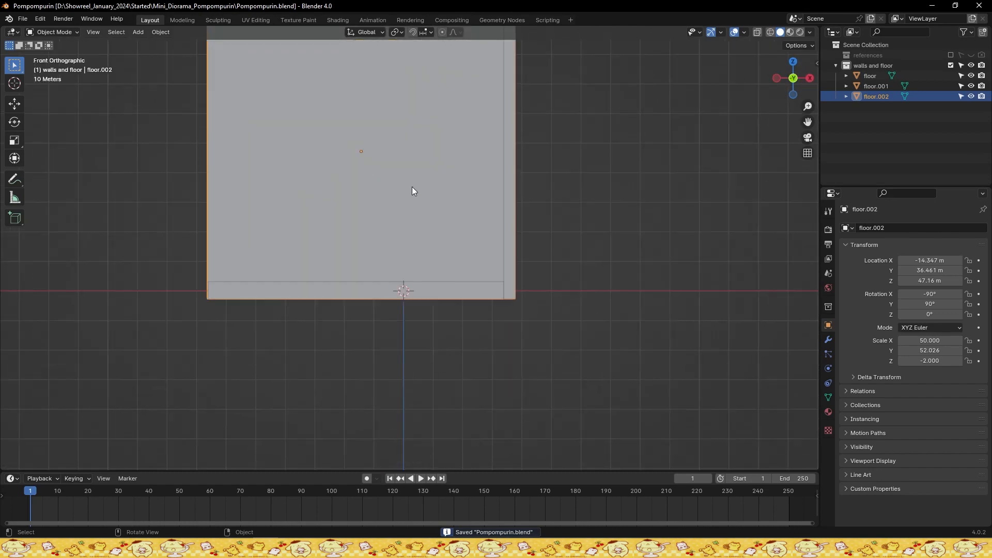
{"action": "left_click_drag", "start_coordinate": [374, 194], "coordinate": [410, 219], "text": "alt"}
{"action": "left_click", "coordinate": [517, 230]}
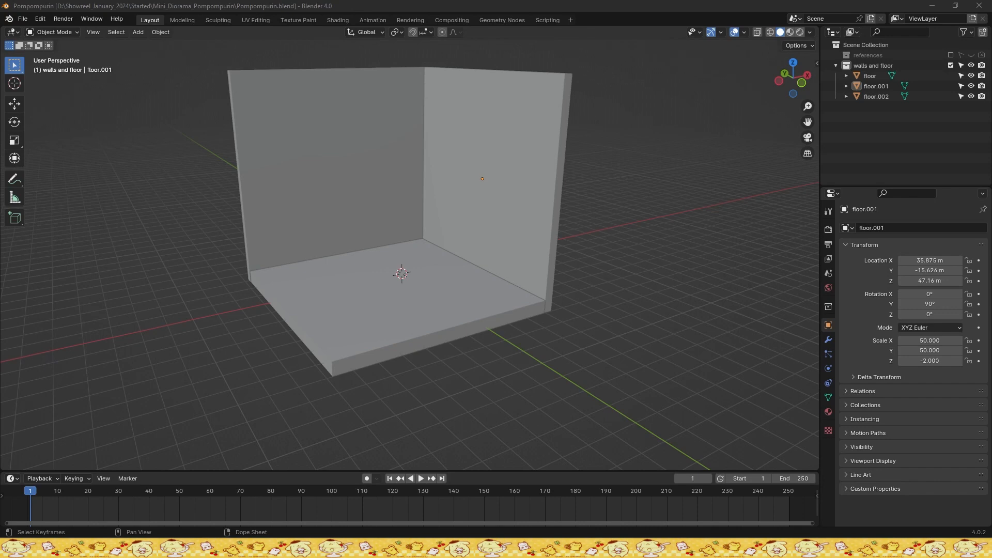
{"action": "key", "text": "ctrl+s"}
Add a cube at the origin and set its X and Y scale to 5
{"action": "key", "text": "shift+a"}
{"action": "mouse_move", "coordinate": [447, 336]}
{"action": "left_click", "coordinate": [512, 125]}
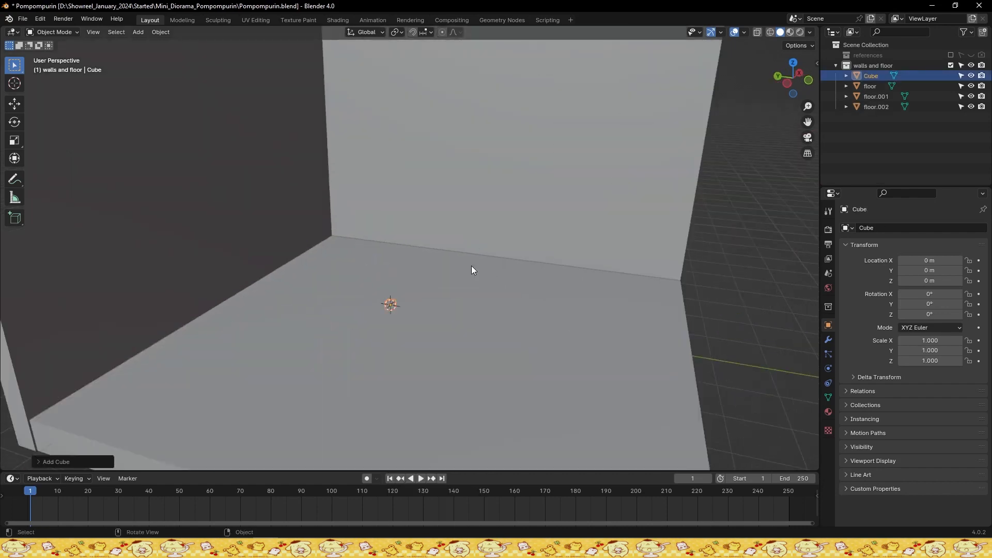
{"action": "middle_click_drag", "start_coordinate": [471, 266], "coordinate": [480, 264]}
{"action": "left_click", "coordinate": [919, 342]}
{"action": "type", "text": "5"}
{"action": "key", "text": "Tab"}
{"action": "type", "text": "5"}
{"action": "key", "text": "Tab"}
Raise the flat cube along Z to about 6.72 m, above the floor, and save the file
{"action": "key", "text": "KP_1"}
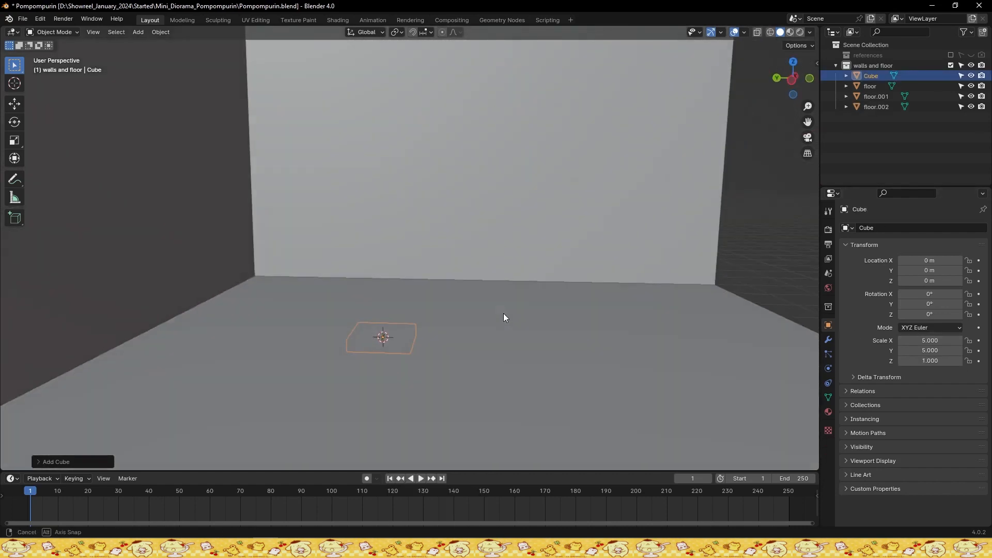
{"action": "key", "text": "g"}
{"action": "key", "text": "z"}
{"action": "left_click", "coordinate": [500, 277]}
{"action": "key", "text": "KP_5"}
{"action": "key", "text": "ctrl+s"}
{"action": "middle_click_drag", "start_coordinate": [464, 302], "coordinate": [527, 310]}
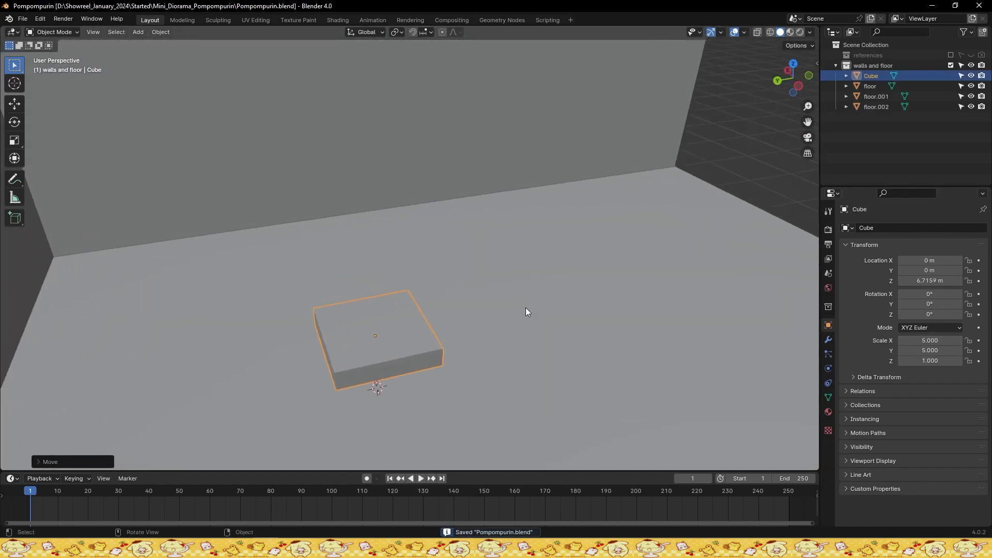
Set the block's Y scale to 15 and X scale to 7, and save the file
{"action": "left_click_drag", "start_coordinate": [930, 351], "coordinate": [956, 350]}
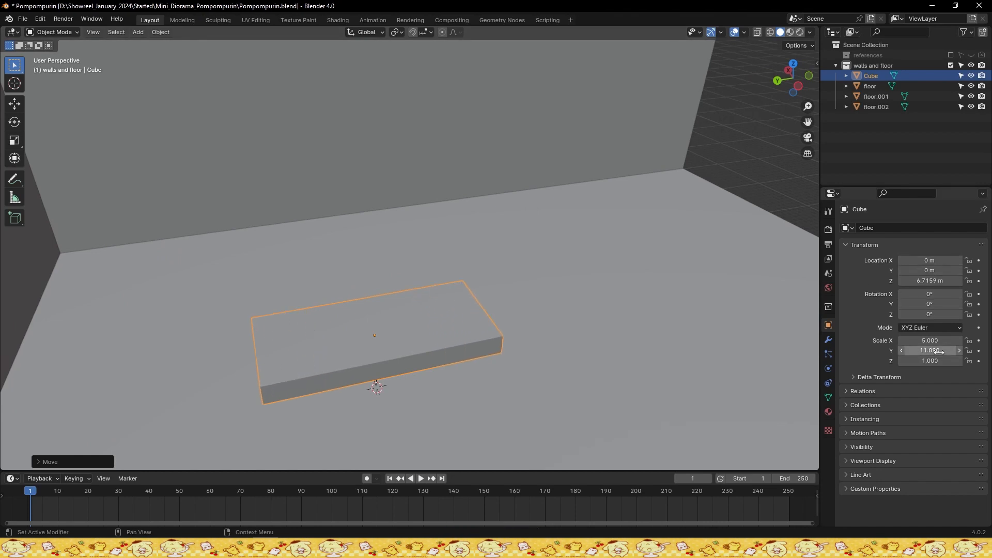
{"action": "left_click", "coordinate": [930, 350]}
{"action": "type", "text": "15"}
{"action": "key", "text": "Return"}
{"action": "middle_click_drag", "start_coordinate": [641, 320], "coordinate": [623, 314]}
{"action": "left_click", "coordinate": [915, 340]}
{"action": "type", "text": "7"}
{"action": "key", "text": "Return"}
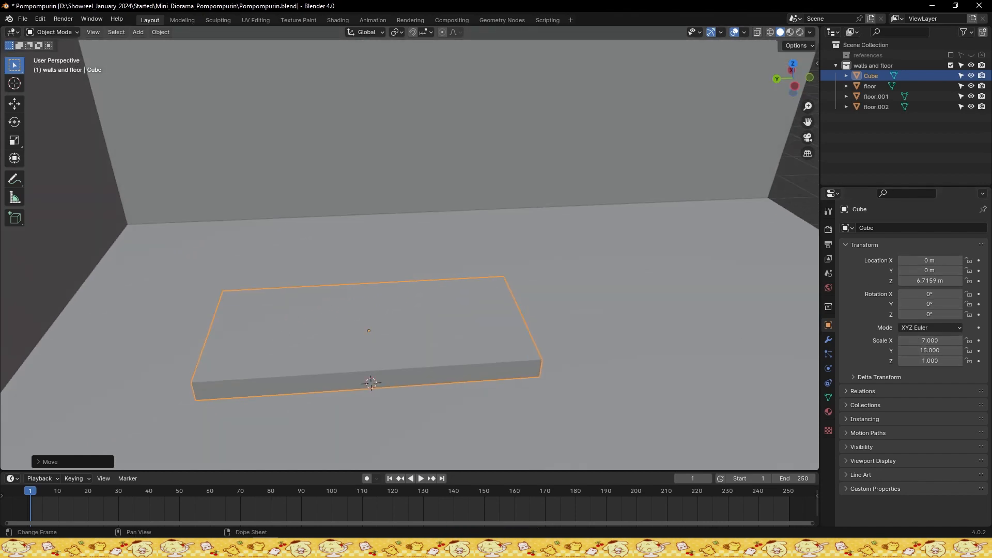
{"action": "key", "text": "ctrl+s"}
Move the block along X to about 25.57 m, next to the first wall, and save the file
{"action": "middle_click_drag", "start_coordinate": [331, 248], "coordinate": [416, 319]}
{"action": "key", "text": "g"}
{"action": "key", "text": "x"}
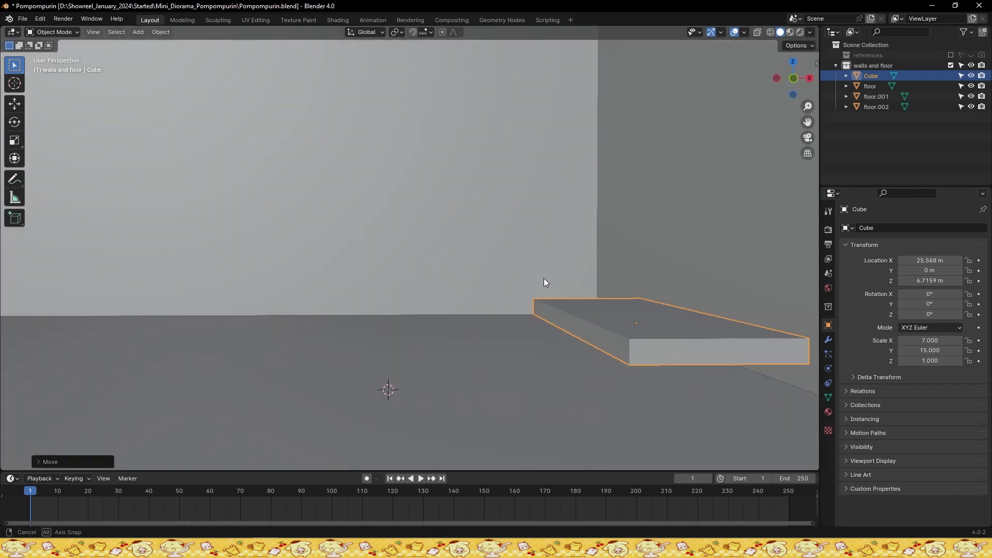
{"action": "mouse_move", "coordinate": [544, 283]}
{"action": "middle_mouse_down"}
{"action": "mouse_move", "coordinate": [441, 246]}
{"action": "mouse_move", "coordinate": [518, 301]}
{"action": "mouse_move", "coordinate": [474, 286]}
{"action": "mouse_move", "coordinate": [538, 290]}
{"action": "middle_mouse_up"}
{"action": "key", "text": "ctrl+s"}
Move the block along Y to about 15.89 m, into the room's corner, and save the file
{"action": "key", "text": "g"}
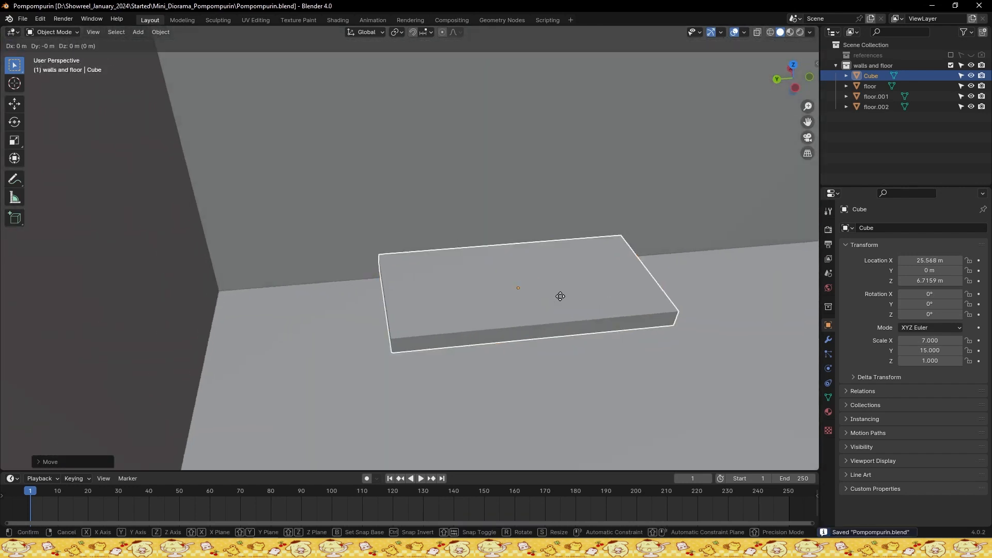
{"action": "key", "text": "y"}
{"action": "left_click", "coordinate": [418, 299]}
{"action": "key", "text": "ctrl+s"}
Duplicate the corner block in place
{"action": "middle_click_drag", "start_coordinate": [417, 299], "coordinate": [462, 279]}
{"action": "scroll", "coordinate": [462, 279], "scroll_direction": "up", "scroll_amount": 1}
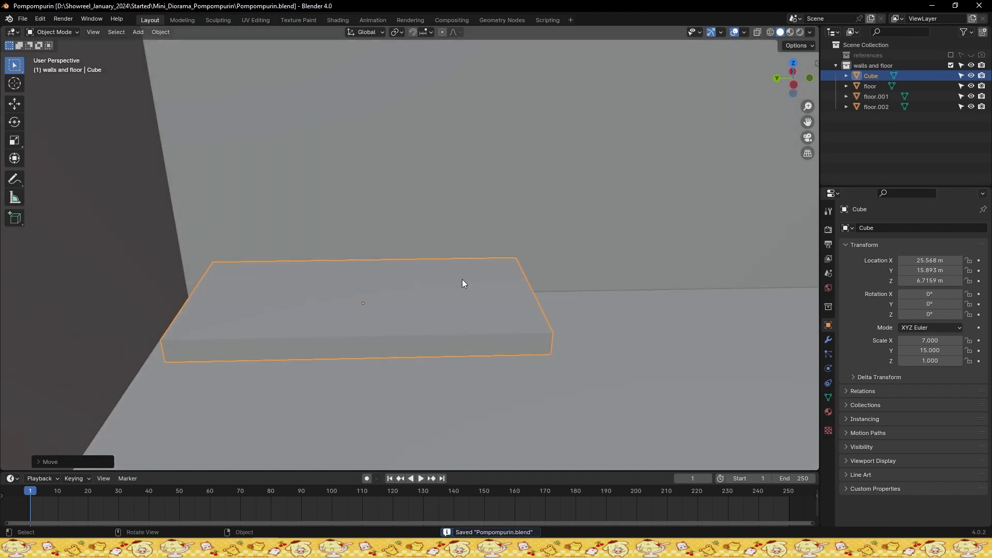
{"action": "scroll", "coordinate": [462, 279], "scroll_direction": "down", "scroll_amount": 1}
{"action": "key", "text": "shift+d"}
{"action": "key", "text": "Escape"}
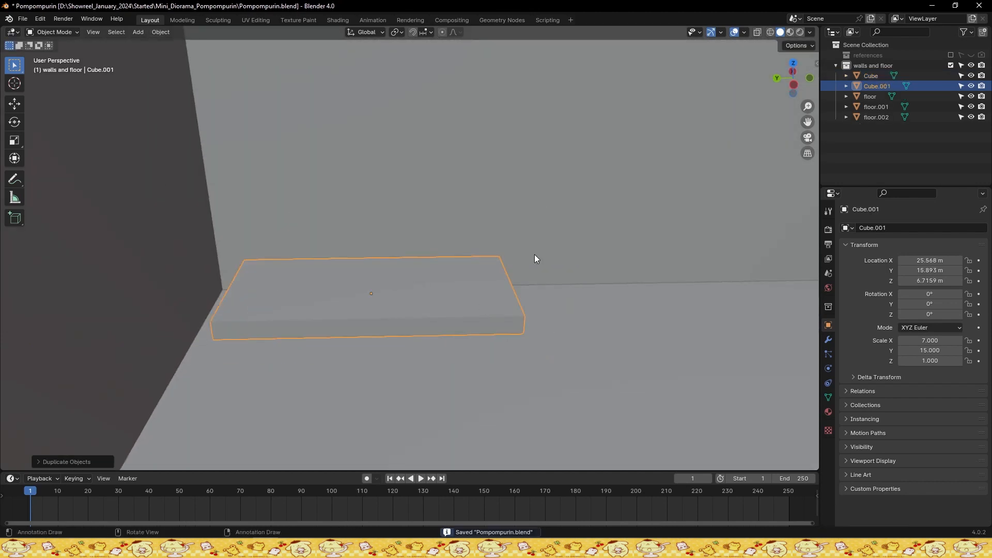
Rename both wall objects, floor.002 and floor.001, as wall and save the file
{"action": "left_click", "coordinate": [870, 117]}
{"action": "scroll", "coordinate": [579, 233], "scroll_direction": "down", "scroll_amount": 2}
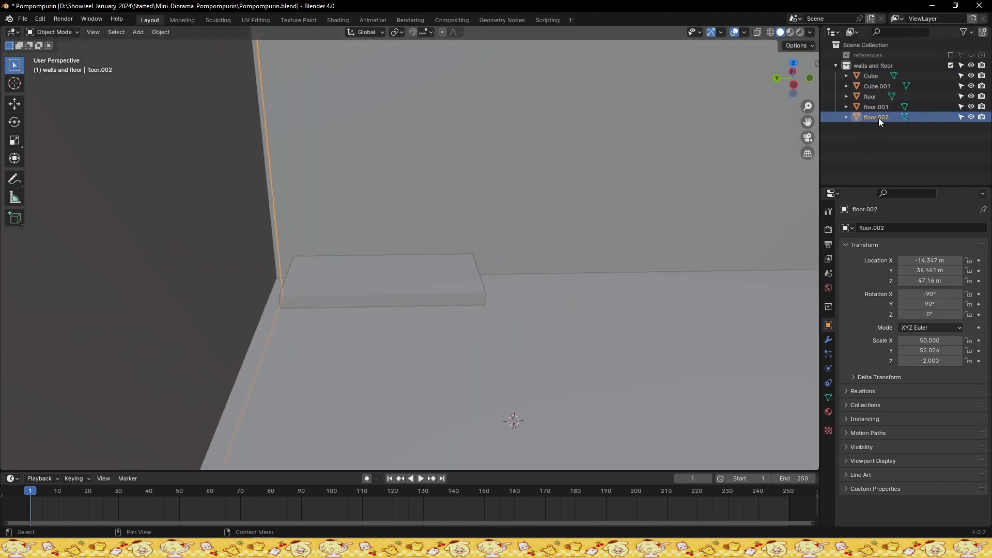
{"action": "type", "text": "wall"}
{"action": "key", "text": "Return"}
{"action": "double_click", "coordinate": [874, 108]}
{"action": "type", "text": "wall"}
{"action": "key", "text": "Return"}
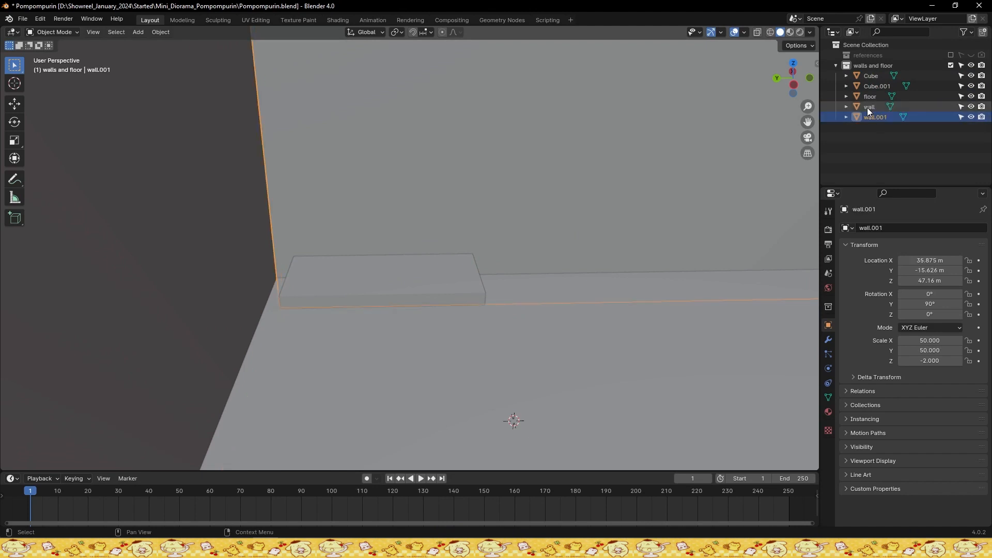
{"action": "key", "text": "ctrl+s"}
Rename the duplicated block as mattress and save the file
{"action": "scroll", "coordinate": [603, 208], "scroll_direction": "down", "scroll_amount": 1}
{"action": "scroll", "coordinate": [605, 212], "scroll_direction": "up", "scroll_amount": 2}
{"action": "left_click", "coordinate": [399, 284]}
{"action": "double_click", "coordinate": [885, 86]}
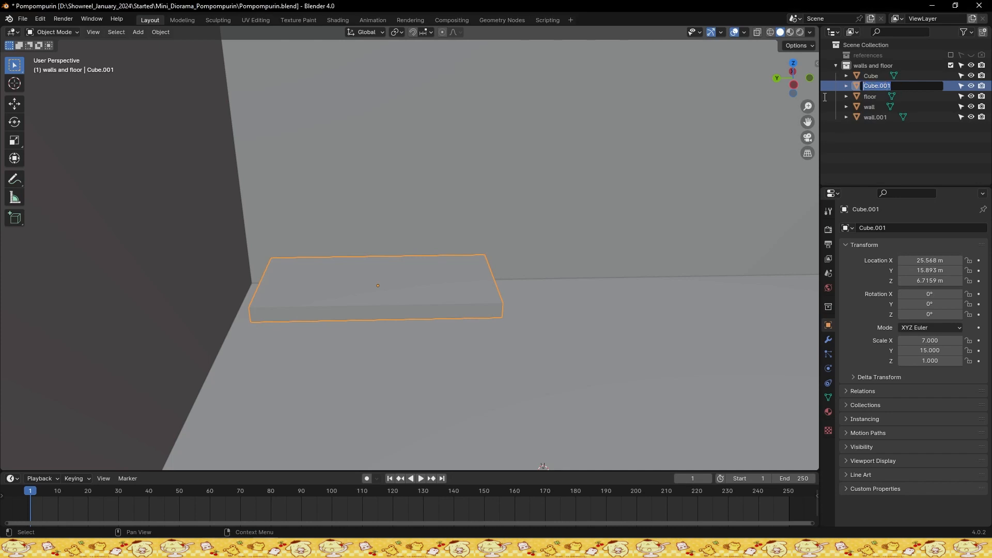
{"action": "type", "text": "mattress"}
{"action": "key", "text": "Return"}
{"action": "key", "text": "ctrl+s"}
Rename the original block as pole and save the file
{"action": "scroll", "coordinate": [488, 270], "scroll_direction": "up", "scroll_amount": 1}
{"action": "left_click", "coordinate": [488, 269]}
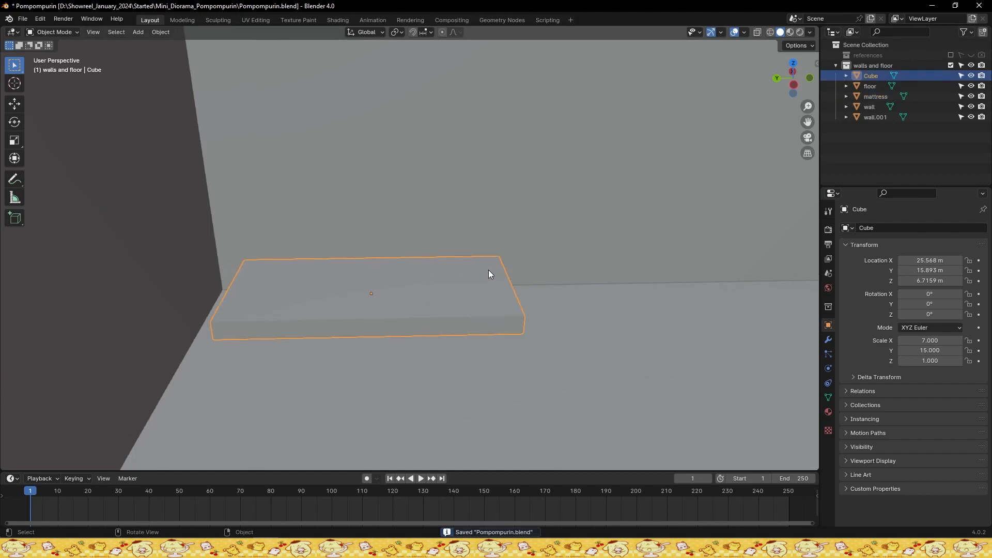
{"action": "middle_click_drag", "start_coordinate": [488, 270], "coordinate": [494, 259]}
{"action": "double_click", "coordinate": [871, 76]}
{"action": "type", "text": "pole"}
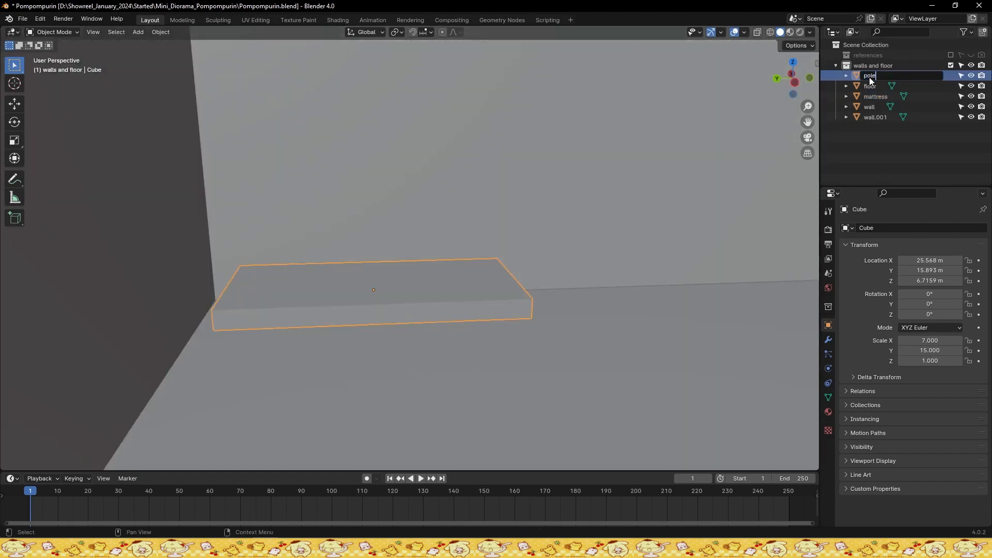
{"action": "key", "text": "Return"}
{"action": "key", "text": "ctrl+s"}
Shape the pole block into a thin upright post: narrow it along Y, rotate it 90° about Y and scale it down uniformly
{"action": "scroll", "coordinate": [546, 249], "scroll_direction": "down", "scroll_amount": 2}
{"action": "key", "text": "s"}
{"action": "key", "text": "y"}
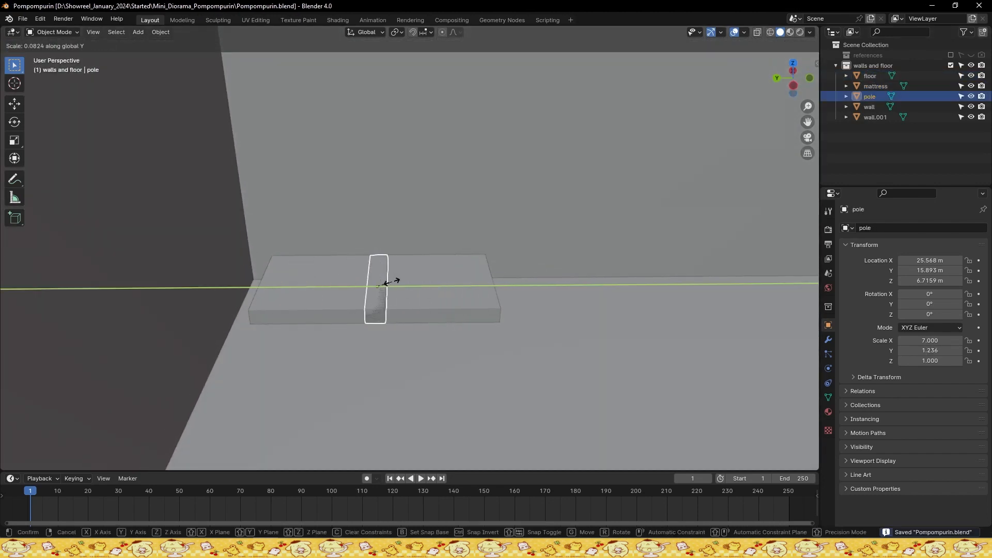
{"action": "left_click", "coordinate": [410, 281]}
{"action": "type", "text": "ry90"}
{"action": "key", "text": "Return"}
{"action": "middle_click_drag", "start_coordinate": [409, 281], "coordinate": [496, 268]}
{"action": "key", "text": "s"}
{"action": "left_click", "coordinate": [433, 322]}
Move the pole to the mattress's outer corner at about X 19.07 m and Y 0.30 m, and save the file
{"action": "key", "text": "g"}
{"action": "key", "text": "y"}
{"action": "left_click", "coordinate": [545, 299]}
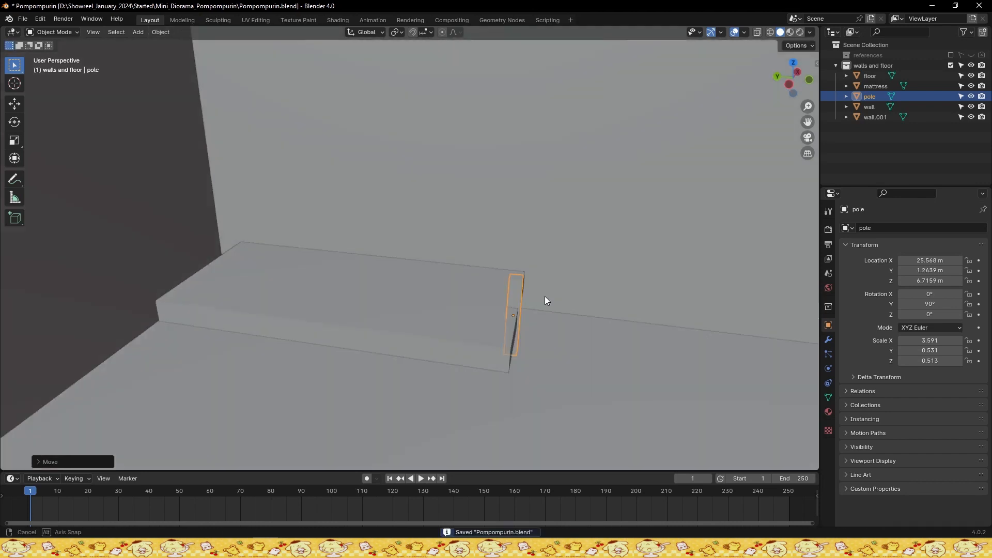
{"action": "middle_click_drag", "start_coordinate": [544, 296], "coordinate": [528, 313]}
{"action": "key", "text": "g"}
{"action": "key", "text": "y"}
{"action": "left_click", "coordinate": [541, 318]}
{"action": "key", "text": "KP_1"}
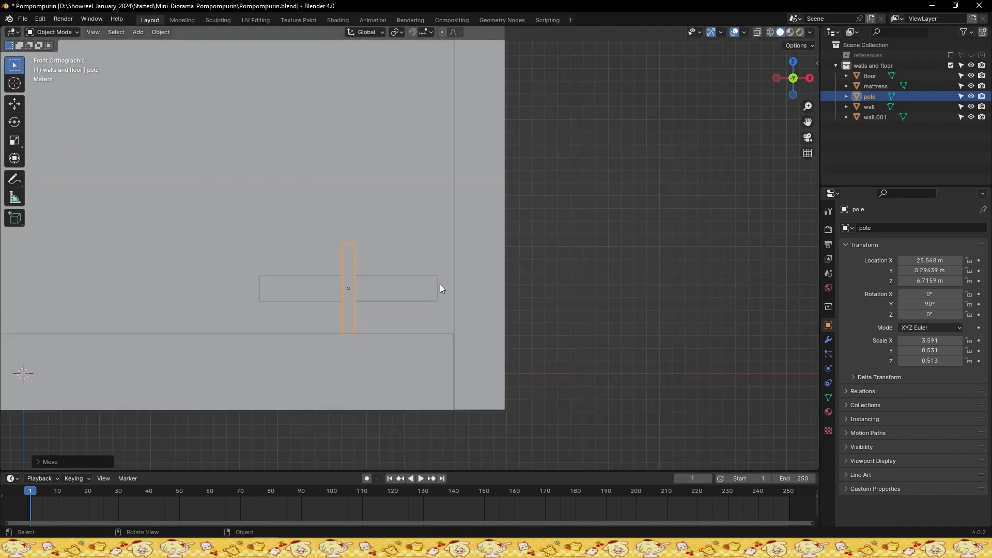
{"action": "key", "text": "g"}
{"action": "key", "text": "x"}
{"action": "left_click", "coordinate": [351, 287]}
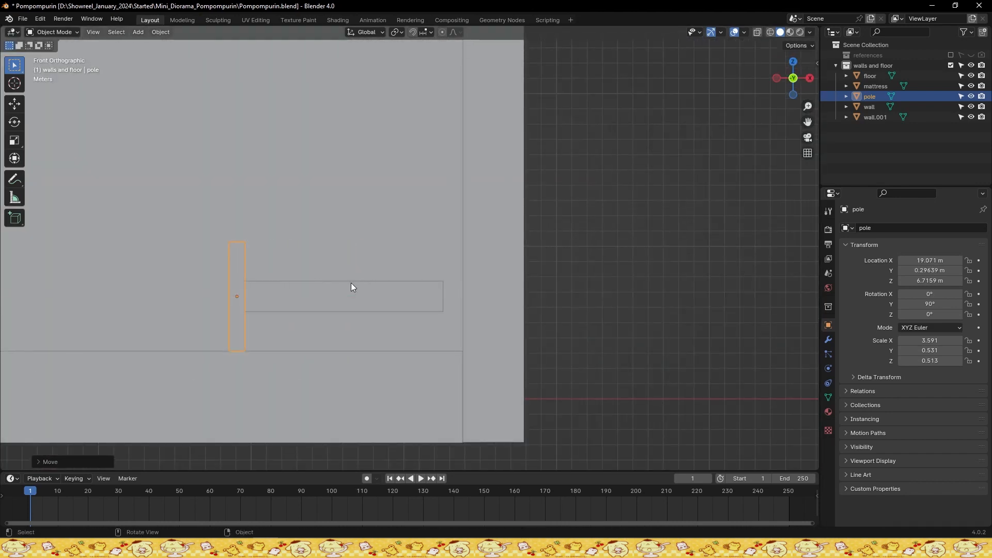
{"action": "middle_click_drag", "start_coordinate": [351, 283], "coordinate": [538, 299]}
{"action": "key", "text": "ctrl+s"}
Lengthen the pole vertically to a scale of about 4.165 and raise it to about 7.19 m in Z
{"action": "key", "text": "s"}
{"action": "key", "text": "z"}
{"action": "left_click", "coordinate": [565, 333]}
{"action": "key", "text": "g"}
{"action": "key", "text": "z"}
{"action": "left_click", "coordinate": [538, 290]}
Lower the mattress slightly along Z against the pole and save the file
{"action": "left_click", "coordinate": [446, 289]}
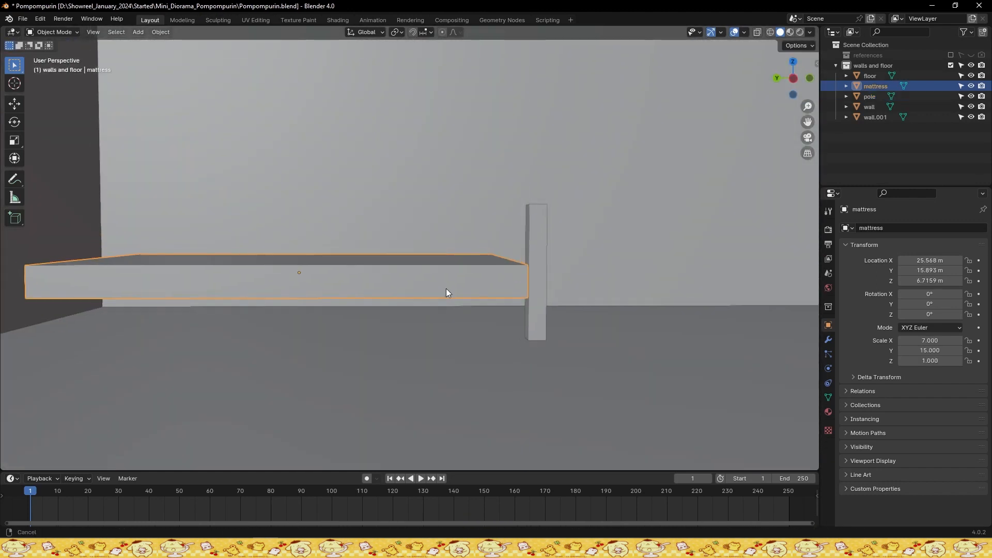
{"action": "middle_click_drag", "start_coordinate": [446, 289], "coordinate": [500, 306], "text": "shift"}
{"action": "middle_click_drag", "start_coordinate": [500, 307], "coordinate": [500, 290]}
{"action": "key", "text": "g"}
{"action": "key", "text": "z"}
{"action": "left_click", "coordinate": [501, 309]}
{"action": "key", "text": "ctrl+s"}
Add an Array modifier to the pole
{"action": "left_click", "coordinate": [603, 277]}
{"action": "scroll", "coordinate": [563, 251], "scroll_direction": "down", "scroll_amount": 1}
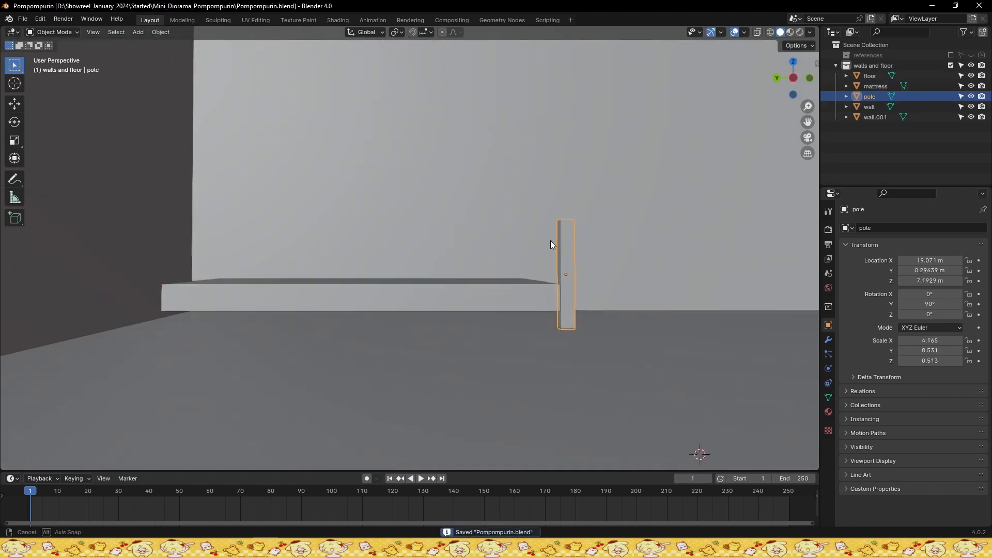
{"action": "middle_click_drag", "start_coordinate": [551, 242], "coordinate": [853, 381]}
{"action": "left_click", "coordinate": [829, 340]}
{"action": "left_click", "coordinate": [941, 228]}
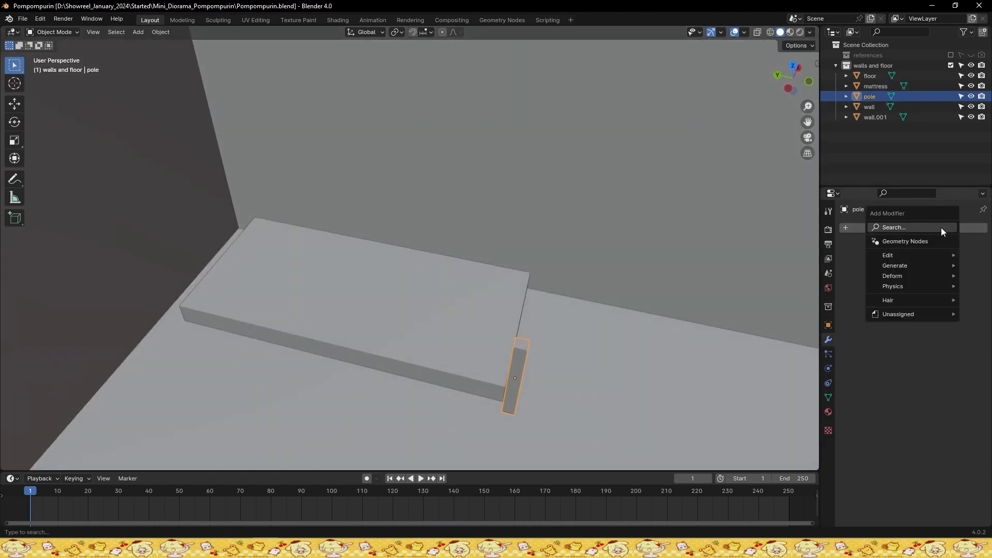
{"action": "left_click", "coordinate": [910, 235]}
{"action": "type", "text": "arr"}
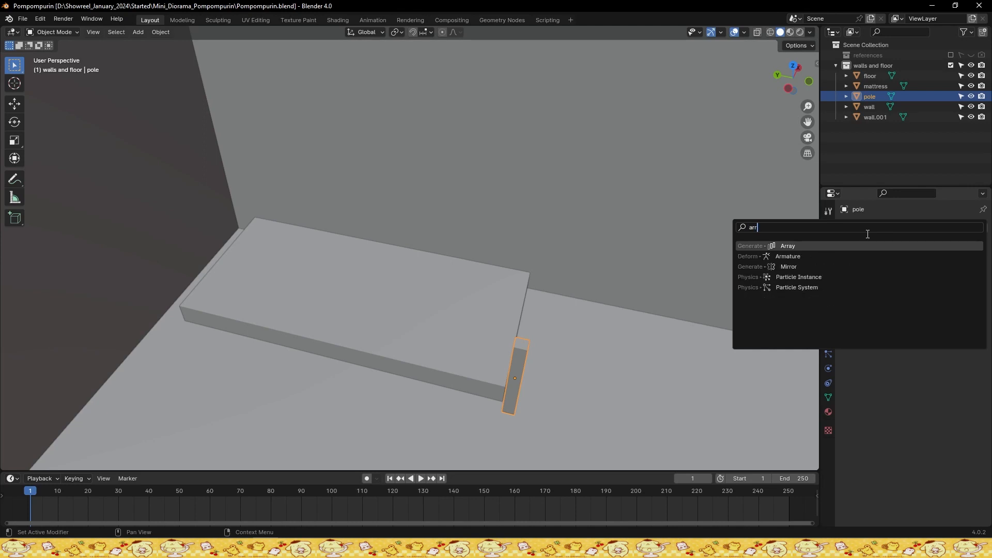
{"action": "key", "text": "Return"}
Set the Array's relative offset to X 0, Y 0 and Z 12.7 to place a second pole across the mattress's width, and save
{"action": "middle_click_drag", "start_coordinate": [750, 331], "coordinate": [579, 326]}
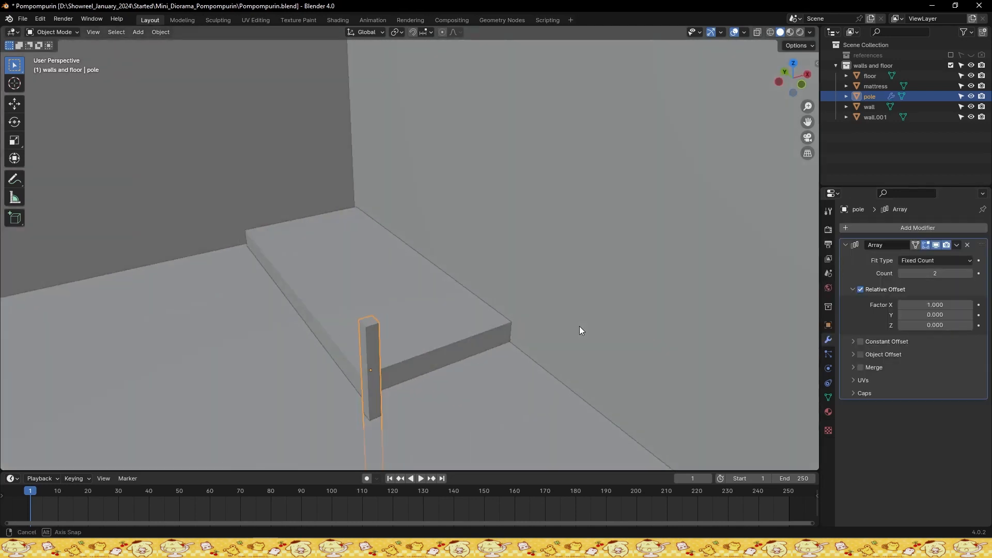
{"action": "double_click", "coordinate": [933, 315]}
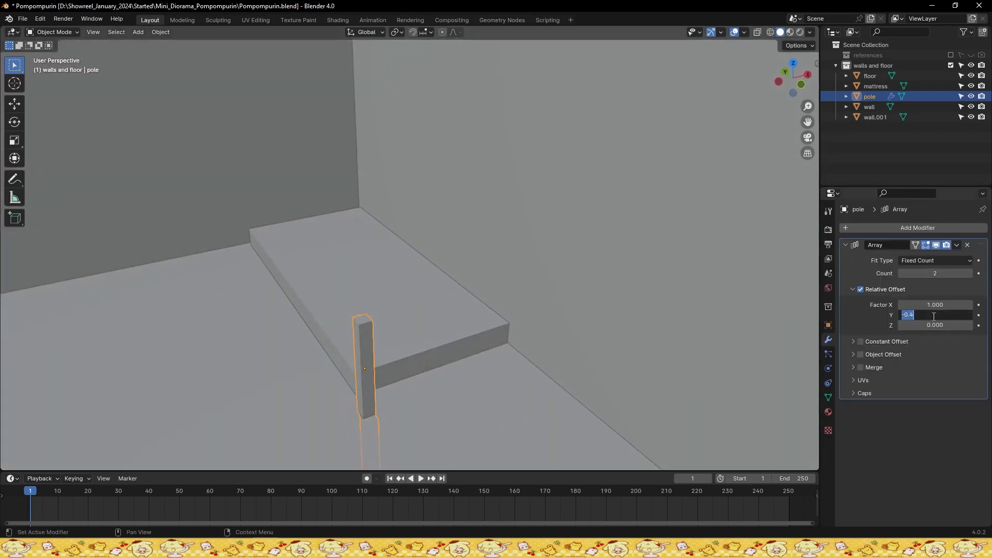
{"action": "left_click_drag", "start_coordinate": [932, 305], "coordinate": [880, 304]}
{"action": "mouse_move", "coordinate": [516, 334]}
{"action": "middle_mouse_down"}
{"action": "mouse_move", "coordinate": [600, 302]}
{"action": "mouse_move", "coordinate": [522, 326]}
{"action": "middle_mouse_up"}
{"action": "mouse_move", "coordinate": [936, 315]}
{"action": "left_mouse_down"}
{"action": "mouse_move", "coordinate": [912, 315]}
{"action": "mouse_move", "coordinate": [933, 314]}
{"action": "left_mouse_up"}
{"action": "middle_click_drag", "start_coordinate": [457, 318], "coordinate": [538, 337]}
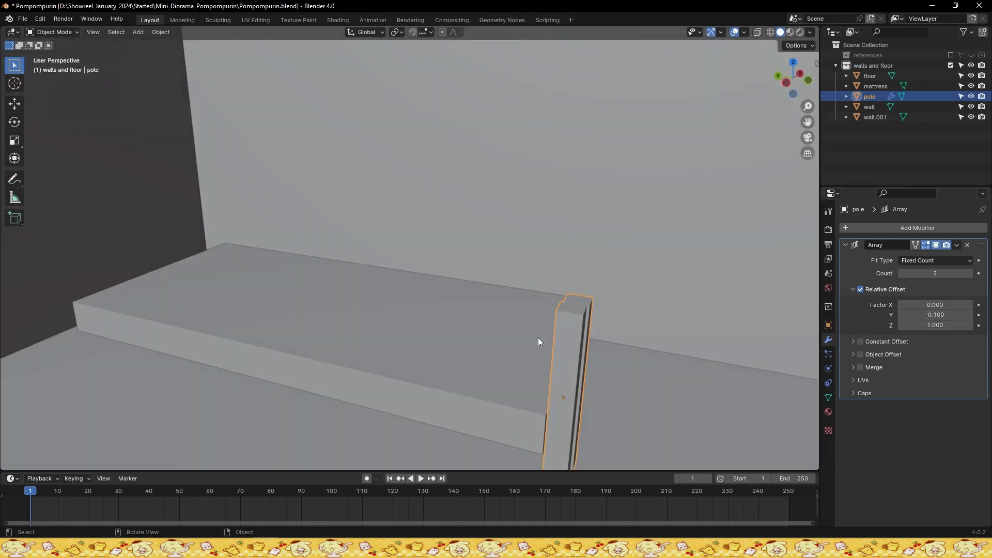
{"action": "key", "text": "KP_7"}
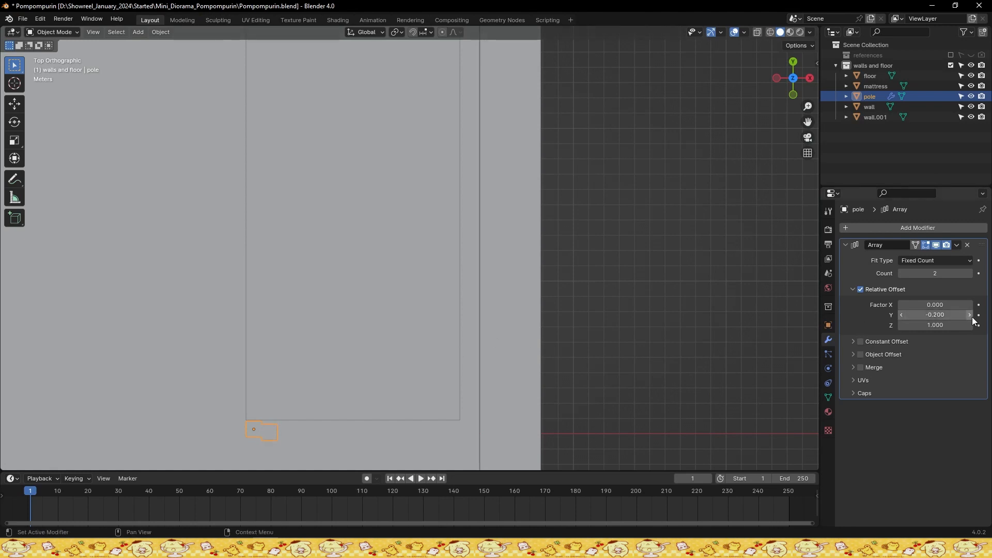
{"action": "left_click_drag", "start_coordinate": [956, 322], "coordinate": [982, 322]}
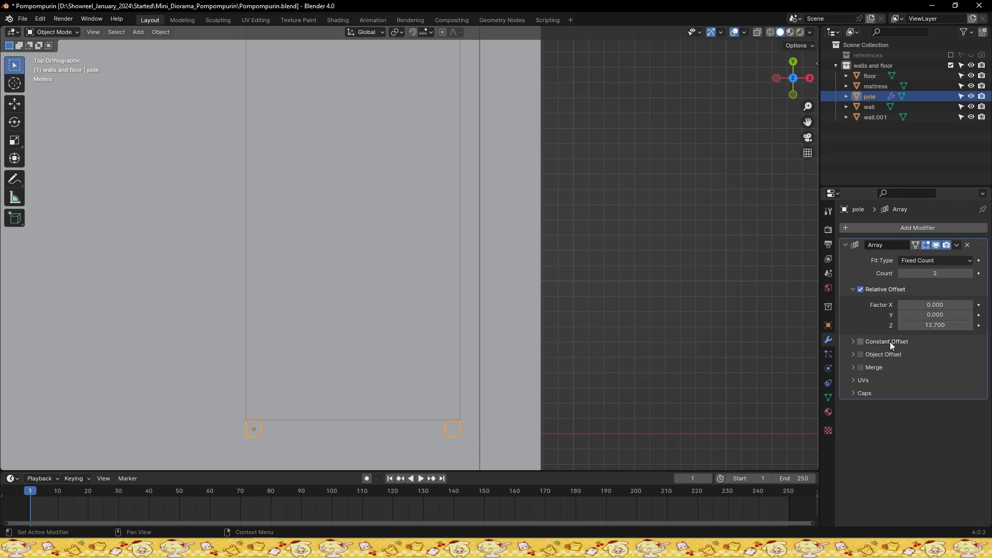
{"action": "middle_click_drag", "start_coordinate": [697, 310], "coordinate": [584, 310]}
{"action": "key", "text": "ctrl+s"}
Add a second Array modifier to the pole and save the file
{"action": "left_click", "coordinate": [951, 229]}
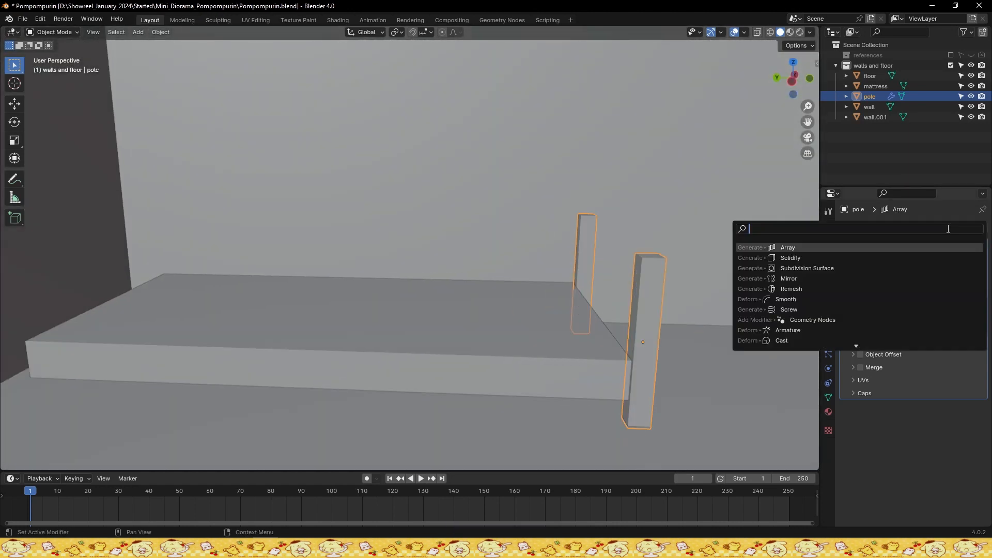
{"action": "type", "text": "array"}
{"action": "left_click", "coordinate": [855, 257]}
{"action": "scroll", "coordinate": [693, 332], "scroll_direction": "down", "scroll_amount": 2}
{"action": "middle_click_drag", "start_coordinate": [692, 334], "coordinate": [694, 329]}
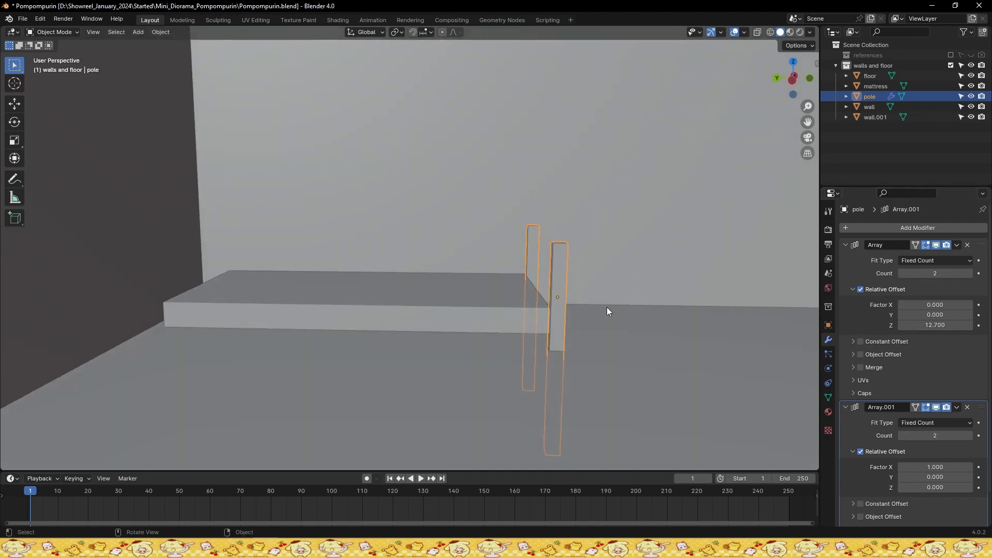
{"action": "key", "text": "Return"}
{"action": "key", "text": "ctrl+s"}
Set the second Array's relative offset to X 0 and Y 29.3 to repeat the poles towards the mattress's far end
{"action": "left_click_drag", "start_coordinate": [934, 477], "coordinate": [986, 477]}
{"action": "middle_click_drag", "start_coordinate": [280, 394], "coordinate": [285, 390]}
{"action": "key", "text": "KP_1"}
{"action": "scroll", "coordinate": [397, 269], "scroll_direction": "up", "scroll_amount": 4}
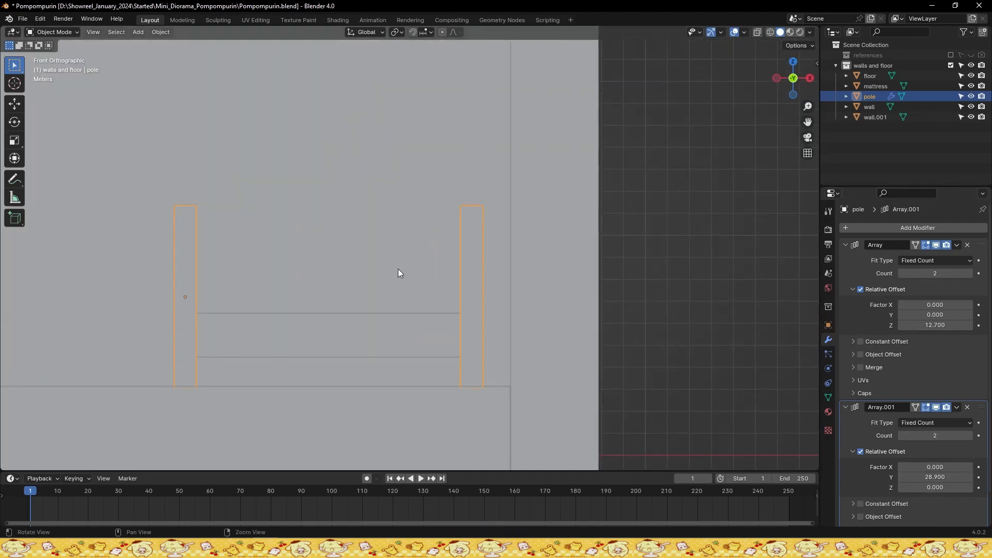
{"action": "key", "text": "KP_7"}
{"action": "scroll", "coordinate": [396, 261], "scroll_direction": "down", "scroll_amount": 4}
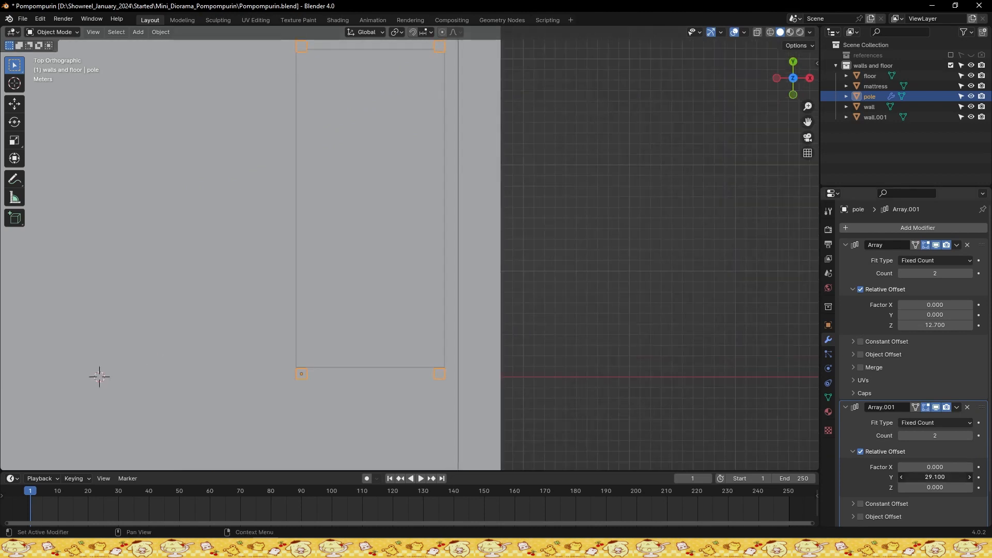
{"action": "scroll", "coordinate": [603, 238], "scroll_direction": "up", "scroll_amount": 5}
{"action": "middle_click_drag", "start_coordinate": [467, 89], "coordinate": [432, 328], "text": "shift"}
{"action": "left_click", "coordinate": [970, 479]}
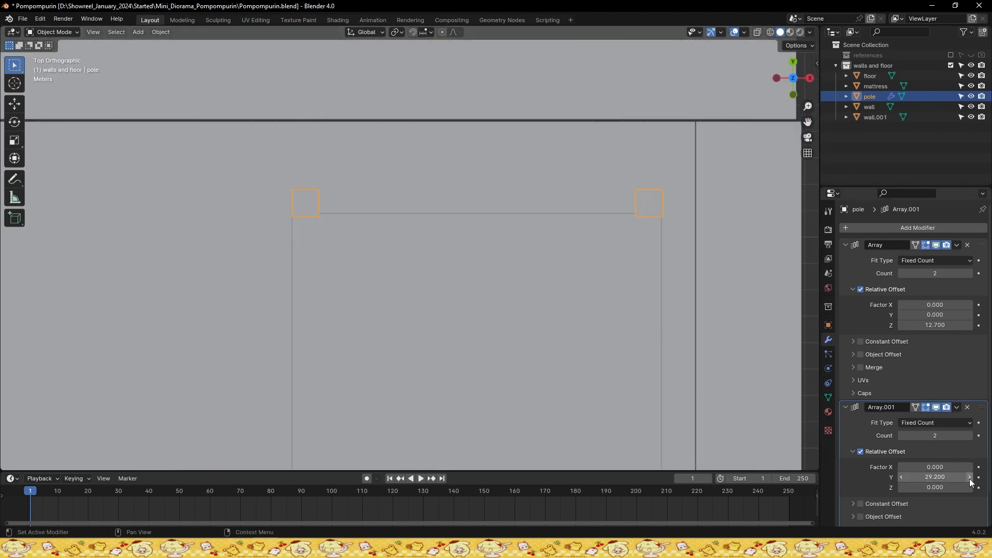
Set the first Array's relative Y offset to 0.1, collapse both modifiers and save the file
{"action": "scroll", "coordinate": [524, 375], "scroll_direction": "down", "scroll_amount": 3}
{"action": "middle_click_drag", "start_coordinate": [523, 371], "coordinate": [527, 171], "text": "shift"}
{"action": "middle_click_drag", "start_coordinate": [510, 440], "coordinate": [532, 263], "text": "shift"}
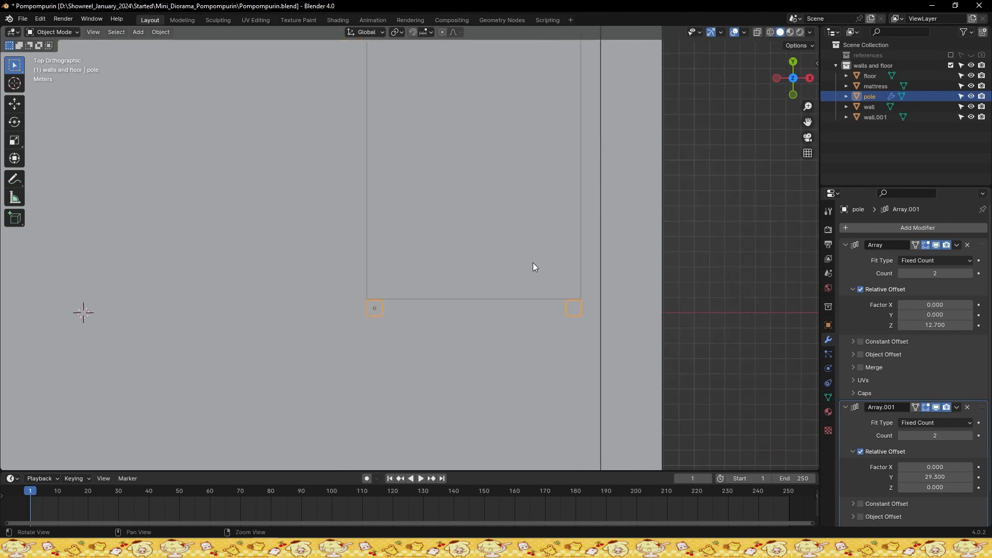
{"action": "scroll", "coordinate": [568, 300], "scroll_direction": "up", "scroll_amount": 4}
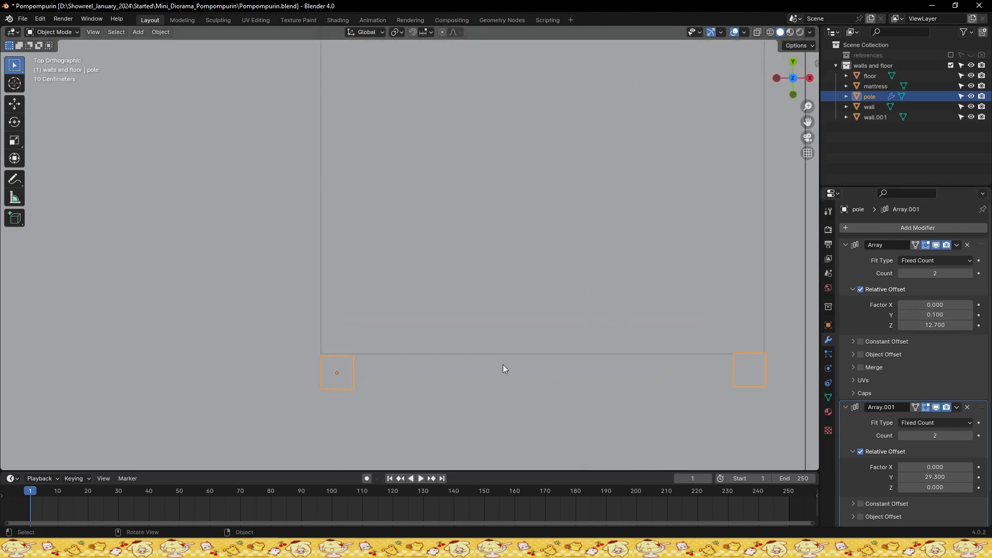
{"action": "left_click", "coordinate": [970, 325]}
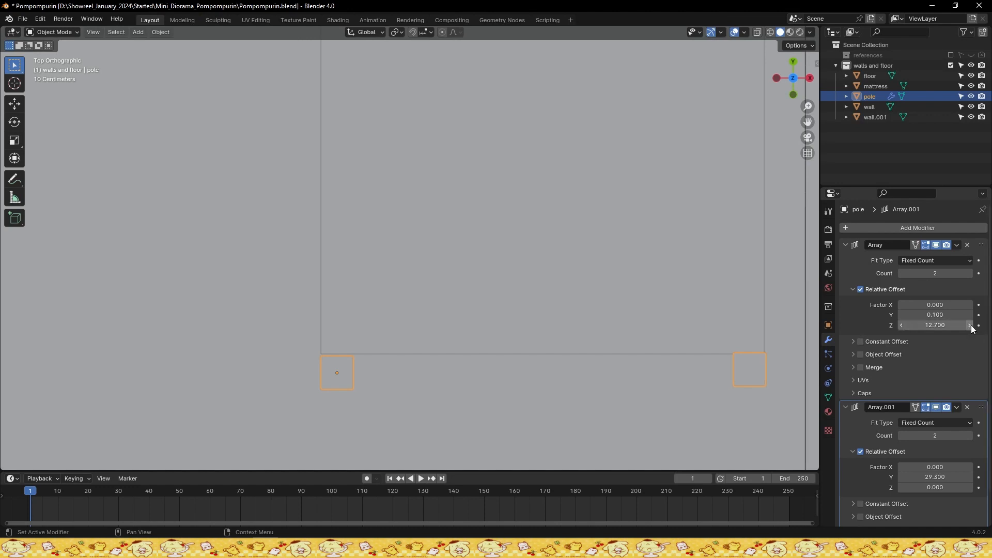
{"action": "left_click", "coordinate": [957, 245]}
{"action": "left_click", "coordinate": [845, 245]}
{"action": "left_click", "coordinate": [845, 258]}
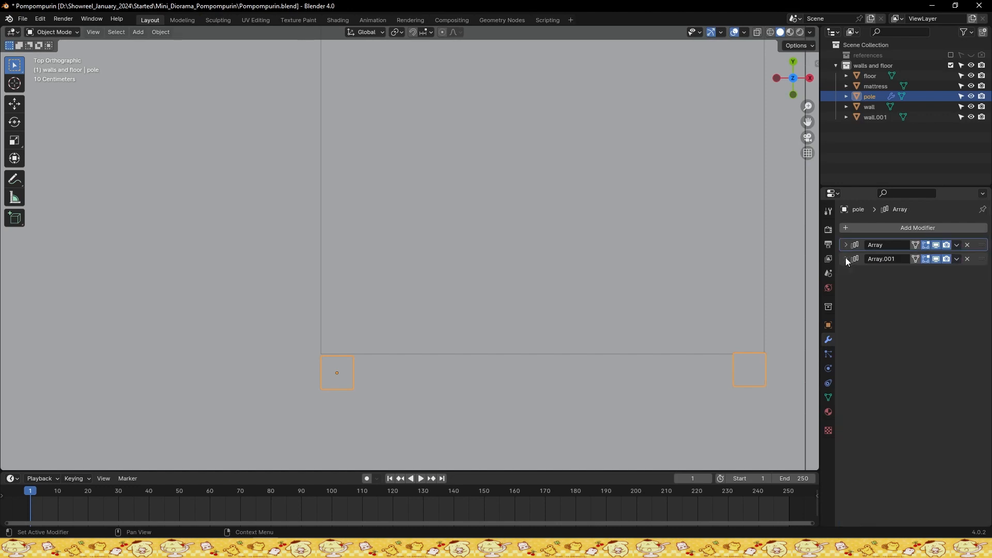
{"action": "middle_click_drag", "start_coordinate": [524, 273], "coordinate": [639, 206]}
{"action": "key", "text": "ctrl+s"}
Reduce the second Array's relative Y offset to 26.6 so the far poles meet the mattress's end, and save the file
{"action": "scroll", "coordinate": [413, 240], "scroll_direction": "down", "scroll_amount": 3}
{"action": "middle_click_drag", "start_coordinate": [389, 245], "coordinate": [469, 203]}
{"action": "key", "text": "KP_7"}
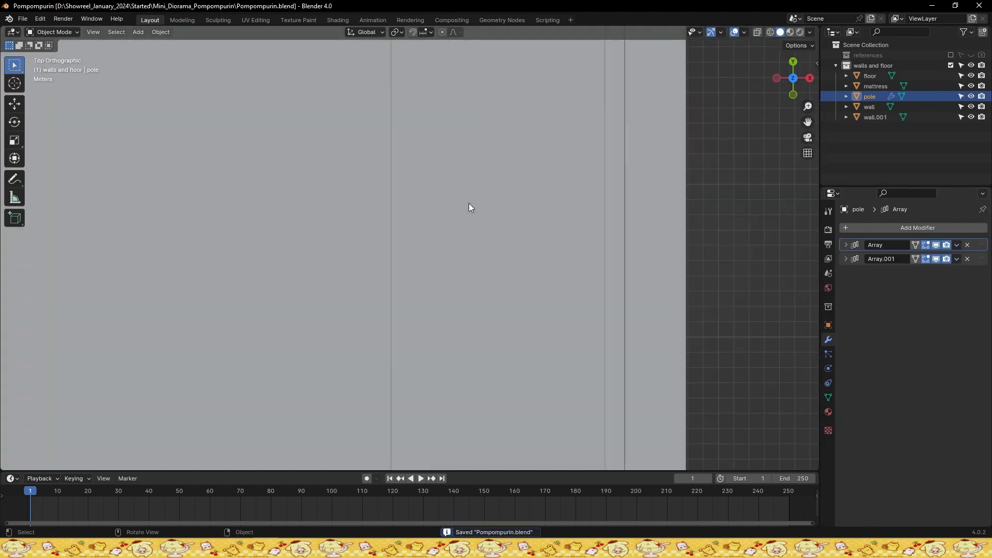
{"action": "left_click", "coordinate": [844, 259]}
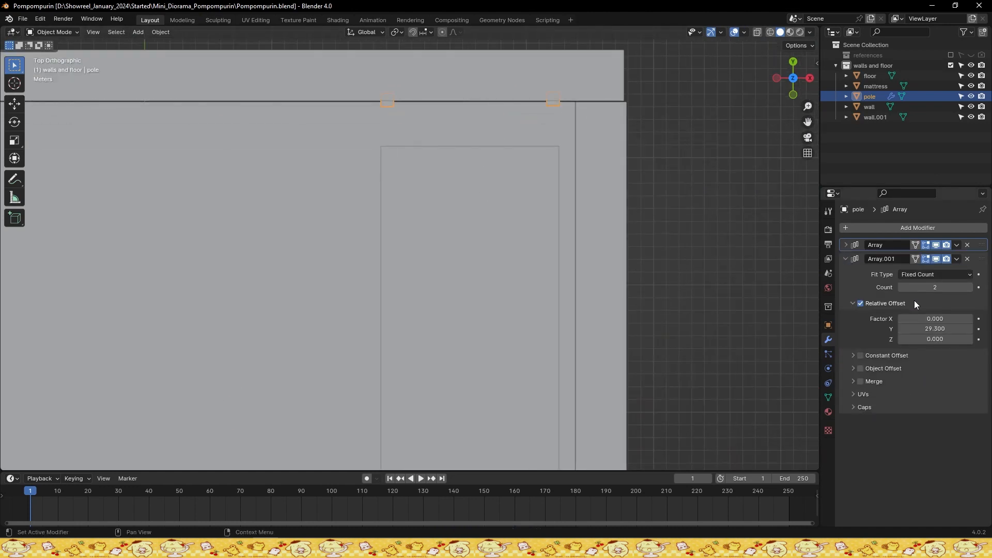
{"action": "mouse_move", "coordinate": [915, 334]}
{"action": "left_mouse_down"}
{"action": "mouse_move", "coordinate": [902, 334]}
{"action": "mouse_move", "coordinate": [915, 334]}
{"action": "left_mouse_up"}
{"action": "scroll", "coordinate": [437, 337], "scroll_direction": "down", "scroll_amount": 5}
{"action": "scroll", "coordinate": [437, 337], "scroll_direction": "up", "scroll_amount": 5}
{"action": "middle_click_drag", "start_coordinate": [437, 337], "coordinate": [435, 373], "text": "shift"}
{"action": "scroll", "coordinate": [522, 178], "scroll_direction": "up", "scroll_amount": 4}
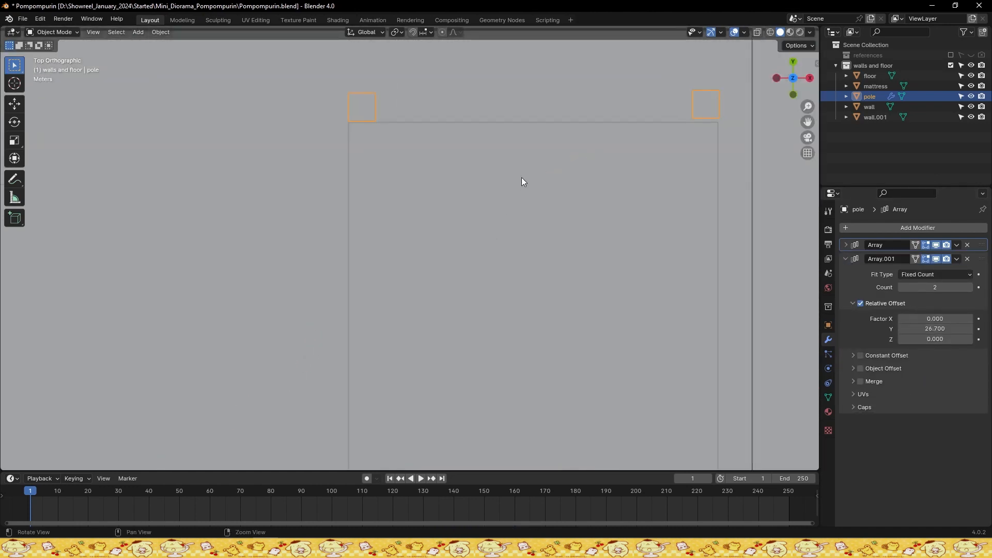
{"action": "middle_click_drag", "start_coordinate": [522, 177], "coordinate": [467, 254], "text": "shift"}
{"action": "left_click", "coordinate": [901, 329]}
{"action": "middle_click_drag", "start_coordinate": [491, 333], "coordinate": [603, 266]}
{"action": "key", "text": "ctrl+s"}
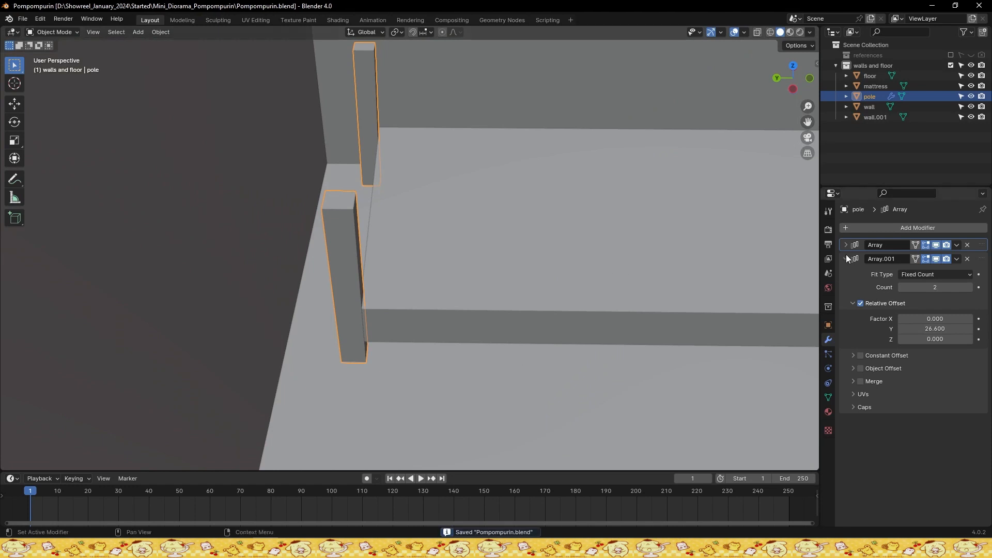
{"action": "left_click", "coordinate": [846, 258]}
Duplicate the mattress in place and save the file
{"action": "scroll", "coordinate": [560, 221], "scroll_direction": "down", "scroll_amount": 1}
{"action": "middle_click_drag", "start_coordinate": [662, 253], "coordinate": [549, 196], "text": "shift"}
{"action": "left_click_drag", "start_coordinate": [548, 196], "coordinate": [560, 225], "text": "alt"}
{"action": "scroll", "coordinate": [526, 212], "scroll_direction": "down", "scroll_amount": 5}
{"action": "scroll", "coordinate": [526, 212], "scroll_direction": "up", "scroll_amount": 5}
{"action": "middle_click_drag", "start_coordinate": [561, 224], "coordinate": [539, 223], "text": "alt"}
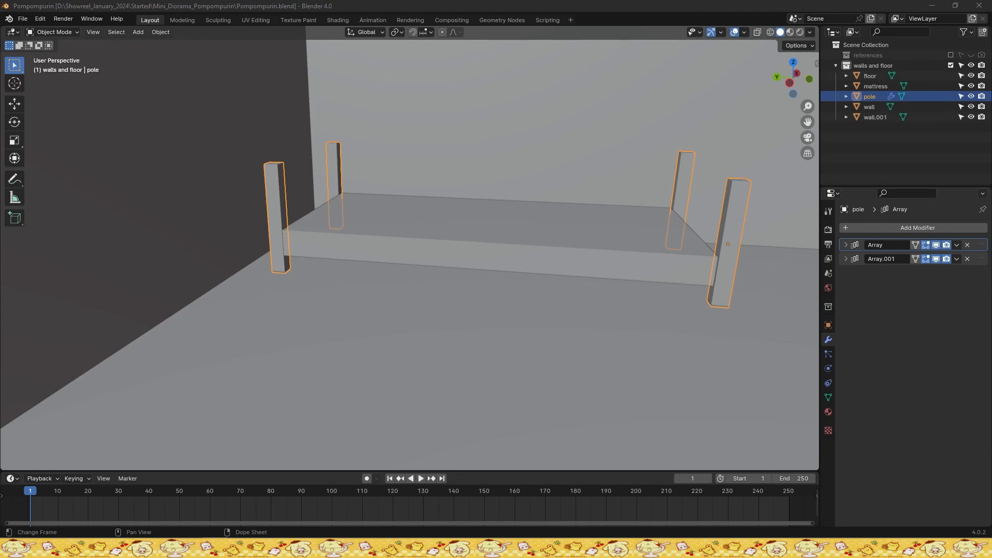
{"action": "left_click", "coordinate": [478, 256]}
{"action": "key", "text": "shift+d"}
{"action": "right_click", "coordinate": [504, 224]}
{"action": "key", "text": "ctrl+s"}
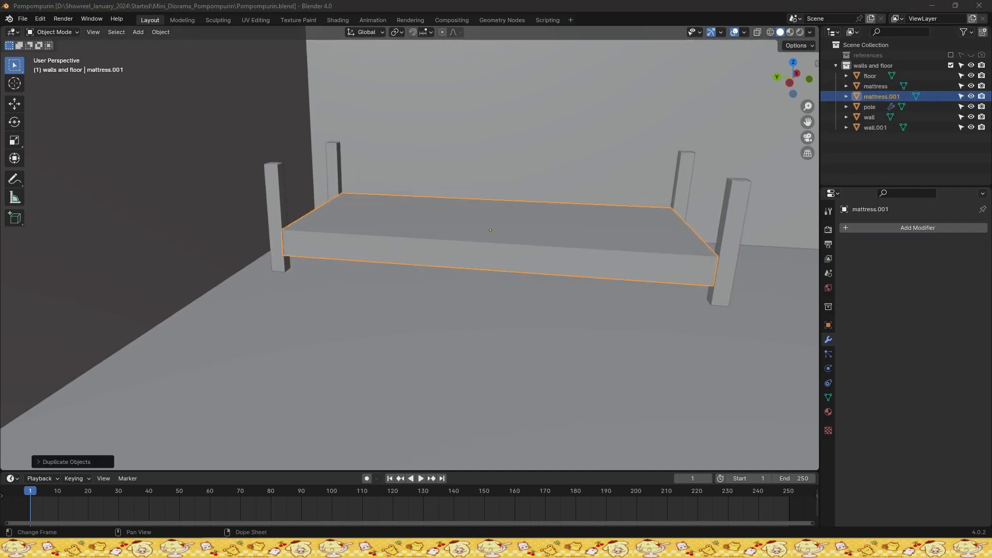
Rename the duplicated mattress as cover and save the file
{"action": "double_click", "coordinate": [881, 96]}
{"action": "type", "text": "cover"}
{"action": "key", "text": "Return"}
{"action": "key", "text": "ctrl+s"}
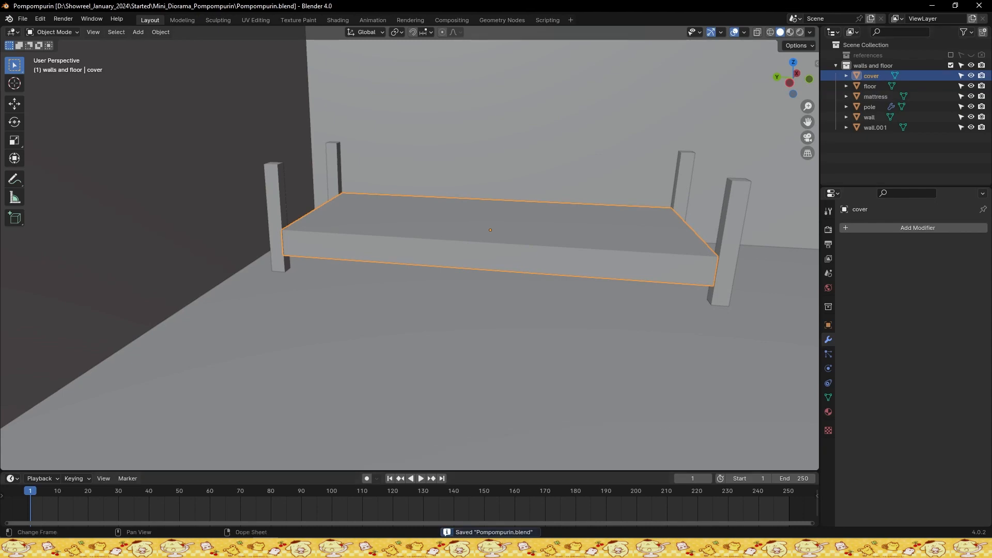
Flatten the cover along Z into a thin slab, move it up onto the mattress's top and save the file
{"action": "middle_click_drag", "start_coordinate": [457, 334], "coordinate": [564, 274]}
{"action": "key", "text": "s"}
{"action": "key", "text": "z"}
{"action": "left_click", "coordinate": [522, 254]}
{"action": "key", "text": "g"}
{"action": "key", "text": "z"}
{"action": "left_click", "coordinate": [575, 277]}
{"action": "key", "text": "KP_1"}
{"action": "key", "text": "ctrl+s"}
Raise the cover along Z to leave a gap above the mattress
{"action": "scroll", "coordinate": [563, 274], "scroll_direction": "up", "scroll_amount": 2}
{"action": "left_click", "coordinate": [500, 321]}
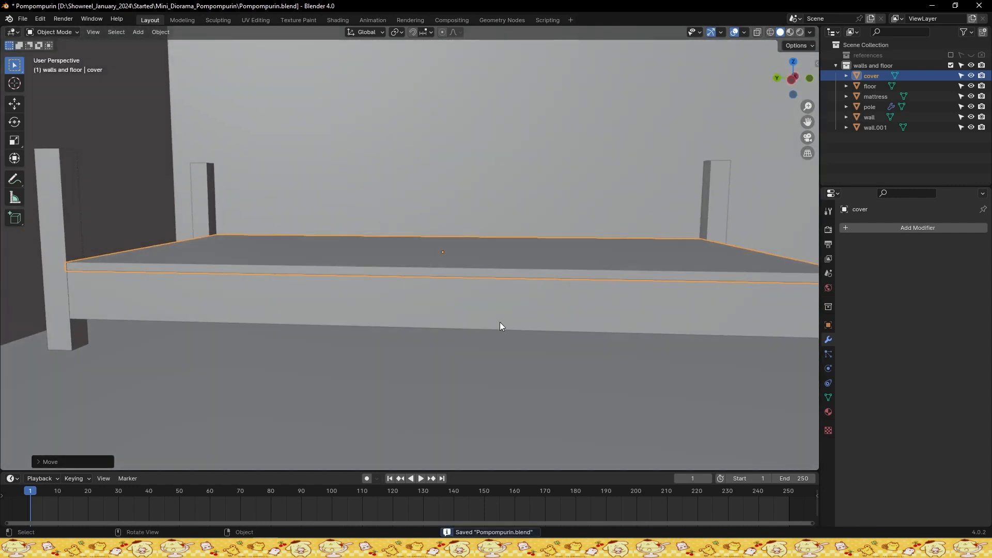
{"action": "scroll", "coordinate": [499, 323], "scroll_direction": "down", "scroll_amount": 1}
{"action": "middle_click_drag", "start_coordinate": [488, 336], "coordinate": [491, 330]}
{"action": "key", "text": "ctrl+s"}
{"action": "scroll", "coordinate": [494, 324], "scroll_direction": "down", "scroll_amount": 1}
{"action": "scroll", "coordinate": [494, 324], "scroll_direction": "up", "scroll_amount": 1}
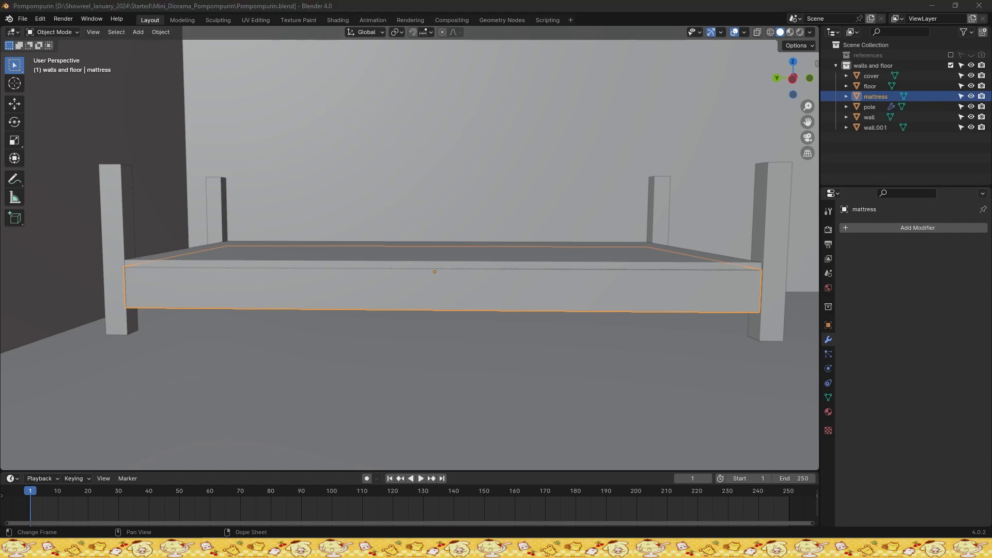
{"action": "left_click", "coordinate": [406, 296]}
{"action": "left_click", "coordinate": [447, 267]}
{"action": "key", "text": "g"}
{"action": "key", "text": "z"}
{"action": "left_click", "coordinate": [454, 233]}
Make the mattress slightly thinner along Z and save the file
{"action": "left_click", "coordinate": [465, 287]}
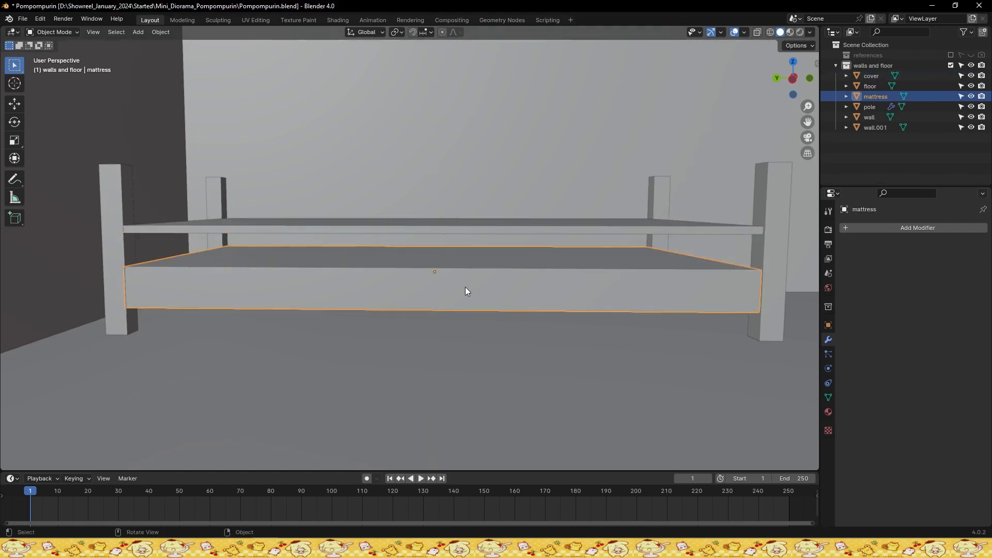
{"action": "key", "text": "shift+d"}
{"action": "key", "text": "z"}
{"action": "left_click", "coordinate": [540, 281]}
{"action": "key", "text": "ctrl+s"}
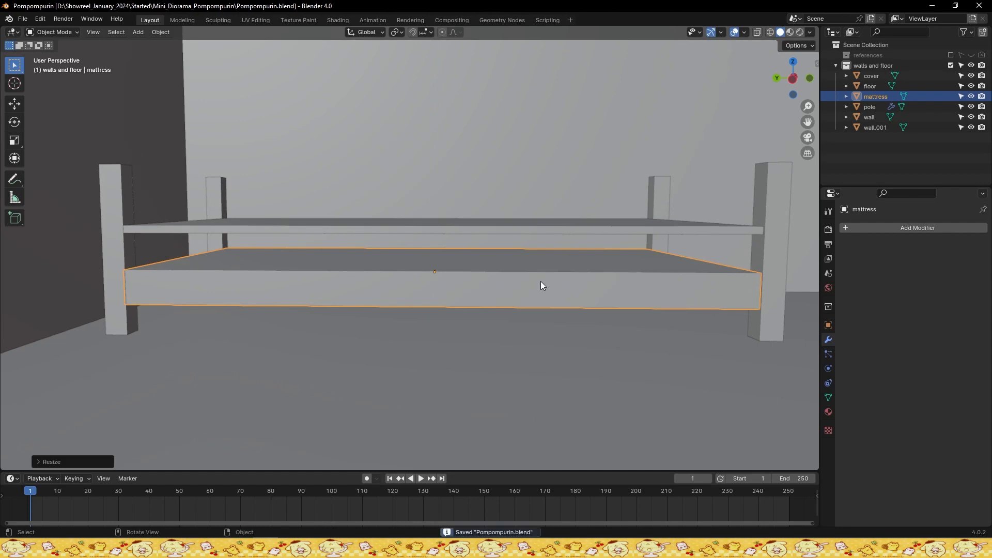
Duplicate the mattress block upward along Z to fill the gap beneath the cover
{"action": "key", "text": "g"}
{"action": "key", "text": "z"}
{"action": "left_click", "coordinate": [533, 239]}
{"action": "middle_click_drag", "start_coordinate": [602, 250], "coordinate": [666, 243]}
Rename the lower mattress block as wooden outside
{"action": "double_click", "coordinate": [878, 96]}
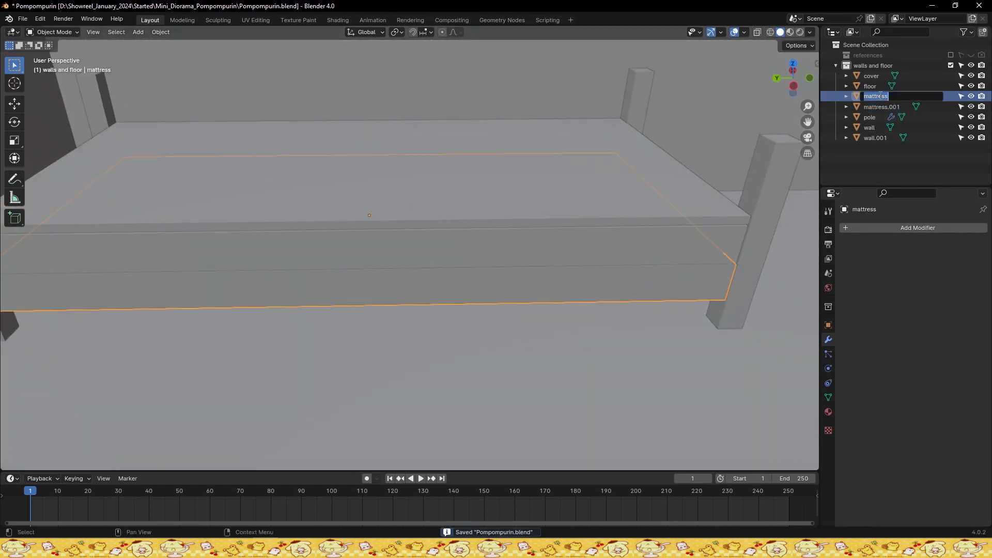
{"action": "type", "text": "wooden outside"}
{"action": "key", "text": "Return"}
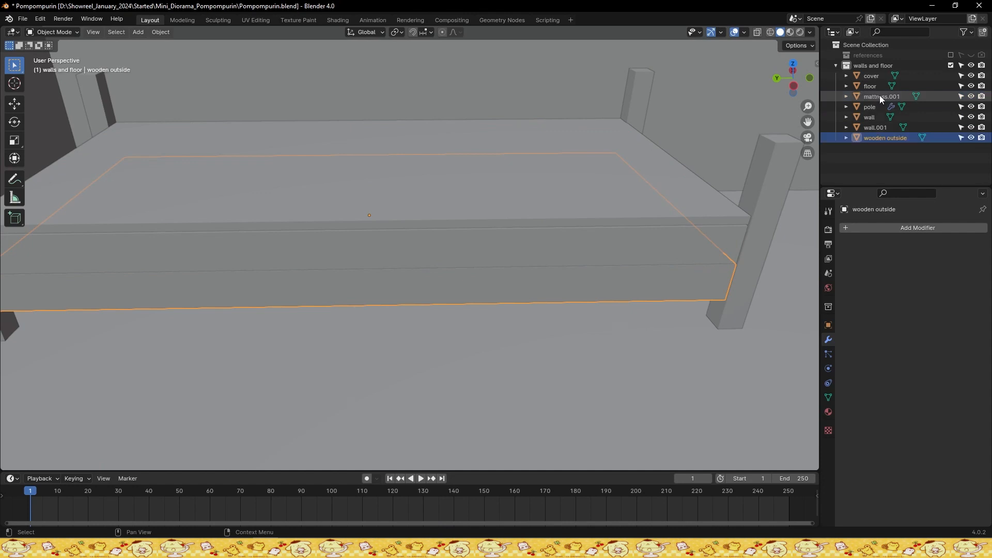
Rename the upper mattress block as mattress and save the file
{"action": "double_click", "coordinate": [880, 96]}
{"action": "key", "text": "BackSpace"}
{"action": "key", "text": "Return"}
{"action": "key", "text": "ctrl+s"}
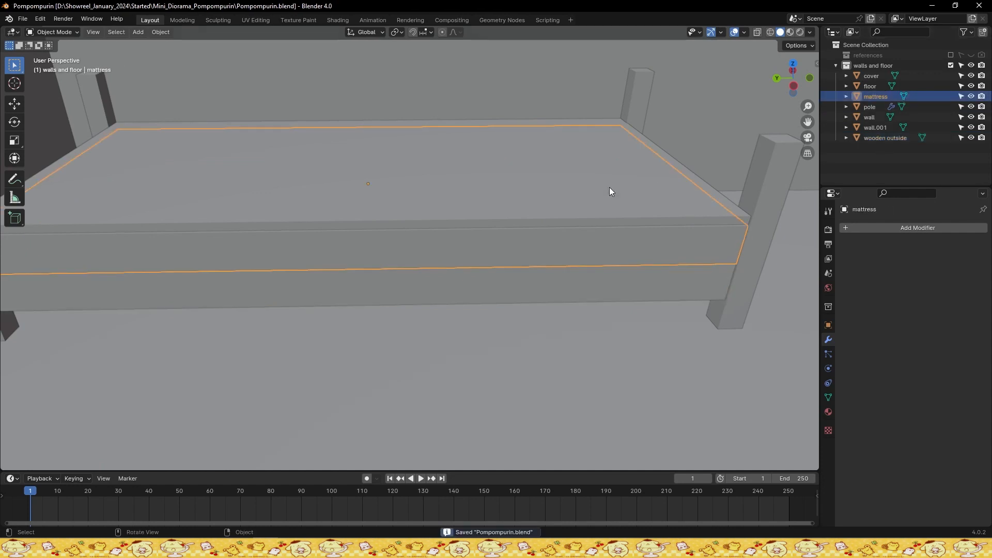
Hide the cover to expose the mattress beneath it and save the file
{"action": "middle_click_drag", "start_coordinate": [609, 187], "coordinate": [507, 194]}
{"action": "left_click", "coordinate": [517, 166]}
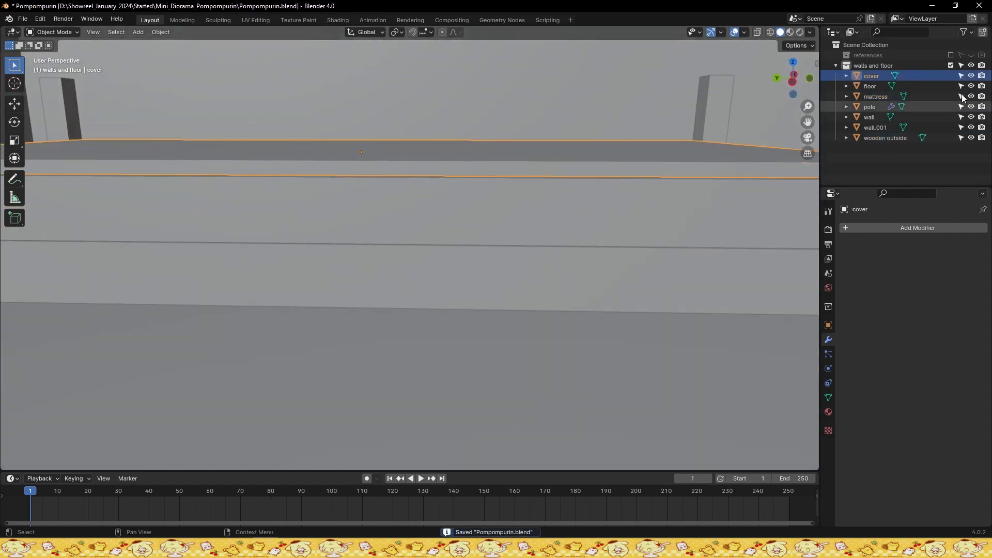
{"action": "left_click", "coordinate": [972, 76]}
{"action": "key", "text": "ctrl+s"}
Add a Bevel modifier to the mattress with an amount of 0.03 m and 22 segments
{"action": "left_click", "coordinate": [578, 157]}
{"action": "middle_click_drag", "start_coordinate": [578, 155], "coordinate": [571, 199]}
{"action": "left_click", "coordinate": [875, 227]}
{"action": "left_click", "coordinate": [875, 227]}
{"action": "type", "text": "be"}
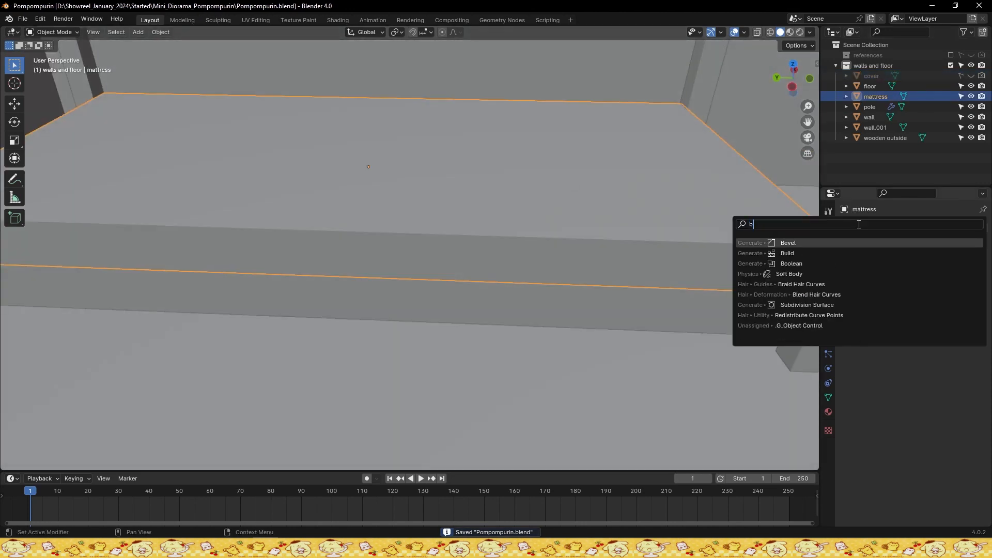
{"action": "left_click", "coordinate": [838, 240]}
{"action": "scroll", "coordinate": [737, 221], "scroll_direction": "down", "scroll_amount": 2}
{"action": "left_click_drag", "start_coordinate": [934, 285], "coordinate": [929, 288]}
{"action": "left_click_drag", "start_coordinate": [749, 284], "coordinate": [604, 291], "text": "alt"}
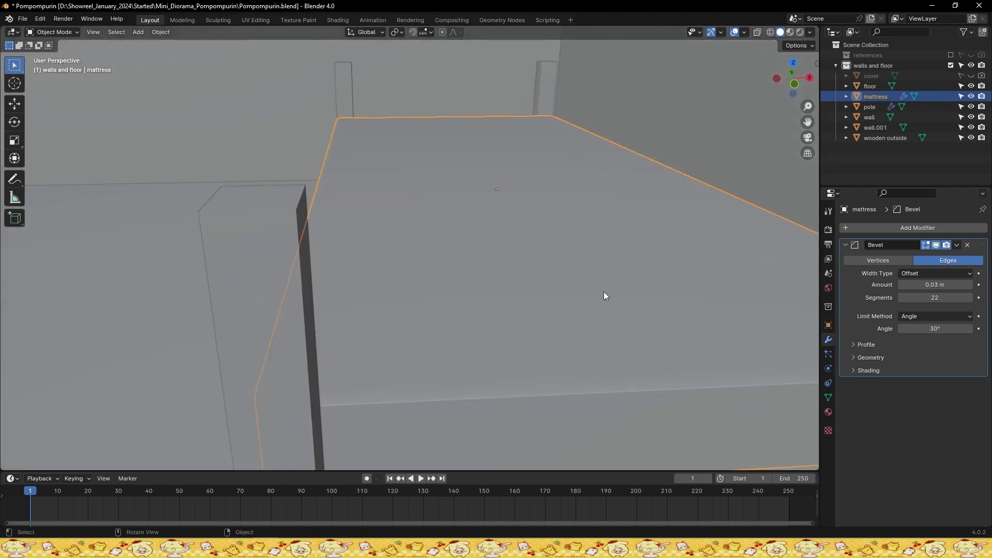
Set the mattress bevel amount to 0.06 m, judging the rounded corner against the pole from the top view
{"action": "key", "text": "KP_7"}
{"action": "scroll", "coordinate": [543, 232], "scroll_direction": "down", "scroll_amount": 2}
{"action": "middle_click_drag", "start_coordinate": [463, 57], "coordinate": [463, 254], "text": "alt"}
{"action": "scroll", "coordinate": [509, 196], "scroll_direction": "up", "scroll_amount": 8}
{"action": "key", "text": "ctrl+s"}
{"action": "left_click_drag", "start_coordinate": [927, 285], "coordinate": [946, 285]}
{"action": "scroll", "coordinate": [720, 262], "scroll_direction": "down", "scroll_amount": 4}
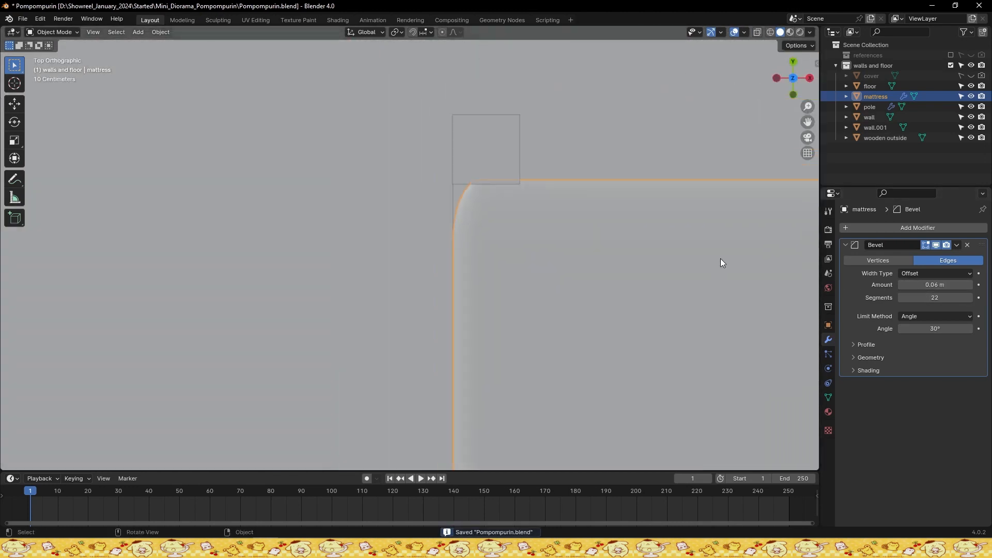
Scale the mattress along Y to fit between the bed poles and save the file
{"action": "key", "text": "s"}
{"action": "key", "text": "z"}
{"action": "key", "text": "y"}
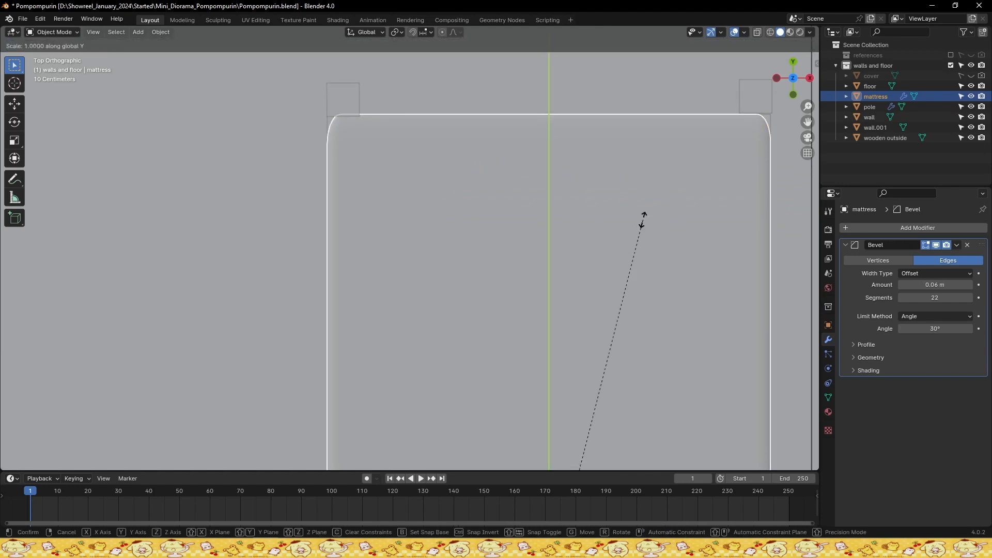
{"action": "left_click", "coordinate": [640, 220]}
{"action": "middle_click_drag", "start_coordinate": [640, 219], "coordinate": [519, 158]}
{"action": "key", "text": "ctrl+s"}
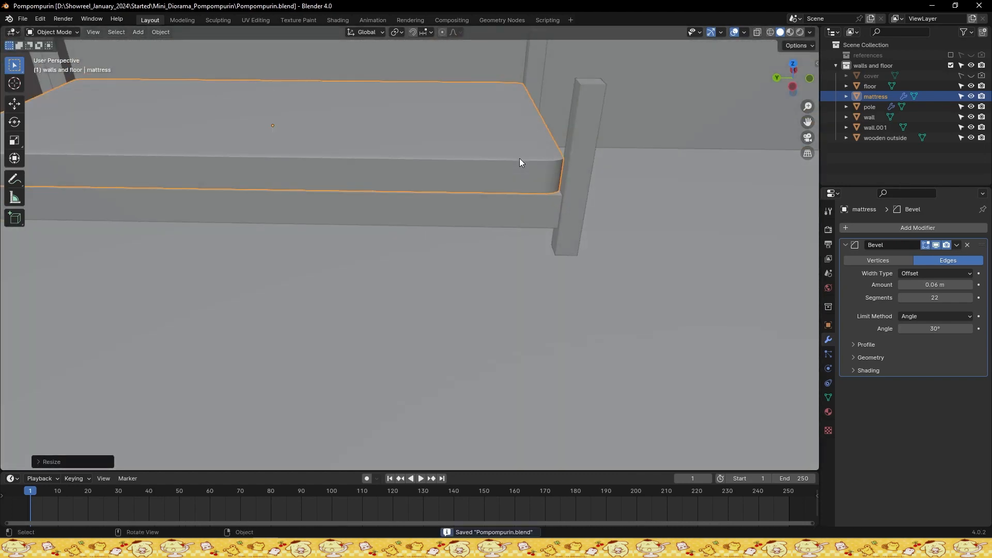
Unhide the cover and examine how the mattress sits between the cover and the wooden base
{"action": "key", "text": "KP_1"}
{"action": "middle_click_drag", "start_coordinate": [320, 135], "coordinate": [429, 243]}
{"action": "scroll", "coordinate": [404, 107], "scroll_direction": "down", "scroll_amount": 2}
{"action": "key", "text": "KP_1"}
{"action": "scroll", "coordinate": [405, 109], "scroll_direction": "up", "scroll_amount": 3}
{"action": "left_click", "coordinate": [970, 76]}
{"action": "scroll", "coordinate": [492, 195], "scroll_direction": "up", "scroll_amount": 1}
{"action": "left_click", "coordinate": [492, 196]}
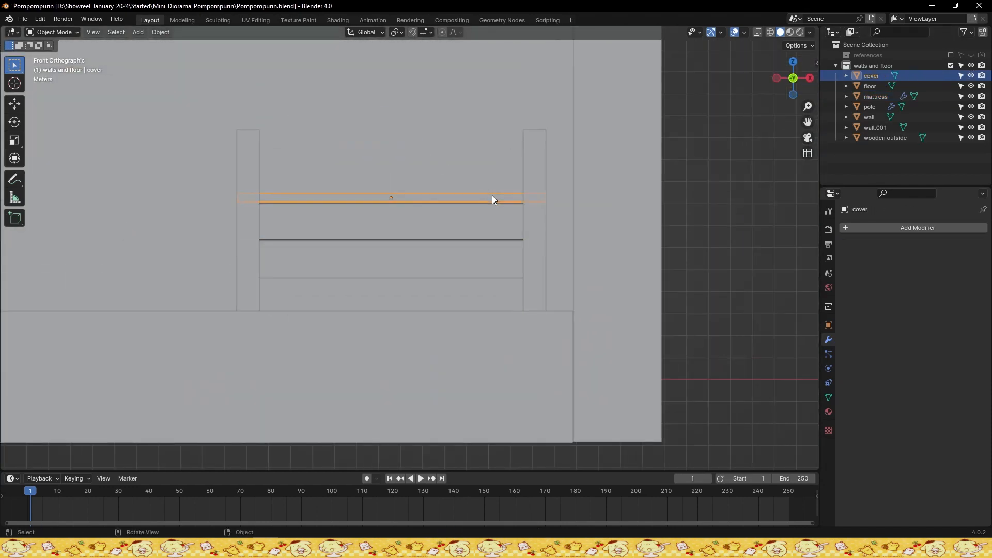
{"action": "key", "text": "ctrl+z"}
{"action": "scroll", "coordinate": [478, 205], "scroll_direction": "up", "scroll_amount": 3}
{"action": "middle_click_drag", "start_coordinate": [381, 221], "coordinate": [497, 221]}
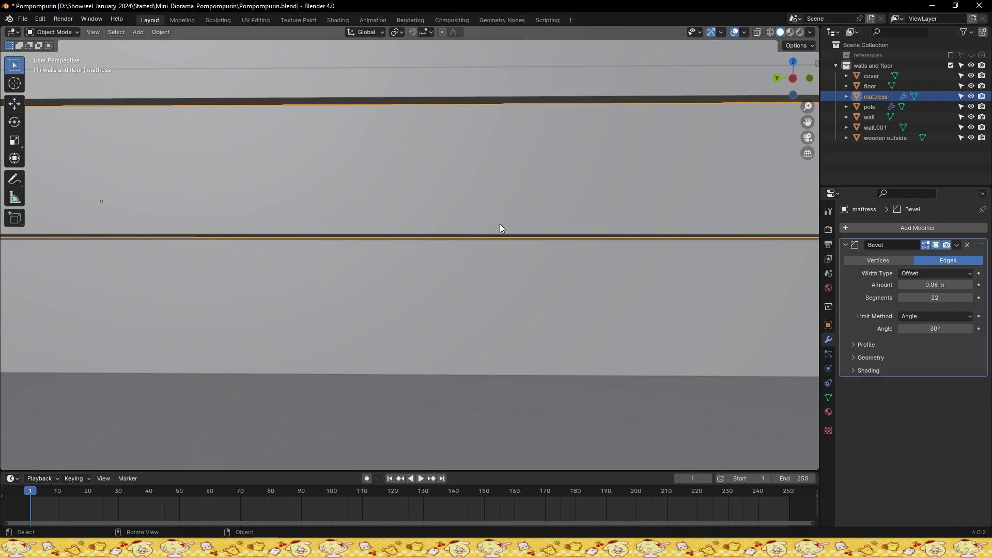
Adjust the mattress height along Z between the wooden base and the cover, and save the file
{"action": "key", "text": "KP_1"}
{"action": "key", "text": "g"}
{"action": "key", "text": "z"}
{"action": "left_click", "coordinate": [488, 223]}
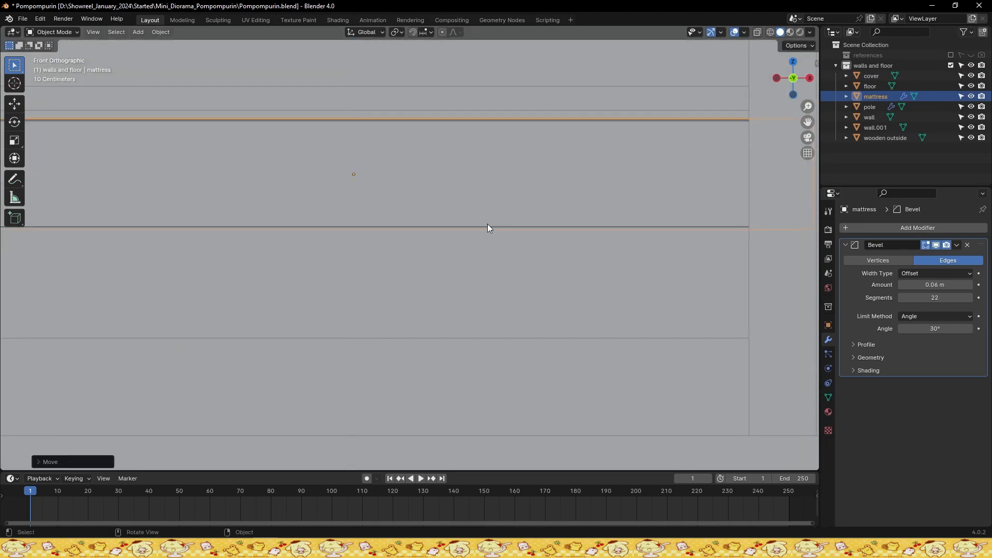
{"action": "mouse_move", "coordinate": [487, 224]}
{"action": "middle_mouse_down"}
{"action": "mouse_move", "coordinate": [433, 213]}
{"action": "mouse_move", "coordinate": [492, 221]}
{"action": "mouse_move", "coordinate": [470, 231]}
{"action": "mouse_move", "coordinate": [485, 231]}
{"action": "middle_mouse_up"}
{"action": "key", "text": "ctrl+s"}
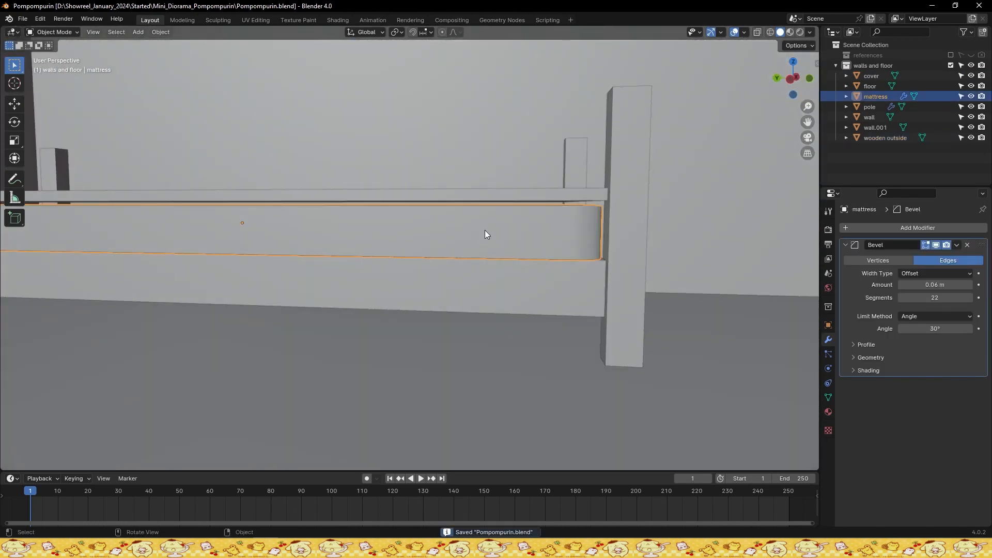
{"action": "key", "text": "g"}
{"action": "key", "text": "z"}
{"action": "left_click", "coordinate": [485, 227]}
Widen the cover along X until it overhangs the bed poles on both sides, saving the file
{"action": "left_click", "coordinate": [652, 243]}
{"action": "left_click", "coordinate": [496, 194]}
{"action": "middle_click_drag", "start_coordinate": [458, 147], "coordinate": [525, 186]}
{"action": "key", "text": "s"}
{"action": "key", "text": "x"}
{"action": "left_click", "coordinate": [425, 195]}
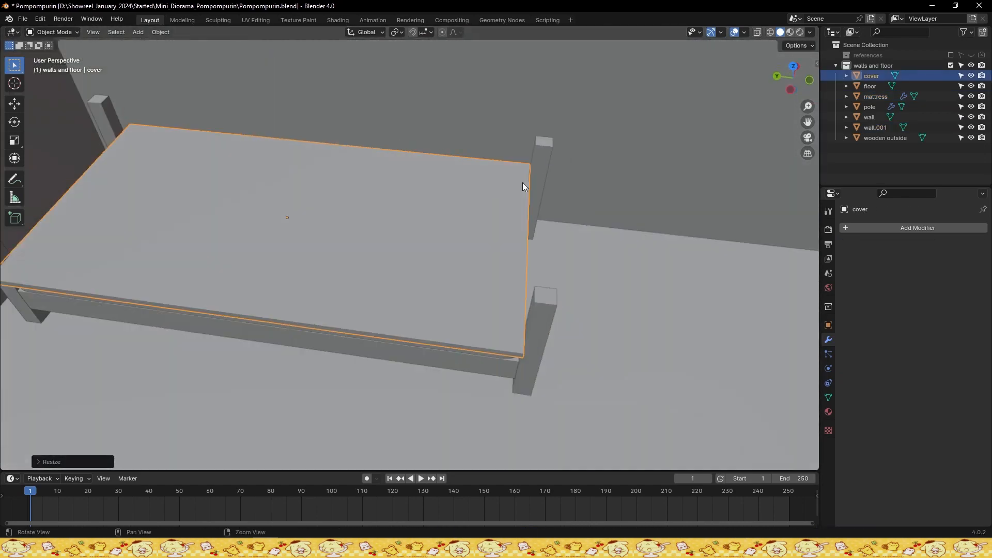
{"action": "key", "text": "KP_7"}
{"action": "key", "text": "ctrl+s"}
{"action": "key", "text": "s"}
{"action": "key", "text": "x"}
{"action": "left_click", "coordinate": [528, 197]}
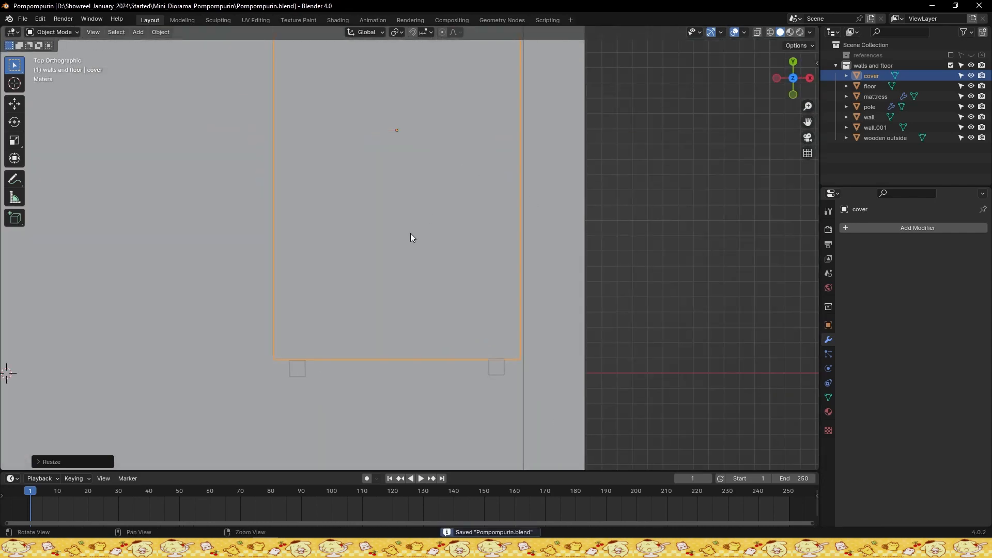
Adjust the cover's thickness by scaling it along Z
{"action": "middle_click_drag", "start_coordinate": [411, 233], "coordinate": [504, 226]}
{"action": "key", "text": "s"}
{"action": "key", "text": "z"}
{"action": "left_click", "coordinate": [526, 191]}
{"action": "key", "text": "KP_1"}
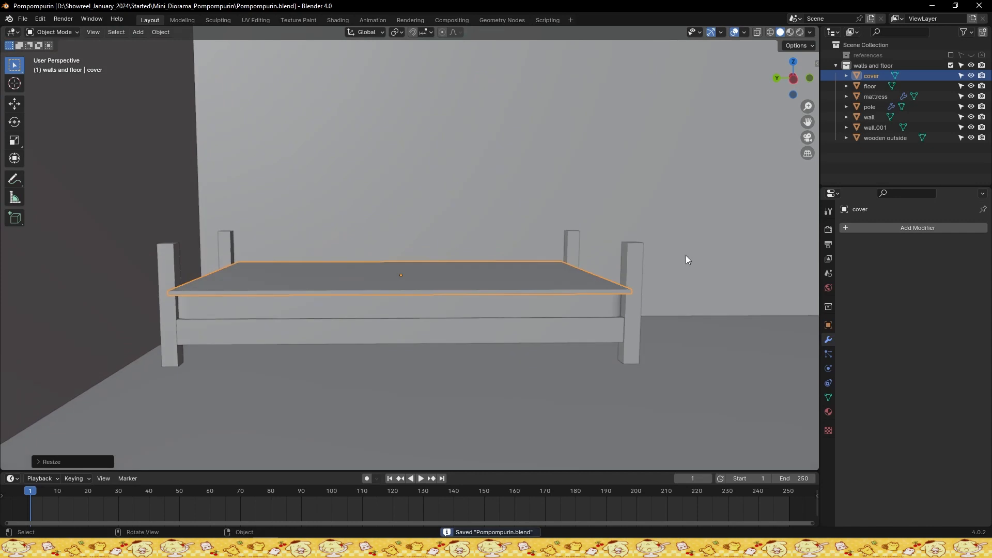
Add Cloth physics to the cover
{"action": "left_click", "coordinate": [828, 369]}
{"action": "left_click", "coordinate": [888, 252]}
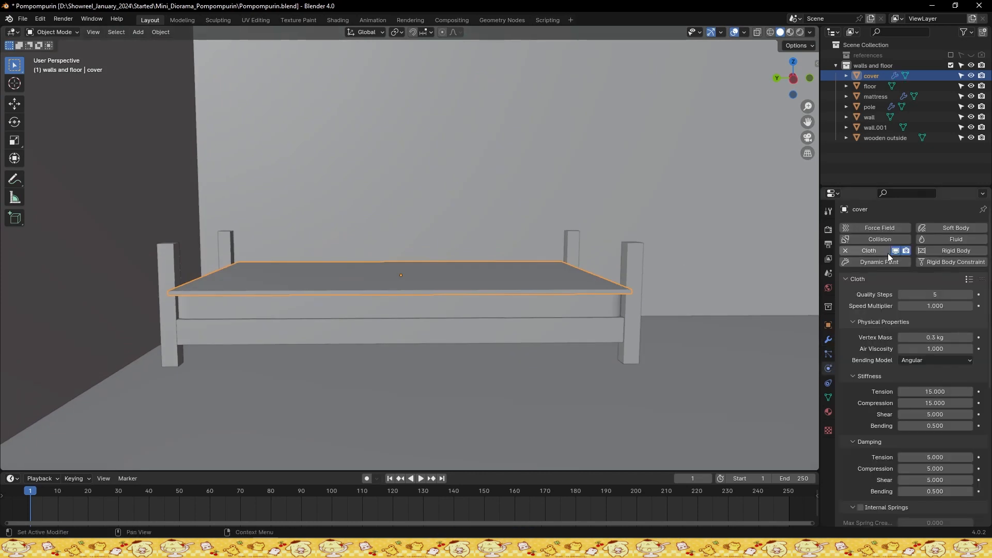
{"action": "scroll", "coordinate": [878, 290], "scroll_direction": "down", "scroll_amount": 5}
{"action": "scroll", "coordinate": [869, 318], "scroll_direction": "down", "scroll_amount": 4}
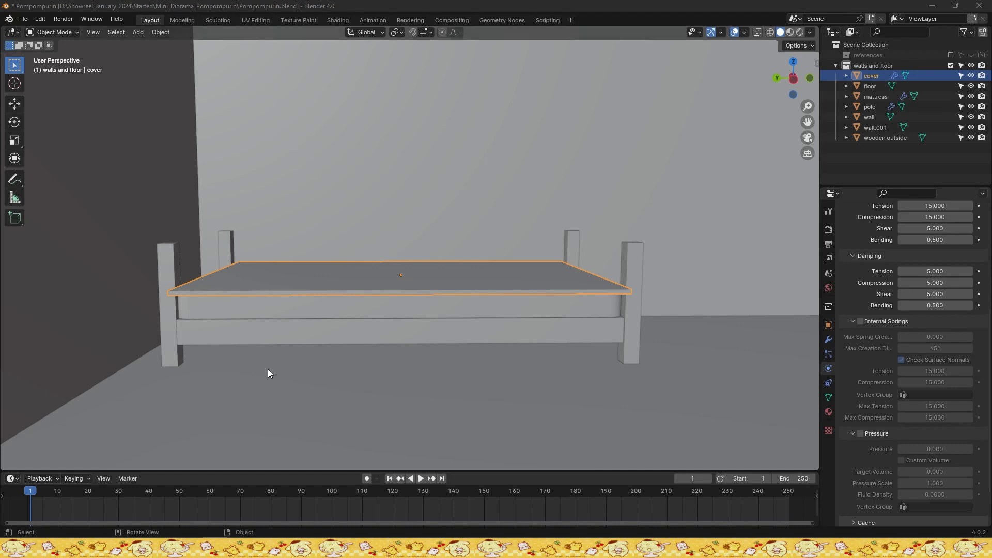
Subdivide the whole cover mesh with 20 cuts and save the file
{"action": "middle_click_drag", "start_coordinate": [379, 269], "coordinate": [362, 321]}
{"action": "key", "text": "ctrl+s"}
{"action": "key", "text": "Tab"}
{"action": "right_click", "coordinate": [368, 311]}
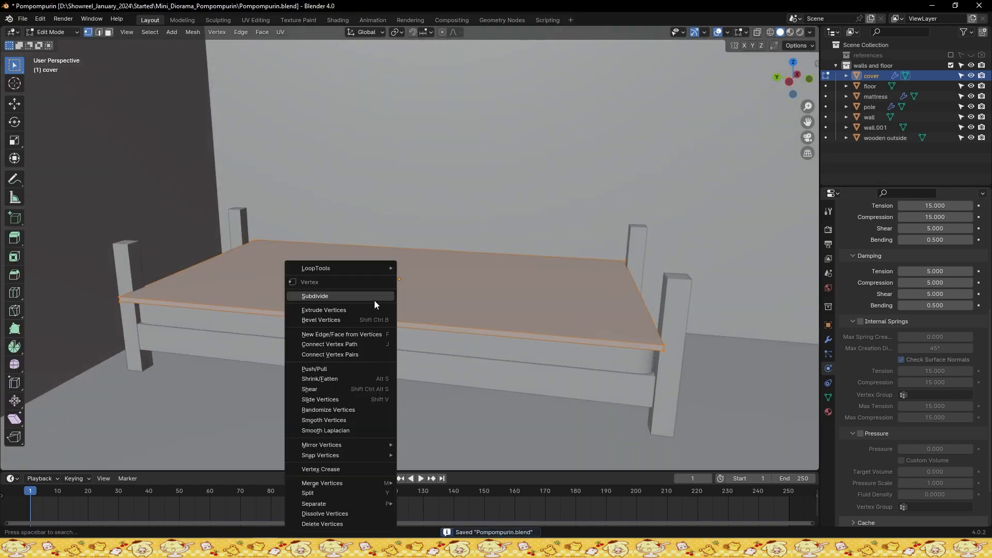
{"action": "left_click", "coordinate": [374, 300]}
{"action": "left_click", "coordinate": [52, 461]}
{"action": "left_click", "coordinate": [132, 390]}
{"action": "type", "text": "20"}
{"action": "key", "text": "Return"}
{"action": "key", "text": "ctrl+s"}
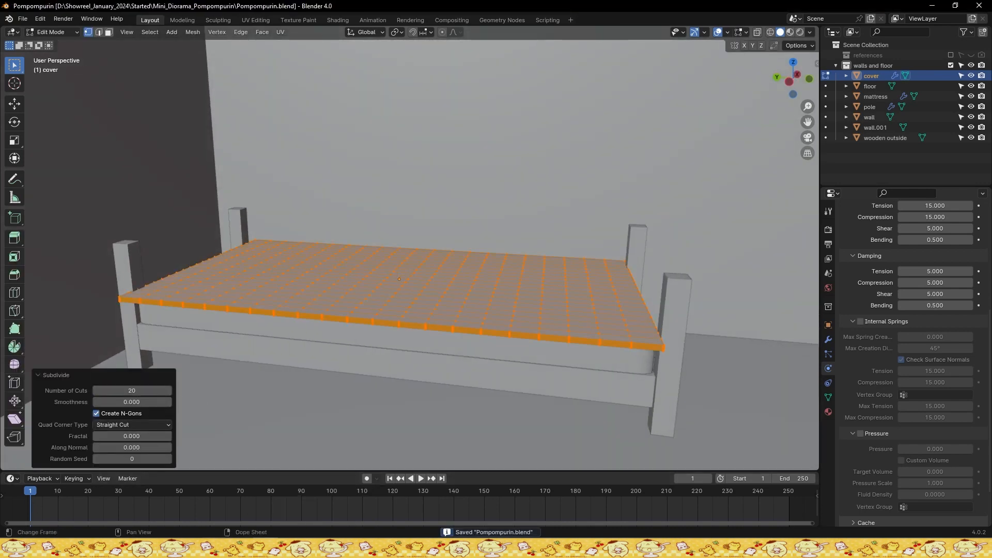
Try to scale the edge loop running around the cover's side, then undo the scaling
{"action": "middle_click_drag", "start_coordinate": [425, 320], "coordinate": [439, 307]}
{"action": "scroll", "coordinate": [439, 308], "scroll_direction": "up", "scroll_amount": 2}
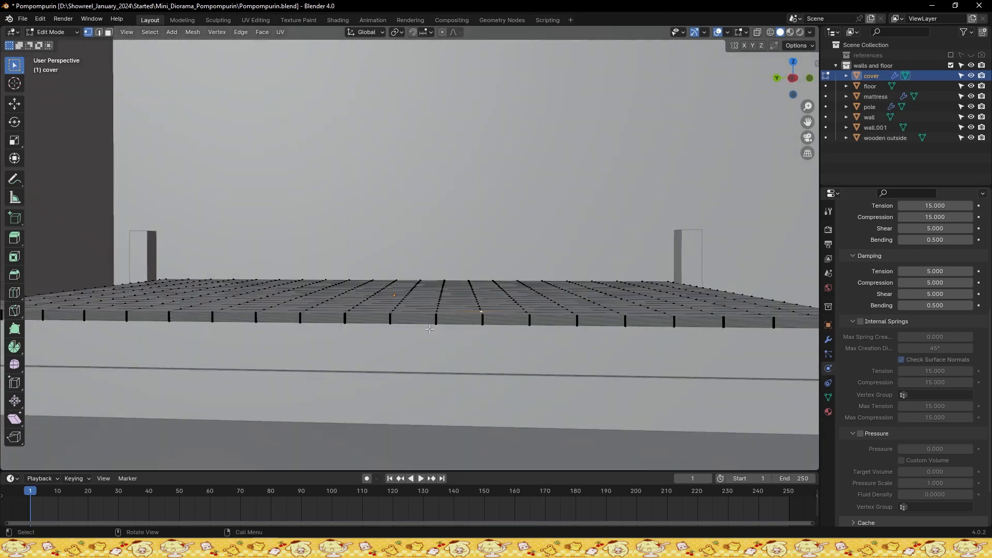
{"action": "key", "text": "2"}
{"action": "scroll", "coordinate": [432, 329], "scroll_direction": "up", "scroll_amount": 1}
{"action": "left_click", "coordinate": [475, 343]}
{"action": "scroll", "coordinate": [476, 346], "scroll_direction": "up", "scroll_amount": 1}
{"action": "middle_click_drag", "start_coordinate": [476, 350], "coordinate": [447, 328], "text": "shift"}
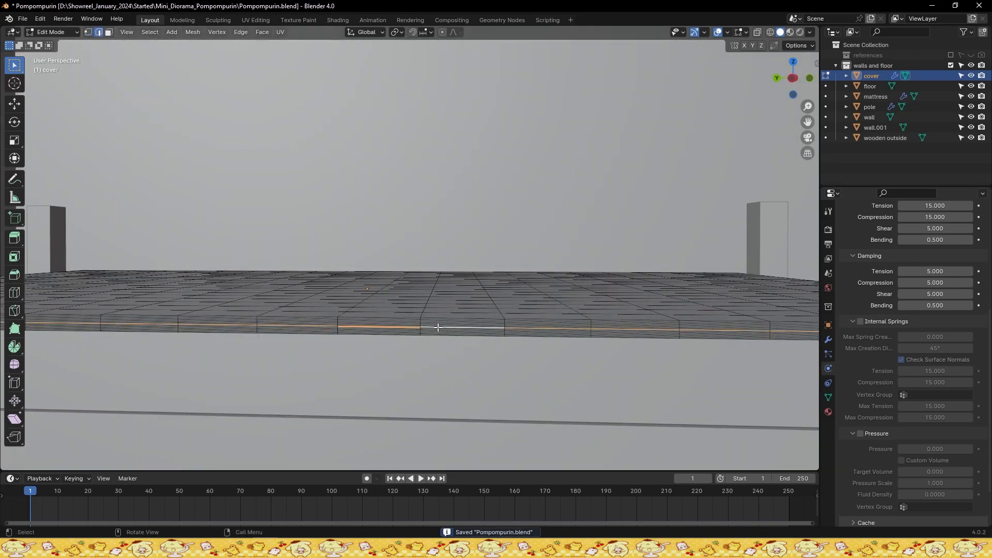
{"action": "scroll", "coordinate": [437, 327], "scroll_direction": "down", "scroll_amount": 2}
{"action": "key", "text": "s"}
{"action": "left_click", "coordinate": [474, 328]}
{"action": "middle_click_drag", "start_coordinate": [450, 311], "coordinate": [402, 323]}
{"action": "key", "text": "ctrl+z"}
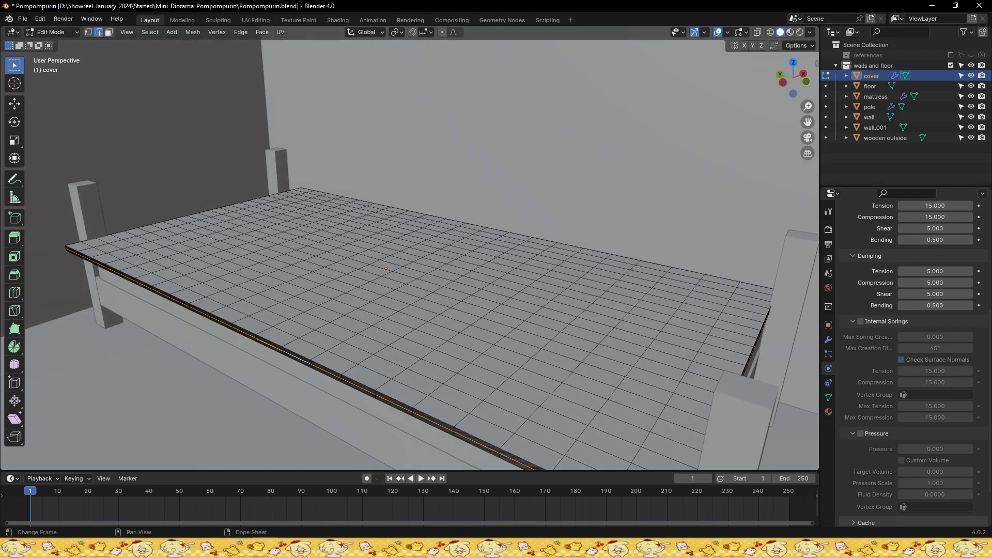
Enable Pressure in the cover's cloth settings with a value of 3 and return to Object Mode
{"action": "middle_click_drag", "start_coordinate": [478, 347], "coordinate": [454, 336]}
{"action": "scroll", "coordinate": [864, 378], "scroll_direction": "down", "scroll_amount": 3}
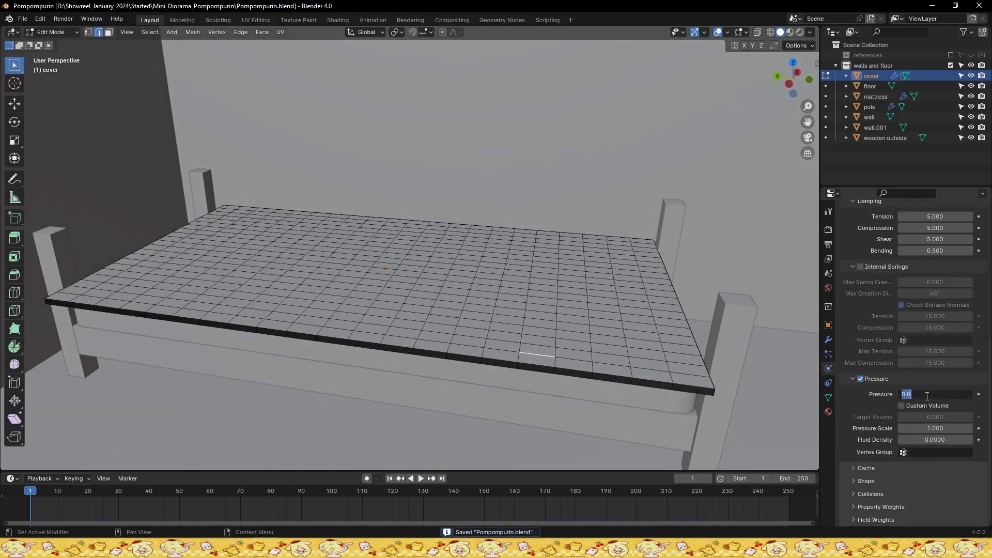
{"action": "type", "text": "3"}
{"action": "key", "text": "Return"}
{"action": "key", "text": "Tab"}
Set Gravity to 0 in the cloth field weights of the cover
{"action": "middle_click_drag", "start_coordinate": [559, 312], "coordinate": [565, 311]}
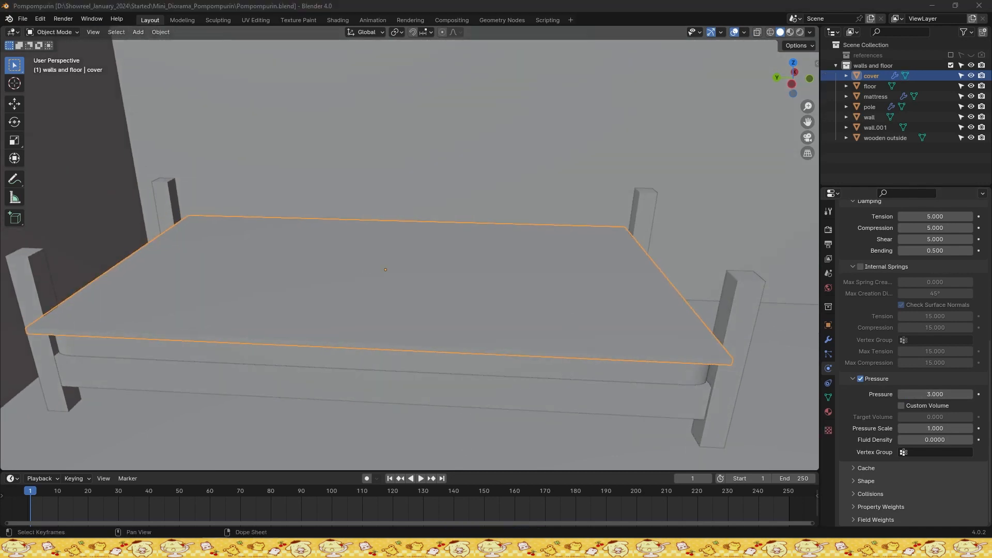
{"action": "left_click", "coordinate": [875, 519]}
{"action": "scroll", "coordinate": [910, 466], "scroll_direction": "down", "scroll_amount": 8}
{"action": "left_click", "coordinate": [931, 403]}
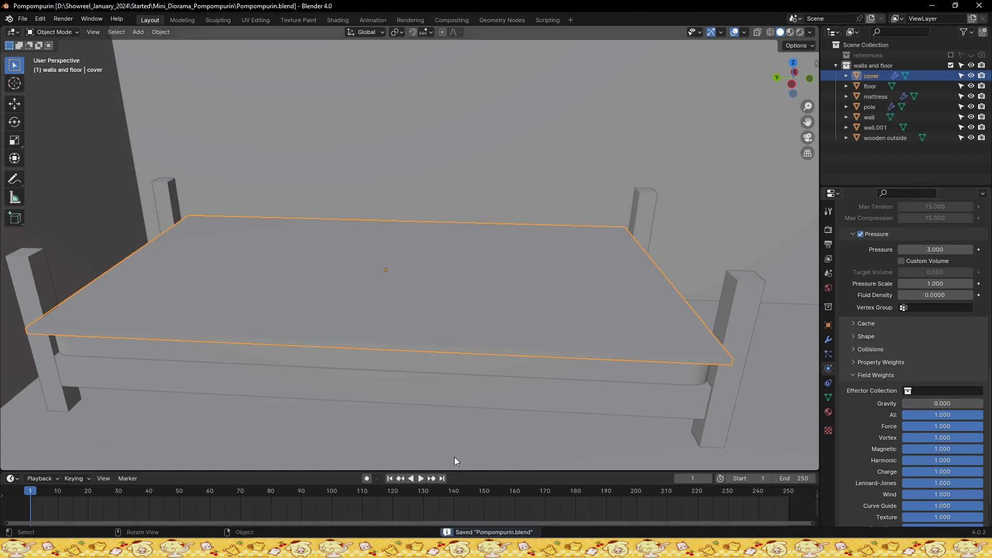
Play the cloth simulation to check how the cover inflates, return to the first frame and save
{"action": "key", "text": "space"}
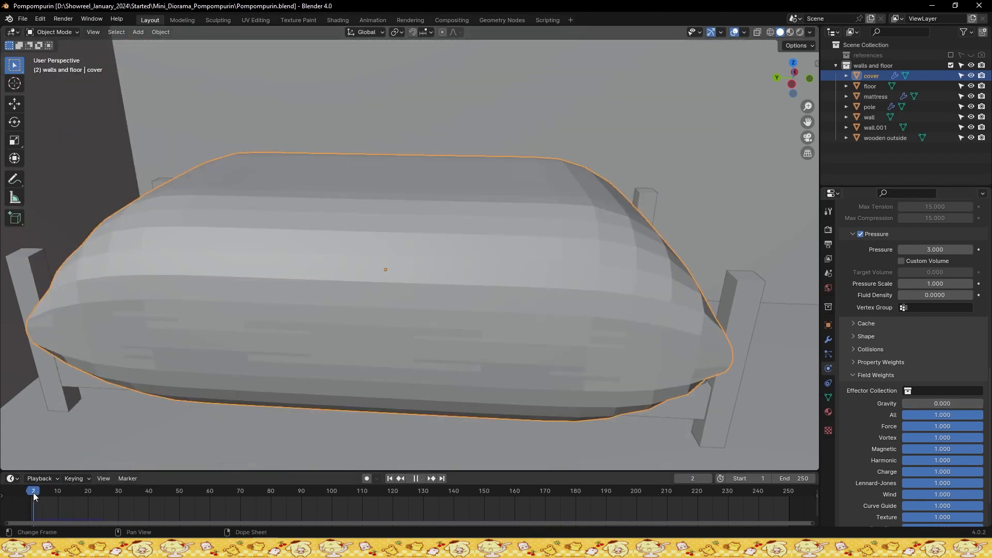
{"action": "key", "text": "Escape"}
{"action": "key", "text": "ctrl+s"}
Set the cloth pressure to 0.5, test the simulation, save the file and rewind the timeline
{"action": "scroll", "coordinate": [906, 399], "scroll_direction": "up", "scroll_amount": 1}
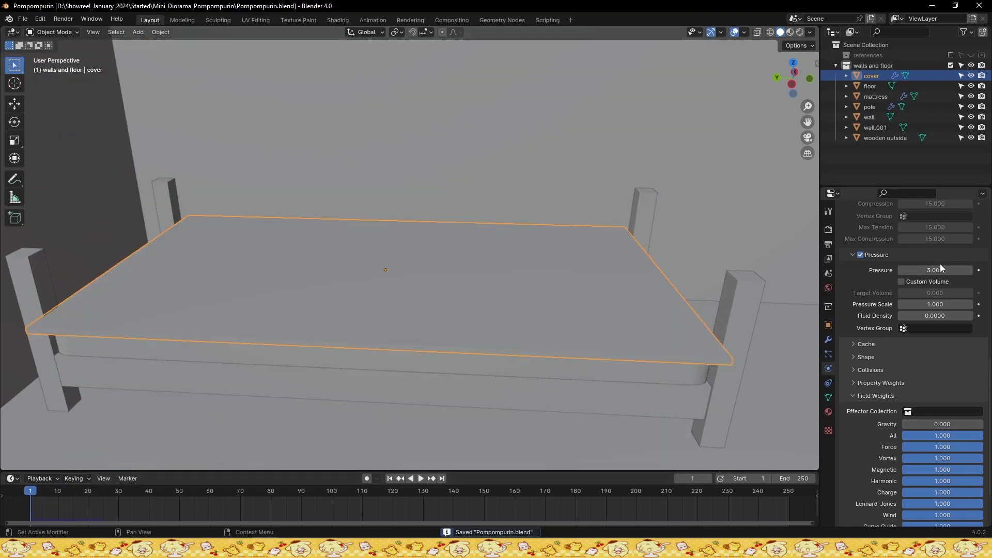
{"action": "key", "text": "space"}
{"action": "middle_click_drag", "start_coordinate": [449, 440], "coordinate": [435, 335]}
{"action": "key", "text": "ctrl+s"}
{"action": "key", "text": "shift+Left"}
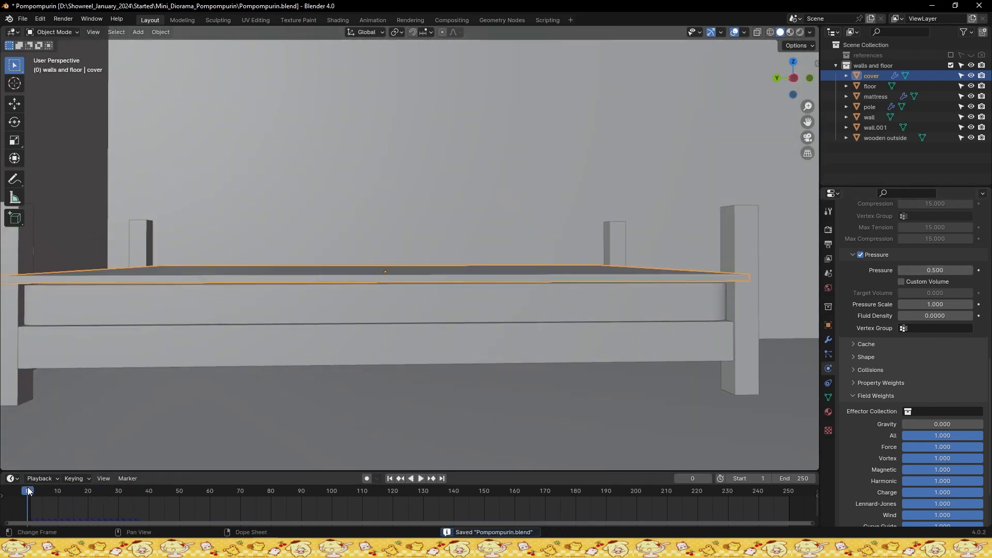
Play the cover's simulation and scrub its first frames to examine how the cloth puffs up over the mattress
{"action": "key", "text": "space"}
{"action": "scroll", "coordinate": [308, 348], "scroll_direction": "down", "scroll_amount": 1}
{"action": "mouse_move", "coordinate": [308, 349]}
{"action": "middle_mouse_down"}
{"action": "mouse_move", "coordinate": [272, 337]}
{"action": "mouse_move", "coordinate": [289, 347]}
{"action": "mouse_move", "coordinate": [296, 323]}
{"action": "mouse_move", "coordinate": [481, 350]}
{"action": "mouse_move", "coordinate": [310, 353]}
{"action": "middle_mouse_up"}
{"action": "key", "text": "space"}
{"action": "key", "text": "space"}
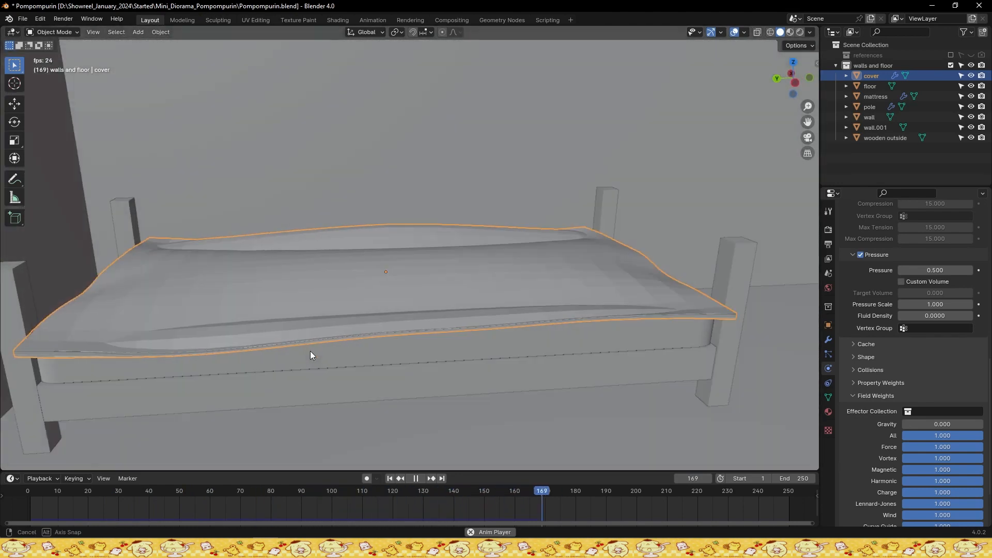
{"action": "key", "text": "space"}
{"action": "left_click_drag", "start_coordinate": [35, 493], "coordinate": [37, 491]}
{"action": "middle_click_drag", "start_coordinate": [288, 383], "coordinate": [207, 377]}
{"action": "mouse_move", "coordinate": [36, 496]}
{"action": "left_mouse_down"}
{"action": "mouse_move", "coordinate": [336, 500]}
{"action": "mouse_move", "coordinate": [33, 494]}
{"action": "left_mouse_up"}
{"action": "key", "text": "ctrl+s"}
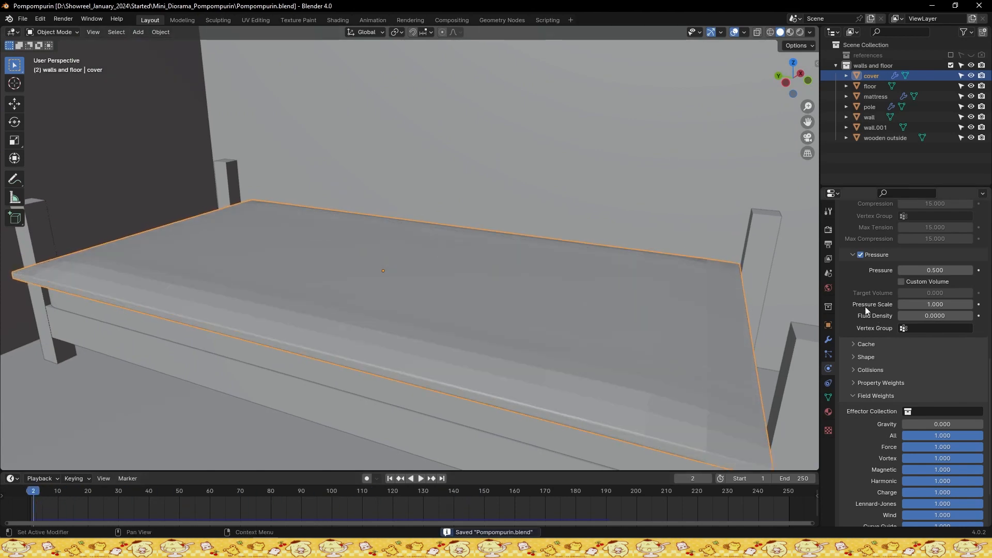
Try a Pressure Scale of 0 for the cover, play the simulation and rewind the timeline
{"action": "scroll", "coordinate": [909, 341], "scroll_direction": "up", "scroll_amount": 1}
{"action": "key", "text": "space"}
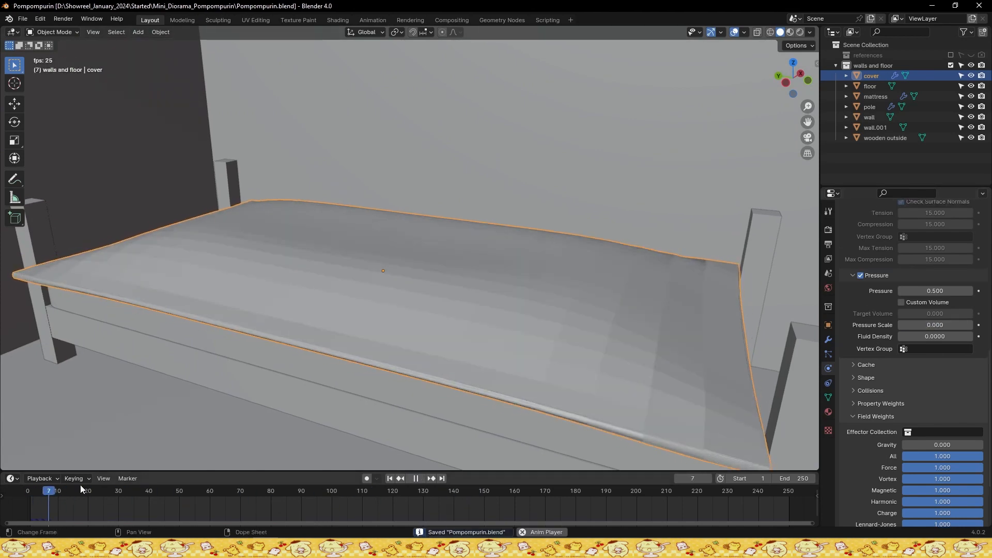
{"action": "middle_click_drag", "start_coordinate": [249, 347], "coordinate": [287, 322]}
{"action": "middle_click_drag", "start_coordinate": [418, 254], "coordinate": [392, 268]}
{"action": "key", "text": "space"}
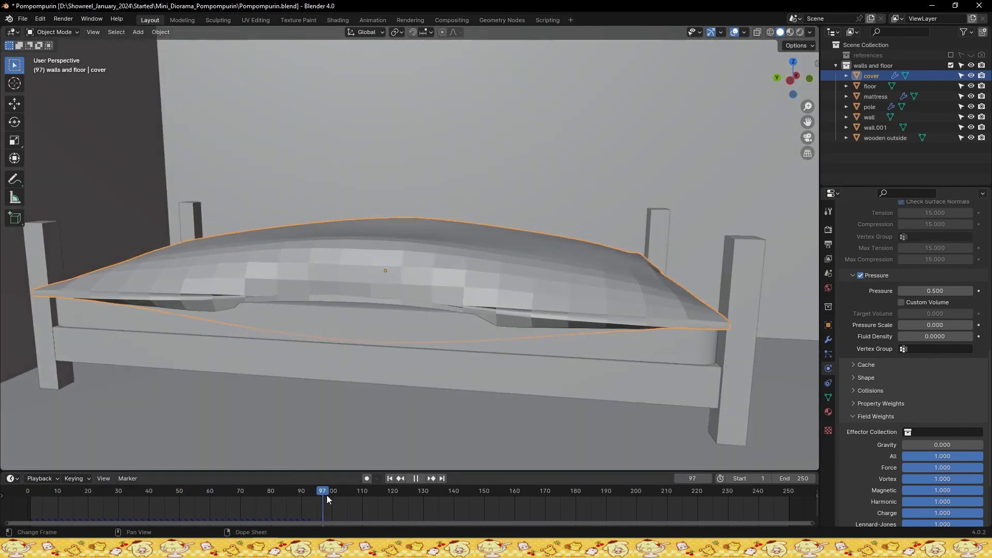
{"action": "key", "text": "shift+Left"}
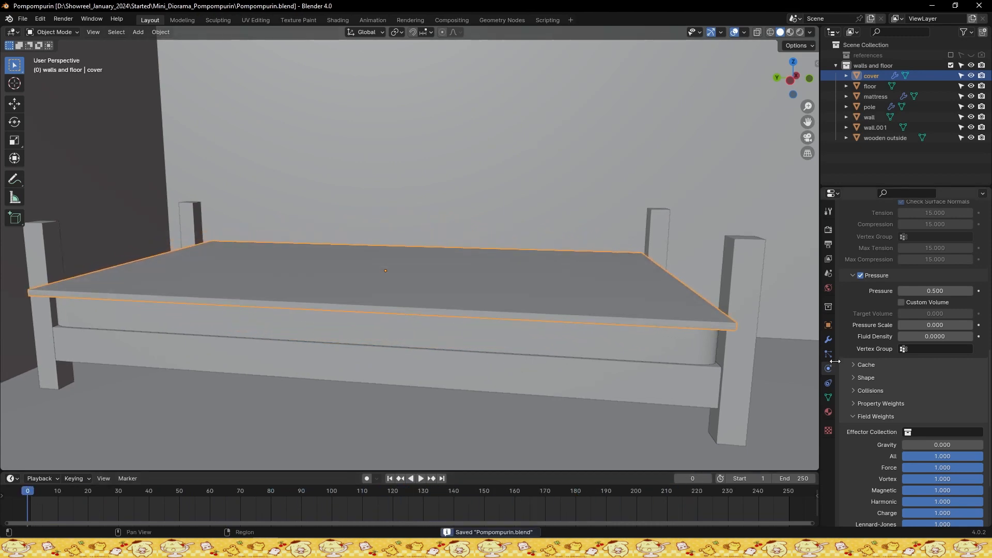
Set the cover's Fluid Density to 0.008 and Pressure Scale to 0.5, and save the file
{"action": "left_click_drag", "start_coordinate": [917, 336], "coordinate": [928, 337]}
{"action": "scroll", "coordinate": [916, 361], "scroll_direction": "up", "scroll_amount": 3}
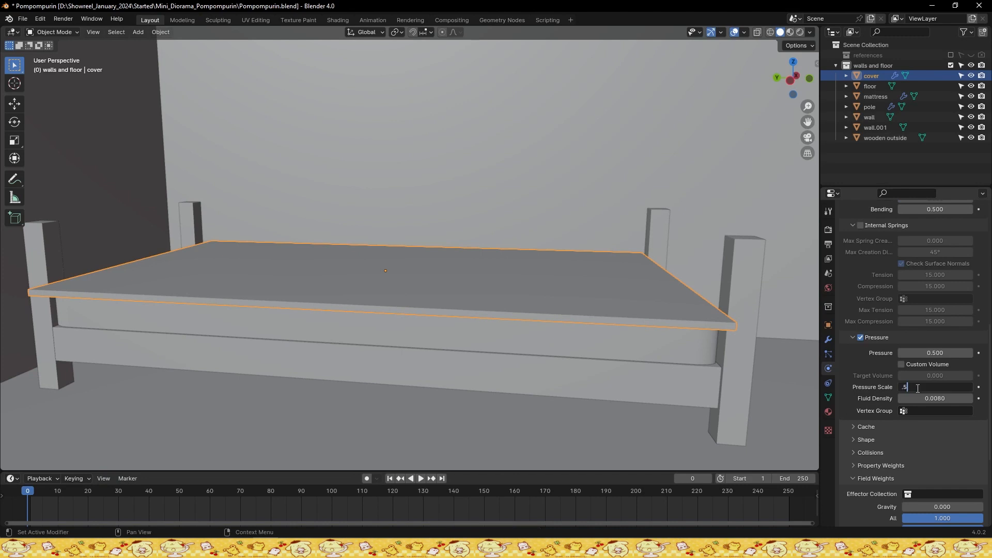
{"action": "key", "text": "Return"}
{"action": "key", "text": "ctrl+s"}
Set the cloth damping tension to 4 and the quality steps to 12, and play the simulation
{"action": "scroll", "coordinate": [866, 332], "scroll_direction": "up", "scroll_amount": 5}
{"action": "scroll", "coordinate": [888, 331], "scroll_direction": "up", "scroll_amount": 1}
{"action": "left_click", "coordinate": [942, 300]}
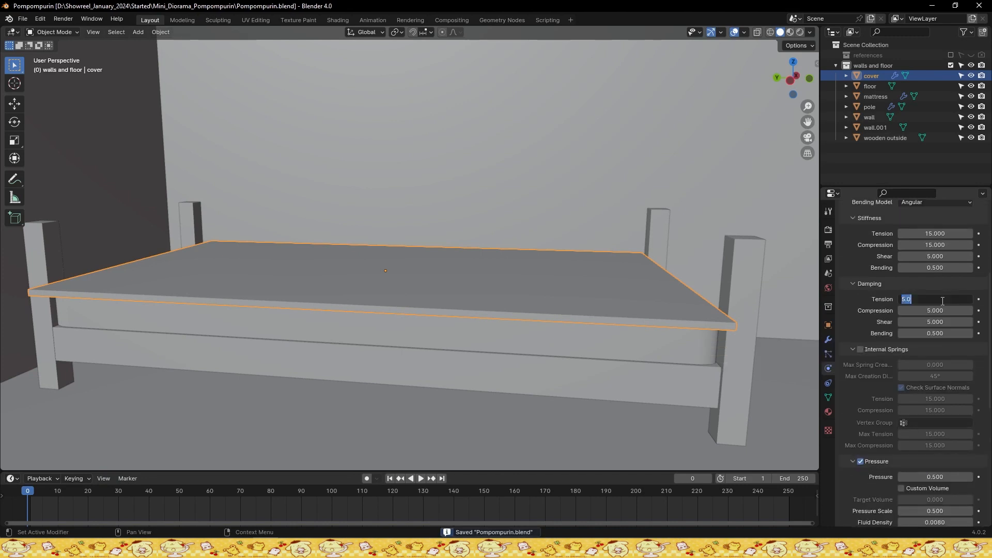
{"action": "scroll", "coordinate": [938, 298], "scroll_direction": "up", "scroll_amount": 8}
{"action": "left_click", "coordinate": [938, 295]}
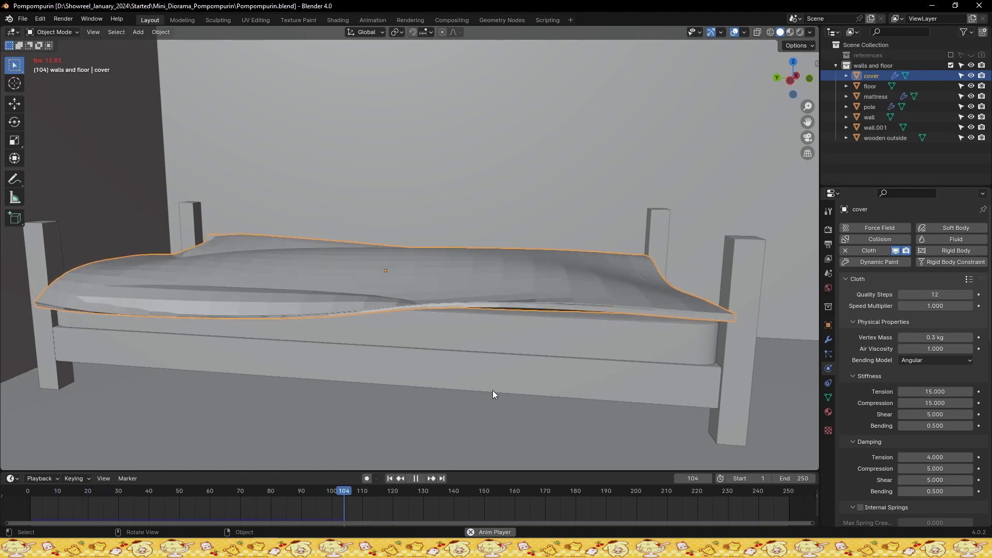
Stop the cover's simulation, replay its opening frames to examine how the cloth puffs up, and rewind to frame 1
{"action": "key", "text": "space"}
{"action": "middle_click_drag", "start_coordinate": [492, 389], "coordinate": [358, 344]}
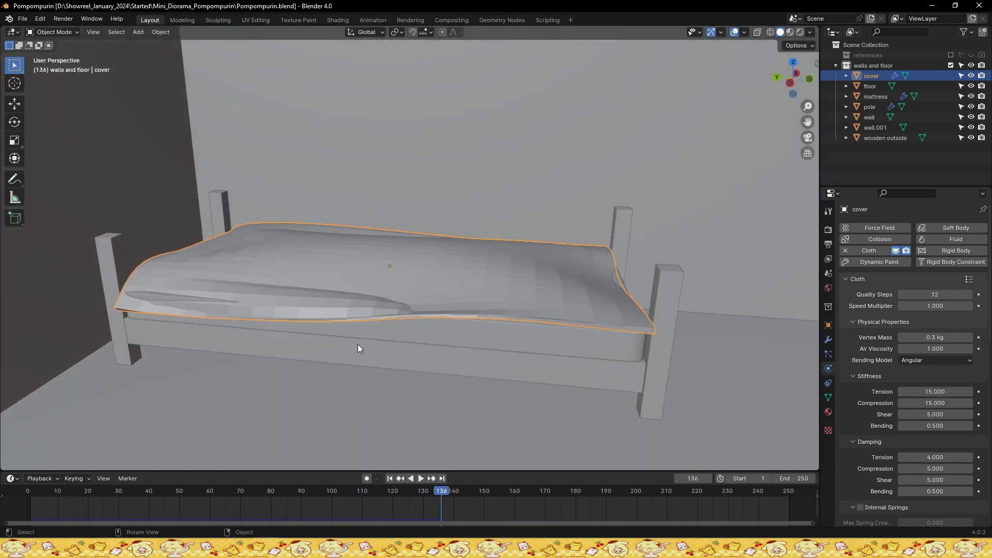
{"action": "scroll", "coordinate": [846, 389], "scroll_direction": "down", "scroll_amount": 12}
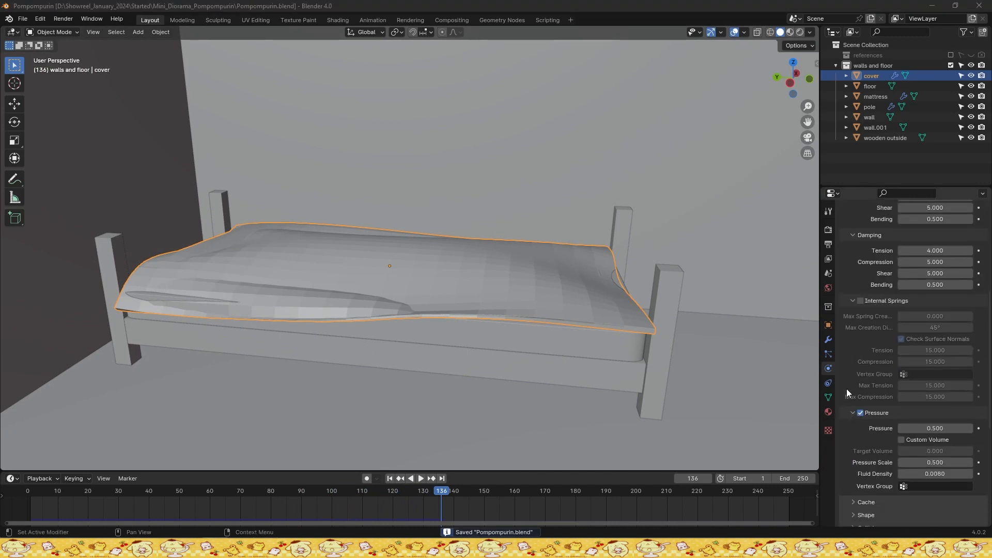
{"action": "left_click", "coordinate": [31, 492]}
{"action": "key", "text": "space"}
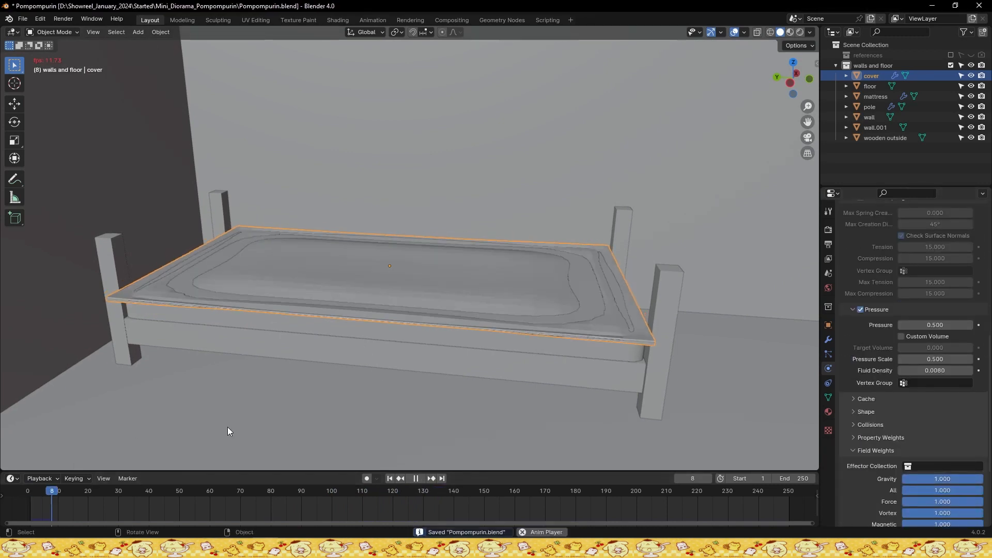
{"action": "key", "text": "space"}
{"action": "left_click", "coordinate": [31, 492]}
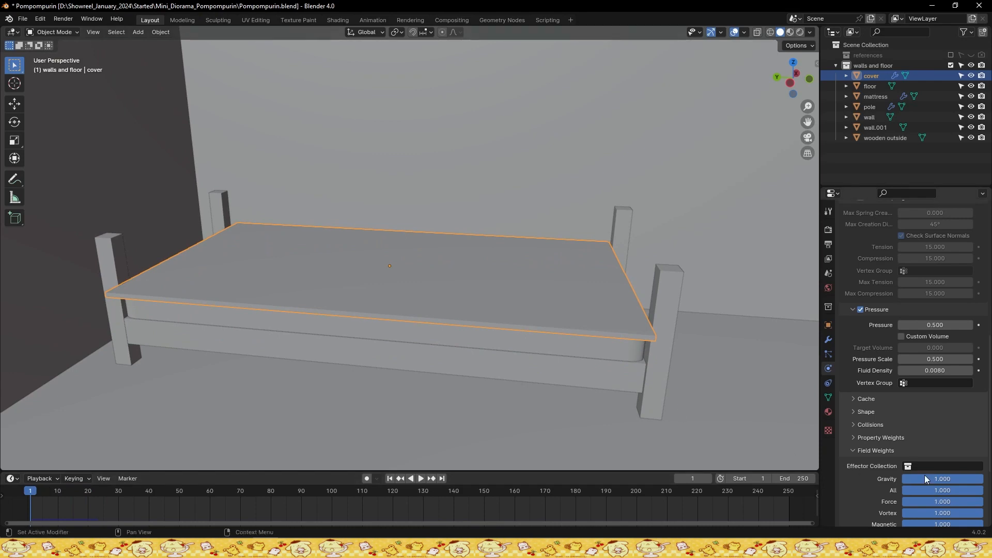
Set the cloth's Gravity field weight to 0, save the file and play the cover's simulation up to frame 78
{"action": "key", "text": "ctrl+s"}
{"action": "key", "text": "space"}
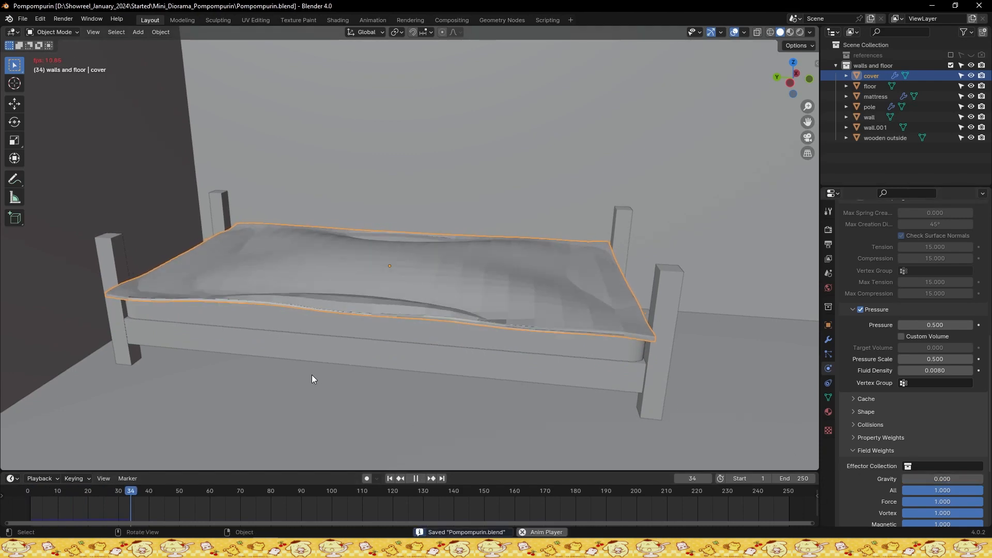
{"action": "key", "text": "space"}
{"action": "middle_click_drag", "start_coordinate": [317, 366], "coordinate": [283, 330]}
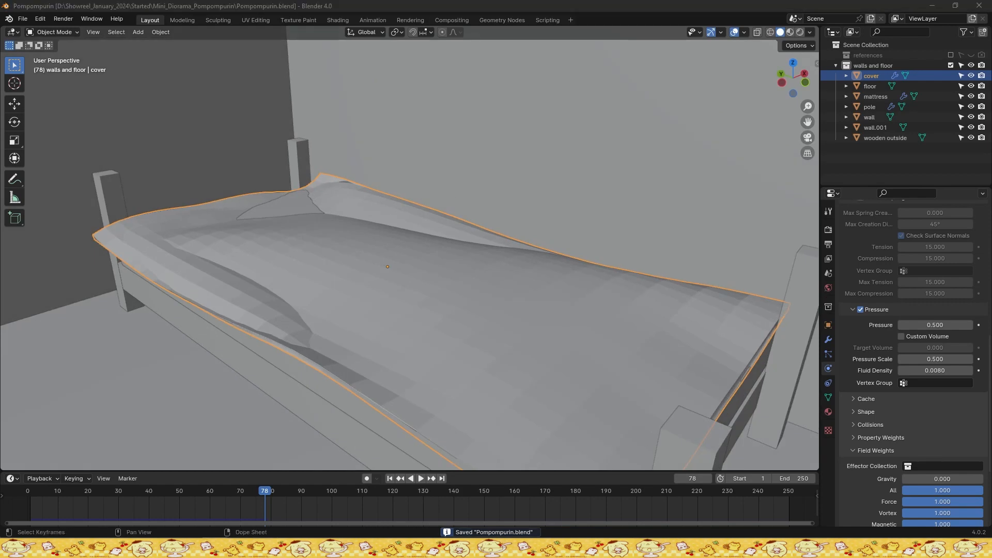
{"action": "scroll", "coordinate": [392, 336], "scroll_direction": "down", "scroll_amount": 1}
{"action": "middle_click_drag", "start_coordinate": [391, 335], "coordinate": [422, 322]}
Apply the Cloth modifier on the cover and open its mesh in Edit Mode, keeping the walls and floor collection visible
{"action": "left_click", "coordinate": [828, 339]}
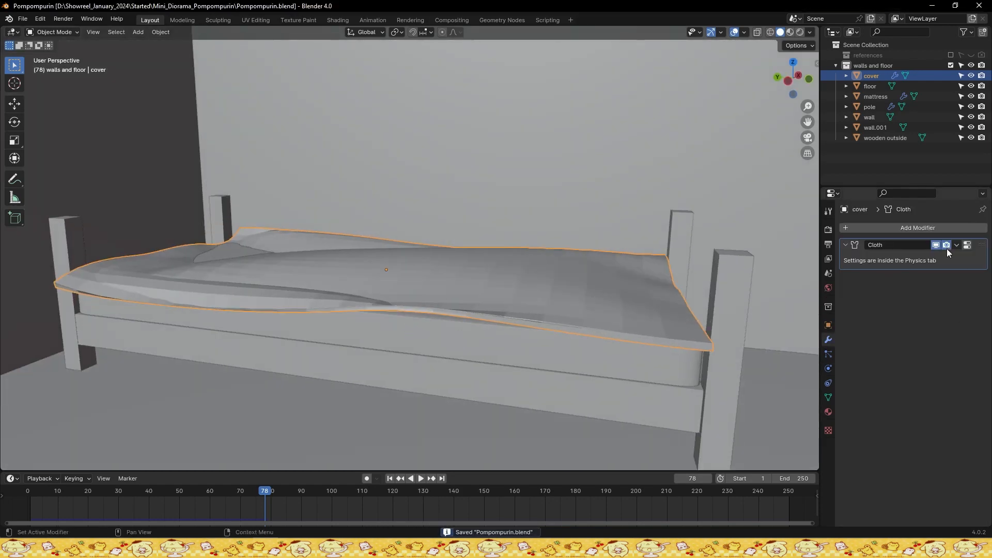
{"action": "key", "text": "Tab"}
{"action": "key", "text": "Tab"}
{"action": "middle_click_drag", "start_coordinate": [494, 278], "coordinate": [516, 288]}
{"action": "key", "text": "1"}
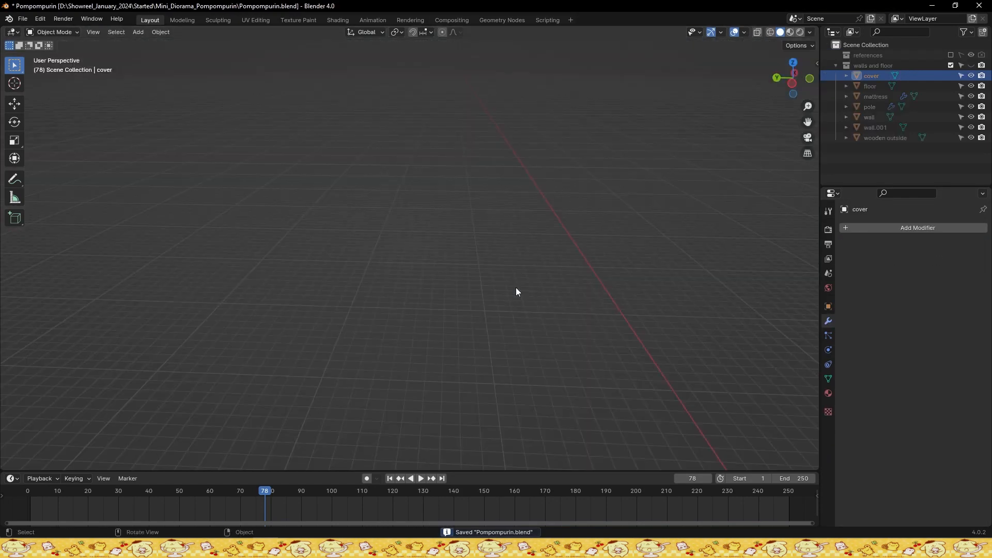
{"action": "left_click", "coordinate": [969, 65]}
{"action": "key", "text": "Tab"}
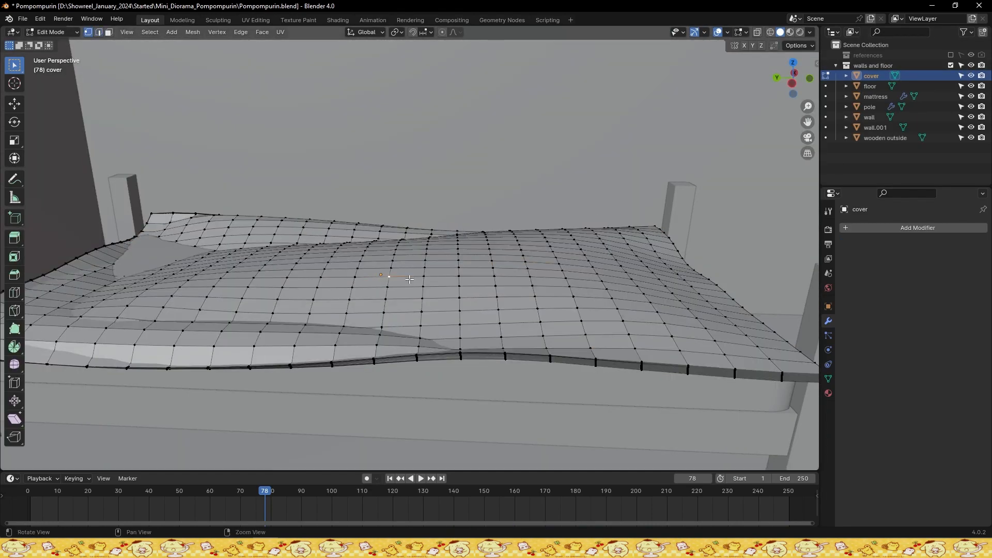
Inspect the cover's mesh in wireframe, select a vertex near its head end, and return to solid shading
{"action": "mouse_move", "coordinate": [410, 279]}
{"action": "middle_mouse_down", "text": "alt"}
{"action": "mouse_move", "coordinate": [584, 274]}
{"action": "mouse_move", "coordinate": [648, 297]}
{"action": "middle_mouse_up", "text": "alt"}
{"action": "key", "text": "ctrl+s"}
{"action": "left_click", "coordinate": [770, 32]}
{"action": "left_click", "coordinate": [364, 255]}
{"action": "left_click_drag", "start_coordinate": [459, 248], "coordinate": [460, 273], "text": "alt"}
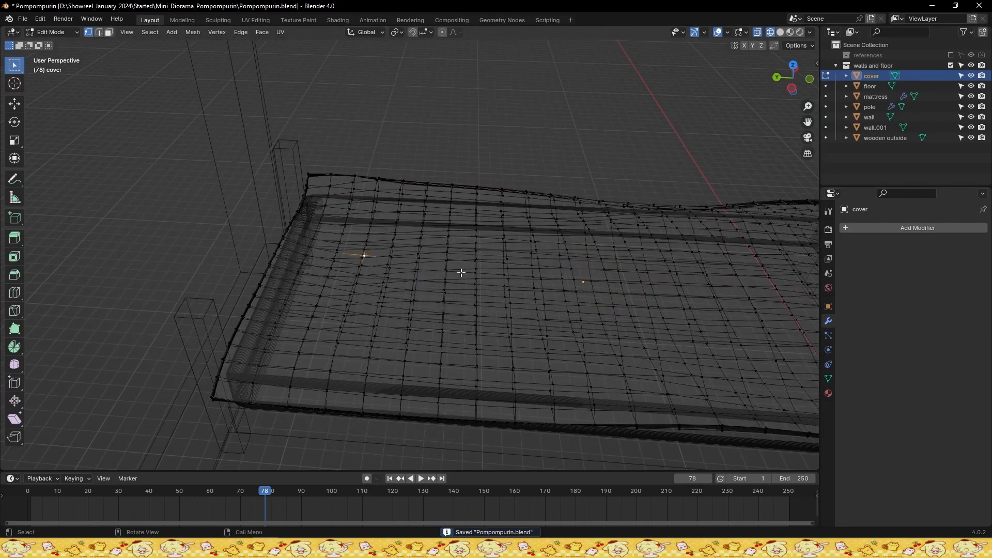
{"action": "middle_click_drag", "start_coordinate": [454, 264], "coordinate": [401, 227]}
{"action": "left_click", "coordinate": [781, 34]}
{"action": "mouse_move", "coordinate": [362, 287]}
{"action": "middle_mouse_down"}
{"action": "mouse_move", "coordinate": [409, 282]}
{"action": "mouse_move", "coordinate": [416, 299]}
{"action": "middle_mouse_up"}
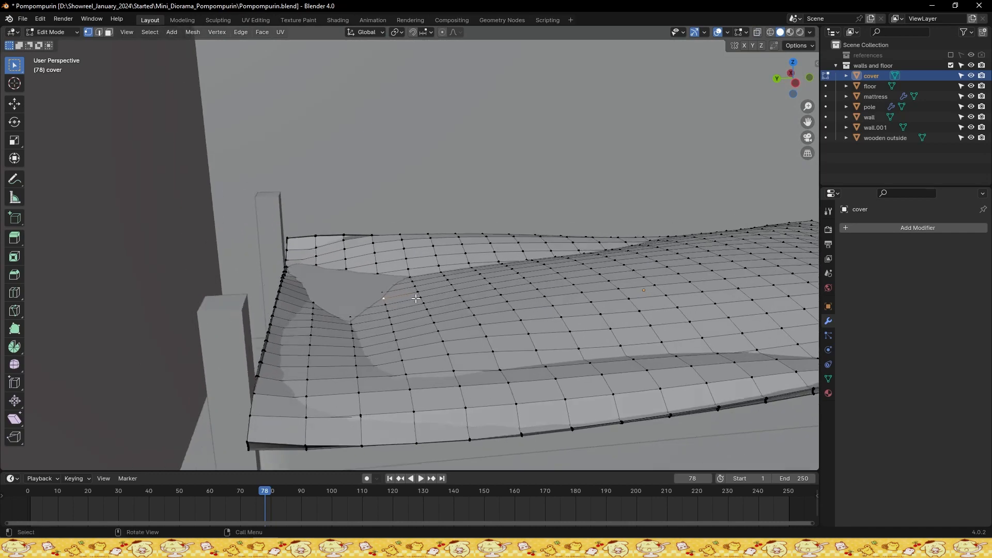
Enable smooth proportional editing, raise the head-end area of the cover about 0.34 m along Z above the mattress, and save
{"action": "key", "text": "o"}
{"action": "left_click", "coordinate": [459, 33]}
{"action": "key", "text": "g"}
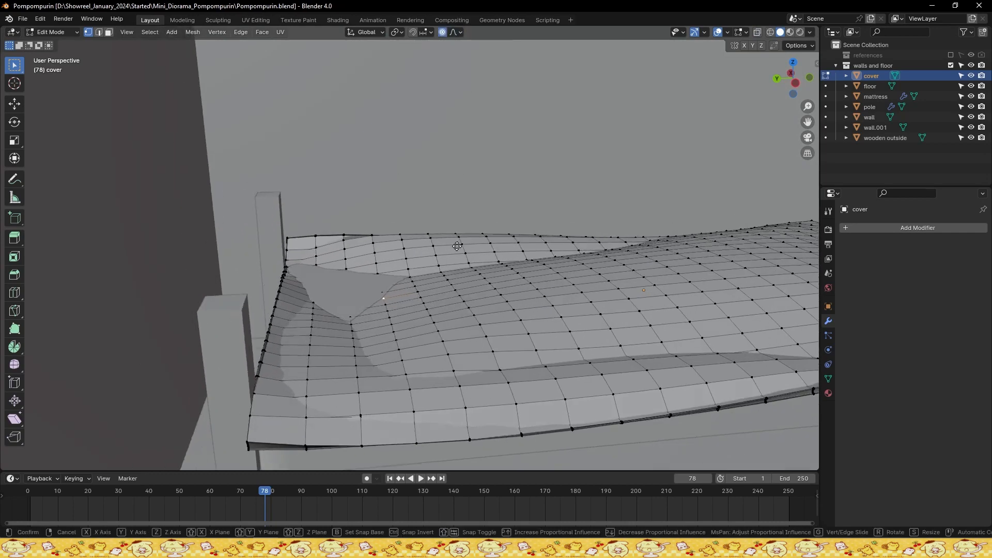
{"action": "left_click", "coordinate": [460, 229]}
{"action": "middle_click_drag", "start_coordinate": [460, 229], "coordinate": [463, 274]}
{"action": "key", "text": "g"}
{"action": "left_click", "coordinate": [443, 262]}
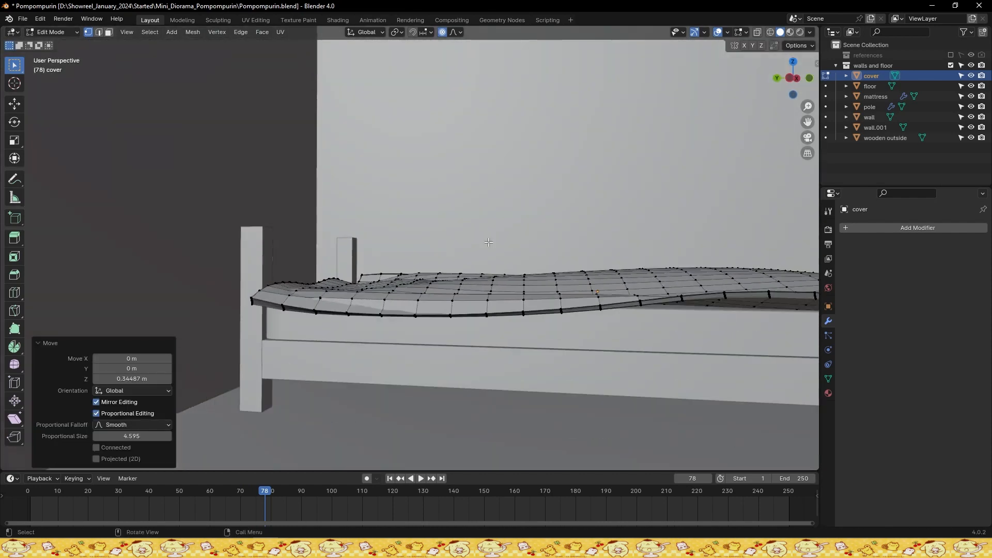
{"action": "key", "text": "ctrl+s"}
Lower the cover's front head-end corner beside the pole by about 0.8 m along Z with proportional editing
{"action": "key", "text": "Tab"}
{"action": "left_click_drag", "start_coordinate": [463, 269], "coordinate": [478, 292], "text": "alt"}
{"action": "key", "text": "Tab"}
{"action": "middle_click_drag", "start_coordinate": [393, 290], "coordinate": [532, 248], "text": "alt"}
{"action": "scroll", "coordinate": [465, 248], "scroll_direction": "up", "scroll_amount": 3}
{"action": "left_click_drag", "start_coordinate": [475, 258], "coordinate": [514, 250], "text": "alt"}
{"action": "scroll", "coordinate": [455, 233], "scroll_direction": "up", "scroll_amount": 3}
{"action": "left_click", "coordinate": [455, 228]}
{"action": "key", "text": "g"}
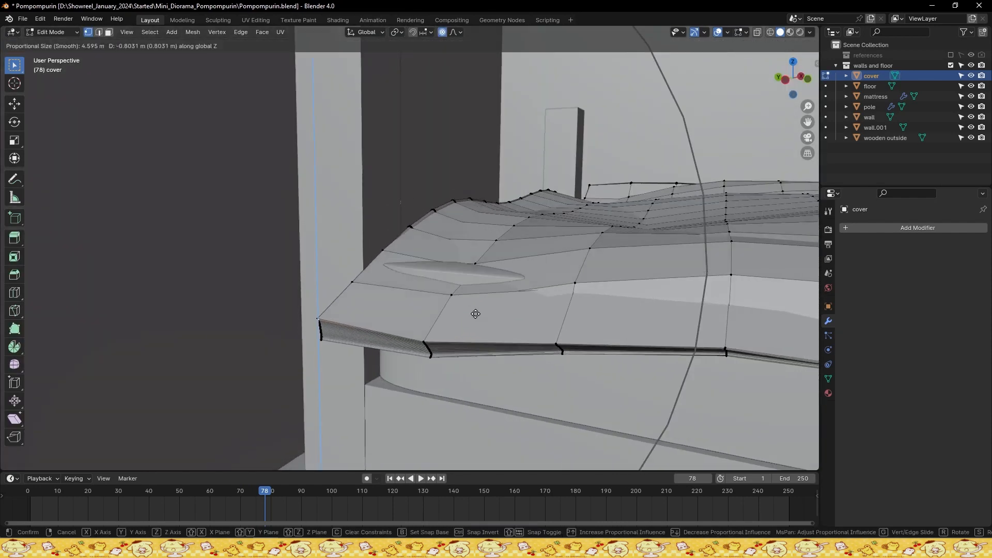
{"action": "left_click", "coordinate": [473, 310]}
Raise two vertices by the lowered corner along Z over the protruding mattress, with a proportional size of about 1.1 to 1.2 m
{"action": "middle_click_drag", "start_coordinate": [473, 310], "coordinate": [516, 261]}
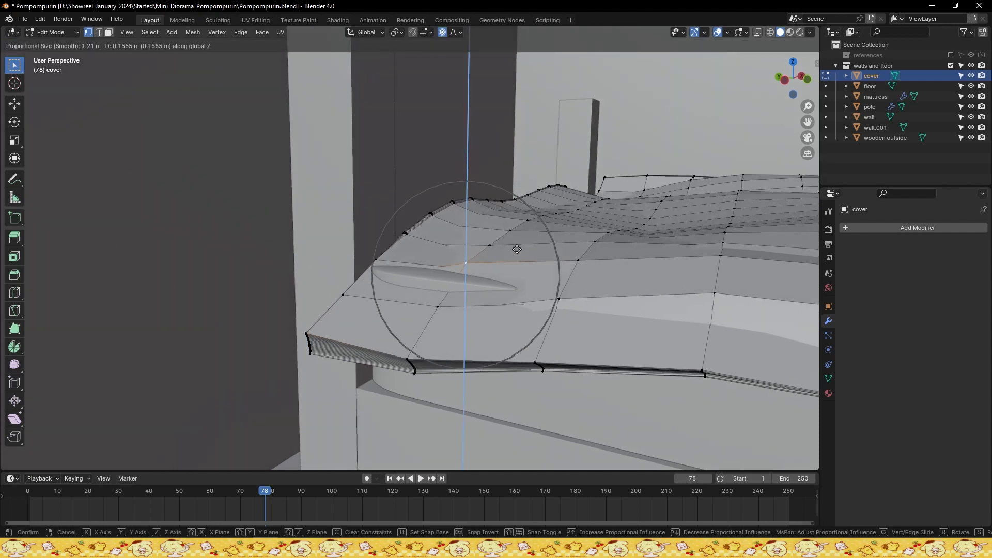
{"action": "left_click", "coordinate": [519, 241]}
{"action": "left_click", "coordinate": [379, 261]}
{"action": "key", "text": "g"}
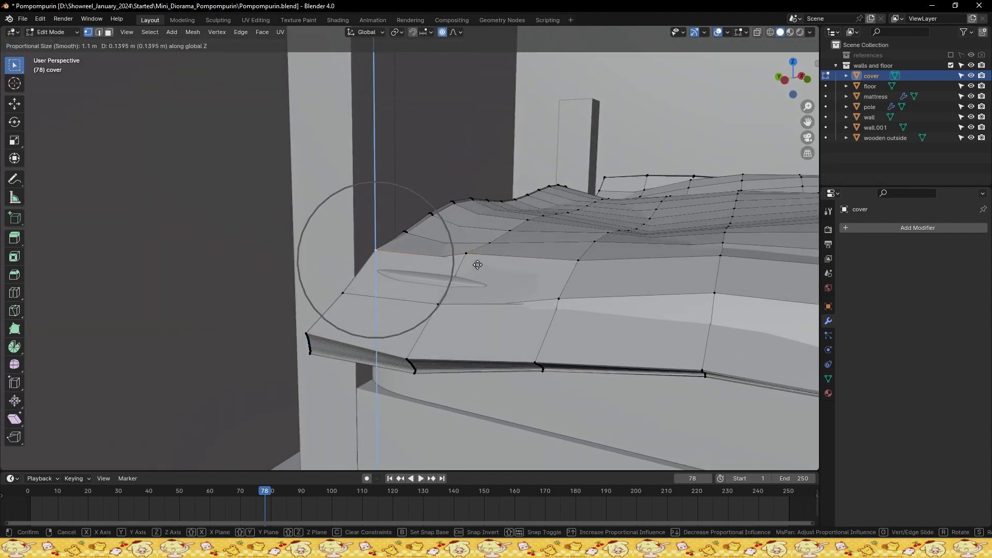
{"action": "left_click", "coordinate": [477, 270]}
Raise the next inner vertex at the head-end corner along Z, readjust the side edge vertex, and save the file
{"action": "left_click", "coordinate": [443, 304]}
{"action": "key", "text": "g"}
{"action": "key", "text": "z"}
{"action": "left_click", "coordinate": [496, 286]}
{"action": "left_click", "coordinate": [380, 257]}
{"action": "key", "text": "g"}
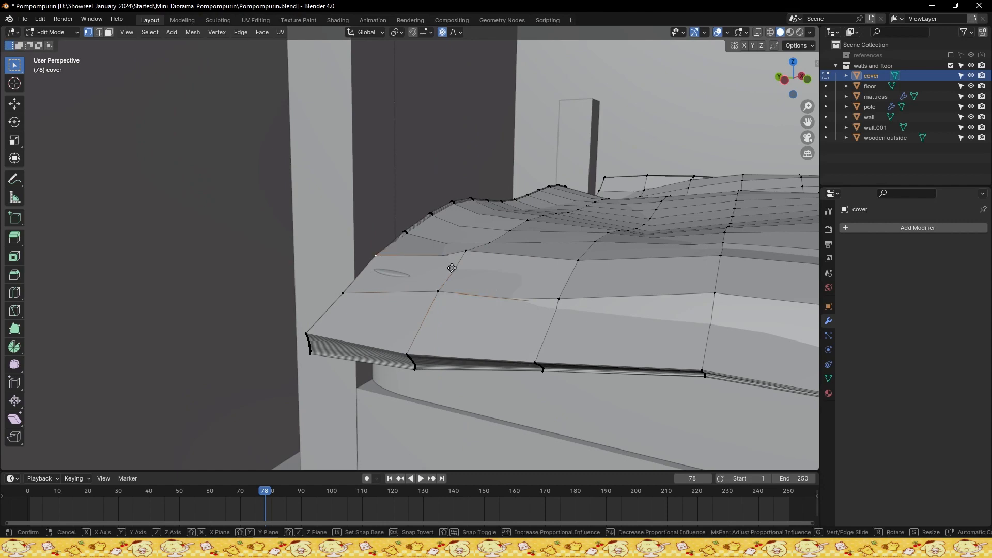
{"action": "left_click", "coordinate": [452, 268]}
{"action": "mouse_move", "coordinate": [452, 267]}
{"action": "middle_mouse_down"}
{"action": "mouse_move", "coordinate": [443, 222]}
{"action": "mouse_move", "coordinate": [508, 237]}
{"action": "mouse_move", "coordinate": [310, 253]}
{"action": "mouse_move", "coordinate": [497, 275]}
{"action": "mouse_move", "coordinate": [492, 313]}
{"action": "mouse_move", "coordinate": [429, 271]}
{"action": "mouse_move", "coordinate": [443, 275]}
{"action": "middle_mouse_up"}
{"action": "key", "text": "Tab"}
{"action": "key", "text": "ctrl+s"}
Shade the cover smooth in Object Mode and save the file
{"action": "scroll", "coordinate": [389, 247], "scroll_direction": "up", "scroll_amount": 2}
{"action": "key", "text": "Tab"}
{"action": "key", "text": "Tab"}
{"action": "right_click", "coordinate": [497, 277]}
{"action": "left_click", "coordinate": [491, 280]}
{"action": "key", "text": "ctrl+s"}
Lower the cover's front edge near the foot end along Z, using a proportional size of about 5 m
{"action": "key", "text": "Tab"}
{"action": "scroll", "coordinate": [442, 275], "scroll_direction": "up", "scroll_amount": 1}
{"action": "middle_click_drag", "start_coordinate": [382, 242], "coordinate": [358, 315]}
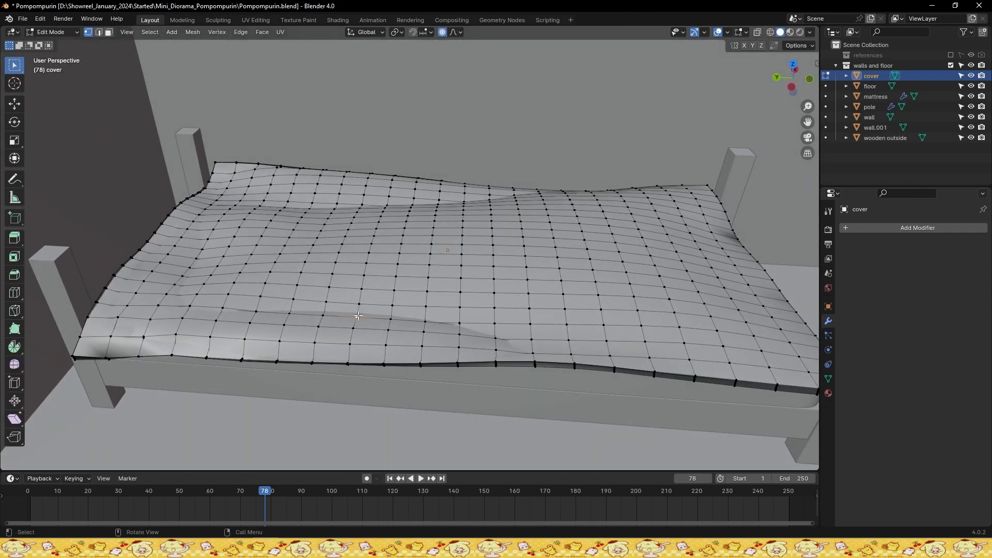
{"action": "left_click", "coordinate": [415, 291]}
{"action": "middle_click_drag", "start_coordinate": [415, 290], "coordinate": [575, 318]}
{"action": "key", "text": "ctrl+s"}
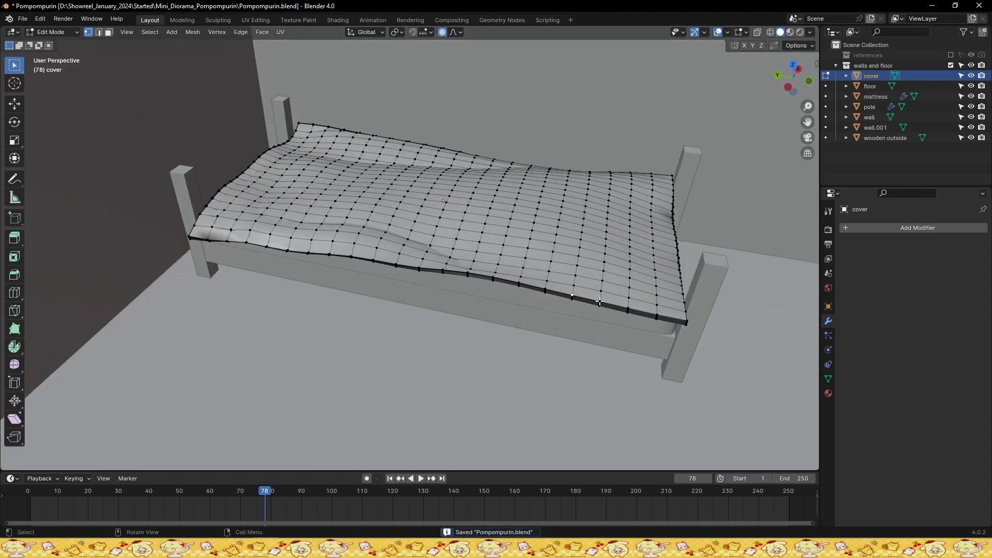
{"action": "key", "text": "KP_Decimal"}
{"action": "scroll", "coordinate": [531, 286], "scroll_direction": "down", "scroll_amount": 10}
{"action": "middle_click_drag", "start_coordinate": [531, 285], "coordinate": [508, 254]}
{"action": "middle_click_drag", "start_coordinate": [508, 254], "coordinate": [522, 262], "text": "shift"}
{"action": "key", "text": "g"}
{"action": "key", "text": "z"}
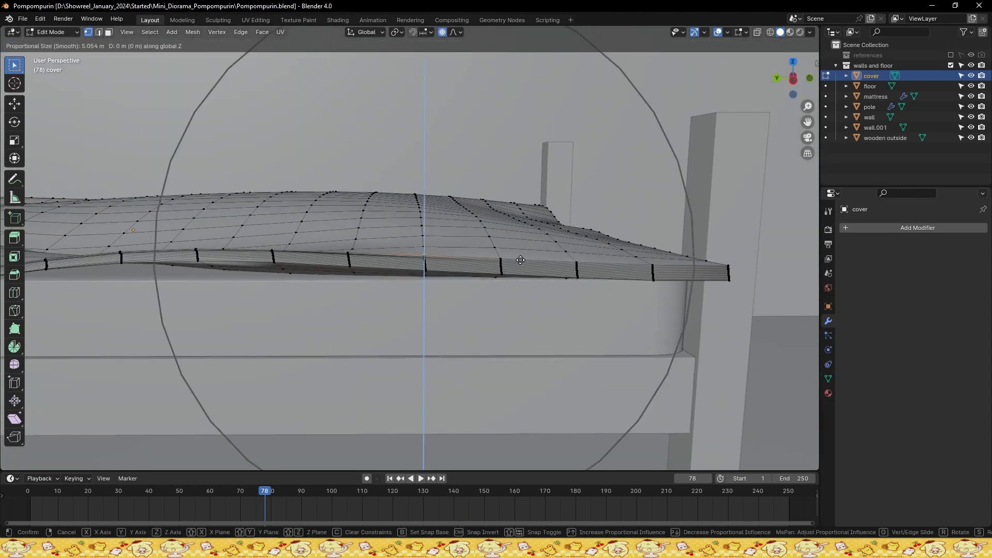
{"action": "left_click", "coordinate": [522, 296]}
Lower the cover's foot-end front corner along Z, adjust the adjacent edge vertex with a 1.1 m proportional size, and save
{"action": "left_click", "coordinate": [728, 269]}
{"action": "key", "text": "g"}
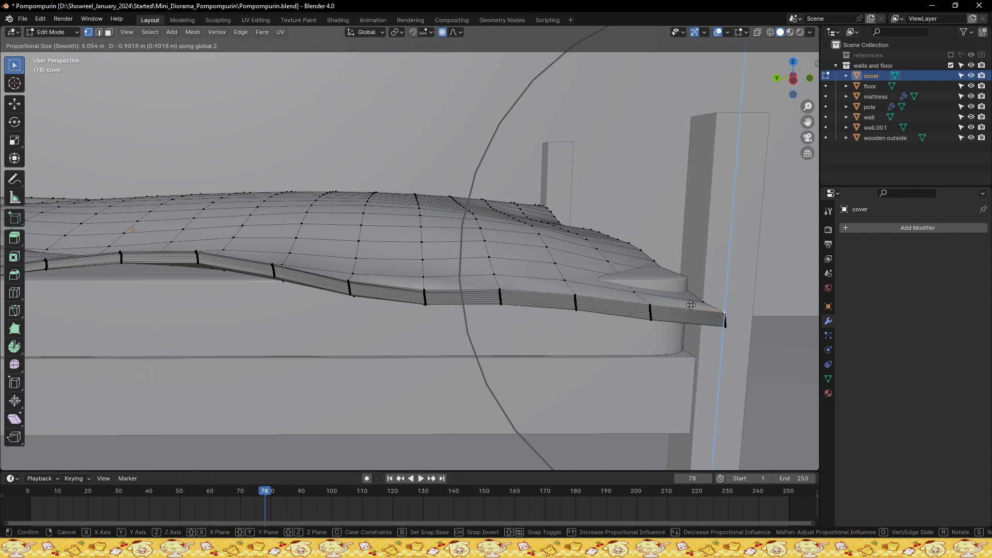
{"action": "left_click", "coordinate": [625, 278]}
{"action": "key", "text": "g"}
{"action": "key", "text": "z"}
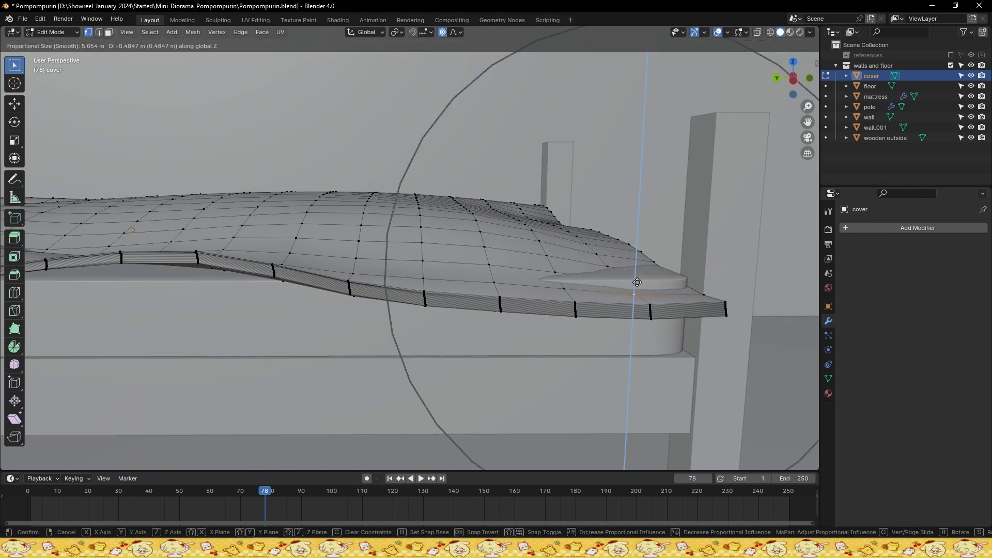
{"action": "scroll", "coordinate": [651, 266], "scroll_direction": "up", "scroll_amount": 6}
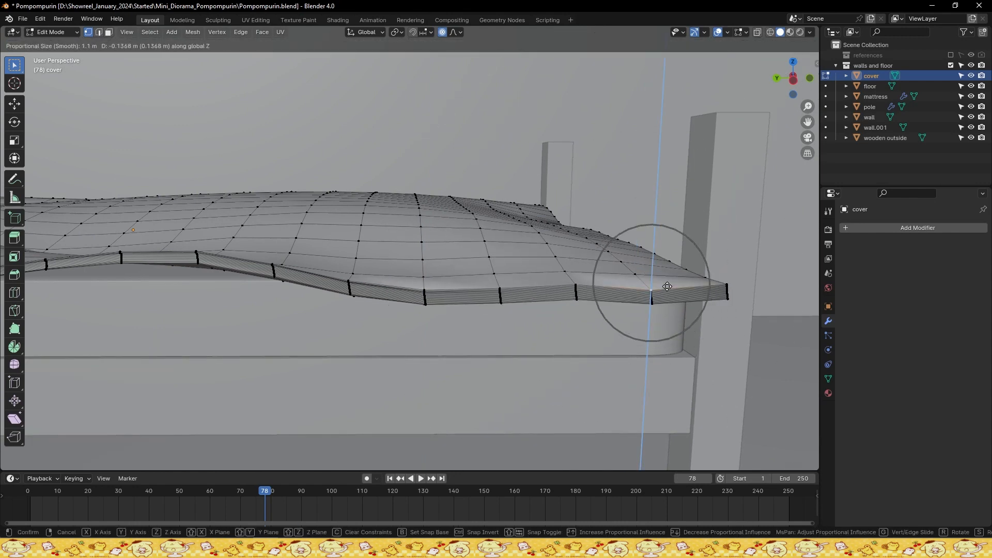
{"action": "left_click", "coordinate": [667, 286]}
{"action": "key", "text": "Tab"}
{"action": "scroll", "coordinate": [620, 283], "scroll_direction": "down", "scroll_amount": 4}
{"action": "middle_click_drag", "start_coordinate": [580, 282], "coordinate": [545, 277]}
{"action": "key", "text": "ctrl+s"}
Lower a vertex in the fold along the cover's front side along Z with a proportional size of about 3.1 m
{"action": "scroll", "coordinate": [451, 303], "scroll_direction": "up", "scroll_amount": 3}
{"action": "key", "text": "Tab"}
{"action": "middle_click_drag", "start_coordinate": [450, 303], "coordinate": [443, 243]}
{"action": "key", "text": "g"}
{"action": "key", "text": "z"}
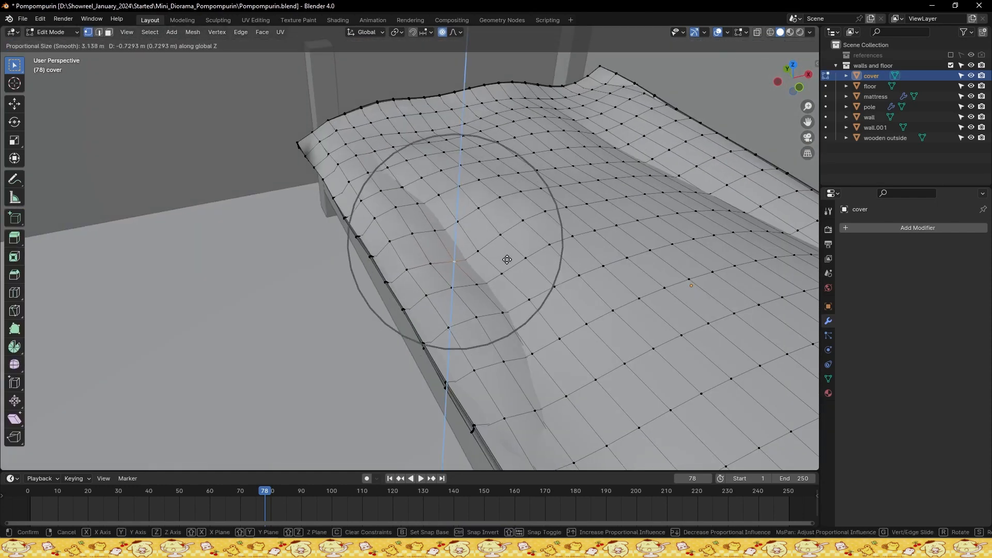
{"action": "left_click", "coordinate": [507, 266]}
Push a dip into the middle of the cover with a 3.8 m proportional size, save, and adjust a nearby vertex along Z
{"action": "middle_click_drag", "start_coordinate": [508, 265], "coordinate": [514, 283]}
{"action": "key", "text": "g"}
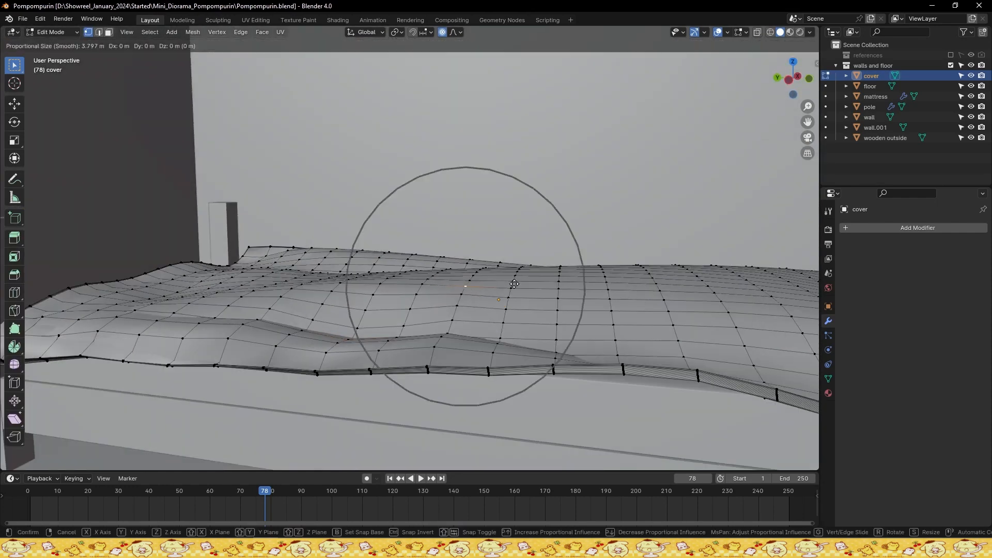
{"action": "left_click", "coordinate": [510, 327]}
{"action": "key", "text": "ctrl+s"}
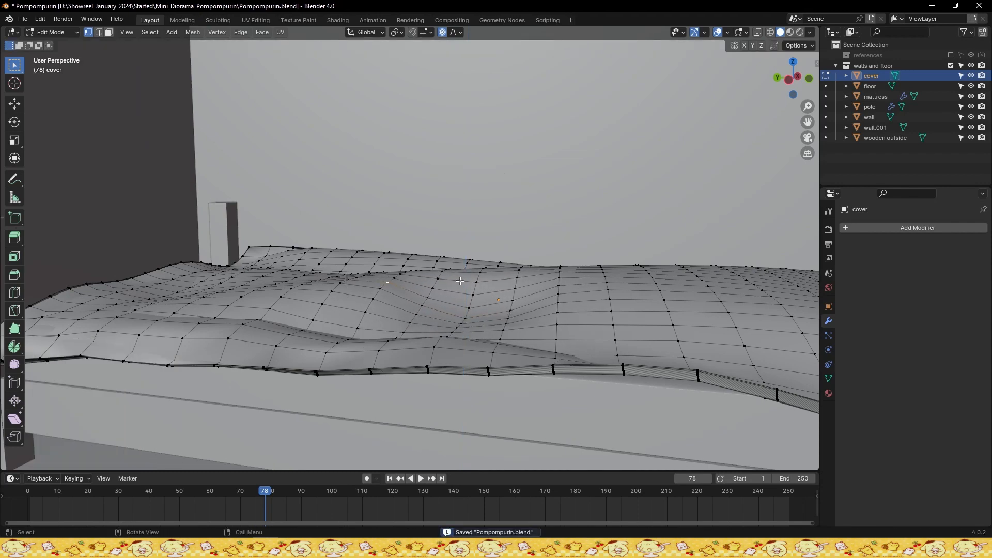
{"action": "key", "text": "g"}
{"action": "key", "text": "z"}
{"action": "left_click", "coordinate": [397, 279]}
Select four neighbouring vertices behind the cover's central dip and lower them together along Z
{"action": "middle_click_drag", "start_coordinate": [396, 279], "coordinate": [395, 325]}
{"action": "left_click", "coordinate": [379, 206]}
{"action": "left_click", "coordinate": [406, 205], "text": "shift"}
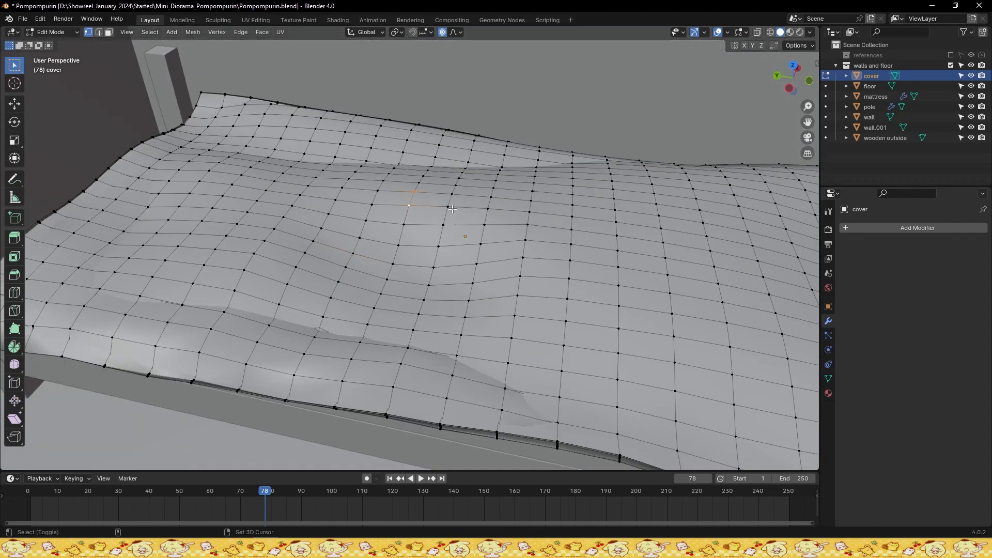
{"action": "left_click", "coordinate": [382, 198], "text": "shift"}
{"action": "left_click", "coordinate": [409, 196], "text": "shift"}
{"action": "middle_click_drag", "start_coordinate": [432, 295], "coordinate": [487, 243]}
{"action": "key", "text": "g"}
{"action": "key", "text": "z"}
{"action": "left_click", "coordinate": [485, 265]}
Raise the vertex over the mattress poking through the central dip by about 0.15 m along Z, and save
{"action": "left_click", "coordinate": [355, 352]}
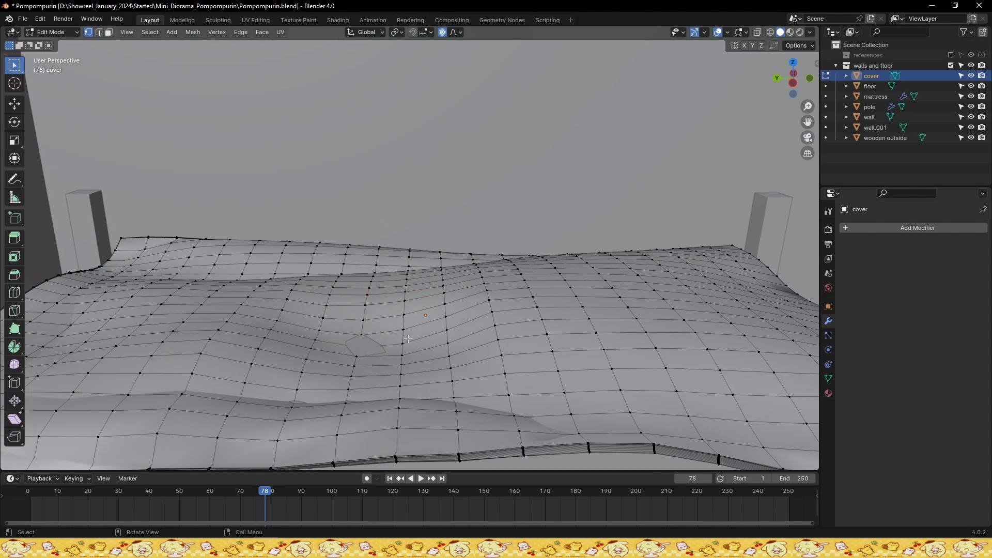
{"action": "key", "text": "g"}
{"action": "key", "text": "z"}
{"action": "left_click", "coordinate": [532, 306]}
{"action": "key", "text": "ctrl+s"}
Move a vertex at the cover's foot end along Z with proportional editing to vary its height
{"action": "middle_click_drag", "start_coordinate": [534, 305], "coordinate": [388, 302]}
{"action": "scroll", "coordinate": [441, 324], "scroll_direction": "down", "scroll_amount": 5}
{"action": "scroll", "coordinate": [387, 301], "scroll_direction": "up", "scroll_amount": 4}
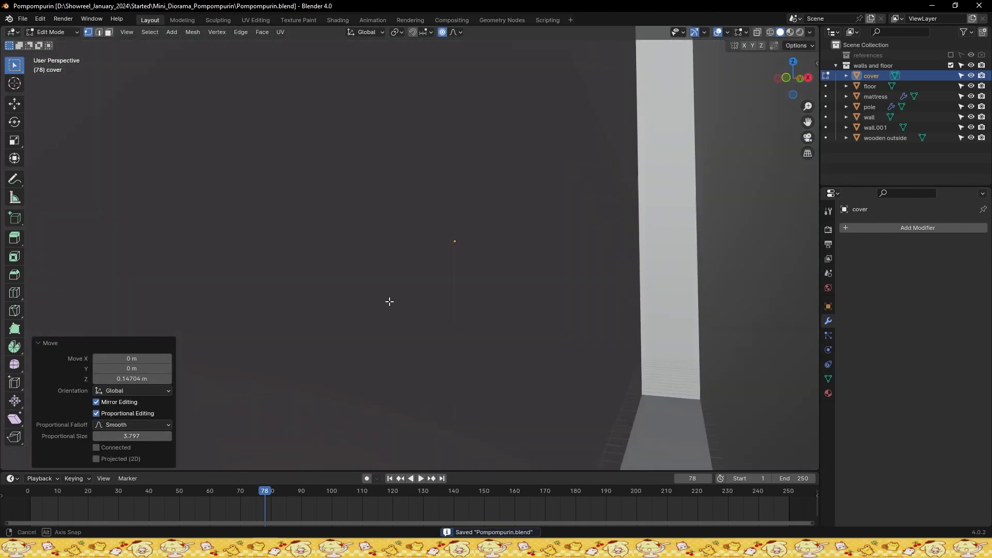
{"action": "scroll", "coordinate": [388, 302], "scroll_direction": "down", "scroll_amount": 3}
{"action": "left_click", "coordinate": [556, 275]}
{"action": "middle_click_drag", "start_coordinate": [629, 297], "coordinate": [491, 294]}
{"action": "key", "text": "g"}
{"action": "key", "text": "z"}
{"action": "left_click", "coordinate": [546, 284]}
Pull two parts of the cover's foot-end edge outward along Y, about 0.8 m and 1.15 m, and save
{"action": "left_click", "coordinate": [468, 298]}
{"action": "key", "text": "g"}
{"action": "key", "text": "y"}
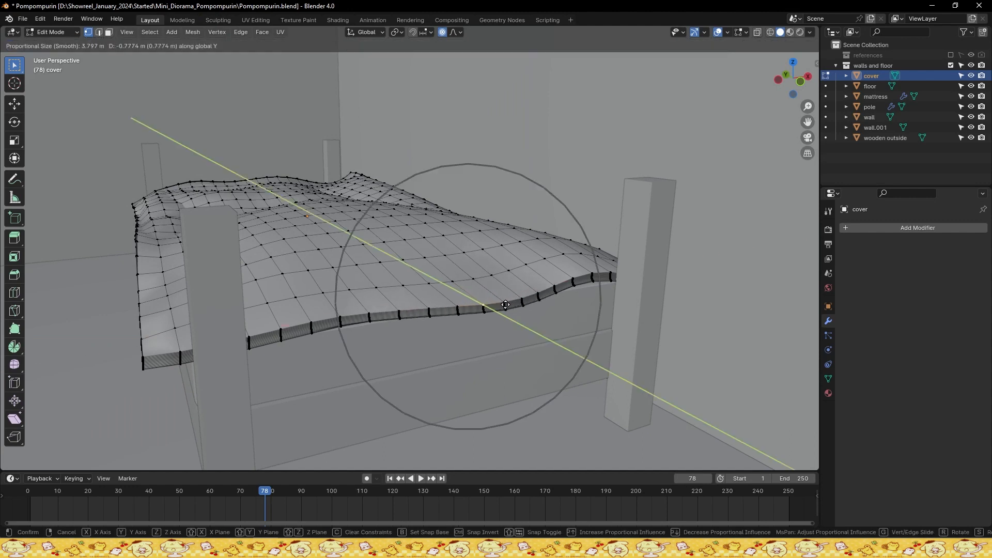
{"action": "left_click", "coordinate": [503, 308]}
{"action": "left_click", "coordinate": [371, 312]}
{"action": "key", "text": "g"}
{"action": "key", "text": "y"}
{"action": "left_click", "coordinate": [429, 313]}
{"action": "key", "text": "ctrl+s"}
Lower two vertices along the middle of the cover's foot-end edge along Z with a 3.8 m proportional size
{"action": "middle_click_drag", "start_coordinate": [430, 318], "coordinate": [420, 307]}
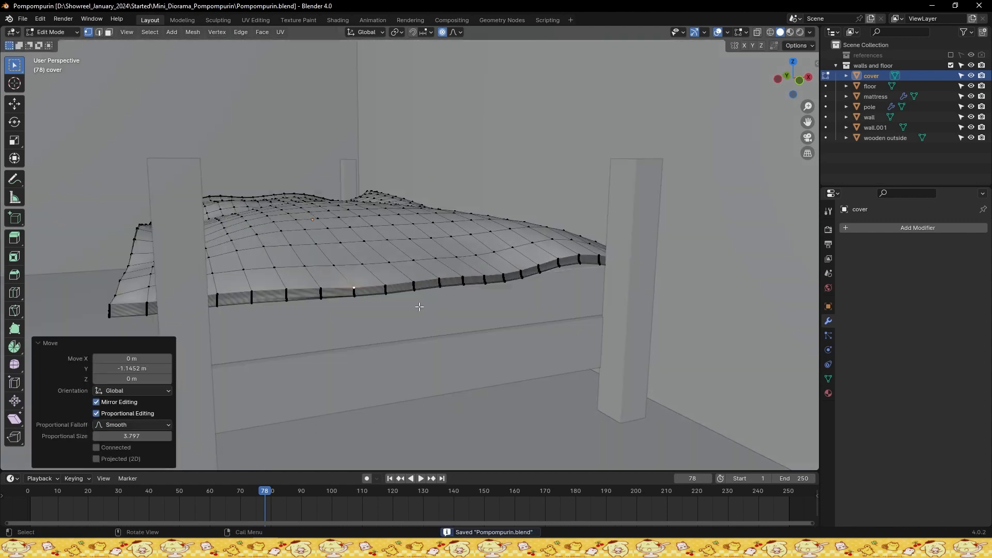
{"action": "key", "text": "g"}
{"action": "key", "text": "z"}
{"action": "left_click", "coordinate": [422, 328]}
{"action": "left_click", "coordinate": [481, 282]}
{"action": "key", "text": "z"}
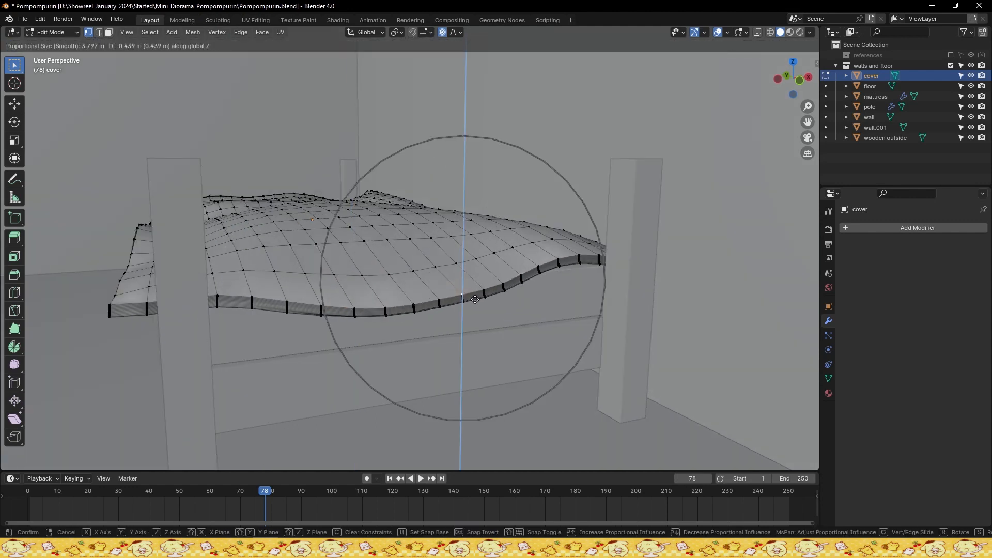
{"action": "left_click", "coordinate": [478, 290]}
Lower the part of the cover's foot-end edge near the front pole along Z
{"action": "middle_click_drag", "start_coordinate": [222, 331], "coordinate": [488, 336], "text": "shift"}
{"action": "left_click", "coordinate": [403, 284]}
{"action": "key", "text": "g"}
{"action": "key", "text": "z"}
{"action": "left_click", "coordinate": [460, 295]}
Raise a vertex beside the cover's foot-end front corner along Z over the protruding mattress, and save the file
{"action": "left_click", "coordinate": [492, 343]}
{"action": "key", "text": "KP_Decimal"}
{"action": "key", "text": "ctrl+s"}
{"action": "middle_click_drag", "start_coordinate": [268, 246], "coordinate": [291, 246]}
{"action": "scroll", "coordinate": [291, 245], "scroll_direction": "down", "scroll_amount": 10}
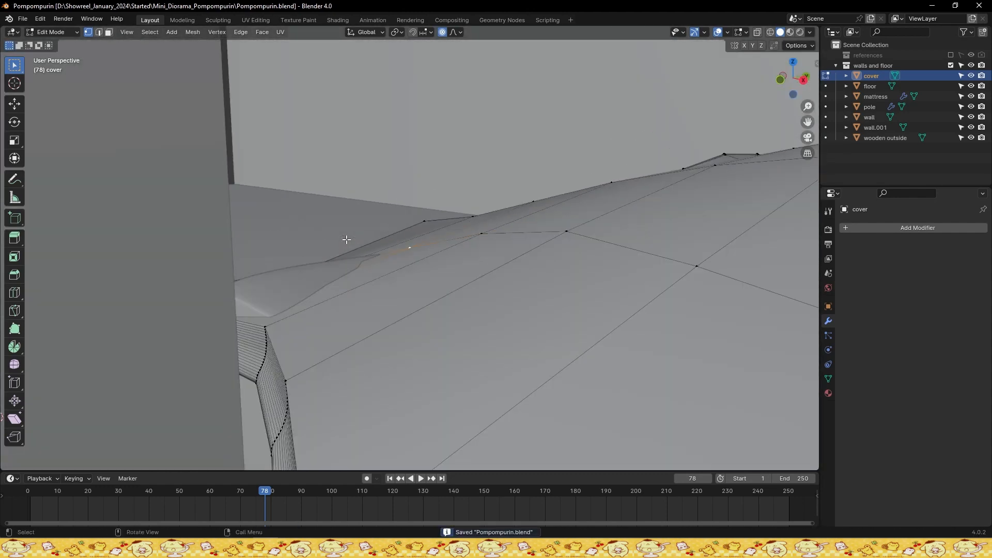
{"action": "middle_click_drag", "start_coordinate": [357, 242], "coordinate": [565, 237]}
{"action": "left_click", "coordinate": [341, 287]}
{"action": "key", "text": "g"}
{"action": "key", "text": "z"}
{"action": "left_click", "coordinate": [380, 267]}
{"action": "key", "text": "ctrl+s"}
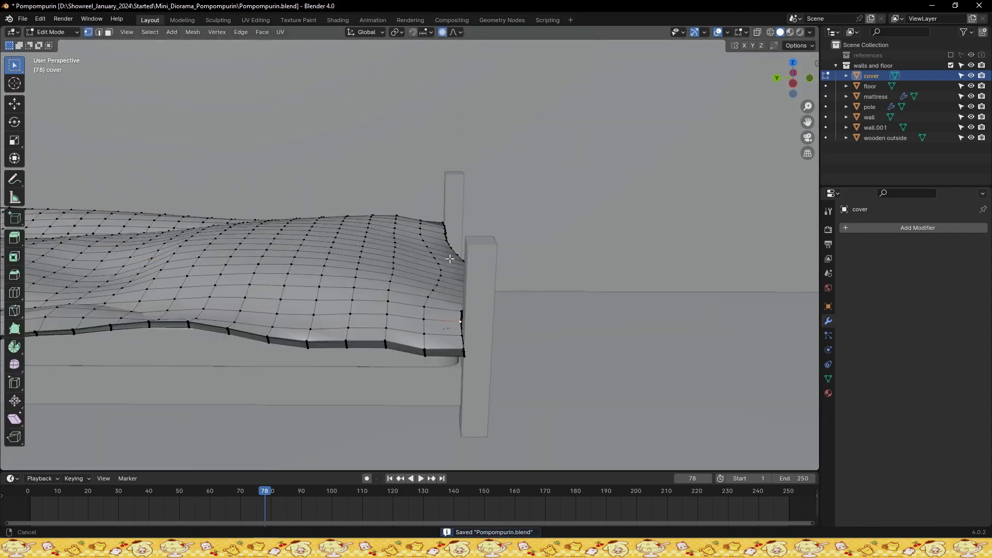
Move the selected vertex on the cover's foot-end edge near the front pole along Y
{"action": "middle_click_drag", "start_coordinate": [449, 259], "coordinate": [331, 282]}
{"action": "key", "text": "Tab"}
{"action": "middle_click_drag", "start_coordinate": [509, 310], "coordinate": [610, 310]}
{"action": "key", "text": "Tab"}
{"action": "key", "text": "KP_Decimal"}
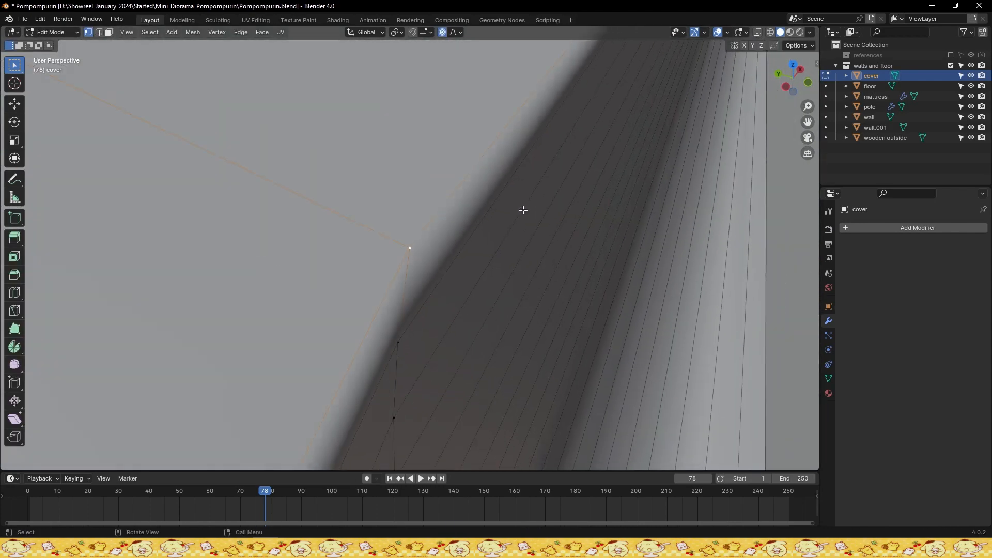
{"action": "scroll", "coordinate": [523, 210], "scroll_direction": "down", "scroll_amount": 12}
{"action": "middle_click_drag", "start_coordinate": [485, 244], "coordinate": [497, 265]}
{"action": "key", "text": "g"}
{"action": "key", "text": "y"}
{"action": "left_click", "coordinate": [467, 253]}
Move a neighbouring foot-end vertex of the cover along Y and adjust it along Z, and save the file
{"action": "left_click", "coordinate": [391, 277]}
{"action": "key", "text": "g"}
{"action": "key", "text": "y"}
{"action": "left_click", "coordinate": [458, 281]}
{"action": "key", "text": "g"}
{"action": "key", "text": "z"}
{"action": "left_click", "coordinate": [459, 258]}
{"action": "left_click", "coordinate": [403, 268]}
{"action": "scroll", "coordinate": [443, 268], "scroll_direction": "up", "scroll_amount": 4}
{"action": "key", "text": "ctrl+s"}
Lower the middle of the cover's top surface about 1.37 m along Z with a 9.85 m proportional size, and save the file
{"action": "scroll", "coordinate": [443, 268], "scroll_direction": "down", "scroll_amount": 5}
{"action": "key", "text": "Tab"}
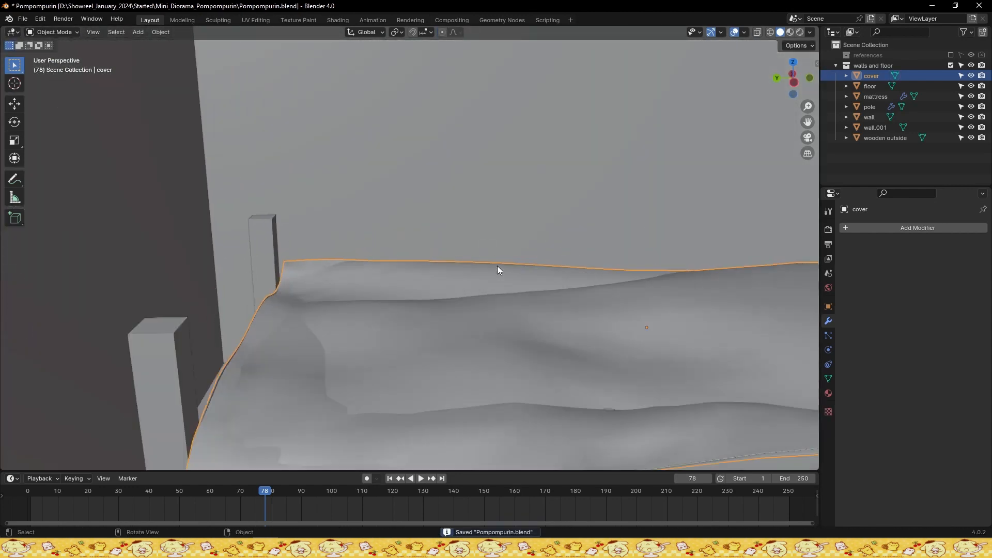
{"action": "key", "text": "Tab"}
{"action": "scroll", "coordinate": [497, 265], "scroll_direction": "down", "scroll_amount": 4}
{"action": "scroll", "coordinate": [587, 266], "scroll_direction": "up", "scroll_amount": 4}
{"action": "middle_click_drag", "start_coordinate": [587, 265], "coordinate": [526, 248], "text": "shift"}
{"action": "left_click", "coordinate": [523, 249]}
{"action": "key", "text": "KP_Decimal"}
{"action": "key", "text": "ctrl+s"}
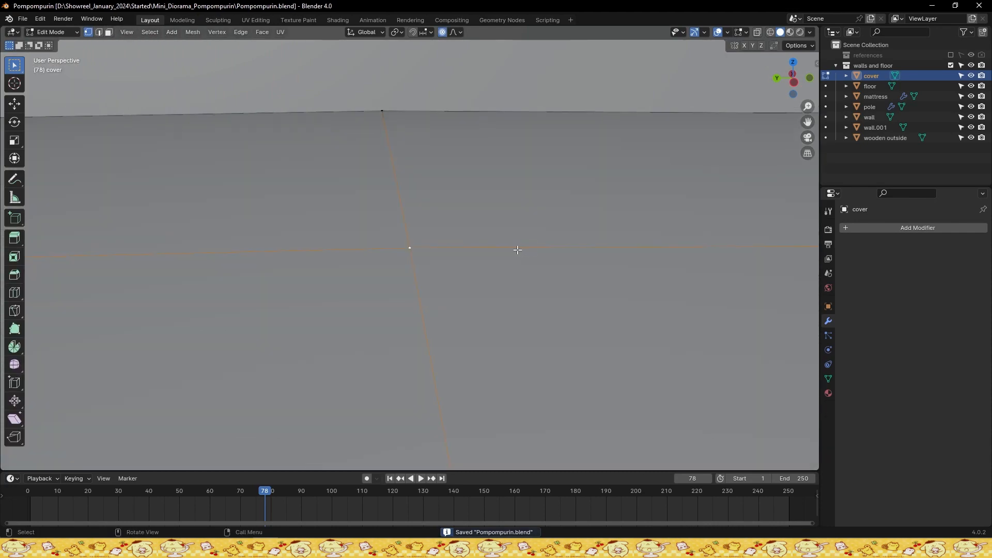
{"action": "scroll", "coordinate": [517, 250], "scroll_direction": "down", "scroll_amount": 8}
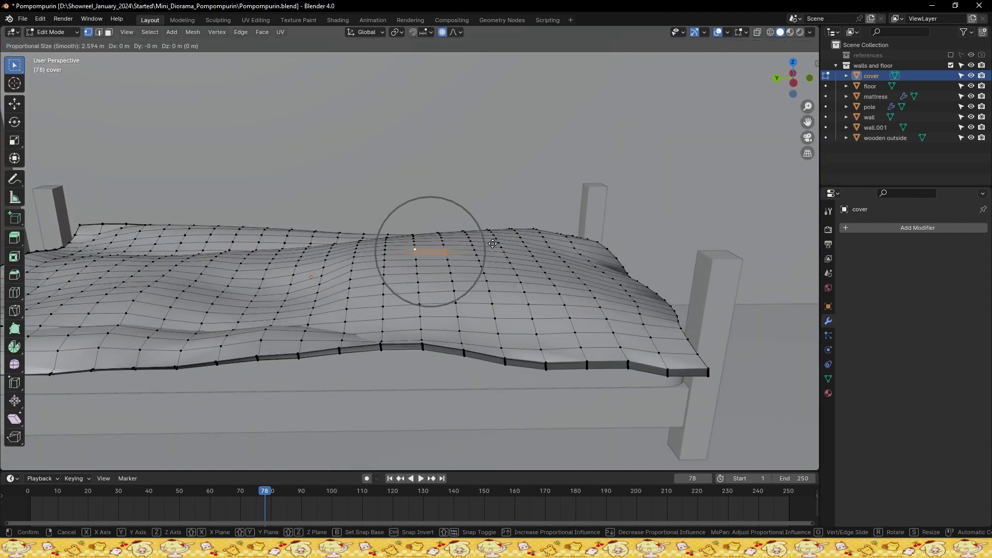
{"action": "left_click", "coordinate": [495, 248]}
{"action": "scroll", "coordinate": [435, 284], "scroll_direction": "up", "scroll_amount": 2}
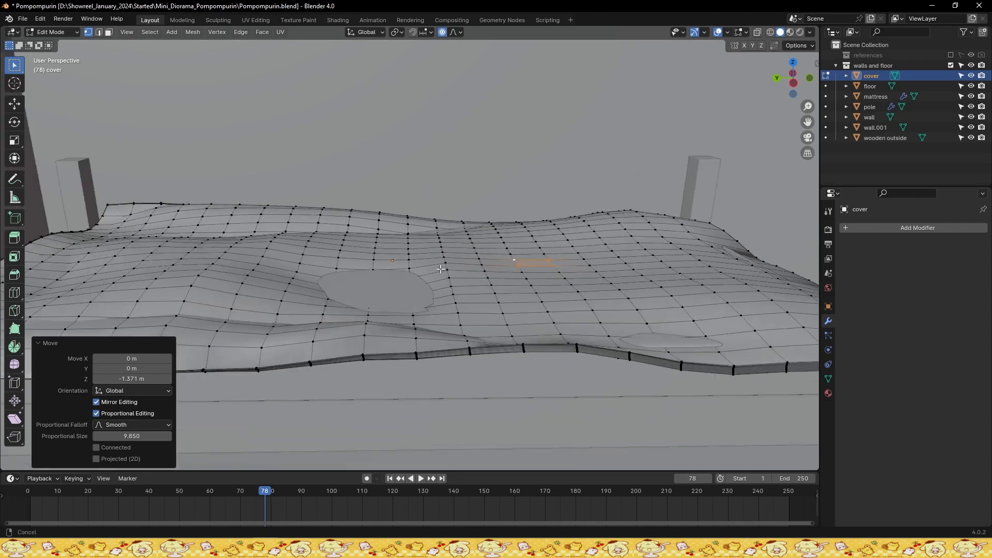
{"action": "key", "text": "ctrl+s"}
Raise the two patches of the cover where the mattress protrudes along Z, using a smaller proportional size, and save the file
{"action": "key", "text": "g"}
{"action": "key", "text": "z"}
{"action": "scroll", "coordinate": [437, 278], "scroll_direction": "up", "scroll_amount": 7}
{"action": "left_click", "coordinate": [439, 277]}
{"action": "middle_click_drag", "start_coordinate": [631, 306], "coordinate": [493, 264], "text": "shift"}
{"action": "left_click", "coordinate": [544, 296]}
{"action": "key", "text": "g"}
{"action": "key", "text": "z"}
{"action": "left_click", "coordinate": [556, 270]}
{"action": "key", "text": "ctrl+s"}
Lower the middle of the cover's front edge about 0.87 m along Z with a 5.56 m proportional size, and save
{"action": "scroll", "coordinate": [527, 259], "scroll_direction": "down", "scroll_amount": 1}
{"action": "left_click", "coordinate": [343, 257]}
{"action": "key", "text": "ctrl+s"}
{"action": "middle_click_drag", "start_coordinate": [343, 257], "coordinate": [398, 259]}
{"action": "key", "text": "g"}
{"action": "key", "text": "z"}
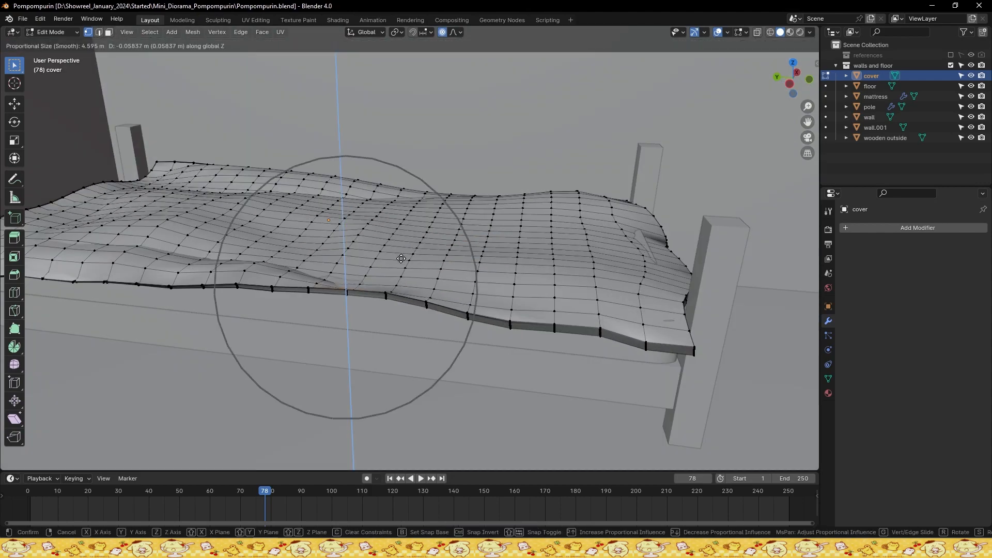
{"action": "scroll", "coordinate": [406, 274], "scroll_direction": "down", "scroll_amount": 6}
{"action": "left_click", "coordinate": [406, 278]}
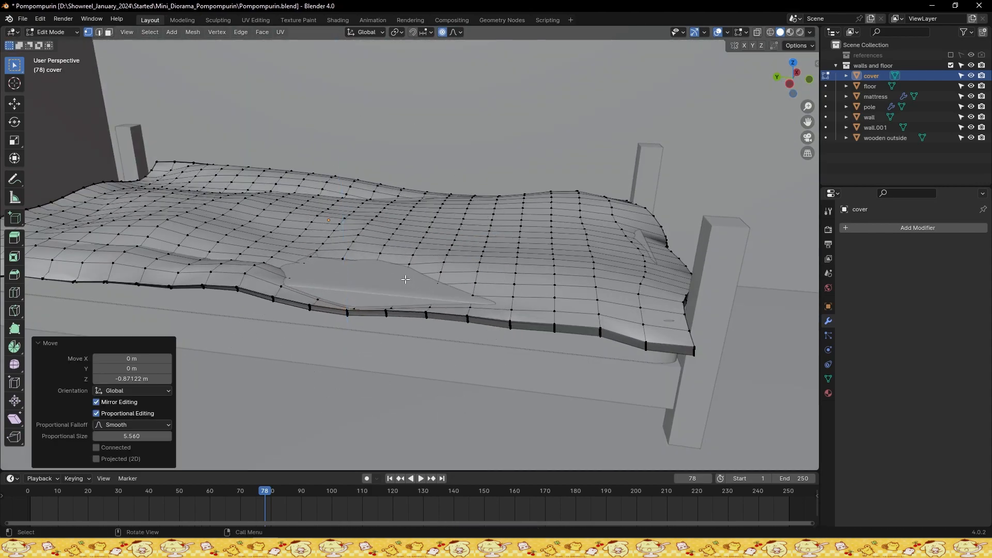
{"action": "key", "text": "ctrl+s"}
Select the cover vertices hidden under the protruding mattress near the front edge, using wireframe shading, and raise them
{"action": "scroll", "coordinate": [485, 227], "scroll_direction": "up", "scroll_amount": 2}
{"action": "mouse_move", "coordinate": [488, 226]}
{"action": "middle_mouse_down"}
{"action": "mouse_move", "coordinate": [458, 256]}
{"action": "mouse_move", "coordinate": [480, 241]}
{"action": "mouse_move", "coordinate": [514, 250]}
{"action": "mouse_move", "coordinate": [485, 266]}
{"action": "mouse_move", "coordinate": [519, 270]}
{"action": "middle_mouse_up"}
{"action": "left_click", "coordinate": [770, 32]}
{"action": "left_click", "coordinate": [477, 262]}
{"action": "left_click", "coordinate": [779, 32]}
{"action": "key", "text": "g"}
{"action": "left_click", "coordinate": [520, 236]}
{"action": "left_click", "coordinate": [486, 274]}
{"action": "key", "text": "g"}
{"action": "key", "text": "z"}
{"action": "left_click", "coordinate": [519, 254]}
Raise two more vertices beside the protruding mattress patch along Z, toward the cover's foot end
{"action": "key", "text": "g"}
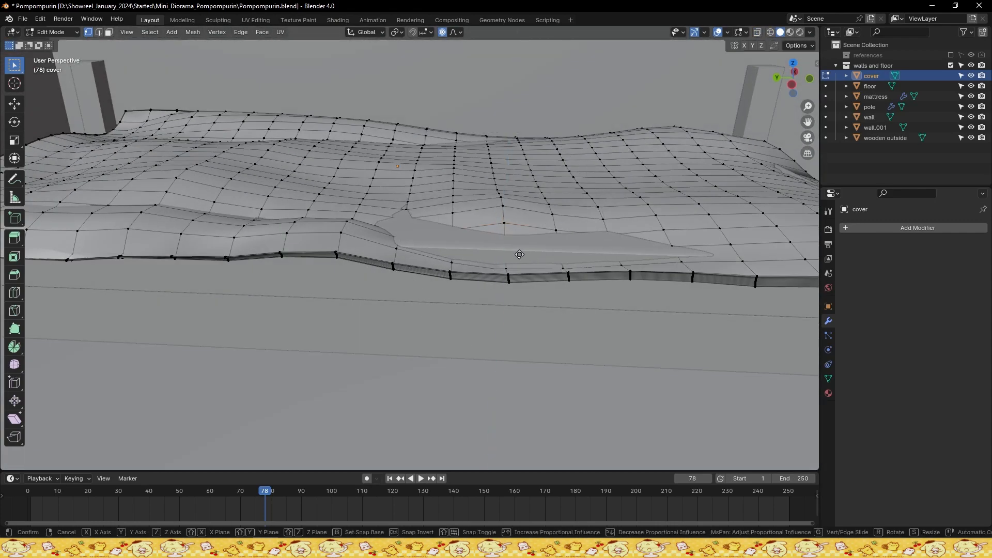
{"action": "key", "text": "z"}
{"action": "left_click", "coordinate": [592, 250]}
{"action": "key", "text": "g"}
{"action": "key", "text": "z"}
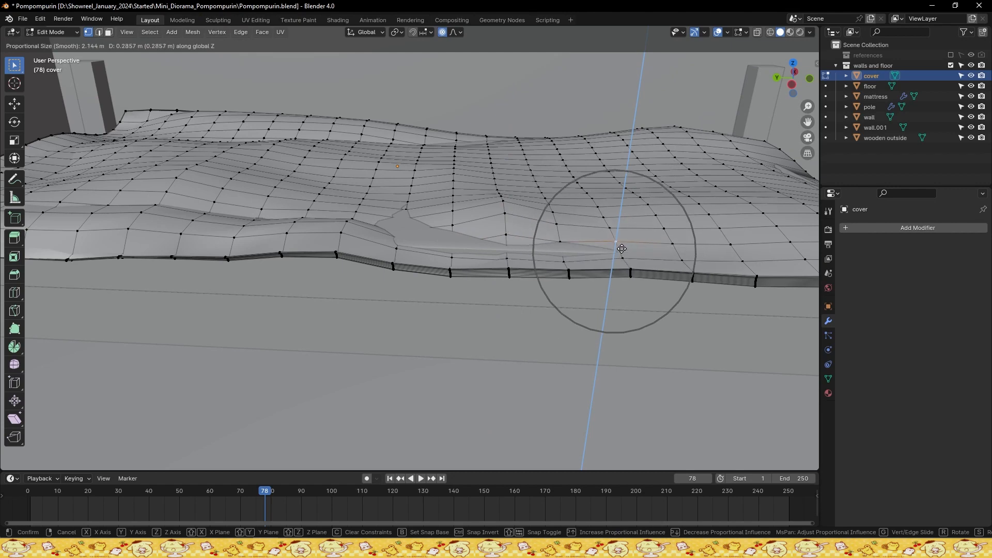
{"action": "left_click", "coordinate": [621, 248]}
Adjust two vertices just behind the cover's front edge along Z, reducing the proportional size to about 1.77 m
{"action": "left_click", "coordinate": [567, 249]}
{"action": "key", "text": "g"}
{"action": "key", "text": "z"}
{"action": "scroll", "coordinate": [577, 254], "scroll_direction": "up", "scroll_amount": 2}
{"action": "left_click", "coordinate": [578, 251]}
{"action": "left_click", "coordinate": [511, 255]}
{"action": "key", "text": "g"}
{"action": "key", "text": "z"}
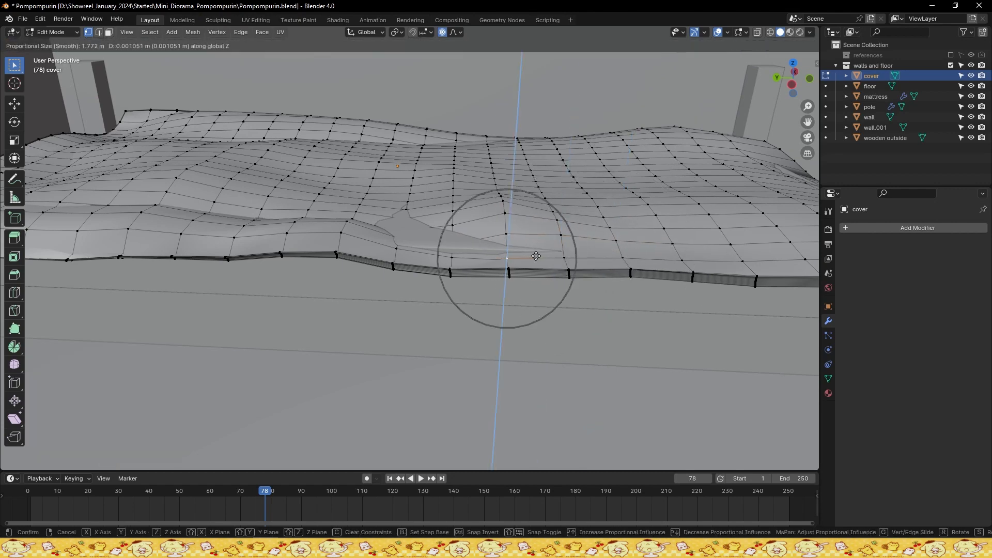
{"action": "left_click", "coordinate": [536, 256]}
Raise three vertices around the remaining mattress patch near the front edge along Z with a 1.46 m proportional size, and save
{"action": "middle_click_drag", "start_coordinate": [536, 256], "coordinate": [415, 249]}
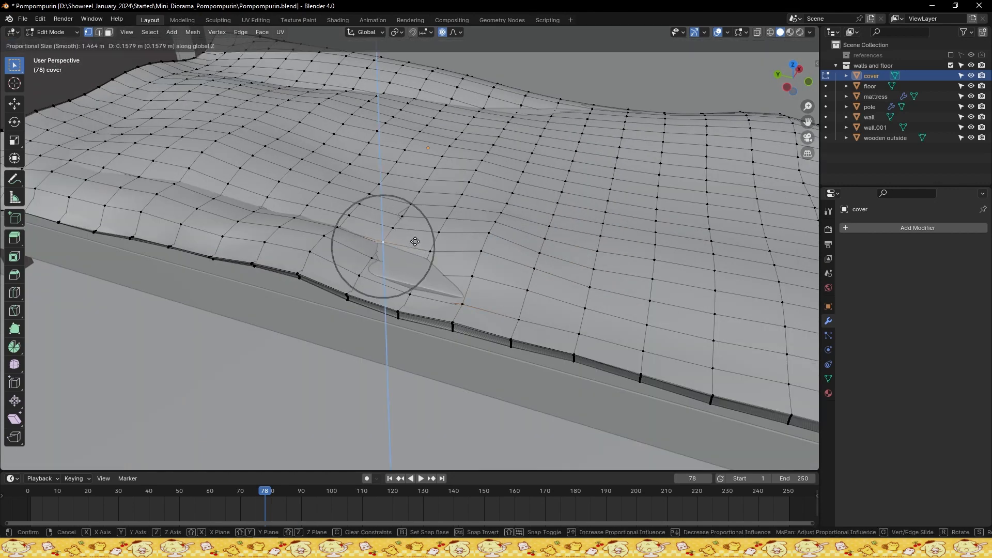
{"action": "left_click", "coordinate": [451, 232]}
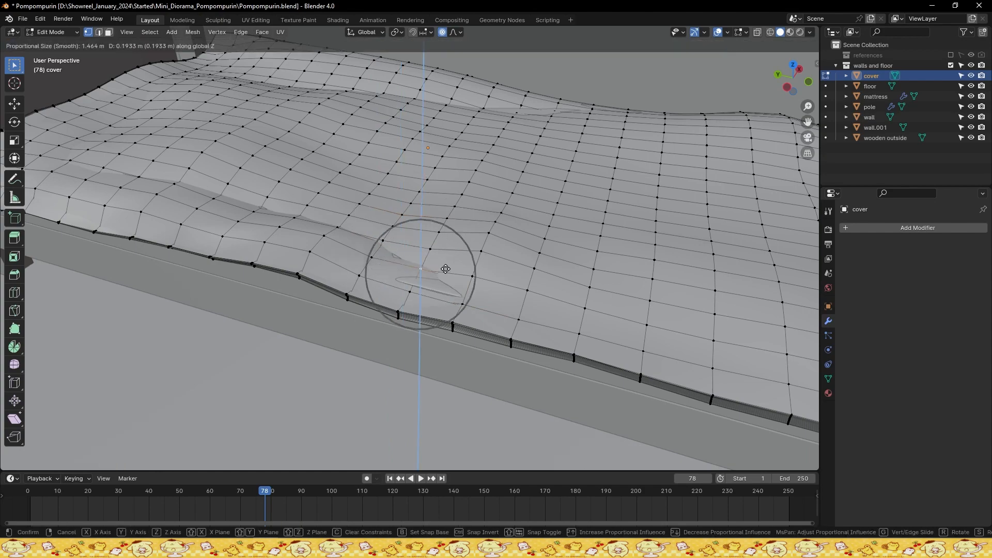
{"action": "left_click", "coordinate": [446, 268]}
{"action": "left_click", "coordinate": [433, 291]}
{"action": "key", "text": "g"}
{"action": "key", "text": "z"}
{"action": "left_click", "coordinate": [448, 288]}
{"action": "key", "text": "ctrl+s"}
Raise the vertex at the patch's foot-side tip about 0.12 m along Z, and save the file
{"action": "left_click", "coordinate": [478, 302]}
{"action": "key", "text": "g"}
{"action": "key", "text": "z"}
{"action": "left_click", "coordinate": [479, 298]}
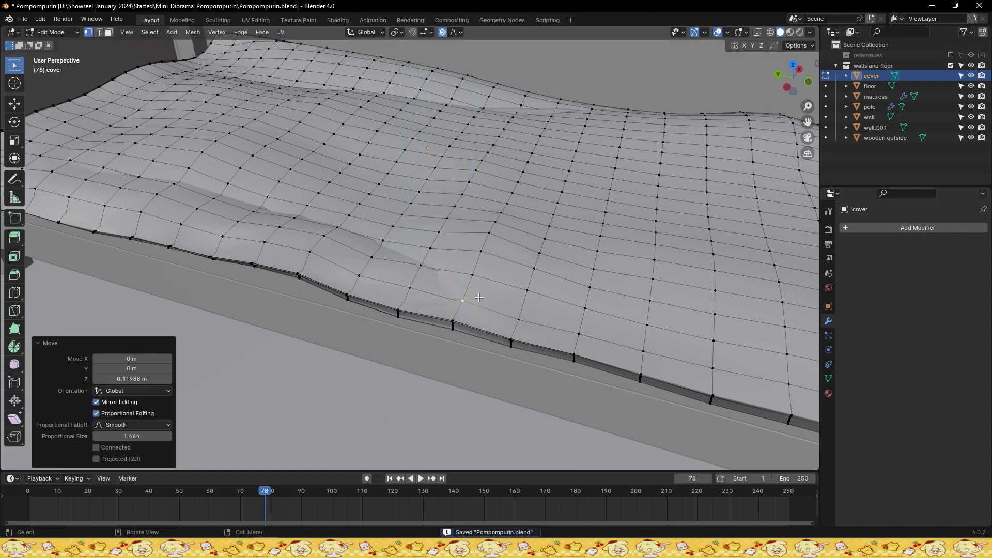
{"action": "key", "text": "ctrl+s"}
Adjust the vertices along the cover's front fold along Z, save the file, and leave Edit Mode
{"action": "middle_click_drag", "start_coordinate": [479, 298], "coordinate": [385, 282]}
{"action": "left_click", "coordinate": [312, 172]}
{"action": "key", "text": "ctrl+s"}
{"action": "middle_click_drag", "start_coordinate": [331, 176], "coordinate": [317, 264], "text": "shift"}
{"action": "key", "text": "g"}
{"action": "key", "text": "z"}
{"action": "left_click", "coordinate": [440, 248]}
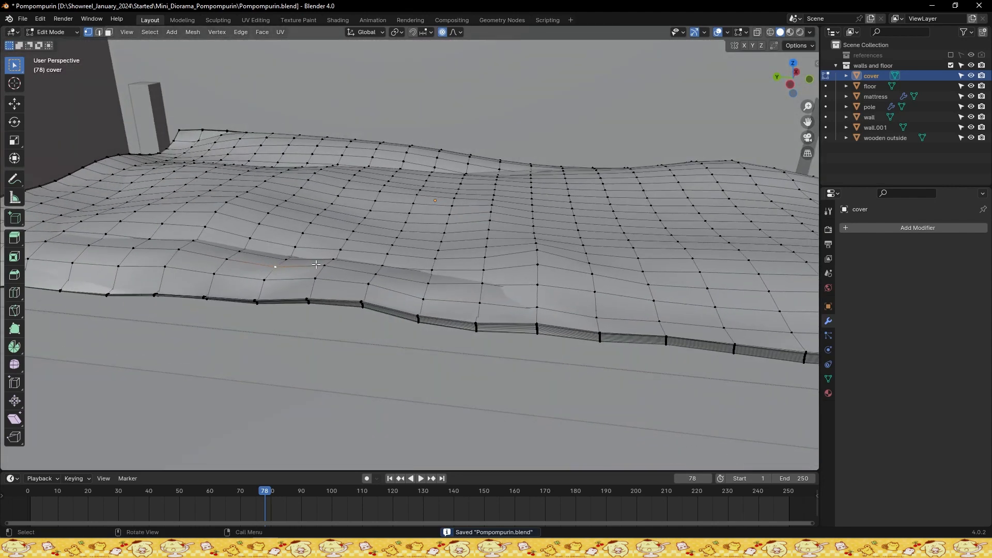
{"action": "left_click", "coordinate": [424, 252]}
{"action": "middle_click_drag", "start_coordinate": [425, 252], "coordinate": [394, 283]}
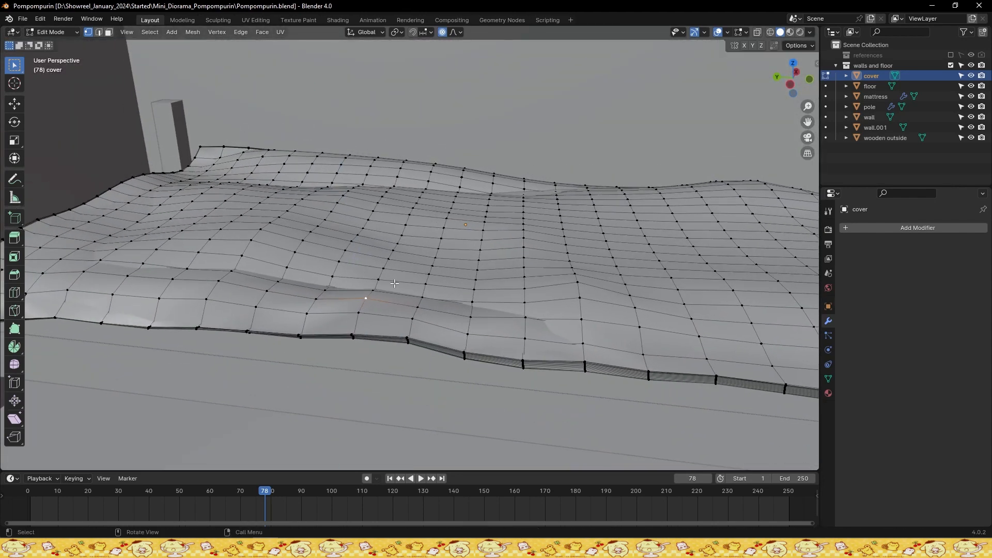
{"action": "left_click", "coordinate": [401, 201]}
{"action": "key", "text": "Tab"}
{"action": "scroll", "coordinate": [400, 248], "scroll_direction": "down", "scroll_amount": 4}
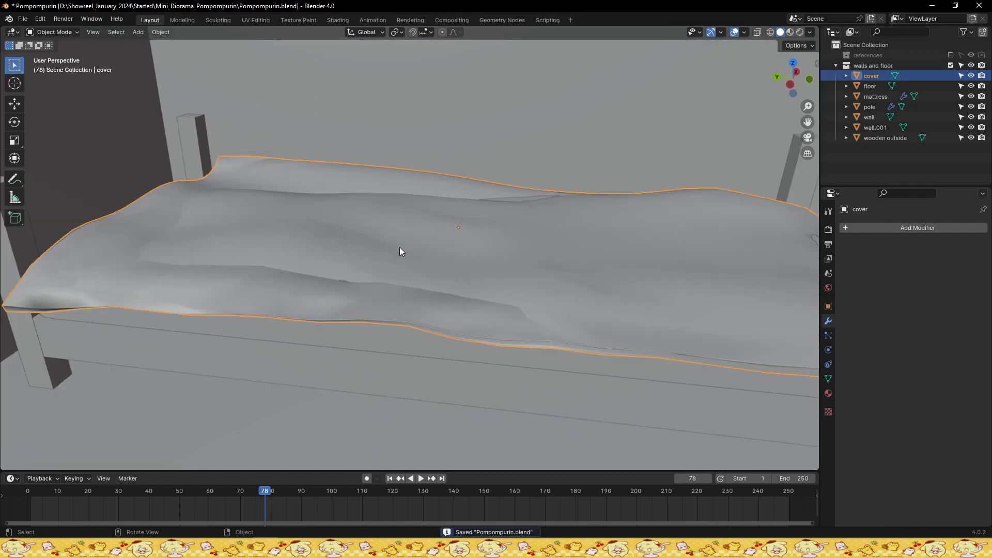
Try to move a vertex in the cover's wall-side fold along Z, and undo the move
{"action": "middle_click_drag", "start_coordinate": [398, 247], "coordinate": [343, 236]}
{"action": "key", "text": "Tab"}
{"action": "scroll", "coordinate": [509, 305], "scroll_direction": "up", "scroll_amount": 3}
{"action": "middle_click_drag", "start_coordinate": [509, 305], "coordinate": [507, 289]}
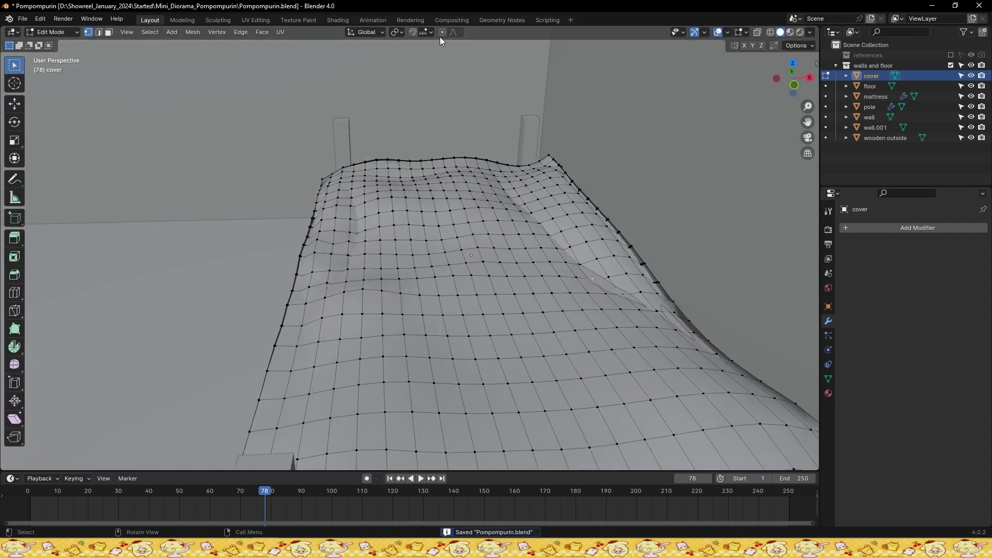
{"action": "key", "text": "g"}
{"action": "key", "text": "z"}
{"action": "left_click", "coordinate": [576, 259]}
{"action": "scroll", "coordinate": [576, 260], "scroll_direction": "down", "scroll_amount": 3}
{"action": "middle_click_drag", "start_coordinate": [581, 270], "coordinate": [541, 273], "text": "shift"}
{"action": "middle_click_drag", "start_coordinate": [542, 273], "coordinate": [540, 286]}
{"action": "key", "text": "ctrl+z"}
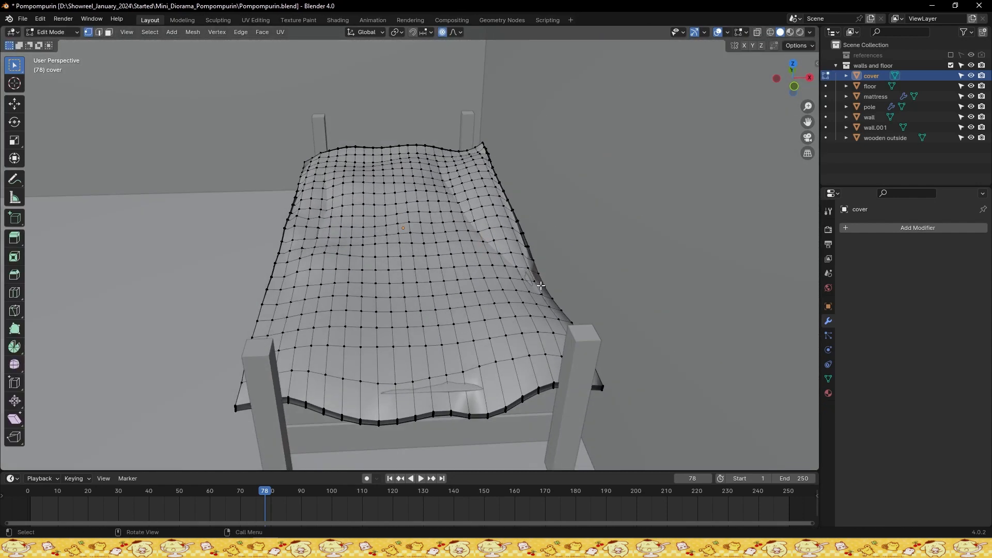
Adjust the wall-side fold along Z, raise a vertex near the foot-end edge over the protruding mattress, and save the file
{"action": "key", "text": "g"}
{"action": "key", "text": "z"}
{"action": "left_click", "coordinate": [558, 283]}
{"action": "left_click", "coordinate": [449, 376]}
{"action": "key", "text": "g"}
{"action": "key", "text": "z"}
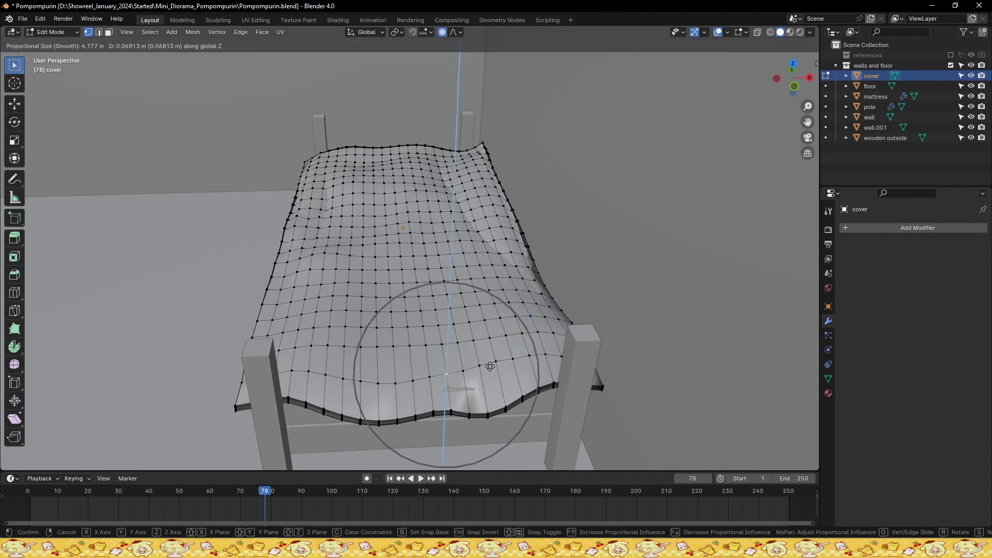
{"action": "left_click", "coordinate": [489, 356]}
{"action": "key", "text": "Tab"}
{"action": "key", "text": "ctrl+s"}
Lower the cover's head-end front corner along Z beside the pole with a reduced proportional size
{"action": "middle_click_drag", "start_coordinate": [481, 341], "coordinate": [501, 303]}
{"action": "key", "text": "Tab"}
{"action": "scroll", "coordinate": [443, 269], "scroll_direction": "up", "scroll_amount": 5}
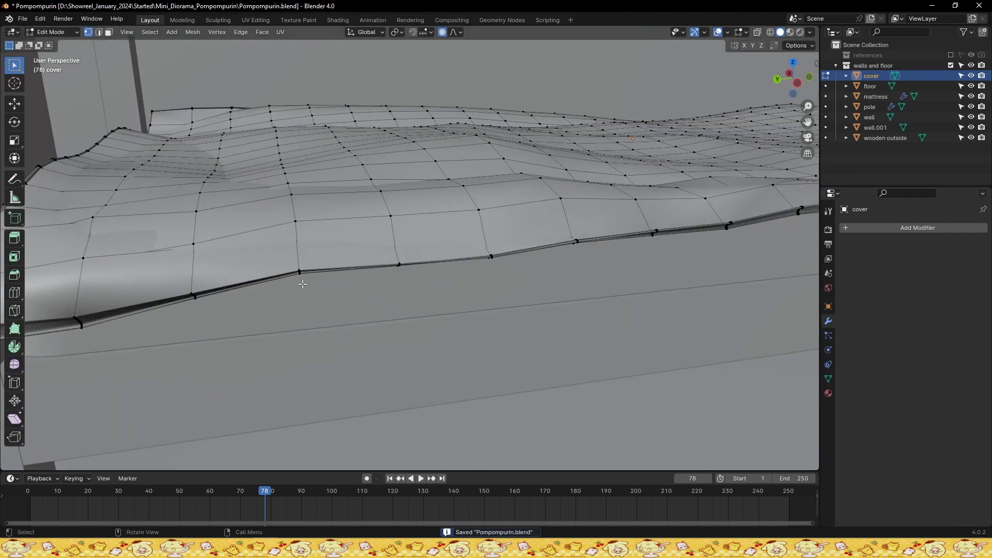
{"action": "scroll", "coordinate": [290, 262], "scroll_direction": "down", "scroll_amount": 5}
{"action": "scroll", "coordinate": [298, 278], "scroll_direction": "up", "scroll_amount": 5}
{"action": "scroll", "coordinate": [298, 278], "scroll_direction": "down", "scroll_amount": 3}
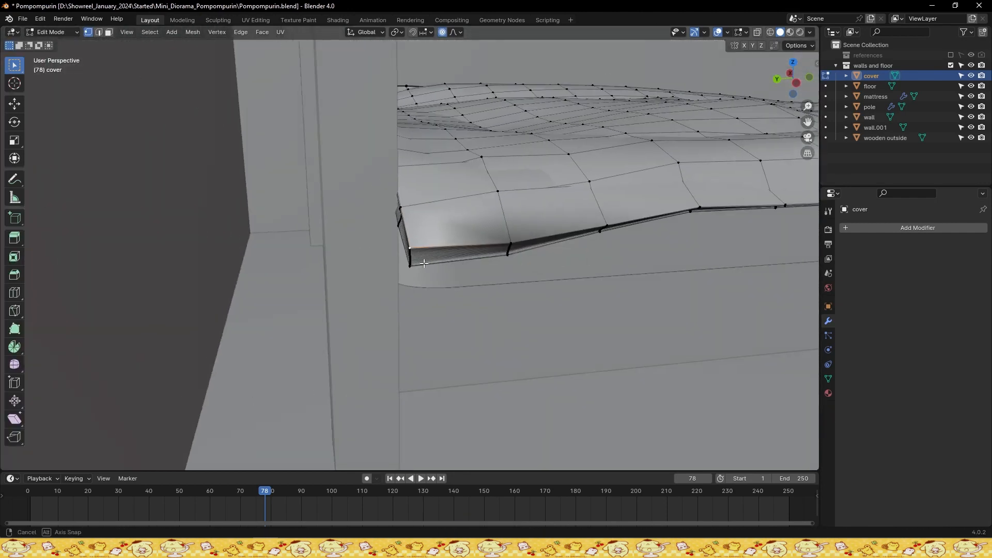
{"action": "key", "text": "ctrl+s"}
{"action": "key", "text": "g"}
{"action": "key", "text": "z"}
{"action": "scroll", "coordinate": [445, 263], "scroll_direction": "up", "scroll_amount": 11}
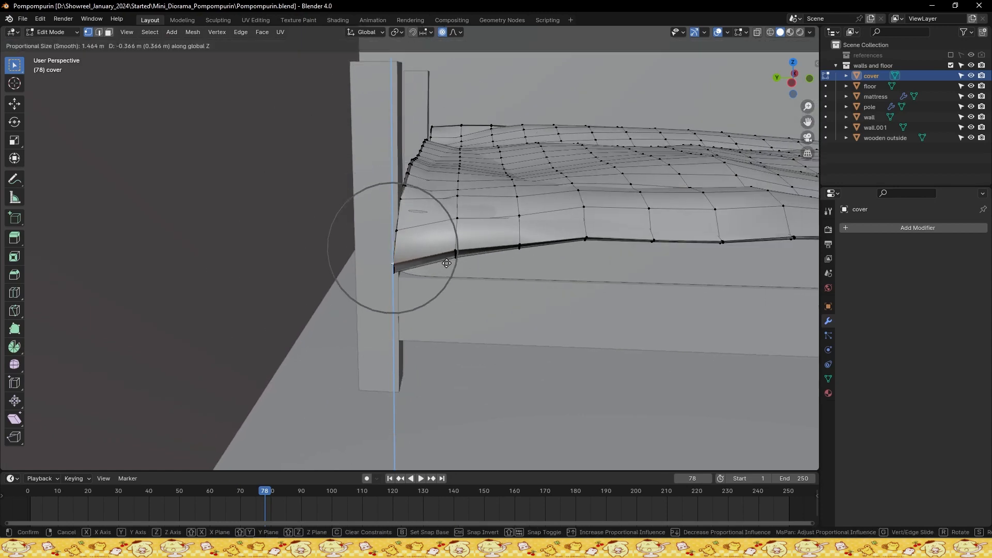
{"action": "scroll", "coordinate": [450, 271], "scroll_direction": "up", "scroll_amount": 1}
{"action": "left_click", "coordinate": [450, 271]}
Move the vertex next to the cover's head-end front corner, and save the file
{"action": "left_click", "coordinate": [454, 254]}
{"action": "middle_click_drag", "start_coordinate": [455, 248], "coordinate": [459, 310]}
{"action": "key", "text": "g"}
{"action": "left_click", "coordinate": [489, 269]}
{"action": "key", "text": "ctrl+s"}
Save the file, and shift a vertex on the cover's head-end edge along Y with a proportional size of about 0.47 m
{"action": "left_click", "coordinate": [448, 173]}
{"action": "key", "text": "KP_Decimal"}
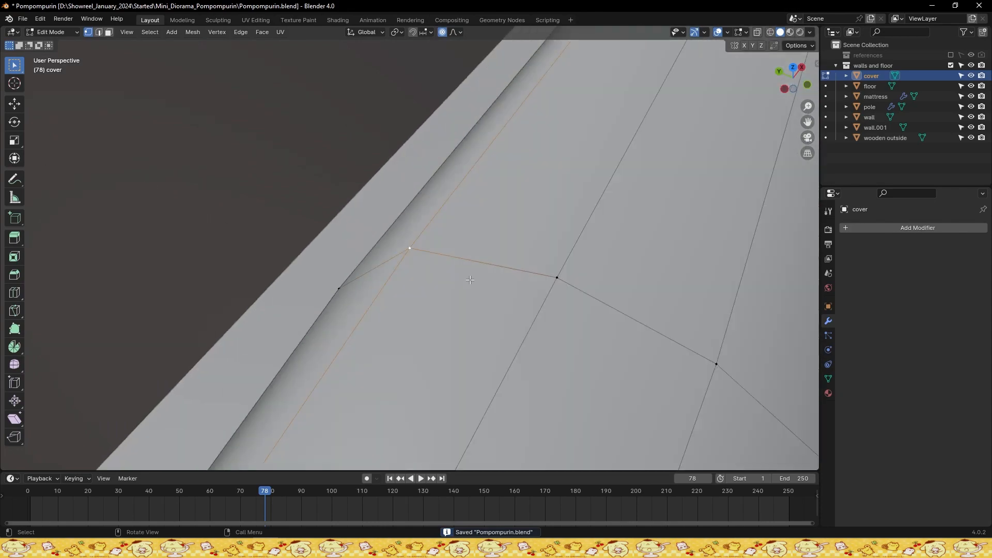
{"action": "scroll", "coordinate": [479, 270], "scroll_direction": "down", "scroll_amount": 7}
{"action": "middle_click_drag", "start_coordinate": [479, 270], "coordinate": [584, 243]}
{"action": "scroll", "coordinate": [568, 243], "scroll_direction": "up", "scroll_amount": 6}
{"action": "scroll", "coordinate": [490, 220], "scroll_direction": "up", "scroll_amount": 3}
{"action": "middle_click_drag", "start_coordinate": [491, 235], "coordinate": [451, 236]}
{"action": "scroll", "coordinate": [481, 214], "scroll_direction": "up", "scroll_amount": 3}
{"action": "scroll", "coordinate": [478, 210], "scroll_direction": "down", "scroll_amount": 4}
{"action": "key", "text": "ctrl+s"}
{"action": "key", "text": "g"}
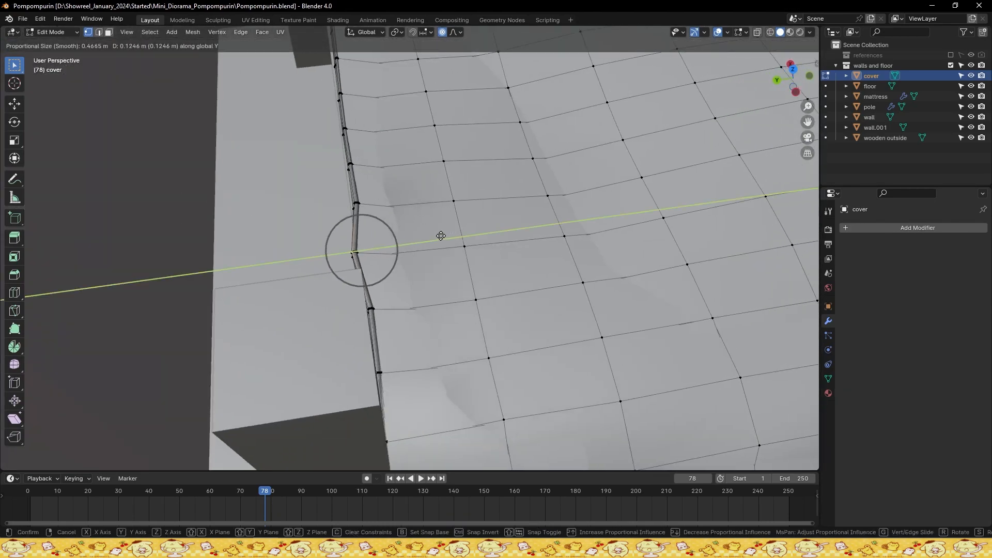
{"action": "left_click", "coordinate": [432, 237]}
Pull the middle of the head-end edge outward about 0.37 m along Y with a 2.144 m proportional size, and save the file
{"action": "key", "text": "g"}
{"action": "scroll", "coordinate": [433, 180], "scroll_direction": "down", "scroll_amount": 2}
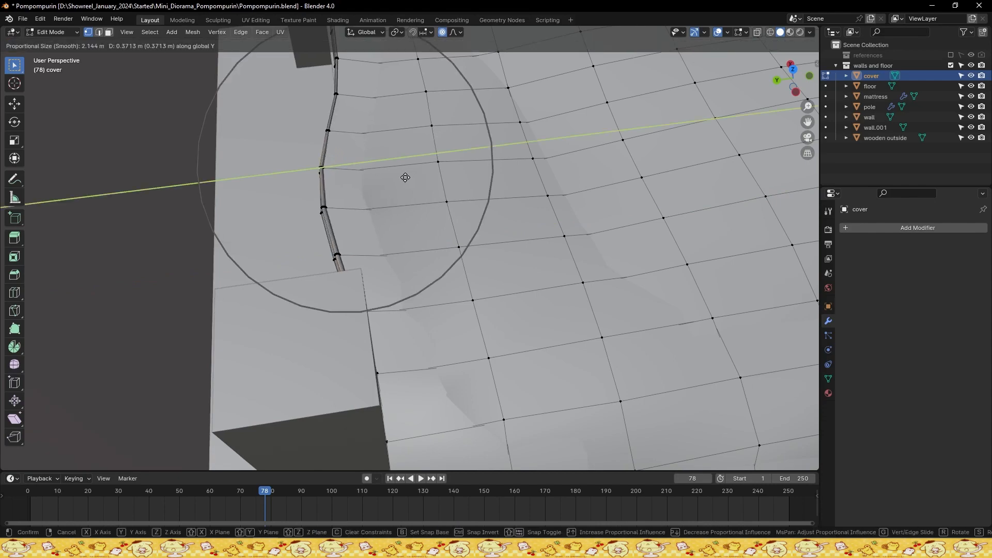
{"action": "left_click", "coordinate": [405, 178]}
{"action": "mouse_move", "coordinate": [405, 178]}
{"action": "middle_mouse_down"}
{"action": "mouse_move", "coordinate": [411, 237]}
{"action": "mouse_move", "coordinate": [426, 215]}
{"action": "mouse_move", "coordinate": [438, 308]}
{"action": "mouse_move", "coordinate": [522, 281]}
{"action": "middle_mouse_up"}
{"action": "key", "text": "ctrl+s"}
Lower two vertices on top of the cover near the wall-side fold along Z, the second by about 0.22 m
{"action": "left_click", "coordinate": [509, 242]}
{"action": "key", "text": "KP_Decimal"}
{"action": "scroll", "coordinate": [509, 238], "scroll_direction": "down", "scroll_amount": 6}
{"action": "middle_click_drag", "start_coordinate": [496, 225], "coordinate": [518, 234]}
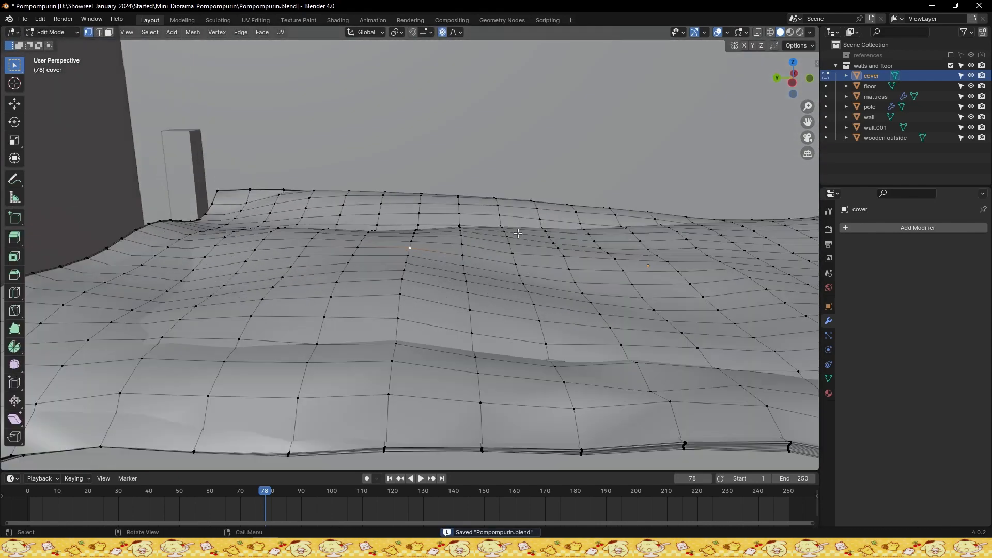
{"action": "scroll", "coordinate": [517, 234], "scroll_direction": "up", "scroll_amount": 1}
{"action": "key", "text": "g"}
{"action": "key", "text": "z"}
{"action": "left_click", "coordinate": [473, 250]}
{"action": "left_click", "coordinate": [302, 231]}
{"action": "key", "text": "g"}
{"action": "key", "text": "z"}
{"action": "left_click", "coordinate": [323, 226]}
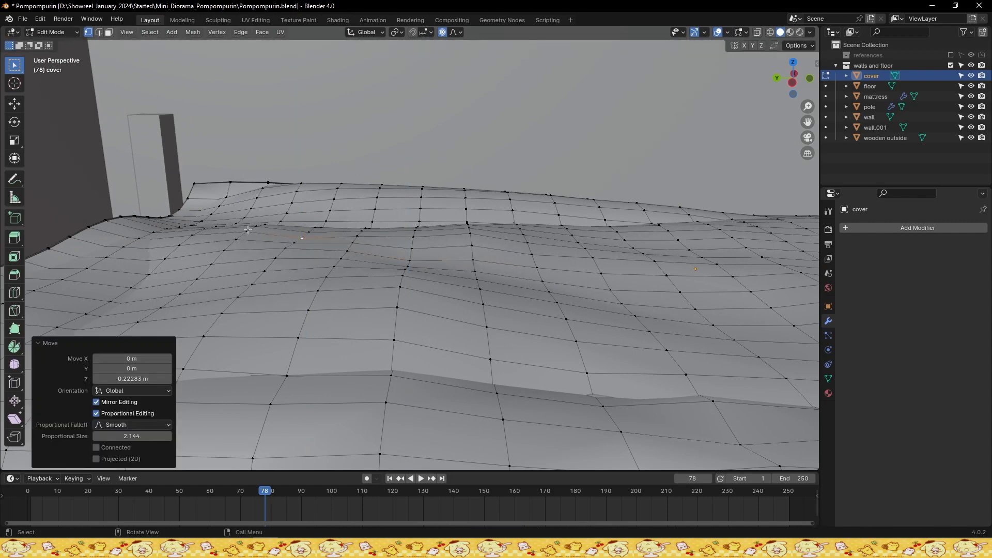
Lower two more vertices along the crest of the wall-side fold on Z, and save the file
{"action": "left_click", "coordinate": [258, 227]}
{"action": "key", "text": "g"}
{"action": "key", "text": "z"}
{"action": "left_click", "coordinate": [337, 237]}
{"action": "key", "text": "ctrl+s"}
{"action": "left_click", "coordinate": [469, 226]}
{"action": "key", "text": "g"}
{"action": "key", "text": "z"}
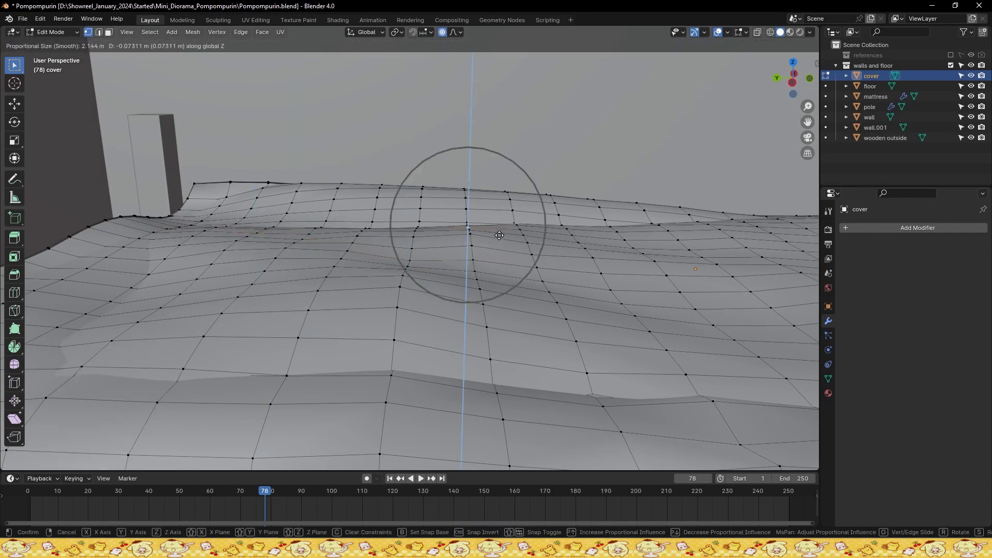
{"action": "left_click", "coordinate": [499, 236]}
{"action": "key", "text": "ctrl+s"}
Lower a vertex between the fold and the wall-side edge near the head end along Z with a 2.144 m proportional size
{"action": "scroll", "coordinate": [465, 222], "scroll_direction": "down", "scroll_amount": 5}
{"action": "middle_click_drag", "start_coordinate": [427, 204], "coordinate": [371, 224]}
{"action": "left_click", "coordinate": [430, 240]}
{"action": "key", "text": "KP_Decimal"}
{"action": "scroll", "coordinate": [454, 241], "scroll_direction": "down", "scroll_amount": 8}
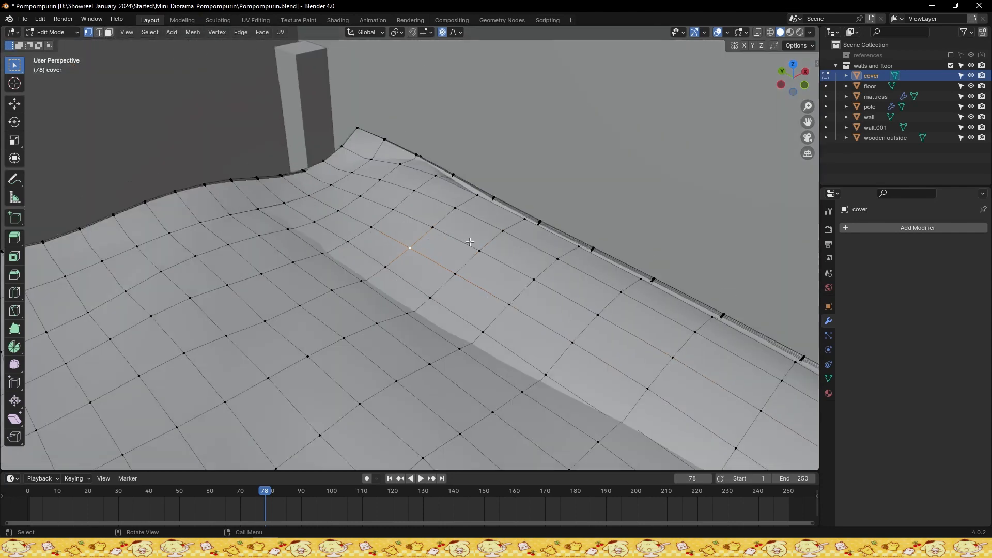
{"action": "middle_click_drag", "start_coordinate": [470, 242], "coordinate": [493, 220]}
{"action": "key", "text": "g"}
{"action": "key", "text": "z"}
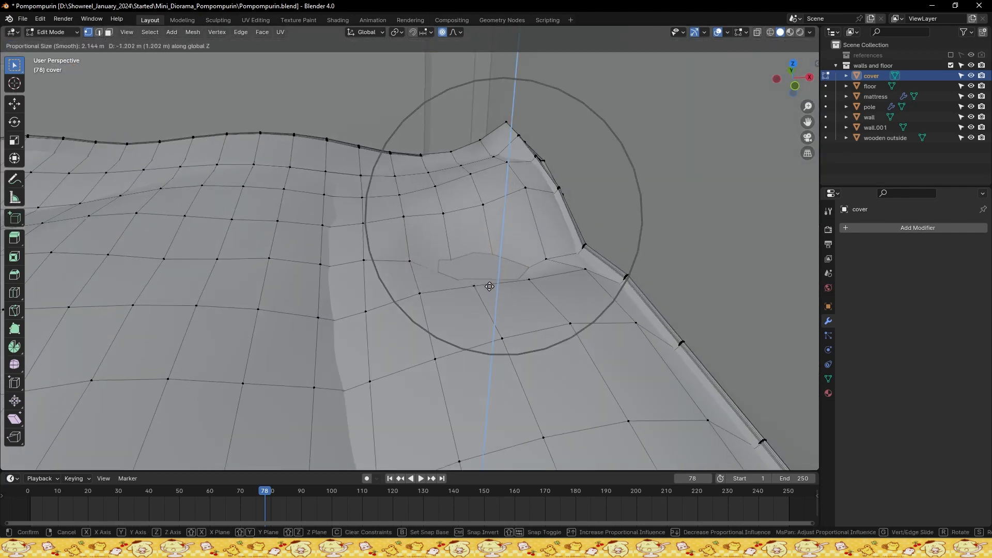
{"action": "left_click", "coordinate": [496, 265]}
Lower two neighbouring vertices by the cover's wall-side head-end corner along Z with a 1.21 m proportional size
{"action": "left_click", "coordinate": [469, 174]}
{"action": "key", "text": "g"}
{"action": "key", "text": "z"}
{"action": "scroll", "coordinate": [503, 200], "scroll_direction": "up", "scroll_amount": 6}
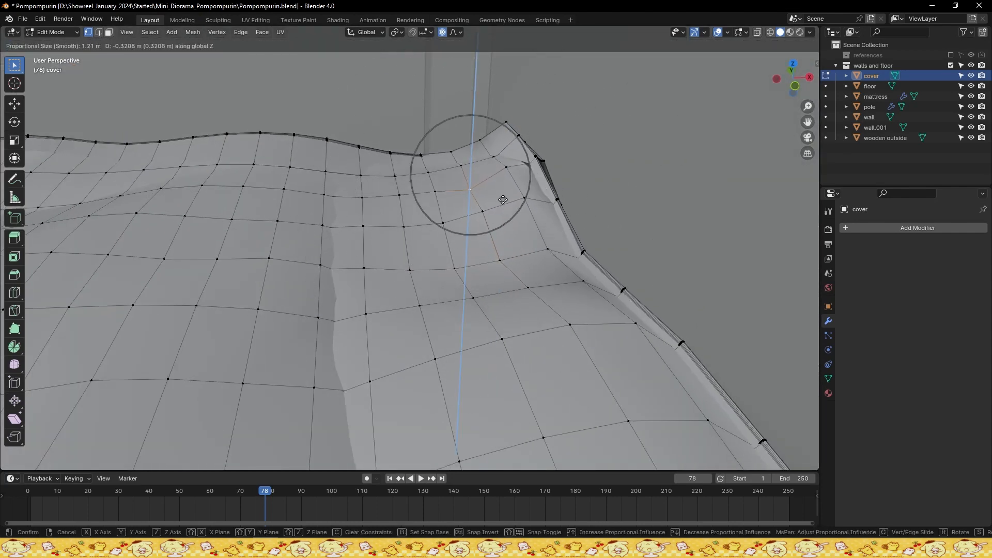
{"action": "left_click", "coordinate": [502, 203]}
{"action": "left_click", "coordinate": [517, 173]}
{"action": "key", "text": "g"}
{"action": "key", "text": "z"}
{"action": "left_click", "coordinate": [519, 195]}
Raise a vertex on the cover's wall-side edge near the head-end corner along Z
{"action": "scroll", "coordinate": [537, 170], "scroll_direction": "up", "scroll_amount": 1}
{"action": "middle_click_drag", "start_coordinate": [548, 160], "coordinate": [500, 242]}
{"action": "key", "text": "Tab"}
{"action": "key", "text": "Tab"}
{"action": "left_click", "coordinate": [424, 241]}
{"action": "key", "text": "g"}
{"action": "key", "text": "z"}
{"action": "left_click", "coordinate": [458, 213]}
Shift a vertex near the wall-side head-end corner along X, and save the file
{"action": "left_click", "coordinate": [435, 222]}
{"action": "key", "text": "g"}
{"action": "key", "text": "x"}
{"action": "left_click", "coordinate": [450, 236]}
{"action": "key", "text": "Tab"}
{"action": "key", "text": "ctrl+s"}
{"action": "key", "text": "Tab"}
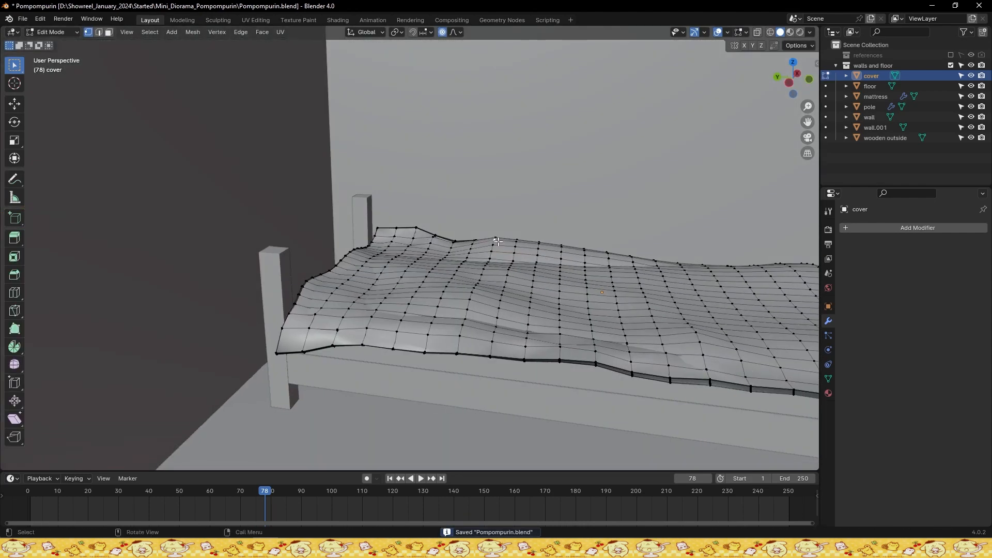
Lower a vertex beside the wall-side edge by about 0.49 m along Z with a 2.594 m proportional size
{"action": "key", "text": "KP_Decimal"}
{"action": "scroll", "coordinate": [497, 248], "scroll_direction": "down", "scroll_amount": 13}
{"action": "key", "text": "g"}
{"action": "key", "text": "z"}
{"action": "left_click", "coordinate": [493, 238]}
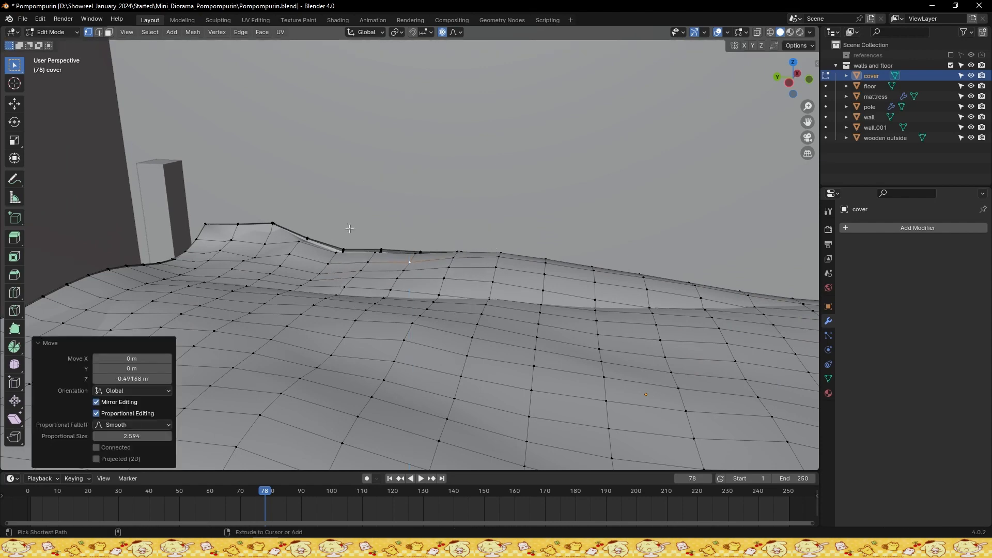
Lower another vertex farther along the wall-side edge toward the foot end along Z
{"action": "left_click", "coordinate": [242, 224]}
{"action": "scroll", "coordinate": [376, 232], "scroll_direction": "down", "scroll_amount": 2}
{"action": "middle_click_drag", "start_coordinate": [464, 253], "coordinate": [394, 237], "text": "shift"}
{"action": "left_click", "coordinate": [394, 237]}
{"action": "key", "text": "g"}
{"action": "key", "text": "z"}
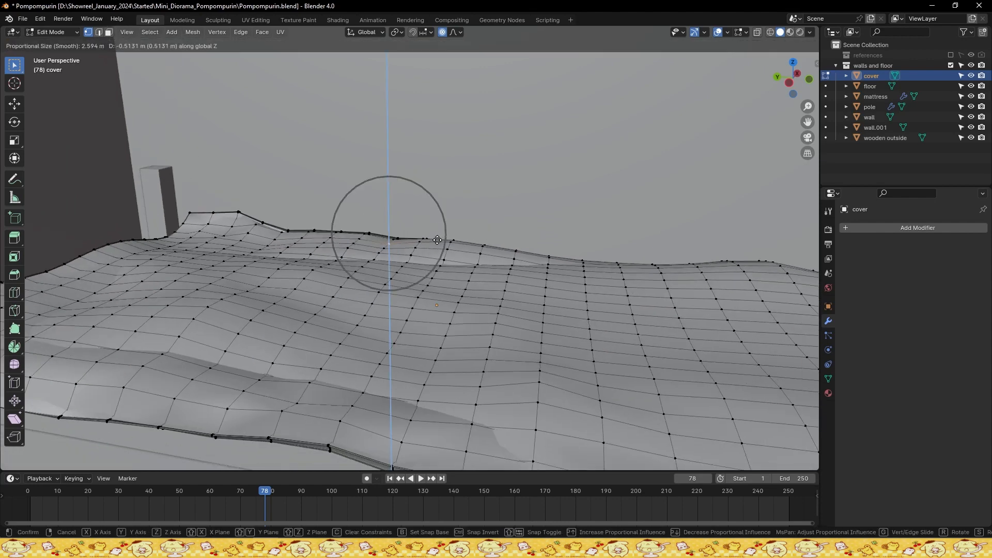
{"action": "left_click", "coordinate": [394, 249]}
Lower a vertex near the wall-side foot-end pole by about 0.29 m along Z, and save the file
{"action": "scroll", "coordinate": [408, 253], "scroll_direction": "down", "scroll_amount": 3}
{"action": "middle_click_drag", "start_coordinate": [522, 292], "coordinate": [456, 266], "text": "shift"}
{"action": "scroll", "coordinate": [484, 258], "scroll_direction": "up", "scroll_amount": 4}
{"action": "left_click", "coordinate": [593, 207]}
{"action": "key", "text": "g"}
{"action": "key", "text": "z"}
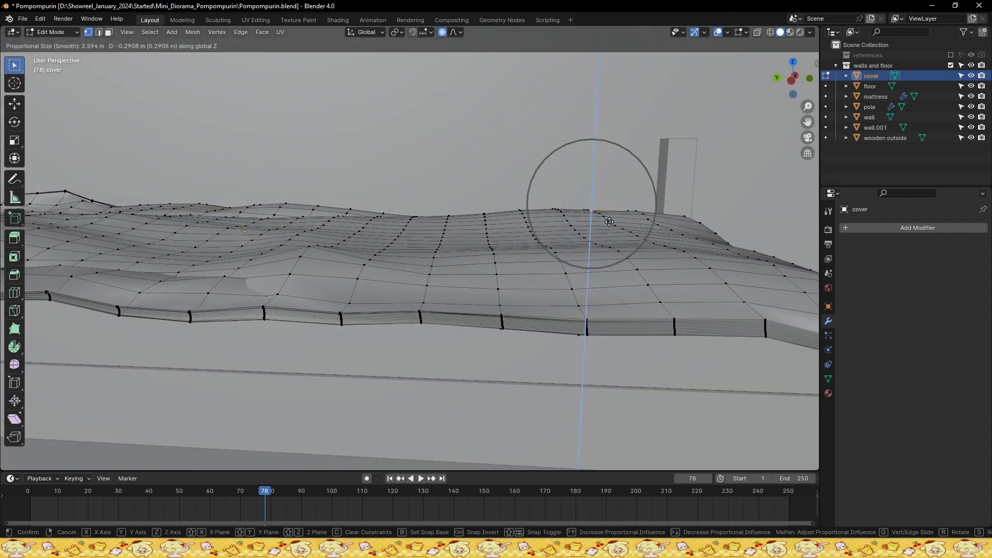
{"action": "left_click", "coordinate": [609, 227]}
{"action": "scroll", "coordinate": [610, 228], "scroll_direction": "up", "scroll_amount": 4}
{"action": "key", "text": "KP_Decimal"}
{"action": "middle_click_drag", "start_coordinate": [594, 224], "coordinate": [439, 243]}
{"action": "scroll", "coordinate": [440, 243], "scroll_direction": "down", "scroll_amount": 3}
{"action": "key", "text": "ctrl+s"}
Lower the same vertex near the foot-end edge a further 0.34 m or so along Z
{"action": "scroll", "coordinate": [442, 243], "scroll_direction": "down", "scroll_amount": 6}
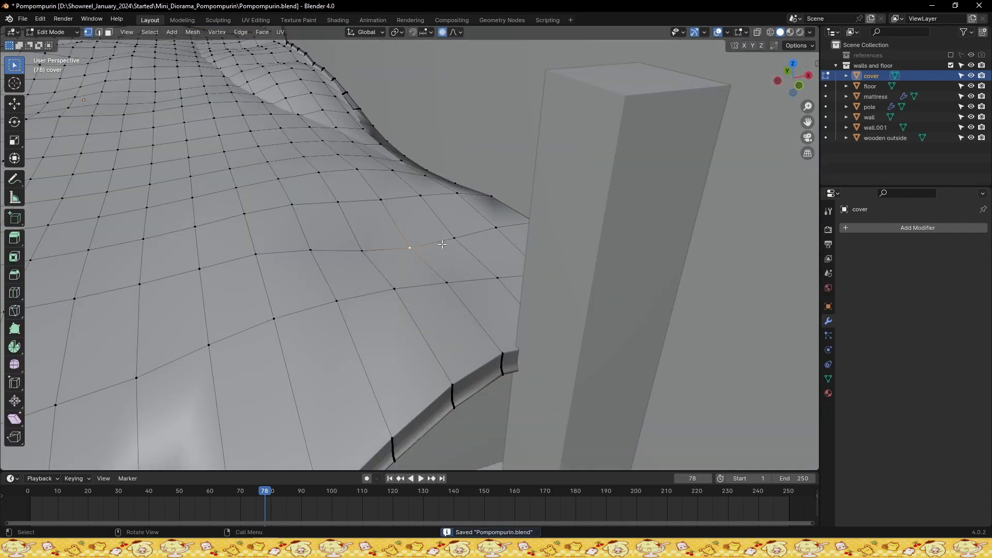
{"action": "middle_click_drag", "start_coordinate": [362, 240], "coordinate": [422, 215]}
{"action": "key", "text": "g"}
{"action": "key", "text": "z"}
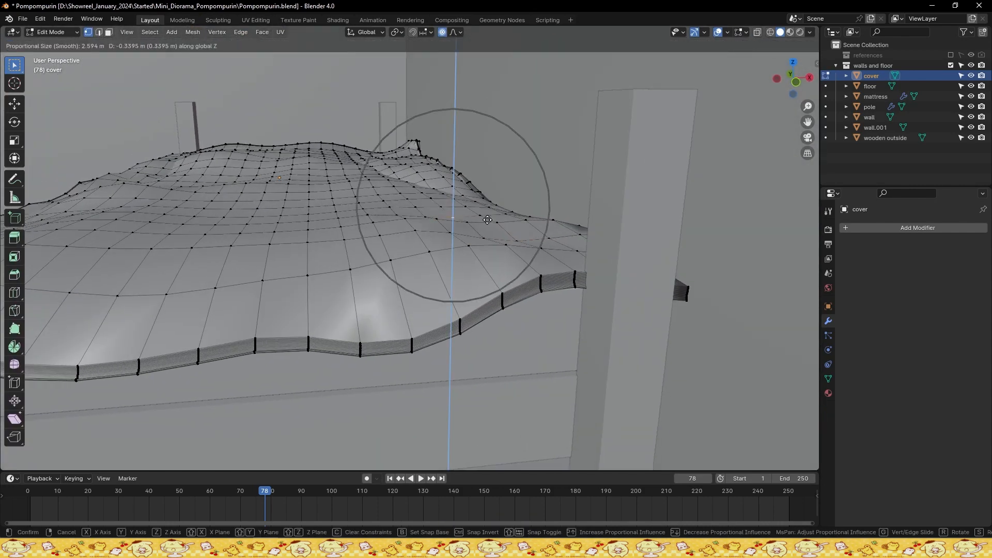
{"action": "left_click", "coordinate": [488, 224]}
Lower the cover's surface near the middle of the foot-end edge along Z with a 1.464 m proportional size, and save the file
{"action": "left_click", "coordinate": [408, 220]}
{"action": "key", "text": "g"}
{"action": "scroll", "coordinate": [445, 212], "scroll_direction": "up", "scroll_amount": 3}
{"action": "scroll", "coordinate": [444, 223], "scroll_direction": "down", "scroll_amount": 8}
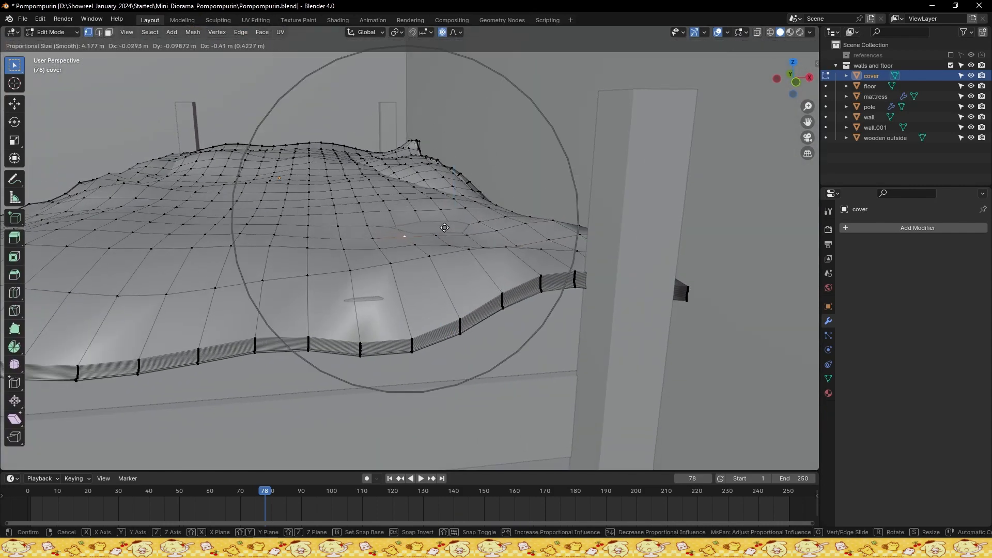
{"action": "scroll", "coordinate": [444, 228], "scroll_direction": "up", "scroll_amount": 6}
{"action": "key", "text": "z"}
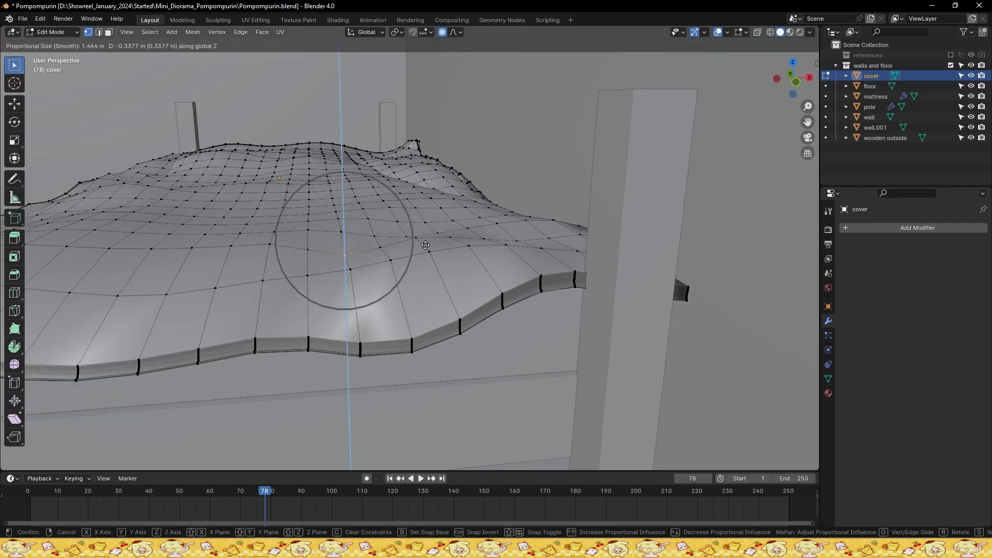
{"action": "left_click", "coordinate": [426, 246]}
{"action": "key", "text": "ctrl+s"}
Return to Object Mode, add a Subdivision Surface modifier to the cover, and apply it
{"action": "scroll", "coordinate": [425, 245], "scroll_direction": "down", "scroll_amount": 3}
{"action": "middle_click_drag", "start_coordinate": [362, 228], "coordinate": [472, 253]}
{"action": "scroll", "coordinate": [439, 248], "scroll_direction": "up", "scroll_amount": 3}
{"action": "scroll", "coordinate": [408, 235], "scroll_direction": "down", "scroll_amount": 5}
{"action": "key", "text": "Tab"}
{"action": "scroll", "coordinate": [408, 234], "scroll_direction": "up", "scroll_amount": 4}
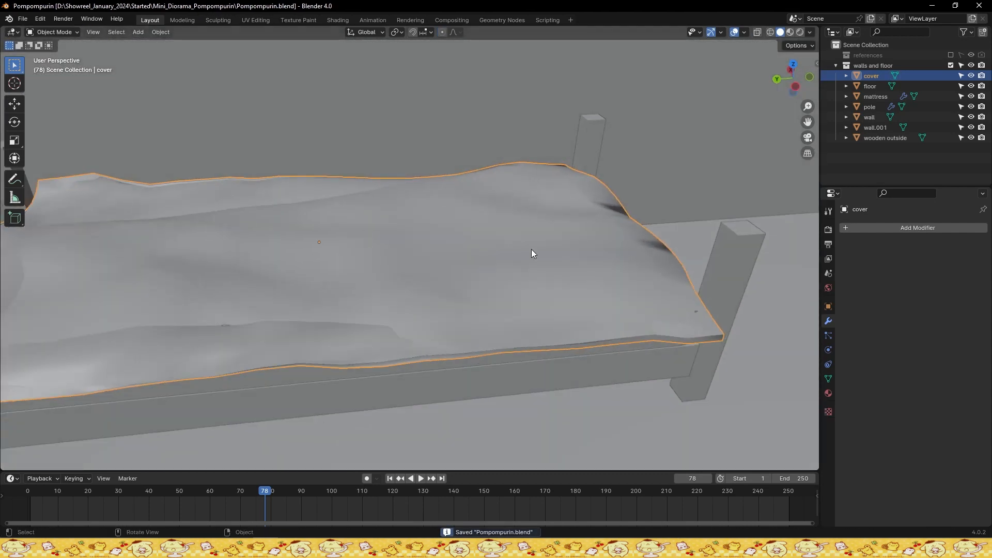
{"action": "left_click", "coordinate": [889, 227]}
{"action": "key", "text": "space"}
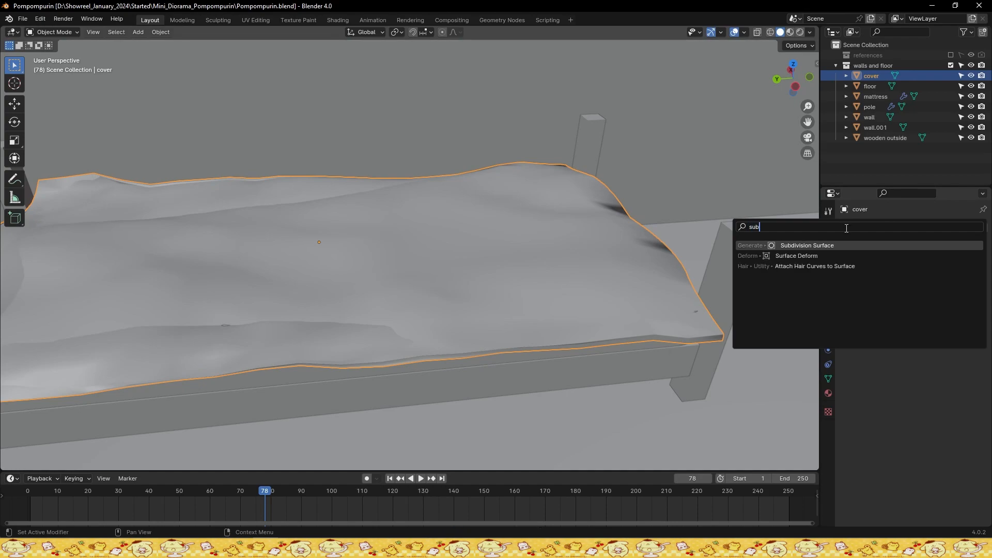
{"action": "key", "text": "Return"}
{"action": "left_click", "coordinate": [956, 245]}
{"action": "left_click", "coordinate": [941, 256]}
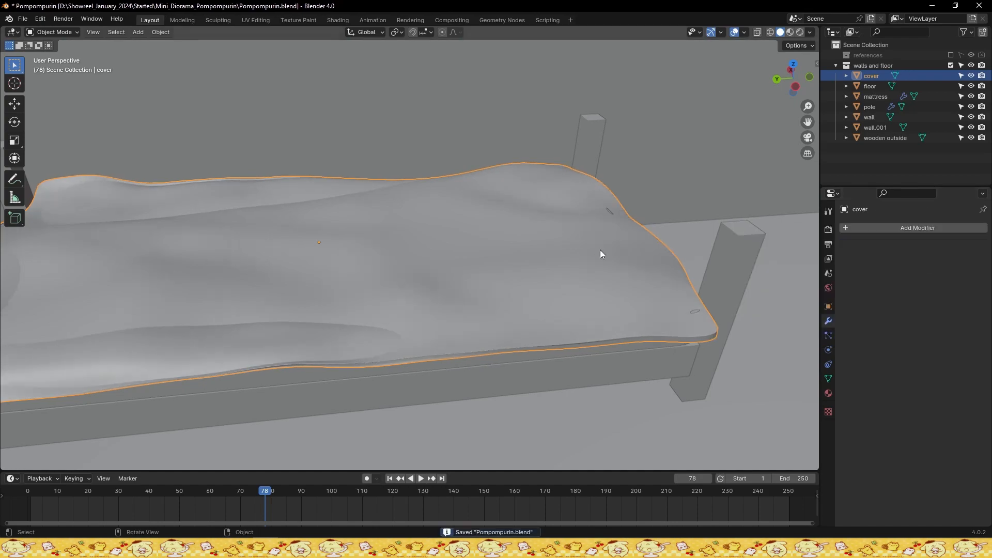
Clear the mesh selection, adjust the cover's foot-end front corner along Z with proportional editing, and return to Object Mode
{"action": "key", "text": "Tab"}
{"action": "mouse_move", "coordinate": [600, 250]}
{"action": "middle_mouse_down"}
{"action": "mouse_move", "coordinate": [579, 276]}
{"action": "mouse_move", "coordinate": [618, 257]}
{"action": "middle_mouse_up"}
{"action": "key", "text": "alt+a"}
{"action": "key", "text": "Tab"}
{"action": "key", "text": "Tab"}
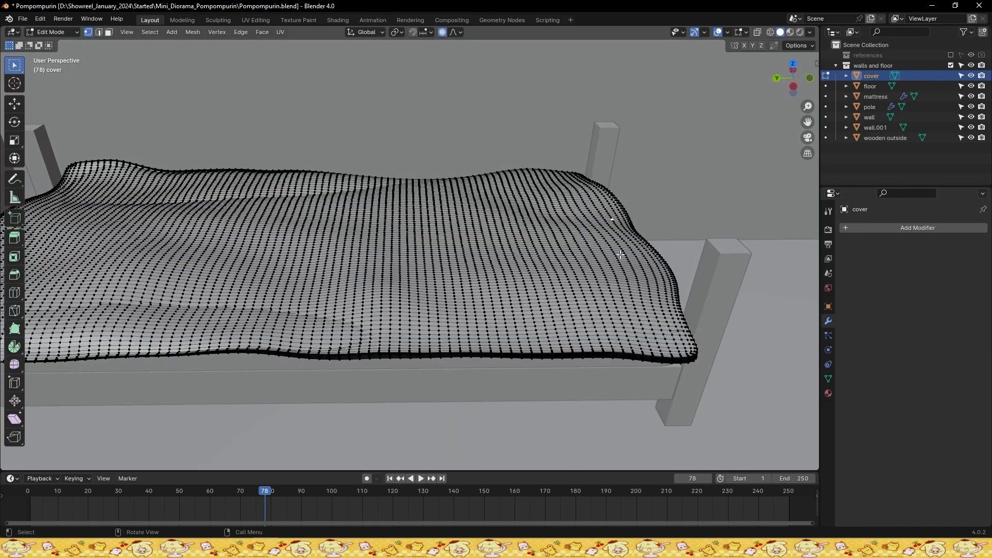
{"action": "key", "text": "Tab"}
{"action": "key", "text": "Tab"}
{"action": "left_click", "coordinate": [699, 335]}
{"action": "key", "text": "g"}
{"action": "key", "text": "z"}
{"action": "left_click", "coordinate": [702, 332]}
{"action": "key", "text": "Tab"}
{"action": "scroll", "coordinate": [517, 289], "scroll_direction": "down", "scroll_amount": 1}
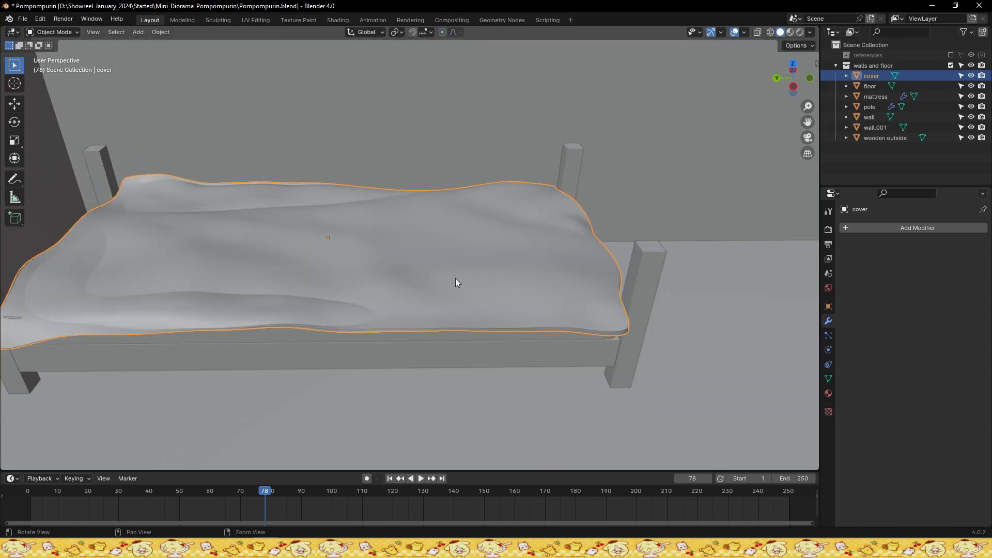
Adjust a vertex on the cover's surface along Z with proportional editing, and return to Object Mode
{"action": "middle_click_drag", "start_coordinate": [454, 278], "coordinate": [412, 290]}
{"action": "scroll", "coordinate": [409, 279], "scroll_direction": "up", "scroll_amount": 4}
{"action": "middle_click_drag", "start_coordinate": [361, 269], "coordinate": [404, 231], "text": "shift"}
{"action": "key", "text": "Tab"}
{"action": "left_click", "coordinate": [303, 188]}
{"action": "middle_click_drag", "start_coordinate": [303, 188], "coordinate": [499, 221]}
{"action": "key", "text": "g"}
{"action": "key", "text": "z"}
{"action": "left_click", "coordinate": [358, 171]}
{"action": "key", "text": "Tab"}
Lower another vertex on the cover slightly along Z with proportional editing
{"action": "scroll", "coordinate": [372, 160], "scroll_direction": "down", "scroll_amount": 3}
{"action": "key", "text": "Tab"}
{"action": "key", "text": "Tab"}
{"action": "key", "text": "Tab"}
{"action": "left_click", "coordinate": [427, 200]}
{"action": "key", "text": "g"}
{"action": "key", "text": "z"}
{"action": "left_click", "coordinate": [445, 206]}
{"action": "key", "text": "Tab"}
Raise a third vertex on the cover along Z with proportional editing, return to Object Mode, and save the file
{"action": "key", "text": "Tab"}
{"action": "scroll", "coordinate": [504, 237], "scroll_direction": "up", "scroll_amount": 3}
{"action": "left_click", "coordinate": [472, 239]}
{"action": "key", "text": "g"}
{"action": "key", "text": "z"}
{"action": "left_click", "coordinate": [458, 206]}
{"action": "key", "text": "Tab"}
{"action": "scroll", "coordinate": [465, 200], "scroll_direction": "down", "scroll_amount": 5}
{"action": "scroll", "coordinate": [499, 221], "scroll_direction": "down", "scroll_amount": 4}
{"action": "key", "text": "ctrl+s"}
{"action": "scroll", "coordinate": [499, 222], "scroll_direction": "up", "scroll_amount": 6}
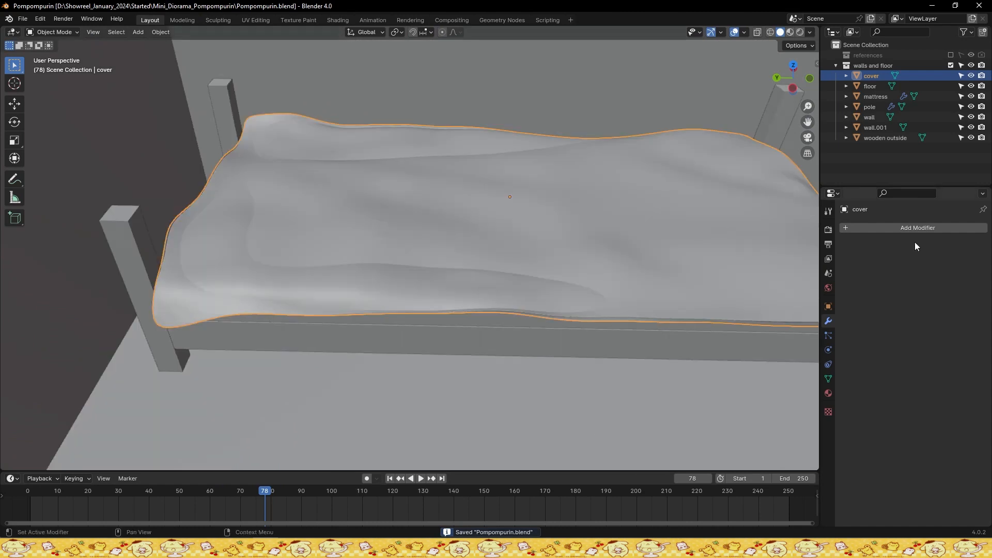
Try a Remesh modifier on the cover in Smooth mode with octree depth 12, remove the modifier, and save the file
{"action": "left_click", "coordinate": [912, 229]}
{"action": "type", "text": "re"}
{"action": "key", "text": "Return"}
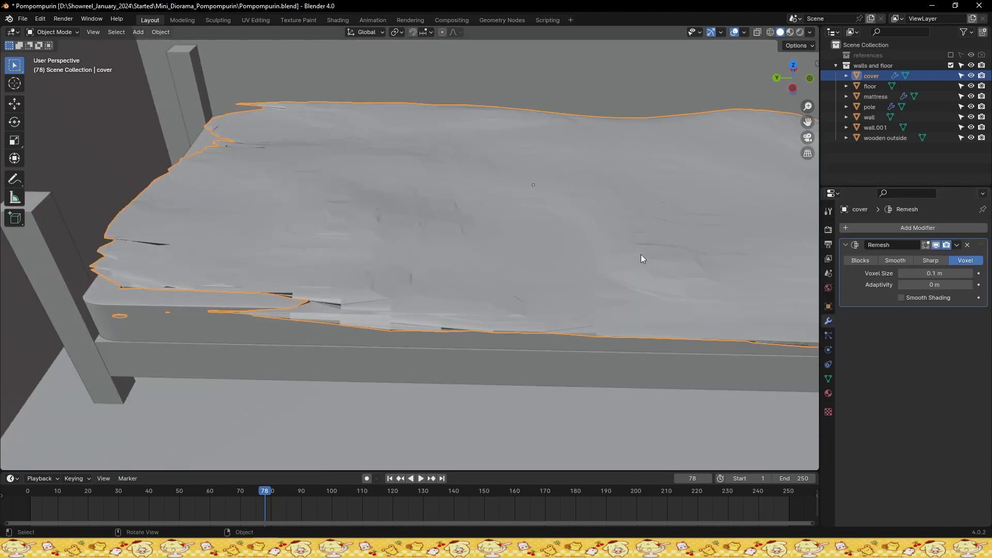
{"action": "left_click", "coordinate": [895, 260]}
{"action": "left_click_drag", "start_coordinate": [924, 273], "coordinate": [956, 273]}
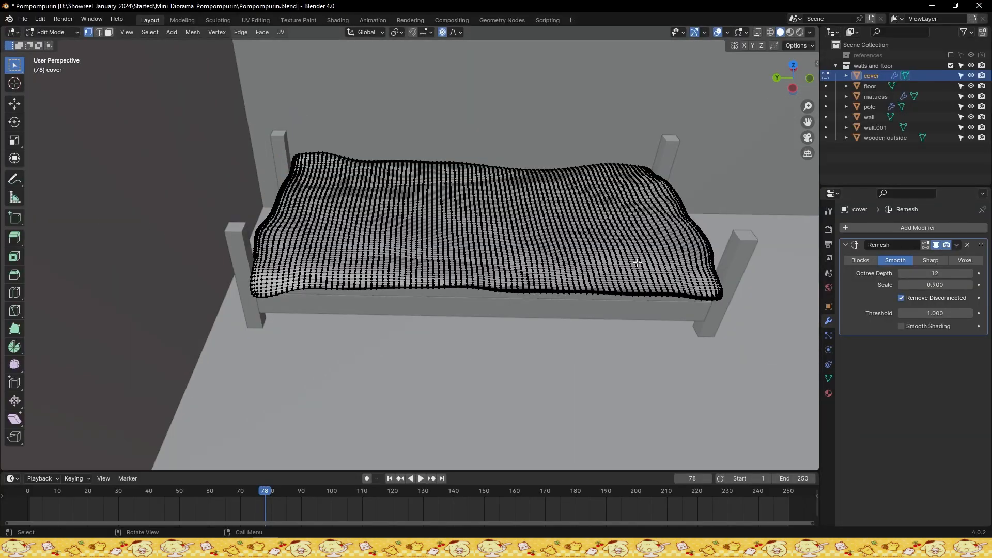
{"action": "scroll", "coordinate": [638, 263], "scroll_direction": "up", "scroll_amount": 3}
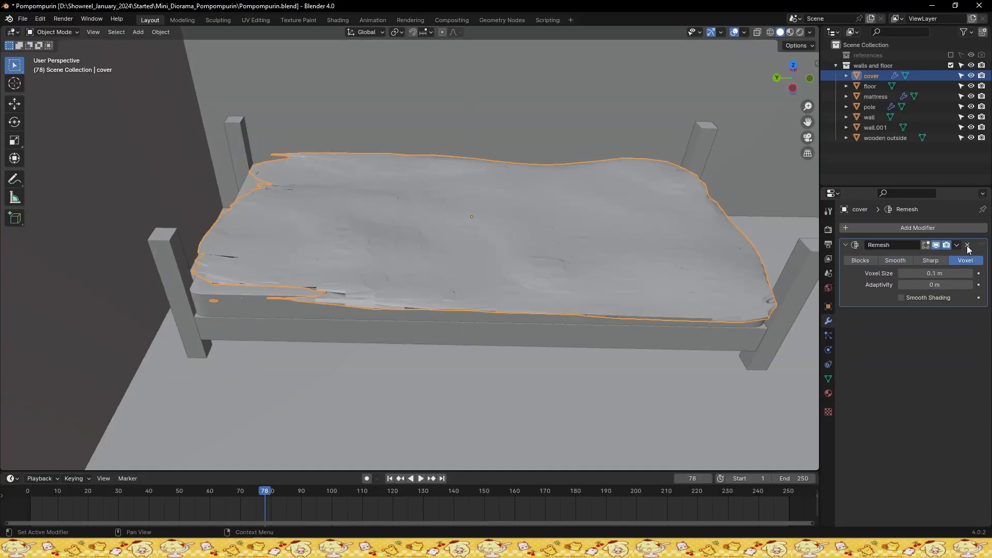
{"action": "left_click", "coordinate": [966, 245]}
{"action": "scroll", "coordinate": [549, 293], "scroll_direction": "down", "scroll_amount": 4}
{"action": "key", "text": "ctrl+s"}
Create a new collection in the scene, name it bed, and save the file
{"action": "left_click_drag", "start_coordinate": [512, 281], "coordinate": [538, 275], "text": "alt"}
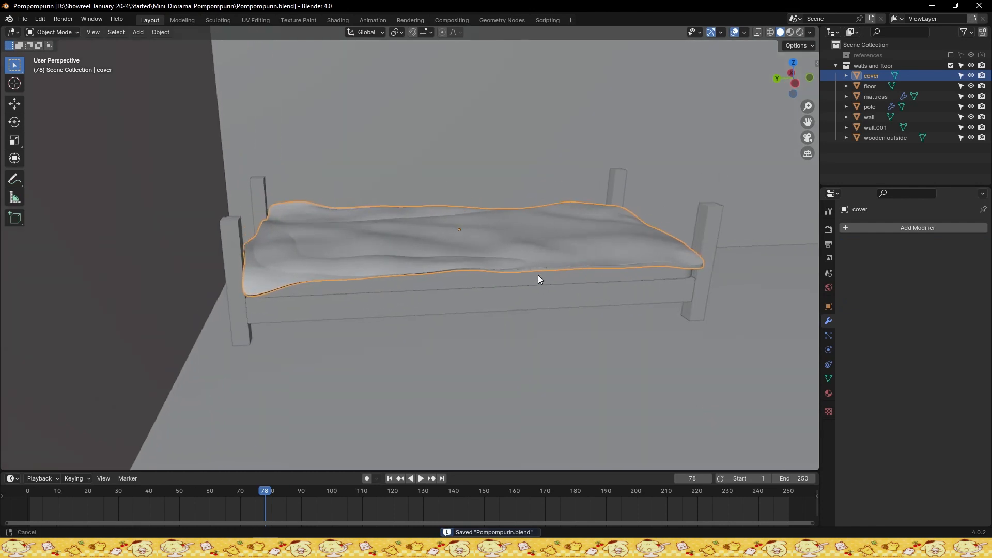
{"action": "scroll", "coordinate": [460, 284], "scroll_direction": "down", "scroll_amount": 2}
{"action": "scroll", "coordinate": [520, 278], "scroll_direction": "down", "scroll_amount": 5}
{"action": "key", "text": "KP_1"}
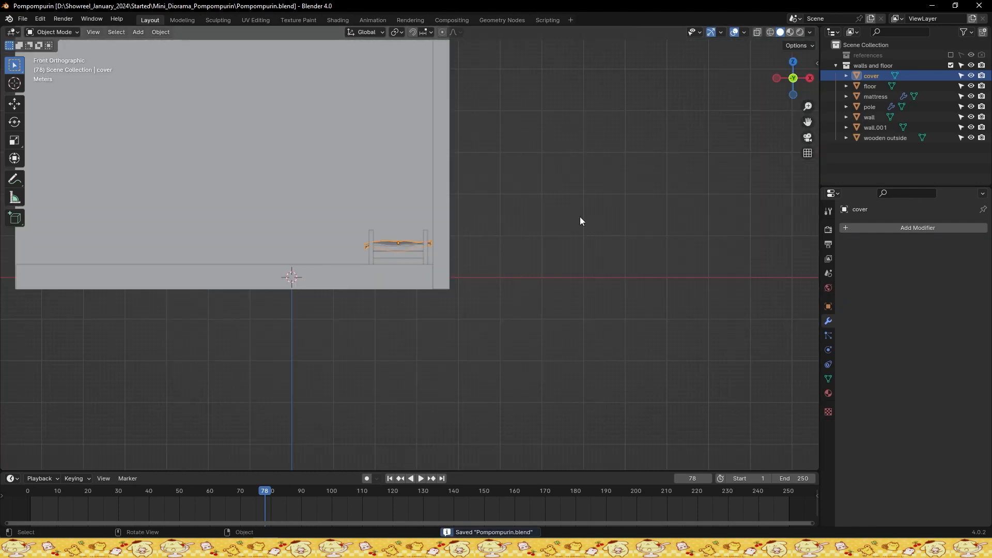
{"action": "left_click", "coordinate": [835, 67]}
{"action": "left_click", "coordinate": [836, 66]}
{"action": "left_click", "coordinate": [876, 163]}
{"action": "right_click", "coordinate": [874, 163]}
{"action": "left_click", "coordinate": [874, 163]}
{"action": "double_click", "coordinate": [875, 149]}
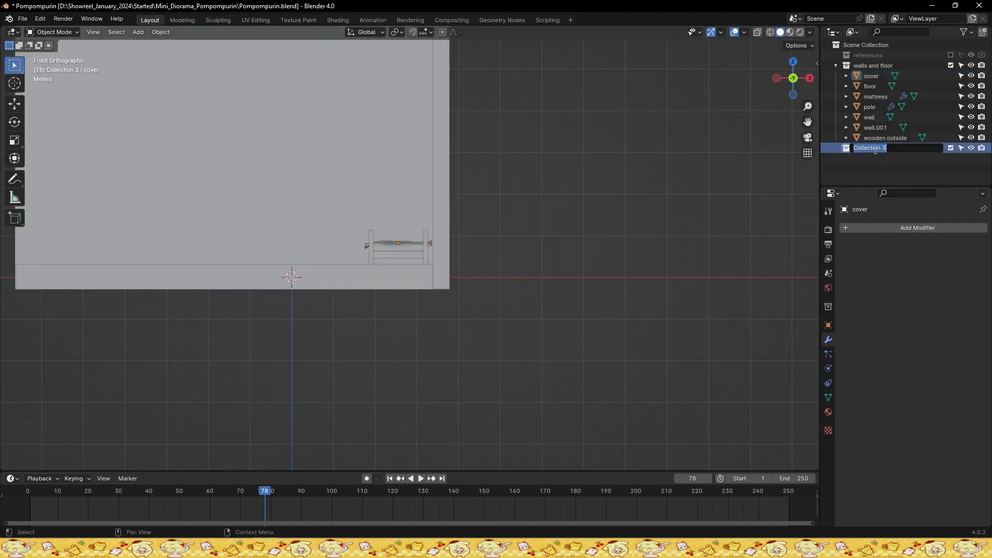
{"action": "type", "text": "bed"}
{"action": "key", "text": "Return"}
{"action": "key", "text": "ctrl+s"}
Move the cover, the wooden outside frame and the poles into the bed collection
{"action": "middle_click_drag", "start_coordinate": [364, 274], "coordinate": [439, 298]}
{"action": "scroll", "coordinate": [439, 298], "scroll_direction": "up", "scroll_amount": 3}
{"action": "scroll", "coordinate": [437, 298], "scroll_direction": "up", "scroll_amount": 3}
{"action": "left_click", "coordinate": [397, 298]}
{"action": "left_click", "coordinate": [410, 281], "text": "shift"}
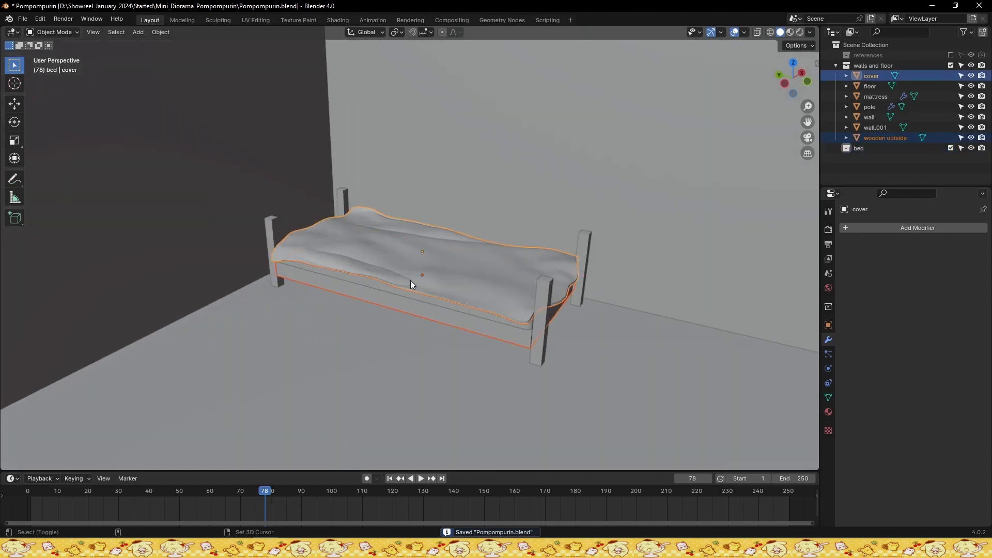
{"action": "left_click", "coordinate": [575, 269], "text": "shift"}
{"action": "right_click", "coordinate": [621, 352]}
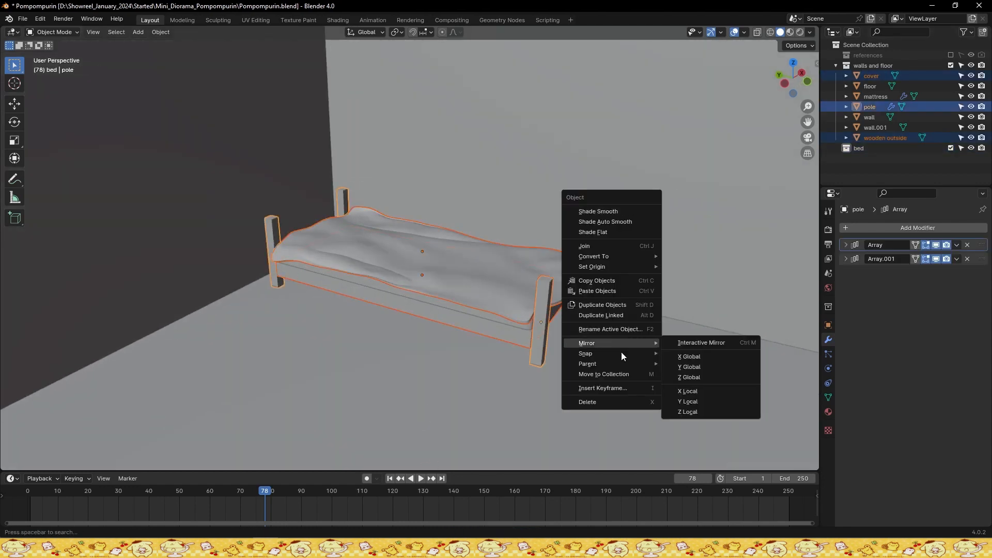
{"action": "left_click", "coordinate": [613, 374]}
{"action": "left_click", "coordinate": [584, 419]}
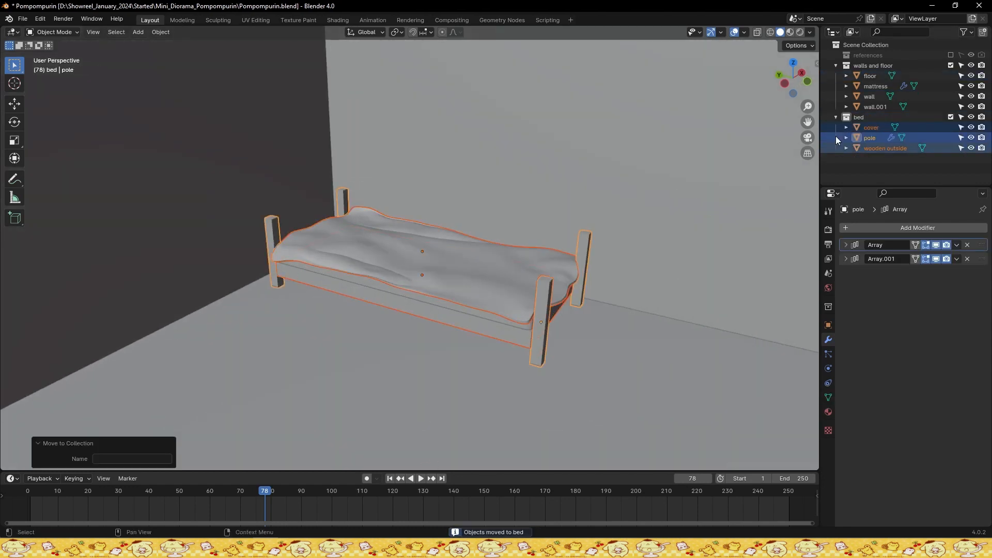
Collapse the bed collection, save the file, and move the mattress into that collection as well
{"action": "left_click", "coordinate": [835, 117]}
{"action": "key", "text": "ctrl+s"}
{"action": "left_click", "coordinate": [876, 86]}
{"action": "left_click_drag", "start_coordinate": [876, 86], "coordinate": [865, 117]}
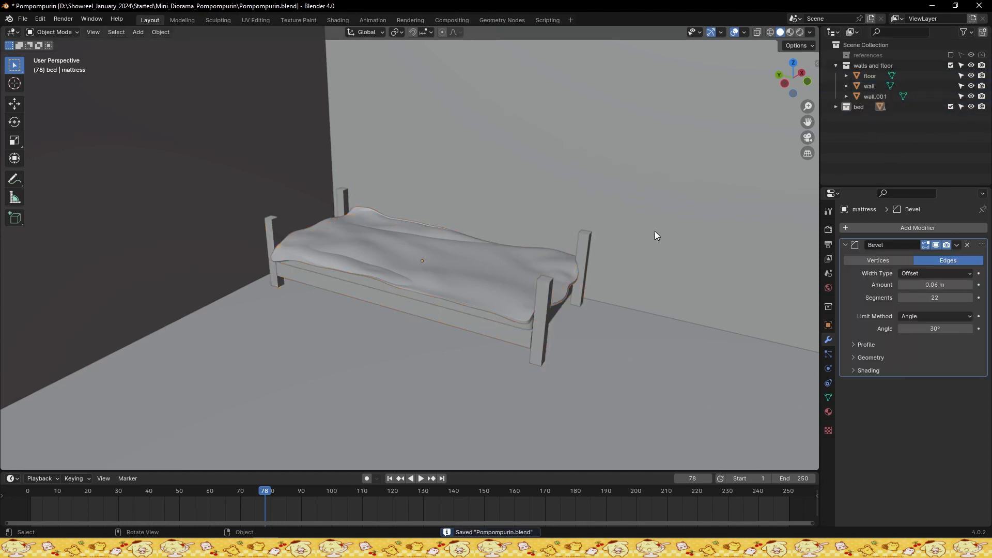
{"action": "scroll", "coordinate": [547, 235], "scroll_direction": "down", "scroll_amount": 5}
Exclude the bed and walls and floor collections, enable the references collection, frame the Pompompurin image from the front, and save
{"action": "left_click", "coordinate": [951, 106]}
{"action": "left_click", "coordinate": [951, 66]}
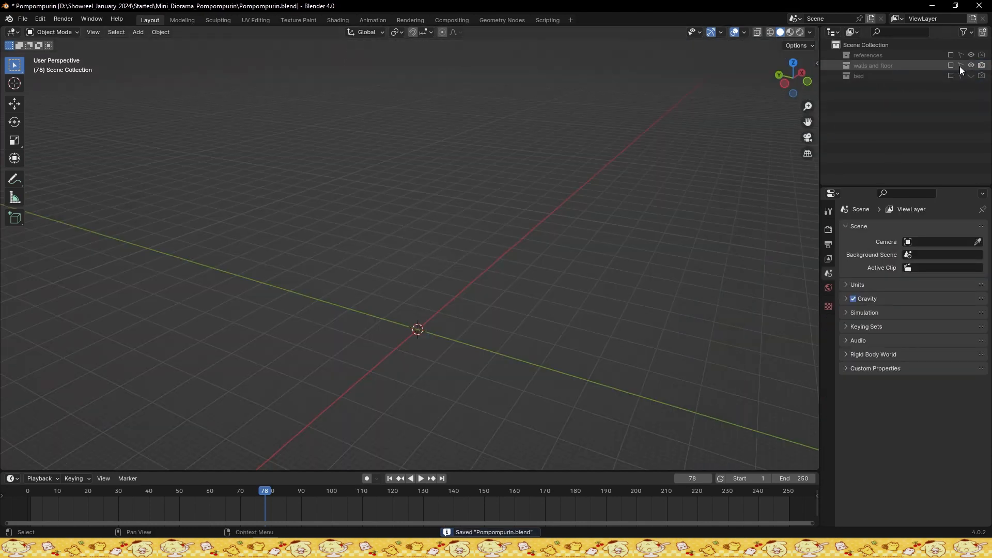
{"action": "left_click", "coordinate": [982, 56]}
{"action": "left_click", "coordinate": [443, 314]}
{"action": "key", "text": "KP_Decimal"}
{"action": "key", "text": "KP_1"}
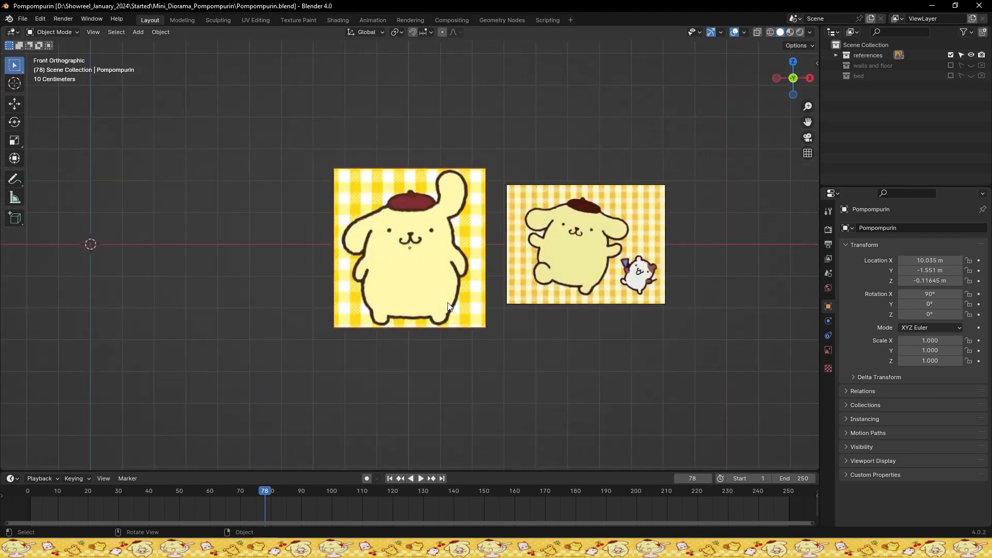
{"action": "key", "text": "ctrl+s"}
Add a 2 m plane at the world origin, turn it upright to face the front view, and save the file
{"action": "scroll", "coordinate": [398, 250], "scroll_direction": "down", "scroll_amount": 2}
{"action": "scroll", "coordinate": [553, 252], "scroll_direction": "up", "scroll_amount": 4}
{"action": "left_click", "coordinate": [532, 253]}
{"action": "scroll", "coordinate": [548, 252], "scroll_direction": "up", "scroll_amount": 2}
{"action": "scroll", "coordinate": [583, 249], "scroll_direction": "down", "scroll_amount": 1}
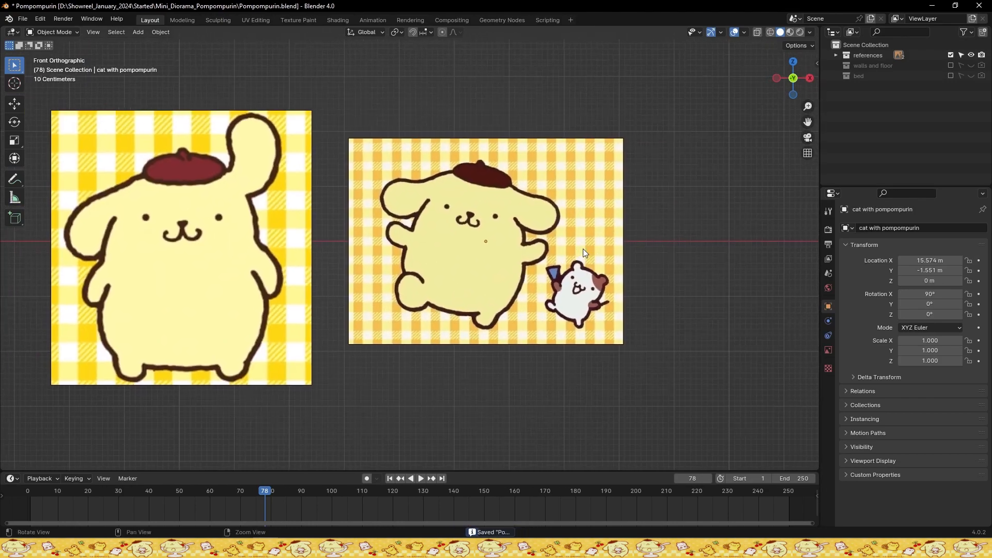
{"action": "scroll", "coordinate": [502, 246], "scroll_direction": "up", "scroll_amount": 1}
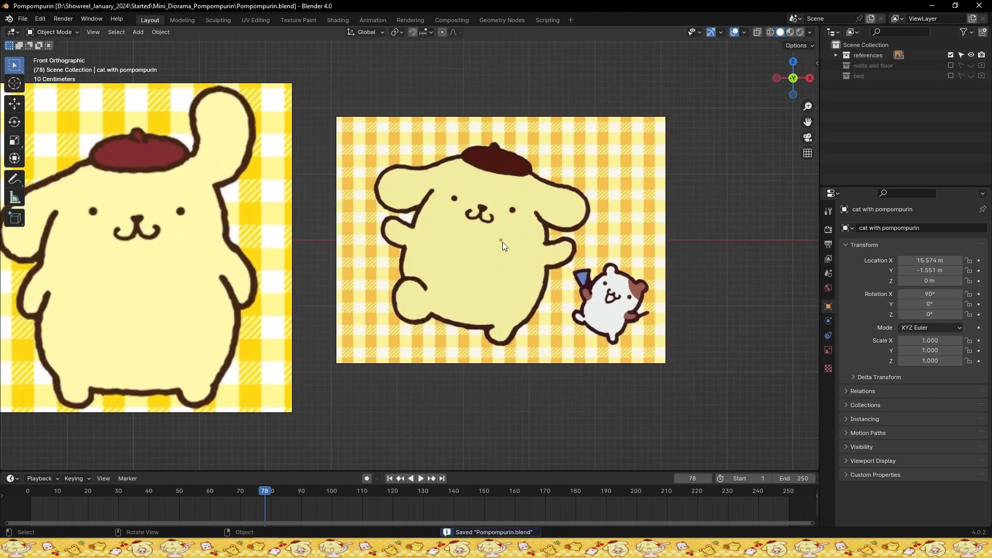
{"action": "key", "text": "shift+a"}
{"action": "left_click", "coordinate": [578, 245]}
{"action": "scroll", "coordinate": [406, 261], "scroll_direction": "down", "scroll_amount": 4}
{"action": "scroll", "coordinate": [406, 260], "scroll_direction": "down", "scroll_amount": 2}
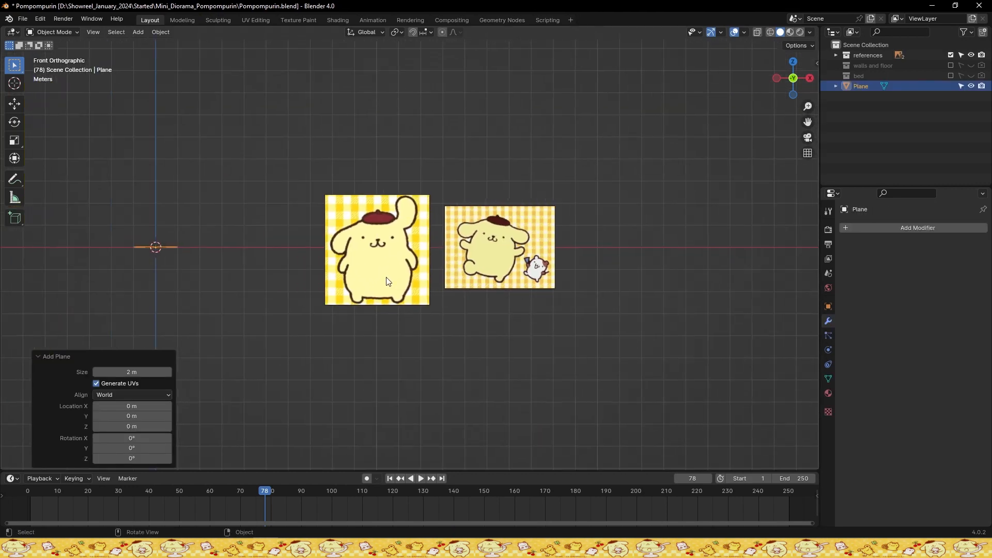
{"action": "type", "text": "0"}
{"action": "key", "text": "Return"}
{"action": "key", "text": "ctrl+s"}
Move the cat with pompompurin reference image about -15.4 m along X to the plane at the origin
{"action": "left_click", "coordinate": [532, 264]}
{"action": "key", "text": "g"}
{"action": "key", "text": "x"}
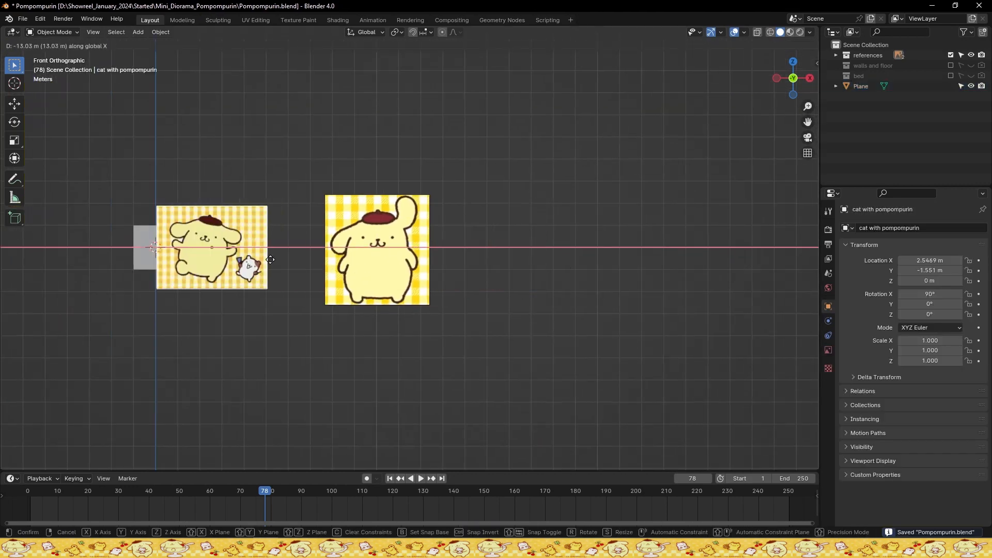
{"action": "left_click", "coordinate": [224, 243]}
{"action": "scroll", "coordinate": [311, 236], "scroll_direction": "down", "scroll_amount": 1}
Move the cat with pompompurin image along Y to behind the plane, return to the front view, and save the file
{"action": "middle_click_drag", "start_coordinate": [312, 236], "coordinate": [290, 235]}
{"action": "key", "text": "g"}
{"action": "key", "text": "y"}
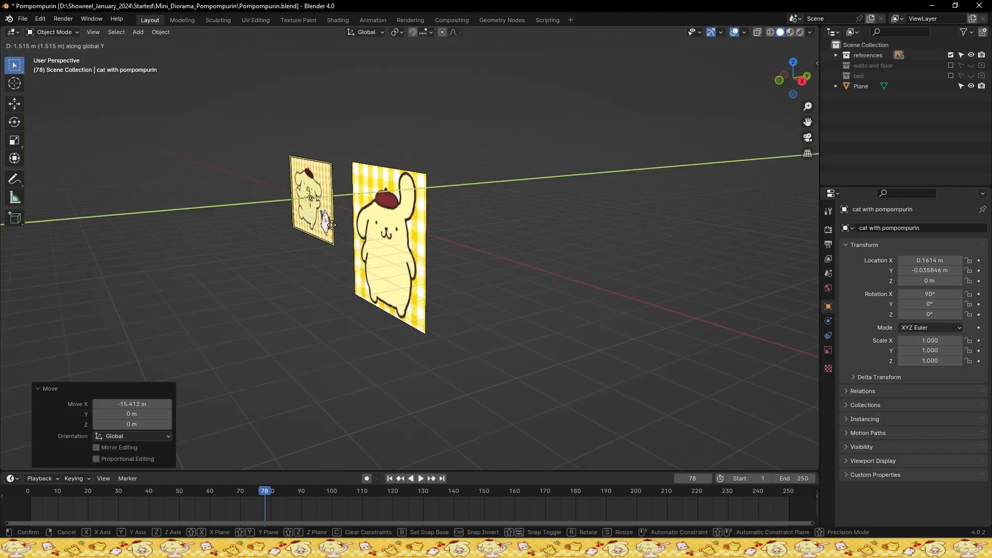
{"action": "left_click", "coordinate": [327, 223]}
{"action": "key", "text": "KP_Decimal"}
{"action": "key", "text": "KP_1"}
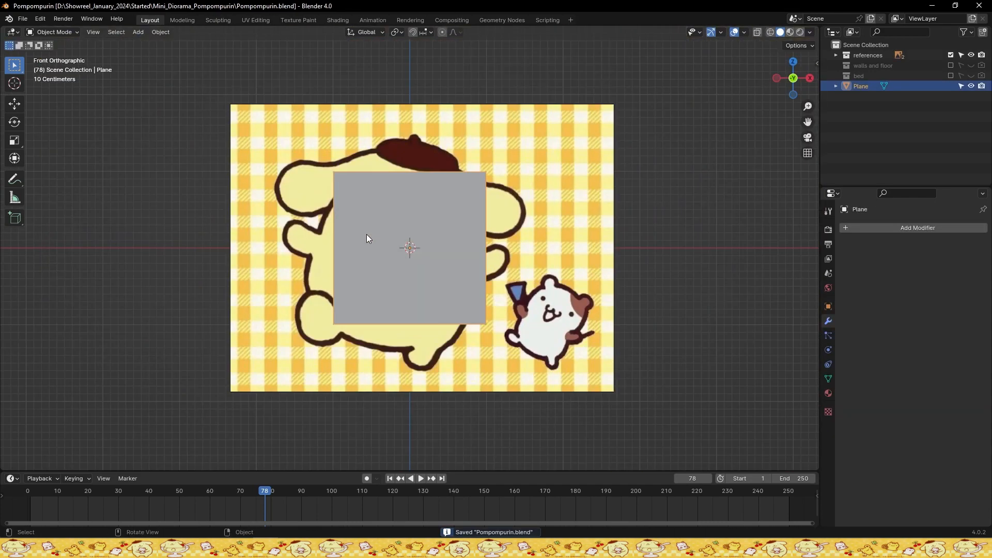
{"action": "key", "text": "ctrl+s"}
Lower the opacity of the cat with pompompurin image to 0.268, select the plane, and save the file
{"action": "left_click", "coordinate": [828, 350]}
{"action": "left_click_drag", "start_coordinate": [933, 348], "coordinate": [890, 348]}
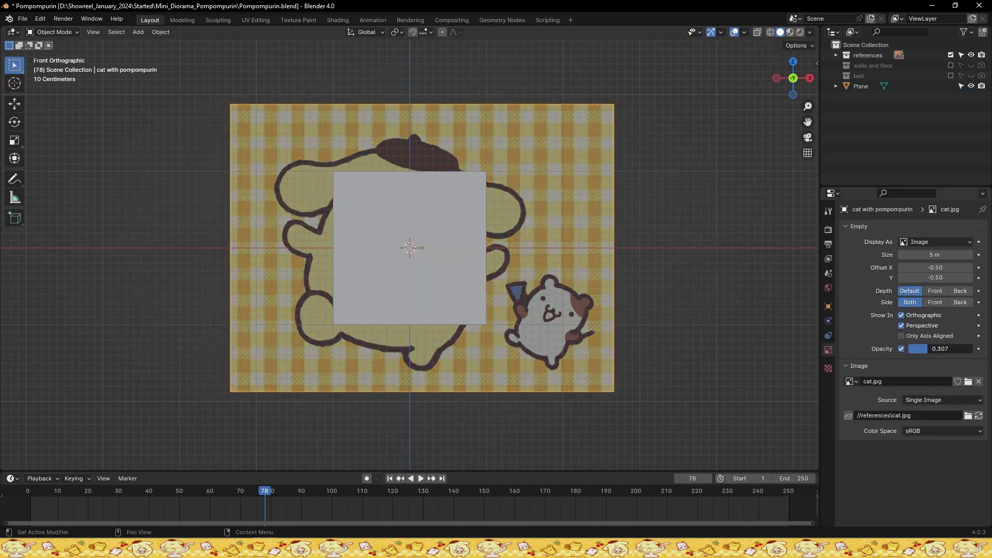
{"action": "left_click", "coordinate": [471, 252]}
{"action": "scroll", "coordinate": [473, 252], "scroll_direction": "up", "scroll_amount": 2}
{"action": "middle_click_drag", "start_coordinate": [473, 252], "coordinate": [486, 249], "text": "shift"}
{"action": "scroll", "coordinate": [486, 248], "scroll_direction": "up", "scroll_amount": 1}
{"action": "key", "text": "ctrl+s"}
Switch the viewport to wireframe shading so the reference image shows through the plane
{"action": "left_click", "coordinate": [770, 34]}
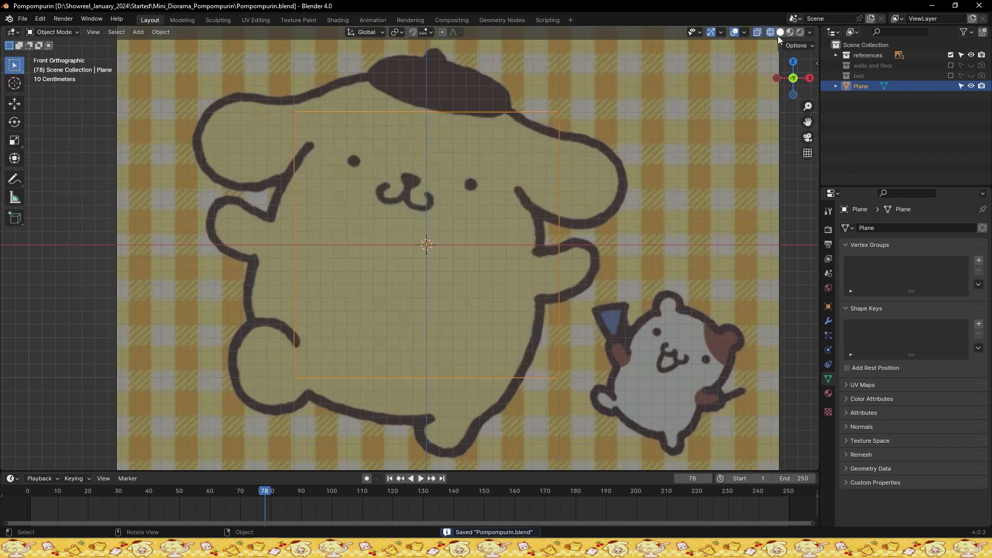
{"action": "left_click", "coordinate": [778, 34]}
{"action": "left_click", "coordinate": [769, 35]}
{"action": "scroll", "coordinate": [503, 166], "scroll_direction": "down", "scroll_amount": 1}
Delete the two left corner vertices of the plane in Edit Mode, and save the file
{"action": "left_click", "coordinate": [534, 187]}
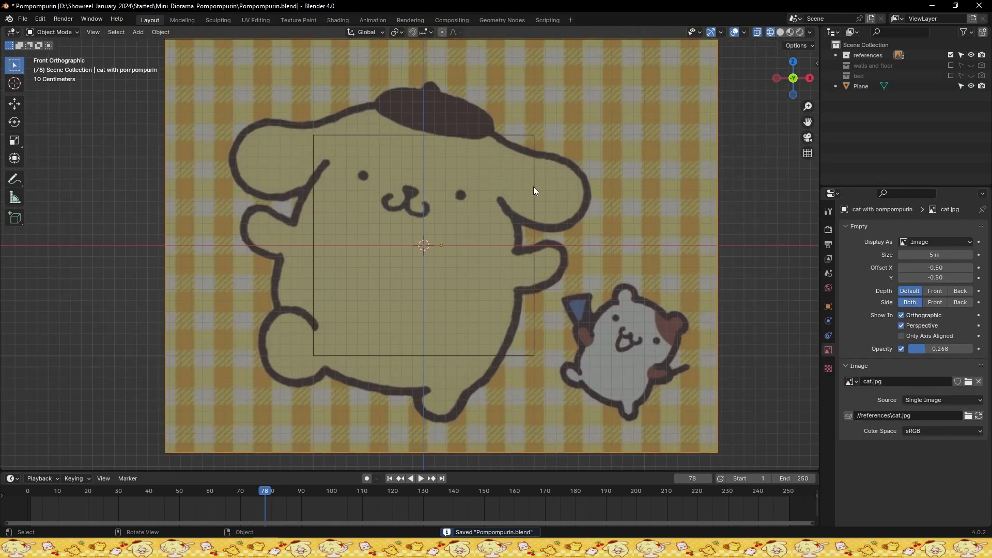
{"action": "left_click", "coordinate": [533, 187]}
{"action": "key", "text": "Tab"}
{"action": "left_click", "coordinate": [313, 136]}
{"action": "key", "text": "x"}
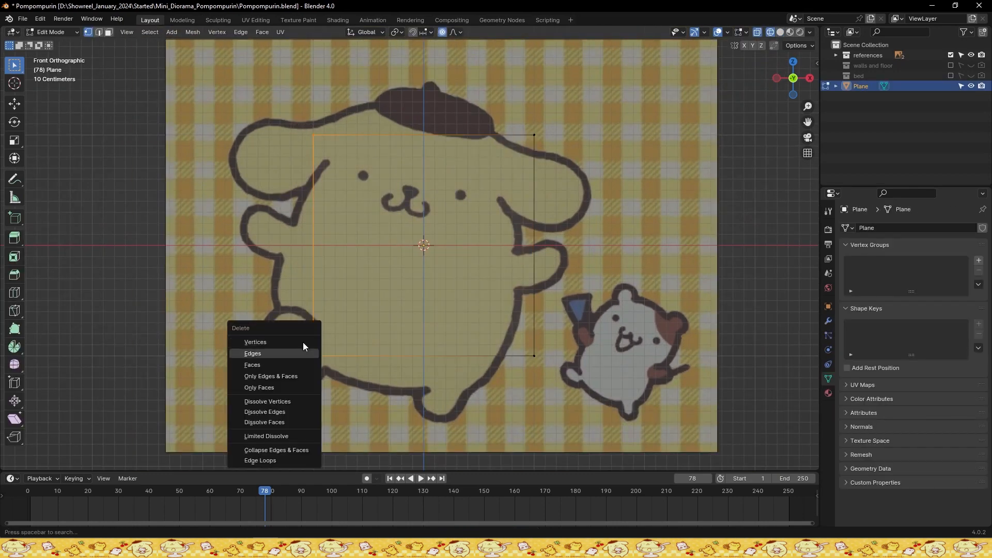
{"action": "left_click", "coordinate": [303, 343]}
{"action": "key", "text": "ctrl+s"}
Select the remaining edge's upper vertex, save the file, and add a Mirror modifier on the X axis to the plane
{"action": "left_click", "coordinate": [530, 144]}
{"action": "middle_click_drag", "start_coordinate": [530, 145], "coordinate": [499, 178]}
{"action": "key", "text": "KP_1"}
{"action": "key", "text": "ctrl+s"}
{"action": "left_click", "coordinate": [828, 321]}
{"action": "left_click", "coordinate": [882, 228]}
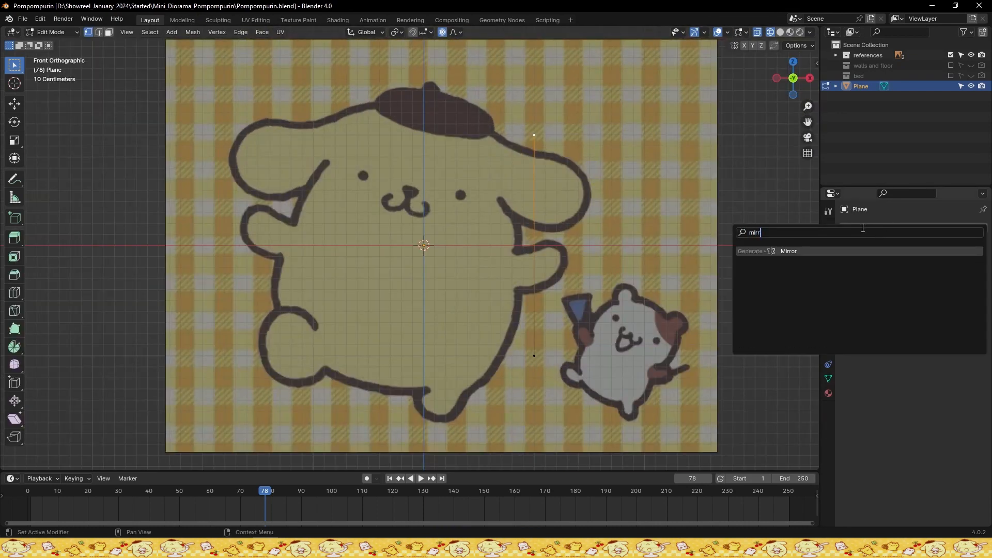
{"action": "left_click", "coordinate": [787, 252]}
Move the edge's upper vertex along X to where the right-hand ear's outline meets the beret
{"action": "scroll", "coordinate": [535, 151], "scroll_direction": "up", "scroll_amount": 1}
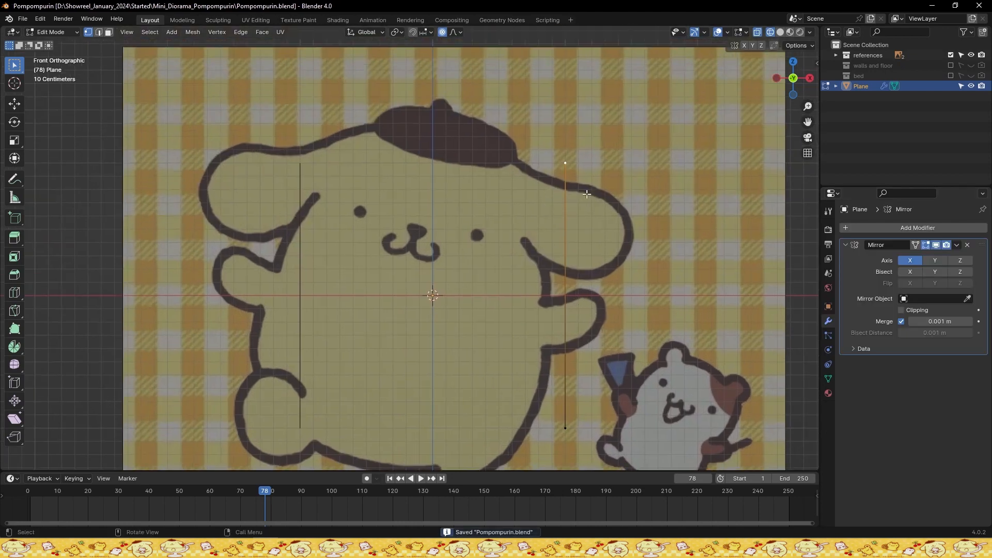
{"action": "key", "text": "g"}
{"action": "key", "text": "x"}
{"action": "left_click", "coordinate": [547, 189]}
Move the edge's lower vertex up about 1.84 m along Z onto the right-hand ear's upper outline
{"action": "left_click", "coordinate": [554, 426]}
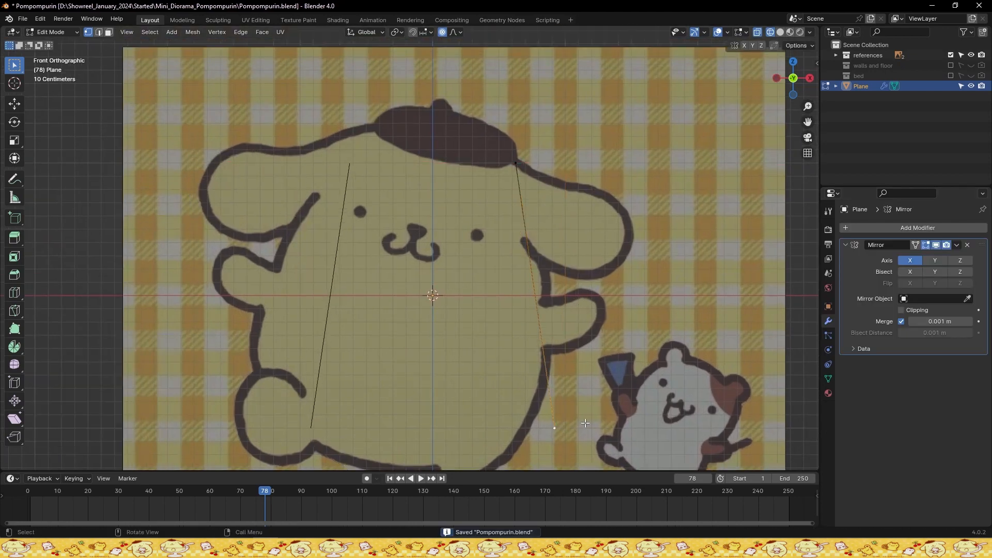
{"action": "key", "text": "g"}
{"action": "right_click", "coordinate": [631, 176]}
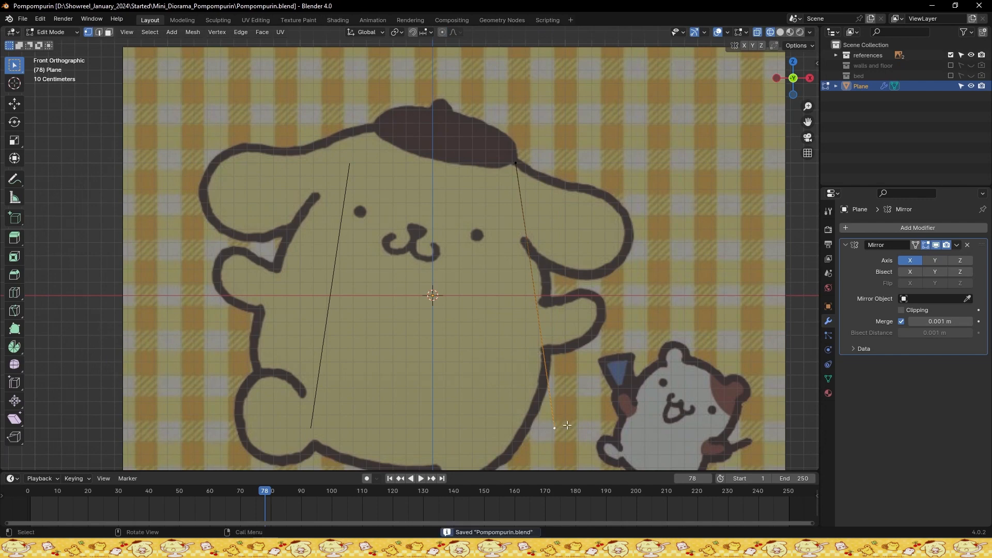
{"action": "key", "text": "g"}
{"action": "key", "text": "z"}
{"action": "left_click", "coordinate": [615, 182]}
{"action": "scroll", "coordinate": [574, 204], "scroll_direction": "up", "scroll_amount": 1}
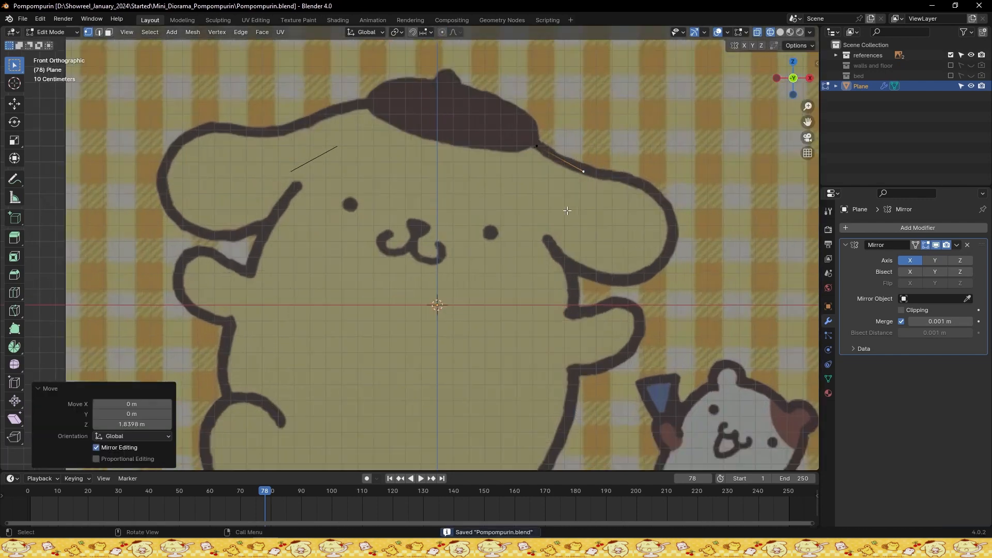
Extrude five vertices from the edge's end, following the right-hand ear's outline around its tip to the underside
{"action": "key", "text": "e"}
{"action": "left_click", "coordinate": [657, 216]}
{"action": "key", "text": "e"}
{"action": "left_click", "coordinate": [684, 239]}
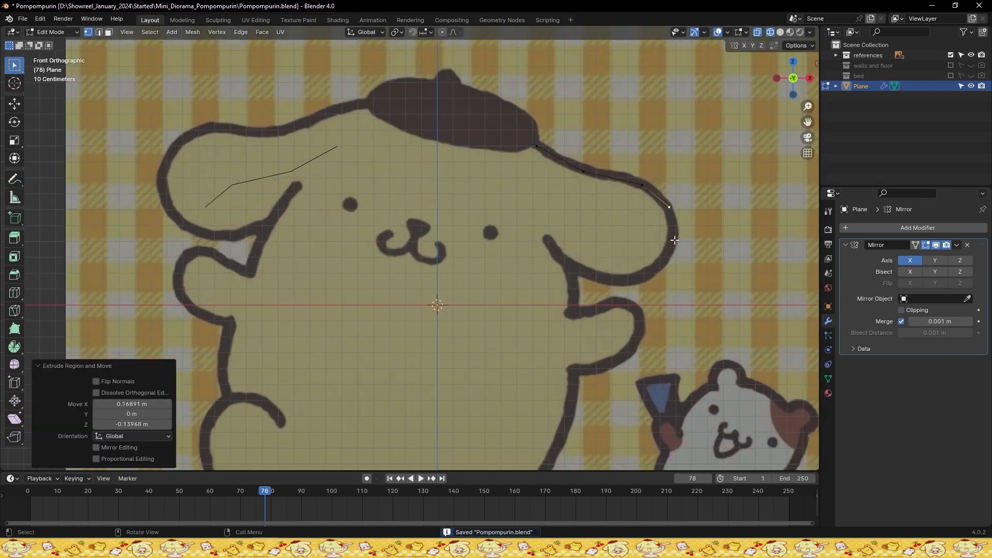
{"action": "key", "text": "e"}
{"action": "left_click", "coordinate": [687, 275]}
{"action": "key", "text": "e"}
{"action": "left_click", "coordinate": [667, 304]}
{"action": "key", "text": "e"}
{"action": "left_click", "coordinate": [614, 310]}
Align the last two extruded vertices with the ear's lower outline, moving one along Z and the other along X and Z
{"action": "left_click", "coordinate": [607, 281]}
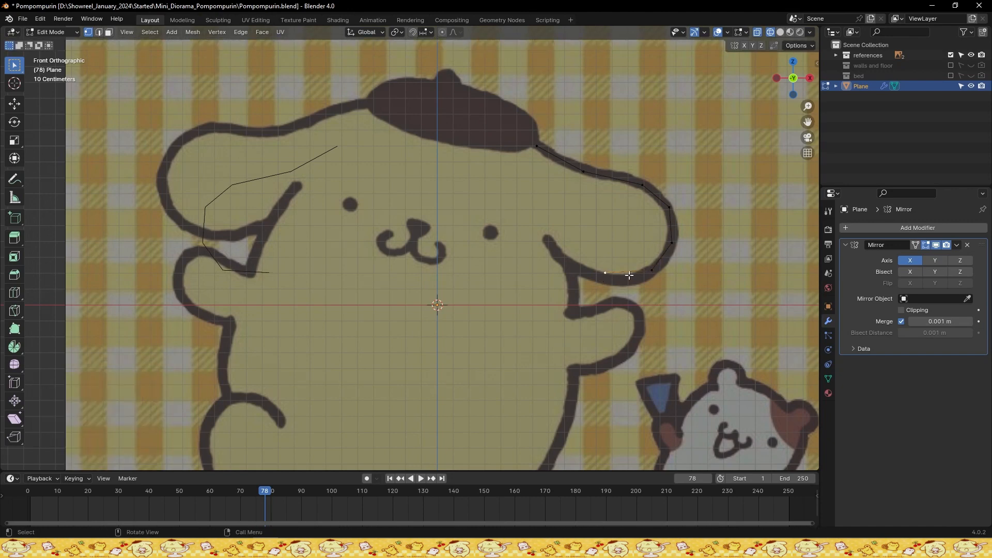
{"action": "key", "text": "g"}
{"action": "key", "text": "z"}
{"action": "left_click", "coordinate": [644, 276]}
{"action": "left_click", "coordinate": [660, 276]}
{"action": "key", "text": "g"}
{"action": "key", "text": "x"}
{"action": "left_click", "coordinate": [662, 279]}
{"action": "key", "text": "g"}
{"action": "key", "text": "z"}
{"action": "left_click", "coordinate": [661, 285]}
Settle the last vertex on the right-hand ear's lower outline, extrude the outline up to the ear's inner end, and save the file
{"action": "left_click", "coordinate": [596, 283]}
{"action": "key", "text": "e"}
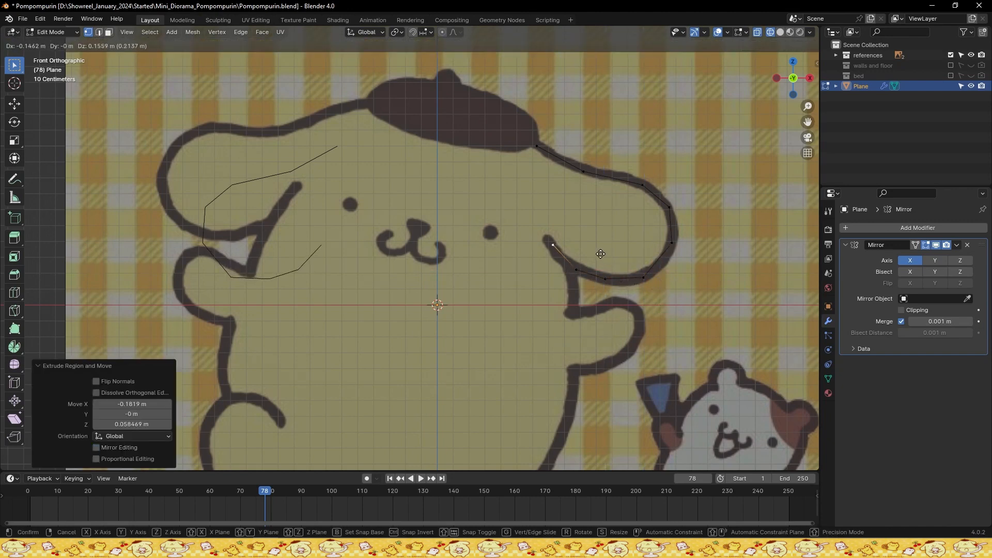
{"action": "left_click", "coordinate": [598, 251]}
{"action": "key", "text": "ctrl+s"}
Extrude two vertices downward from the right-hand ear's underside to trace the side of the face
{"action": "left_click", "coordinate": [589, 276]}
{"action": "key", "text": "e"}
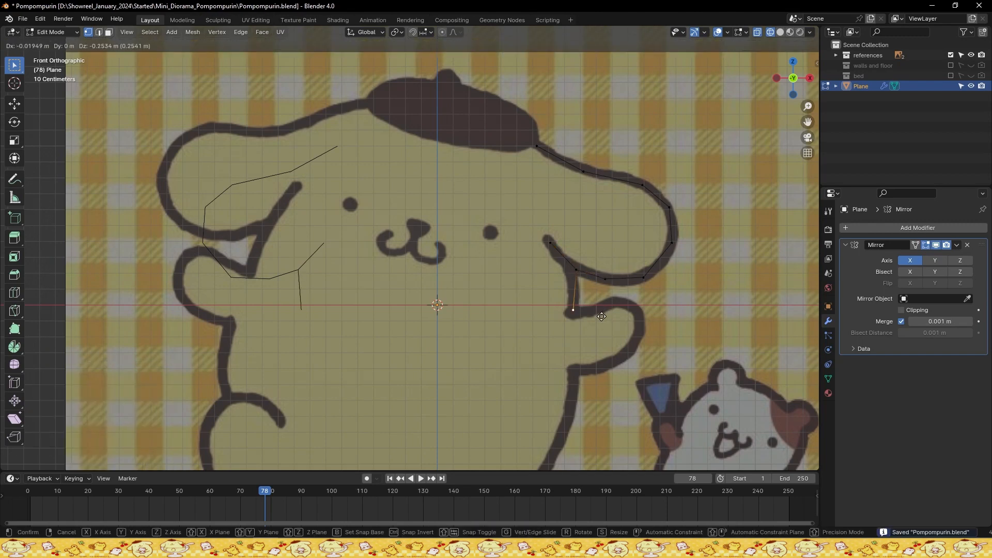
{"action": "left_click", "coordinate": [601, 317]}
{"action": "key", "text": "e"}
{"action": "left_click", "coordinate": [584, 362]}
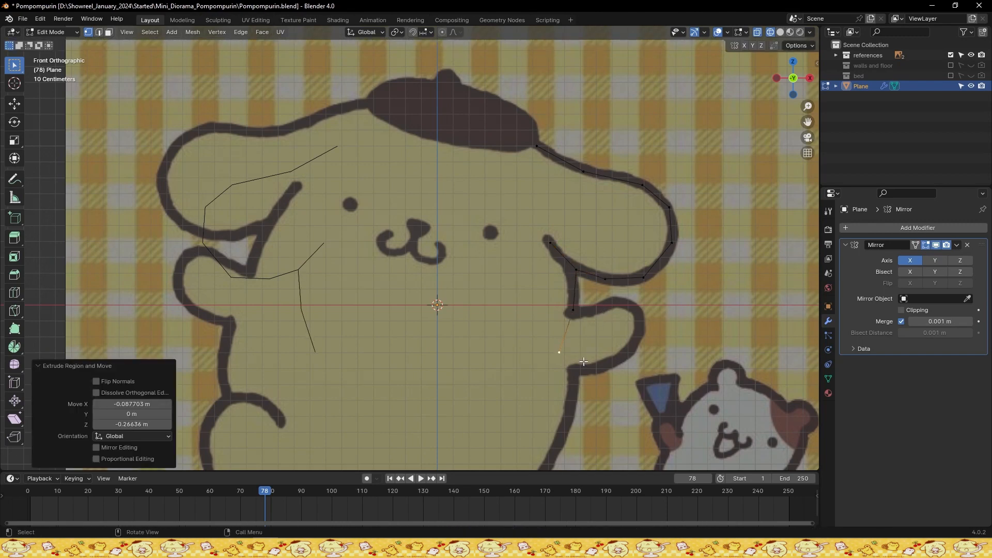
Extrude the jaw line along the chin to the mirror centre, with Clipping enabled in the Mirror modifier, and save the file
{"action": "key", "text": "e"}
{"action": "right_click", "coordinate": [495, 360]}
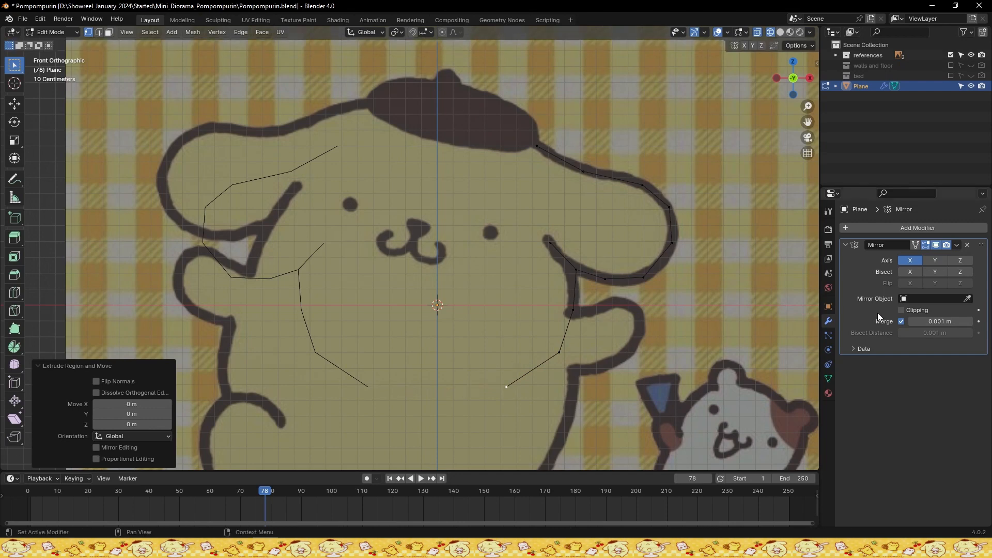
{"action": "left_click", "coordinate": [901, 311]}
{"action": "key", "text": "e"}
{"action": "left_click", "coordinate": [498, 390]}
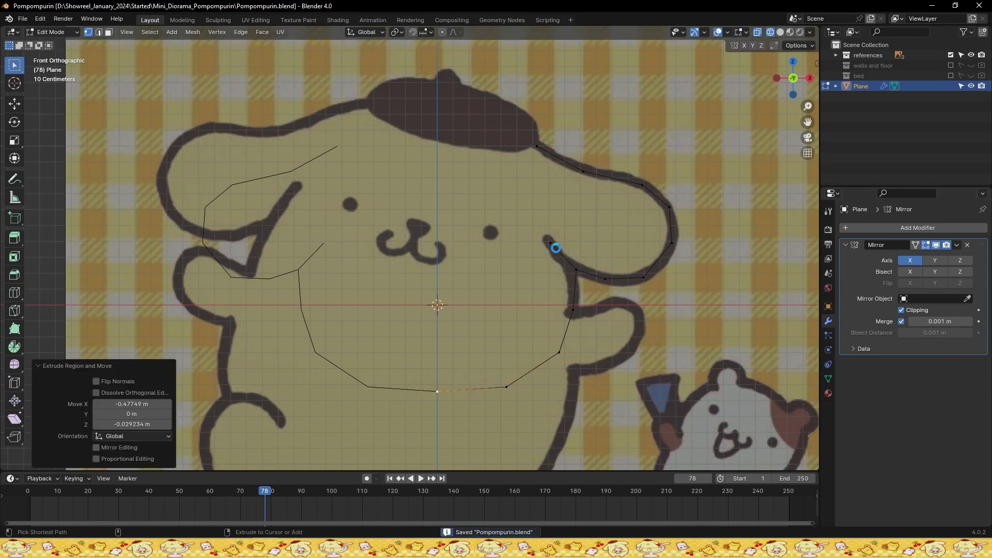
{"action": "left_click", "coordinate": [555, 249]}
{"action": "left_click", "coordinate": [544, 135], "text": "shift"}
Return to Object Mode and move the traced reference image along X, clear of the outline
{"action": "middle_click_drag", "start_coordinate": [502, 146], "coordinate": [524, 162], "text": "shift"}
{"action": "scroll", "coordinate": [505, 170], "scroll_direction": "up", "scroll_amount": 1}
{"action": "key", "text": "Tab"}
{"action": "scroll", "coordinate": [584, 197], "scroll_direction": "down", "scroll_amount": 7}
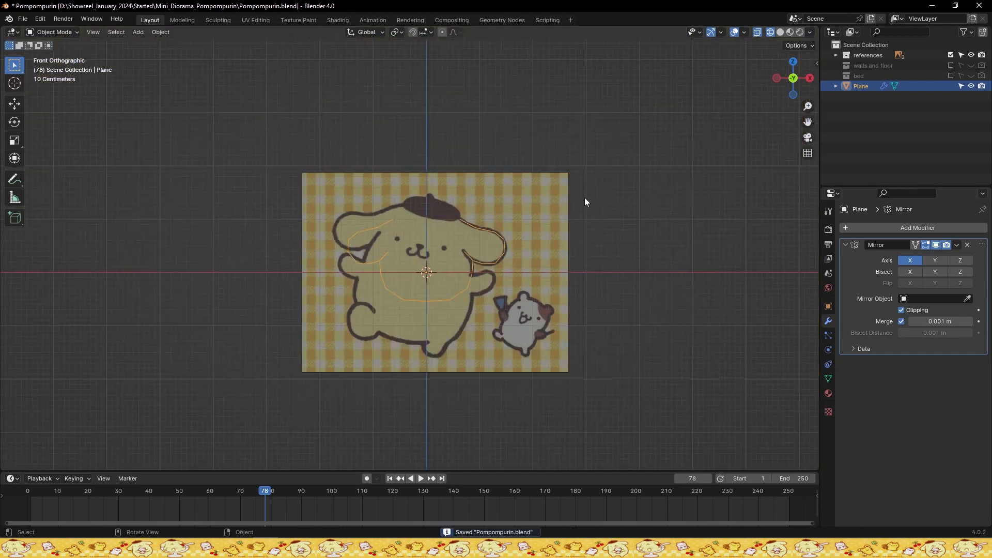
{"action": "scroll", "coordinate": [585, 202], "scroll_direction": "down", "scroll_amount": 4}
{"action": "left_click", "coordinate": [610, 237]}
{"action": "key", "text": "g"}
{"action": "key", "text": "x"}
{"action": "left_click", "coordinate": [709, 261]}
Move the reference image of the standing Pompompurin about 1.91 m along Y
{"action": "left_click", "coordinate": [695, 255]}
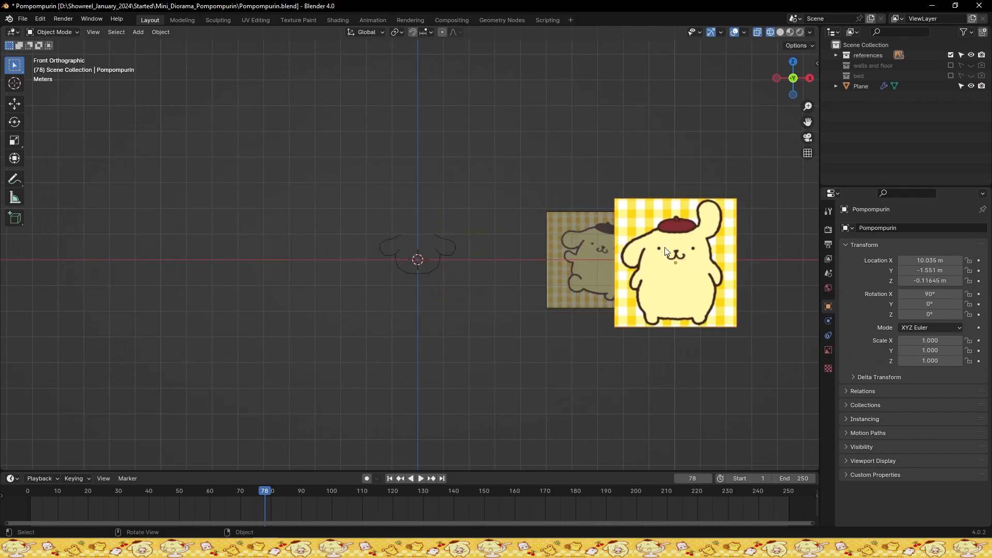
{"action": "middle_click_drag", "start_coordinate": [627, 239], "coordinate": [641, 304]}
{"action": "key", "text": "g"}
{"action": "key", "text": "y"}
{"action": "left_click", "coordinate": [624, 259]}
Move the standing Pompompurin image along X onto the traced outline and save the file
{"action": "key", "text": "g"}
{"action": "key", "text": "y"}
{"action": "key", "text": "x"}
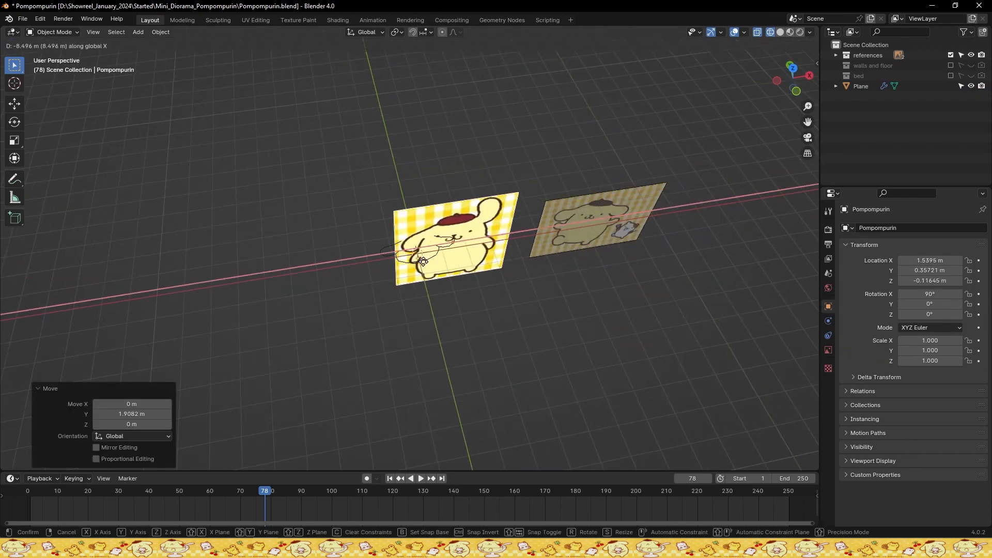
{"action": "left_click", "coordinate": [397, 266]}
{"action": "key", "text": "KP_1"}
{"action": "scroll", "coordinate": [397, 266], "scroll_direction": "up", "scroll_amount": 5}
{"action": "key", "text": "ctrl+s"}
Enable opacity for the standing Pompompurin image, set it to 0.134, and save the file
{"action": "left_click", "coordinate": [828, 350]}
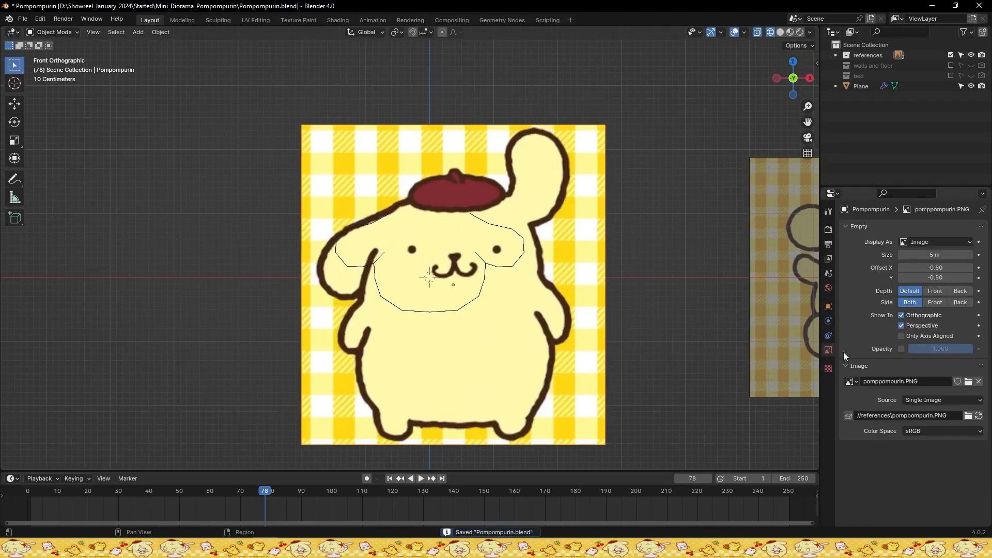
{"action": "left_click", "coordinate": [901, 349]}
{"action": "left_click_drag", "start_coordinate": [965, 348], "coordinate": [916, 349]}
{"action": "scroll", "coordinate": [549, 245], "scroll_direction": "up", "scroll_amount": 1}
{"action": "scroll", "coordinate": [548, 243], "scroll_direction": "up", "scroll_amount": 1}
{"action": "middle_click_drag", "start_coordinate": [550, 241], "coordinate": [565, 267], "text": "shift"}
{"action": "key", "text": "ctrl+s"}
Centre the reference image's face on the mirror axis and scale the image down to fit the traced outline
{"action": "key", "text": "g"}
{"action": "key", "text": "x"}
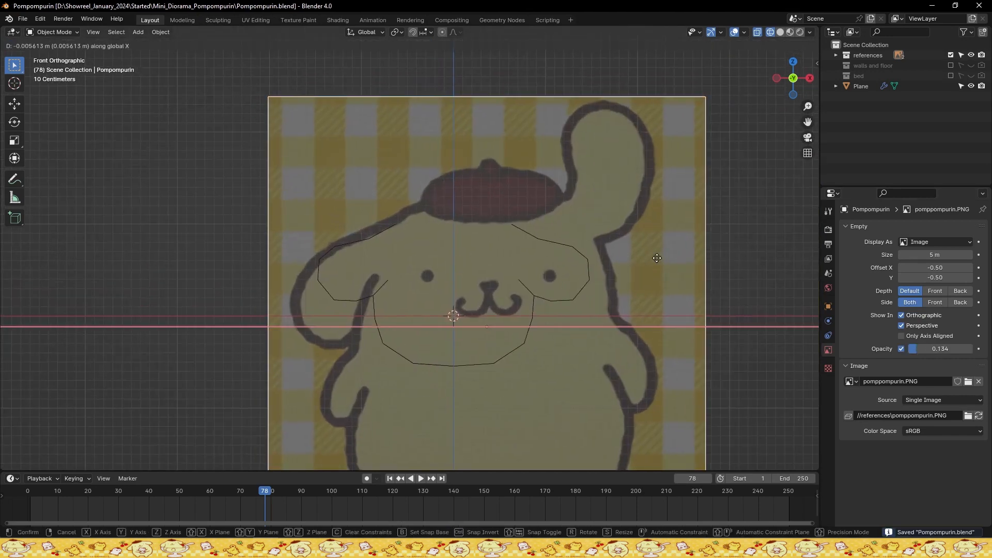
{"action": "left_click", "coordinate": [626, 256]}
{"action": "key", "text": "s"}
{"action": "left_click", "coordinate": [612, 261]}
{"action": "scroll", "coordinate": [625, 262], "scroll_direction": "up", "scroll_amount": 2}
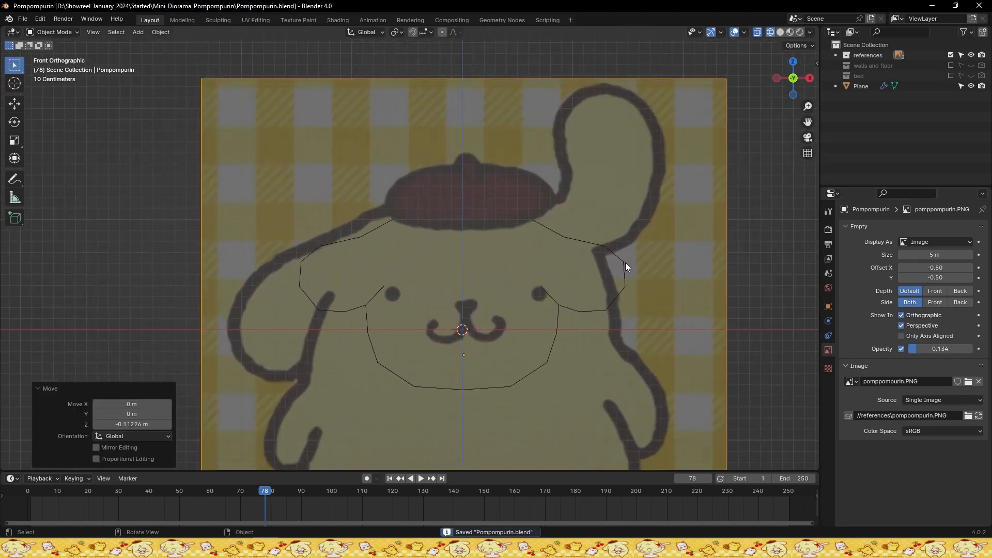
Edit the traced outline, moving its upper end vertex about 0.078 m along X to the beret's side, and save the file
{"action": "left_click", "coordinate": [568, 222]}
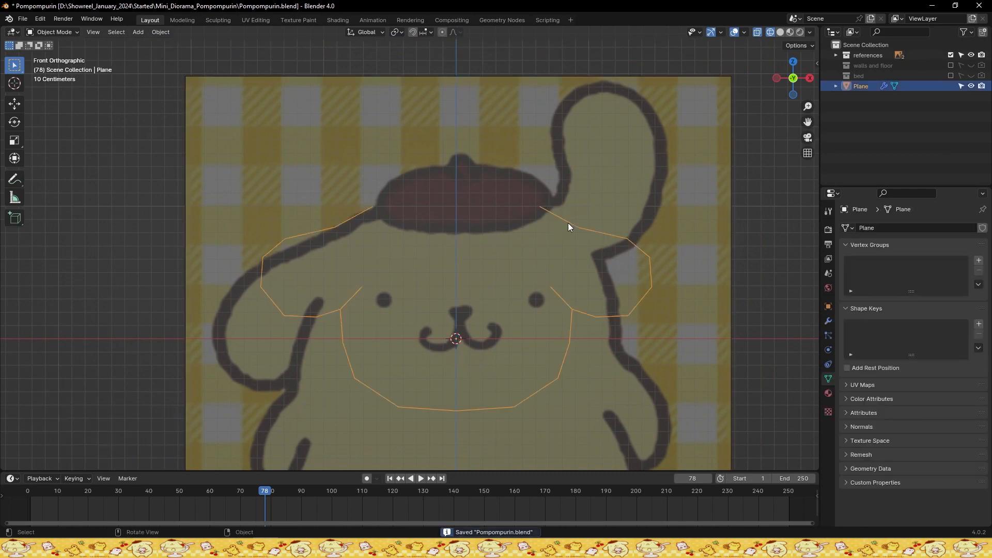
{"action": "key", "text": "Tab"}
{"action": "scroll", "coordinate": [558, 212], "scroll_direction": "up", "scroll_amount": 1}
{"action": "key", "text": "g"}
{"action": "left_click", "coordinate": [596, 228]}
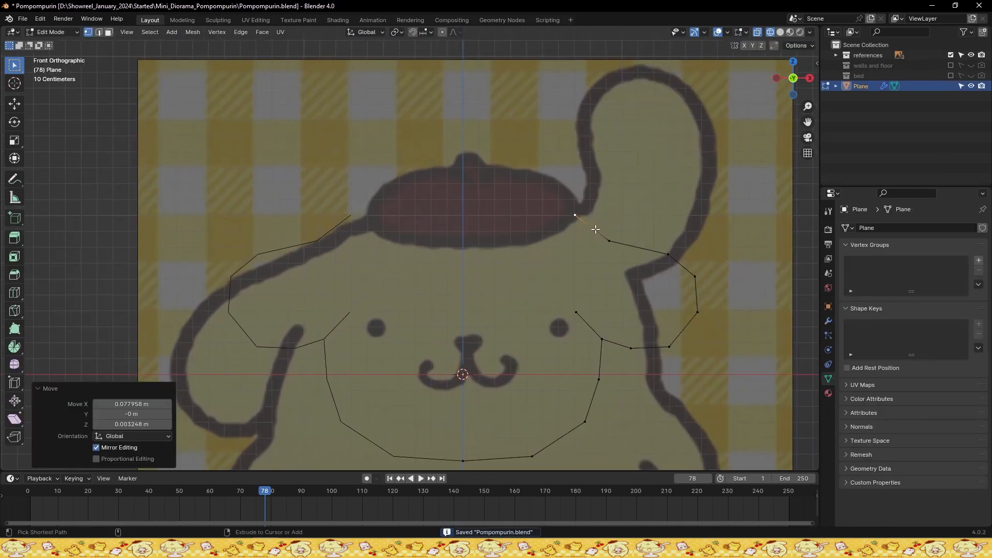
{"action": "key", "text": "ctrl+s"}
Extrude vertices along the beret's upper outline and around a raised stem to the mirror centre
{"action": "key", "text": "e"}
{"action": "left_click", "coordinate": [580, 203]}
{"action": "key", "text": "e"}
{"action": "left_click", "coordinate": [557, 189]}
{"action": "key", "text": "e"}
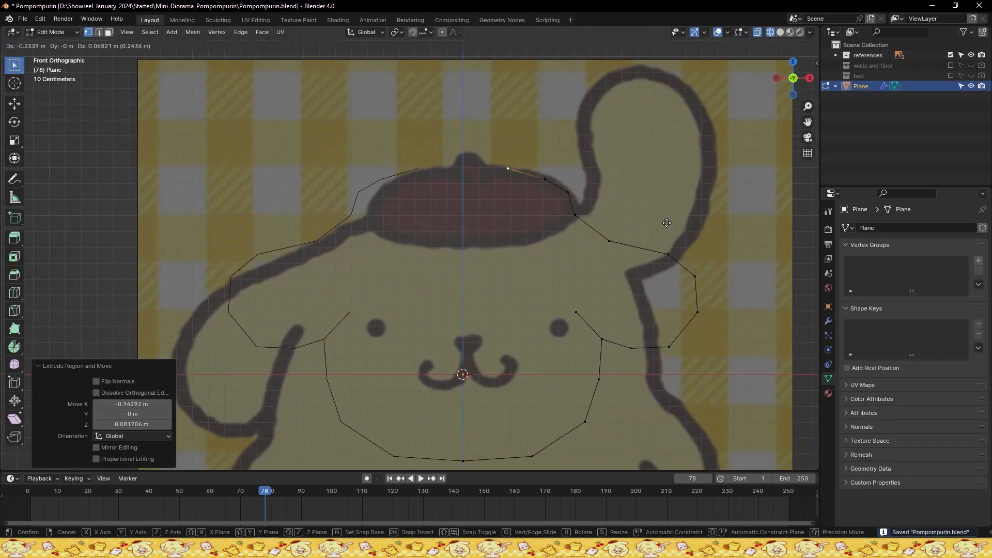
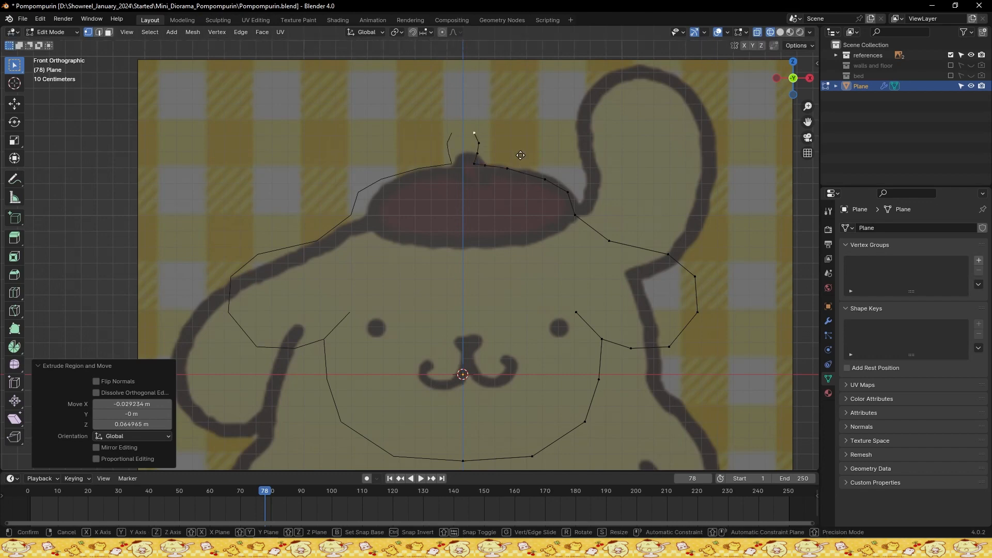
{"action": "key", "text": "e"}
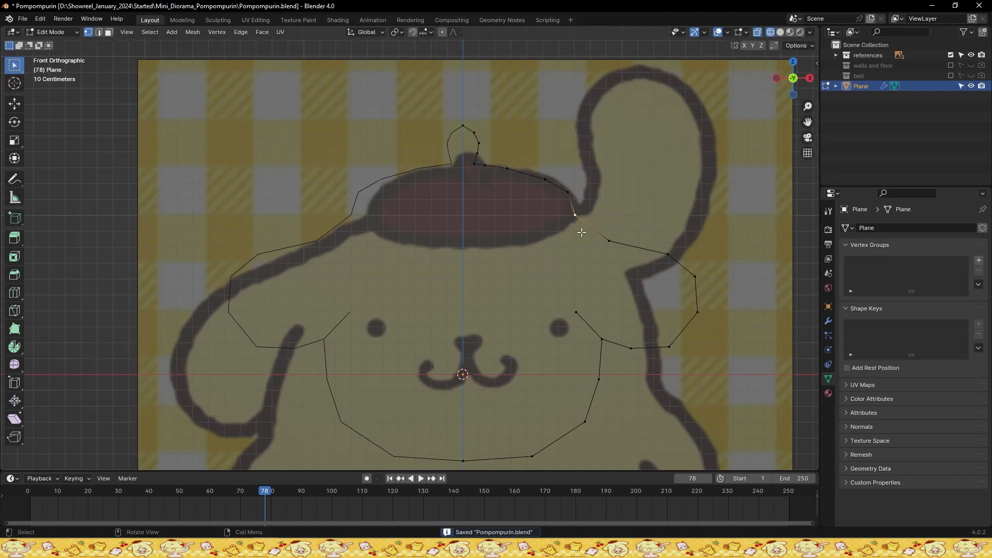
Extrude vertices from the beret's side along its lower edge to the mirror centre, and save the file
{"action": "left_click", "coordinate": [558, 237]}
{"action": "key", "text": "e"}
{"action": "left_click", "coordinate": [527, 257]}
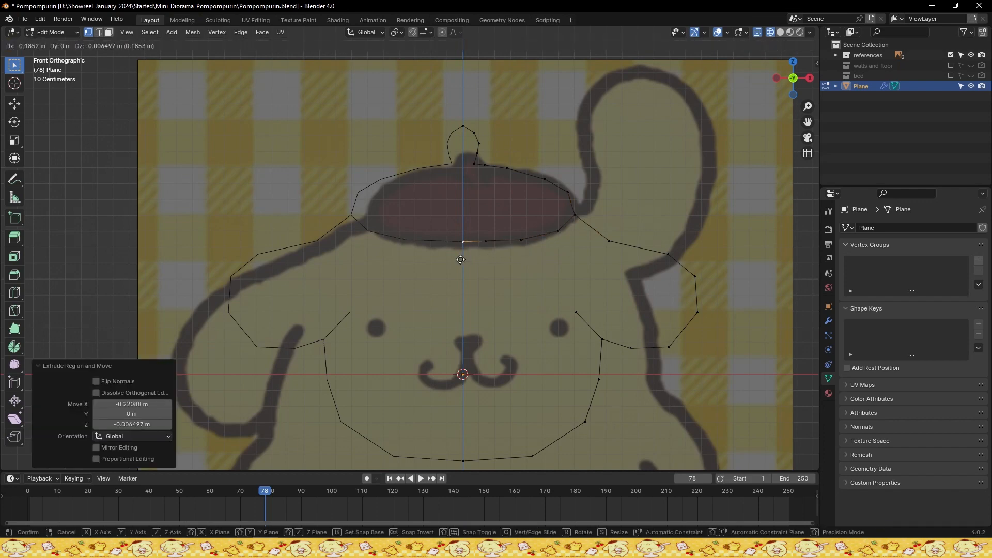
{"action": "left_click", "coordinate": [460, 260]}
{"action": "key", "text": "ctrl+s"}
Select the right-hand half of the beret outline, including its stem, and try to separate it from the head outline
{"action": "scroll", "coordinate": [456, 264], "scroll_direction": "down", "scroll_amount": 4}
{"action": "middle_click_drag", "start_coordinate": [457, 263], "coordinate": [493, 267]}
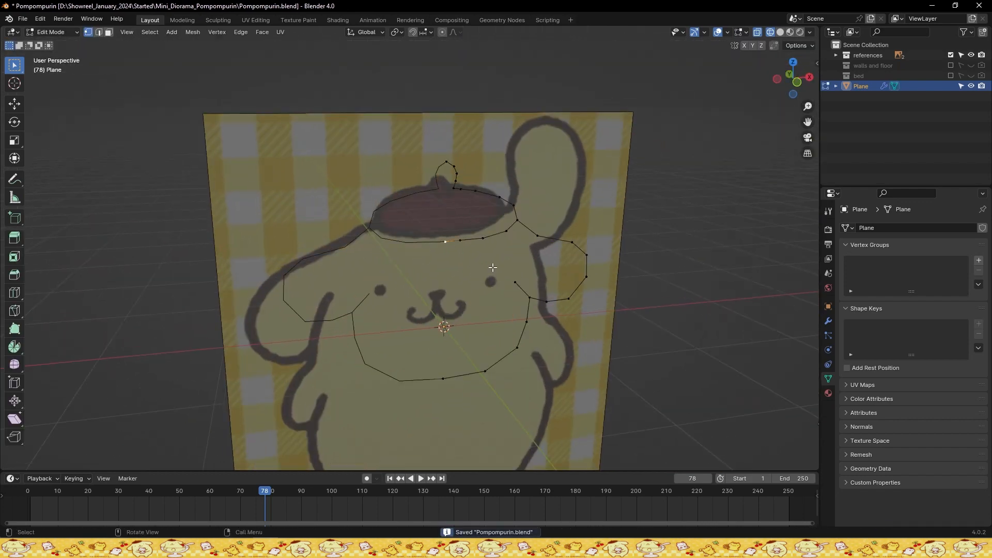
{"action": "scroll", "coordinate": [501, 261], "scroll_direction": "up", "scroll_amount": 3}
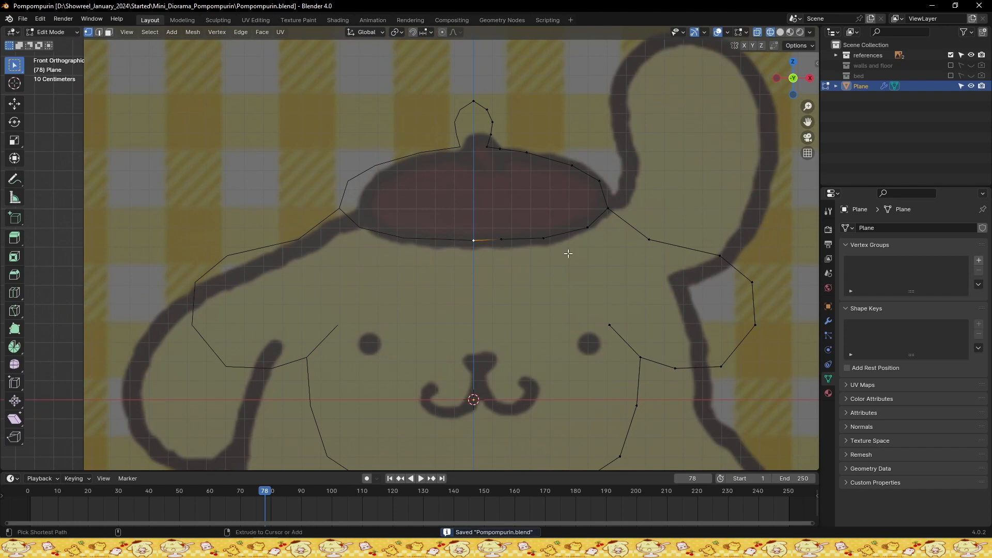
{"action": "left_click", "coordinate": [519, 250]}
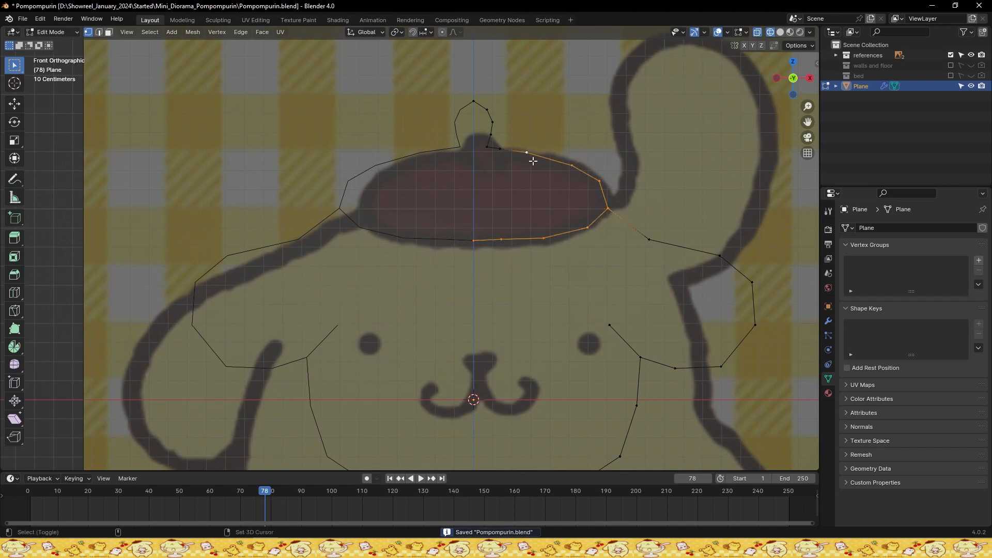
{"action": "key", "text": "ctrl+s"}
{"action": "scroll", "coordinate": [538, 158], "scroll_direction": "down", "scroll_amount": 1}
{"action": "key", "text": "ctrl+Tab"}
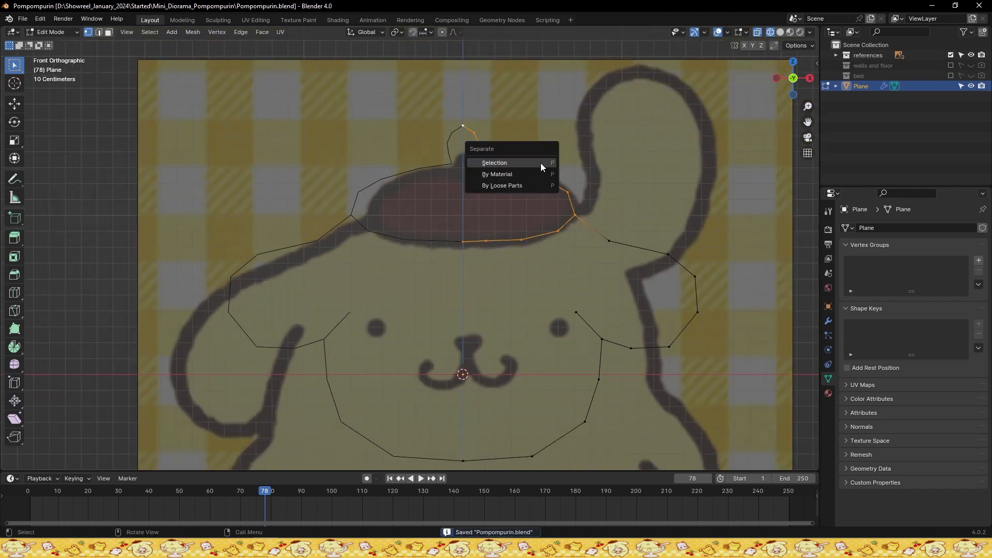
{"action": "key", "text": "Escape"}
{"action": "key", "text": "g"}
{"action": "left_click", "coordinate": [563, 195]}
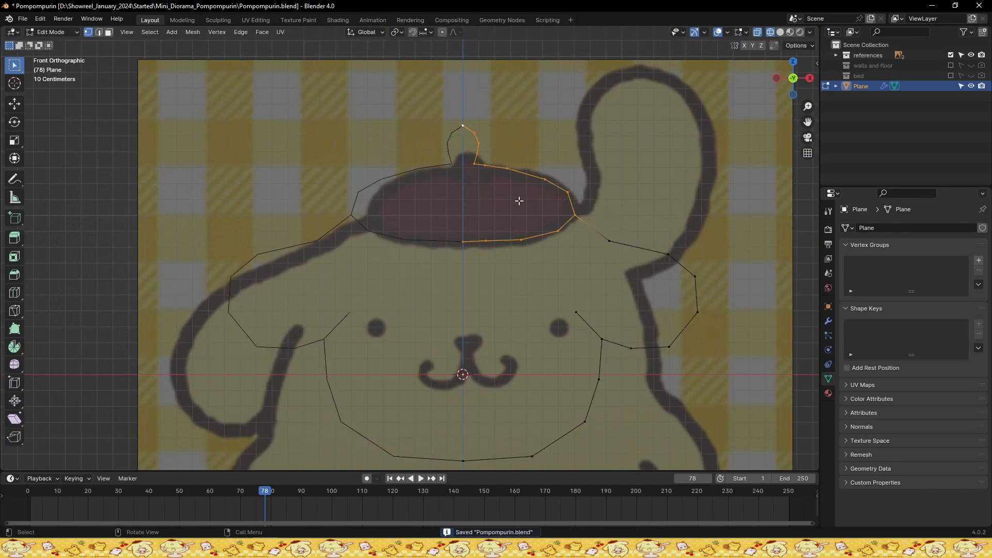
Switch to edge selection and select the beret's lower outer edge where it meets the head outline
{"action": "left_click", "coordinate": [603, 240]}
{"action": "key", "text": "Tab"}
{"action": "scroll", "coordinate": [553, 248], "scroll_direction": "down", "scroll_amount": 1}
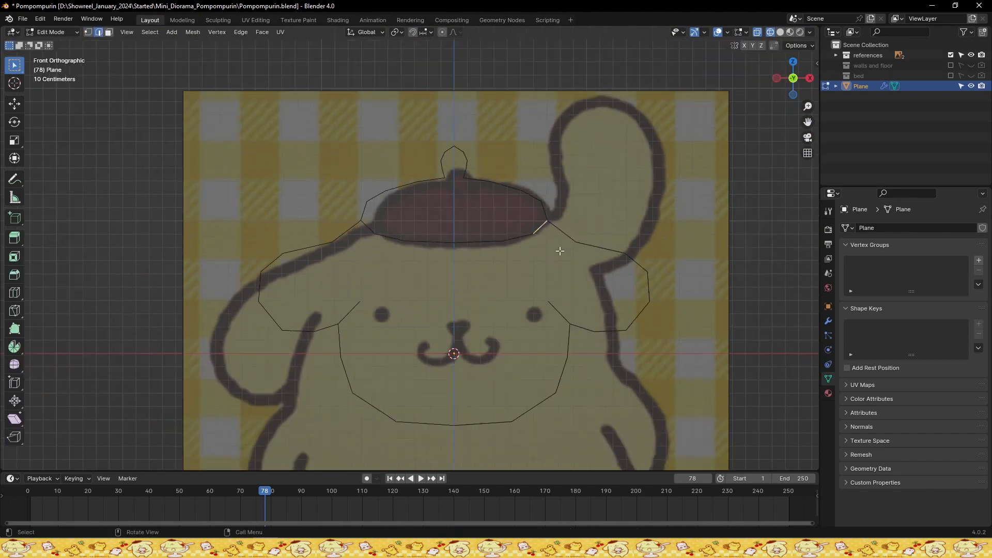
Fill the innermost section of the right ear, beside the beret's corner, with a face and save the file
{"action": "key", "text": "ctrl+s"}
{"action": "middle_click_drag", "start_coordinate": [549, 245], "coordinate": [635, 284]}
{"action": "key", "text": "Tab"}
{"action": "key", "text": "KP_1"}
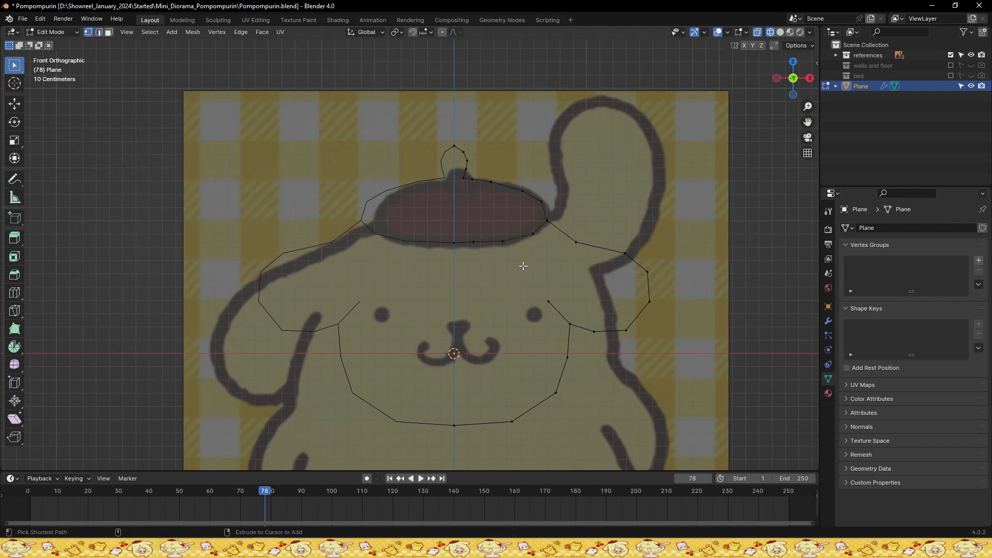
{"action": "scroll", "coordinate": [524, 265], "scroll_direction": "up", "scroll_amount": 1}
{"action": "key", "text": "ctrl+s"}
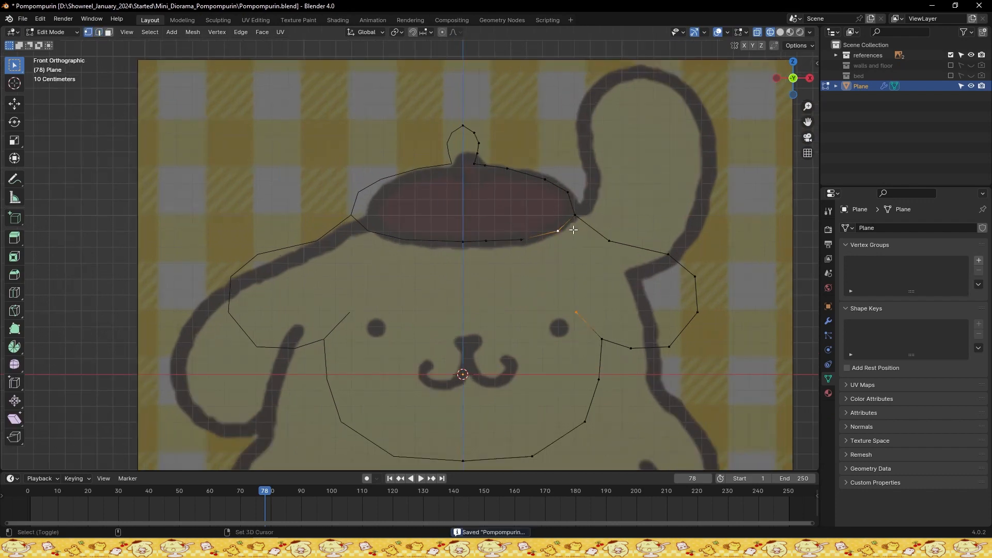
{"action": "key", "text": "f"}
{"action": "key", "text": "ctrl+s"}
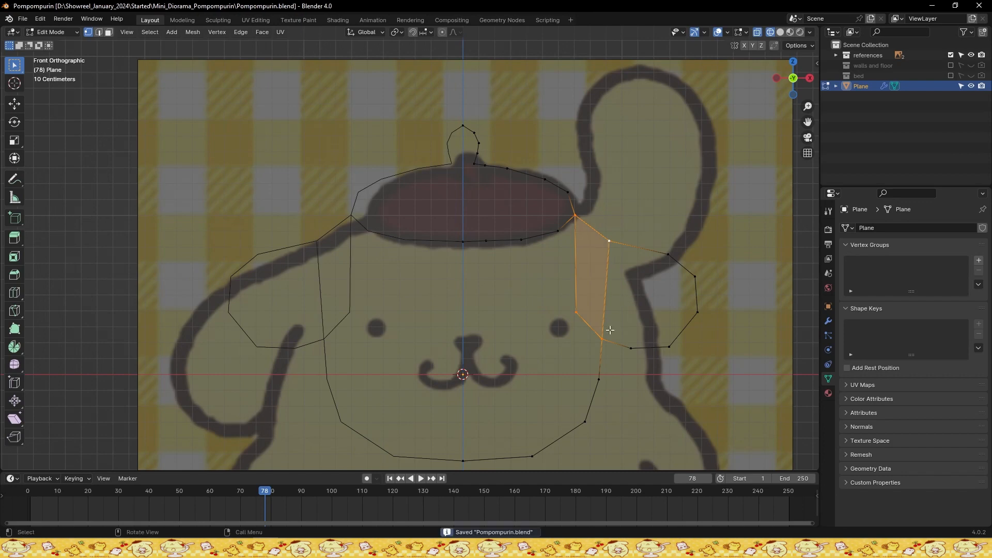
Fill the next two sections of the right ear outward with faces and save the file
{"action": "key", "text": "f"}
{"action": "left_click", "coordinate": [698, 312], "text": "shift"}
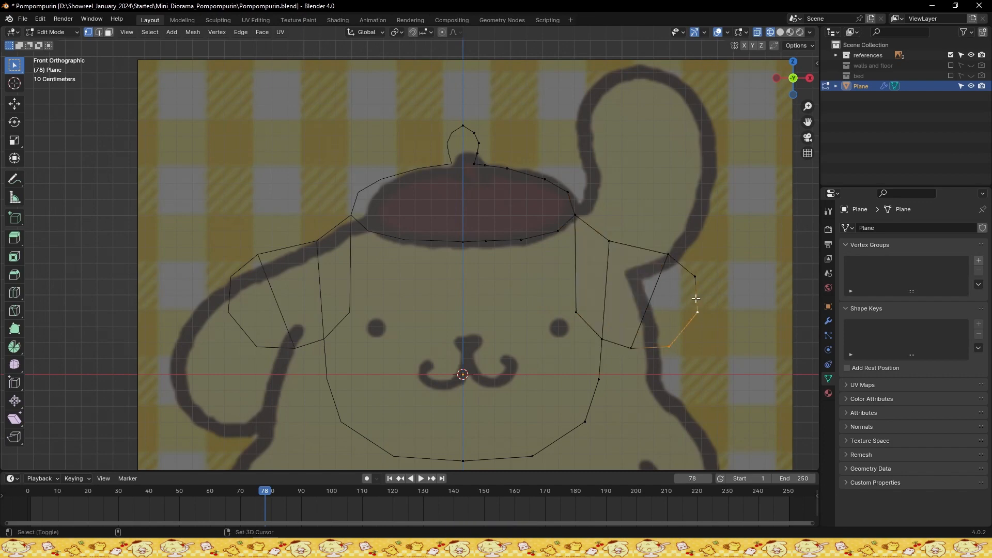
{"action": "key", "text": "f"}
{"action": "key", "text": "ctrl+s"}
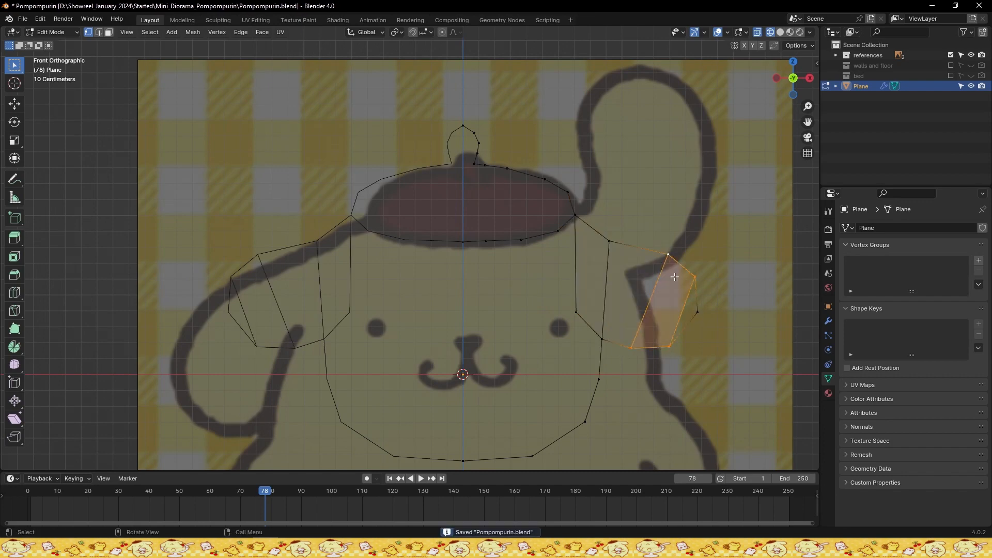
Move the vertex at the right ear's outer end down about 0.06 m along Z
{"action": "scroll", "coordinate": [666, 279], "scroll_direction": "up", "scroll_amount": 1}
{"action": "left_click", "coordinate": [650, 253]}
{"action": "left_click", "coordinate": [674, 307]}
{"action": "key", "text": "g"}
{"action": "key", "text": "z"}
{"action": "left_click", "coordinate": [673, 319]}
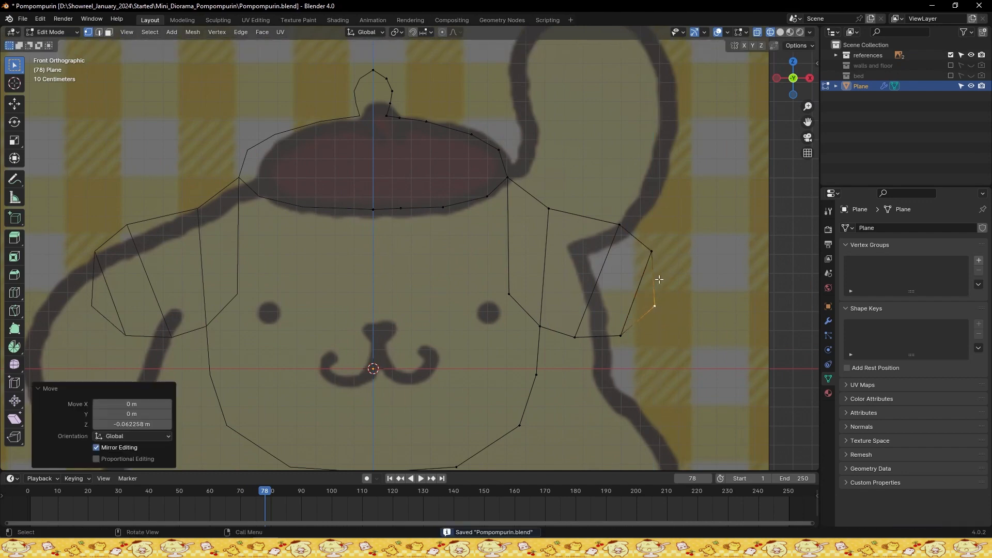
Subdivide the right ear's outermost edge, push the new vertex outward along X, and fill the ear tip with a face
{"action": "left_click", "coordinate": [657, 280], "text": "shift"}
{"action": "right_click", "coordinate": [657, 281]}
{"action": "left_click", "coordinate": [649, 281]}
{"action": "left_click", "coordinate": [666, 281]}
{"action": "key", "text": "g"}
{"action": "key", "text": "x"}
{"action": "left_click", "coordinate": [675, 284]}
{"action": "key", "text": "ctrl+s"}
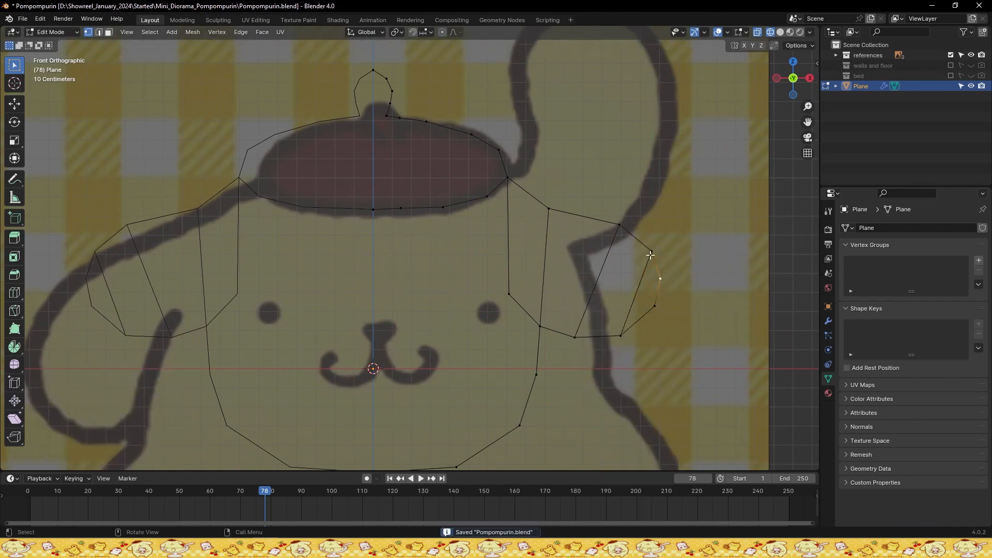
{"action": "scroll", "coordinate": [504, 308], "scroll_direction": "down", "scroll_amount": 1}
{"action": "middle_click_drag", "start_coordinate": [500, 308], "coordinate": [535, 291], "text": "shift"}
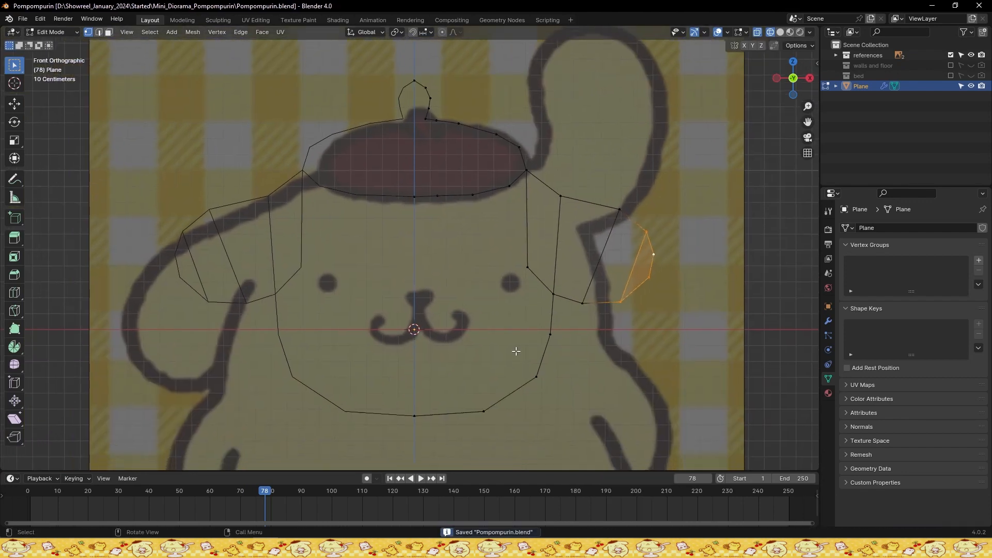
Delete the extra vertex just beside the centre line on the beret's lower edge and save the file
{"action": "left_click", "coordinate": [417, 415]}
{"action": "scroll", "coordinate": [456, 382], "scroll_direction": "up", "scroll_amount": 1}
{"action": "middle_click_drag", "start_coordinate": [456, 385], "coordinate": [468, 332], "text": "shift"}
{"action": "left_click", "coordinate": [457, 133]}
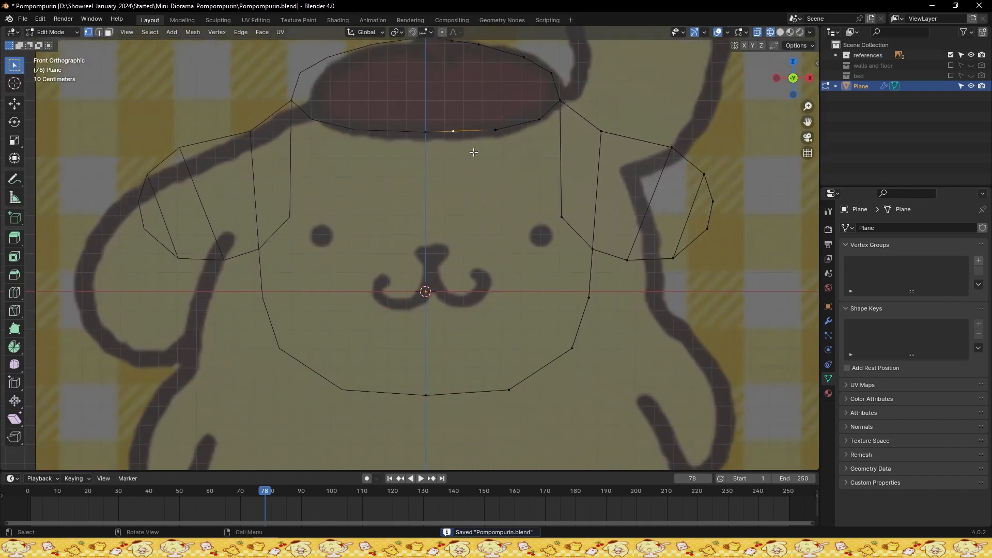
{"action": "key", "text": "x"}
{"action": "left_click", "coordinate": [474, 152]}
{"action": "key", "text": "x"}
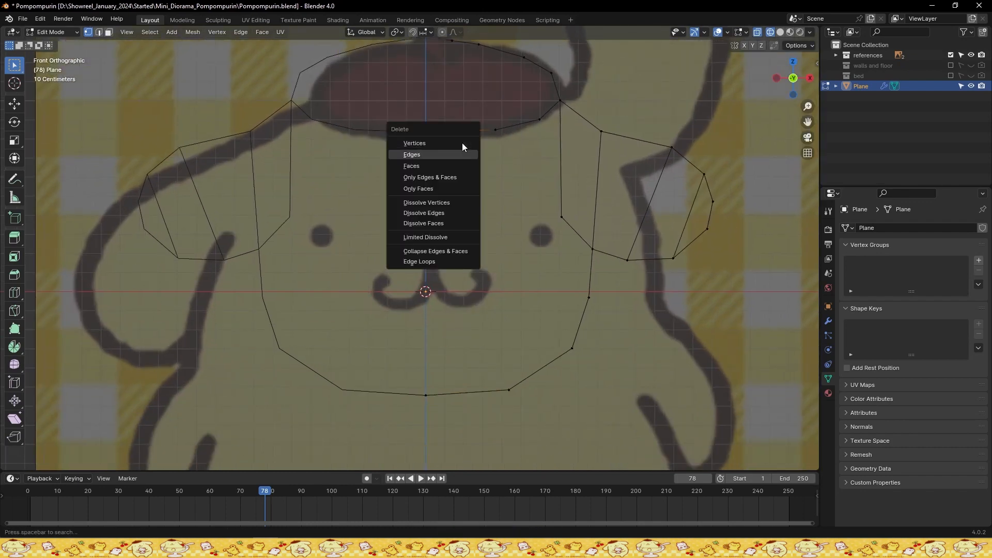
{"action": "key", "text": "Return"}
{"action": "key", "text": "ctrl+s"}
Fill two adjacent strips of the head from the centre line outward, between the beret's lower edge and the chin
{"action": "left_click", "coordinate": [480, 137]}
{"action": "left_click", "coordinate": [418, 141], "text": "shift"}
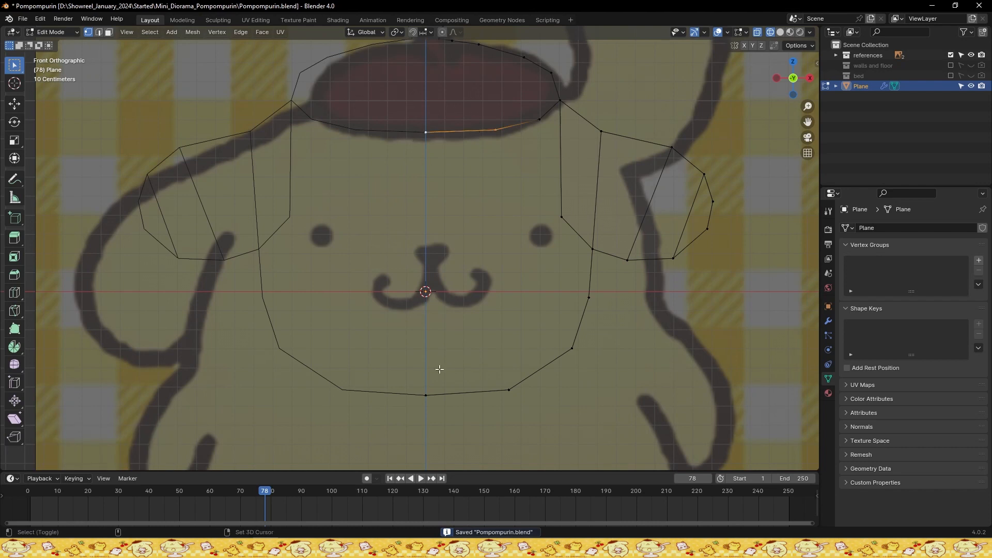
{"action": "key", "text": "f"}
{"action": "key", "text": "ctrl+s"}
{"action": "left_click", "coordinate": [568, 341]}
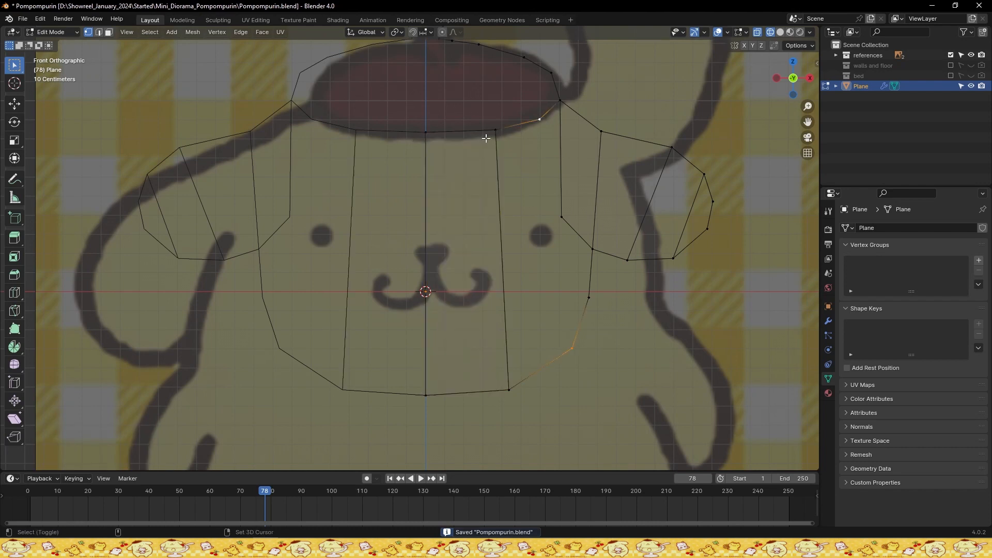
{"action": "key", "text": "f"}
{"action": "key", "text": "ctrl+s"}
Move the right ear's lower inner vertex outward along X and save the file
{"action": "left_click", "coordinate": [589, 298]}
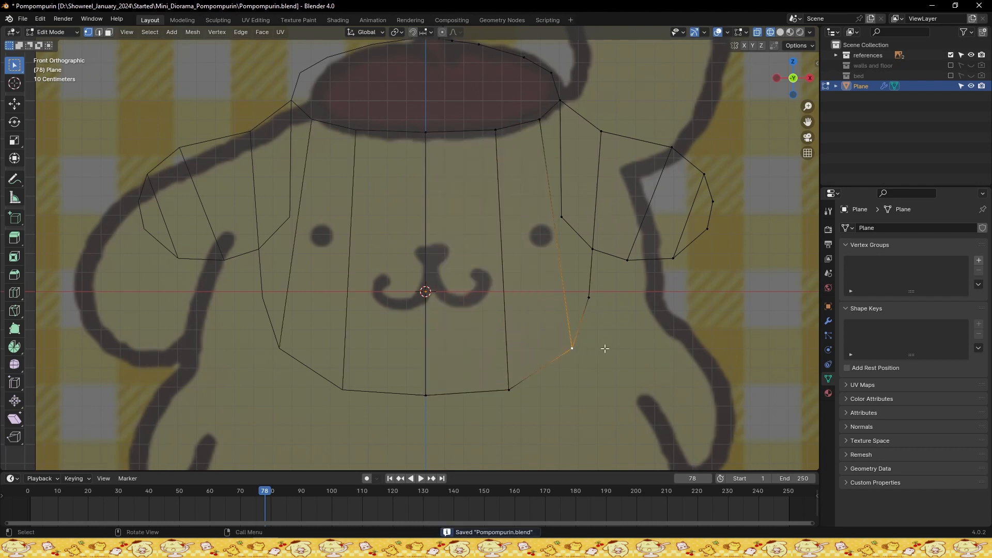
{"action": "key", "text": "ctrl+s"}
{"action": "scroll", "coordinate": [594, 310], "scroll_direction": "up", "scroll_amount": 1}
{"action": "left_click", "coordinate": [590, 219]}
{"action": "key", "text": "g"}
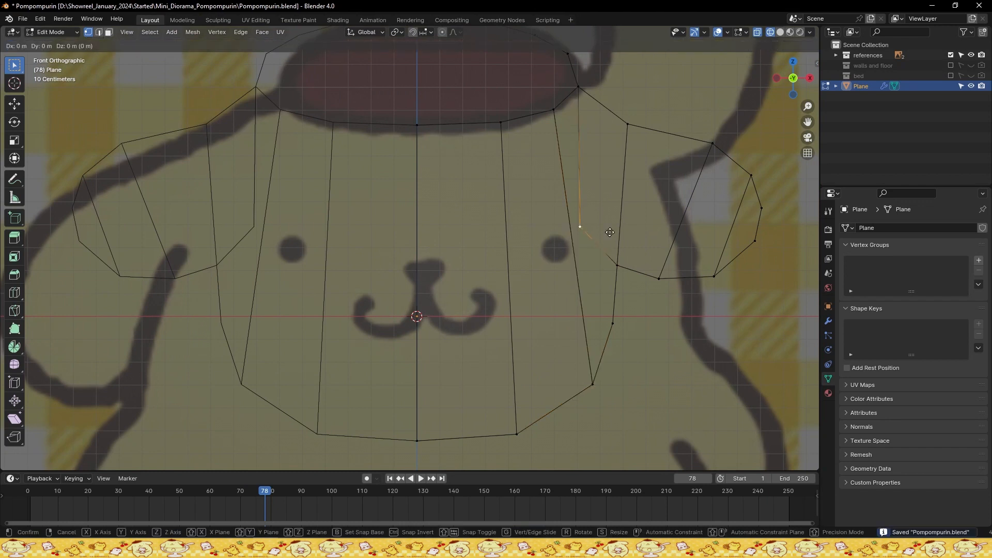
{"action": "key", "text": "x"}
{"action": "left_click", "coordinate": [624, 232]}
{"action": "key", "text": "ctrl+s"}
Fill the narrow area between the beret's right corner, the ear's inner vertex and the jaw vertex
{"action": "left_click", "coordinate": [613, 324]}
{"action": "left_click", "coordinate": [593, 383], "text": "shift"}
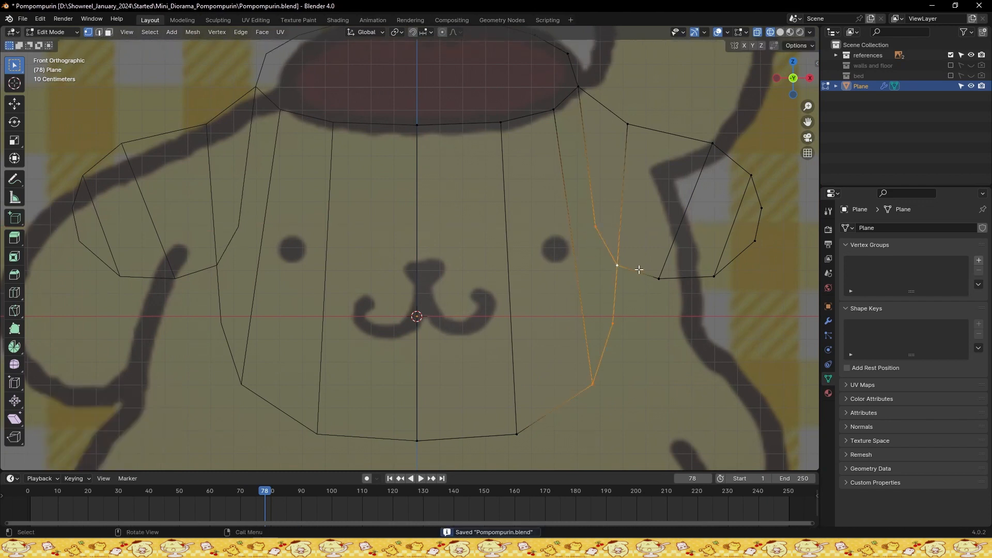
{"action": "left_click", "coordinate": [574, 92]}
{"action": "left_click", "coordinate": [555, 111], "text": "shift"}
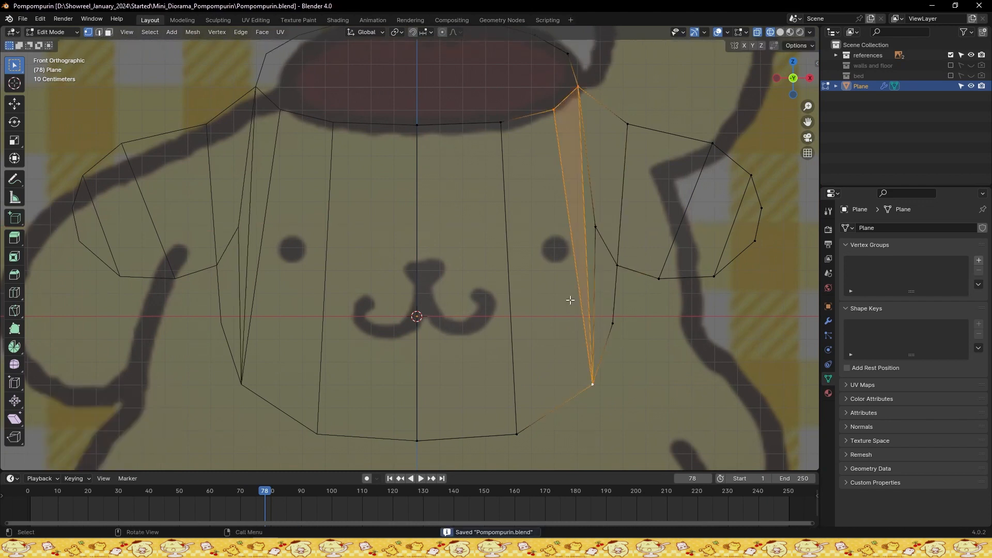
Move the jaw vertex at the base of the narrow side strip inward along X
{"action": "left_click", "coordinate": [593, 384]}
{"action": "key", "text": "g"}
{"action": "key", "text": "x"}
{"action": "left_click", "coordinate": [585, 386]}
Subdivide the jaw edge between the moved vertex and the cheek vertex, and move the new vertex down along Z
{"action": "left_click", "coordinate": [614, 326], "text": "shift"}
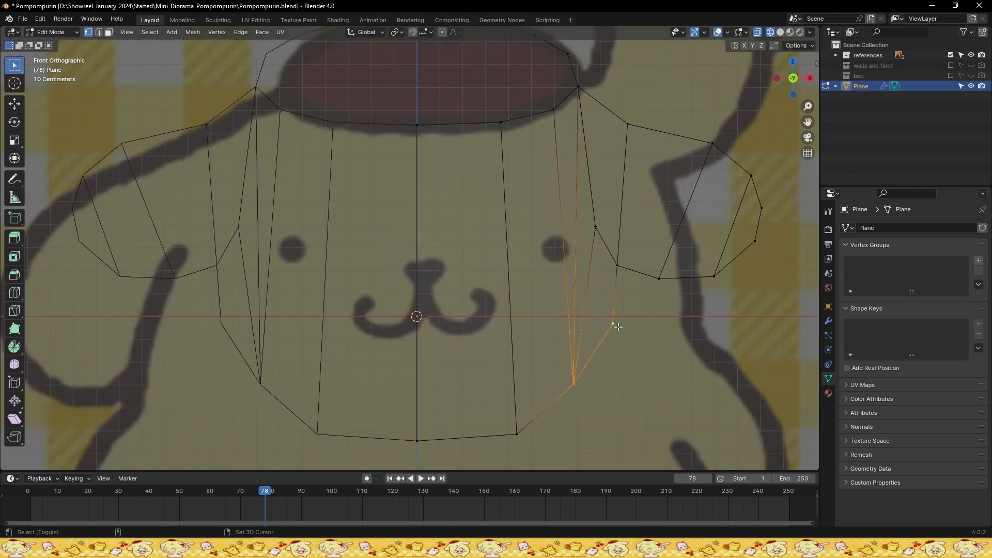
{"action": "right_click", "coordinate": [609, 328]}
{"action": "left_click", "coordinate": [574, 299]}
{"action": "left_click", "coordinate": [600, 356]}
{"action": "key", "text": "g"}
{"action": "key", "text": "z"}
{"action": "left_click", "coordinate": [616, 376]}
Lower the jaw vertex at the base of the side strip along Z to round the jawline, and save
{"action": "left_click", "coordinate": [587, 386]}
{"action": "key", "text": "g"}
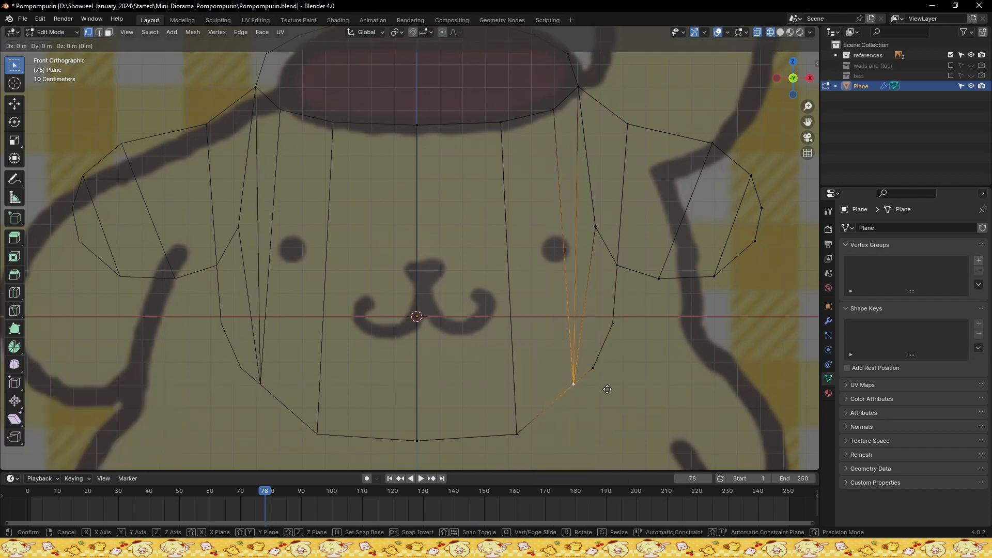
{"action": "key", "text": "z"}
{"action": "left_click", "coordinate": [603, 405]}
{"action": "key", "text": "ctrl+s"}
{"action": "key", "text": "alt+a"}
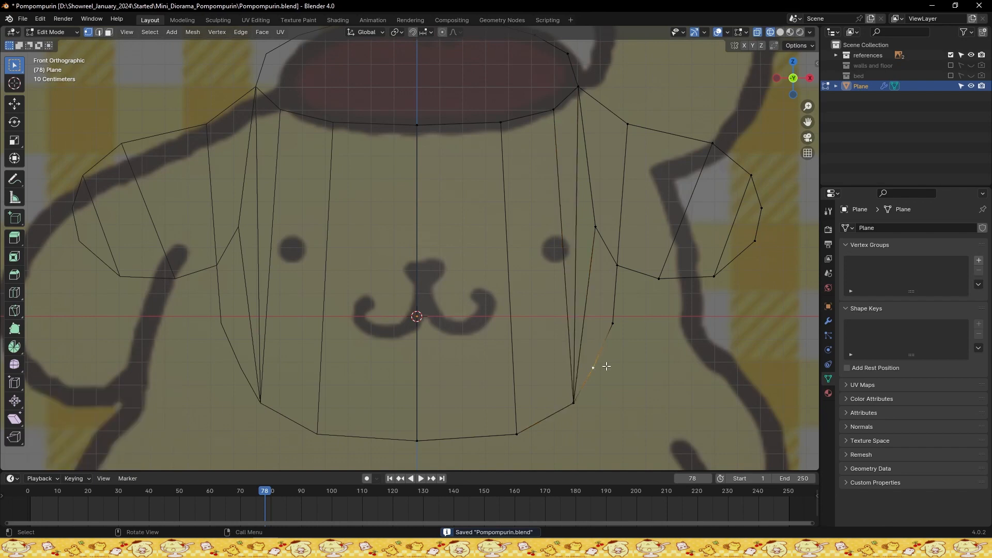
Try to knife-cut from the new jaw vertex to the beret's right corner
{"action": "key", "text": "k"}
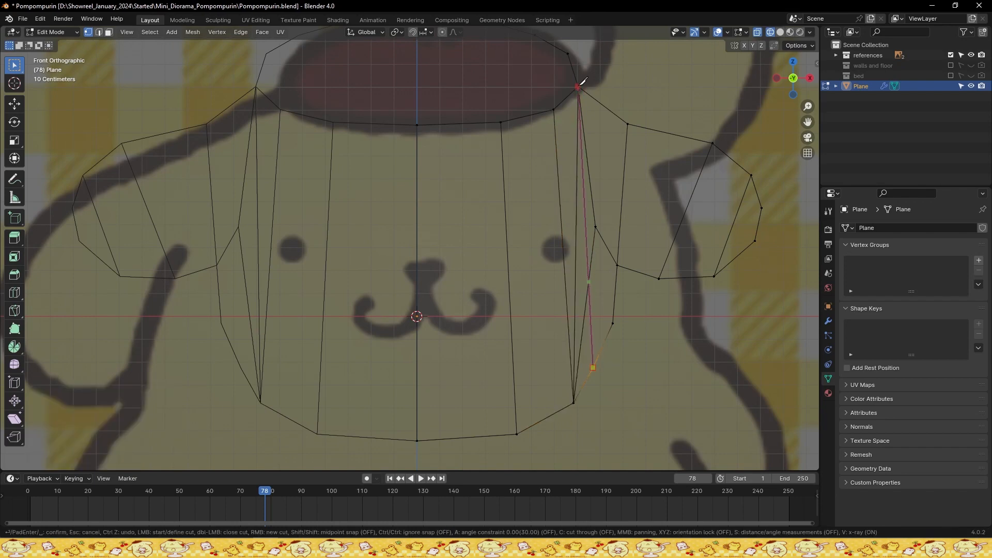
{"action": "left_click", "coordinate": [579, 87]}
{"action": "key", "text": "Return"}
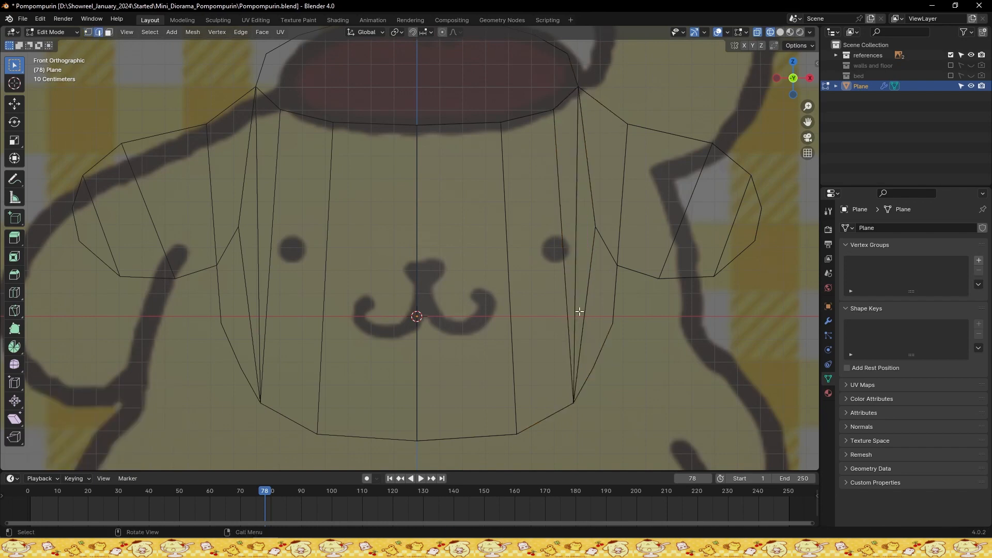
Delete the narrow triangles between the beret's right corner, the ear's inner vertex and the jaw
{"action": "key", "text": "x"}
{"action": "left_click", "coordinate": [585, 319]}
{"action": "key", "text": "ctrl+s"}
{"action": "key", "text": "Tab"}
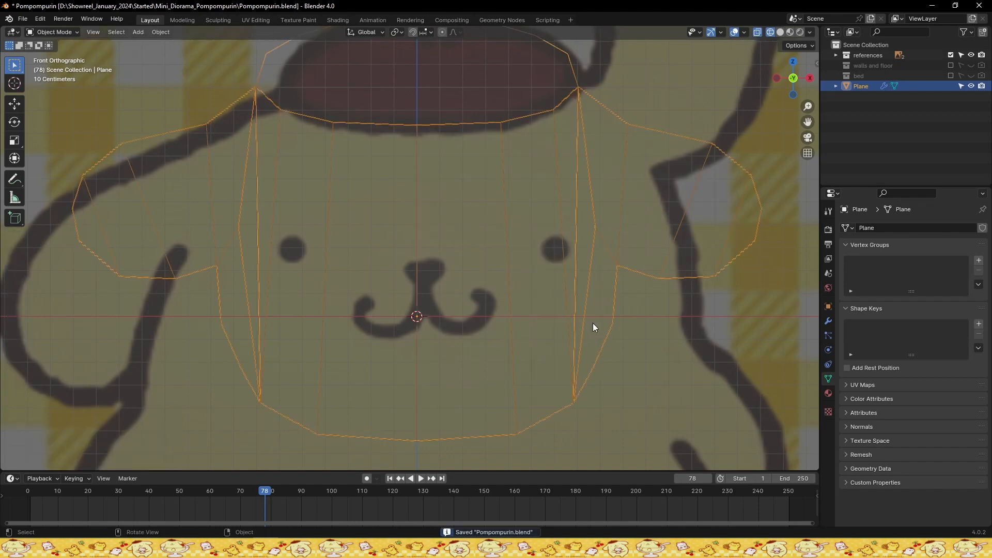
{"action": "key", "text": "Tab"}
{"action": "key", "text": "x"}
{"action": "key", "text": "e"}
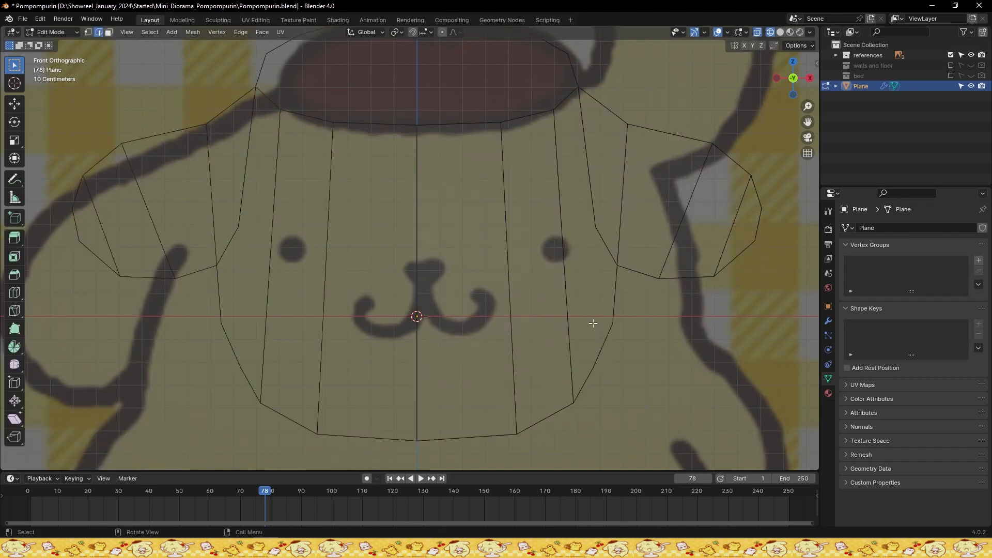
Fill the side strip of the head between the beret's right corner and the two lower jaw vertices, and save
{"action": "key", "text": "ctrl+s"}
{"action": "key", "text": "ctrl+z"}
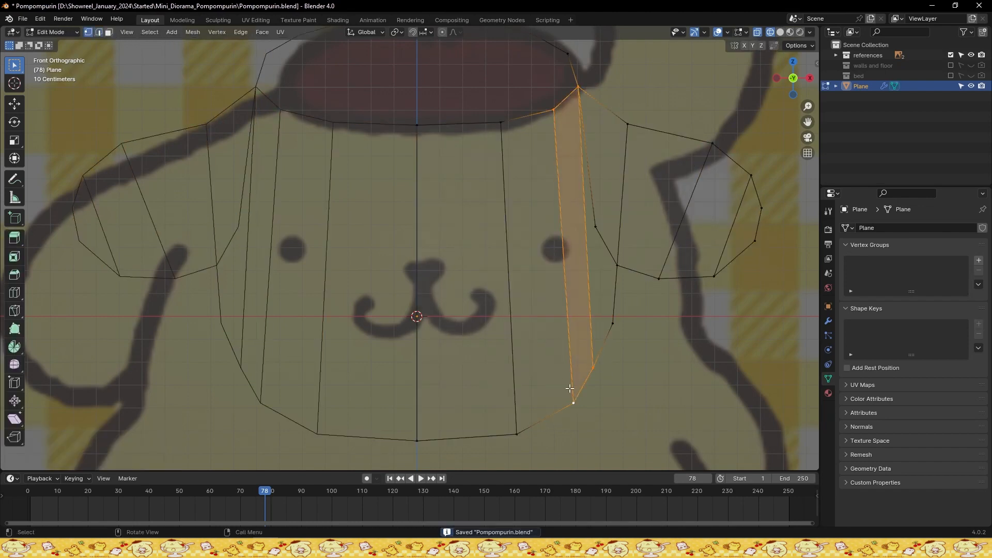
{"action": "left_click", "coordinate": [595, 227], "text": "shift"}
{"action": "key", "text": "ctrl+s"}
{"action": "left_click", "coordinate": [594, 226]}
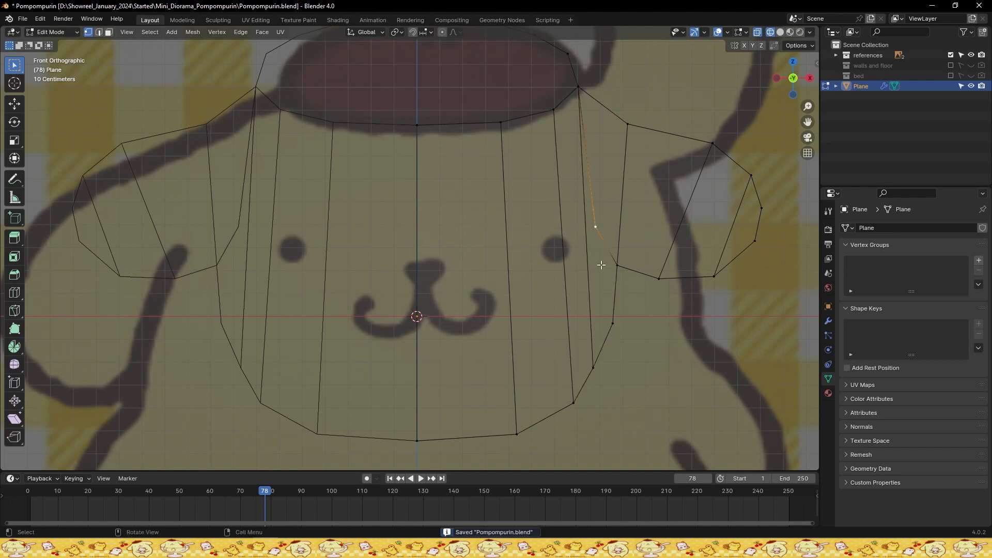
{"action": "key", "text": "ctrl+s"}
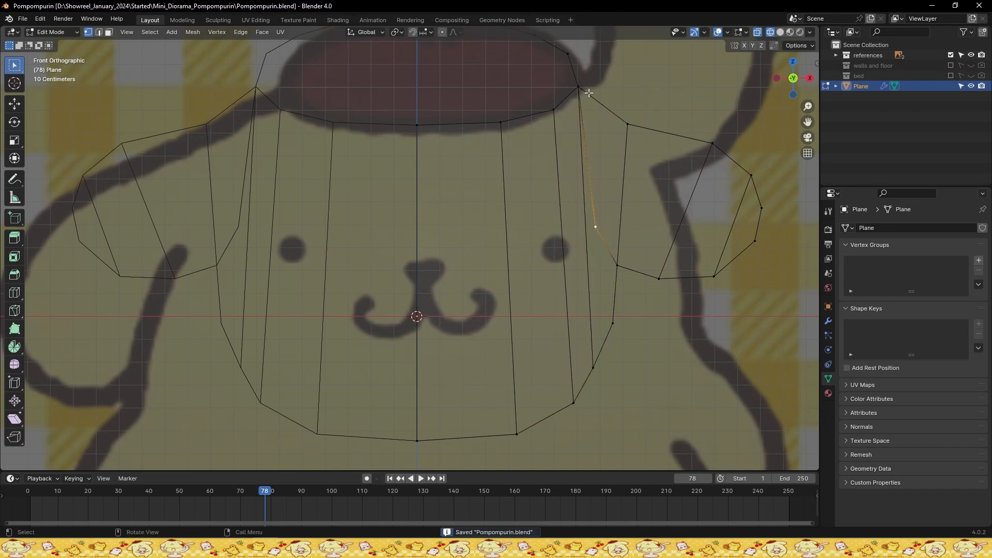
Delete the innermost face of the right ear beside the beret's corner and save the file
{"action": "key", "text": "3"}
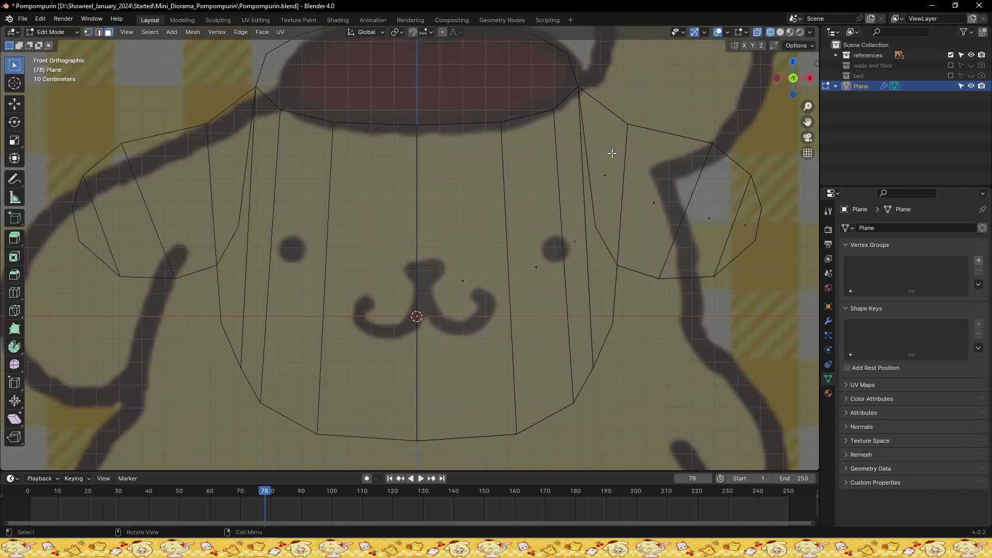
{"action": "left_click", "coordinate": [612, 162]}
{"action": "key", "text": "x"}
{"action": "key", "text": "Down"}
{"action": "key", "text": "Down"}
{"action": "key", "text": "Up"}
{"action": "key", "text": "Return"}
{"action": "key", "text": "ctrl+s"}
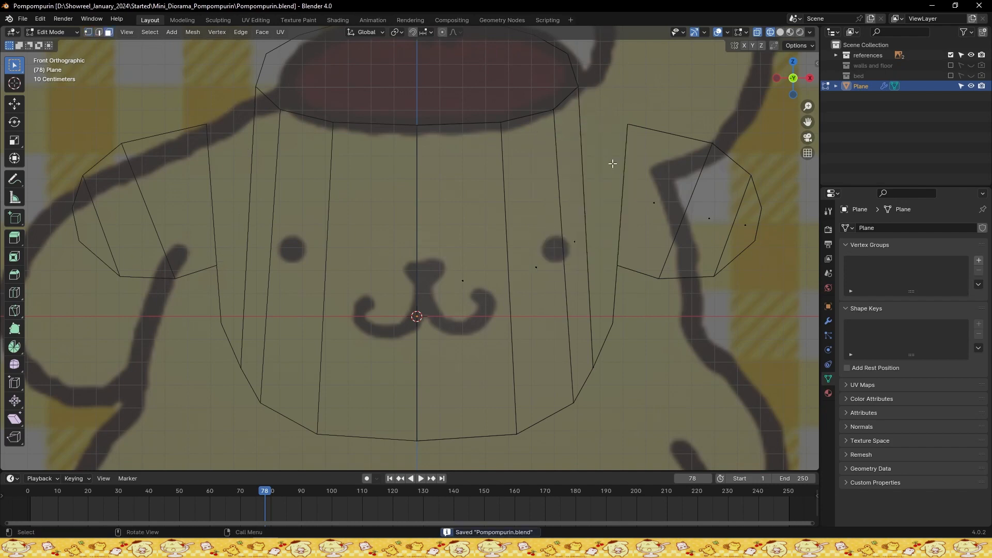
Extrude the ear's upper inner vertex toward the beret's right corner and merge it with the corner vertex at their centre
{"action": "key", "text": "1"}
{"action": "left_click", "coordinate": [633, 144]}
{"action": "key", "text": "e"}
{"action": "left_click", "coordinate": [598, 113]}
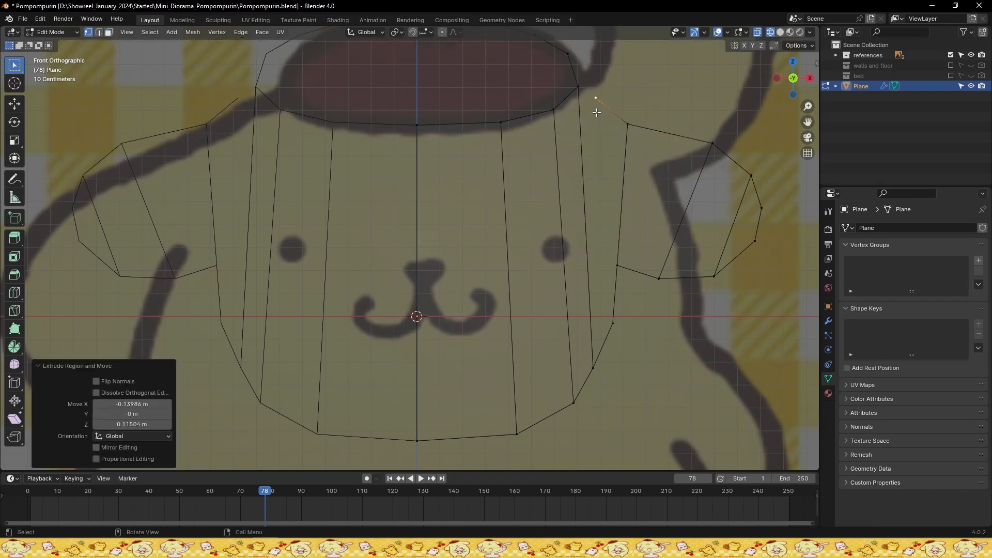
{"action": "left_click", "coordinate": [579, 93], "text": "shift"}
{"action": "key", "text": "m"}
{"action": "left_click", "coordinate": [609, 113]}
{"action": "key", "text": "ctrl+s"}
Fill the gap between the right ear and the outer head strip with a face and save the file
{"action": "left_click", "coordinate": [623, 142], "text": "shift"}
{"action": "left_click", "coordinate": [591, 362], "text": "shift"}
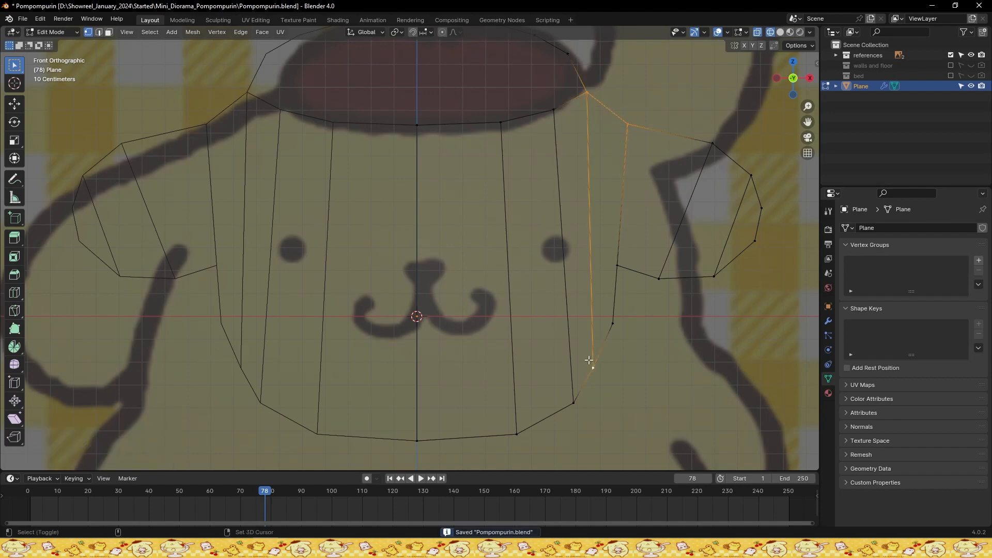
{"action": "left_click", "coordinate": [615, 324], "text": "shift"}
{"action": "key", "text": "f"}
{"action": "key", "text": "ctrl+s"}
Fill the beret section near its right end with a four-sided face between the upper and lower edges
{"action": "scroll", "coordinate": [577, 158], "scroll_direction": "down", "scroll_amount": 1}
{"action": "middle_click_drag", "start_coordinate": [577, 157], "coordinate": [563, 271], "text": "shift"}
{"action": "scroll", "coordinate": [548, 258], "scroll_direction": "up", "scroll_amount": 2}
{"action": "left_click", "coordinate": [538, 249]}
{"action": "left_click", "coordinate": [603, 214]}
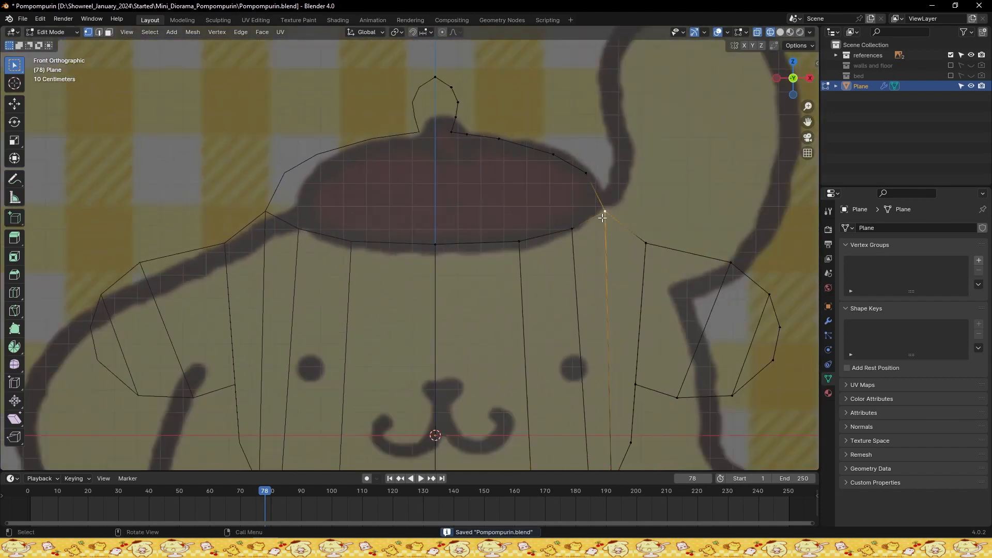
{"action": "middle_click_drag", "start_coordinate": [602, 215], "coordinate": [560, 217], "text": "shift"}
{"action": "left_click", "coordinate": [503, 243]}
{"action": "left_click", "coordinate": [559, 226], "text": "shift"}
{"action": "left_click", "coordinate": [575, 164], "text": "shift"}
{"action": "key", "text": "f"}
Subdivide the beret's edge above its right corner and push the new vertex outward about 0.02 m along X
{"action": "left_click", "coordinate": [594, 204]}
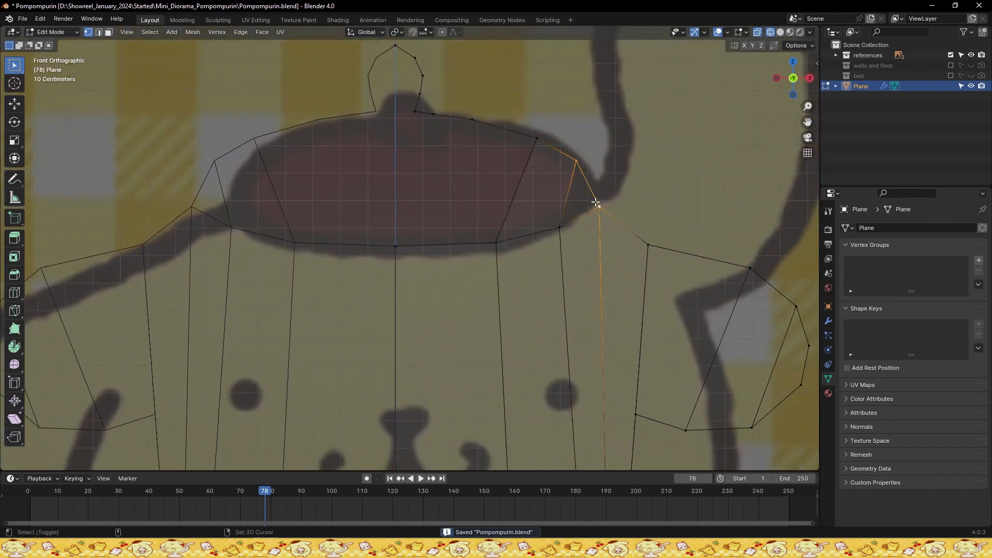
{"action": "key", "text": "g"}
{"action": "key", "text": "x"}
{"action": "left_click", "coordinate": [612, 203]}
{"action": "key", "text": "ctrl+s"}
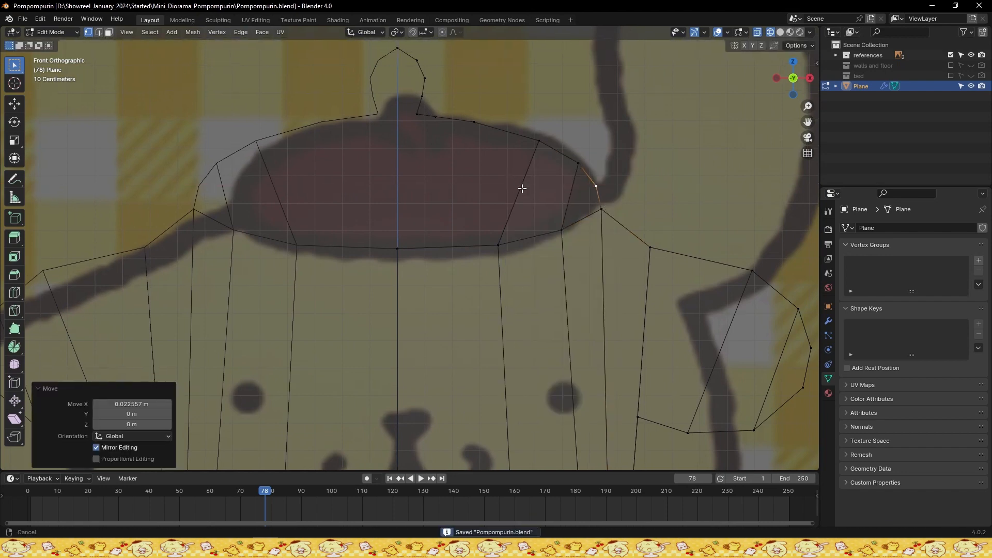
Subdivide the beret's lower edge between the centre line and the first vertex on the right
{"action": "middle_click_drag", "start_coordinate": [522, 189], "coordinate": [549, 206], "text": "shift"}
{"action": "left_click", "coordinate": [524, 261]}
{"action": "left_click", "coordinate": [425, 264]}
{"action": "left_click", "coordinate": [521, 260], "text": "shift"}
{"action": "right_click", "coordinate": [458, 260]}
{"action": "left_click", "coordinate": [457, 259]}
{"action": "left_click", "coordinate": [473, 267]}
Fill the next beret section inward, using the new lower-edge vertex and the matching upper-edge vertices, and save
{"action": "left_click", "coordinate": [524, 262], "text": "shift"}
{"action": "left_click", "coordinate": [563, 158], "text": "shift"}
{"action": "left_click", "coordinate": [502, 140], "text": "shift"}
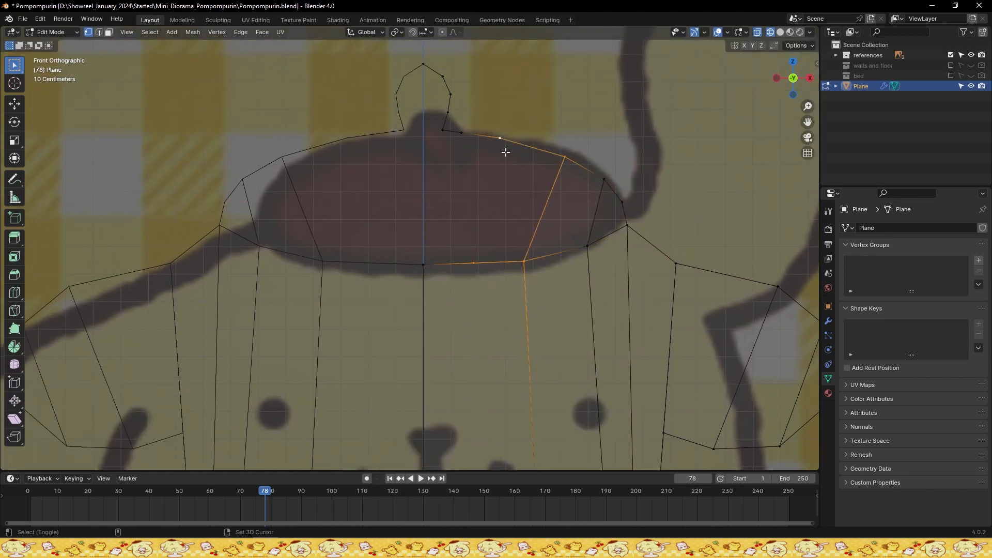
{"action": "key", "text": "f"}
{"action": "key", "text": "ctrl+s"}
{"action": "left_click", "coordinate": [463, 135]}
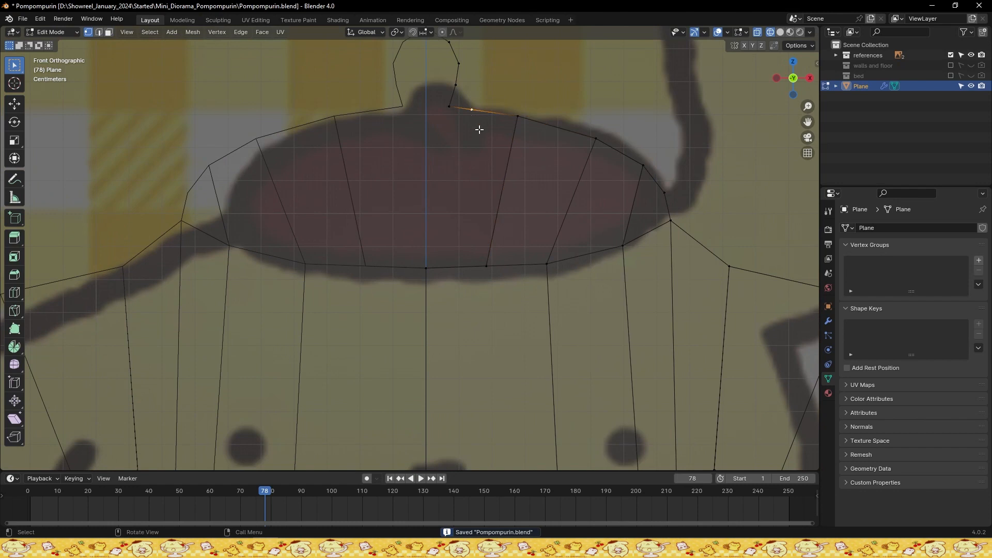
Dissolve the extra vertex on the beret's upper edge just right of the stem, and save
{"action": "key", "text": "x"}
{"action": "left_click", "coordinate": [479, 129]}
{"action": "key", "text": "ctrl+s"}
Fill the beret section beside the centre line with a four-sided face reaching the stem's right base corner, and save
{"action": "left_click", "coordinate": [462, 115]}
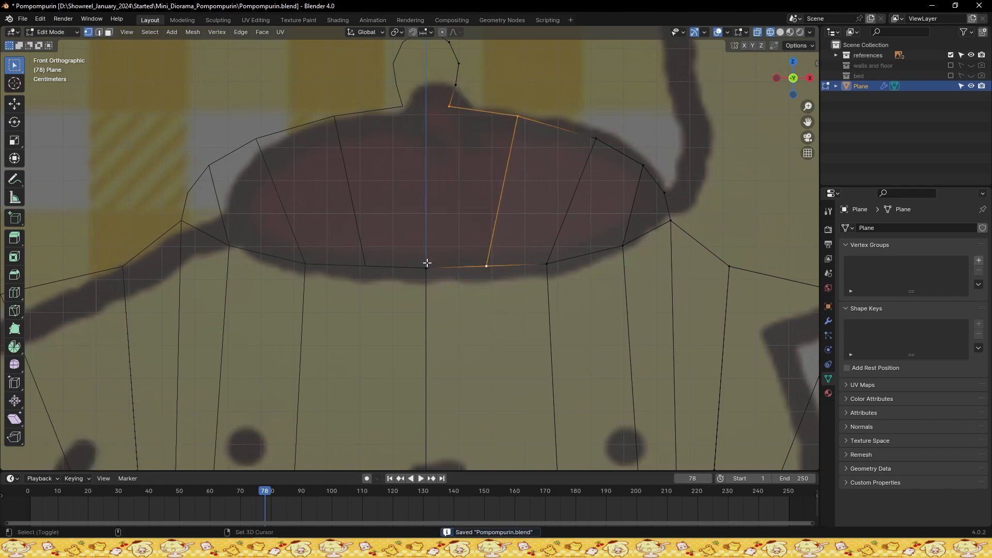
{"action": "left_click", "coordinate": [427, 264], "text": "shift"}
{"action": "key", "text": "f"}
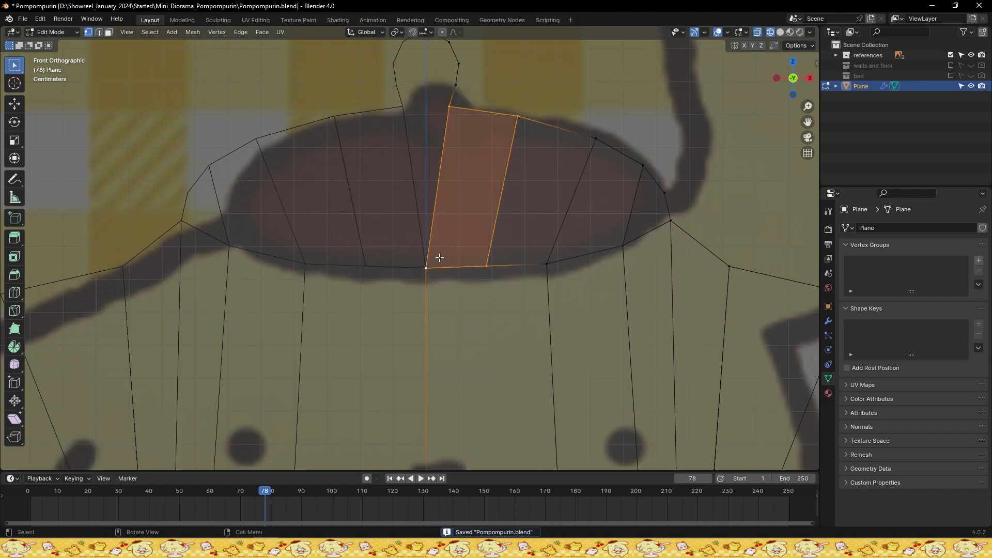
{"action": "key", "text": "ctrl+s"}
Fill the face between the beret's lower centre vertex, the stem tip and the stem's right side, and save
{"action": "middle_click_drag", "start_coordinate": [445, 157], "coordinate": [443, 208], "text": "shift"}
{"action": "left_click", "coordinate": [450, 143]}
{"action": "left_click", "coordinate": [445, 160]}
{"action": "key", "text": "ctrl+s"}
{"action": "left_click", "coordinate": [429, 88]}
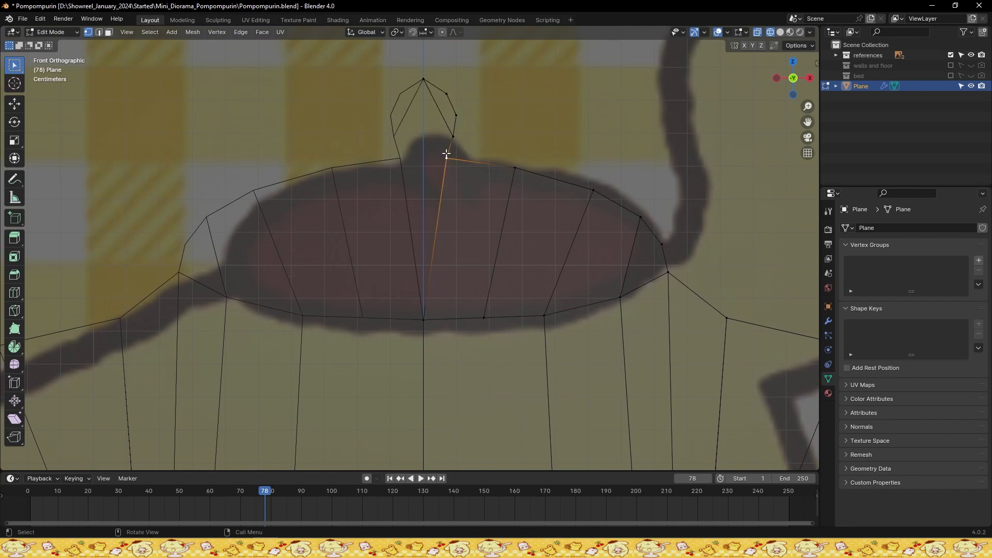
{"action": "key", "text": "ctrl+s"}
{"action": "left_click", "coordinate": [452, 137], "text": "shift"}
{"action": "key", "text": "f"}
{"action": "left_click", "coordinate": [487, 217]}
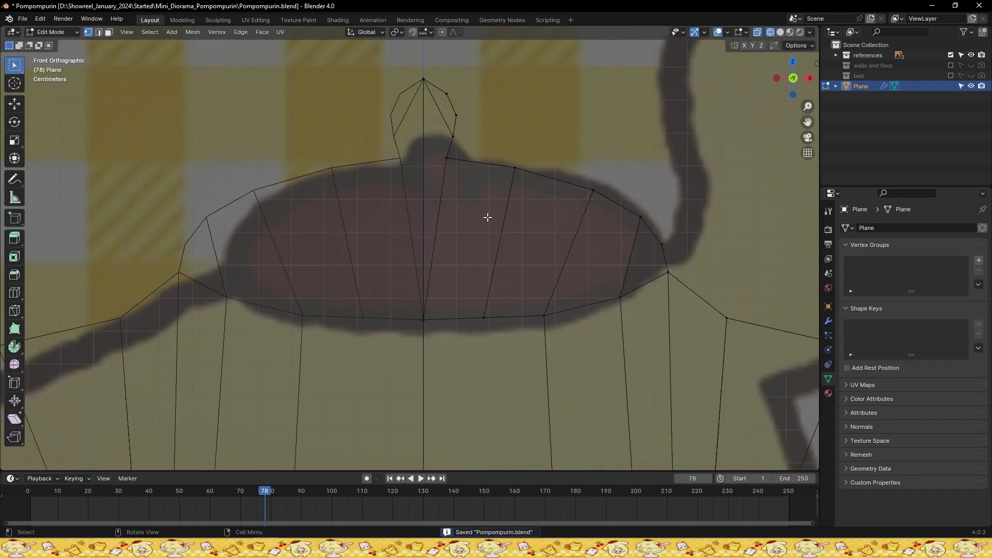
Dissolve the lower vertex on the stem's right side so the stem half is a single face, and save
{"action": "left_click", "coordinate": [453, 137]}
{"action": "key", "text": "x"}
{"action": "left_click", "coordinate": [473, 160]}
{"action": "key", "text": "ctrl+s"}
{"action": "key", "text": "a"}
{"action": "key", "text": "alt+a"}
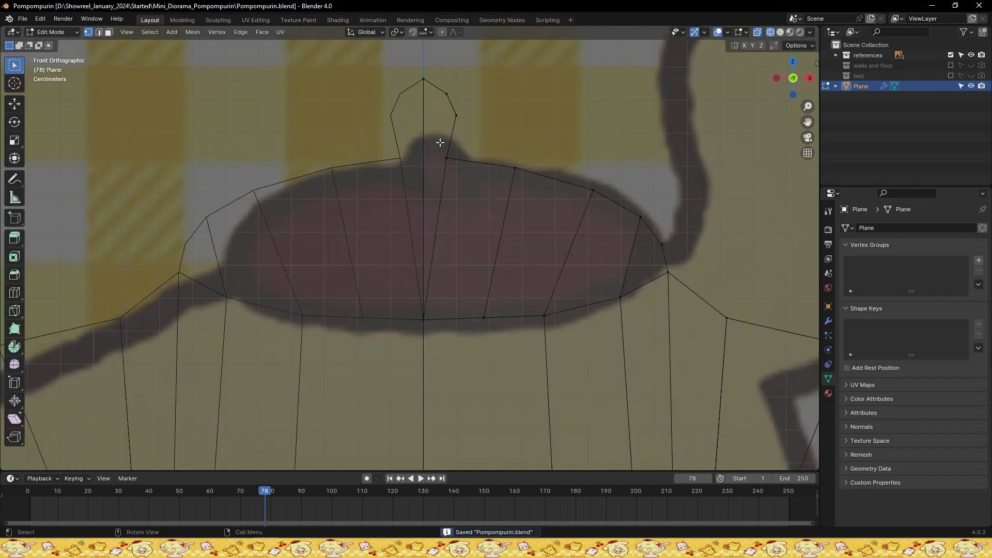
{"action": "key", "text": "3"}
{"action": "left_click", "coordinate": [434, 135]}
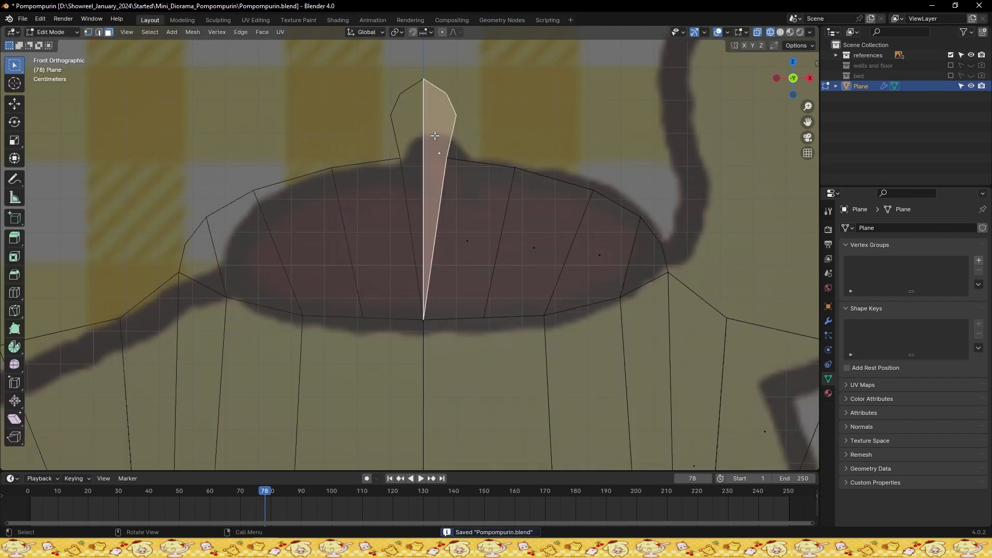
{"action": "key", "text": "1"}
Switch to solid shading in Object Mode, hiding the references and Plane and showing the walls and floor and bed collections
{"action": "scroll", "coordinate": [435, 136], "scroll_direction": "down", "scroll_amount": 7}
{"action": "key", "text": "ctrl+s"}
{"action": "middle_click_drag", "start_coordinate": [434, 135], "coordinate": [445, 165]}
{"action": "scroll", "coordinate": [445, 165], "scroll_direction": "down", "scroll_amount": 3}
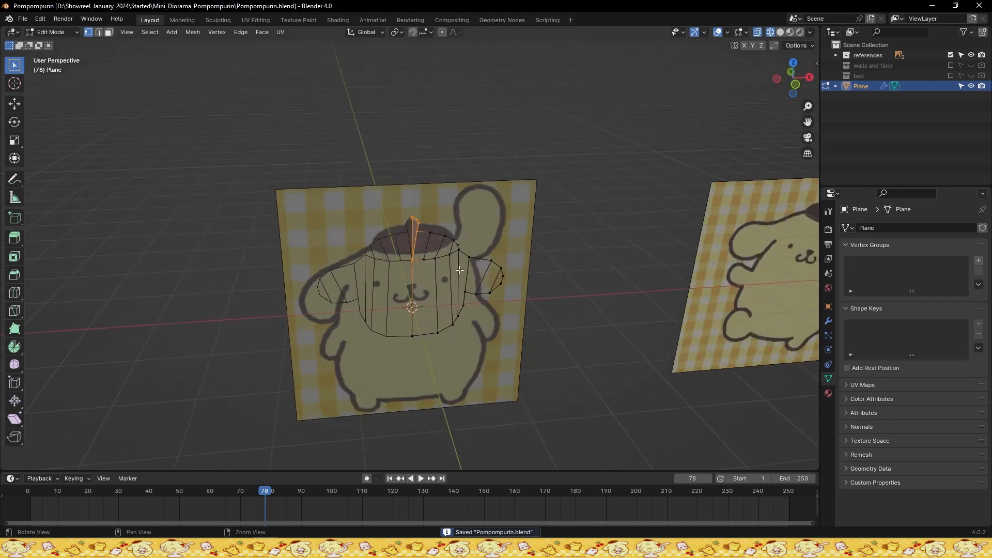
{"action": "left_click_drag", "start_coordinate": [961, 86], "coordinate": [982, 86]}
{"action": "mouse_move", "coordinate": [950, 56]}
{"action": "left_mouse_down"}
{"action": "mouse_move", "coordinate": [980, 55]}
{"action": "mouse_move", "coordinate": [982, 76]}
{"action": "left_mouse_up"}
{"action": "key", "text": "shift+z"}
{"action": "middle_click_drag", "start_coordinate": [487, 202], "coordinate": [459, 221]}
{"action": "scroll", "coordinate": [589, 203], "scroll_direction": "down", "scroll_amount": 8}
{"action": "key", "text": "ctrl+s"}
{"action": "key", "text": "Tab"}
Frame the bed cover and examine the bed within the room from several angles
{"action": "left_click", "coordinate": [451, 219]}
{"action": "key", "text": "KP_Decimal"}
{"action": "middle_click_drag", "start_coordinate": [385, 256], "coordinate": [371, 277]}
{"action": "scroll", "coordinate": [371, 276], "scroll_direction": "up", "scroll_amount": 3}
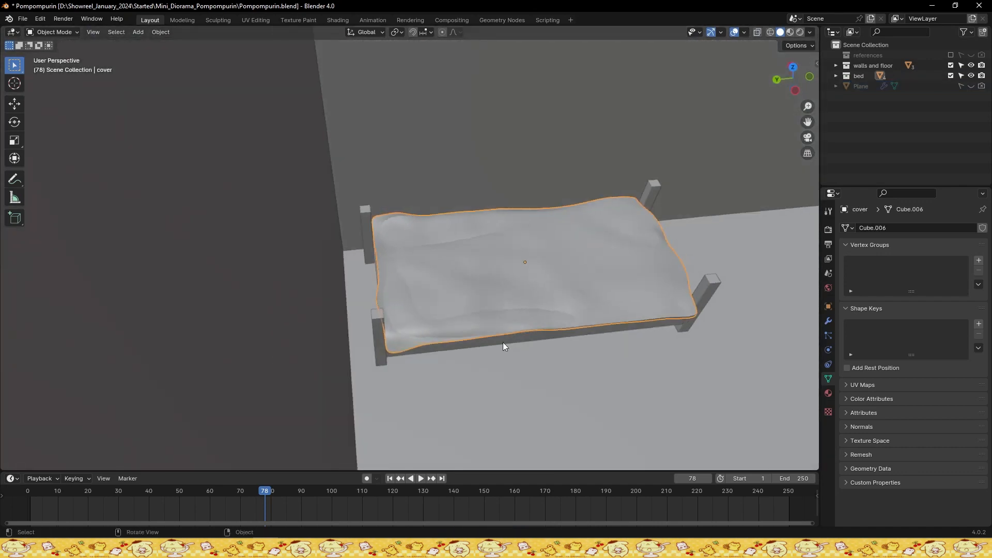
{"action": "scroll", "coordinate": [506, 336], "scroll_direction": "down", "scroll_amount": 6}
{"action": "key", "text": "ctrl+s"}
{"action": "scroll", "coordinate": [496, 325], "scroll_direction": "up", "scroll_amount": 2}
{"action": "middle_click_drag", "start_coordinate": [483, 323], "coordinate": [402, 238]}
{"action": "left_click", "coordinate": [423, 297]}
{"action": "key", "text": "ctrl+s"}
{"action": "key", "text": "ctrl+s"}
Hide the walls and floor and bed collections, and show and select the Plane object
{"action": "left_click_drag", "start_coordinate": [951, 65], "coordinate": [982, 86]}
{"action": "key", "text": "ctrl+s"}
{"action": "left_click", "coordinate": [965, 32]}
{"action": "left_click", "coordinate": [860, 86]}
{"action": "middle_click_drag", "start_coordinate": [393, 289], "coordinate": [362, 299]}
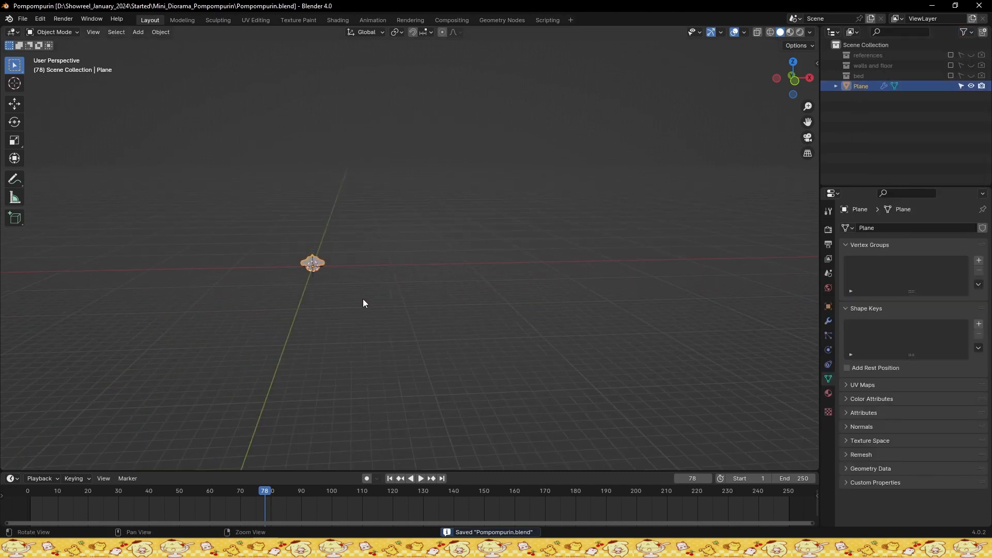
Rename the Plane object as pompompurin, leaving it outside the bed collection, and save
{"action": "double_click", "coordinate": [858, 86]}
{"action": "key", "text": "ctrl+s"}
{"action": "left_click_drag", "start_coordinate": [855, 87], "coordinate": [863, 77]}
{"action": "key", "text": "ctrl+z"}
Show the references collection, frame the pompompurin mesh and enter Edit Mode
{"action": "left_click", "coordinate": [951, 55]}
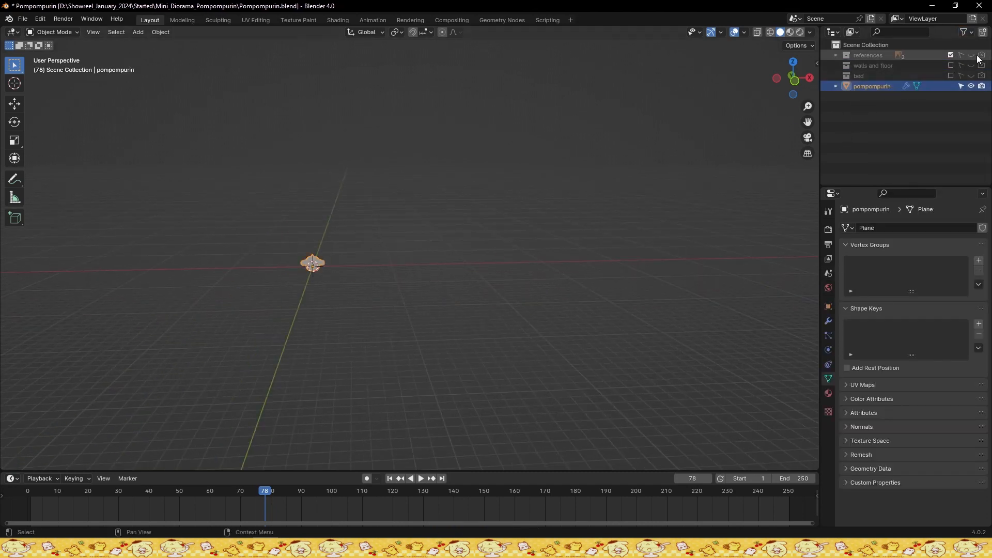
{"action": "key", "text": "KP_Decimal"}
{"action": "key", "text": "ctrl+s"}
{"action": "key", "text": "Tab"}
{"action": "scroll", "coordinate": [470, 232], "scroll_direction": "up", "scroll_amount": 2}
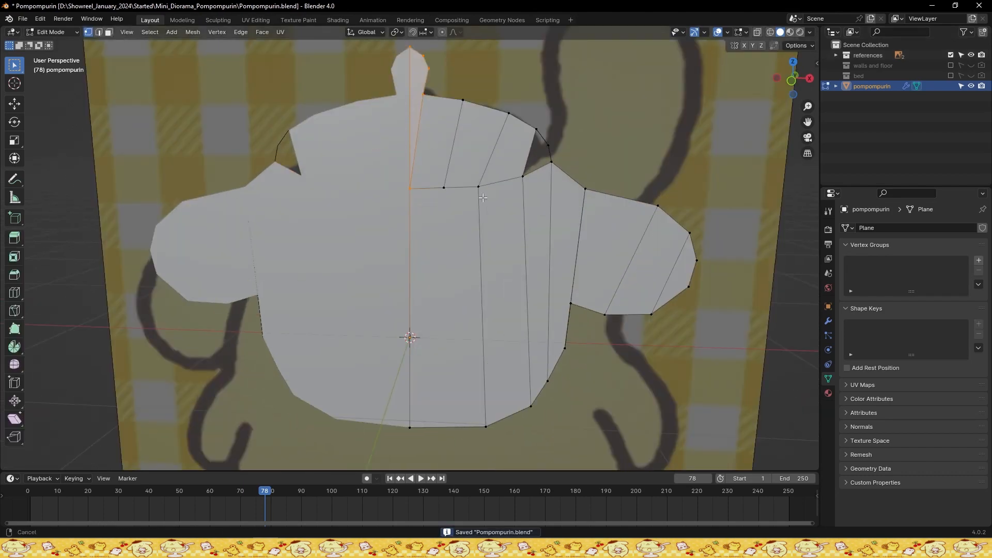
{"action": "scroll", "coordinate": [537, 168], "scroll_direction": "up", "scroll_amount": 1}
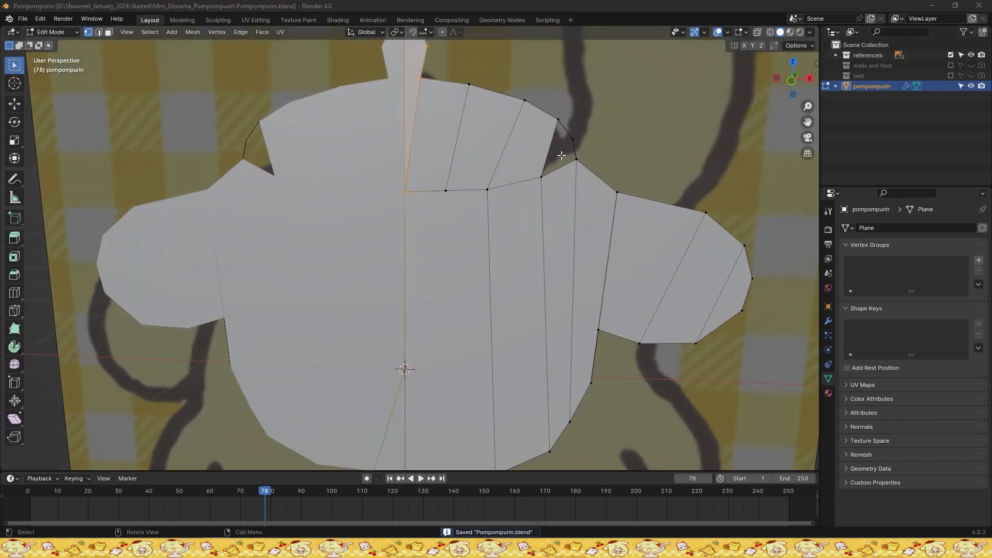
Fill the open section at the beret's right end with a four-sided face, and save
{"action": "left_click", "coordinate": [576, 159]}
{"action": "left_click", "coordinate": [572, 140], "text": "shift"}
{"action": "left_click", "coordinate": [558, 121], "text": "shift"}
{"action": "left_click", "coordinate": [540, 177], "text": "shift"}
{"action": "key", "text": "f"}
{"action": "key", "text": "ctrl+s"}
Knife-cut across the stem's base from its right corner to the centre line in front view, and save
{"action": "scroll", "coordinate": [517, 170], "scroll_direction": "down", "scroll_amount": 2}
{"action": "left_click", "coordinate": [419, 130]}
{"action": "key", "text": "ctrl+s"}
{"action": "key", "text": "KP_Decimal"}
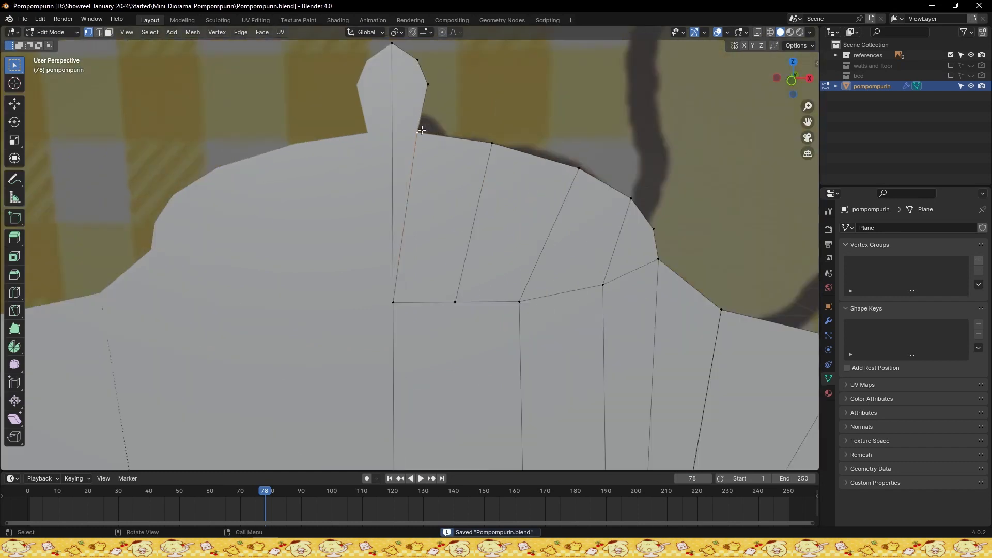
{"action": "scroll", "coordinate": [437, 153], "scroll_direction": "down", "scroll_amount": 2}
{"action": "key", "text": "KP_1"}
{"action": "key", "text": "ctrl+s"}
{"action": "scroll", "coordinate": [438, 153], "scroll_direction": "down", "scroll_amount": 4}
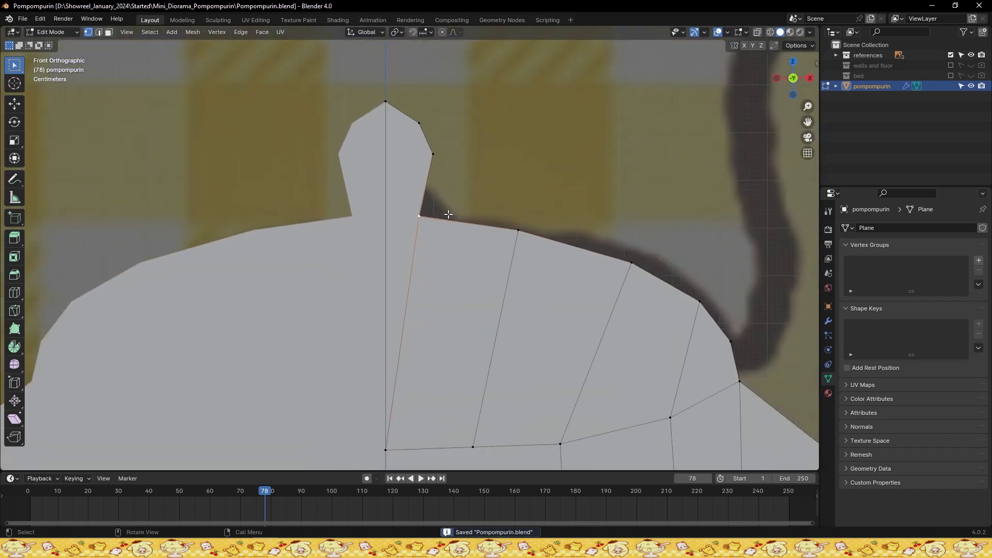
{"action": "key", "text": "k"}
{"action": "left_click", "coordinate": [395, 184]}
{"action": "key", "text": "Return"}
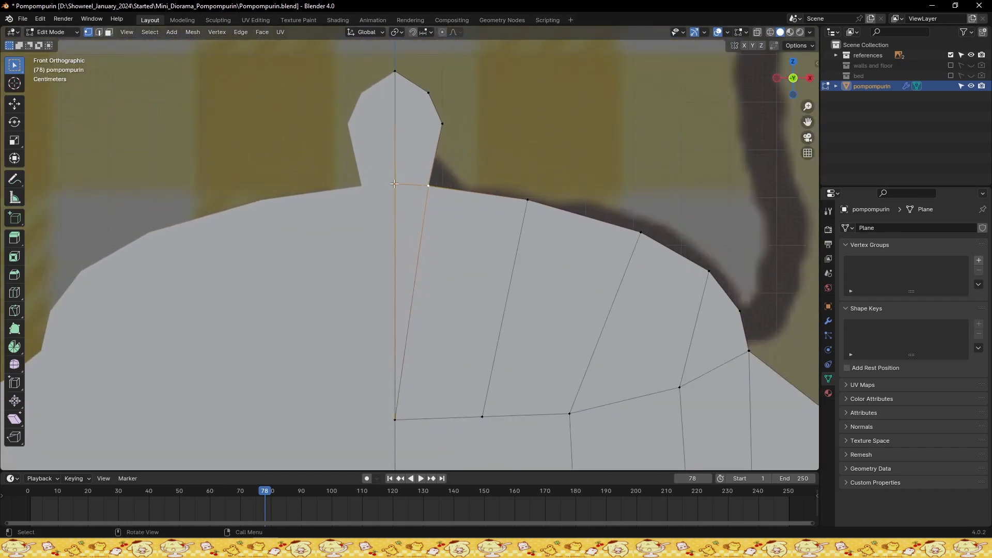
{"action": "key", "text": "ctrl+s"}
Examine the stem's side vertices and the head's lower edge from the front and at an angle
{"action": "left_click", "coordinate": [440, 129]}
{"action": "key", "text": "ctrl+s"}
{"action": "left_click", "coordinate": [427, 104], "text": "shift"}
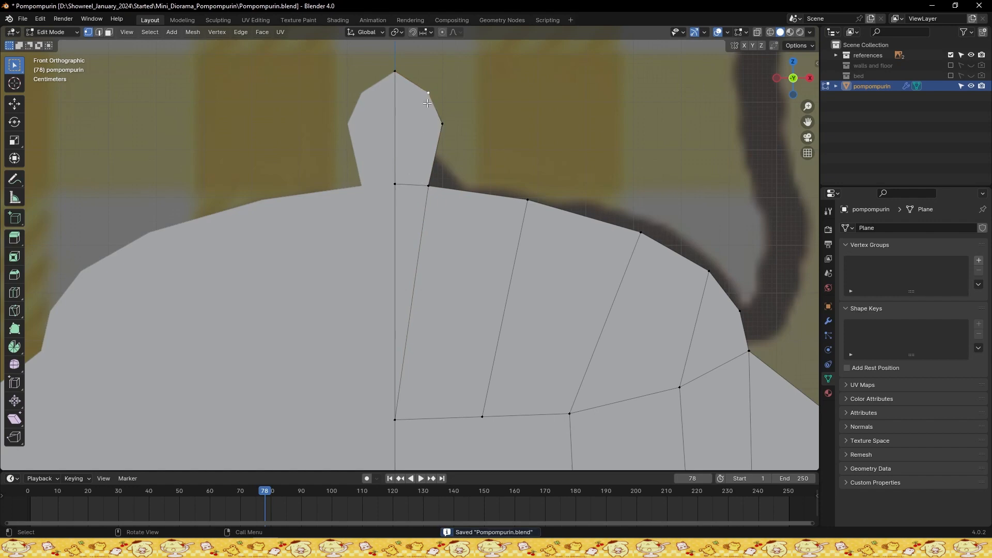
{"action": "middle_click_drag", "start_coordinate": [437, 252], "coordinate": [442, 196], "text": "shift"}
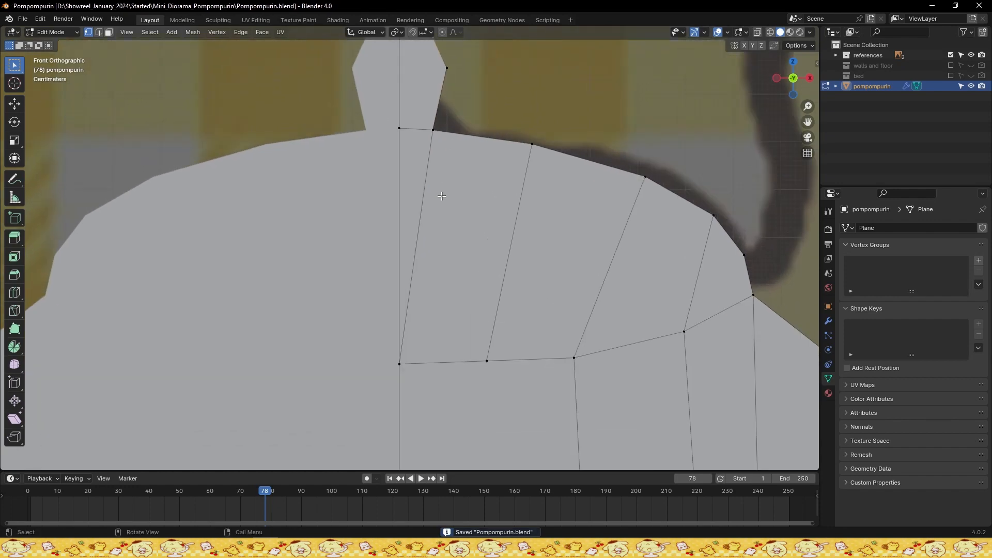
{"action": "scroll", "coordinate": [440, 210], "scroll_direction": "down", "scroll_amount": 6}
{"action": "scroll", "coordinate": [439, 210], "scroll_direction": "up", "scroll_amount": 1}
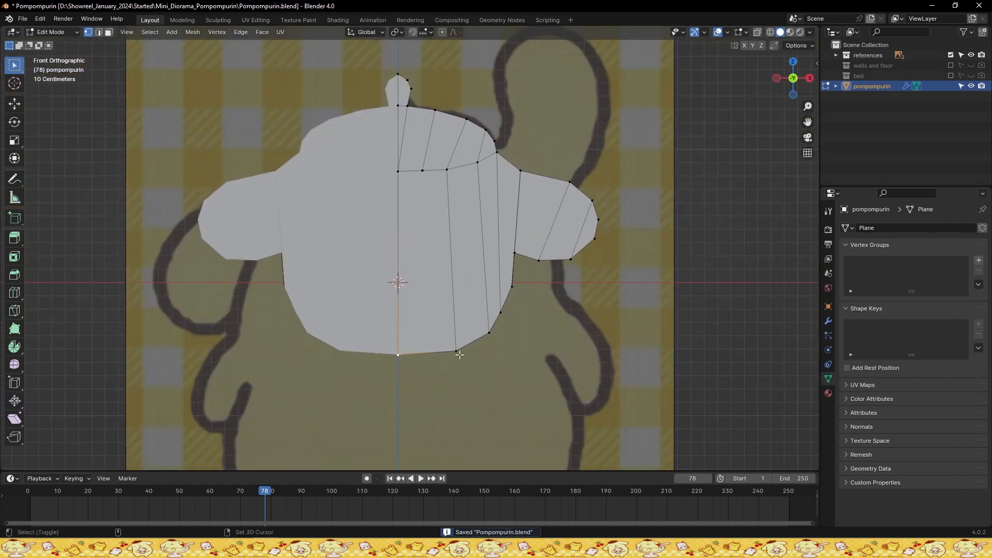
{"action": "right_click", "coordinate": [392, 296]}
{"action": "scroll", "coordinate": [411, 249], "scroll_direction": "up", "scroll_amount": 1}
{"action": "middle_click_drag", "start_coordinate": [413, 255], "coordinate": [382, 230]}
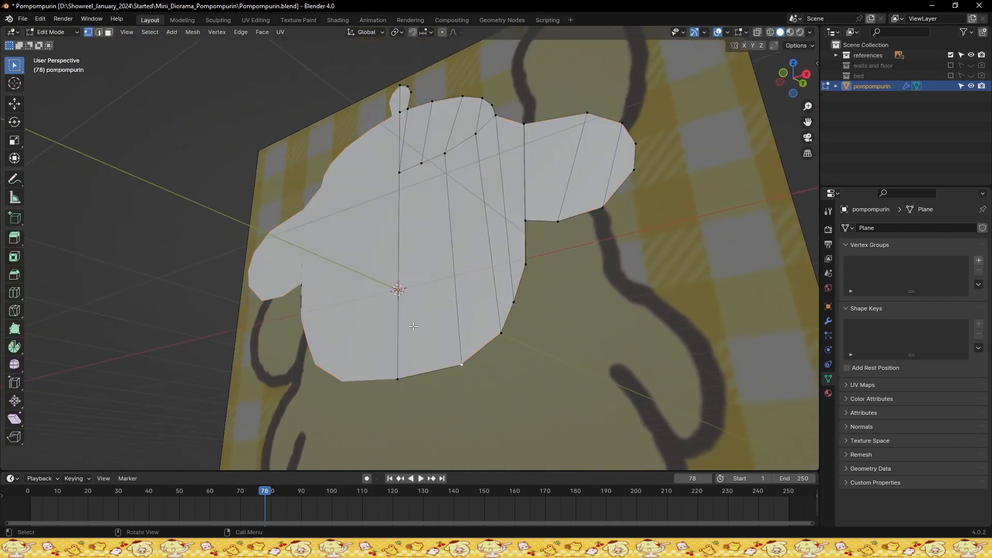
Knife-cut the head face beside the centre line from the beret's lower-edge vertex down to the chin edge, and save
{"action": "key", "text": "KP_1"}
{"action": "scroll", "coordinate": [401, 372], "scroll_direction": "up", "scroll_amount": 1}
{"action": "key", "text": "ctrl+s"}
{"action": "left_click", "coordinate": [446, 359]}
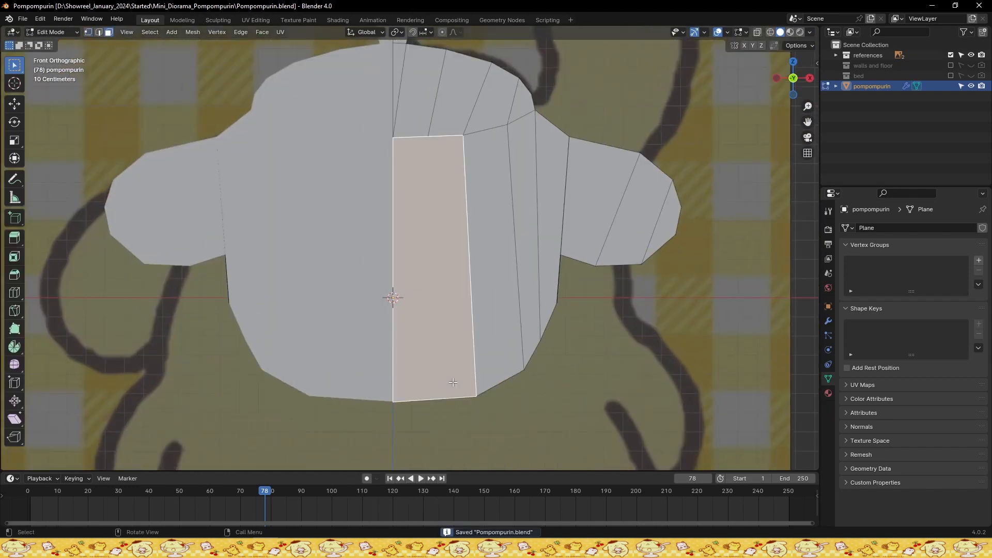
{"action": "key", "text": "k"}
{"action": "left_click", "coordinate": [428, 137]}
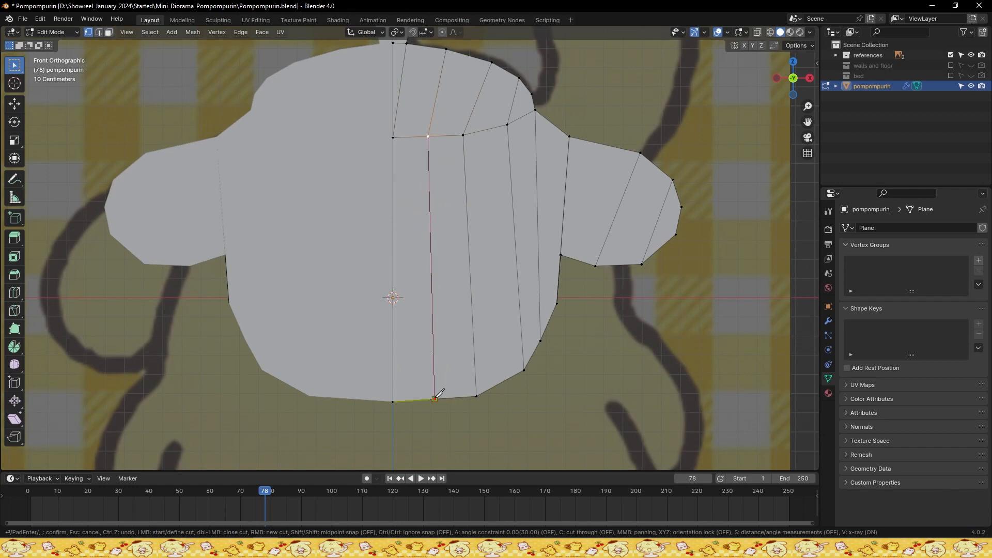
{"action": "left_click", "coordinate": [436, 399]}
{"action": "key", "text": "Return"}
{"action": "key", "text": "ctrl+s"}
Delete the face connecting the right ear to the head
{"action": "scroll", "coordinate": [505, 258], "scroll_direction": "up", "scroll_amount": 2}
{"action": "middle_click_drag", "start_coordinate": [504, 258], "coordinate": [653, 304]}
{"action": "key", "text": "KP_1"}
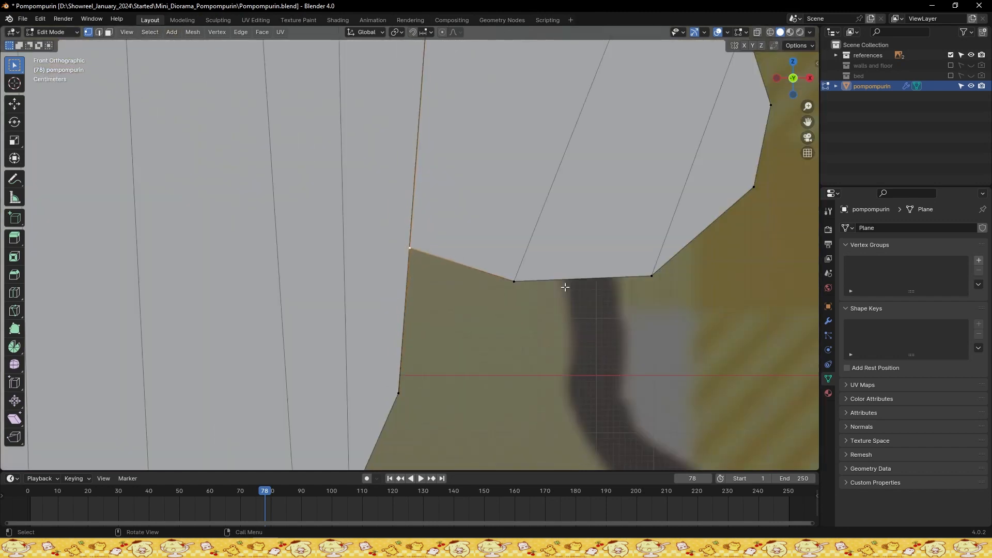
{"action": "left_click", "coordinate": [518, 262]}
{"action": "key", "text": "x"}
{"action": "left_click", "coordinate": [497, 249]}
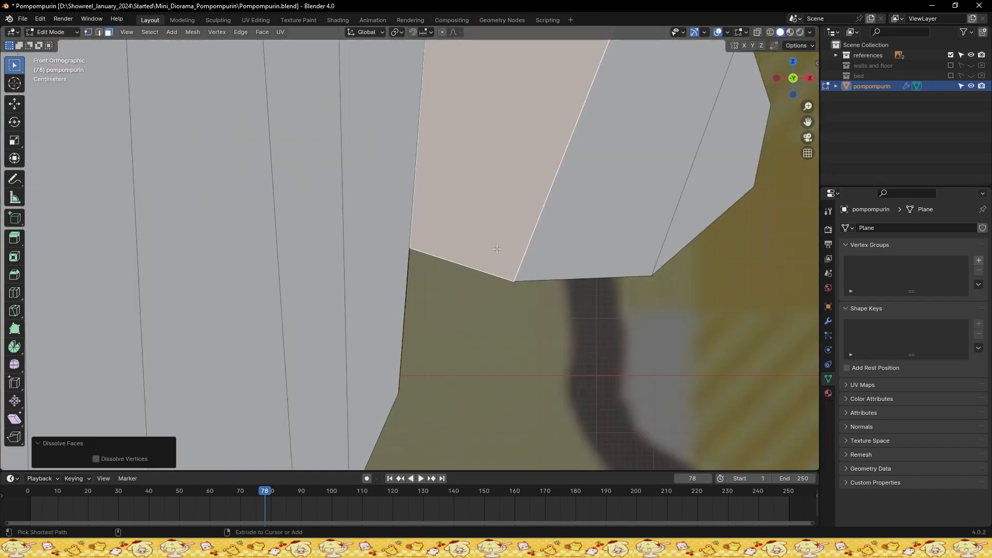
{"action": "key", "text": "ctrl+s"}
{"action": "key", "text": "x"}
{"action": "left_click", "coordinate": [497, 249]}
{"action": "key", "text": "1"}
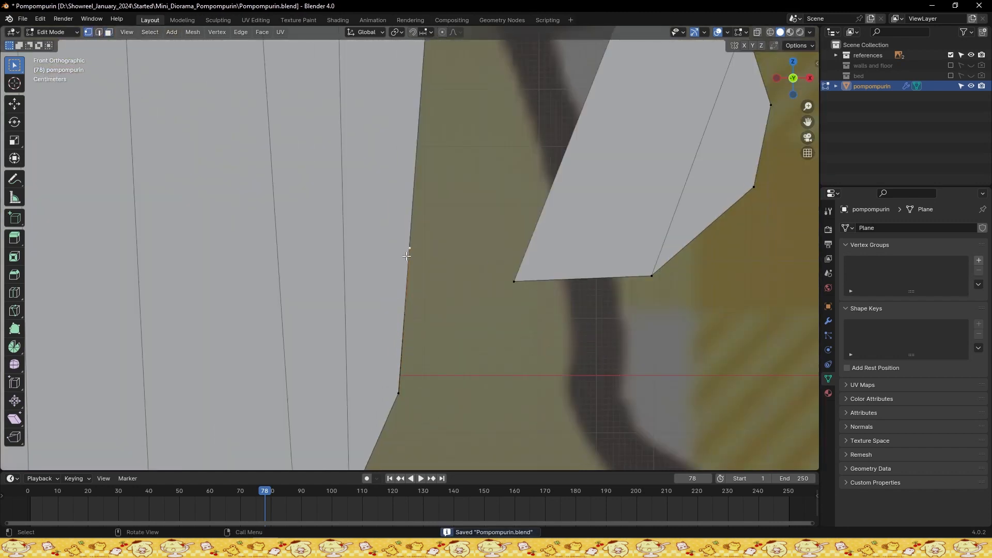
Dissolve the vertex on the head's right side where the ear's lower edge was attached, and save
{"action": "key", "text": "x"}
{"action": "left_click", "coordinate": [433, 259]}
{"action": "key", "text": "ctrl+s"}
{"action": "left_click", "coordinate": [492, 279]}
{"action": "key", "text": "ctrl+s"}
{"action": "scroll", "coordinate": [491, 279], "scroll_direction": "down", "scroll_amount": 5}
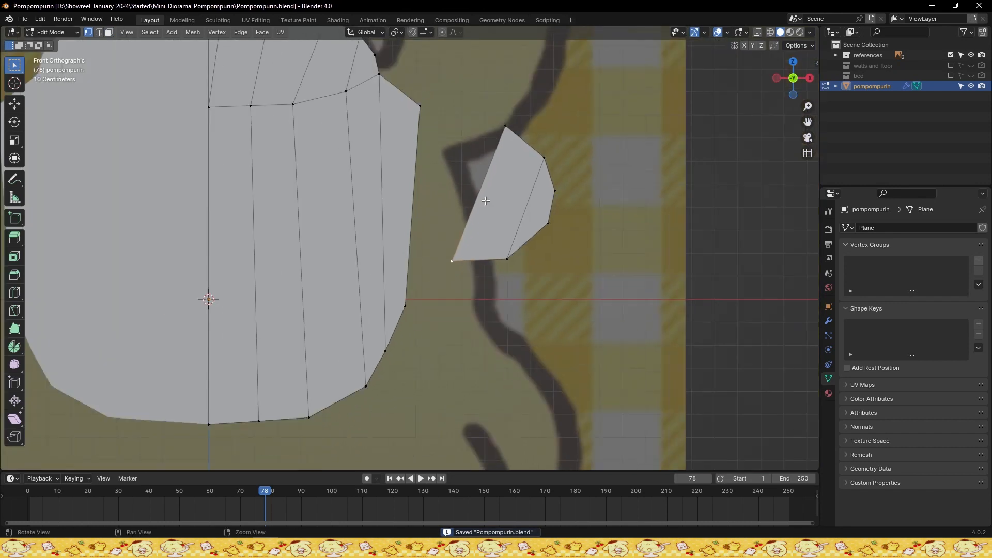
Subdivide the head's right side edge facing the ear, select the new vertex and save
{"action": "middle_click_drag", "start_coordinate": [463, 231], "coordinate": [487, 268], "text": "shift"}
{"action": "scroll", "coordinate": [487, 268], "scroll_direction": "up", "scroll_amount": 1}
{"action": "scroll", "coordinate": [487, 268], "scroll_direction": "up", "scroll_amount": 1}
{"action": "left_click", "coordinate": [581, 128]}
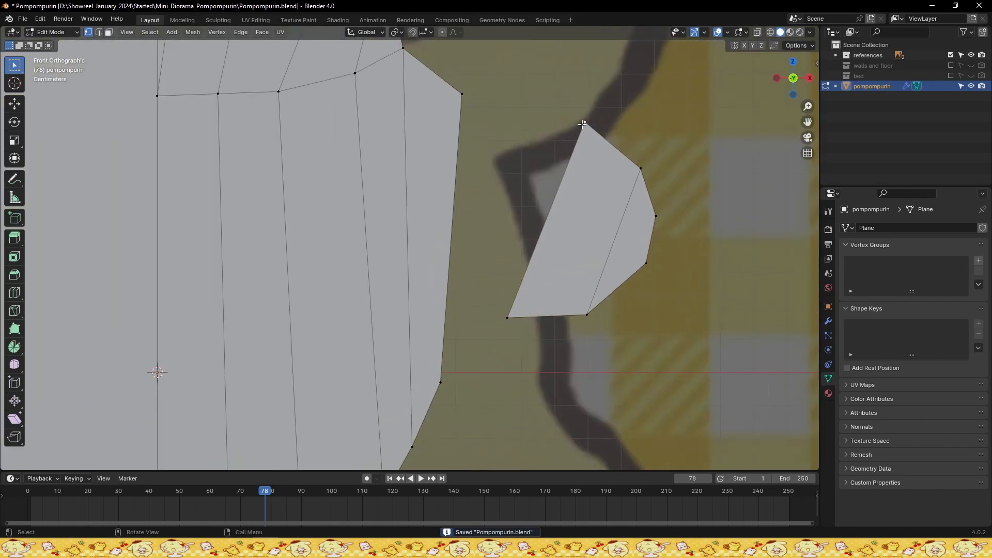
{"action": "left_click", "coordinate": [517, 314]}
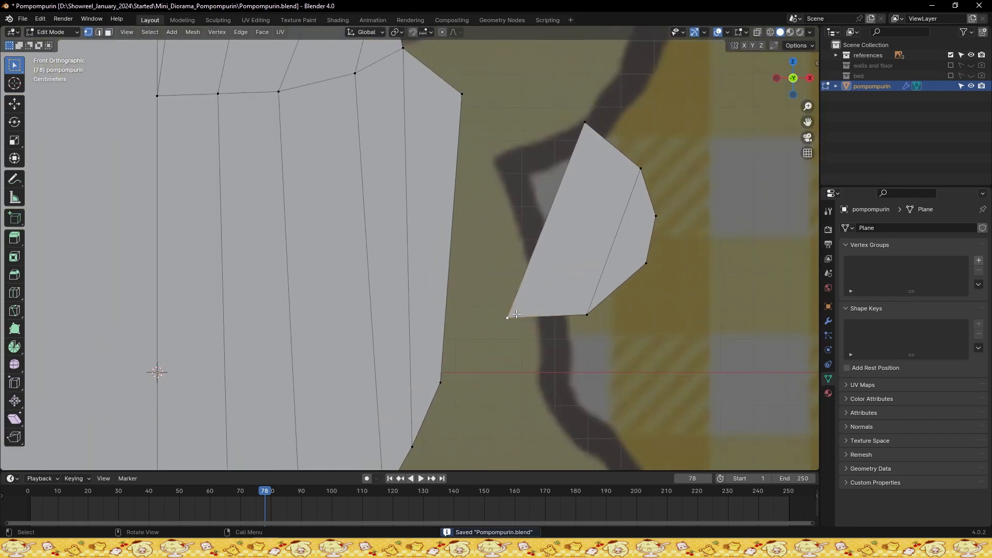
{"action": "left_click", "coordinate": [439, 385], "text": "shift"}
{"action": "right_click", "coordinate": [439, 373]}
{"action": "left_click", "coordinate": [420, 297]}
{"action": "middle_click_drag", "start_coordinate": [421, 297], "coordinate": [455, 253]}
{"action": "left_click", "coordinate": [448, 240]}
{"action": "key", "text": "KP_1"}
{"action": "key", "text": "ctrl+s"}
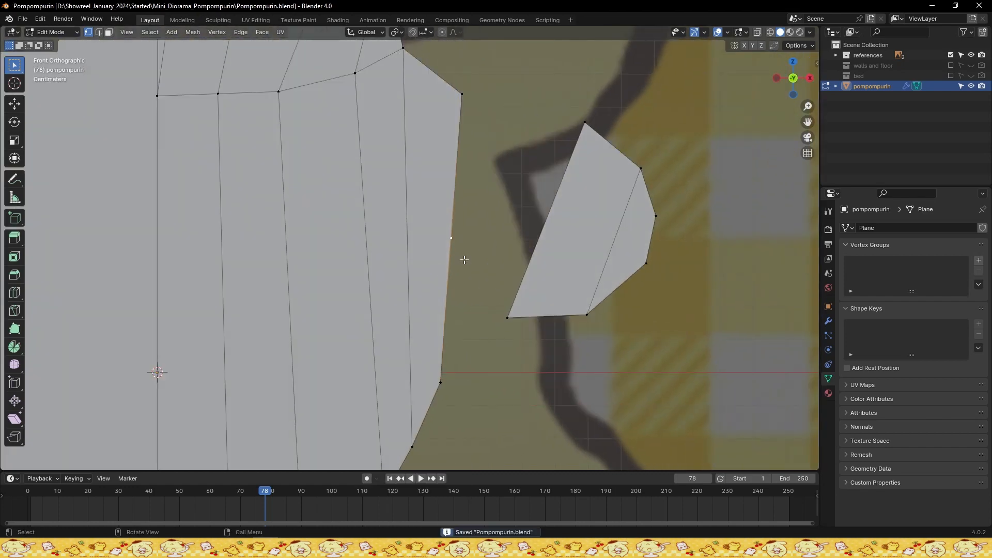
Lower the new side vertex along Z to about the level of the ear's lower inner corner
{"action": "key", "text": "g"}
{"action": "key", "text": "z"}
{"action": "left_click", "coordinate": [452, 320]}
Fill the gap between the head and the right ear with a four-sided face, and save
{"action": "left_click", "coordinate": [506, 321], "text": "shift"}
{"action": "left_click", "coordinate": [582, 120], "text": "shift"}
{"action": "left_click", "coordinate": [463, 96], "text": "shift"}
{"action": "key", "text": "f"}
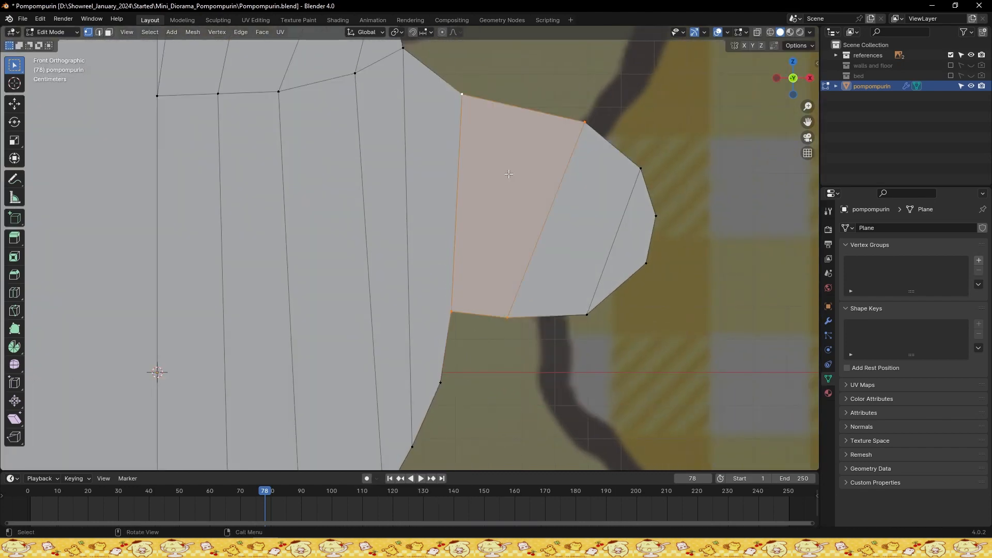
{"action": "key", "text": "ctrl+s"}
Dissolve the vertex on the head's right side just below the ear, and save
{"action": "left_click", "coordinate": [441, 383]}
{"action": "scroll", "coordinate": [441, 383], "scroll_direction": "down", "scroll_amount": 1}
{"action": "key", "text": "x"}
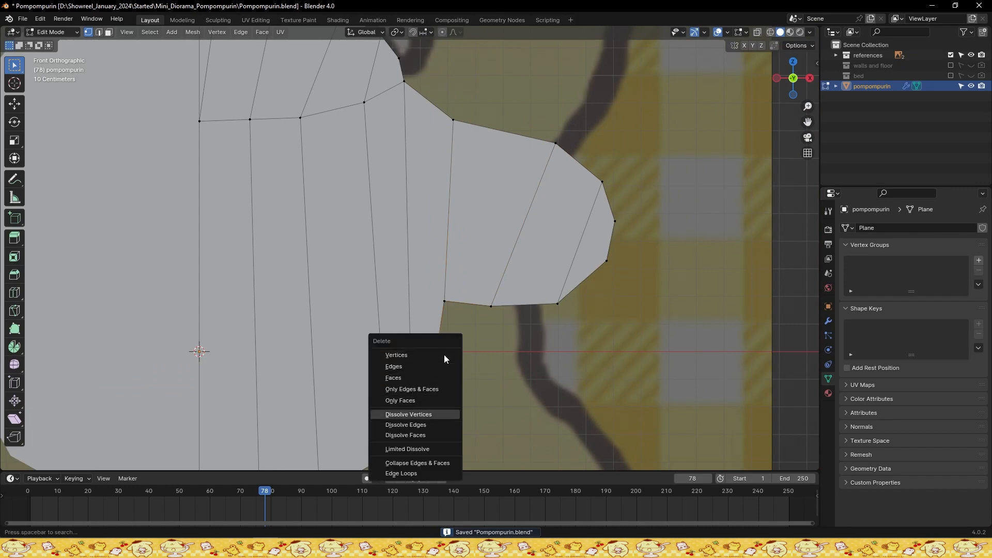
{"action": "key", "text": "d"}
{"action": "key", "text": "ctrl+s"}
{"action": "left_click", "coordinate": [442, 352]}
{"action": "scroll", "coordinate": [449, 341], "scroll_direction": "down", "scroll_amount": 3}
{"action": "key", "text": "ctrl+s"}
Examine the topology of the ear, beret and lower head in front view
{"action": "middle_click_drag", "start_coordinate": [503, 270], "coordinate": [523, 253], "text": "shift"}
{"action": "scroll", "coordinate": [540, 251], "scroll_direction": "up", "scroll_amount": 1}
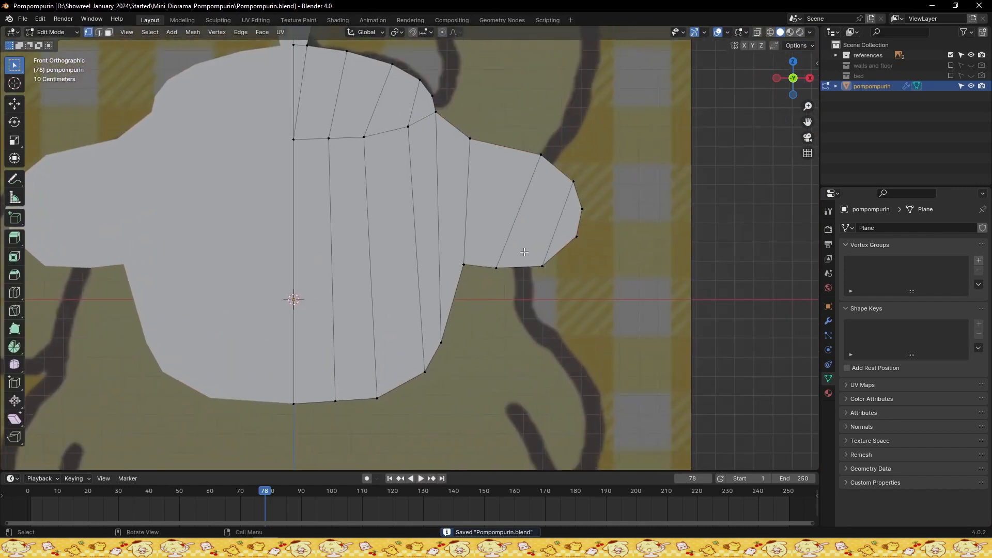
{"action": "scroll", "coordinate": [523, 253], "scroll_direction": "up", "scroll_amount": 1}
{"action": "scroll", "coordinate": [405, 159], "scroll_direction": "up", "scroll_amount": 1}
{"action": "middle_click_drag", "start_coordinate": [300, 101], "coordinate": [428, 245], "text": "shift"}
{"action": "scroll", "coordinate": [428, 245], "scroll_direction": "down", "scroll_amount": 1}
{"action": "scroll", "coordinate": [428, 244], "scroll_direction": "up", "scroll_amount": 1}
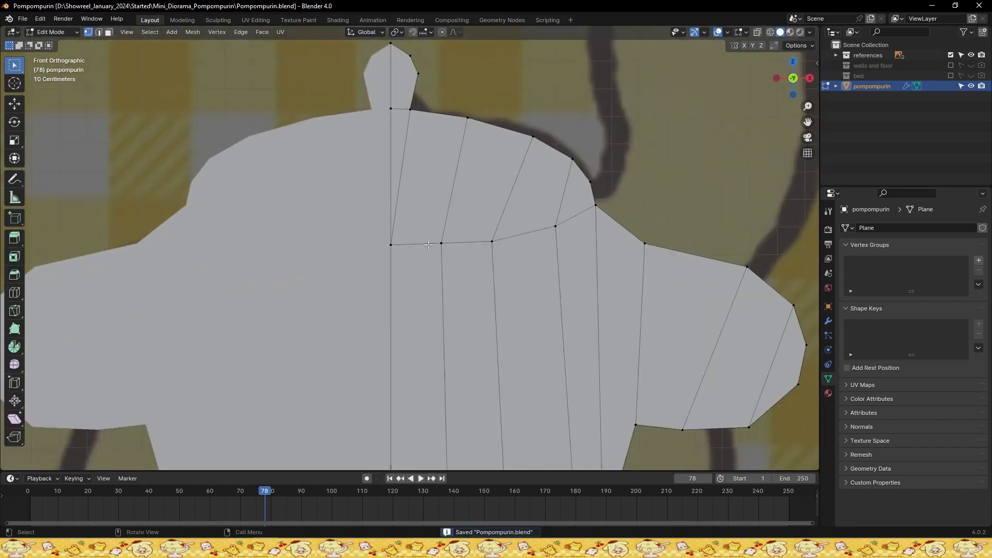
{"action": "scroll", "coordinate": [429, 244], "scroll_direction": "down", "scroll_amount": 3}
{"action": "scroll", "coordinate": [425, 337], "scroll_direction": "up", "scroll_amount": 1}
{"action": "middle_click_drag", "start_coordinate": [425, 337], "coordinate": [415, 270], "text": "shift"}
Adjust the height of the chin-edge vertex just right of the centre line along Z, and save
{"action": "left_click", "coordinate": [438, 382]}
{"action": "key", "text": "g"}
{"action": "key", "text": "z"}
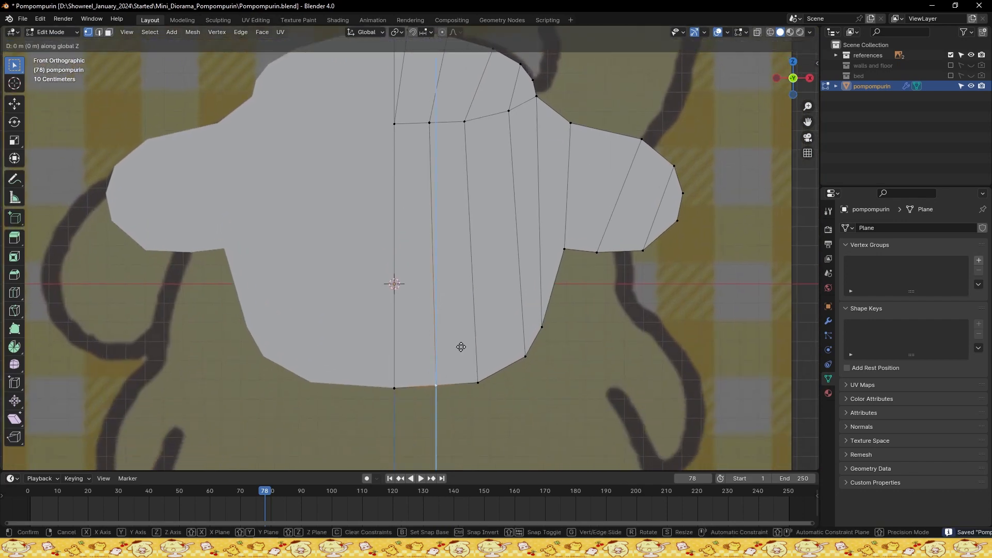
{"action": "left_click", "coordinate": [460, 346]}
{"action": "key", "text": "ctrl+s"}
Subdivide the beret's upper edge just right of the stem base to add a new vertex
{"action": "middle_click_drag", "start_coordinate": [439, 163], "coordinate": [470, 345], "text": "shift"}
{"action": "scroll", "coordinate": [467, 264], "scroll_direction": "up", "scroll_amount": 2}
{"action": "left_click", "coordinate": [607, 246]}
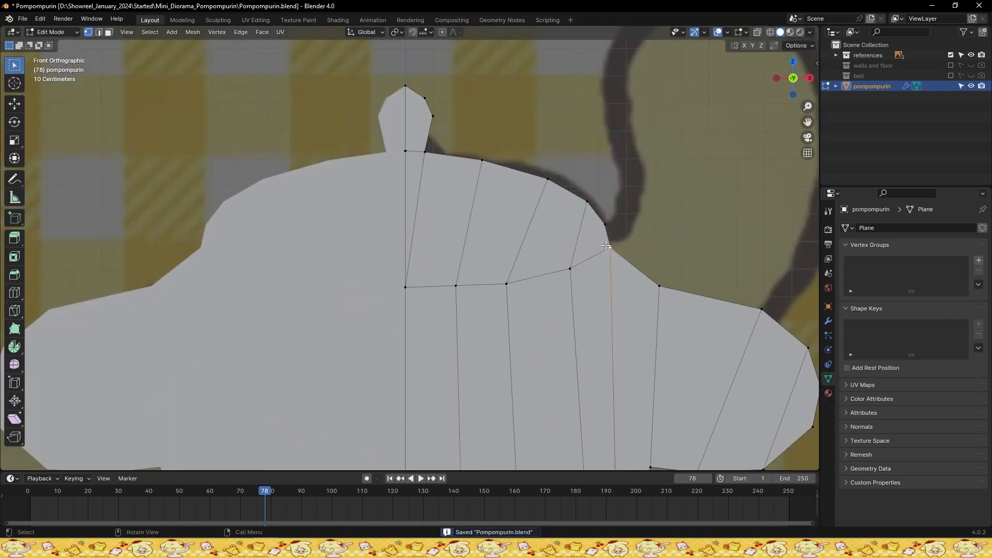
{"action": "key", "text": "ctrl+s"}
{"action": "scroll", "coordinate": [408, 196], "scroll_direction": "up", "scroll_amount": 1}
{"action": "left_click", "coordinate": [412, 163]}
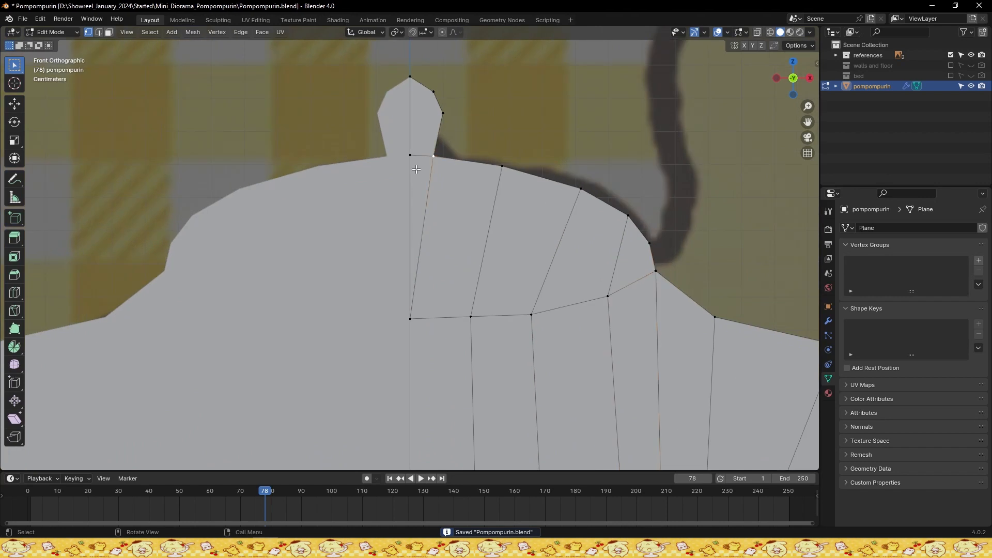
{"action": "left_click", "coordinate": [442, 113]}
{"action": "left_click", "coordinate": [507, 166], "text": "shift"}
{"action": "right_click", "coordinate": [462, 163]}
{"action": "left_click", "coordinate": [462, 164]}
{"action": "left_click", "coordinate": [471, 163]}
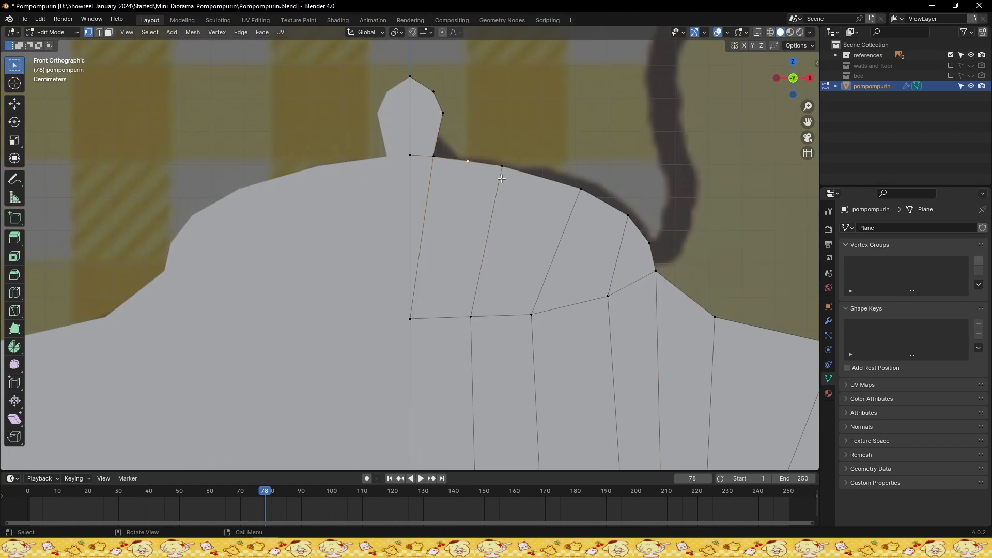
Move the new vertex along X towards the stem base and raise it about 0.009 m along Z, and save
{"action": "key", "text": "g"}
{"action": "key", "text": "x"}
{"action": "left_click", "coordinate": [475, 175]}
{"action": "key", "text": "g"}
{"action": "key", "text": "z"}
{"action": "left_click", "coordinate": [455, 172]}
{"action": "key", "text": "ctrl+s"}
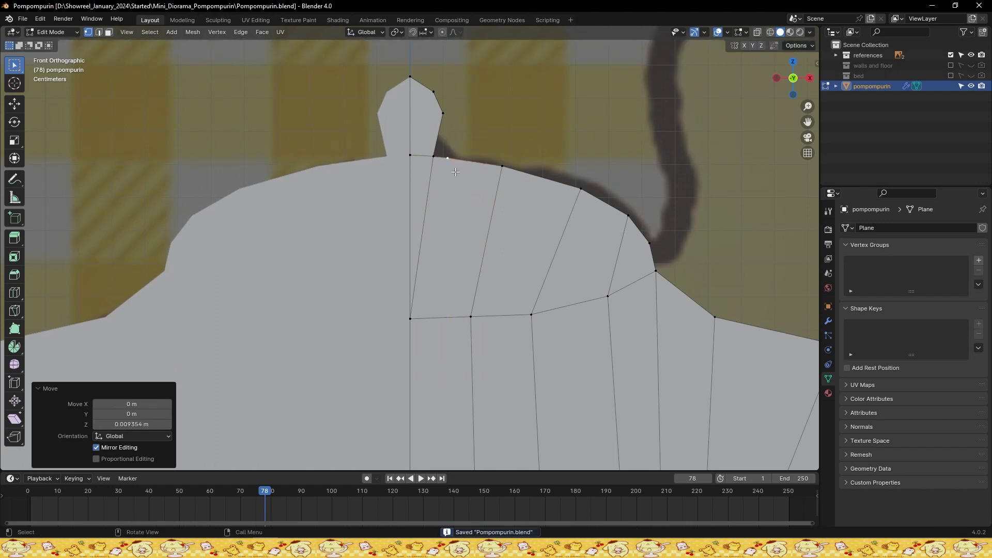
Cut an edge from the new vertex to the beret's lower centre-line vertex, dissolve the old edge from the stem base, and save
{"action": "left_click", "coordinate": [433, 170]}
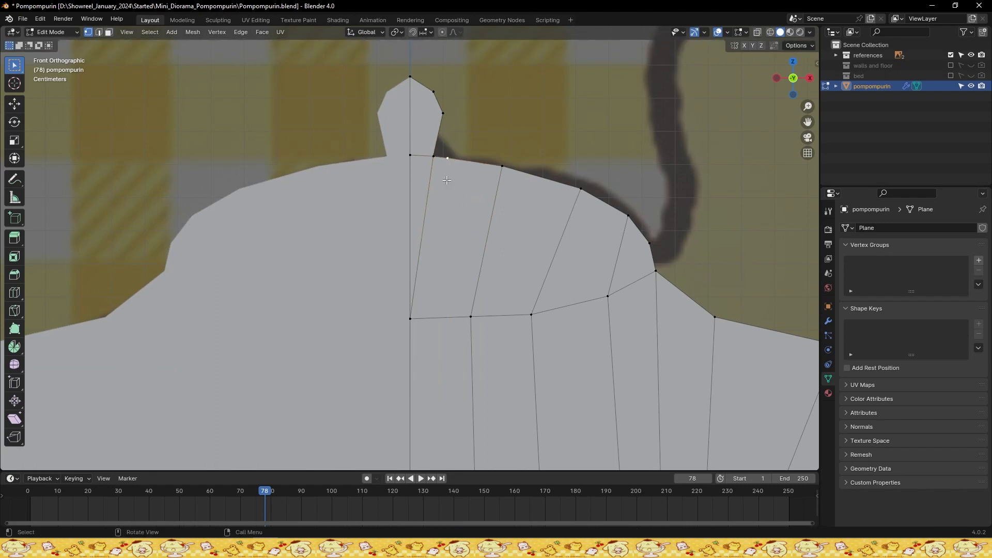
{"action": "key", "text": "k"}
{"action": "key", "text": "Return"}
{"action": "key", "text": "2"}
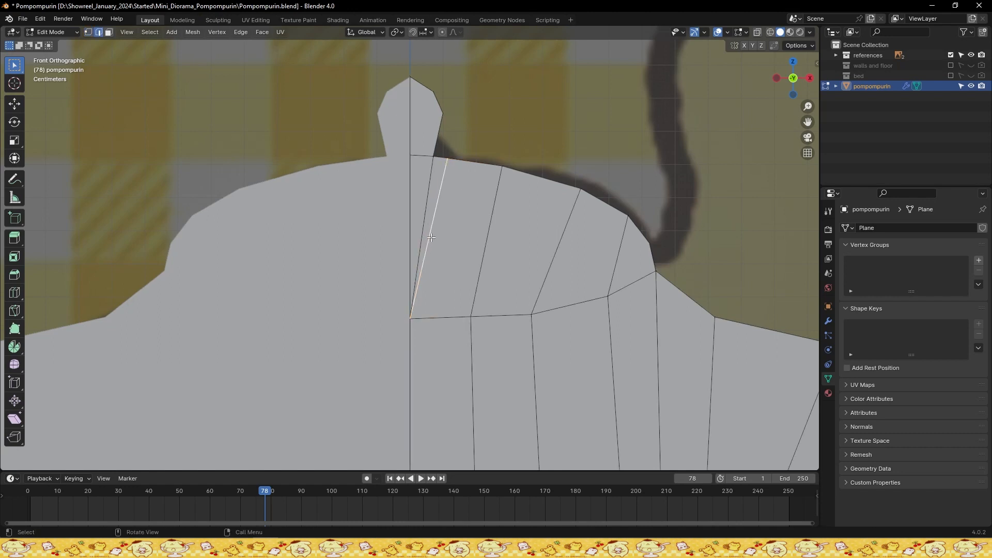
{"action": "key", "text": "x"}
{"action": "key", "text": "Down"}
{"action": "key", "text": "Down"}
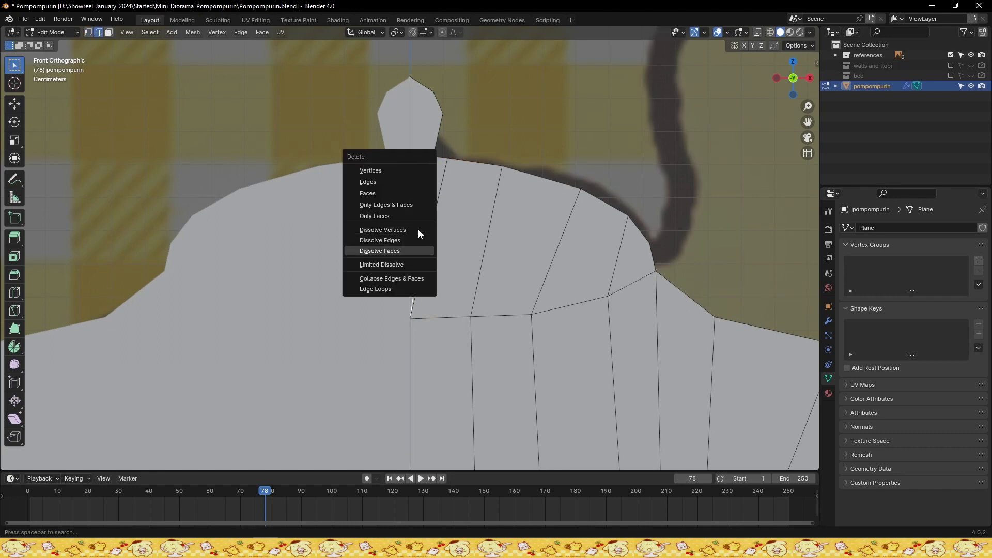
{"action": "key", "text": "Return"}
{"action": "key", "text": "1"}
{"action": "key", "text": "ctrl+s"}
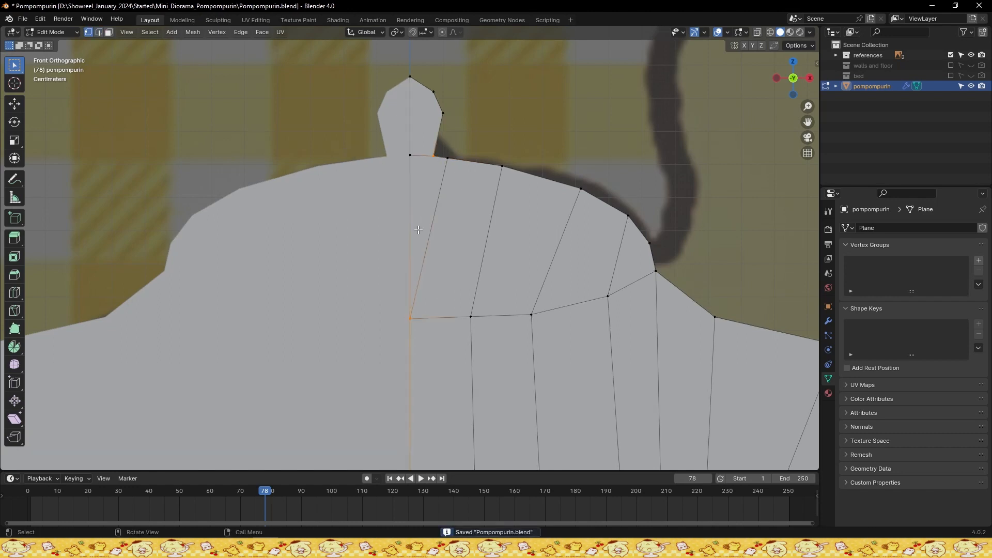
Cut an edge with the Knife from the stem's upper-right vertex to the centre-line vertex at the stem's base
{"action": "scroll", "coordinate": [424, 149], "scroll_direction": "up", "scroll_amount": 1}
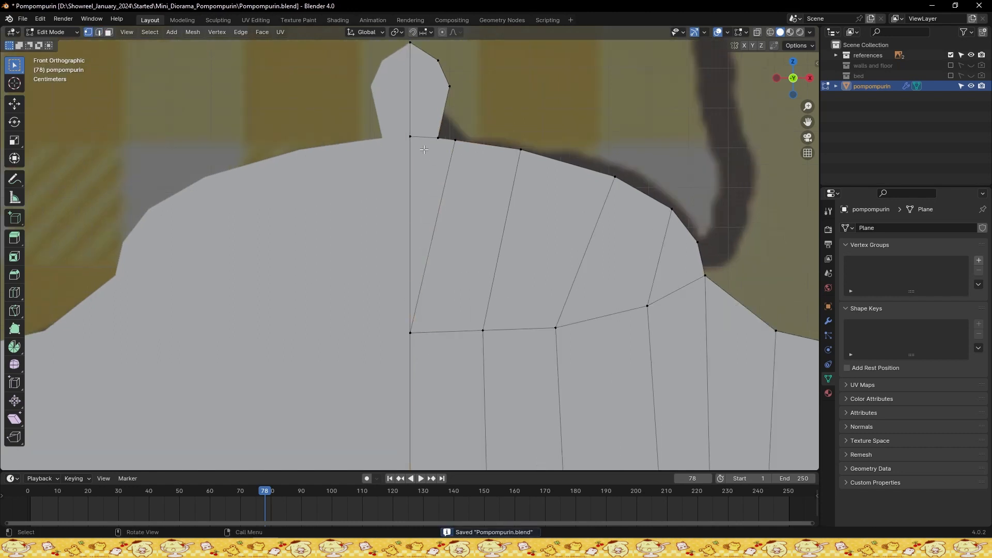
{"action": "middle_click_drag", "start_coordinate": [423, 150], "coordinate": [411, 232], "text": "shift"}
{"action": "scroll", "coordinate": [412, 232], "scroll_direction": "up", "scroll_amount": 1}
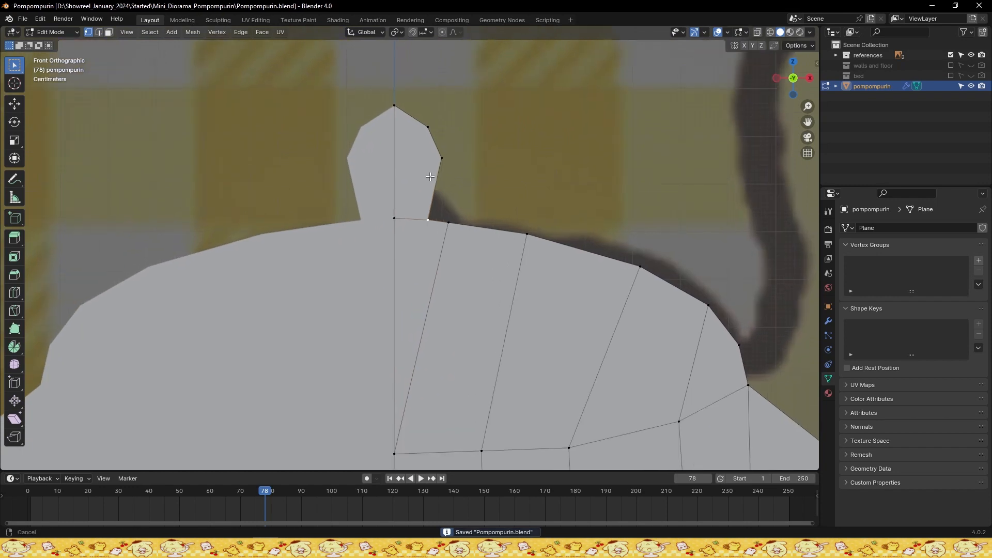
{"action": "middle_click_drag", "start_coordinate": [417, 152], "coordinate": [415, 169], "text": "shift"}
{"action": "left_click", "coordinate": [425, 144]}
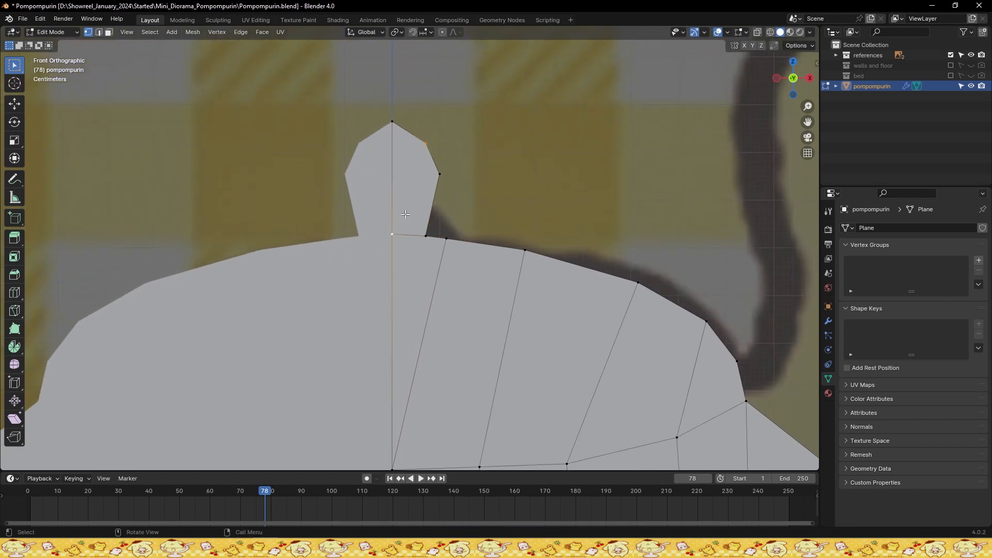
{"action": "key", "text": "ctrl+s"}
{"action": "key", "text": "k"}
{"action": "left_click", "coordinate": [392, 234]}
{"action": "key", "text": "Return"}
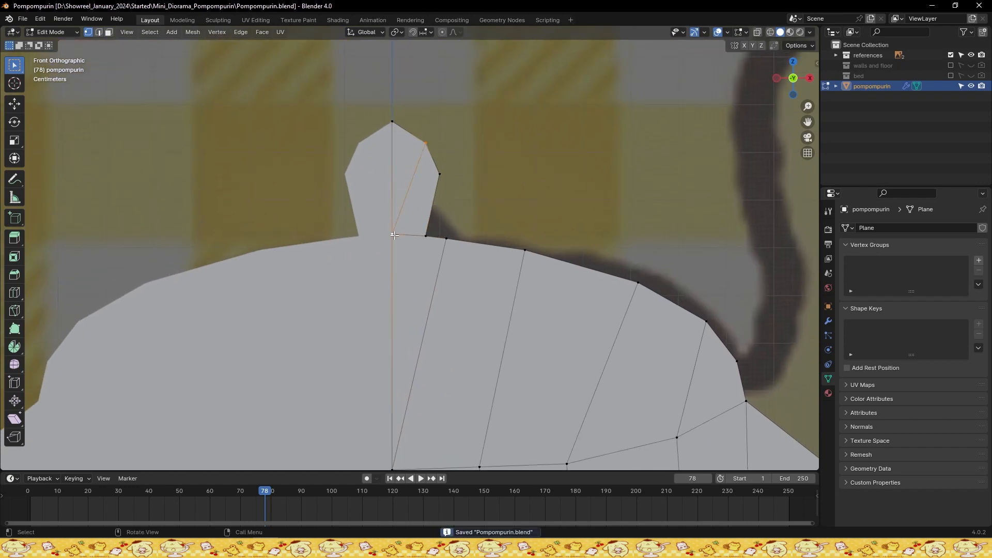
Check the mesh for n-gons by selecting faces by sides, with the type Greater Than
{"action": "scroll", "coordinate": [452, 198], "scroll_direction": "down", "scroll_amount": 1}
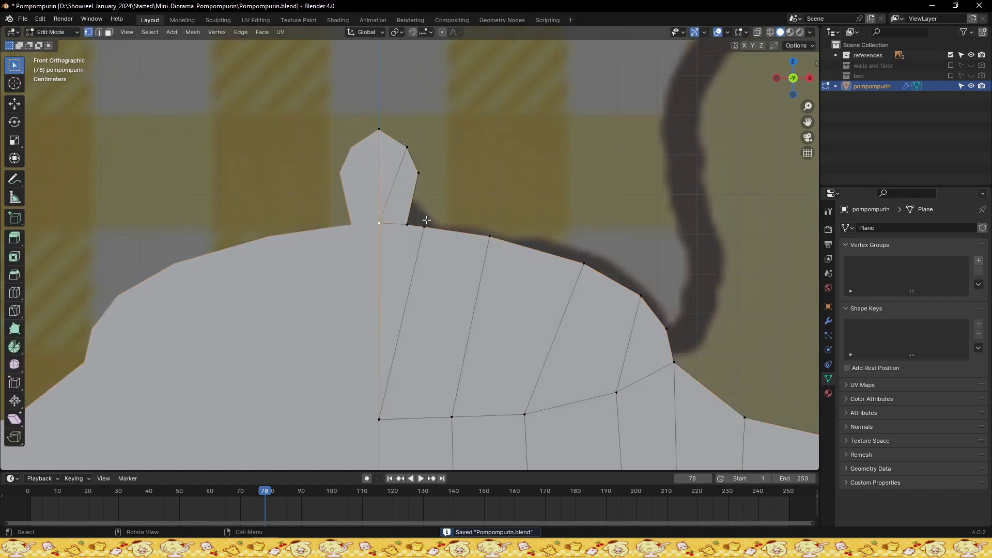
{"action": "key", "text": "a"}
{"action": "scroll", "coordinate": [444, 273], "scroll_direction": "down", "scroll_amount": 4}
{"action": "left_click", "coordinate": [157, 33]}
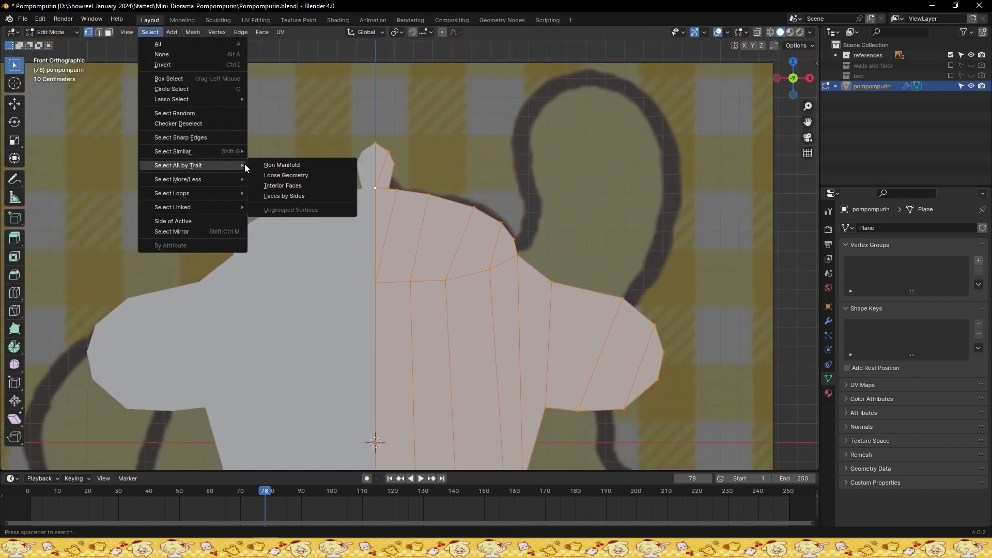
{"action": "left_click", "coordinate": [337, 200]}
{"action": "left_click", "coordinate": [146, 447]}
{"action": "left_click", "coordinate": [144, 480]}
{"action": "left_click", "coordinate": [405, 316]}
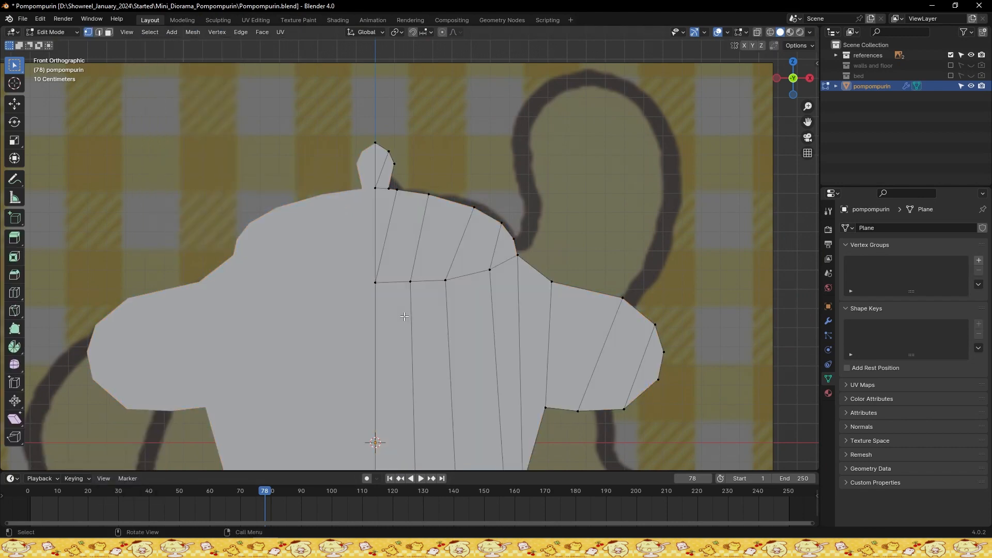
Repeat the faces-by-sides check from an angled view with Greater Than 4 vertices, and inspect the beret's topology
{"action": "mouse_move", "coordinate": [405, 317]}
{"action": "middle_mouse_down"}
{"action": "mouse_move", "coordinate": [343, 305]}
{"action": "mouse_move", "coordinate": [421, 307]}
{"action": "middle_mouse_up"}
{"action": "key", "text": "a"}
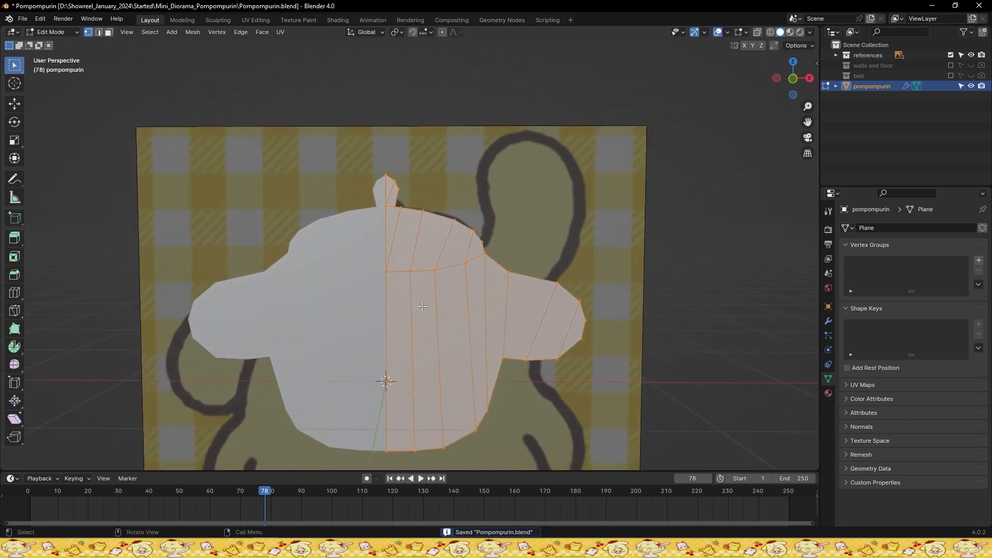
{"action": "left_click", "coordinate": [150, 32]}
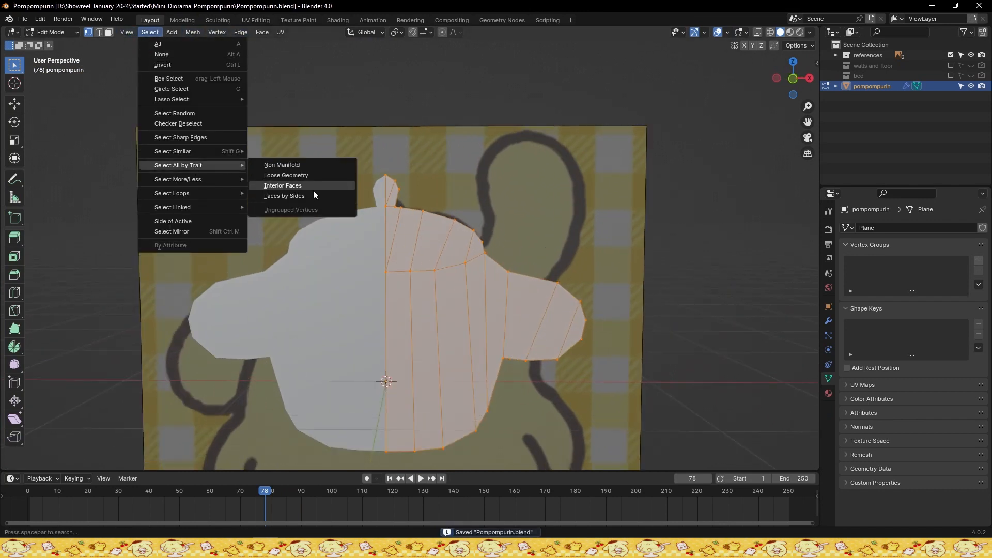
{"action": "left_click", "coordinate": [284, 196]}
{"action": "scroll", "coordinate": [444, 291], "scroll_direction": "up", "scroll_amount": 1}
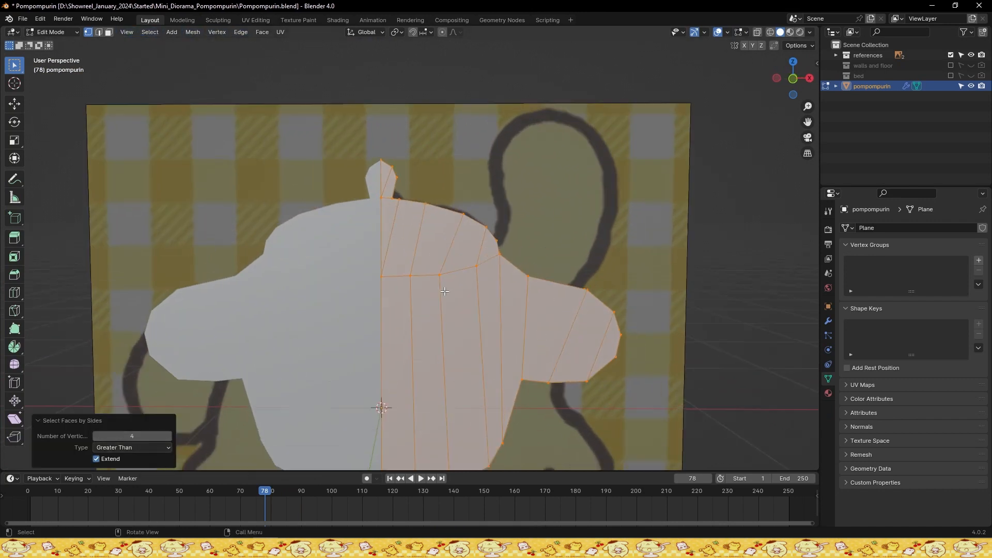
{"action": "left_click", "coordinate": [280, 357]}
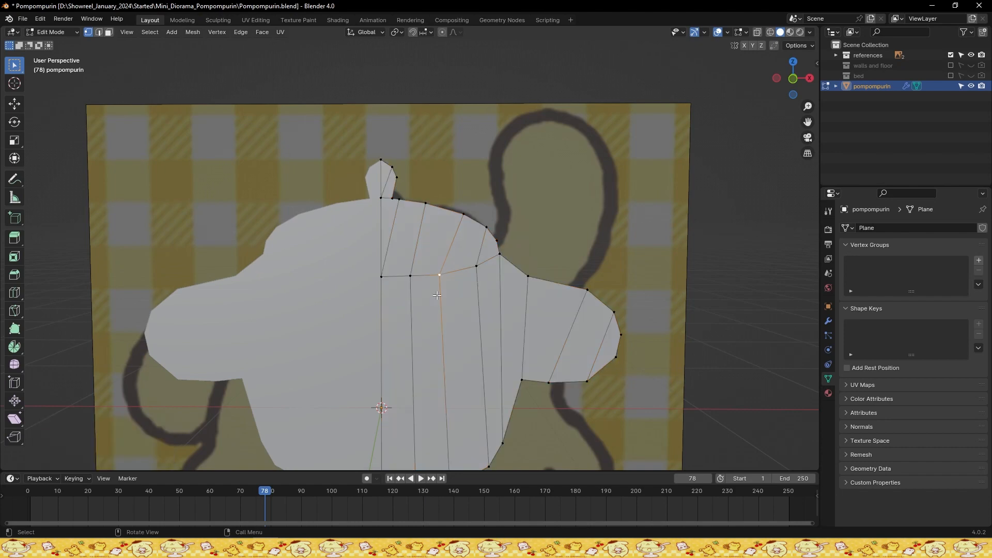
{"action": "scroll", "coordinate": [349, 265], "scroll_direction": "up", "scroll_amount": 5}
{"action": "scroll", "coordinate": [353, 289], "scroll_direction": "down", "scroll_amount": 2}
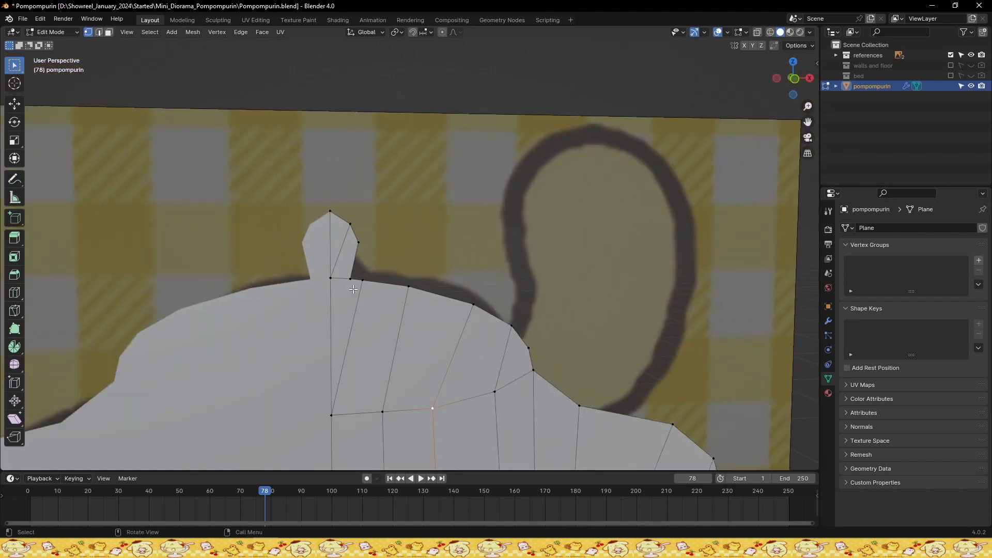
Subdivide the edge between the stem's tip and its upper-right vertex in front view, and save
{"action": "key", "text": "KP_1"}
{"action": "key", "text": "ctrl+s"}
{"action": "scroll", "coordinate": [379, 224], "scroll_direction": "down", "scroll_amount": 1}
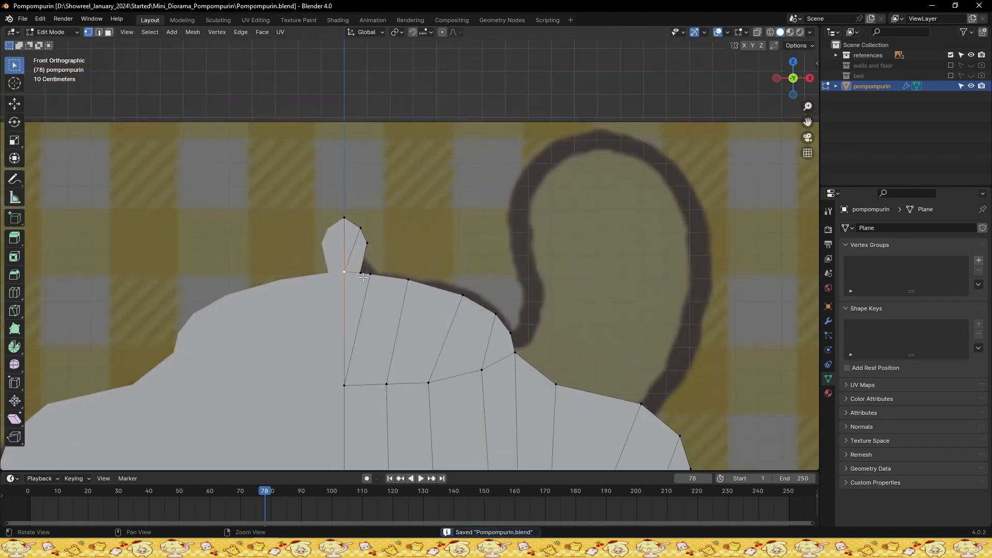
{"action": "scroll", "coordinate": [379, 223], "scroll_direction": "up", "scroll_amount": 2}
{"action": "scroll", "coordinate": [379, 223], "scroll_direction": "up", "scroll_amount": 2}
{"action": "right_click", "coordinate": [371, 151]}
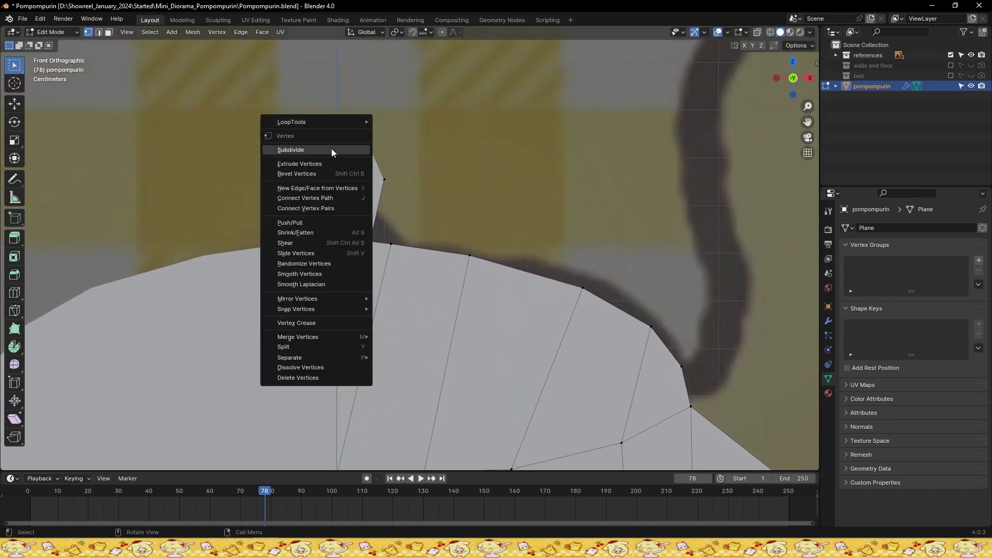
{"action": "left_click", "coordinate": [371, 151]}
{"action": "key", "text": "ctrl+s"}
Add a Subdivision modifier to pompompurin with 2 viewport levels, and save
{"action": "key", "text": "Tab"}
{"action": "scroll", "coordinate": [380, 160], "scroll_direction": "down", "scroll_amount": 4}
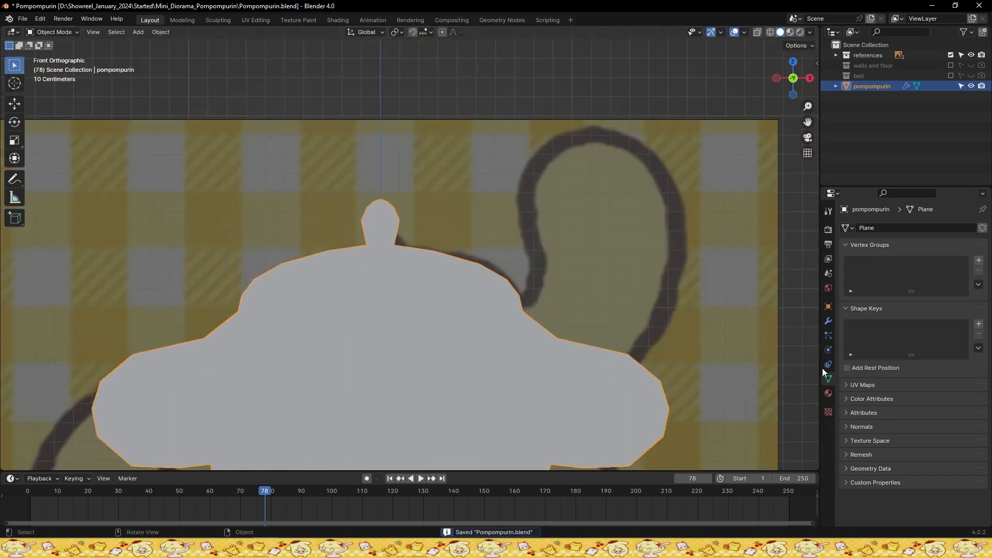
{"action": "left_click", "coordinate": [829, 321]}
{"action": "left_click", "coordinate": [889, 231]}
{"action": "type", "text": "sub"}
{"action": "key", "text": "Return"}
{"action": "scroll", "coordinate": [506, 336], "scroll_direction": "down", "scroll_amount": 2}
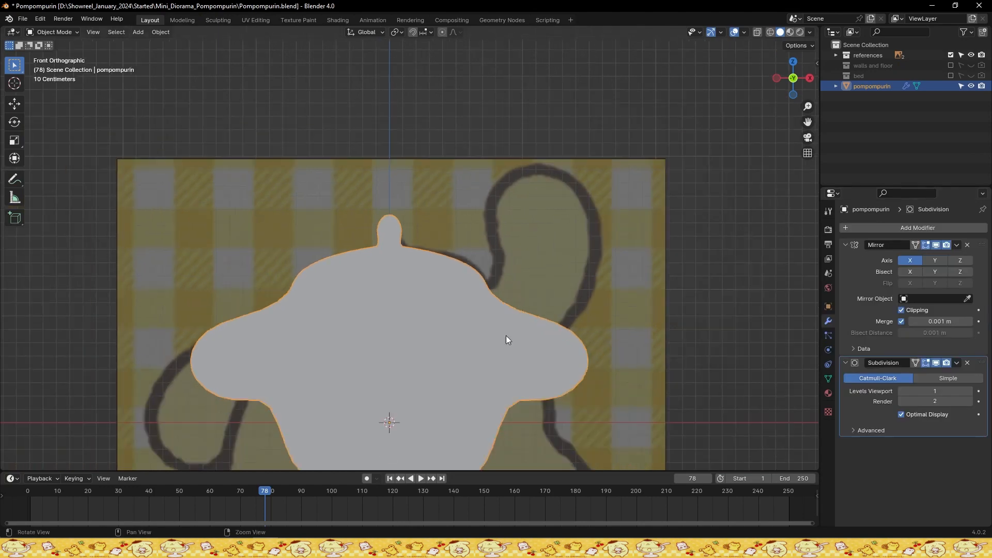
{"action": "key", "text": "ctrl+s"}
Adjust the height of the chin outline's lower-right vertex along Z and return to Object Mode
{"action": "middle_click_drag", "start_coordinate": [481, 376], "coordinate": [489, 340], "text": "shift"}
{"action": "scroll", "coordinate": [486, 344], "scroll_direction": "up", "scroll_amount": 1}
{"action": "key", "text": "Tab"}
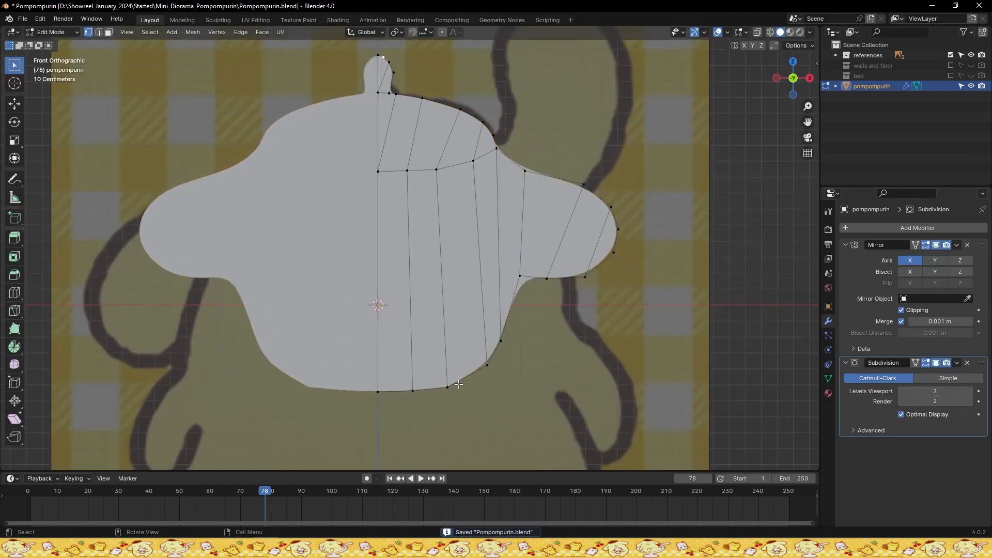
{"action": "key", "text": "g"}
{"action": "key", "text": "z"}
{"action": "left_click", "coordinate": [484, 375]}
{"action": "key", "text": "Tab"}
Exclude the references collection, include the bed and the walls and floor collections, and save
{"action": "middle_click_drag", "start_coordinate": [529, 370], "coordinate": [475, 281]}
{"action": "left_click", "coordinate": [951, 55]}
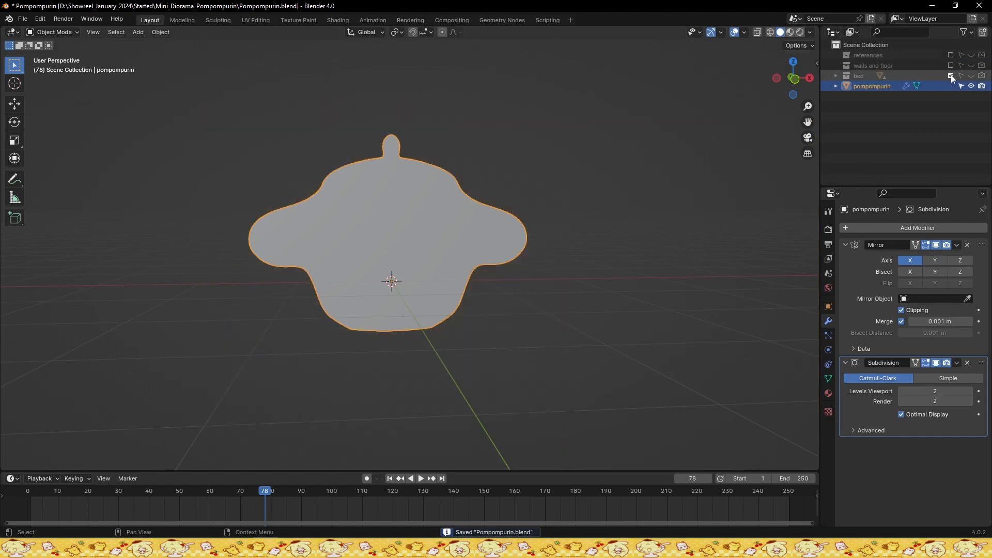
{"action": "left_click", "coordinate": [951, 66]}
{"action": "key", "text": "ctrl+s"}
{"action": "scroll", "coordinate": [423, 228], "scroll_direction": "down", "scroll_amount": 6}
{"action": "middle_click_drag", "start_coordinate": [423, 228], "coordinate": [489, 303]}
{"action": "scroll", "coordinate": [457, 256], "scroll_direction": "down", "scroll_amount": 8}
Raise the head about 13.25 m along Z, scale it up by about 2.217, and save
{"action": "key", "text": "g"}
{"action": "key", "text": "z"}
{"action": "left_click", "coordinate": [464, 144]}
{"action": "scroll", "coordinate": [463, 143], "scroll_direction": "up", "scroll_amount": 3}
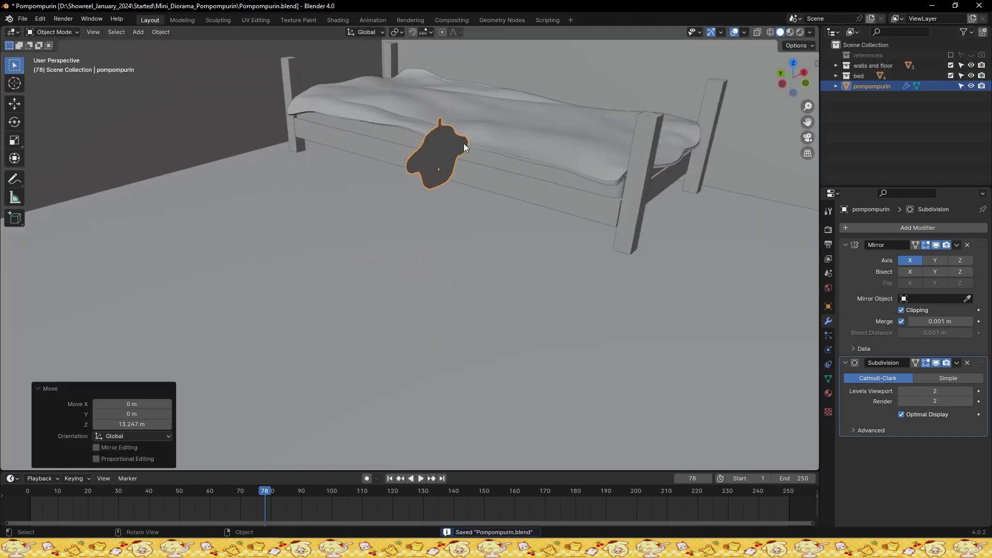
{"action": "key", "text": "s"}
{"action": "left_click", "coordinate": [501, 195]}
{"action": "key", "text": "KP_1"}
{"action": "scroll", "coordinate": [444, 248], "scroll_direction": "up", "scroll_amount": 5}
{"action": "key", "text": "ctrl+s"}
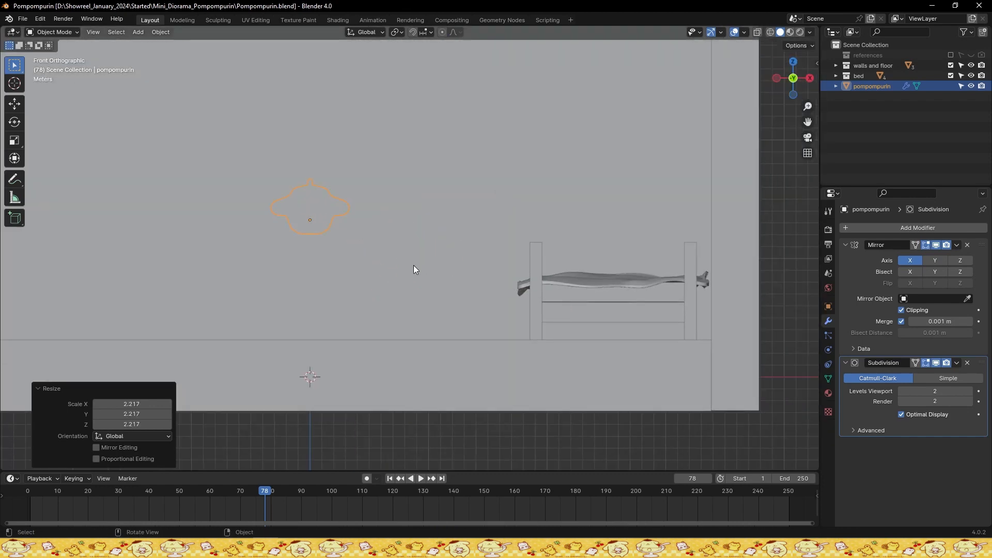
Move the head about 25.15 m along X to the middle of the bed and lower it along Z to just above the blanket
{"action": "key", "text": "g"}
{"action": "key", "text": "x"}
{"action": "left_click", "coordinate": [701, 280]}
{"action": "scroll", "coordinate": [700, 280], "scroll_direction": "up", "scroll_amount": 1}
{"action": "middle_click_drag", "start_coordinate": [701, 280], "coordinate": [531, 239], "text": "shift"}
{"action": "key", "text": "g"}
{"action": "key", "text": "z"}
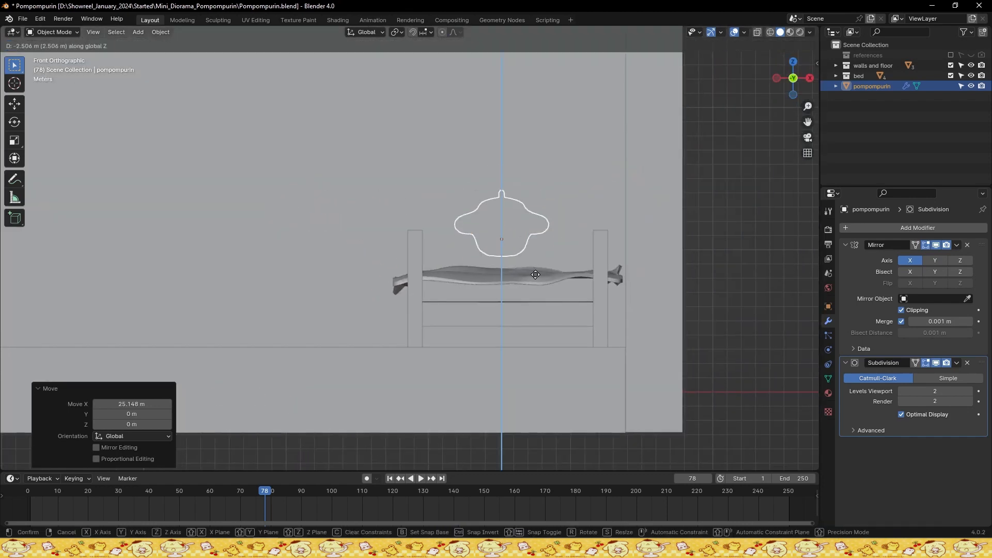
{"action": "left_click", "coordinate": [535, 274]}
Scale the head up uniformly by about 1.655 and save
{"action": "key", "text": "s"}
{"action": "left_click", "coordinate": [588, 275]}
{"action": "key", "text": "ctrl+s"}
{"action": "key", "text": "s"}
{"action": "key", "text": "x"}
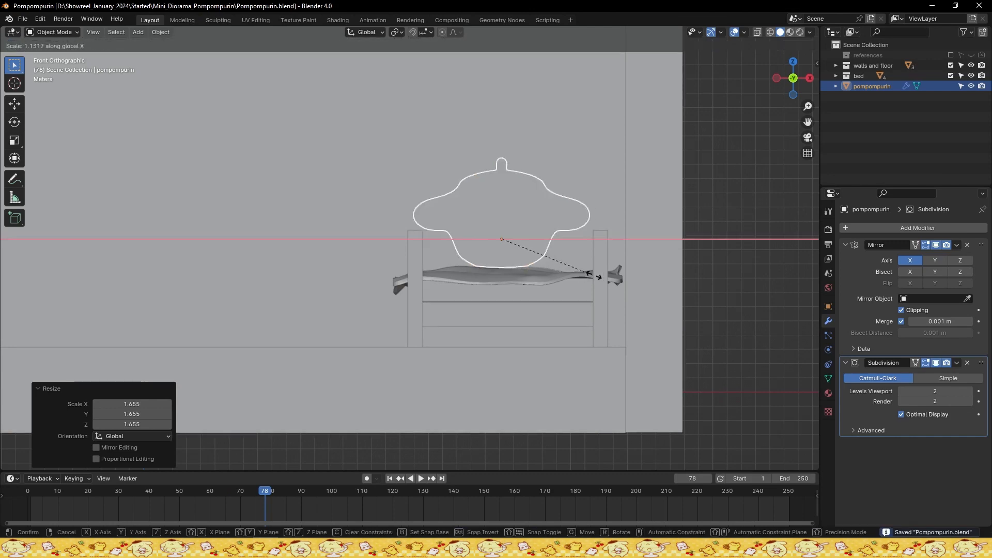
{"action": "right_click", "coordinate": [597, 275]}
Exclude the walls and floor collection and move the head about 31.97 m along Y to the bed's opposite end
{"action": "middle_click_drag", "start_coordinate": [596, 275], "coordinate": [568, 267]}
{"action": "middle_click_drag", "start_coordinate": [439, 261], "coordinate": [489, 253], "text": "shift"}
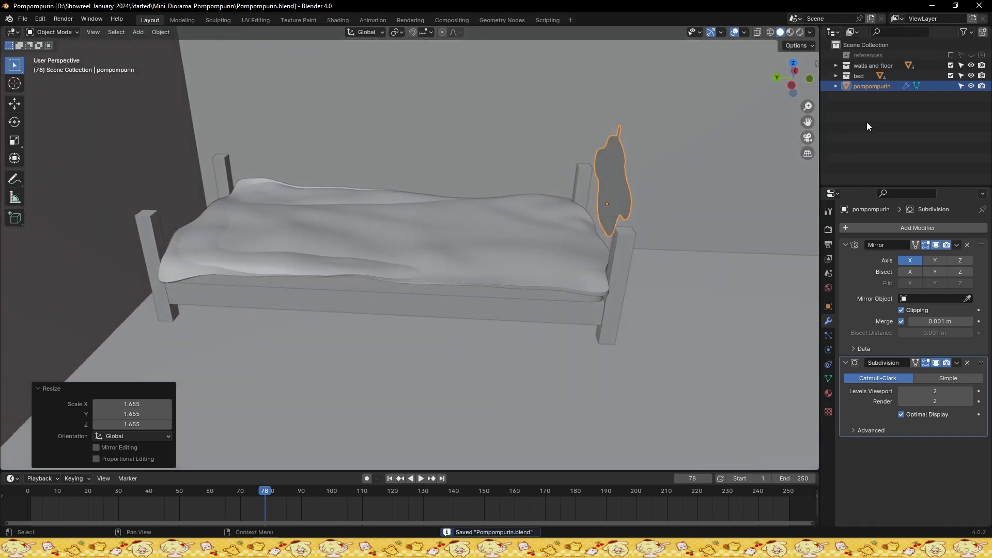
{"action": "left_click", "coordinate": [950, 65]}
{"action": "middle_click_drag", "start_coordinate": [509, 179], "coordinate": [541, 175]}
{"action": "key", "text": "g"}
{"action": "key", "text": "y"}
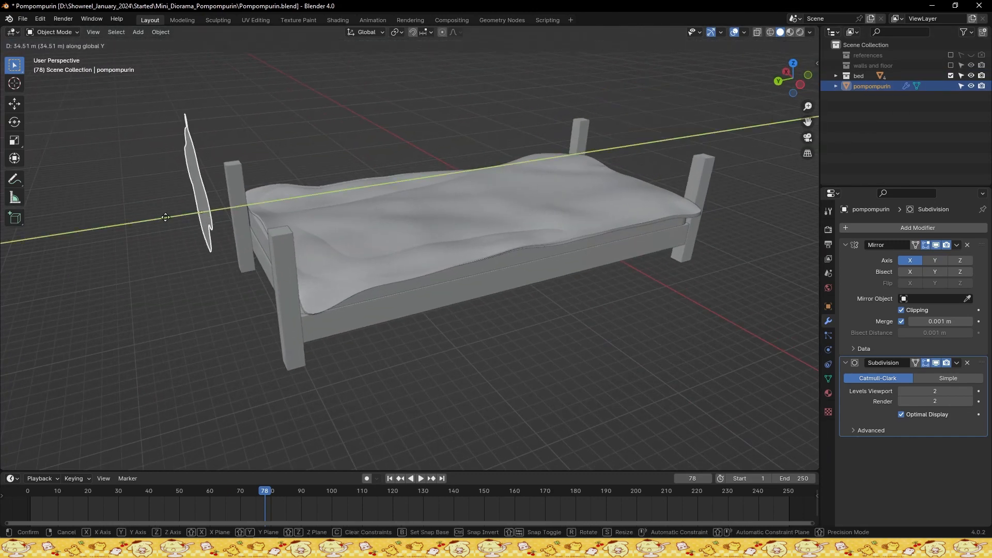
{"action": "left_click", "coordinate": [203, 213]}
Centre the head between the bed posts along X in back view and lower it about 4.18 m along Z
{"action": "key", "text": "ctrl+KP_1"}
{"action": "scroll", "coordinate": [372, 221], "scroll_direction": "up", "scroll_amount": 1}
{"action": "middle_click_drag", "start_coordinate": [285, 238], "coordinate": [410, 227], "text": "shift"}
{"action": "scroll", "coordinate": [373, 221], "scroll_direction": "down", "scroll_amount": 1}
{"action": "key", "text": "g"}
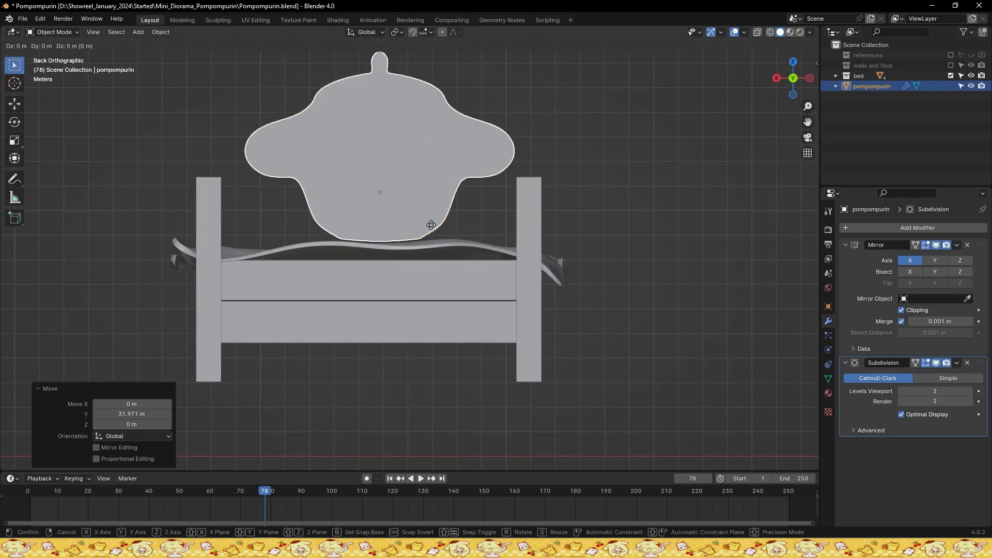
{"action": "key", "text": "x"}
{"action": "left_click", "coordinate": [425, 217]}
{"action": "key", "text": "g"}
{"action": "key", "text": "z"}
{"action": "left_click", "coordinate": [434, 296]}
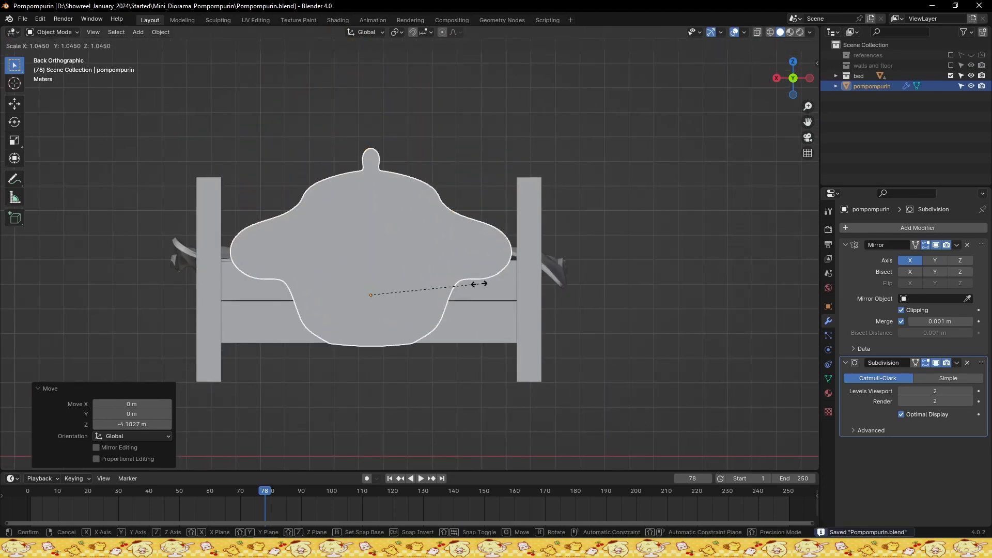
Scale the head up until its ears overlap the bed posts and raise it about 0.5 m along Z
{"action": "key", "text": "z"}
{"action": "left_click", "coordinate": [500, 270]}
{"action": "scroll", "coordinate": [480, 271], "scroll_direction": "up", "scroll_amount": 1}
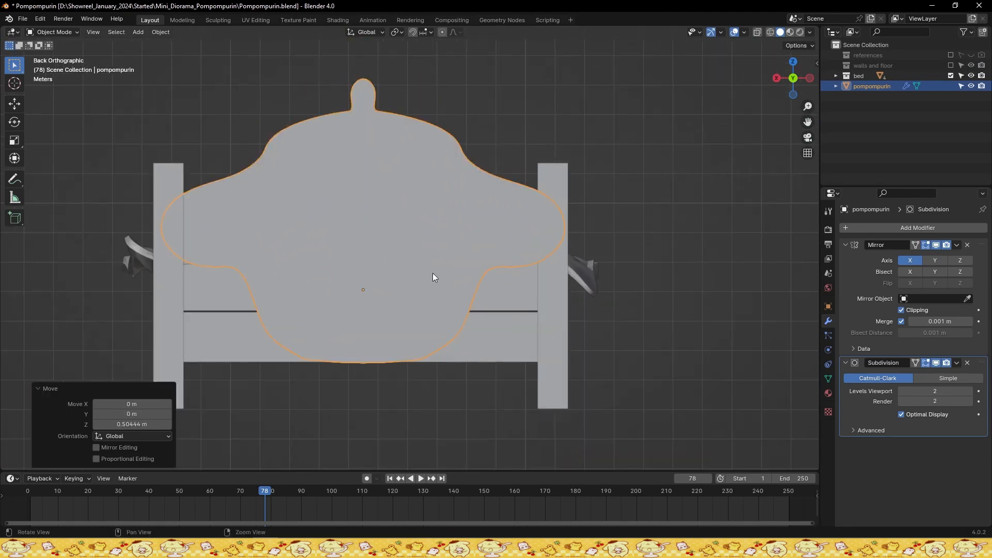
Add a Solidify modifier to the head with 0.14 m thickness, offset 1.0 and Even Thickness, and save
{"action": "middle_click_drag", "start_coordinate": [432, 273], "coordinate": [387, 298]}
{"action": "key", "text": "ctrl+s"}
{"action": "left_click", "coordinate": [852, 228]}
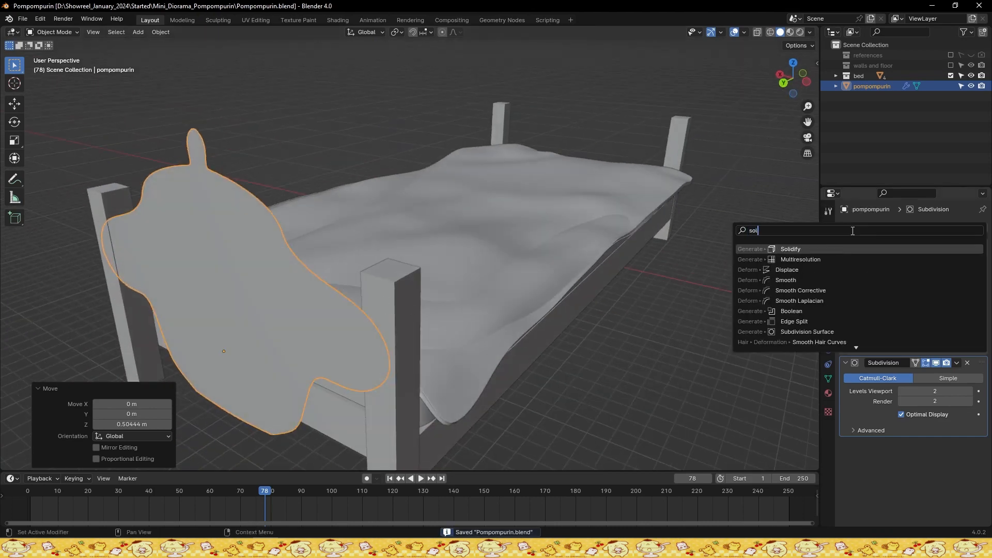
{"action": "key", "text": "Return"}
{"action": "middle_click_drag", "start_coordinate": [768, 261], "coordinate": [647, 312]}
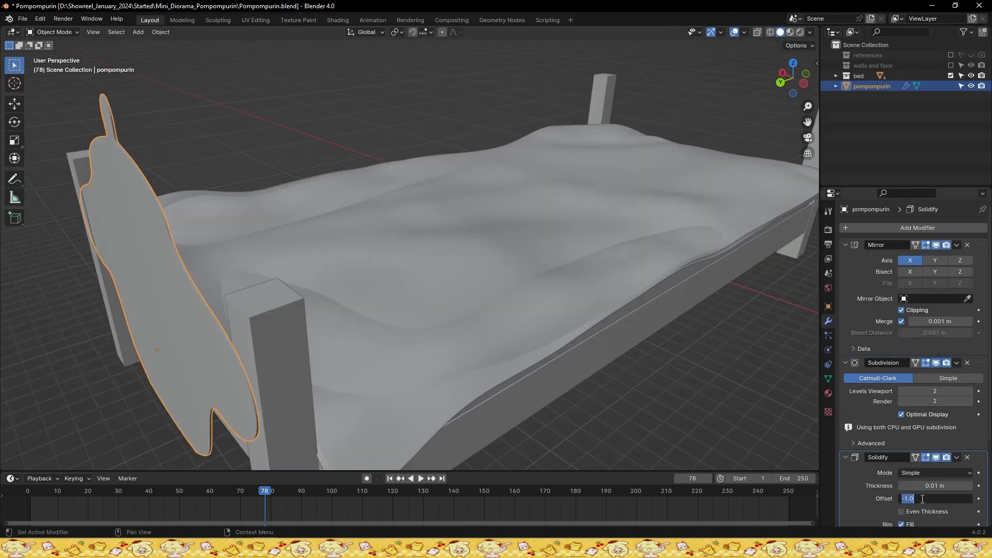
{"action": "scroll", "coordinate": [339, 303], "scroll_direction": "down", "scroll_amount": 3}
{"action": "scroll", "coordinate": [880, 399], "scroll_direction": "down", "scroll_amount": 5}
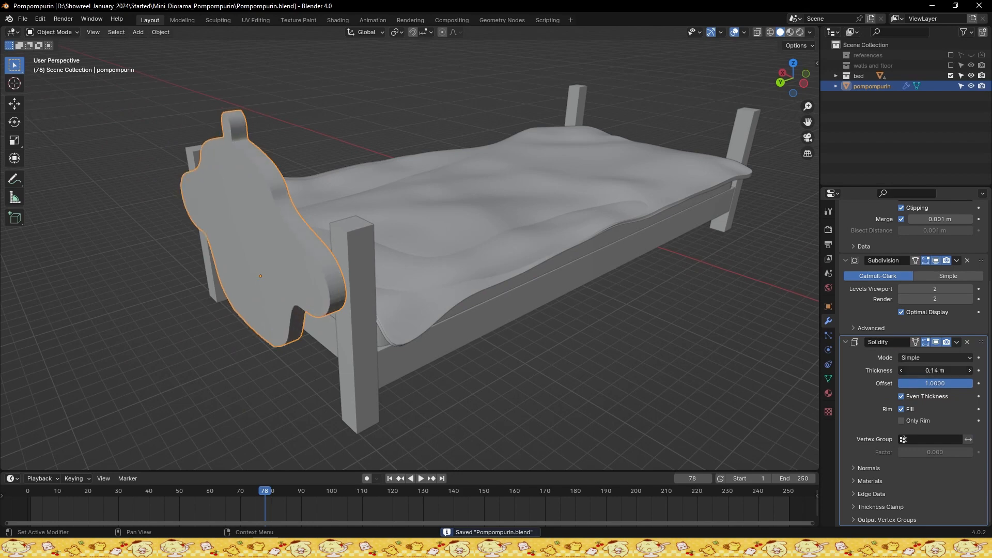
{"action": "left_click_drag", "start_coordinate": [936, 370], "coordinate": [937, 370]}
Move the head about -1.6 m along Y so it sits in between the bed posts, and save
{"action": "middle_click_drag", "start_coordinate": [375, 317], "coordinate": [524, 277]}
{"action": "scroll", "coordinate": [568, 294], "scroll_direction": "up", "scroll_amount": 3}
{"action": "key", "text": "g"}
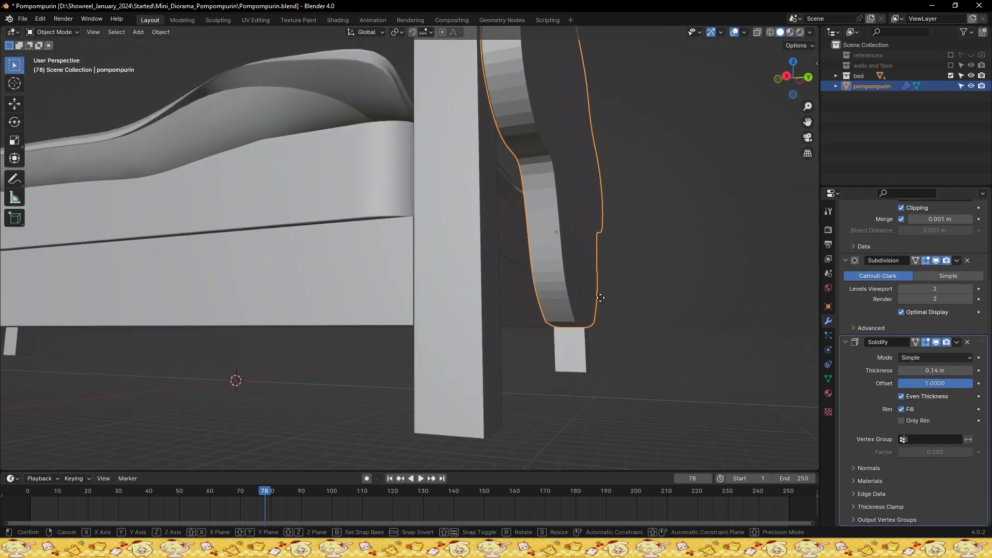
{"action": "key", "text": "y"}
{"action": "left_click", "coordinate": [556, 300]}
{"action": "left_click_drag", "start_coordinate": [556, 300], "coordinate": [418, 261], "text": "alt"}
{"action": "key", "text": "ctrl+KP_1"}
{"action": "key", "text": "ctrl+s"}
Fine-tune the headboard's position along Y, checking it against the bed posts from both sides, and save
{"action": "key", "text": "g"}
{"action": "key", "text": "y"}
{"action": "left_click", "coordinate": [397, 264]}
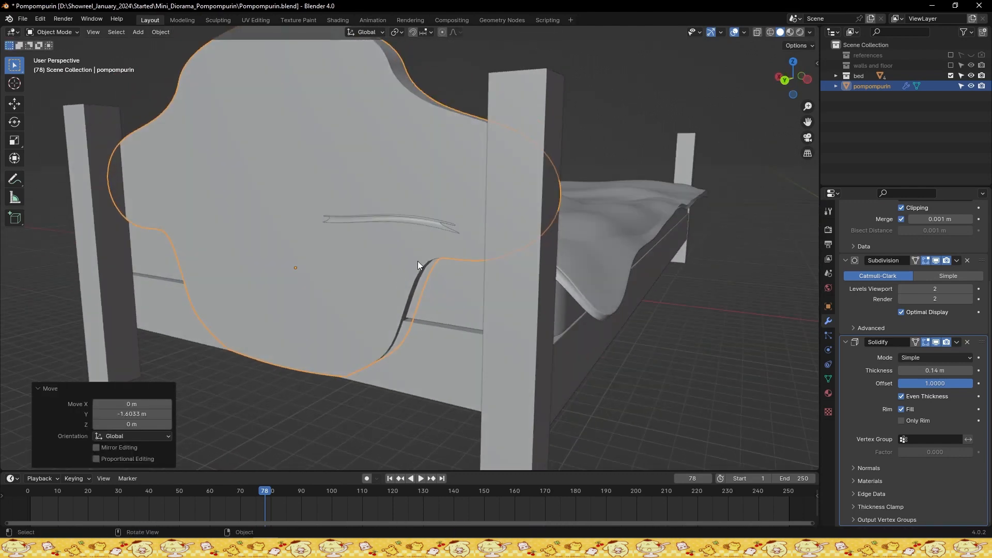
{"action": "left_click", "coordinate": [428, 288]}
{"action": "middle_click_drag", "start_coordinate": [435, 297], "coordinate": [492, 263]}
{"action": "key", "text": "g"}
{"action": "key", "text": "y"}
{"action": "left_click", "coordinate": [388, 273]}
{"action": "key", "text": "ctrl+s"}
Set the headboard's Solidify thickness to 0.11 m, check it against the posts and save
{"action": "left_click", "coordinate": [880, 408]}
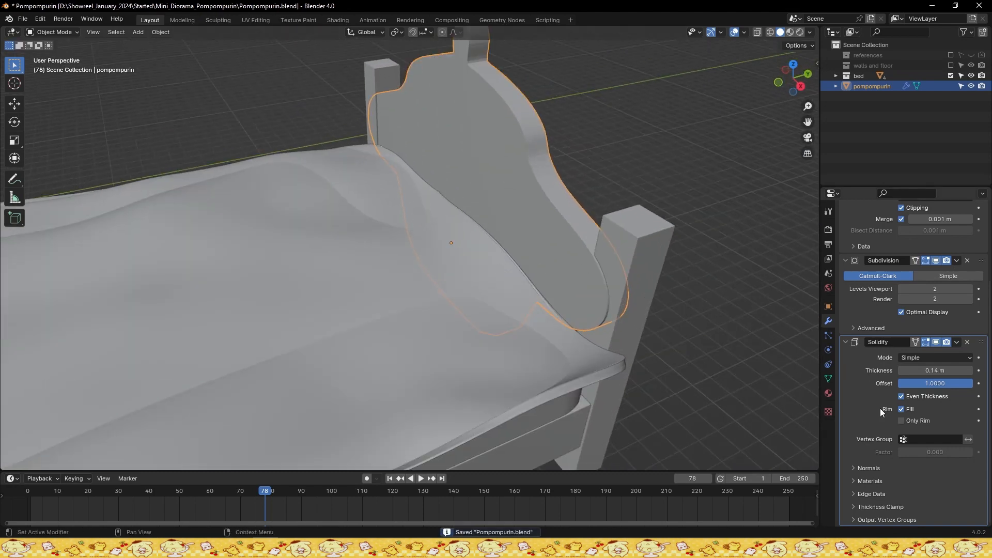
{"action": "left_click", "coordinate": [901, 372]}
{"action": "left_click", "coordinate": [902, 372]}
{"action": "left_click", "coordinate": [572, 296]}
{"action": "middle_click_drag", "start_coordinate": [587, 283], "coordinate": [270, 272]}
{"action": "left_click", "coordinate": [558, 287]}
{"action": "left_click", "coordinate": [560, 286]}
{"action": "scroll", "coordinate": [269, 273], "scroll_direction": "down", "scroll_amount": 2}
{"action": "key", "text": "ctrl+s"}
{"action": "scroll", "coordinate": [408, 212], "scroll_direction": "down", "scroll_amount": 2}
Duplicate the headboard and move the copy about -31.89 m along Y to the foot of the bed
{"action": "left_click", "coordinate": [450, 157]}
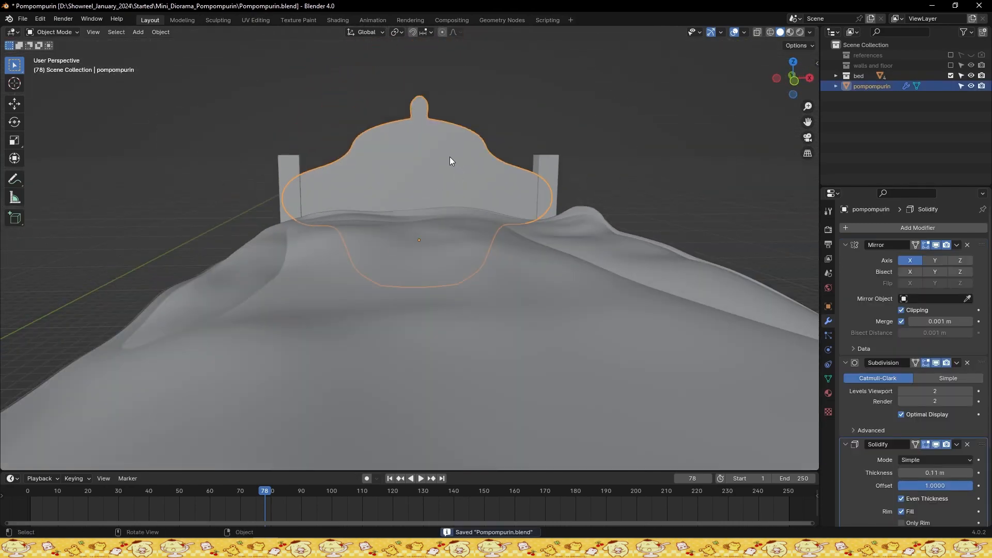
{"action": "scroll", "coordinate": [450, 156], "scroll_direction": "down", "scroll_amount": 5}
{"action": "middle_click_drag", "start_coordinate": [450, 157], "coordinate": [455, 266]}
{"action": "key", "text": "shift+d"}
{"action": "left_click", "coordinate": [644, 273]}
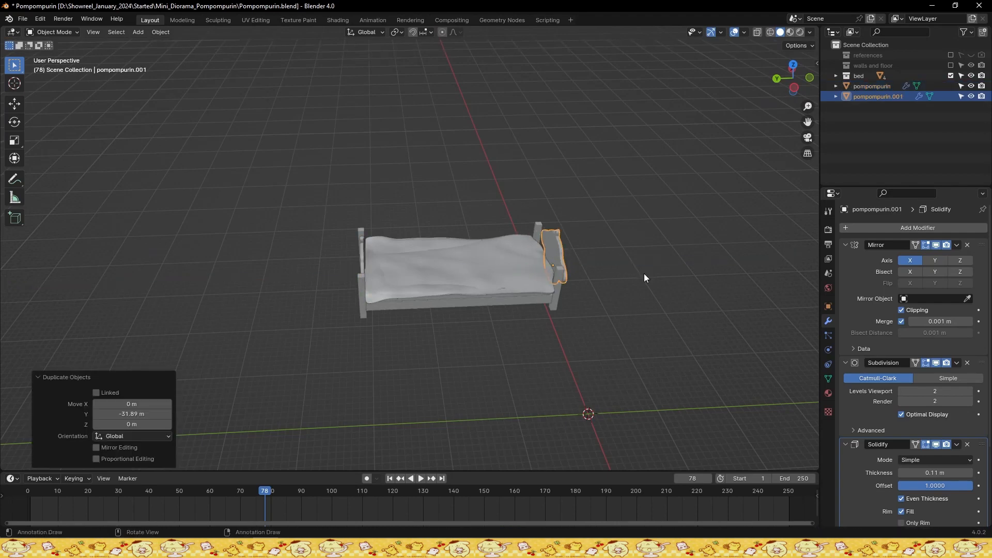
Scale the copied head down slightly between the posts at the foot of the bed
{"action": "key", "text": "KP_Decimal"}
{"action": "key", "text": "KP_1"}
{"action": "middle_click_drag", "start_coordinate": [644, 274], "coordinate": [593, 287]}
{"action": "key", "text": "s"}
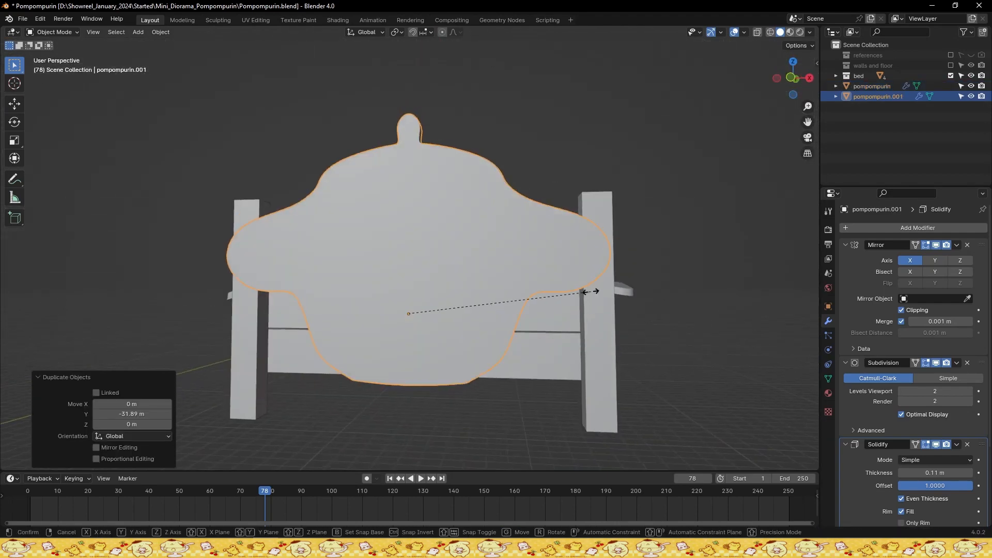
{"action": "left_click", "coordinate": [571, 293]}
Turn off the copy's Solidify and Subdivision display and delete its head faces, leaving only the beret
{"action": "key", "text": "Tab"}
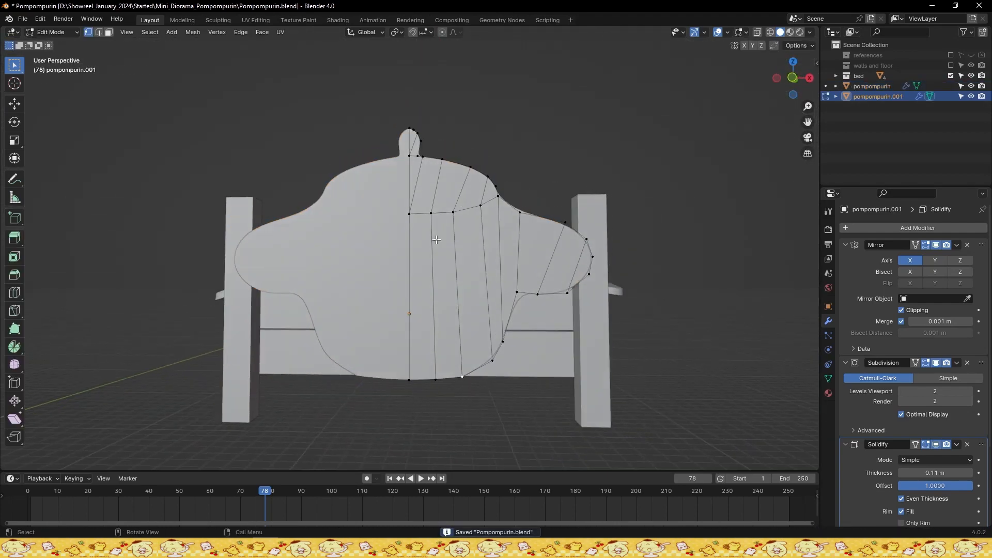
{"action": "left_click", "coordinate": [968, 445]}
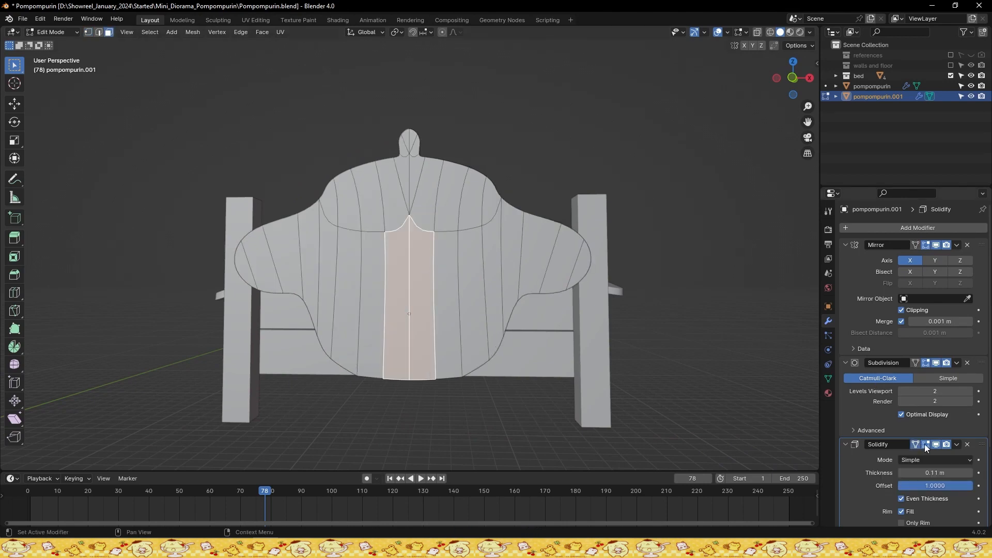
{"action": "left_click", "coordinate": [947, 444]}
{"action": "key", "text": "ctrl+s"}
{"action": "mouse_move", "coordinate": [657, 405]}
{"action": "middle_mouse_down"}
{"action": "mouse_move", "coordinate": [543, 430]}
{"action": "mouse_move", "coordinate": [655, 425]}
{"action": "middle_mouse_up"}
{"action": "left_click", "coordinate": [445, 263], "text": "shift"}
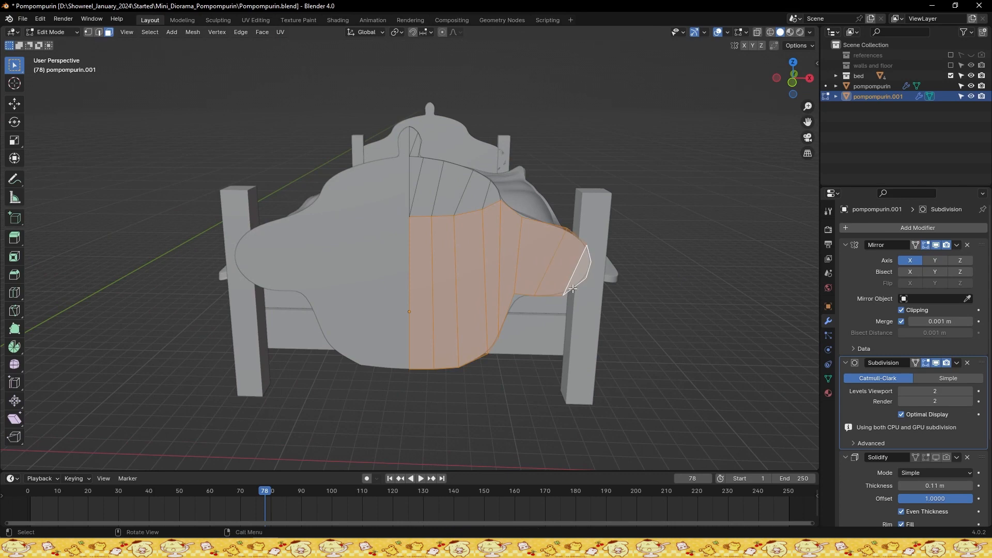
{"action": "left_click", "coordinate": [931, 365]}
{"action": "key", "text": "x"}
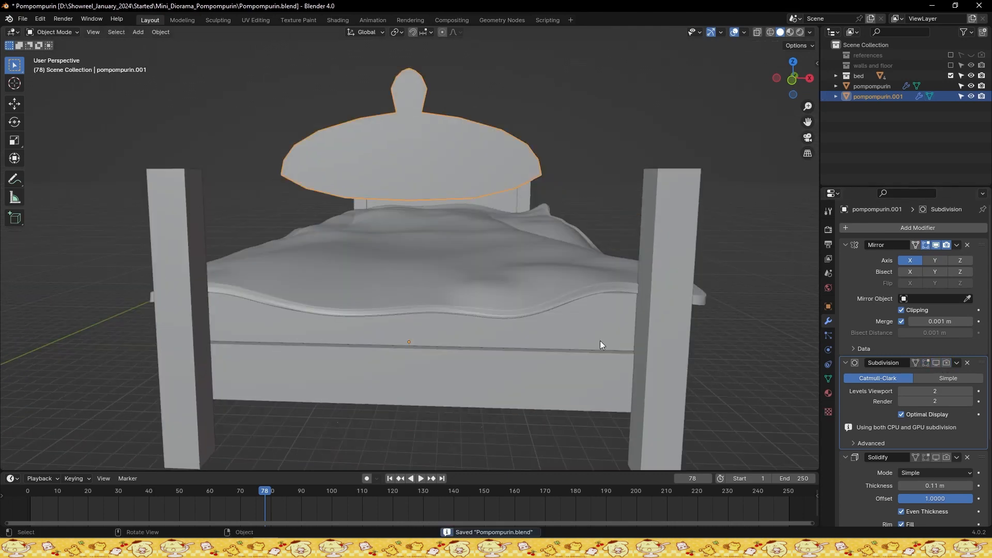
Turn the beret's Solidify and Subdivision display back on and save
{"action": "scroll", "coordinate": [477, 228], "scroll_direction": "up", "scroll_amount": 2}
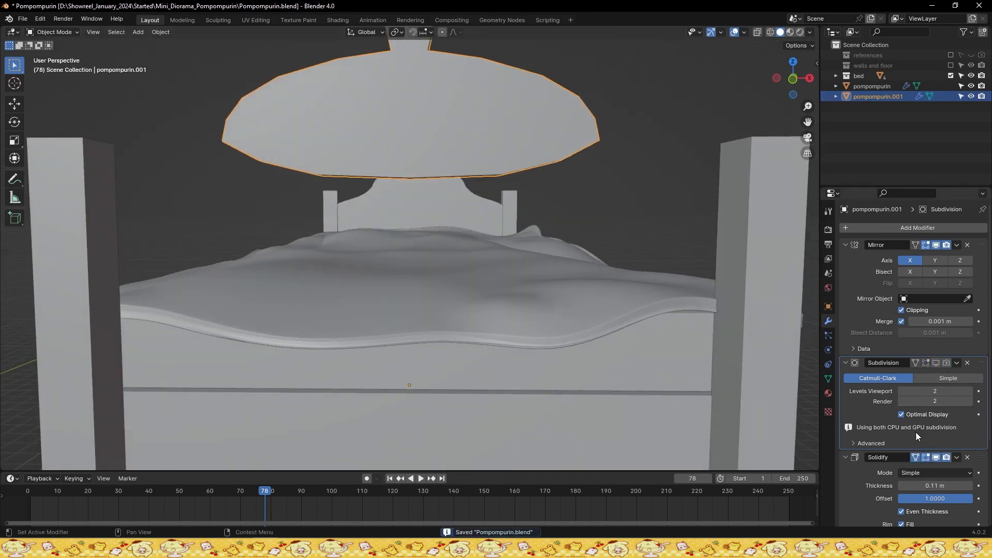
{"action": "left_click_drag", "start_coordinate": [928, 364], "coordinate": [946, 364]}
{"action": "key", "text": "ctrl+s"}
Move the beret about 0.31 m along Y, set its Solidify thickness to 0.06 m and save
{"action": "scroll", "coordinate": [621, 287], "scroll_direction": "up", "scroll_amount": 1}
{"action": "scroll", "coordinate": [595, 269], "scroll_direction": "down", "scroll_amount": 3}
{"action": "middle_click_drag", "start_coordinate": [561, 246], "coordinate": [525, 242]}
{"action": "key", "text": "g"}
{"action": "key", "text": "y"}
{"action": "left_click", "coordinate": [498, 339]}
{"action": "middle_click_drag", "start_coordinate": [498, 339], "coordinate": [467, 340]}
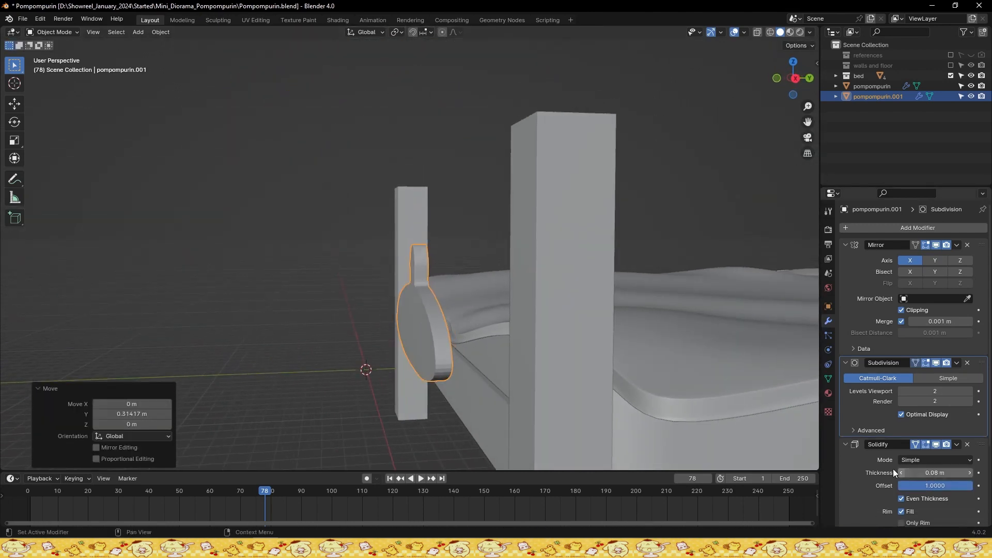
{"action": "key", "text": "ctrl+s"}
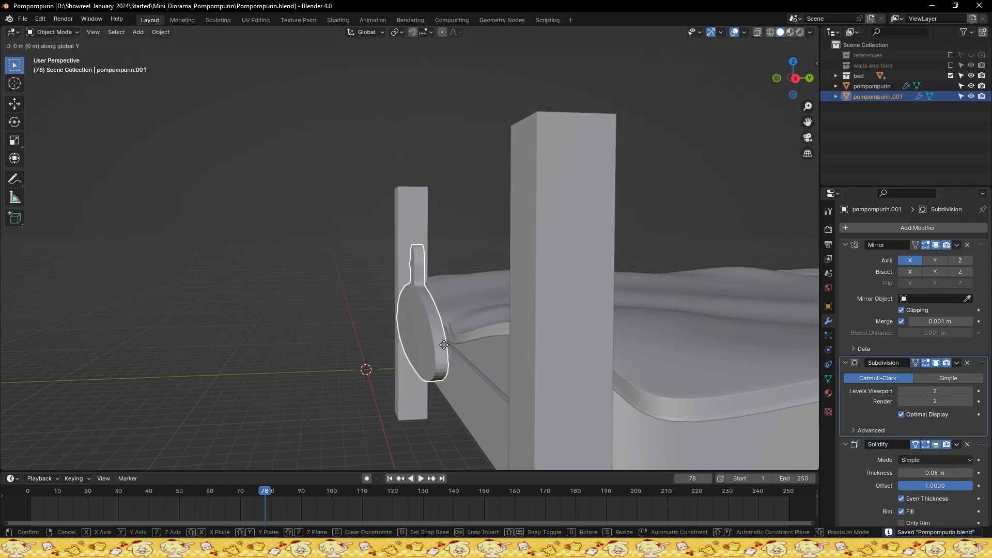
Move the beret about 0.71 m further along Y onto the bed's foot end
{"action": "key", "text": "g"}
{"action": "key", "text": "y"}
{"action": "left_click", "coordinate": [472, 346]}
{"action": "mouse_move", "coordinate": [472, 346]}
{"action": "middle_mouse_down"}
{"action": "mouse_move", "coordinate": [547, 343]}
{"action": "mouse_move", "coordinate": [478, 332]}
{"action": "middle_mouse_up"}
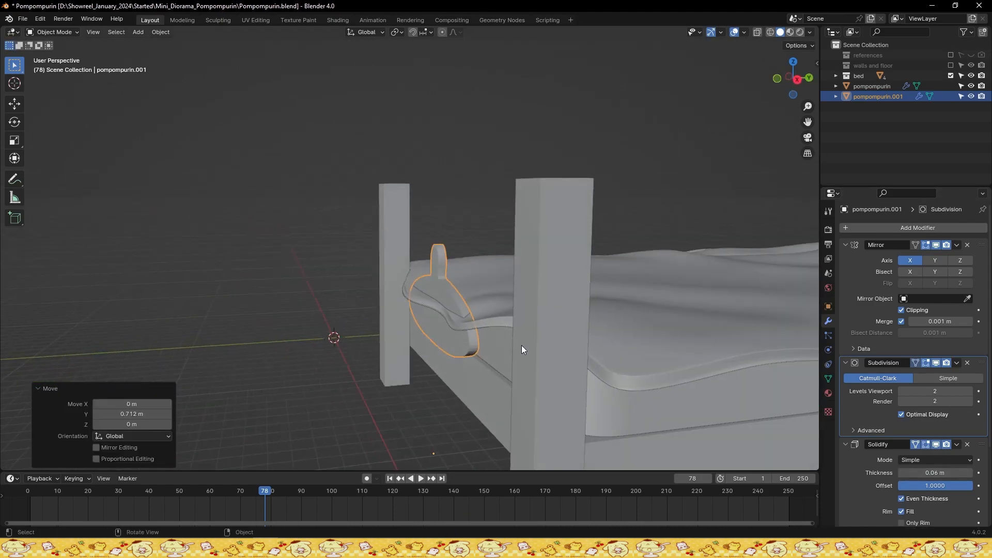
Open the bed cover's mesh for editing in vertex selection mode and save the file
{"action": "left_click", "coordinate": [488, 321]}
{"action": "key", "text": "Tab"}
{"action": "scroll", "coordinate": [482, 325], "scroll_direction": "up", "scroll_amount": 2}
{"action": "left_click_drag", "start_coordinate": [480, 326], "coordinate": [567, 348], "text": "alt"}
{"action": "key", "text": "ctrl+s"}
{"action": "key", "text": "Tab"}
{"action": "scroll", "coordinate": [451, 249], "scroll_direction": "down", "scroll_amount": 1}
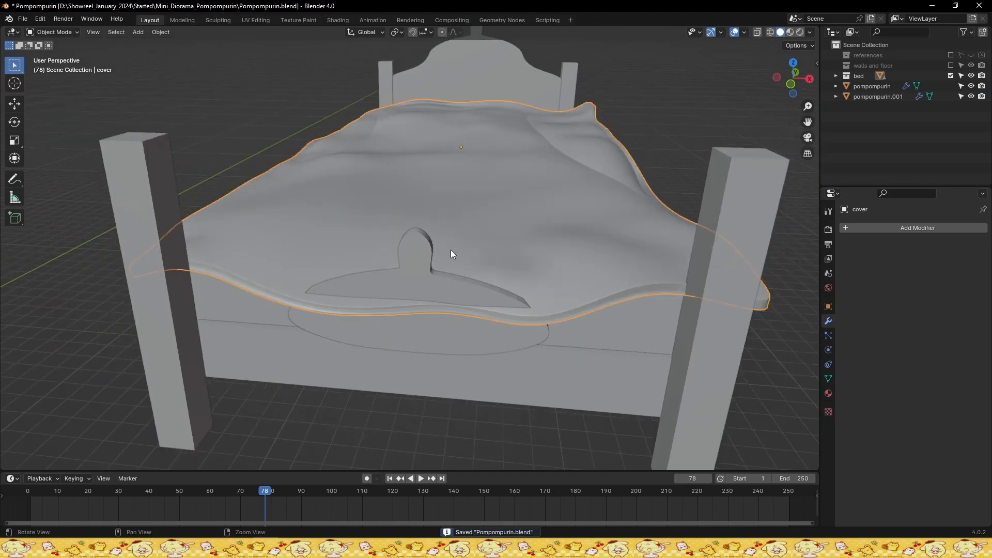
{"action": "left_click_drag", "start_coordinate": [451, 251], "coordinate": [410, 309], "text": "alt"}
{"action": "key", "text": "Tab"}
{"action": "key", "text": "1"}
{"action": "scroll", "coordinate": [451, 329], "scroll_direction": "up", "scroll_amount": 3}
{"action": "key", "text": "ctrl+s"}
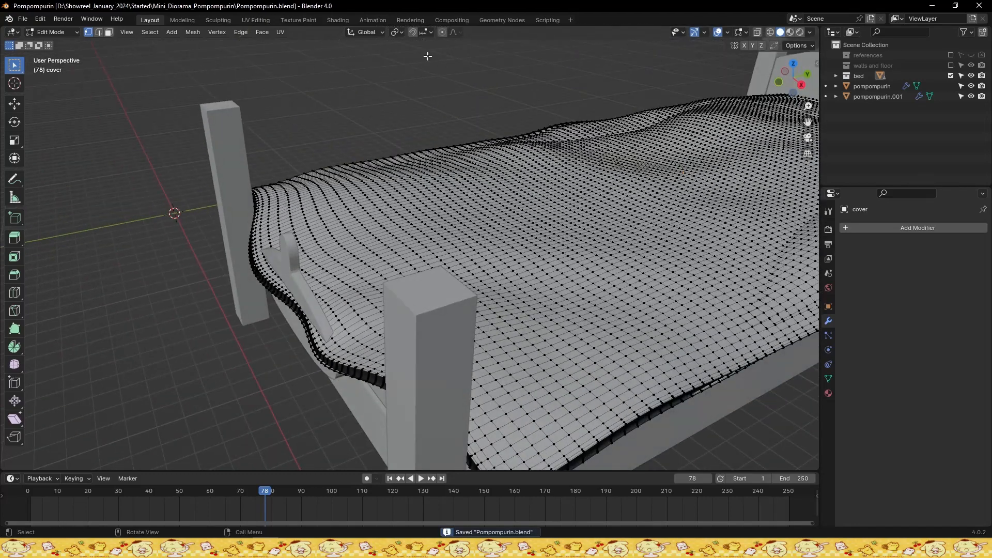
With proportional editing on, pull the cover's foot-edge vertices back along Y so they clear the beret
{"action": "key", "text": "g"}
{"action": "key", "text": "y"}
{"action": "left_click", "coordinate": [436, 134]}
{"action": "left_click", "coordinate": [300, 310]}
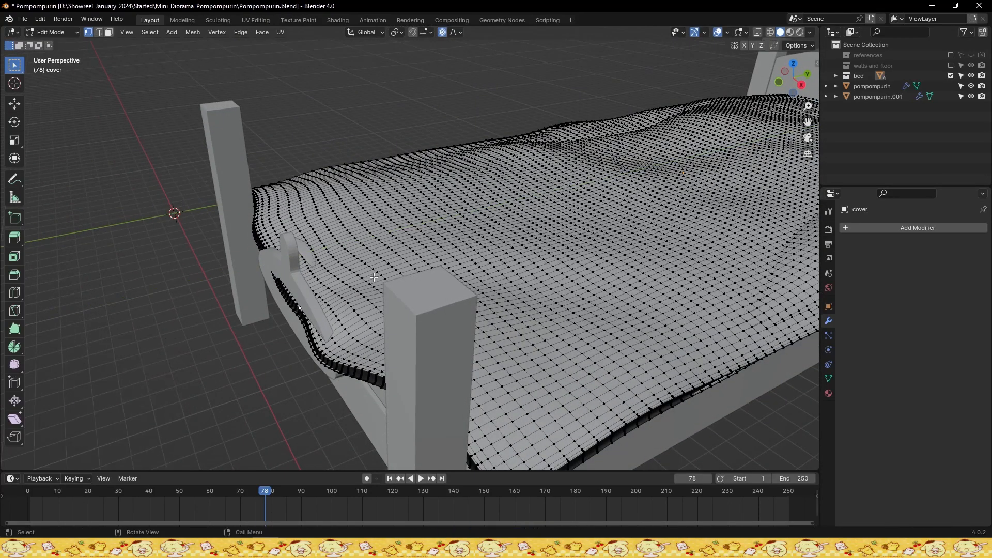
{"action": "key", "text": "g"}
{"action": "key", "text": "y"}
{"action": "left_click", "coordinate": [381, 276]}
Pull the cover's remaining overlapping edge vertices back along Y with a proportional size of about 2.85 m, and save
{"action": "left_click", "coordinate": [336, 353]}
{"action": "right_click", "coordinate": [412, 314]}
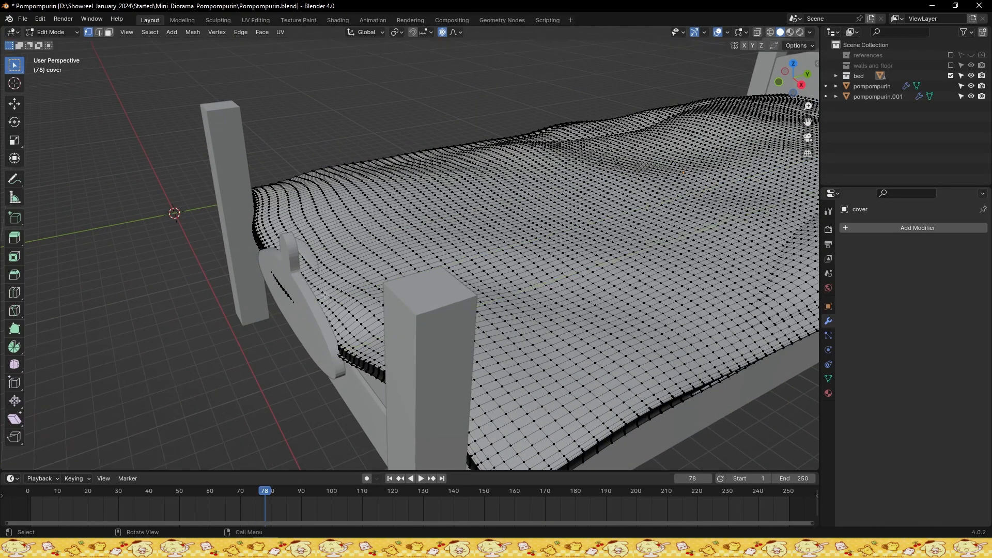
{"action": "right_click", "coordinate": [313, 293]}
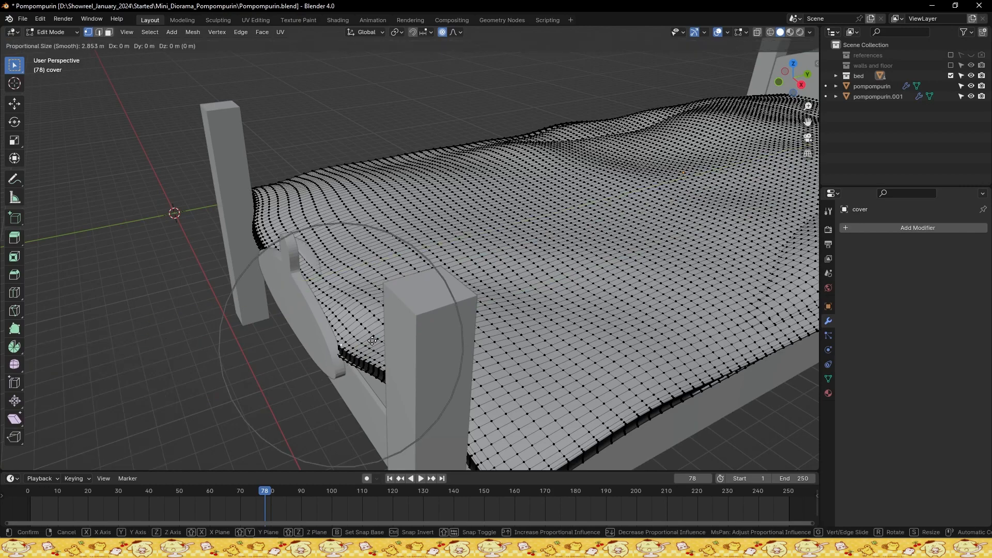
{"action": "key", "text": "y"}
{"action": "left_click", "coordinate": [376, 339]}
{"action": "middle_click_drag", "start_coordinate": [380, 342], "coordinate": [465, 356]}
{"action": "key", "text": "Tab"}
{"action": "key", "text": "ctrl+s"}
Adjust the cover's height along Z on both sides of the beret's stem with proportional editing
{"action": "key", "text": "Tab"}
{"action": "left_click", "coordinate": [398, 317]}
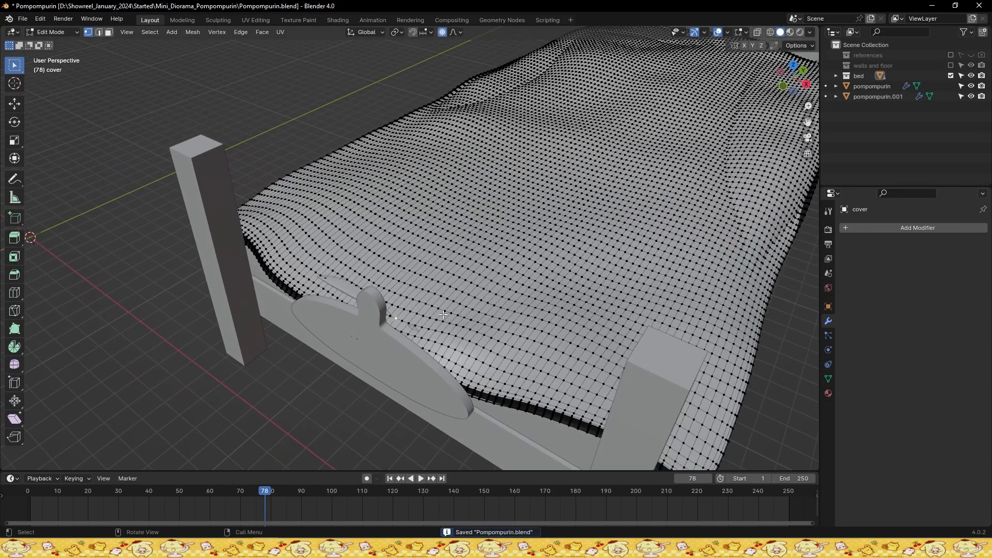
{"action": "key", "text": "g"}
{"action": "key", "text": "z"}
{"action": "left_click", "coordinate": [442, 314]}
{"action": "left_click", "coordinate": [322, 279]}
{"action": "key", "text": "g"}
{"action": "key", "text": "z"}
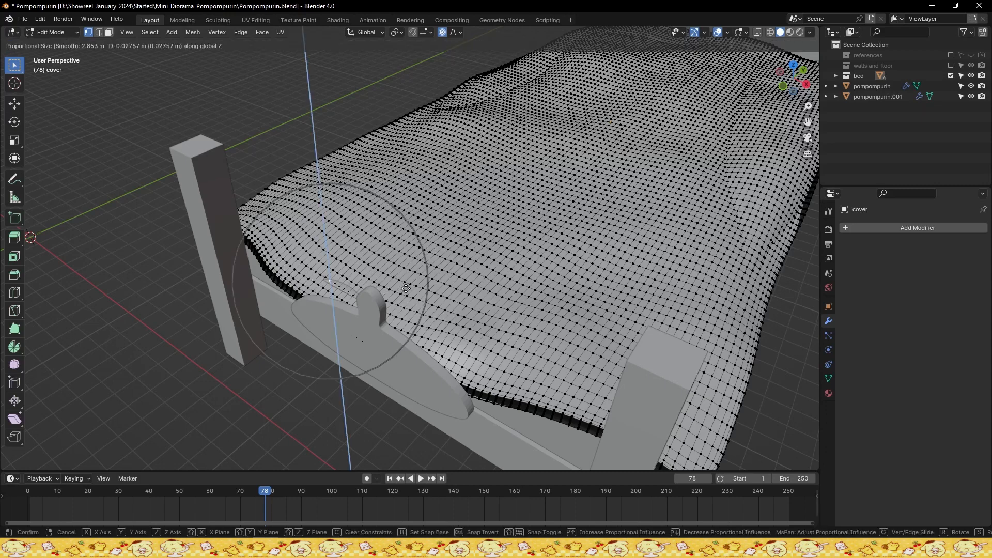
{"action": "left_click", "coordinate": [419, 286]}
{"action": "key", "text": "Tab"}
Adjust another cover vertex near the beret along Z as seen from the bed's other side, and save
{"action": "middle_click_drag", "start_coordinate": [517, 328], "coordinate": [702, 333]}
{"action": "key", "text": "Tab"}
{"action": "left_click", "coordinate": [566, 252]}
{"action": "key", "text": "g"}
{"action": "key", "text": "z"}
{"action": "left_click", "coordinate": [585, 262]}
{"action": "key", "text": "Tab"}
{"action": "scroll", "coordinate": [596, 272], "scroll_direction": "down", "scroll_amount": 4}
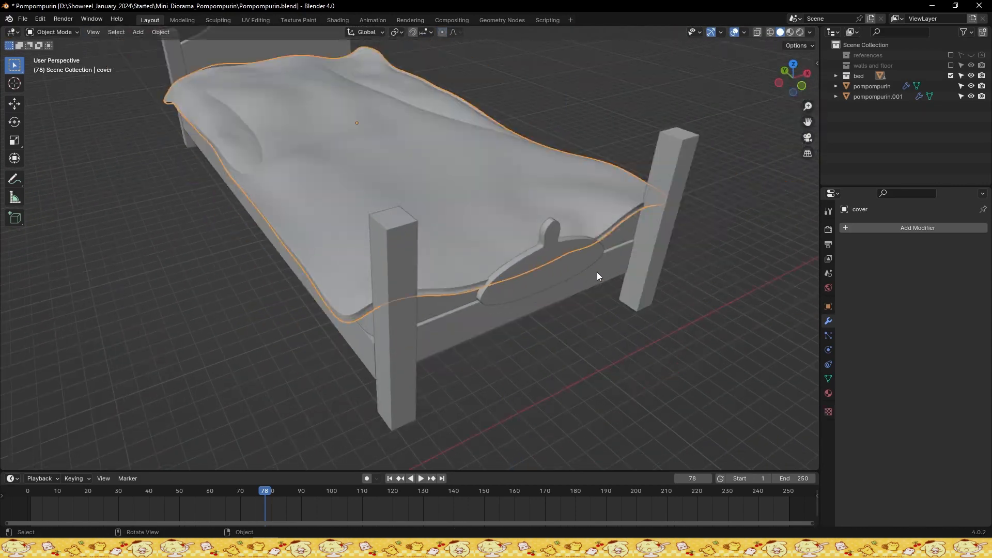
{"action": "middle_click_drag", "start_coordinate": [597, 272], "coordinate": [487, 265]}
{"action": "key", "text": "ctrl+s"}
Try to reset the beret's origin and undo it
{"action": "left_click", "coordinate": [523, 288]}
{"action": "key", "text": "KP_1"}
{"action": "scroll", "coordinate": [544, 256], "scroll_direction": "up", "scroll_amount": 1}
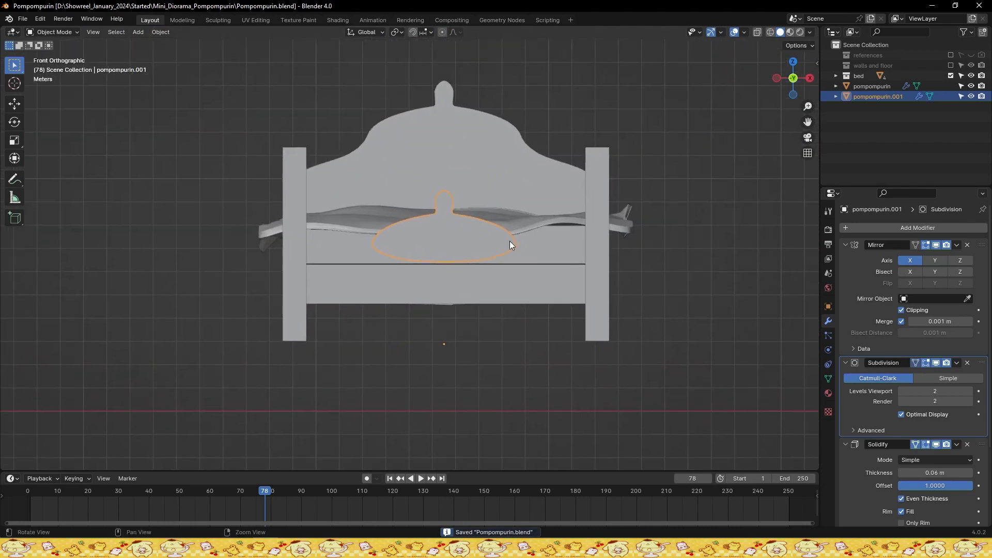
{"action": "left_click", "coordinate": [163, 33]}
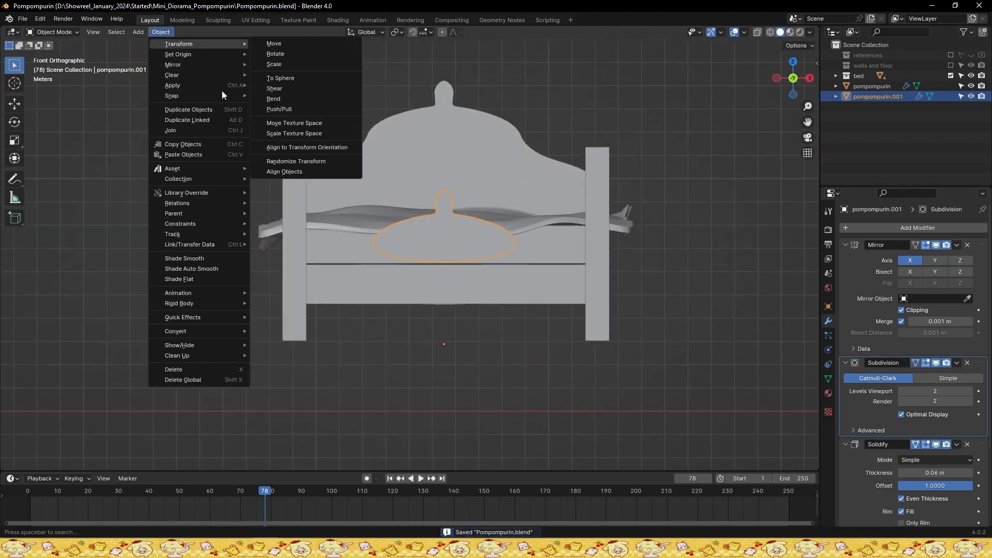
{"action": "mouse_move", "coordinate": [188, 49]}
{"action": "left_click", "coordinate": [281, 63]}
{"action": "key", "text": "ctrl+z"}
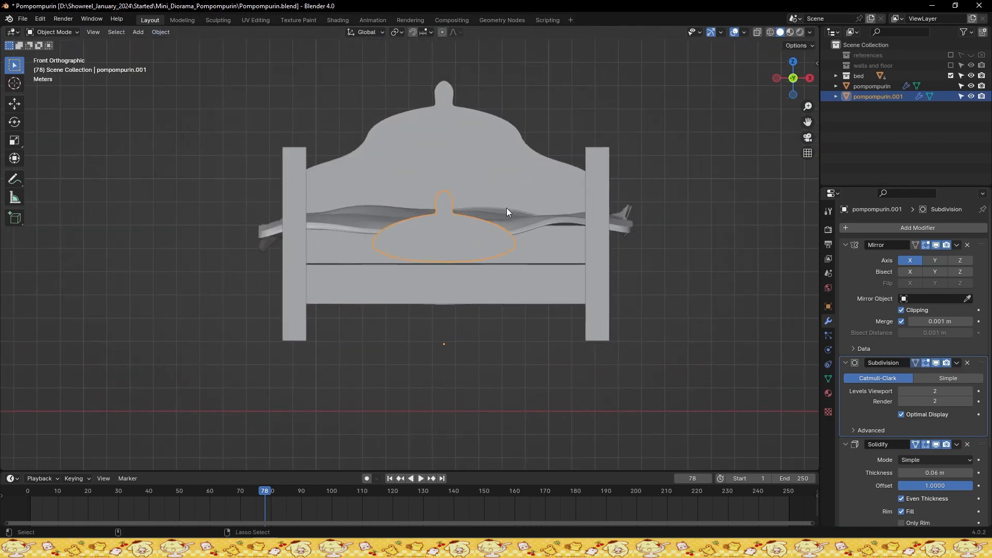
Enlarge the beret to span the foot posts, lower it about 4.69 m along Z and centre it along X
{"action": "left_click_drag", "start_coordinate": [848, 366], "coordinate": [857, 386]}
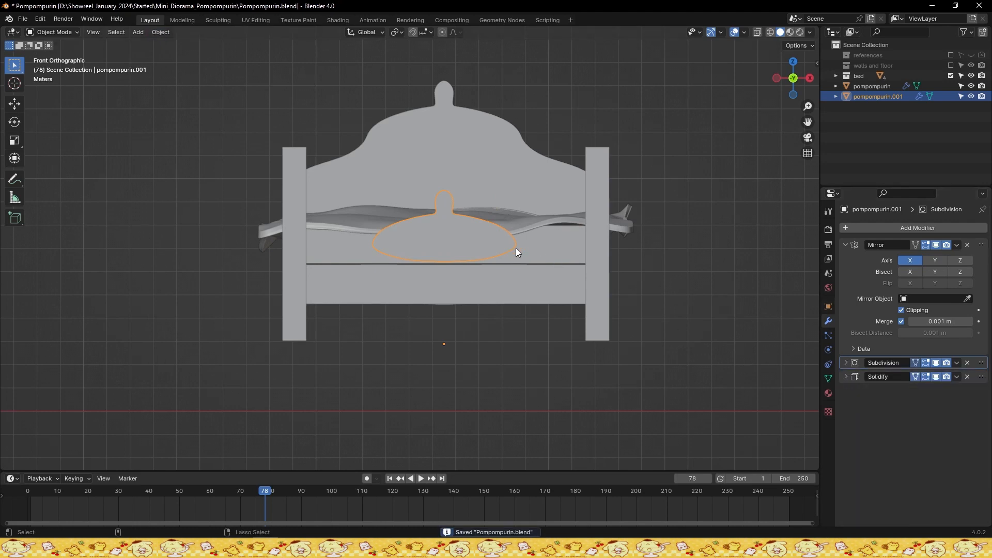
{"action": "left_click", "coordinate": [651, 219]}
{"action": "key", "text": "g"}
{"action": "key", "text": "z"}
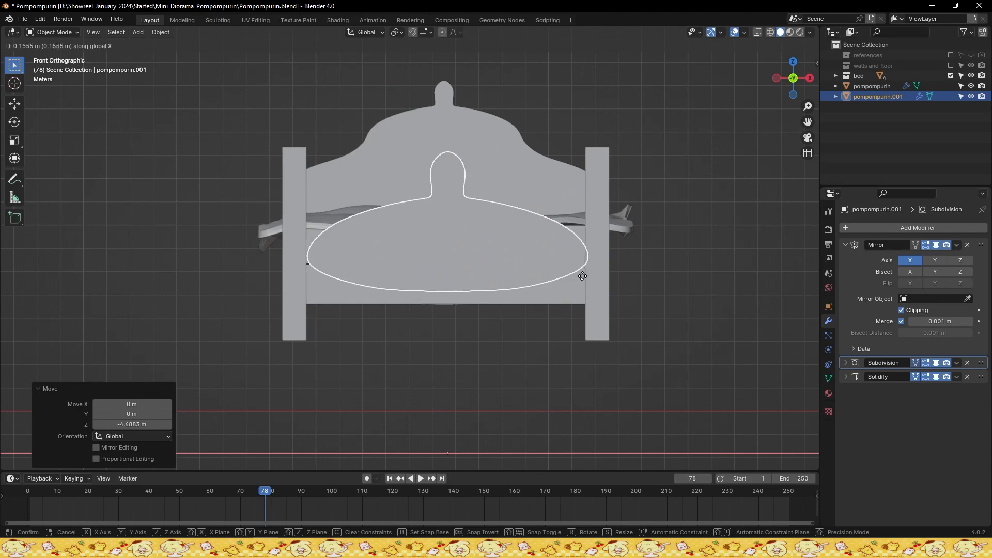
{"action": "left_click", "coordinate": [598, 285]}
Reshape the cover's edge behind one side of the enlarged beret, moving vertices freely and along Z
{"action": "middle_click_drag", "start_coordinate": [555, 270], "coordinate": [484, 324]}
{"action": "left_click", "coordinate": [483, 336]}
{"action": "key", "text": "Tab"}
{"action": "scroll", "coordinate": [484, 339], "scroll_direction": "up", "scroll_amount": 2}
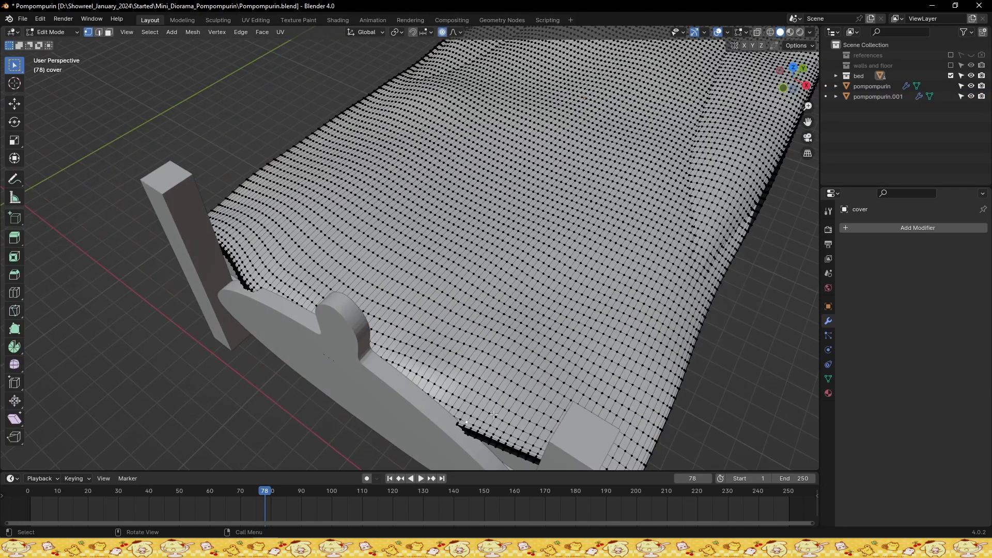
{"action": "key", "text": "g"}
{"action": "left_click", "coordinate": [461, 387]}
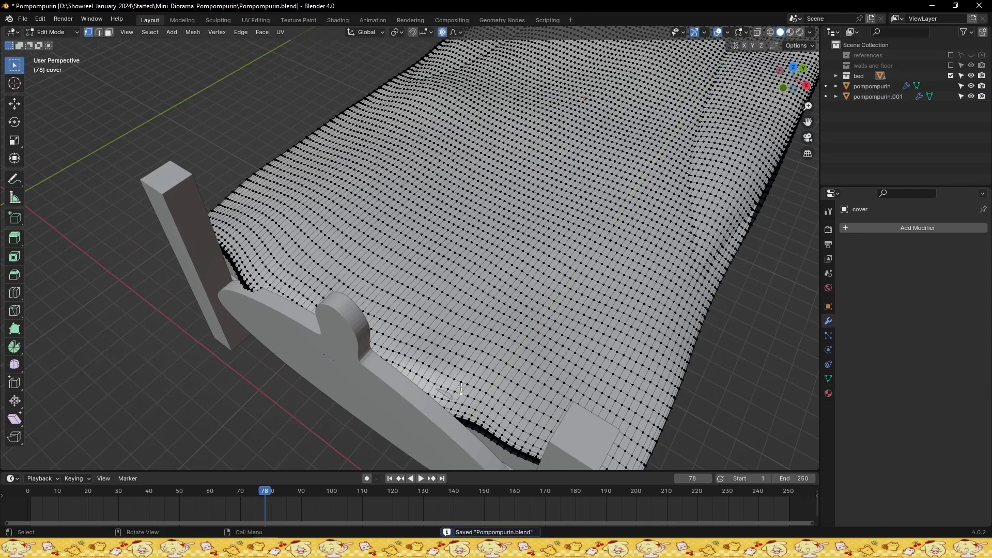
{"action": "key", "text": "g"}
{"action": "key", "text": "z"}
{"action": "left_click", "coordinate": [503, 374]}
Move the cover's edge on the beret's other side about 0.34 m along Y with a proportional size of 2.358
{"action": "left_click", "coordinate": [251, 290]}
{"action": "key", "text": "g"}
{"action": "key", "text": "y"}
{"action": "scroll", "coordinate": [321, 283], "scroll_direction": "down", "scroll_amount": 4}
{"action": "left_click", "coordinate": [351, 280]}
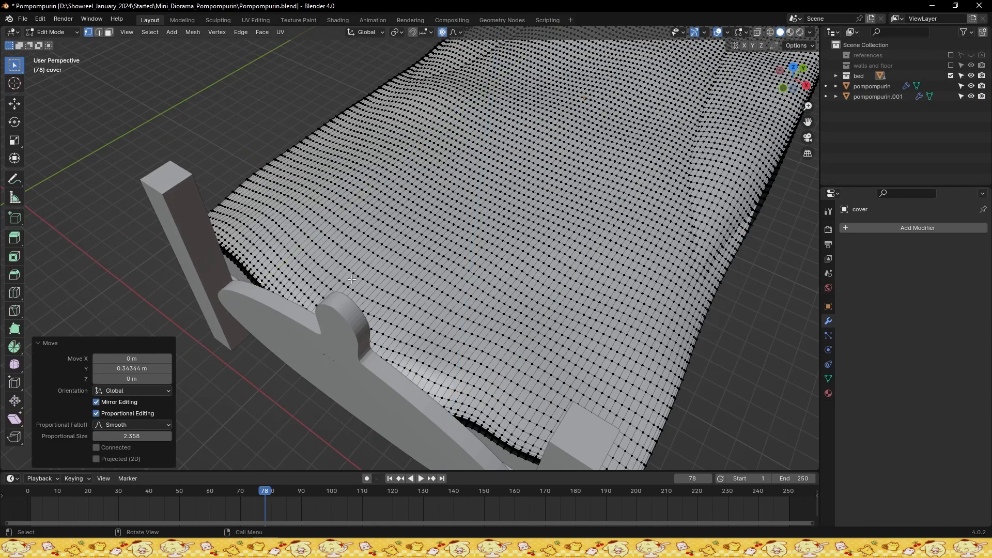
{"action": "key", "text": "Tab"}
{"action": "middle_click_drag", "start_coordinate": [351, 279], "coordinate": [367, 264]}
Refine the cover's edge vertices along the footboard, checking the shape outside Edit Mode between adjustments
{"action": "key", "text": "Tab"}
{"action": "middle_click_drag", "start_coordinate": [314, 307], "coordinate": [279, 301]}
{"action": "left_click", "coordinate": [380, 297]}
{"action": "key", "text": "Tab"}
{"action": "key", "text": "Tab"}
{"action": "left_click", "coordinate": [356, 287]}
{"action": "key", "text": "Tab"}
{"action": "key", "text": "Tab"}
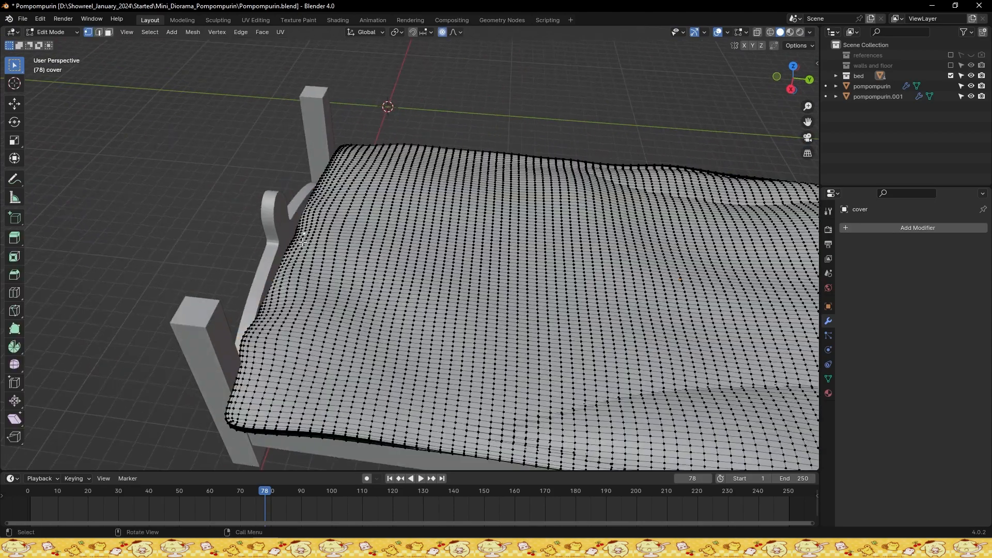
Touch up the cover's foot-edge vertices near the beret's stem and check the fit against the whole bed
{"action": "middle_click_drag", "start_coordinate": [303, 242], "coordinate": [485, 304]}
{"action": "left_click", "coordinate": [336, 217]}
{"action": "key", "text": "Tab"}
{"action": "key", "text": "Tab"}
{"action": "left_click", "coordinate": [325, 246]}
{"action": "key", "text": "Tab"}
{"action": "key", "text": "Tab"}
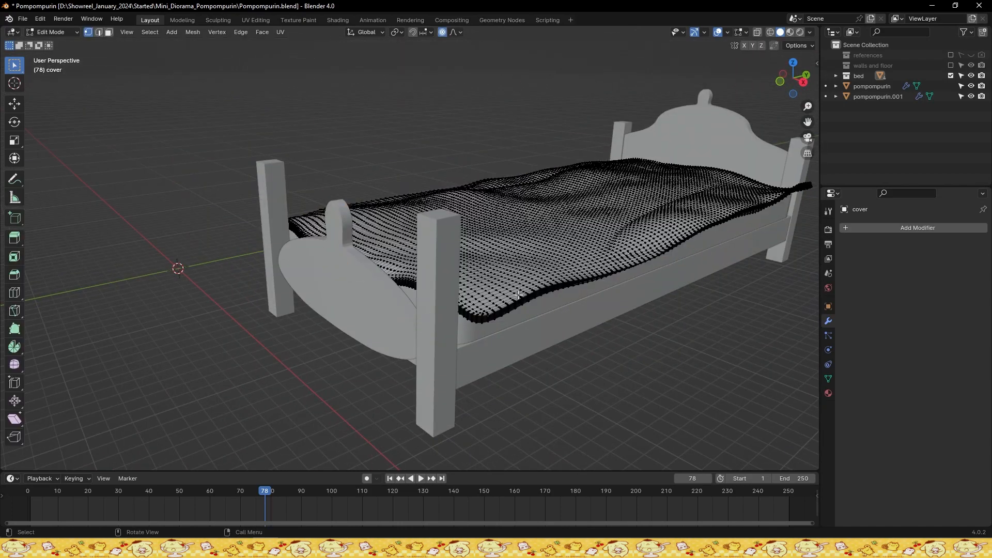
Adjust the height of the cover's corner beside the front footboard post along Z and save the file
{"action": "key", "text": "g"}
{"action": "key", "text": "z"}
{"action": "left_click", "coordinate": [494, 309]}
{"action": "key", "text": "g"}
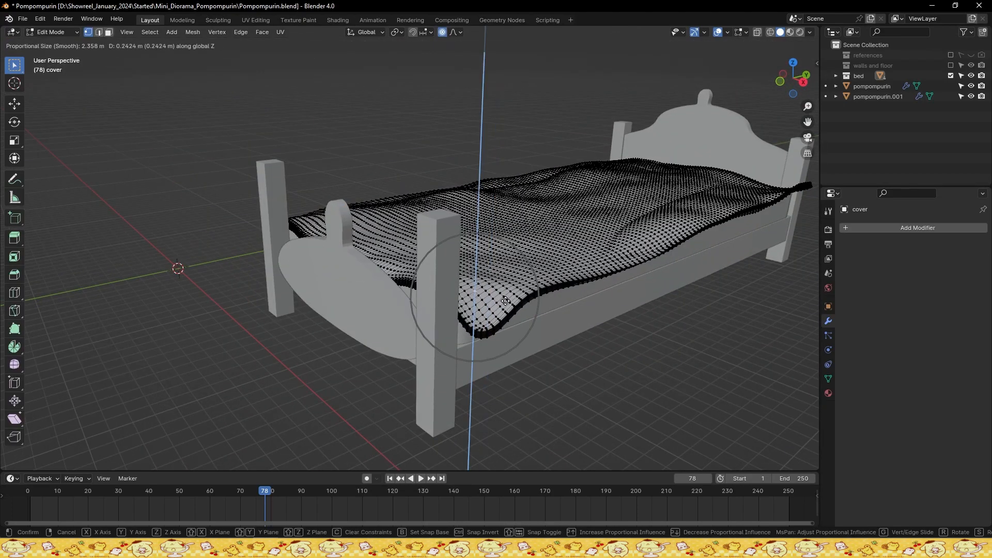
{"action": "left_click", "coordinate": [505, 301]}
{"action": "key", "text": "Tab"}
{"action": "middle_click_drag", "start_coordinate": [505, 301], "coordinate": [498, 269]}
{"action": "key", "text": "ctrl+s"}
Pull the cover's corner and side edge near the headboard into place, moving the edge along Z with a reduced proportional size
{"action": "key", "text": "Tab"}
{"action": "left_click", "coordinate": [522, 296]}
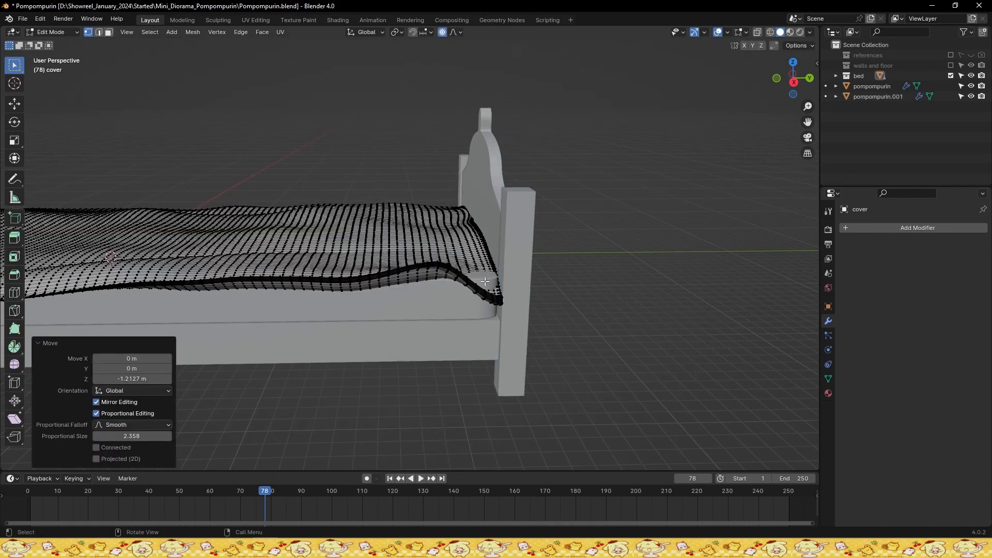
{"action": "key", "text": "g"}
{"action": "left_click", "coordinate": [512, 265]}
{"action": "left_click", "coordinate": [439, 263]}
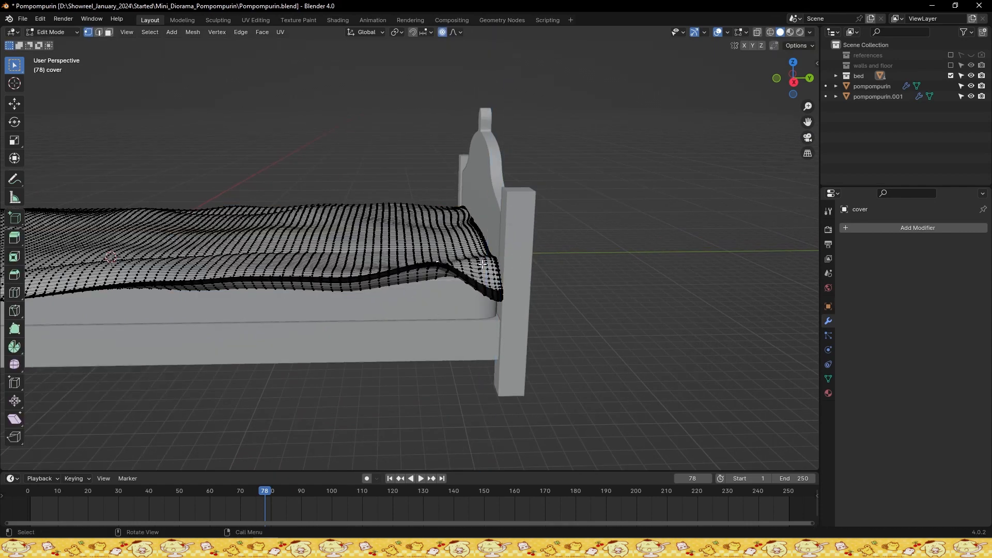
{"action": "scroll", "coordinate": [484, 296], "scroll_direction": "down", "scroll_amount": 4}
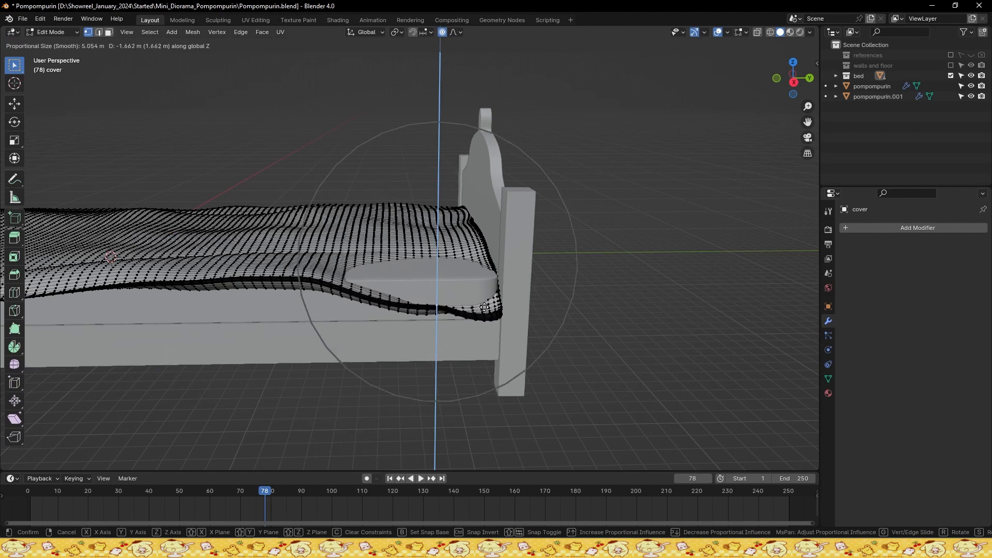
{"action": "scroll", "coordinate": [486, 299], "scroll_direction": "up", "scroll_amount": 9}
{"action": "left_click", "coordinate": [497, 283]}
Smooth the cover's side edge near the headboard along Z with proportional sizes of 2.144 and 1.949, and save
{"action": "left_click", "coordinate": [424, 272]}
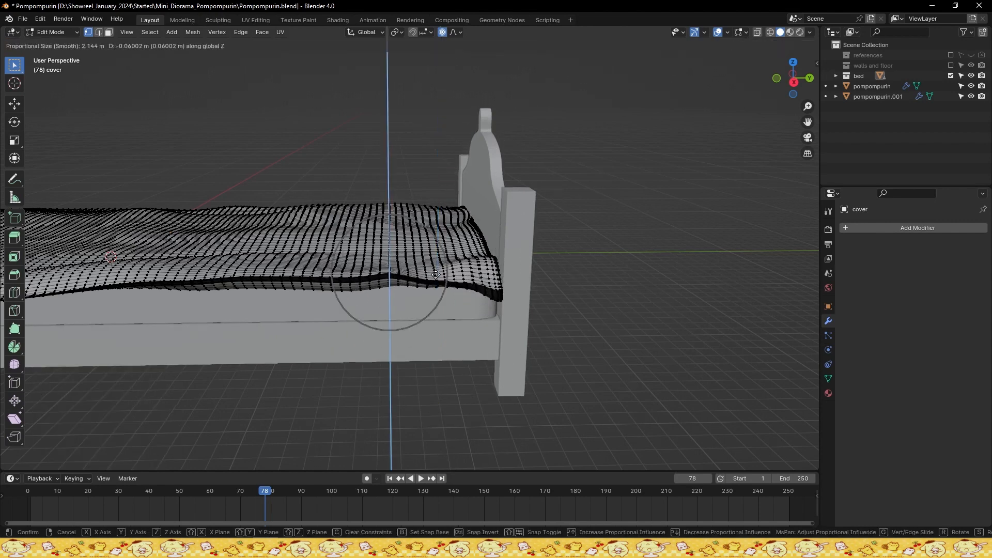
{"action": "left_click", "coordinate": [436, 291]}
{"action": "left_click", "coordinate": [409, 279]}
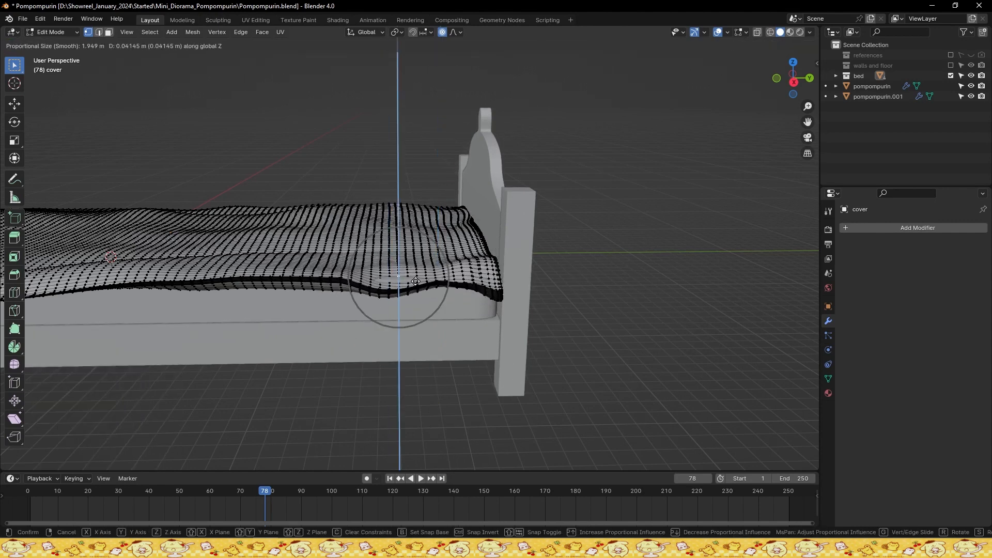
{"action": "left_click", "coordinate": [416, 281]}
{"action": "key", "text": "Tab"}
{"action": "key", "text": "ctrl+s"}
{"action": "middle_click_drag", "start_coordinate": [393, 279], "coordinate": [424, 258]}
Scale the beret footboard by 1.007 along X so it meets both foot posts
{"action": "left_click", "coordinate": [423, 327]}
{"action": "middle_click_drag", "start_coordinate": [423, 326], "coordinate": [492, 302]}
{"action": "key", "text": "KP_1"}
{"action": "scroll", "coordinate": [352, 218], "scroll_direction": "up", "scroll_amount": 3}
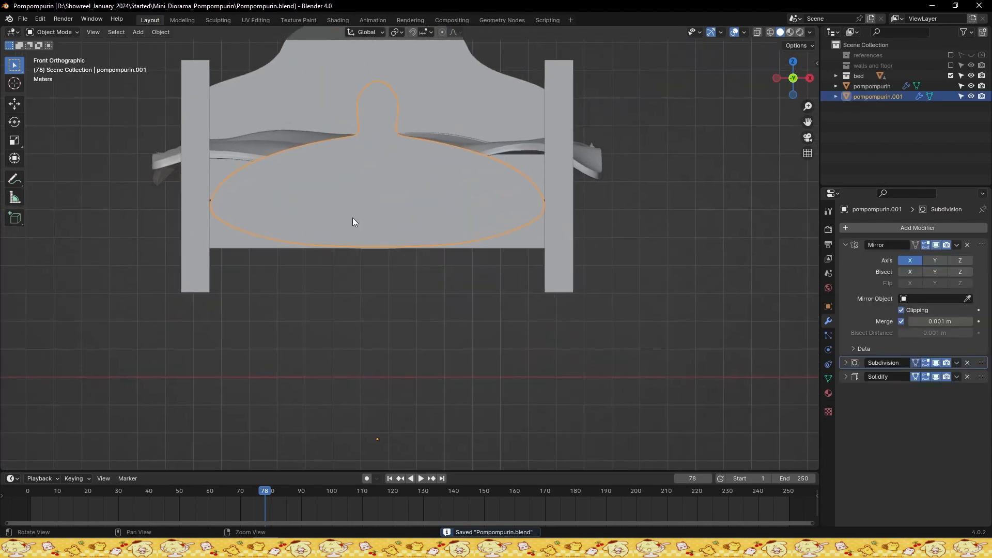
{"action": "key", "text": "s"}
{"action": "key", "text": "x"}
{"action": "left_click", "coordinate": [557, 233]}
{"action": "scroll", "coordinate": [419, 231], "scroll_direction": "down", "scroll_amount": 2}
{"action": "middle_click_drag", "start_coordinate": [418, 230], "coordinate": [559, 264]}
{"action": "key", "text": "KP_Decimal"}
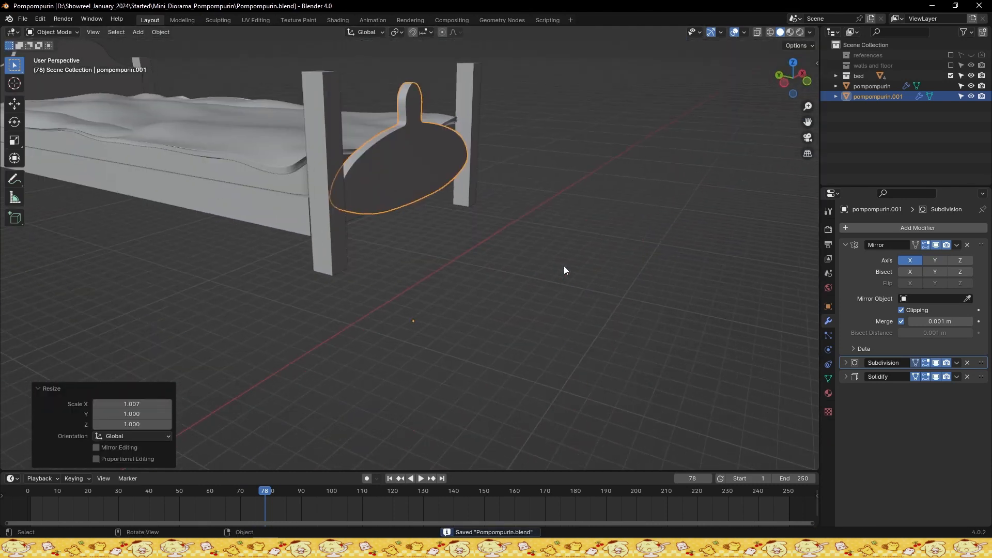
{"action": "scroll", "coordinate": [427, 161], "scroll_direction": "up", "scroll_amount": 3}
{"action": "middle_click_drag", "start_coordinate": [401, 141], "coordinate": [414, 264]}
{"action": "left_click", "coordinate": [847, 376]}
{"action": "left_click", "coordinate": [902, 406]}
{"action": "scroll", "coordinate": [480, 290], "scroll_direction": "down", "scroll_amount": 2}
{"action": "key", "text": "ctrl+z"}
Save the file and enable the walls and floor collection to see the bed inside the room
{"action": "left_click", "coordinate": [500, 296]}
{"action": "scroll", "coordinate": [499, 297], "scroll_direction": "down", "scroll_amount": 5}
{"action": "key", "text": "ctrl+s"}
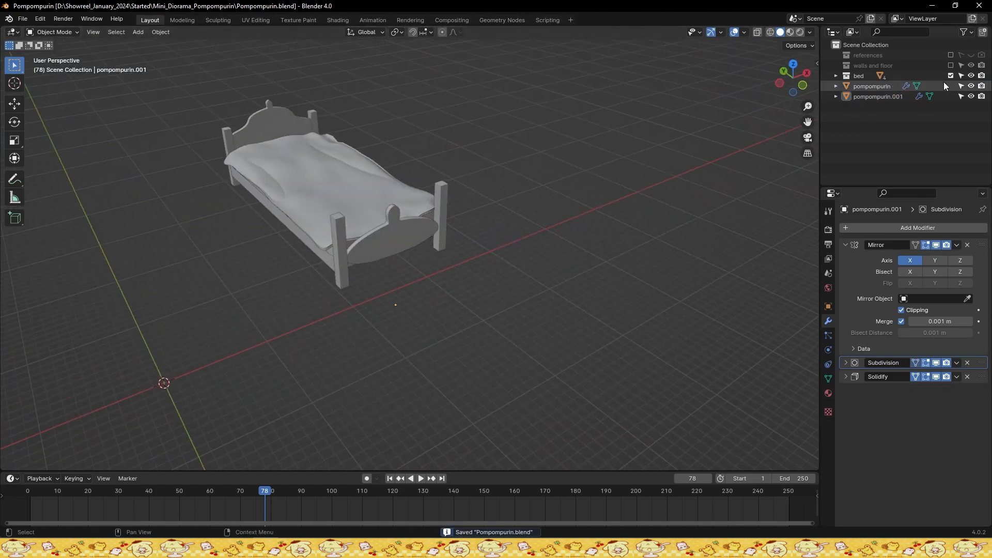
{"action": "left_click", "coordinate": [951, 65]}
{"action": "left_click", "coordinate": [290, 187]}
{"action": "key", "text": "KP_Decimal"}
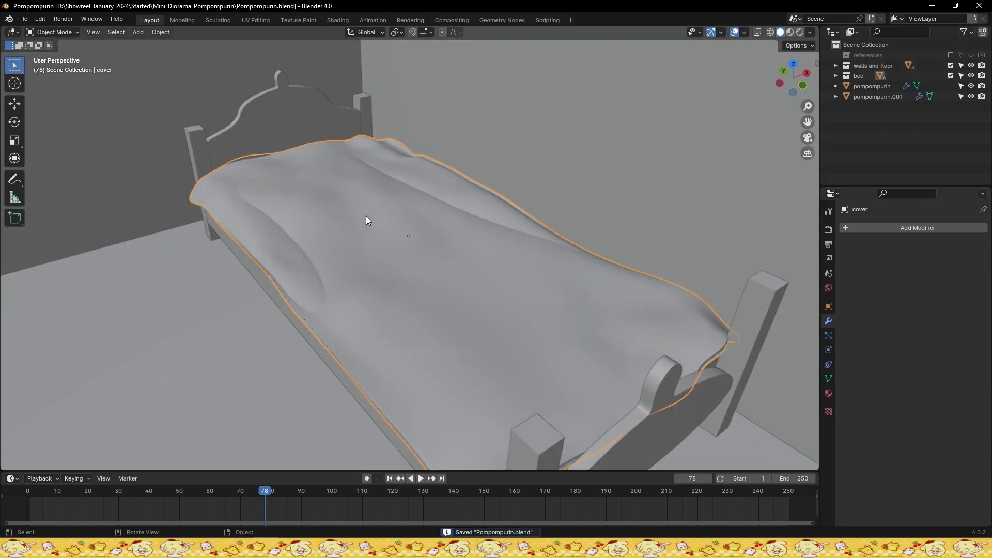
{"action": "scroll", "coordinate": [366, 215], "scroll_direction": "down", "scroll_amount": 12}
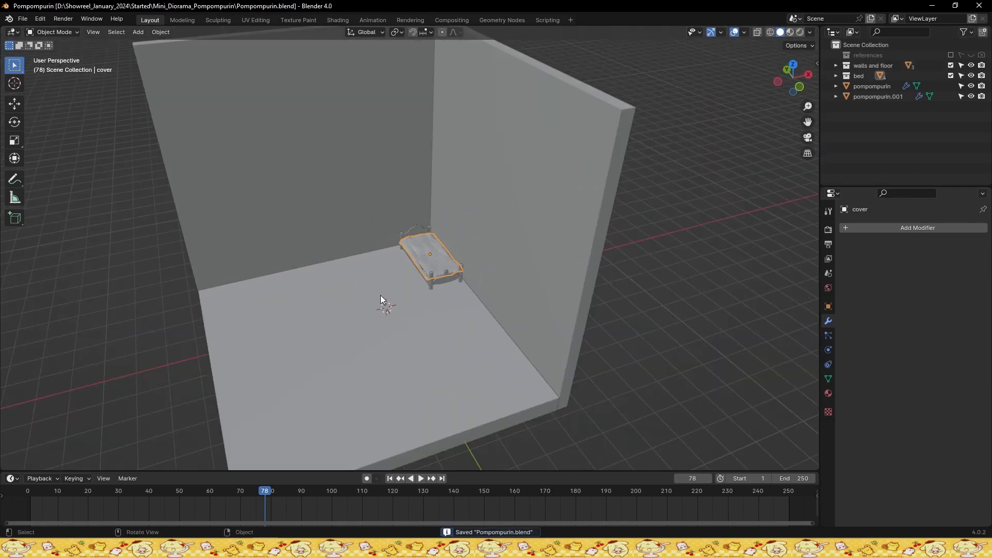
{"action": "middle_click_drag", "start_coordinate": [380, 295], "coordinate": [385, 303]}
Add a cube to the room and set its scale to 5 on all axes
{"action": "key", "text": "shift+a"}
{"action": "left_click", "coordinate": [440, 97]}
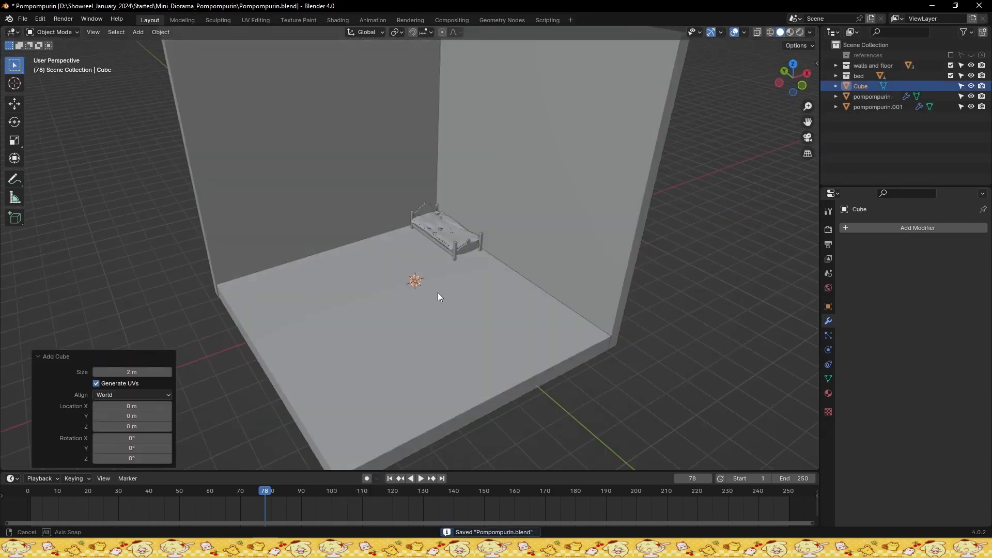
{"action": "key", "text": "KP_Divide"}
{"action": "left_click", "coordinate": [828, 306]}
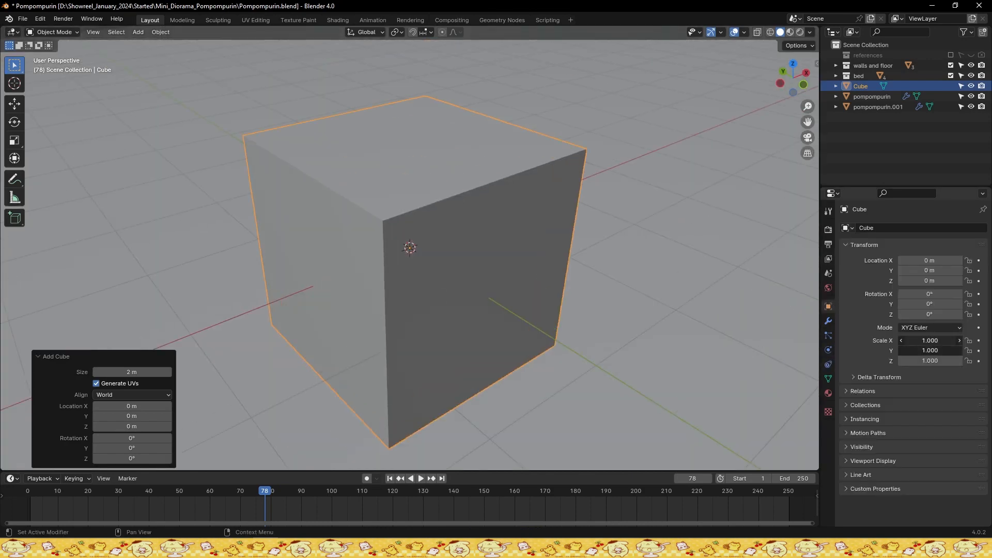
{"action": "type", "text": "5"}
{"action": "key", "text": "Return"}
Raise the cube 8.8353 m along Z and set its scale to 3 on all axes
{"action": "key", "text": "KP_Divide"}
{"action": "key", "text": "g"}
{"action": "key", "text": "z"}
{"action": "left_click", "coordinate": [492, 153]}
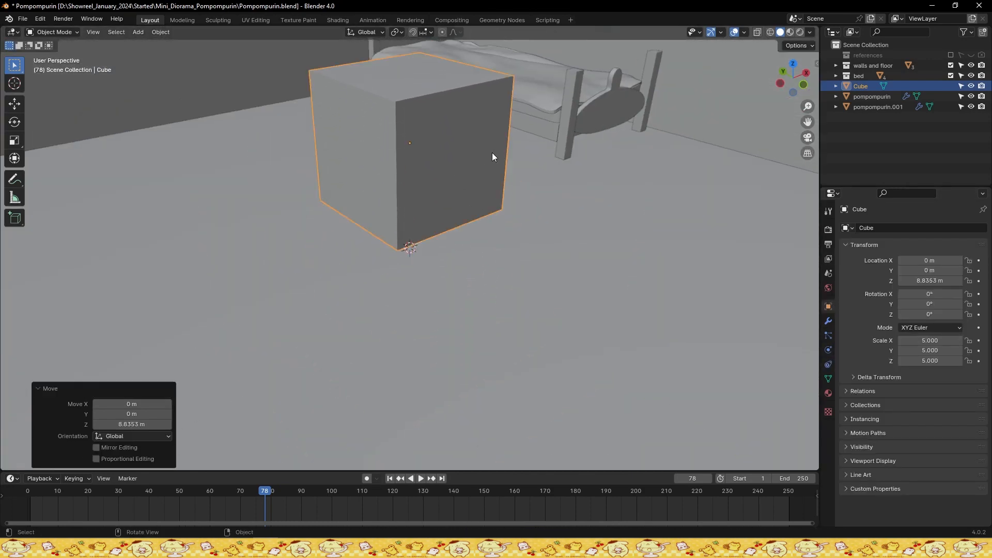
{"action": "key", "text": "KP_1"}
{"action": "key", "text": "ctrl+s"}
{"action": "type", "text": "3"}
{"action": "key", "text": "Return"}
{"action": "scroll", "coordinate": [476, 165], "scroll_direction": "up", "scroll_amount": 4}
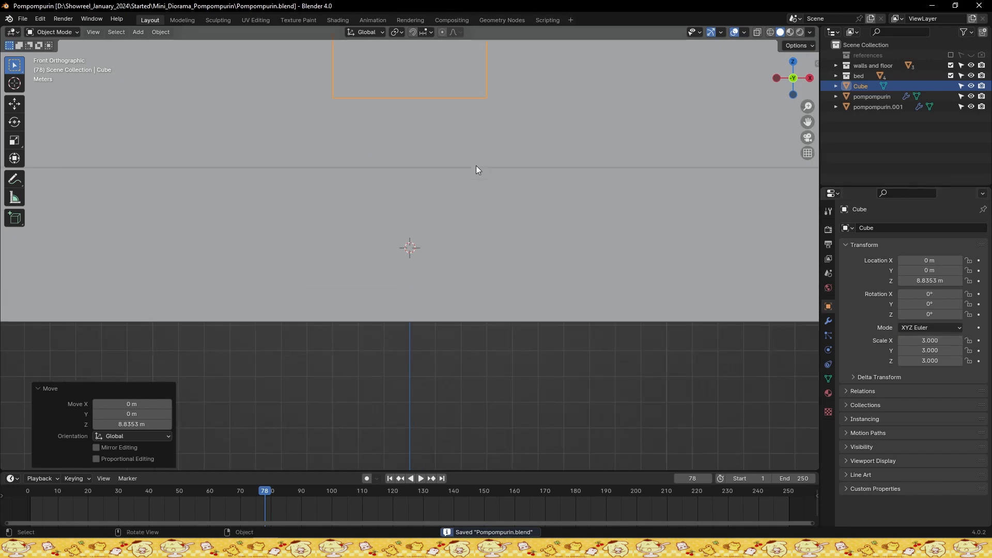
Add a Subdivision modifier to the cube and save the file
{"action": "middle_click_drag", "start_coordinate": [450, 93], "coordinate": [471, 217], "text": "shift"}
{"action": "key", "text": "Tab"}
{"action": "key", "text": "Tab"}
{"action": "left_click", "coordinate": [829, 321]}
{"action": "left_click", "coordinate": [882, 229]}
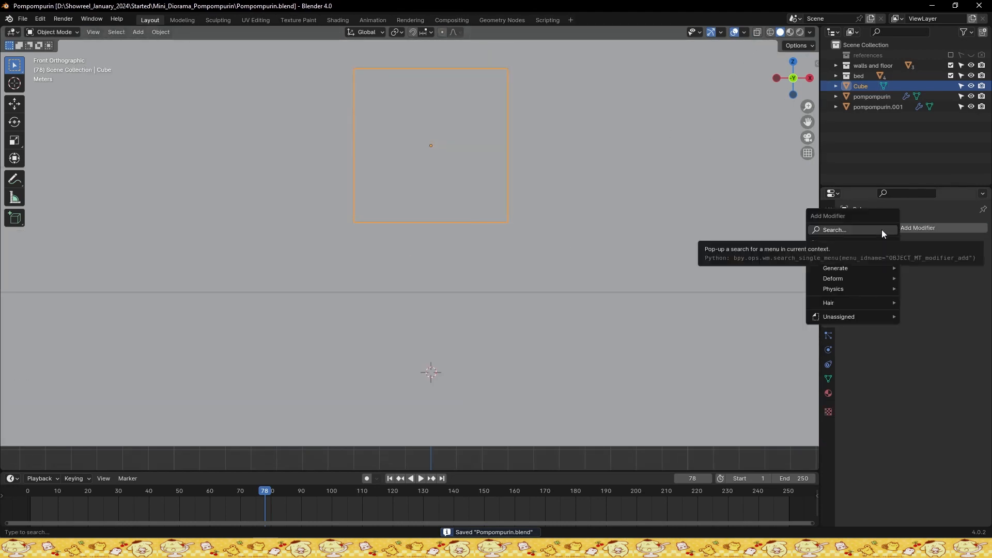
{"action": "left_click", "coordinate": [881, 229]}
{"action": "left_click", "coordinate": [874, 257]}
{"action": "scroll", "coordinate": [507, 170], "scroll_direction": "up", "scroll_amount": 1}
{"action": "middle_click_drag", "start_coordinate": [507, 170], "coordinate": [513, 197], "text": "shift"}
{"action": "key", "text": "ctrl+s"}
Cut one centred horizontal edge loop around the middle of the cube in Edit Mode and save
{"action": "key", "text": "Tab"}
{"action": "middle_click_drag", "start_coordinate": [488, 152], "coordinate": [498, 224], "text": "shift"}
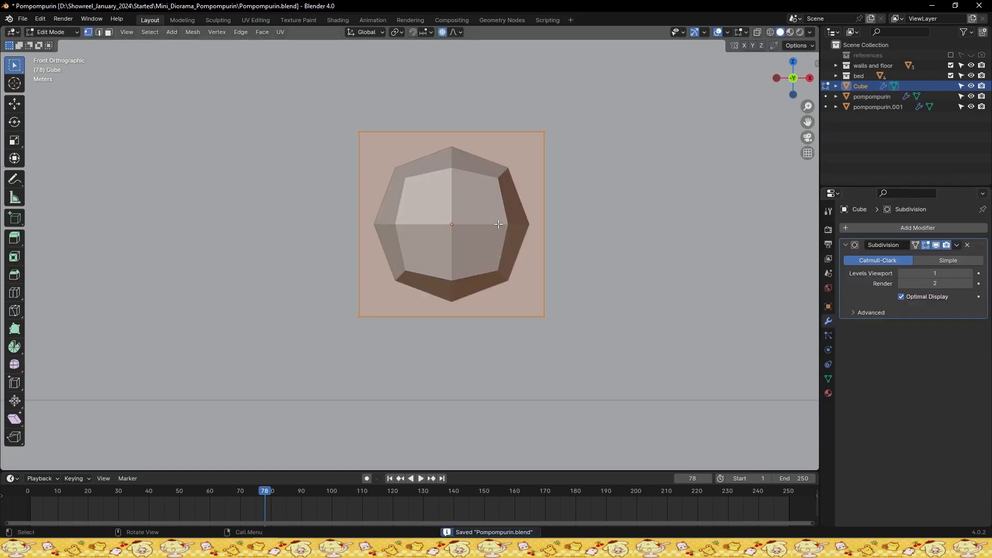
{"action": "key", "text": "2"}
{"action": "key", "text": "alt+a"}
{"action": "left_click", "coordinate": [371, 207]}
{"action": "right_click", "coordinate": [372, 206]}
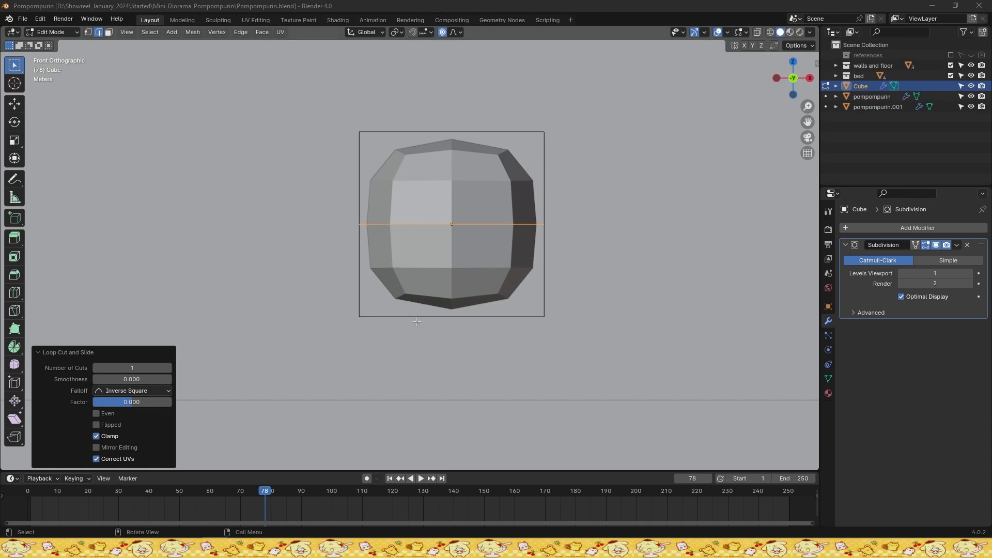
{"action": "left_click", "coordinate": [439, 188]}
{"action": "key", "text": "ctrl+s"}
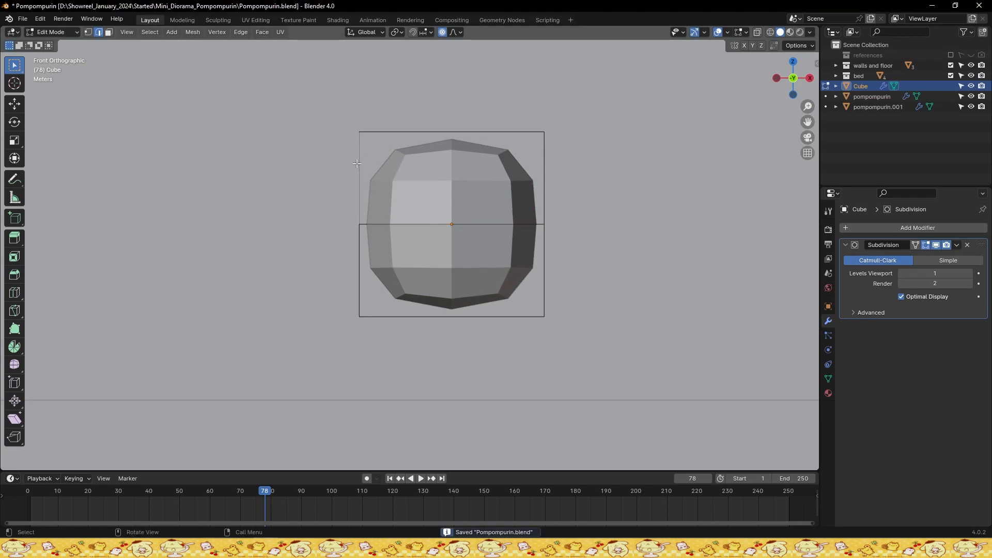
Cut a second horizontal edge loop halfway up the cube's upper half and save
{"action": "left_click", "coordinate": [364, 164]}
{"action": "right_click", "coordinate": [364, 164]}
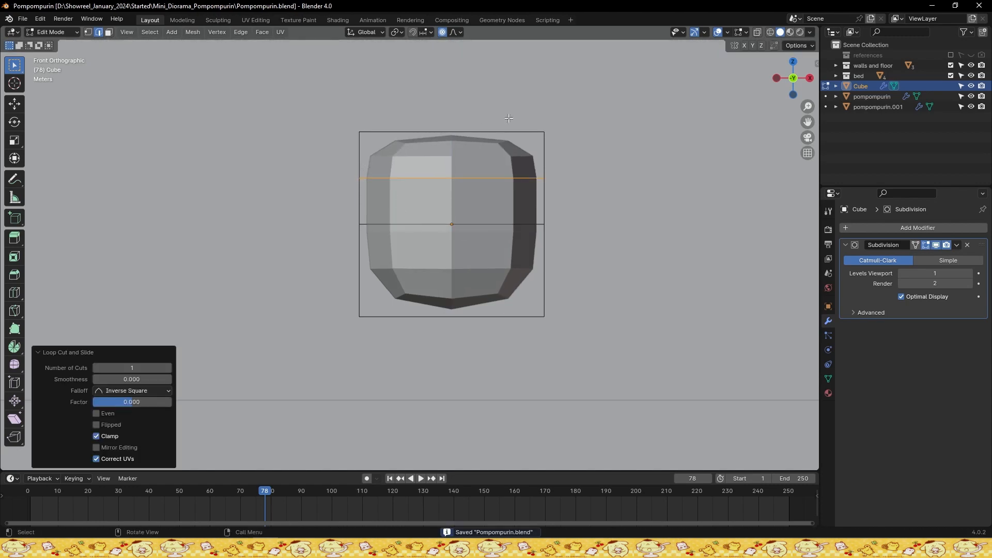
{"action": "key", "text": "s"}
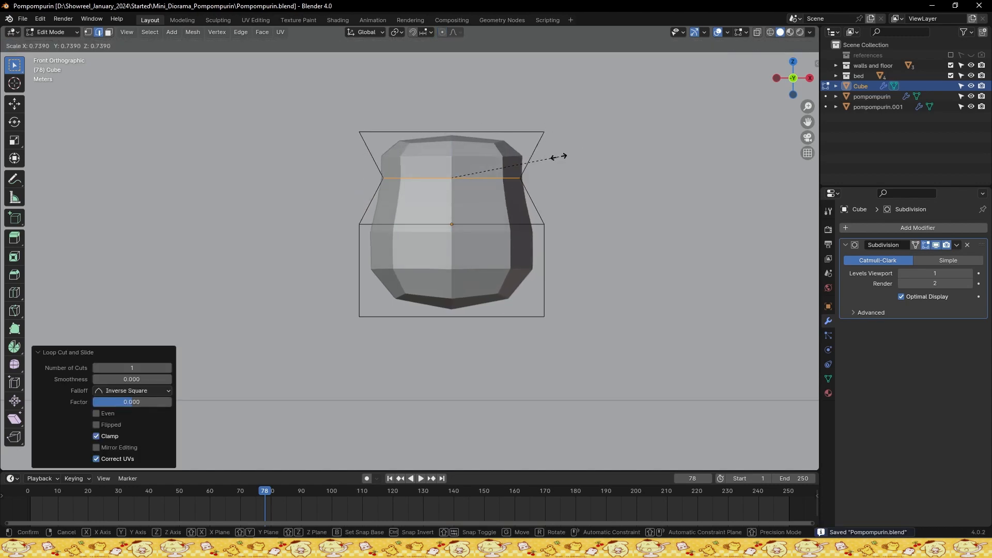
{"action": "key", "text": "Escape"}
{"action": "key", "text": "KP_5"}
{"action": "left_click", "coordinate": [445, 160]}
{"action": "key", "text": "ctrl+s"}
{"action": "key", "text": "KP_5"}
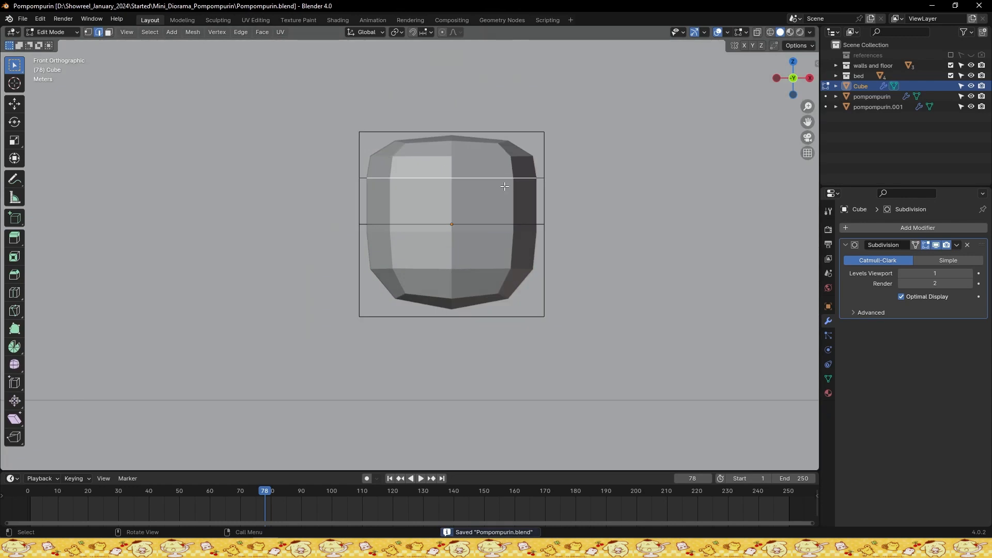
Try to raise the upper edge along Z without the full loop selected
{"action": "key", "text": "g"}
{"action": "key", "text": "z"}
{"action": "left_click", "coordinate": [508, 167]}
{"action": "key", "text": "a"}
{"action": "left_click", "coordinate": [526, 162]}
{"action": "middle_click_drag", "start_coordinate": [526, 160], "coordinate": [454, 166]}
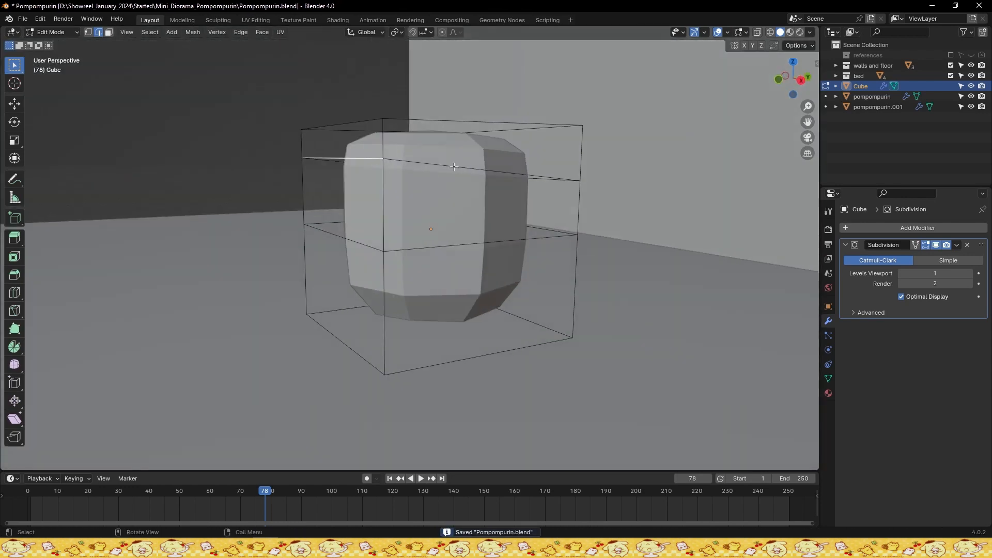
{"action": "key", "text": "a"}
Select the whole upper edge loop, raise it about 0.71 m along Z and save
{"action": "left_click", "coordinate": [501, 180]}
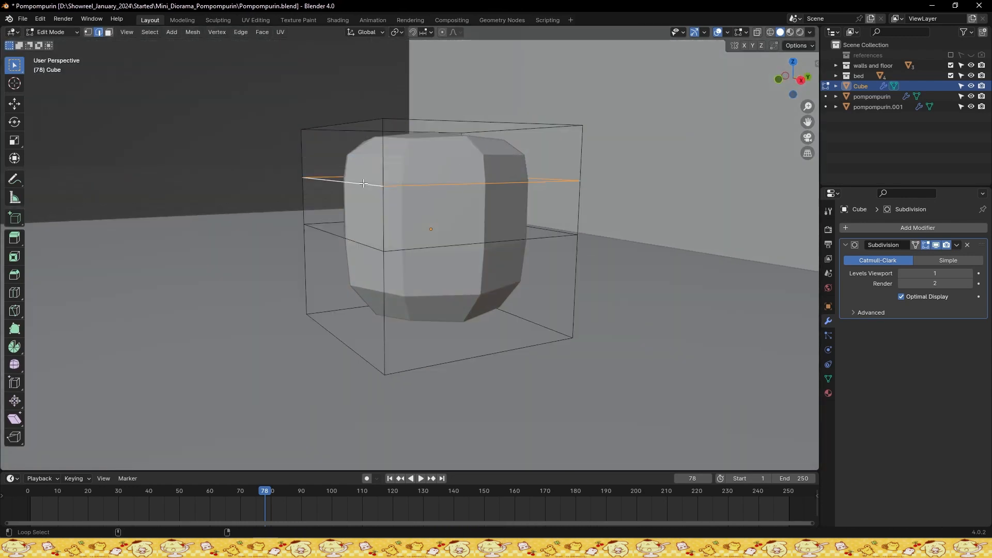
{"action": "key", "text": "KP_1"}
{"action": "key", "text": "ctrl+s"}
{"action": "key", "text": "g"}
{"action": "key", "text": "z"}
{"action": "left_click", "coordinate": [560, 188]}
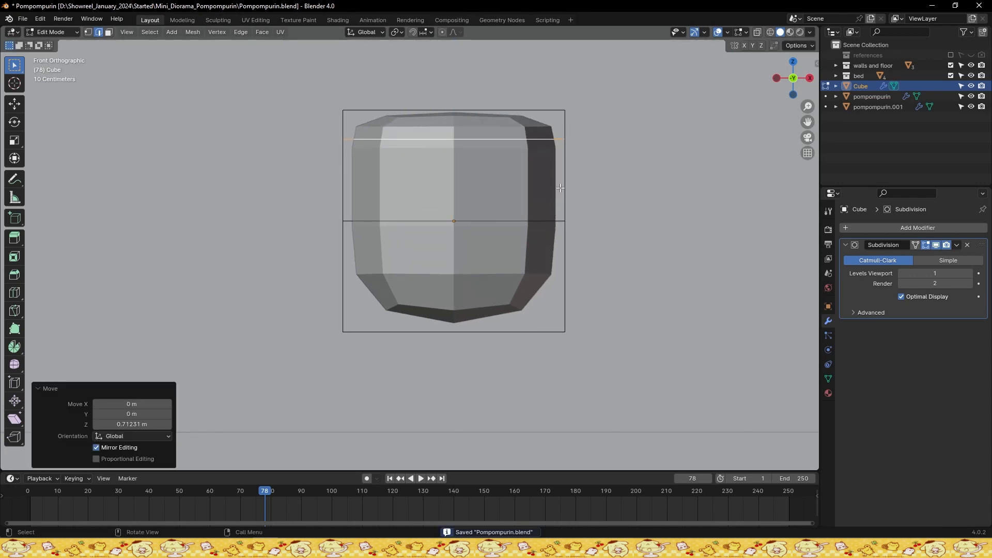
{"action": "key", "text": "s"}
{"action": "right_click", "coordinate": [561, 180]}
{"action": "key", "text": "ctrl+s"}
Cut a horizontal edge loop centred in the cube's lower half, keeping its original width, and save
{"action": "left_click", "coordinate": [385, 223], "text": "alt"}
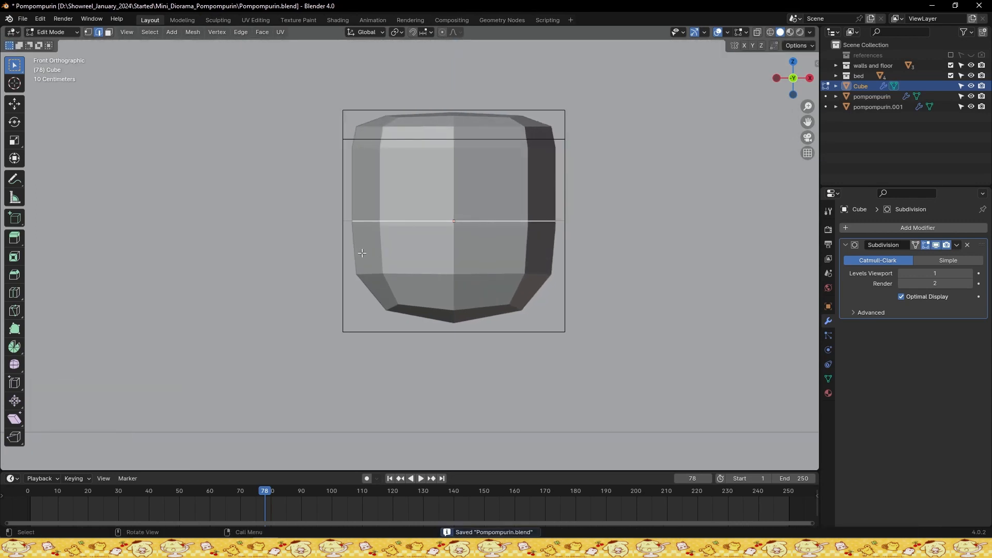
{"action": "key", "text": "ctrl+r"}
{"action": "left_click", "coordinate": [346, 261]}
{"action": "right_click", "coordinate": [347, 261]}
{"action": "key", "text": "ctrl+s"}
{"action": "key", "text": "s"}
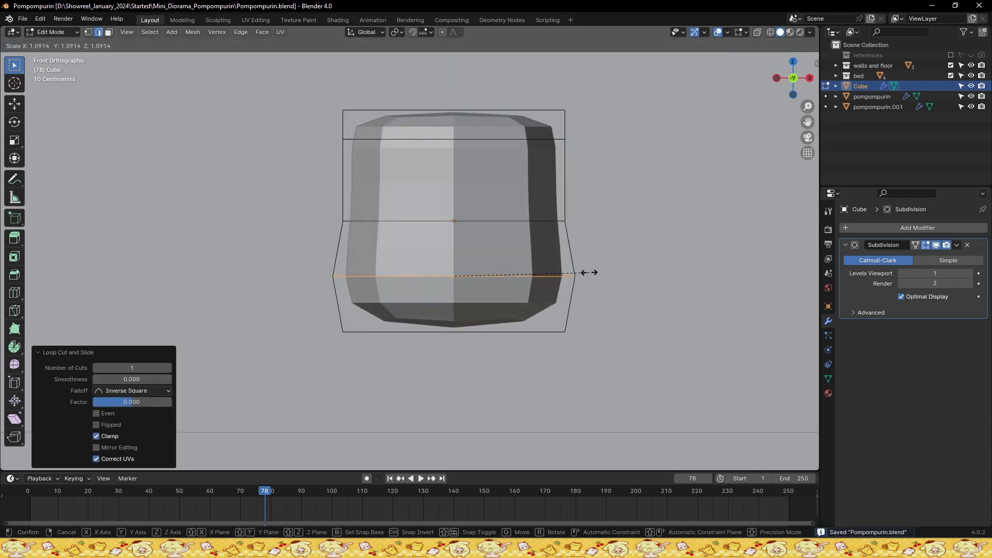
{"action": "right_click", "coordinate": [618, 275]}
{"action": "middle_click_drag", "start_coordinate": [610, 274], "coordinate": [521, 270]}
{"action": "key", "text": "KP_1"}
{"action": "key", "text": "ctrl+s"}
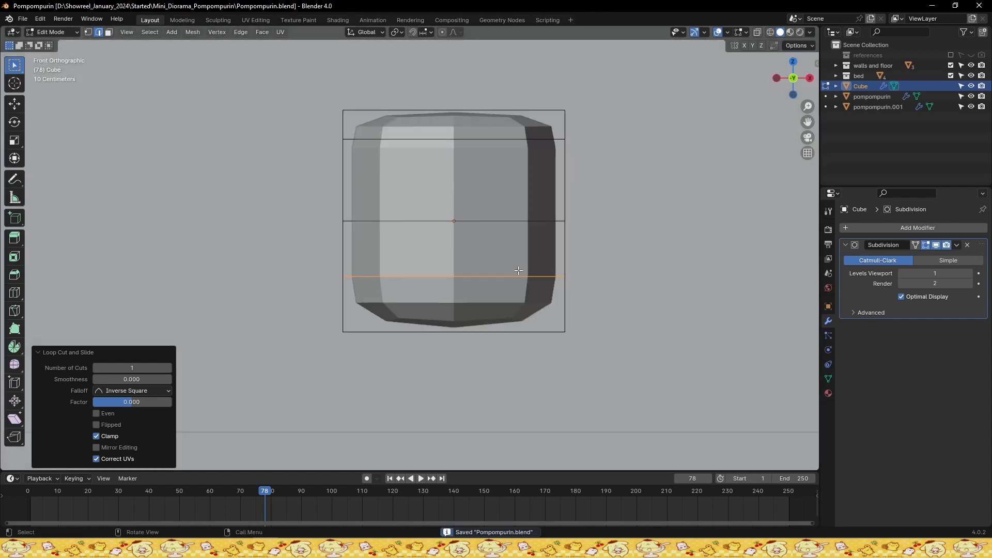
Cut another centred edge loop between the lower loop and the cube's base, and scale it outward
{"action": "key", "text": "ctrl+r"}
{"action": "left_click", "coordinate": [341, 304]}
{"action": "right_click", "coordinate": [341, 305]}
{"action": "key", "text": "ctrl+s"}
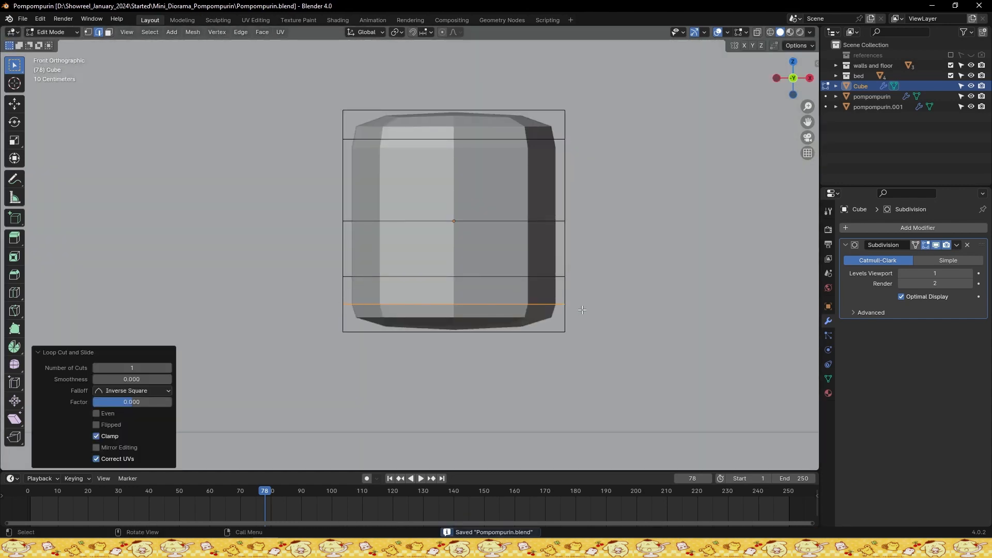
{"action": "key", "text": "s"}
{"action": "left_click", "coordinate": [608, 307]}
Select the second-lowest edge loop, raise it slightly along Z and scale it by 1.083
{"action": "left_click", "coordinate": [559, 279], "text": "alt"}
{"action": "middle_click_drag", "start_coordinate": [542, 279], "coordinate": [465, 287]}
{"action": "left_click", "coordinate": [366, 286], "text": "alt"}
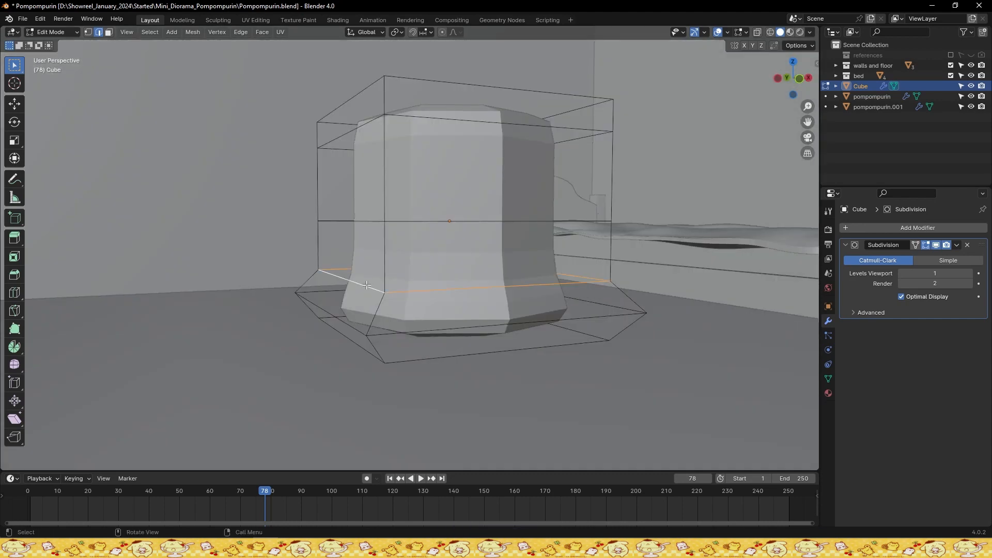
{"action": "key", "text": "KP_1"}
{"action": "key", "text": "g"}
{"action": "key", "text": "z"}
{"action": "left_click", "coordinate": [528, 270]}
{"action": "key", "text": "s"}
{"action": "left_click", "coordinate": [575, 265]}
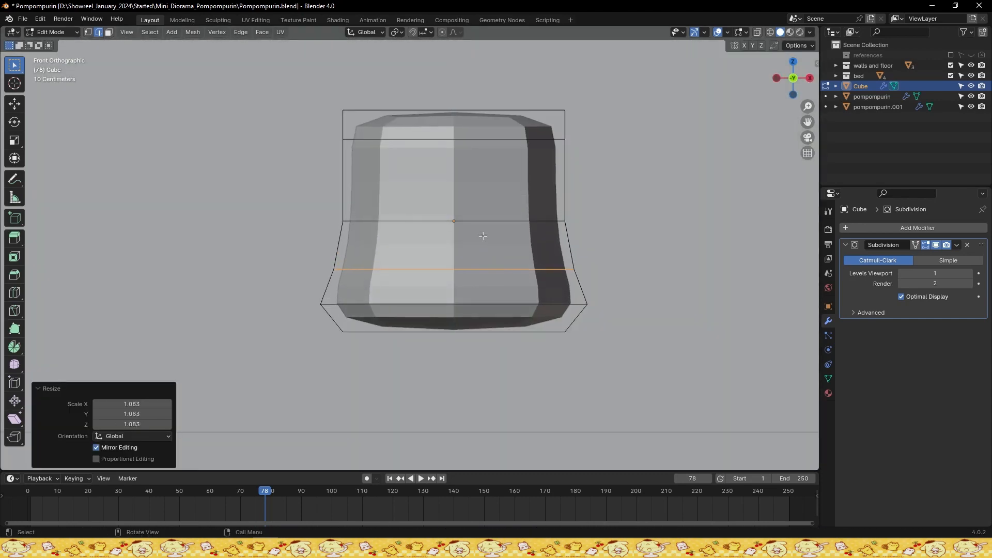
Scale the middle edge loop outward by about 1.06 to taper the sides, and save
{"action": "middle_click_drag", "start_coordinate": [398, 229], "coordinate": [439, 241]}
{"action": "left_click", "coordinate": [429, 240]}
{"action": "left_click", "coordinate": [392, 239], "text": "alt"}
{"action": "key", "text": "KP_1"}
{"action": "key", "text": "s"}
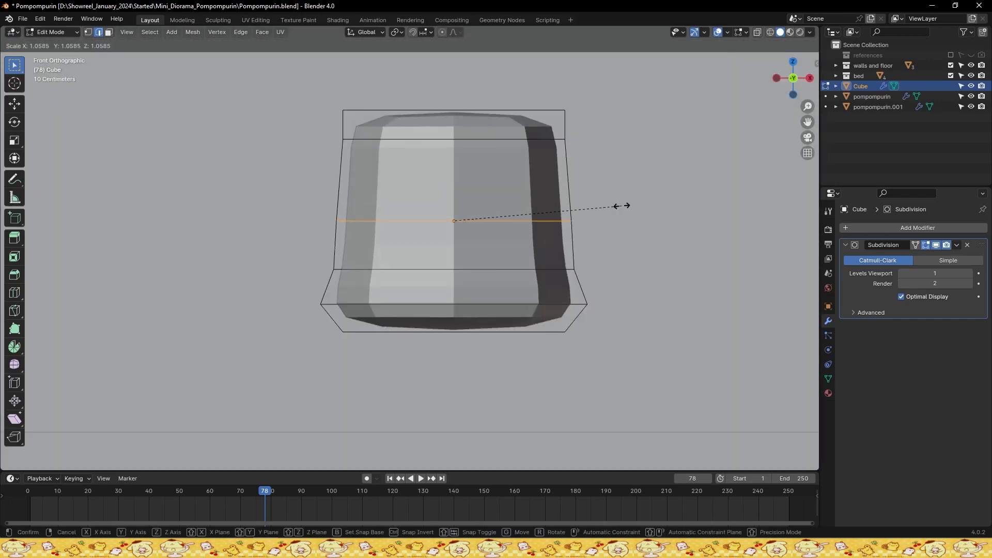
{"action": "left_click", "coordinate": [624, 206]}
{"action": "key", "text": "ctrl+s"}
Select the edges around the cube's base and scale them outward into a wider flare, then save
{"action": "left_click", "coordinate": [543, 308], "text": "alt"}
{"action": "middle_click_drag", "start_coordinate": [395, 334], "coordinate": [483, 349]}
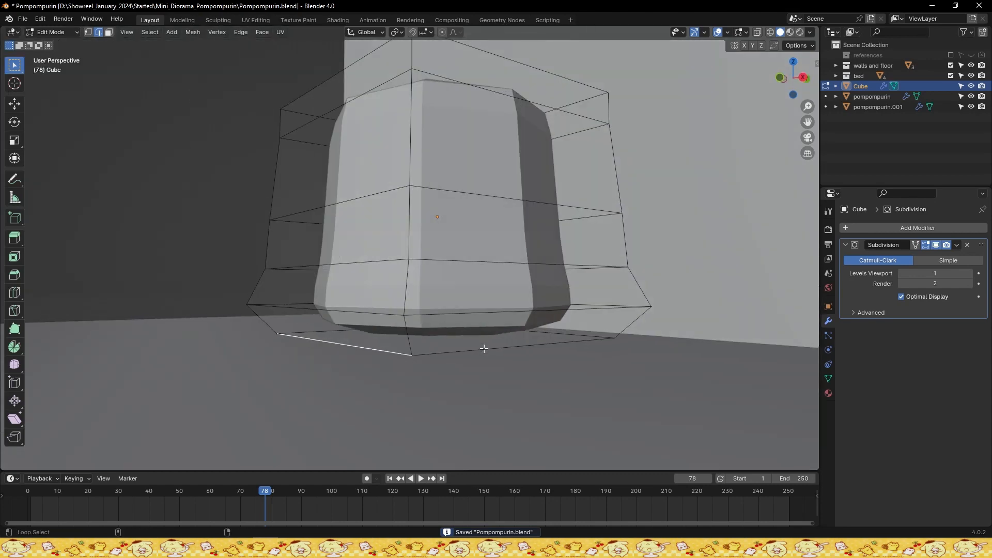
{"action": "left_click", "coordinate": [545, 335], "text": "alt"}
{"action": "middle_click_drag", "start_coordinate": [545, 335], "coordinate": [446, 345]}
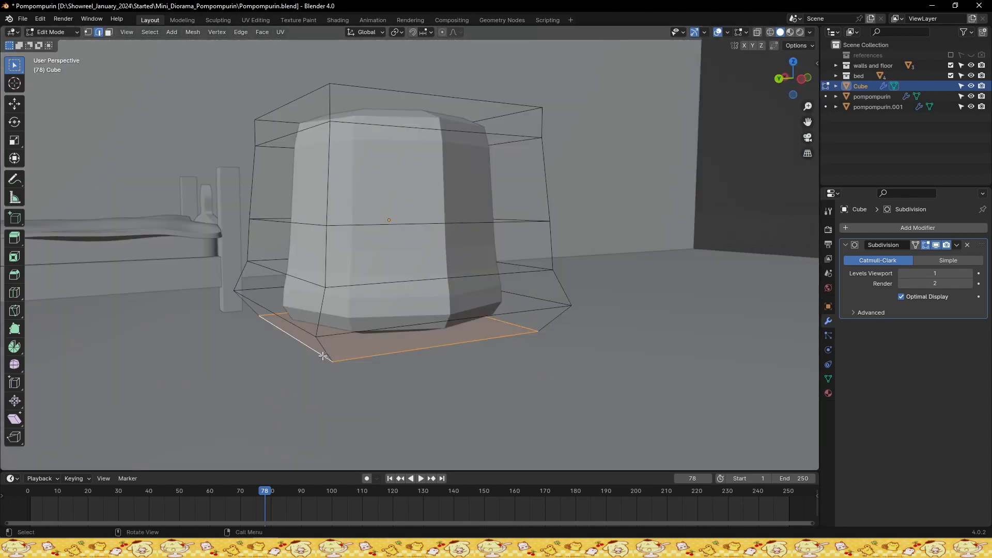
{"action": "key", "text": "KP_1"}
{"action": "key", "text": "s"}
{"action": "left_click", "coordinate": [695, 287]}
{"action": "key", "text": "ctrl+s"}
Raise the cube's bottom face along Z to flatten the flared base, save, and check the shape from the front
{"action": "left_click", "coordinate": [545, 333], "text": "alt"}
{"action": "middle_click_drag", "start_coordinate": [545, 333], "coordinate": [522, 340]}
{"action": "key", "text": "3"}
{"action": "left_click", "coordinate": [543, 320]}
{"action": "key", "text": "g"}
{"action": "key", "text": "z"}
{"action": "left_click", "coordinate": [532, 315]}
{"action": "key", "text": "Tab"}
{"action": "key", "text": "ctrl+s"}
{"action": "key", "text": "KP_1"}
{"action": "key", "text": "Tab"}
{"action": "scroll", "coordinate": [497, 241], "scroll_direction": "down", "scroll_amount": 1}
{"action": "middle_click_drag", "start_coordinate": [497, 241], "coordinate": [491, 258], "text": "shift"}
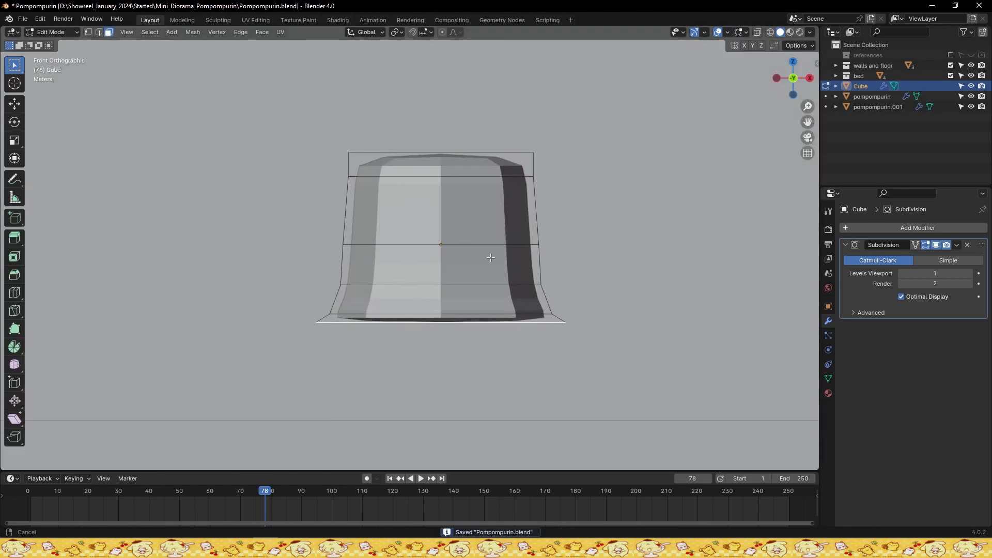
Set the cube's Subdivision viewport level to 2
{"action": "scroll", "coordinate": [491, 258], "scroll_direction": "up", "scroll_amount": 1}
{"action": "left_click", "coordinate": [969, 273]}
{"action": "left_click", "coordinate": [430, 198]}
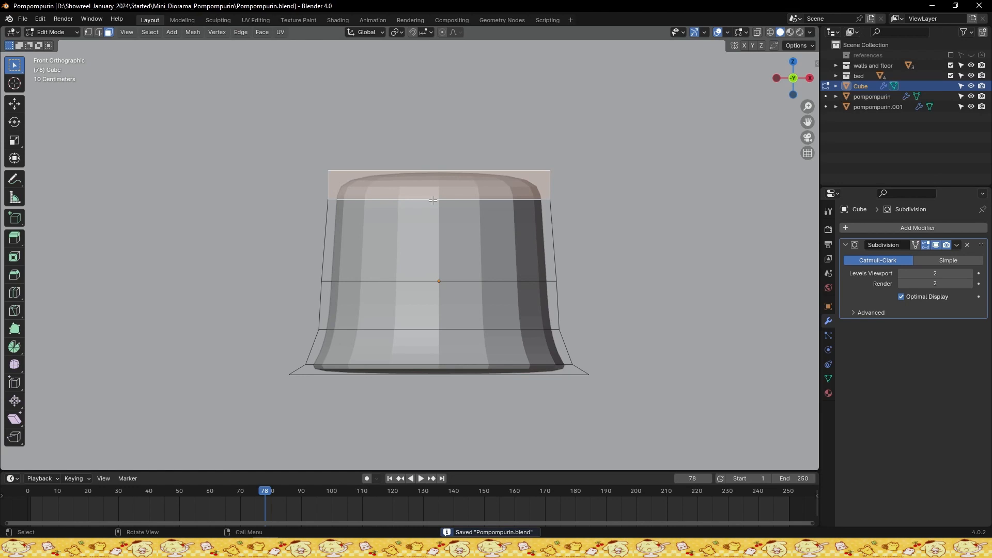
Select the edge loop just above the flared base and scale it slightly outward
{"action": "key", "text": "2"}
{"action": "left_click", "coordinate": [444, 263]}
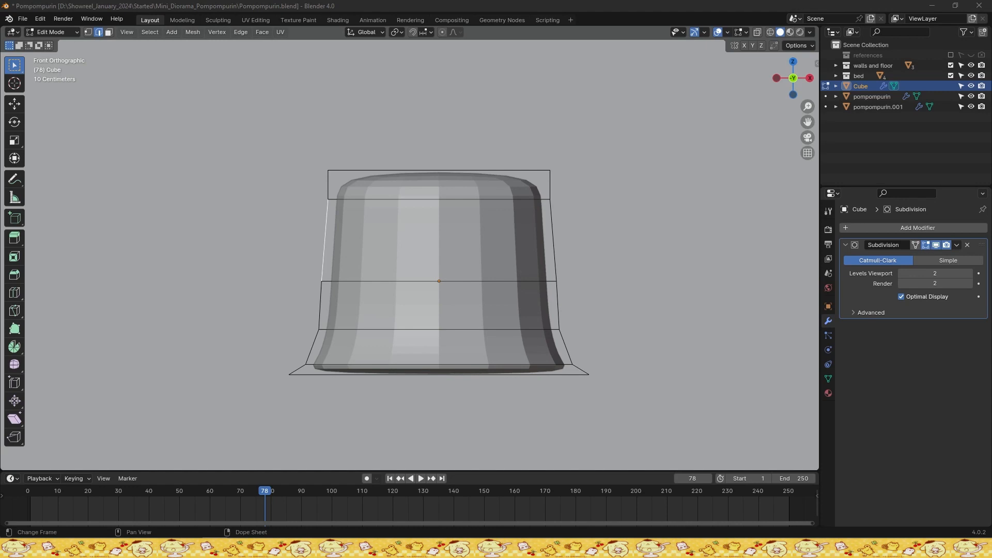
{"action": "middle_click_drag", "start_coordinate": [379, 296], "coordinate": [341, 341]}
{"action": "key", "text": "KP_1"}
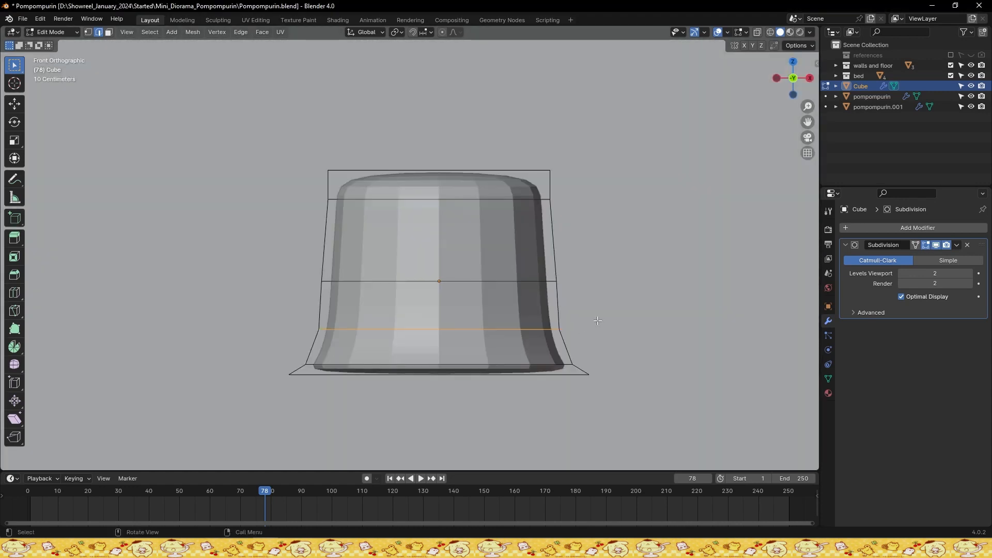
{"action": "key", "text": "s"}
{"action": "left_click", "coordinate": [610, 319]}
Select the edge loop nearest the bottom edge and scale it outward by 1.064
{"action": "left_click", "coordinate": [341, 365]}
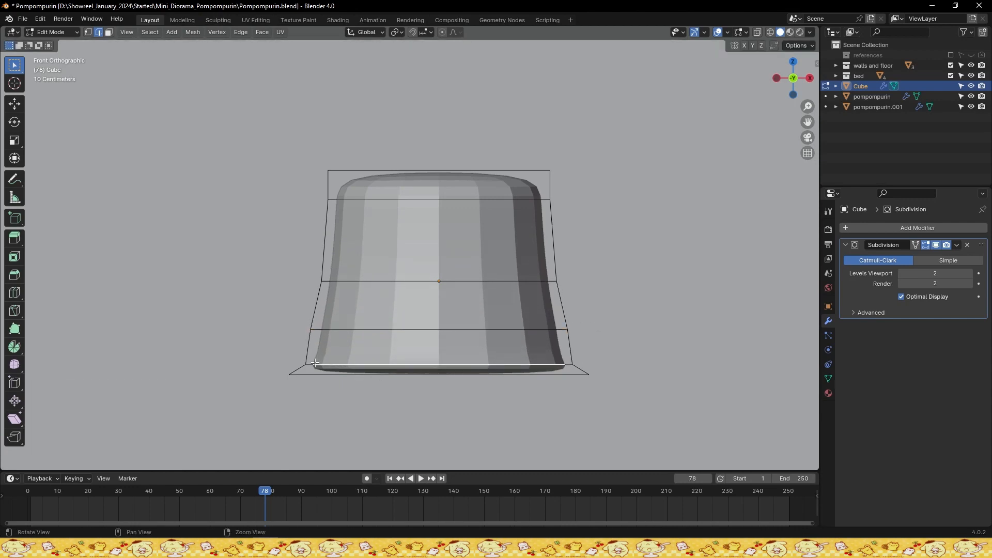
{"action": "middle_click_drag", "start_coordinate": [310, 367], "coordinate": [344, 395]}
{"action": "left_click", "coordinate": [327, 392], "text": "alt"}
{"action": "key", "text": "KP_1"}
{"action": "key", "text": "s"}
{"action": "left_click", "coordinate": [655, 318]}
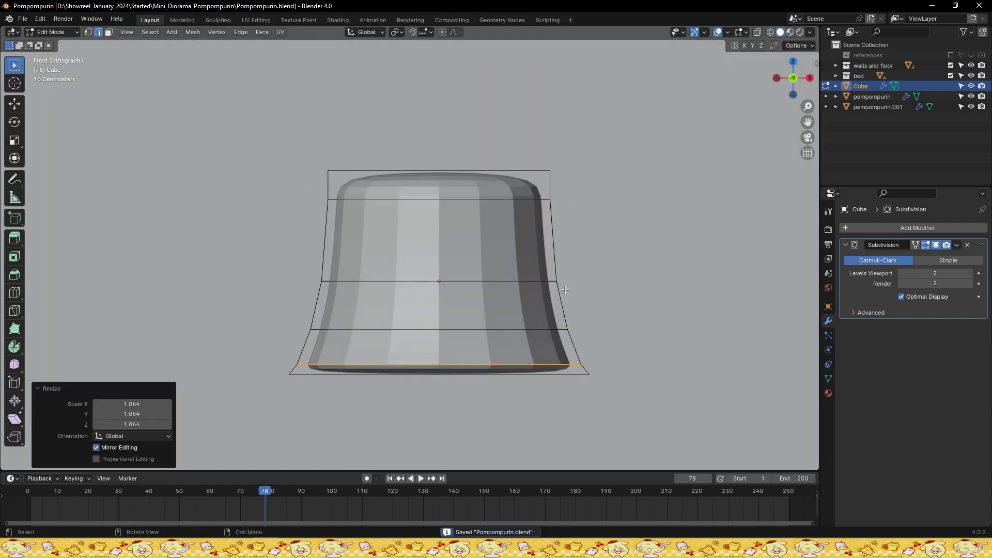
Scale the middle edge loop outward by 1.061 and save the file
{"action": "middle_click_drag", "start_coordinate": [646, 316], "coordinate": [532, 302]}
{"action": "left_click", "coordinate": [529, 301], "text": "alt"}
{"action": "key", "text": "KP_1"}
{"action": "key", "text": "ctrl+s"}
{"action": "key", "text": "s"}
{"action": "left_click", "coordinate": [585, 273]}
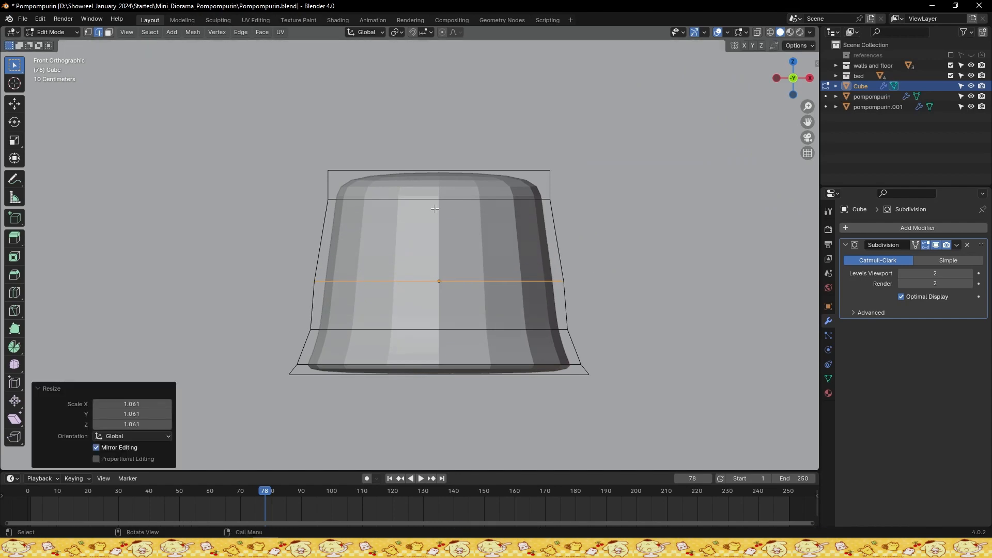
Select the edge loop just below the top and scale it inward to about 0.87
{"action": "middle_click_drag", "start_coordinate": [584, 274], "coordinate": [450, 239]}
{"action": "left_click", "coordinate": [448, 236]}
{"action": "key", "text": "KP_1"}
{"action": "key", "text": "s"}
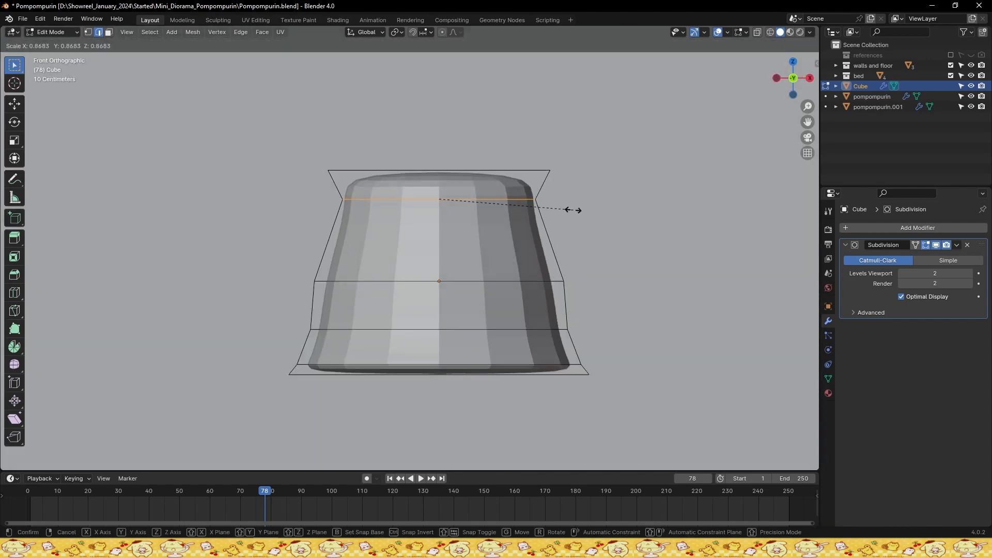
{"action": "left_click", "coordinate": [571, 212]}
Scale the top edge loop inward to continue the taper of the sides, and save the file
{"action": "middle_click_drag", "start_coordinate": [571, 211], "coordinate": [544, 231]}
{"action": "left_click", "coordinate": [411, 142], "text": "alt"}
{"action": "key", "text": "KP_1"}
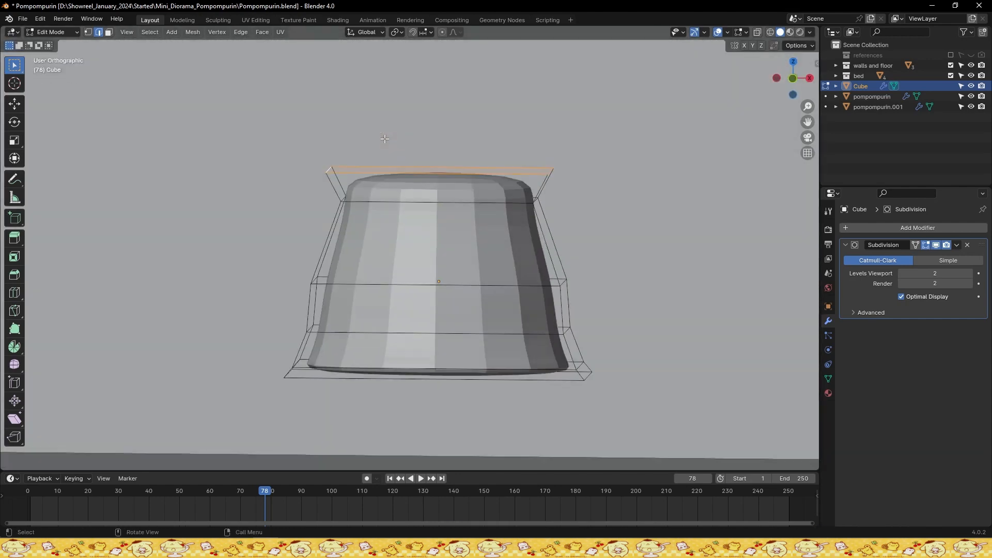
{"action": "key", "text": "s"}
{"action": "left_click", "coordinate": [551, 183]}
{"action": "key", "text": "ctrl+s"}
{"action": "key", "text": "Tab"}
{"action": "key", "text": "Tab"}
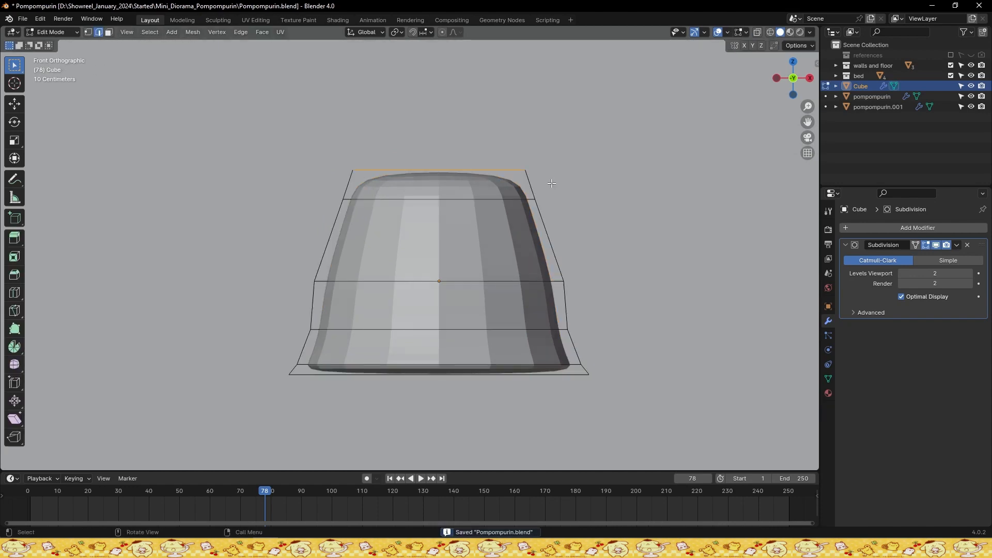
Scale the edge loop nearest the bottom edge slightly outward again
{"action": "middle_click_drag", "start_coordinate": [517, 348], "coordinate": [469, 373]}
{"action": "left_click", "coordinate": [547, 418], "text": "alt"}
{"action": "key", "text": "KP_1"}
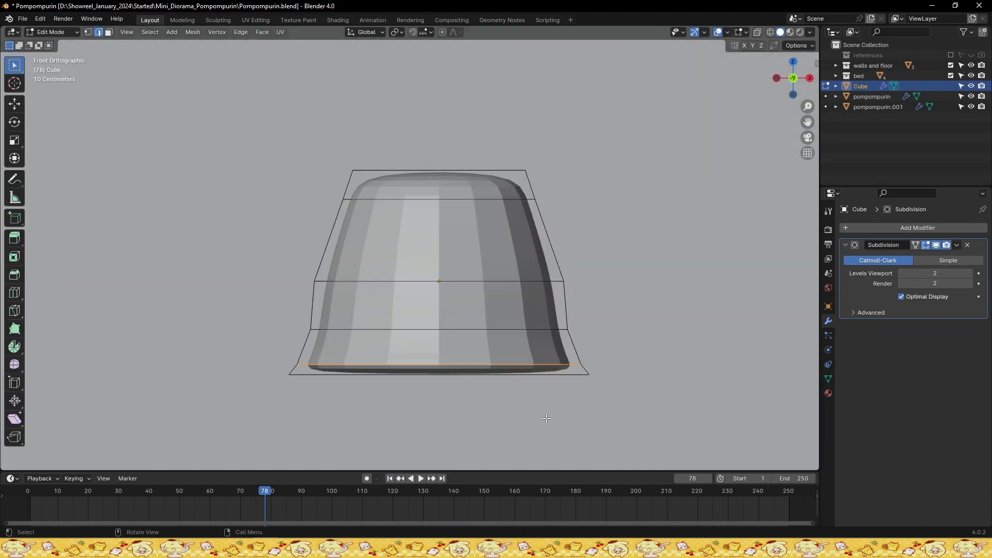
{"action": "key", "text": "s"}
{"action": "left_click", "coordinate": [621, 321]}
Scale the next edge loop above the base outward to straighten the side profile, and save the file
{"action": "left_click", "coordinate": [562, 332]}
{"action": "middle_click_drag", "start_coordinate": [569, 342], "coordinate": [514, 358]}
{"action": "key", "text": "KP_1"}
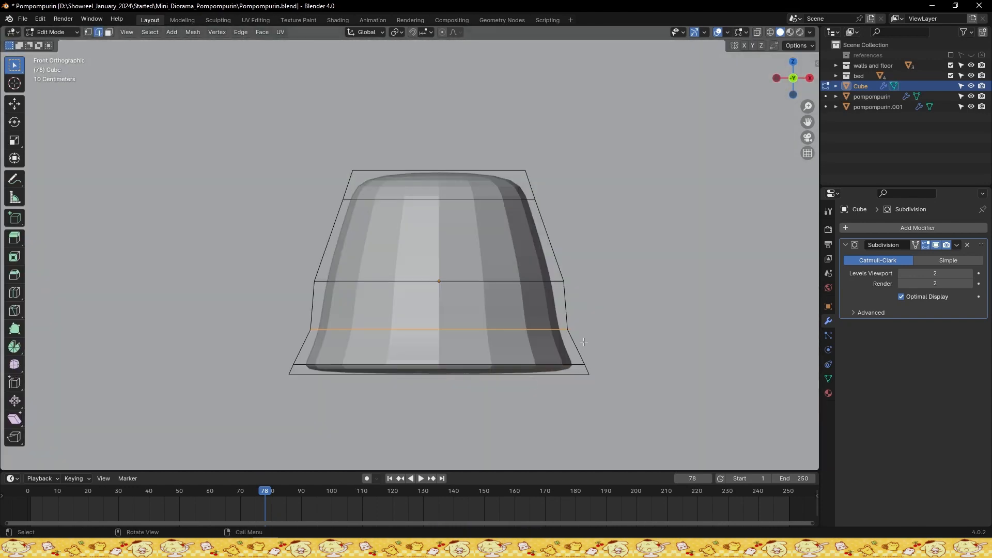
{"action": "key", "text": "s"}
{"action": "left_click", "coordinate": [634, 316]}
{"action": "key", "text": "ctrl+s"}
Select the edges around the bottom face and raise them 0.1257 m along Z
{"action": "left_click", "coordinate": [562, 374]}
{"action": "left_click_drag", "start_coordinate": [562, 374], "coordinate": [512, 387], "text": "alt"}
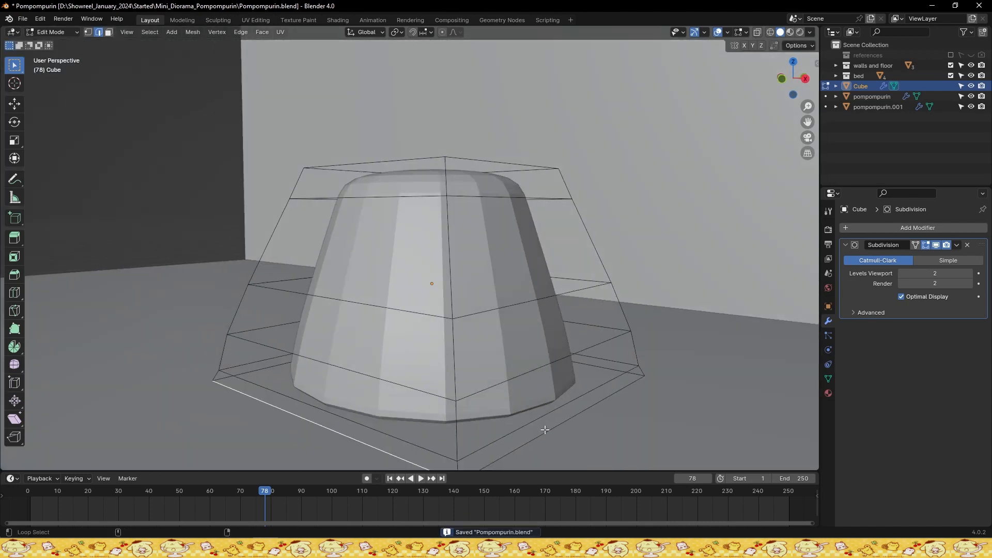
{"action": "double_click", "coordinate": [546, 429]}
{"action": "left_click_drag", "start_coordinate": [546, 430], "coordinate": [516, 428], "text": "alt"}
{"action": "left_click", "coordinate": [591, 393]}
{"action": "double_click", "coordinate": [593, 408]}
{"action": "left_click", "coordinate": [589, 398], "text": "shift"}
{"action": "middle_click_drag", "start_coordinate": [447, 386], "coordinate": [416, 415]}
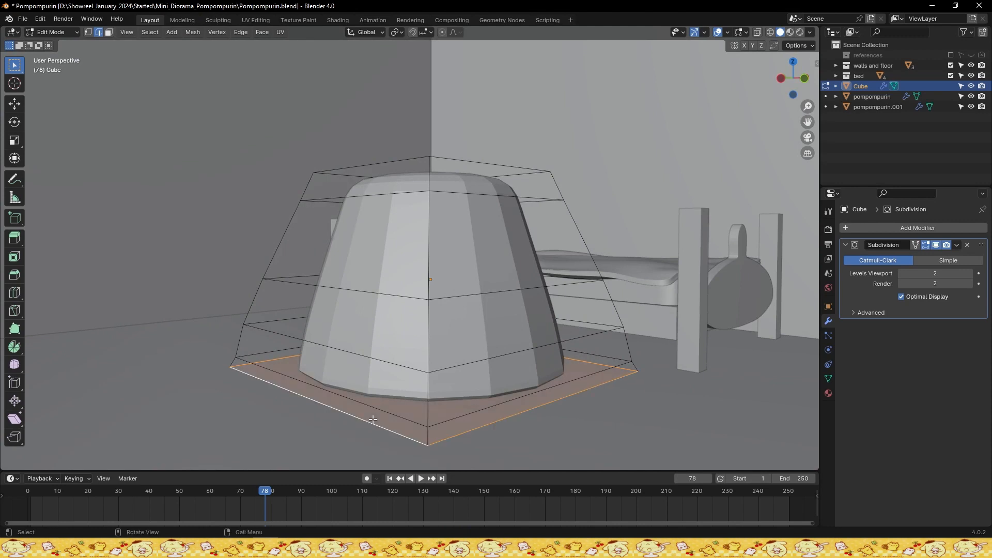
{"action": "key", "text": "KP_1"}
{"action": "key", "text": "g"}
{"action": "key", "text": "z"}
{"action": "left_click", "coordinate": [612, 327]}
Scale the bottom edges inward to about 0.95, return to Object Mode and save the file
{"action": "key", "text": "s"}
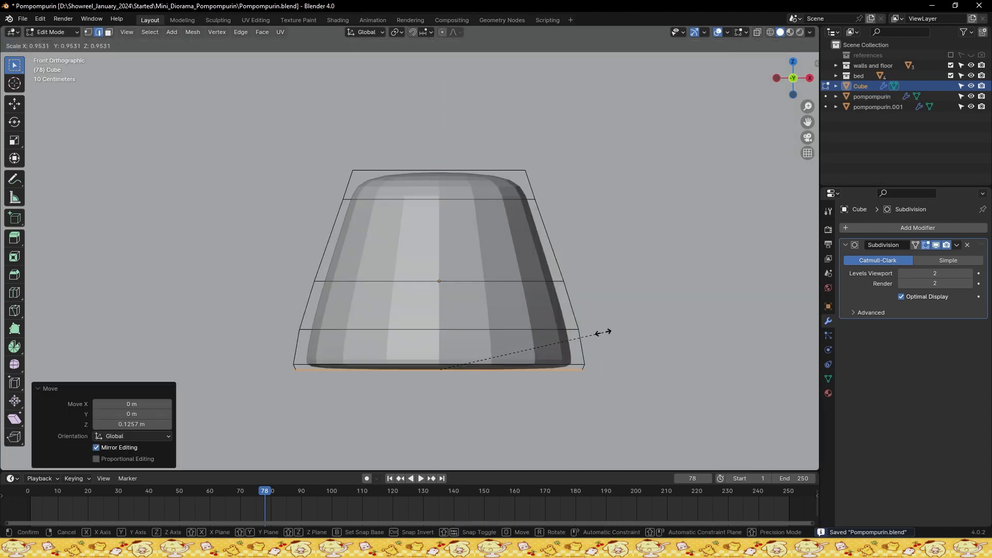
{"action": "left_click", "coordinate": [603, 332]}
{"action": "key", "text": "Tab"}
{"action": "key", "text": "ctrl+s"}
Apply Shade Smooth to the pudding-shaped object and save the file
{"action": "middle_click_drag", "start_coordinate": [535, 305], "coordinate": [456, 305]}
{"action": "right_click", "coordinate": [456, 304]}
{"action": "left_click", "coordinate": [424, 152]}
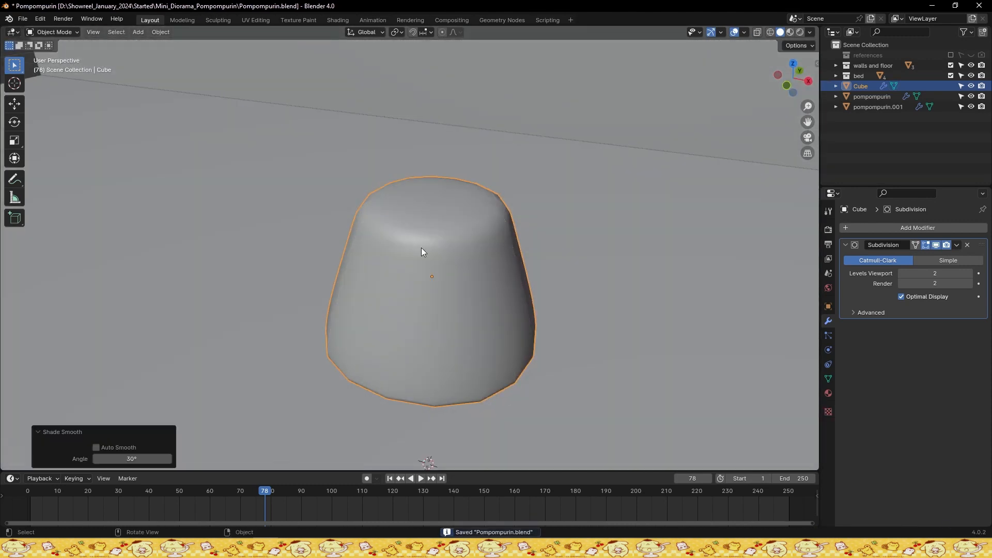
{"action": "middle_click_drag", "start_coordinate": [421, 249], "coordinate": [370, 219]}
{"action": "key", "text": "ctrl+s"}
Set both the viewport and render Subdivision levels to 3, save the file and view the shape from the front
{"action": "left_click_drag", "start_coordinate": [923, 272], "coordinate": [924, 282]}
{"action": "type", "text": "3"}
{"action": "key", "text": "Return"}
{"action": "key", "text": "ctrl+s"}
{"action": "key", "text": "KP_1"}
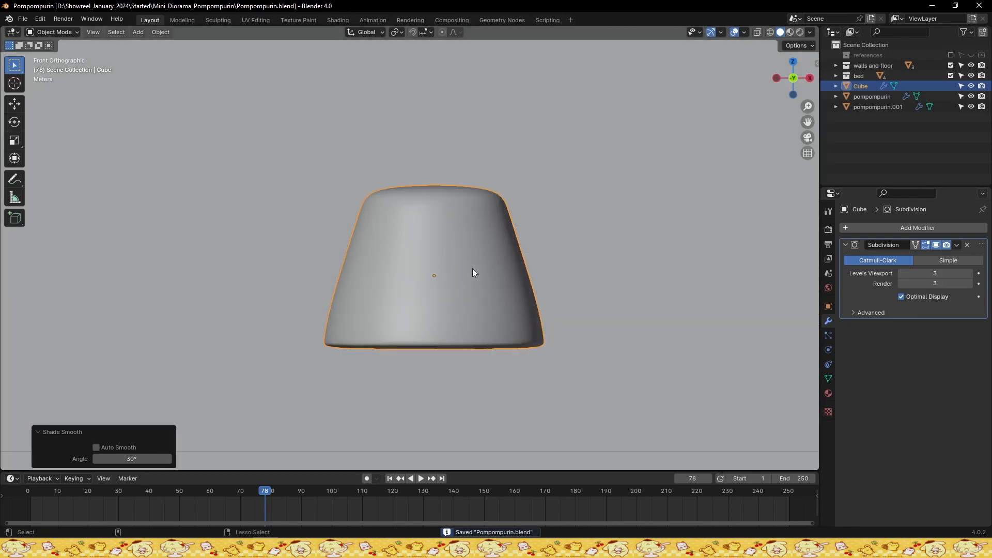
Rename the Cube object to pillow_pudding and save the file
{"action": "middle_click_drag", "start_coordinate": [472, 273], "coordinate": [408, 242]}
{"action": "double_click", "coordinate": [872, 85]}
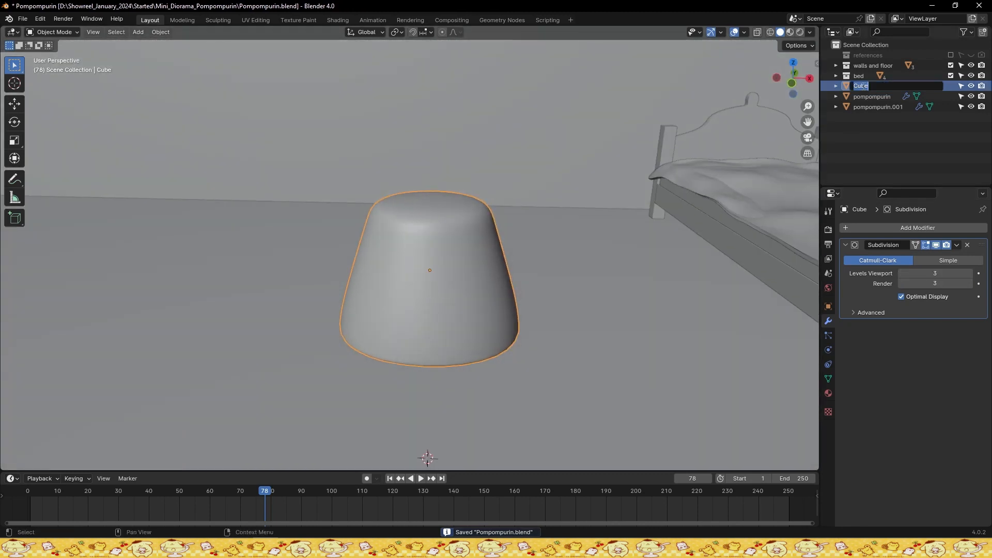
{"action": "key", "text": "Return"}
{"action": "key", "text": "ctrl+s"}
Rename the pompompurin headboard object to pompompurin_frame
{"action": "left_click", "coordinate": [858, 97]}
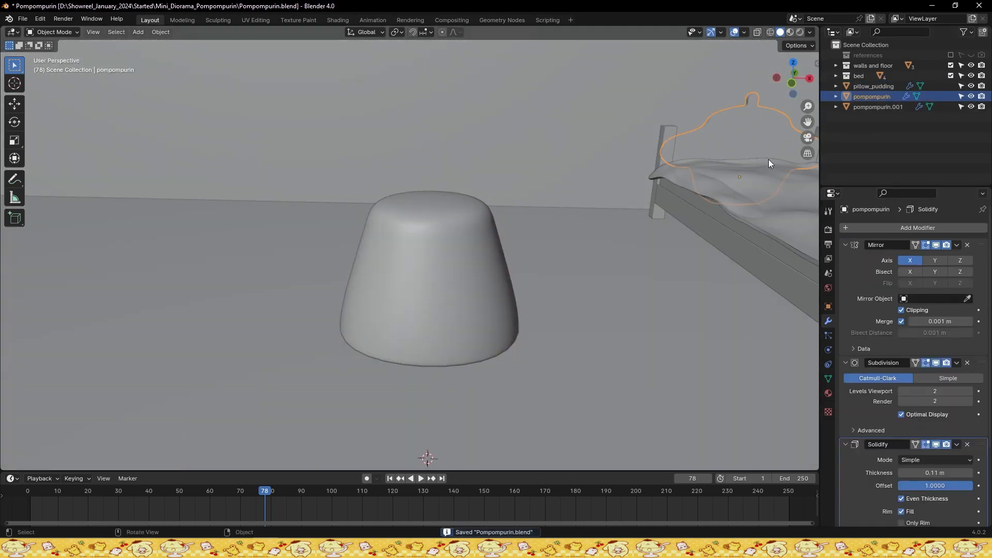
{"action": "double_click", "coordinate": [885, 97]}
{"action": "type", "text": "_frame"}
{"action": "key", "text": "Return"}
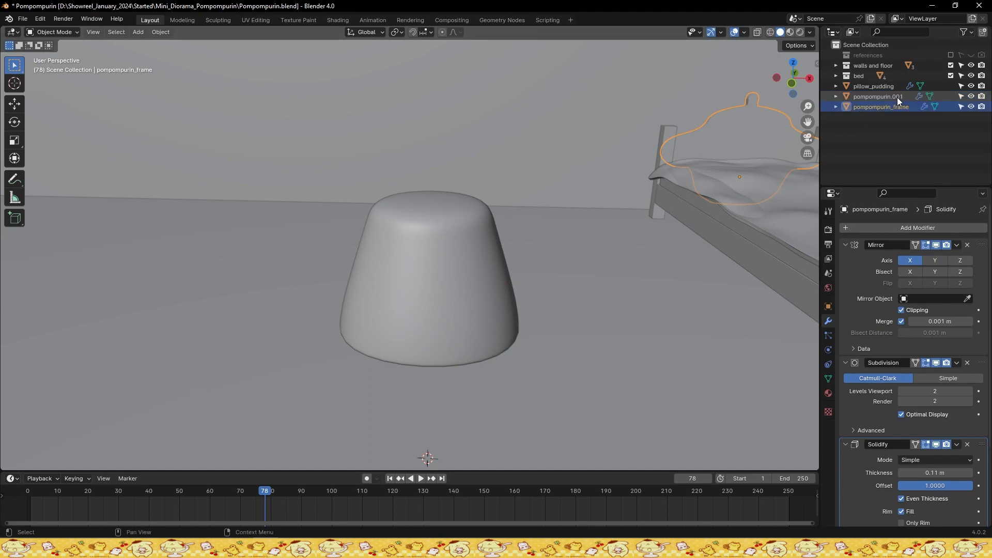
Rename the pompompurin.001 object to pompompurin_front_frame and save the file
{"action": "double_click", "coordinate": [896, 96]}
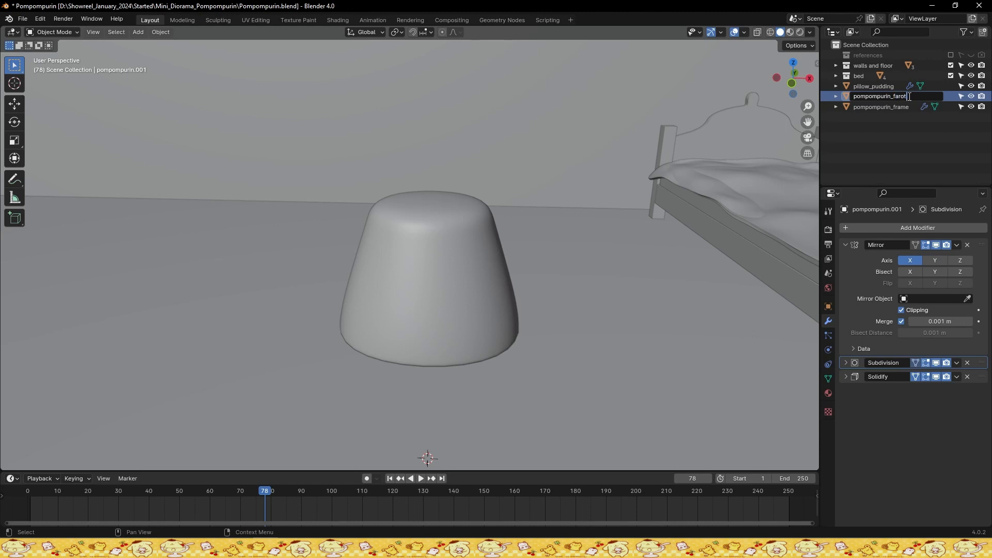
{"action": "type", "text": "_front_frame"}
{"action": "key", "text": "Return"}
{"action": "left_click", "coordinate": [908, 96]}
{"action": "key", "text": "ctrl+s"}
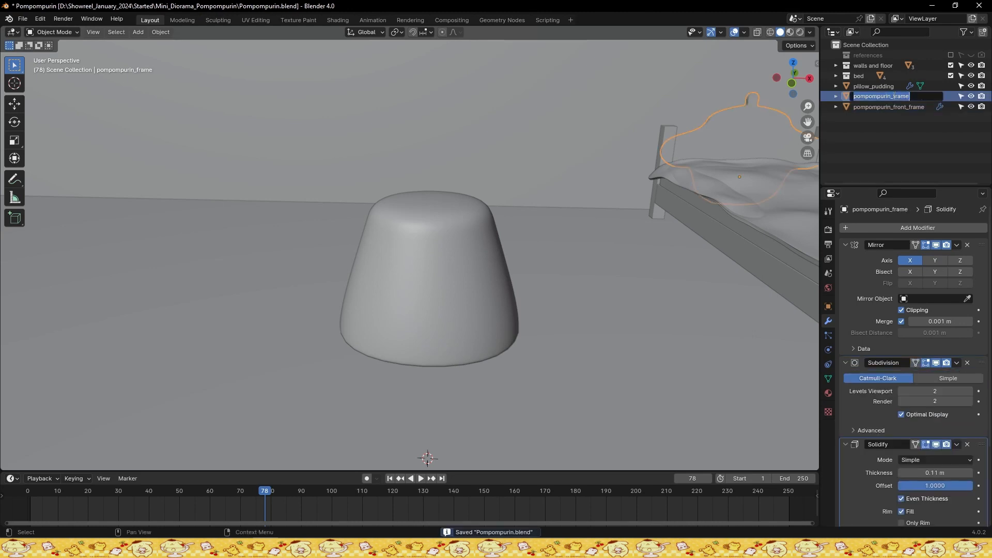
Move pompompurin_frame and pompompurin_front_frame into the bed collection
{"action": "left_click", "coordinate": [433, 278]}
{"action": "left_click", "coordinate": [863, 97]}
{"action": "left_click", "coordinate": [862, 107], "text": "ctrl"}
{"action": "left_click_drag", "start_coordinate": [858, 96], "coordinate": [862, 77]}
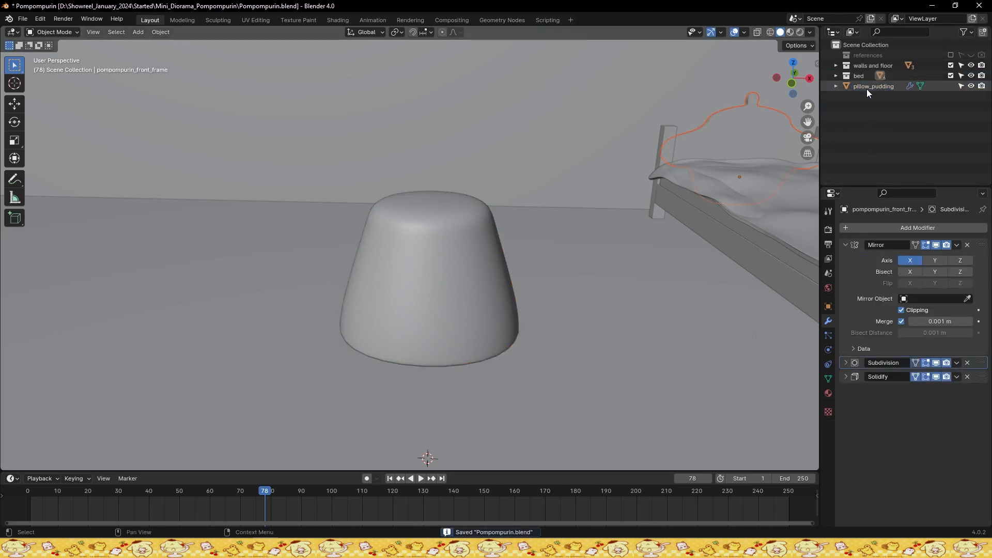
Duplicate pillow_pudding, move the copy 25.777 m along X and 25.328 m along Y onto the bed, and save the file
{"action": "left_click", "coordinate": [867, 88]}
{"action": "scroll", "coordinate": [451, 259], "scroll_direction": "down", "scroll_amount": 3}
{"action": "middle_click_drag", "start_coordinate": [452, 258], "coordinate": [563, 261]}
{"action": "key", "text": "shift+d"}
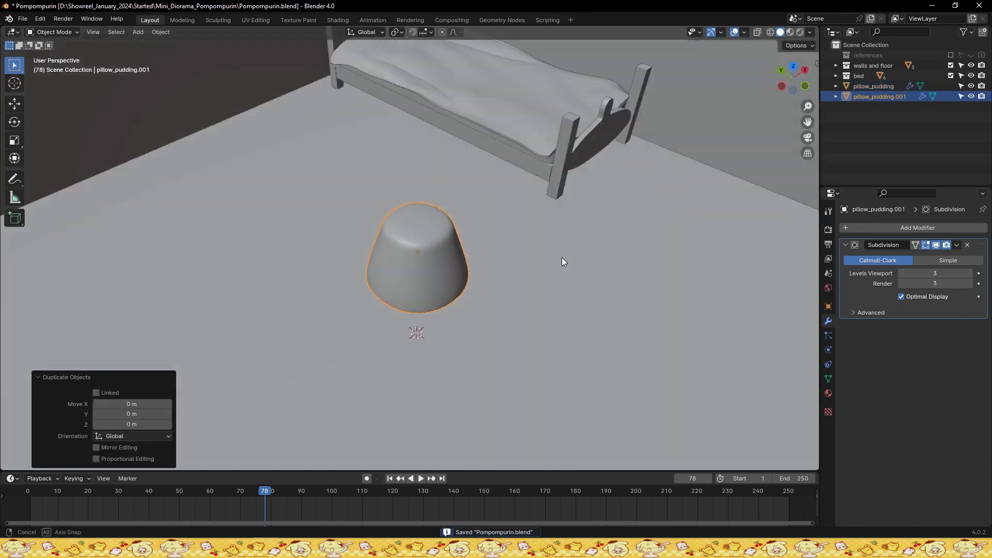
{"action": "key", "text": "x"}
{"action": "left_click", "coordinate": [687, 82]}
{"action": "key", "text": "g"}
{"action": "key", "text": "y"}
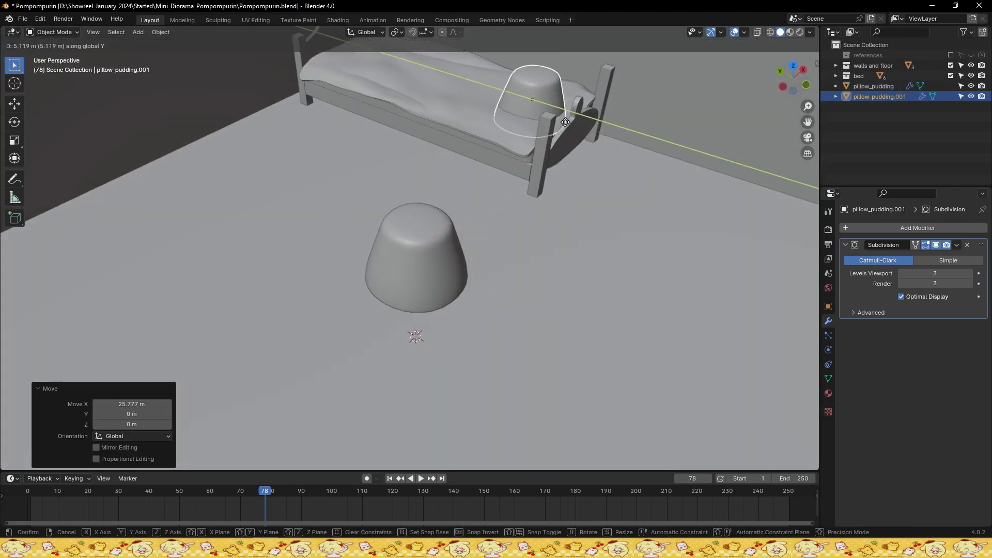
{"action": "left_click", "coordinate": [460, 81]}
{"action": "key", "text": "KP_Decimal"}
{"action": "key", "text": "KP_1"}
{"action": "key", "text": "ctrl+s"}
Scale the pillow copy down on the bed and flatten it along Z
{"action": "scroll", "coordinate": [497, 219], "scroll_direction": "down", "scroll_amount": 4}
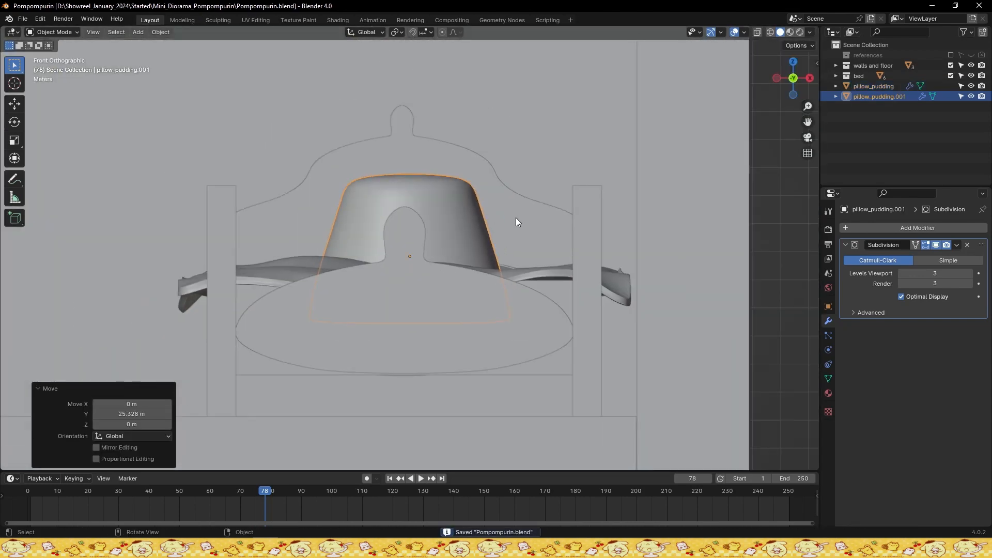
{"action": "key", "text": "s"}
{"action": "left_click", "coordinate": [454, 230]}
{"action": "middle_click_drag", "start_coordinate": [454, 230], "coordinate": [503, 246]}
{"action": "key", "text": "s"}
{"action": "key", "text": "z"}
{"action": "left_click", "coordinate": [509, 235]}
Adjust the pillow copy's height along Z to sit on the cover and move it 2.0971 m along Y
{"action": "key", "text": "g"}
{"action": "key", "text": "z"}
{"action": "left_click", "coordinate": [496, 232]}
{"action": "key", "text": "g"}
{"action": "key", "text": "y"}
{"action": "left_click", "coordinate": [434, 235]}
{"action": "key", "text": "KP_7"}
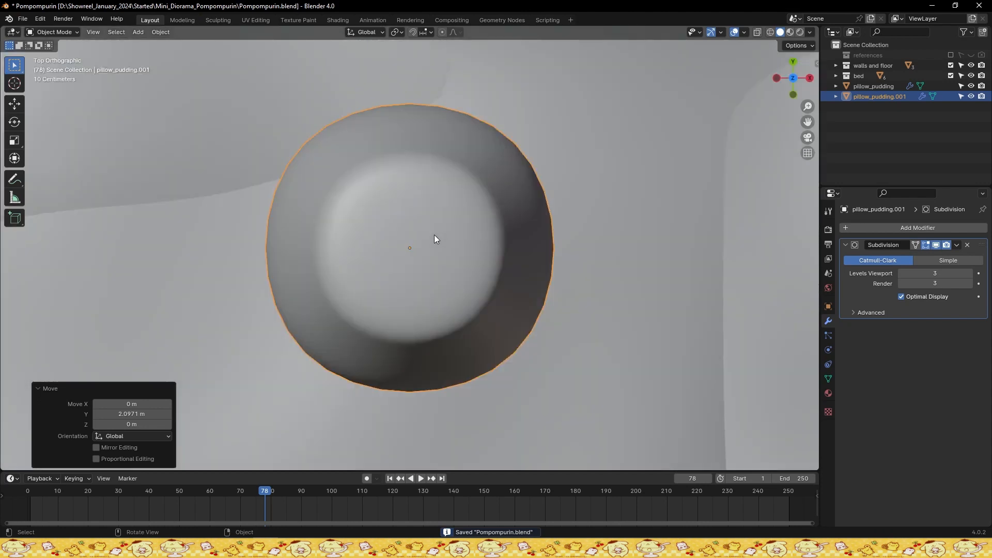
Move the pillow copy further along Y near the headboard and -3.1733 m along X, saving the file
{"action": "scroll", "coordinate": [434, 234], "scroll_direction": "down", "scroll_amount": 4}
{"action": "key", "text": "ctrl+s"}
{"action": "key", "text": "g"}
{"action": "key", "text": "y"}
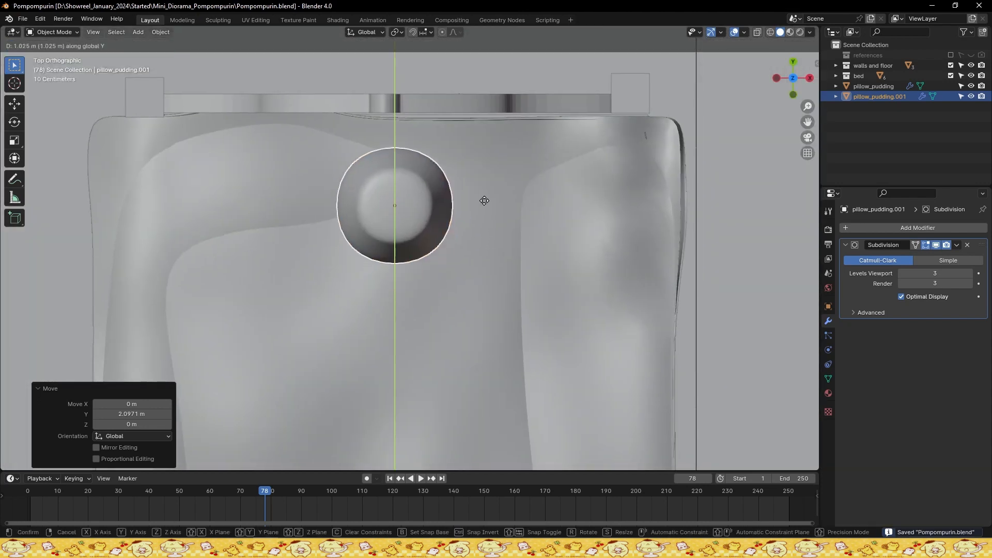
{"action": "left_click", "coordinate": [486, 200]}
{"action": "key", "text": "g"}
{"action": "key", "text": "x"}
{"action": "left_click", "coordinate": [385, 194]}
Duplicate the pillow and place the copy along X on the other half of the bed
{"action": "key", "text": "shift+d"}
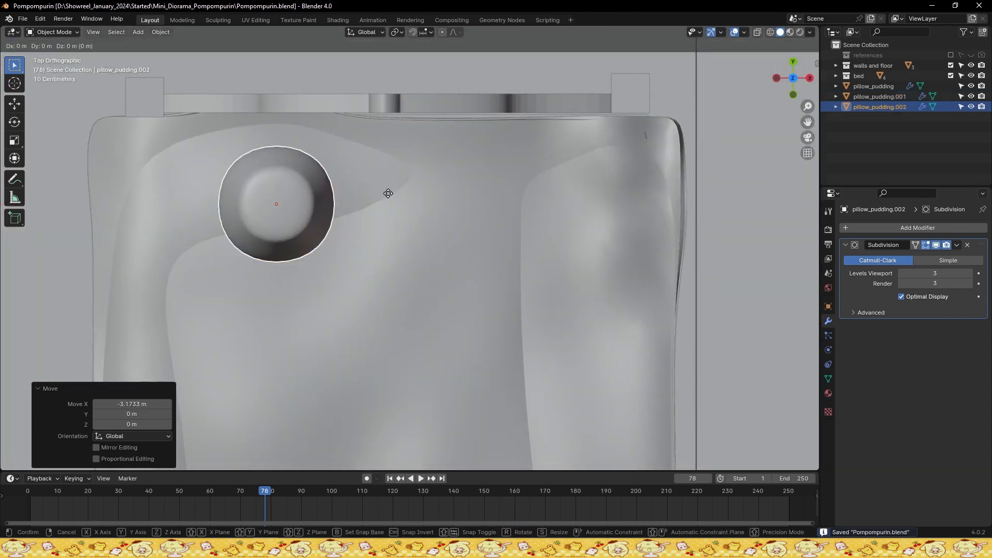
{"action": "key", "text": "x"}
{"action": "left_click", "coordinate": [624, 211]}
Smooth the crease near the cover's head-end corner by moving a vertex along Z with proportional editing, and save the file
{"action": "left_click", "coordinate": [507, 266]}
{"action": "middle_click_drag", "start_coordinate": [507, 266], "coordinate": [594, 246]}
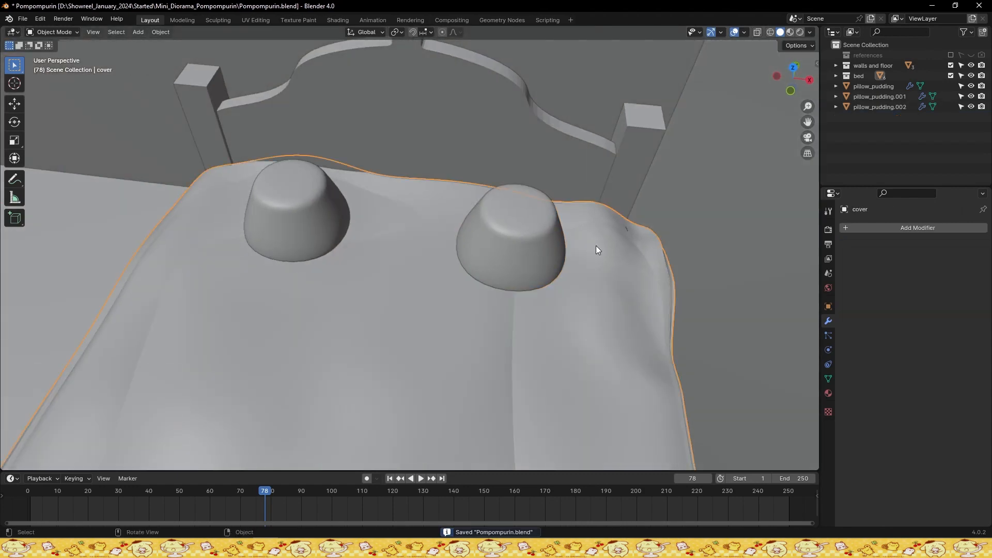
{"action": "key", "text": "Tab"}
{"action": "key", "text": "1"}
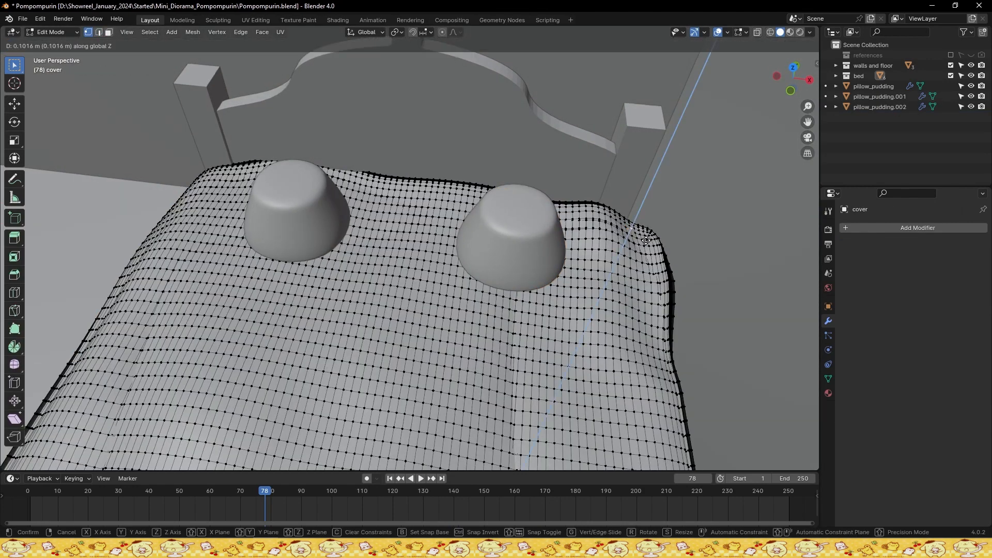
{"action": "left_click", "coordinate": [629, 228]}
{"action": "key", "text": "g"}
{"action": "key", "text": "z"}
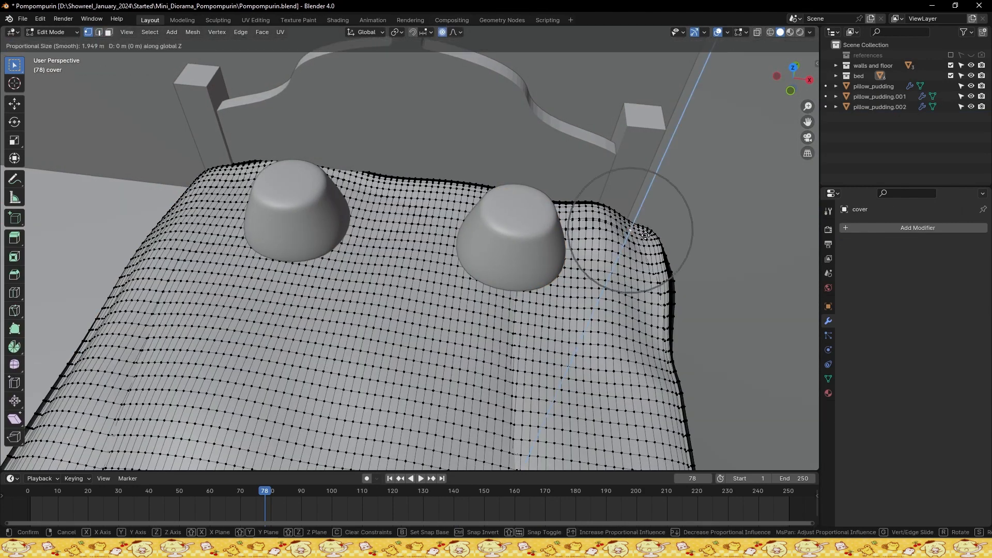
{"action": "left_click", "coordinate": [642, 231]}
{"action": "key", "text": "ctrl+s"}
{"action": "key", "text": "Tab"}
{"action": "key", "text": "Tab"}
{"action": "key", "text": "Tab"}
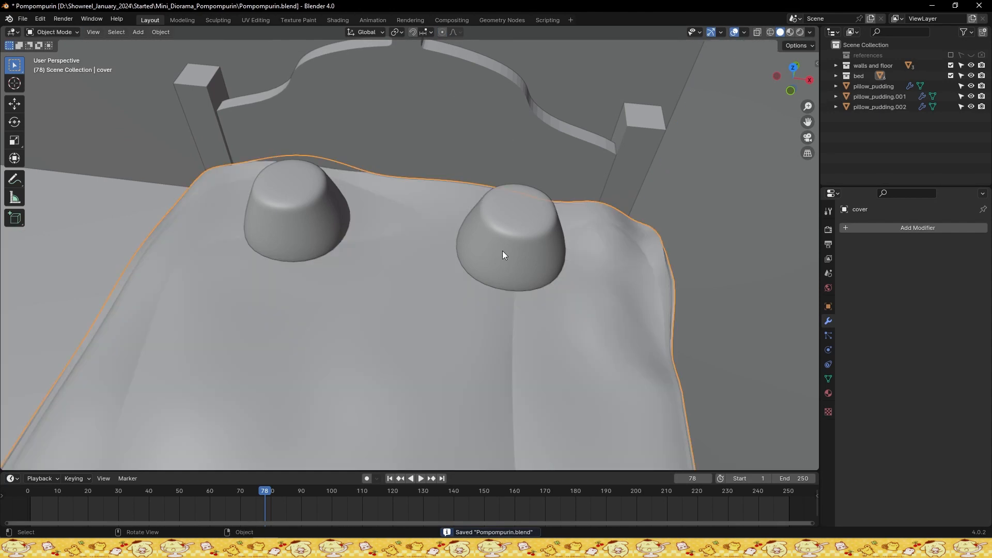
Select both pillows on the bed and scale them up together
{"action": "left_click", "coordinate": [502, 250]}
{"action": "key", "text": "KP_7"}
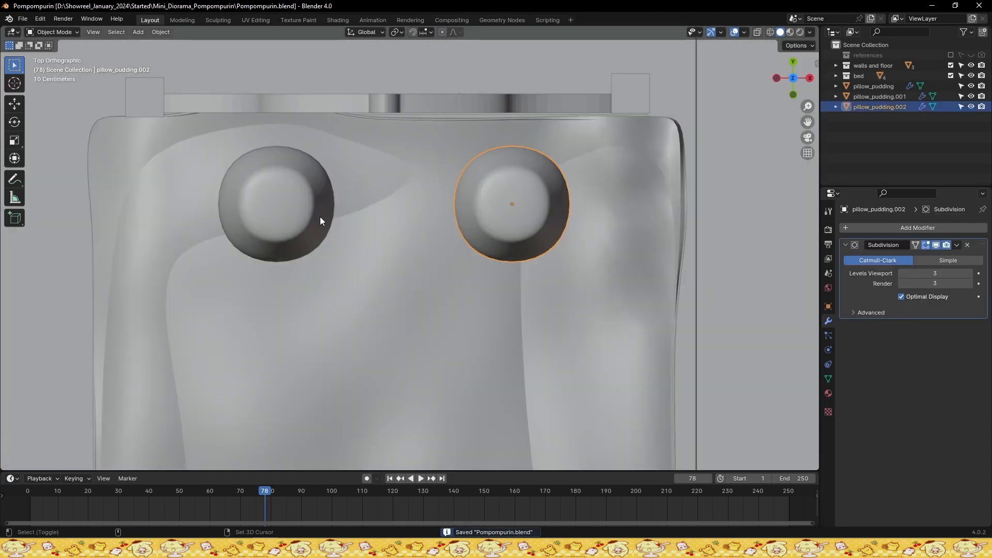
{"action": "left_click", "coordinate": [319, 216], "text": "shift"}
{"action": "key", "text": "s"}
{"action": "left_click", "coordinate": [588, 232]}
Move pillow_pudding.002 along X towards the middle of the bed
{"action": "left_click", "coordinate": [564, 229]}
{"action": "key", "text": "g"}
{"action": "key", "text": "y"}
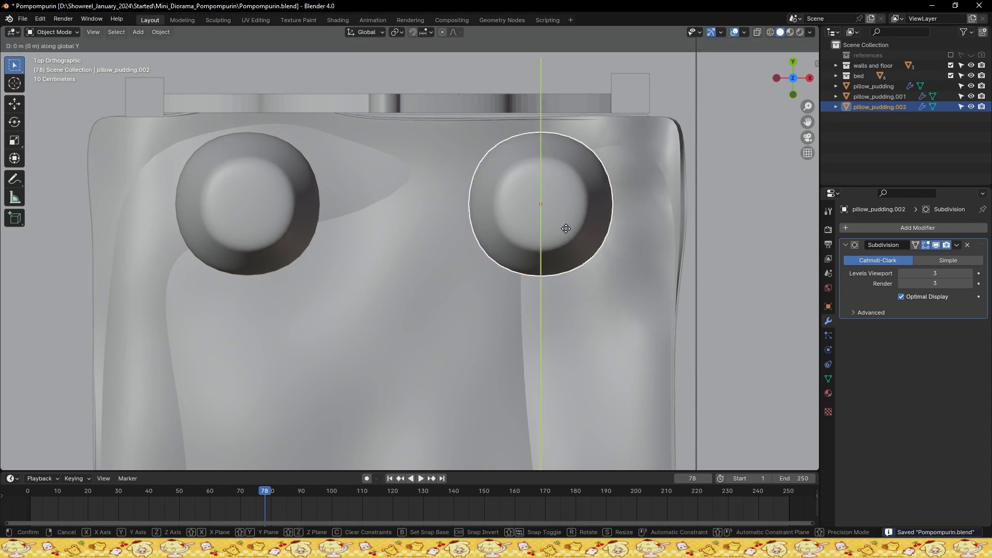
{"action": "key", "text": "x"}
{"action": "left_click", "coordinate": [543, 196]}
Move pillow_pudding.001 by 0.485 m along X towards the middle of the bed
{"action": "left_click", "coordinate": [252, 218]}
{"action": "key", "text": "g"}
{"action": "key", "text": "x"}
{"action": "left_click", "coordinate": [354, 224]}
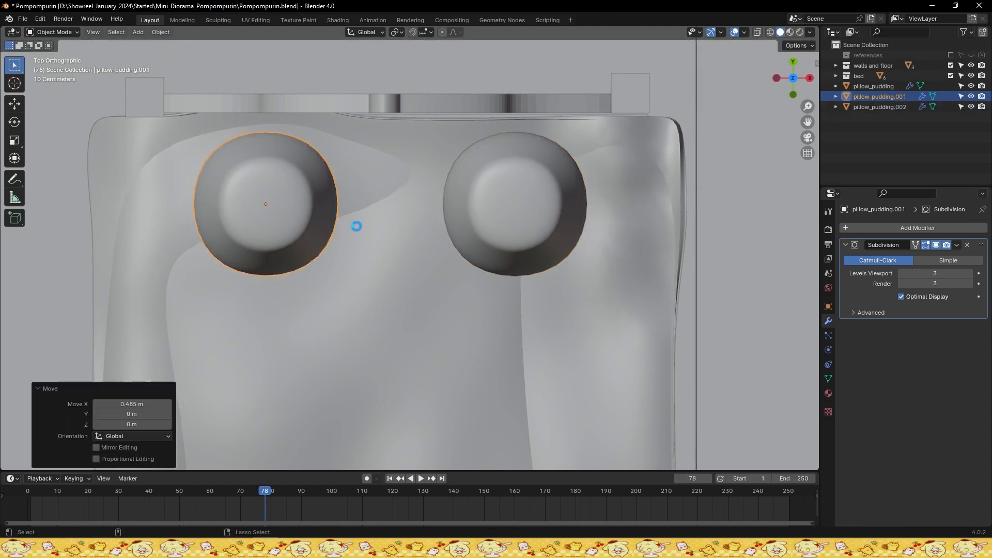
Flatten both pillows on the bed by scaling them along Z by 0.714, refine their height, and save the file
{"action": "key", "text": "ctrl+s"}
{"action": "middle_click_drag", "start_coordinate": [355, 224], "coordinate": [542, 256]}
{"action": "left_click", "coordinate": [489, 266], "text": "shift"}
{"action": "left_click", "coordinate": [336, 250], "text": "shift"}
{"action": "key", "text": "s"}
{"action": "key", "text": "z"}
{"action": "left_click", "coordinate": [473, 246]}
{"action": "key", "text": "s"}
{"action": "key", "text": "z"}
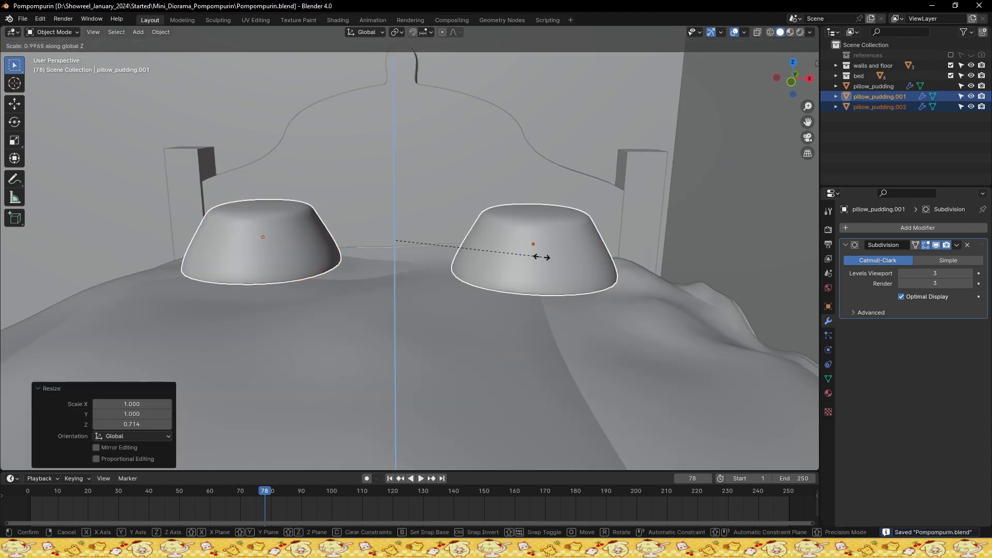
{"action": "left_click", "coordinate": [518, 255]}
{"action": "key", "text": "ctrl+s"}
{"action": "key", "text": "g"}
{"action": "key", "text": "z"}
{"action": "right_click", "coordinate": [511, 270]}
Widen pillow_pudding.001 by scaling it along X by about 1.13, and save the file
{"action": "left_click", "coordinate": [299, 262]}
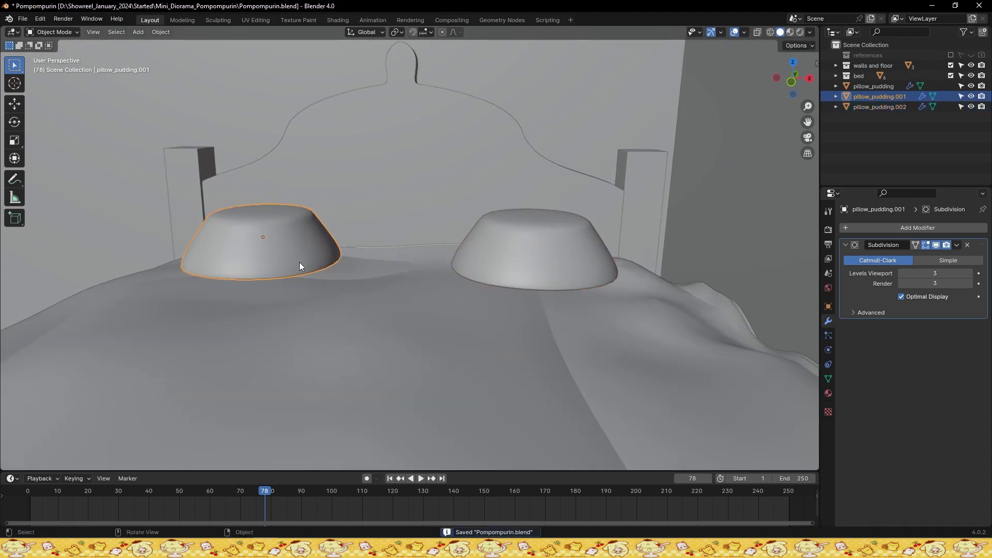
{"action": "key", "text": "KP_7"}
{"action": "key", "text": "s"}
{"action": "key", "text": "x"}
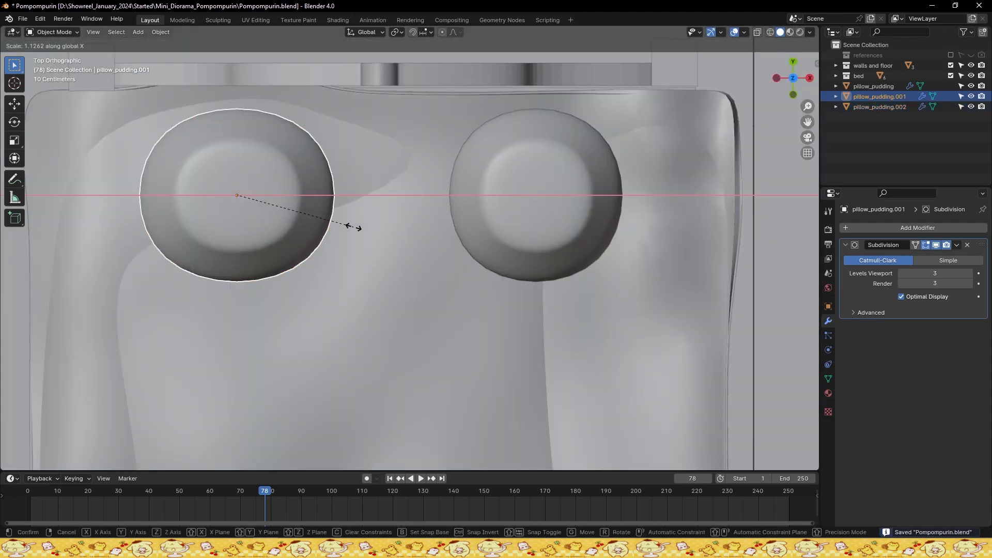
{"action": "left_click", "coordinate": [357, 228]}
{"action": "key", "text": "ctrl+s"}
Delete pillow_pudding.002 and replace it with a copy of the widened pillow, offset along X on the other half of the bed
{"action": "left_click", "coordinate": [470, 228]}
{"action": "key", "text": "Delete"}
{"action": "key", "text": "ctrl+s"}
{"action": "middle_click_drag", "start_coordinate": [469, 228], "coordinate": [302, 215]}
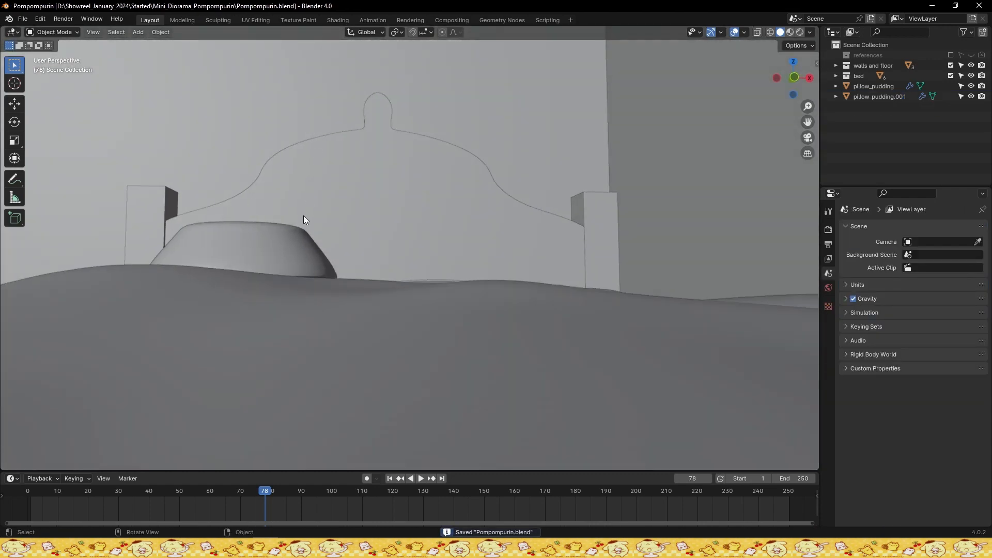
{"action": "left_click", "coordinate": [303, 223]}
{"action": "key", "text": "KP_7"}
{"action": "key", "text": "shift+d"}
{"action": "key", "text": "x"}
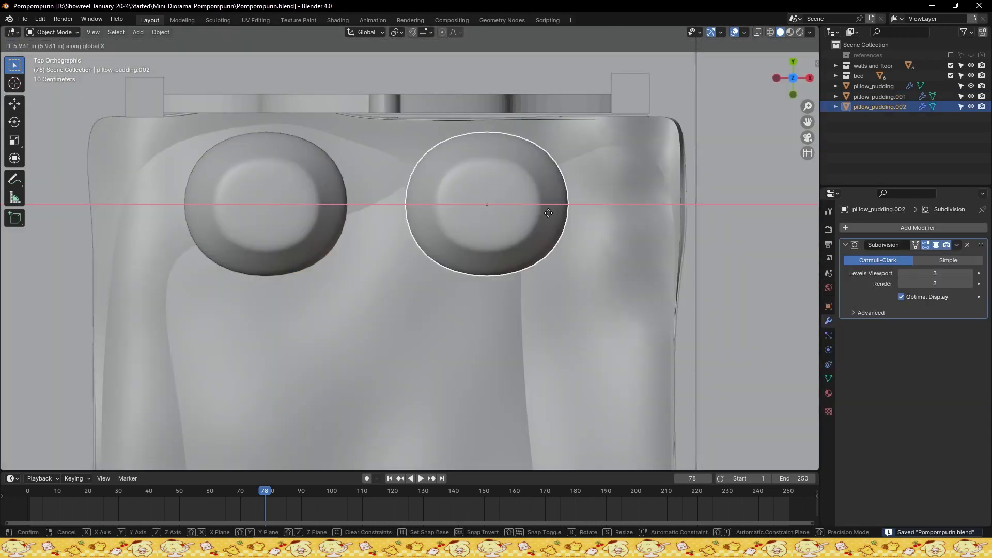
{"action": "left_click", "coordinate": [567, 213]}
Adjust the spacing of the two pillows at the head of the bed by moving each slightly along X
{"action": "left_click", "coordinate": [275, 212]}
{"action": "key", "text": "g"}
{"action": "key", "text": "x"}
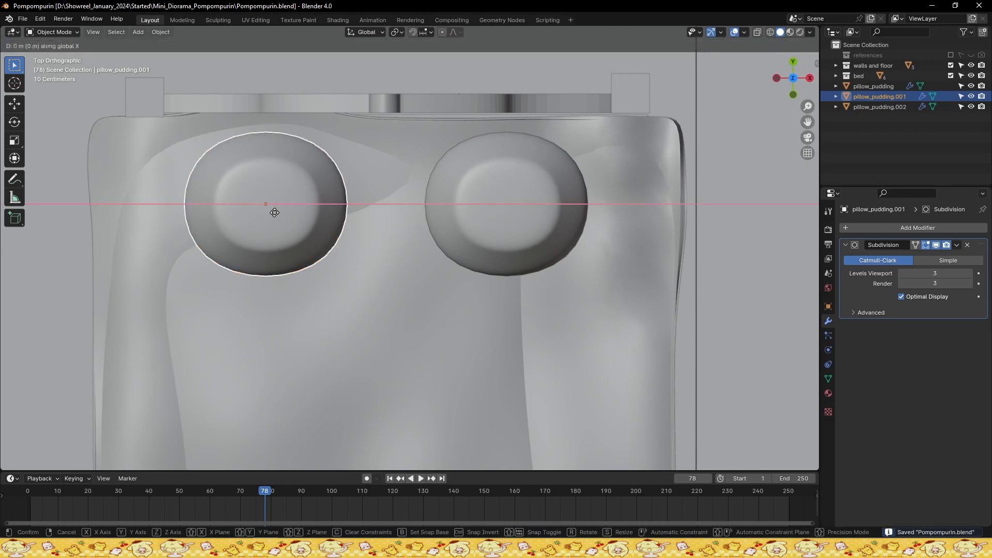
{"action": "left_click", "coordinate": [270, 212]}
{"action": "left_click", "coordinate": [480, 204]}
{"action": "key", "text": "g"}
{"action": "key", "text": "x"}
{"action": "left_click", "coordinate": [491, 212]}
Select both pillows and lower them together along Z towards the bed cover
{"action": "middle_click_drag", "start_coordinate": [461, 237], "coordinate": [434, 161]}
{"action": "left_click", "coordinate": [316, 241], "text": "shift"}
{"action": "key", "text": "g"}
{"action": "key", "text": "z"}
{"action": "left_click", "coordinate": [407, 246]}
Tilt pillow_pudding.001 about the Y and X axes to follow the slope of the bed cover
{"action": "left_click", "coordinate": [284, 263]}
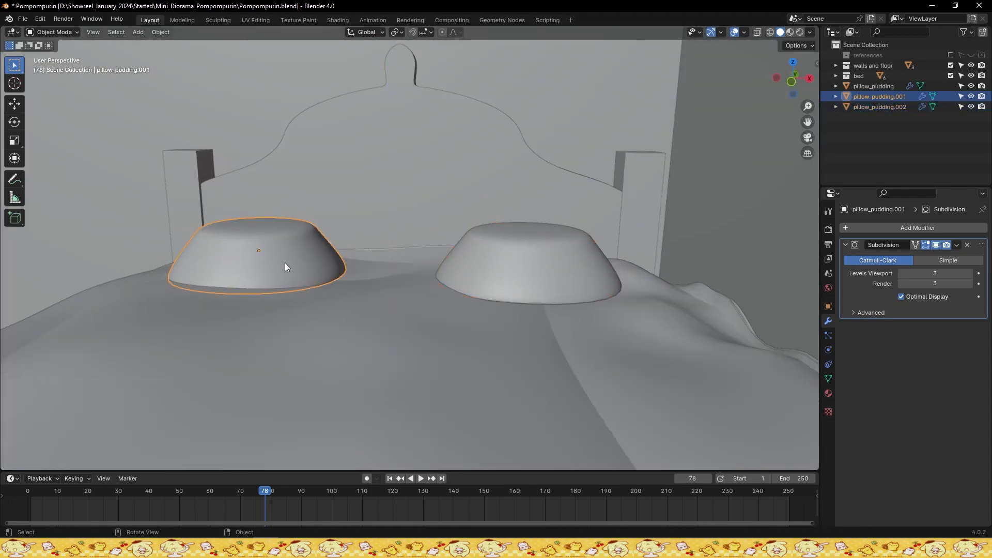
{"action": "key", "text": "KP_Decimal"}
{"action": "middle_click_drag", "start_coordinate": [411, 239], "coordinate": [574, 312]}
{"action": "key", "text": "r"}
{"action": "key", "text": "y"}
{"action": "left_click", "coordinate": [492, 283]}
{"action": "key", "text": "r"}
{"action": "key", "text": "x"}
{"action": "left_click", "coordinate": [571, 311]}
{"action": "scroll", "coordinate": [594, 310], "scroll_direction": "down", "scroll_amount": 2}
Lower pillow_pudding.002 by about 0.085 m along Z and tilt it about Y to follow the cover
{"action": "left_click", "coordinate": [703, 284]}
{"action": "left_click", "coordinate": [706, 278]}
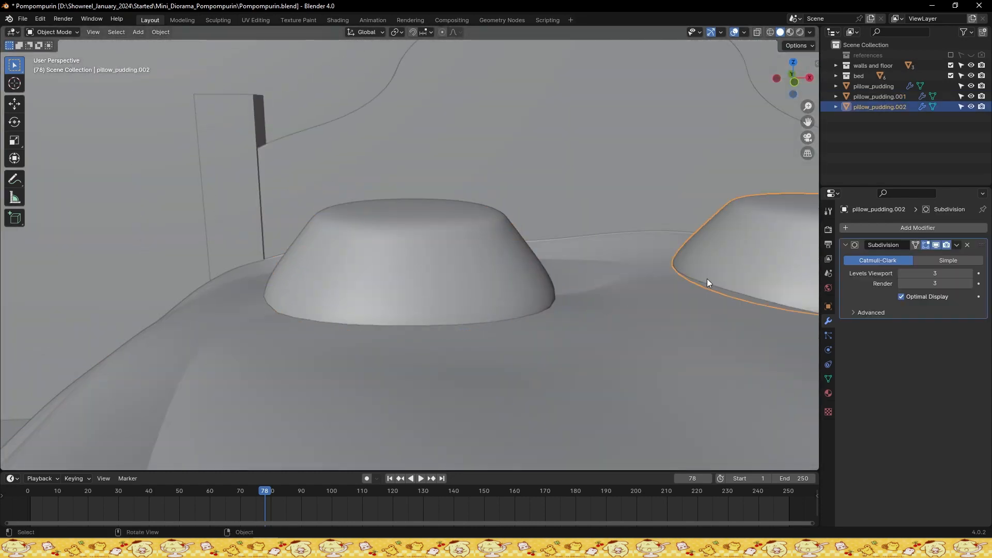
{"action": "key", "text": "KP_Decimal"}
{"action": "middle_click_drag", "start_coordinate": [471, 273], "coordinate": [517, 292]}
{"action": "key", "text": "g"}
{"action": "key", "text": "z"}
{"action": "left_click", "coordinate": [543, 305]}
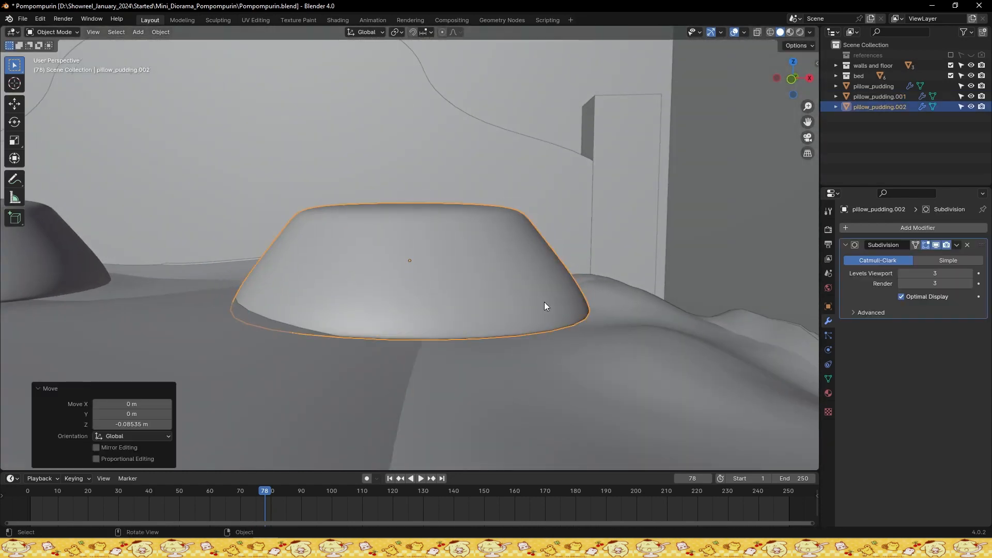
{"action": "key", "text": "r"}
{"action": "key", "text": "x"}
{"action": "key", "text": "y"}
{"action": "left_click", "coordinate": [545, 309]}
Refine the height of pillow_pudding.002 along Z and save the file
{"action": "middle_click_drag", "start_coordinate": [455, 250], "coordinate": [520, 295]}
{"action": "key", "text": "g"}
{"action": "key", "text": "z"}
{"action": "left_click", "coordinate": [498, 294]}
{"action": "key", "text": "Tab"}
{"action": "key", "text": "ctrl+s"}
{"action": "key", "text": "Tab"}
Rotate pillow_pudding.002 further about Y, lower it by about 0.047 m along Z, and save the file
{"action": "key", "text": "r"}
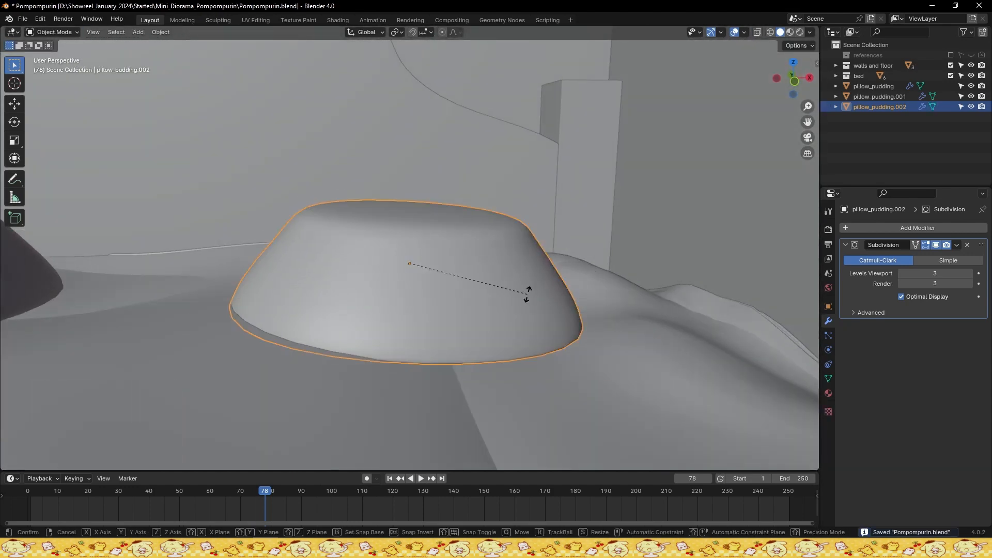
{"action": "key", "text": "y"}
{"action": "left_click", "coordinate": [539, 305]}
{"action": "key", "text": "g"}
{"action": "key", "text": "z"}
{"action": "left_click", "coordinate": [408, 255]}
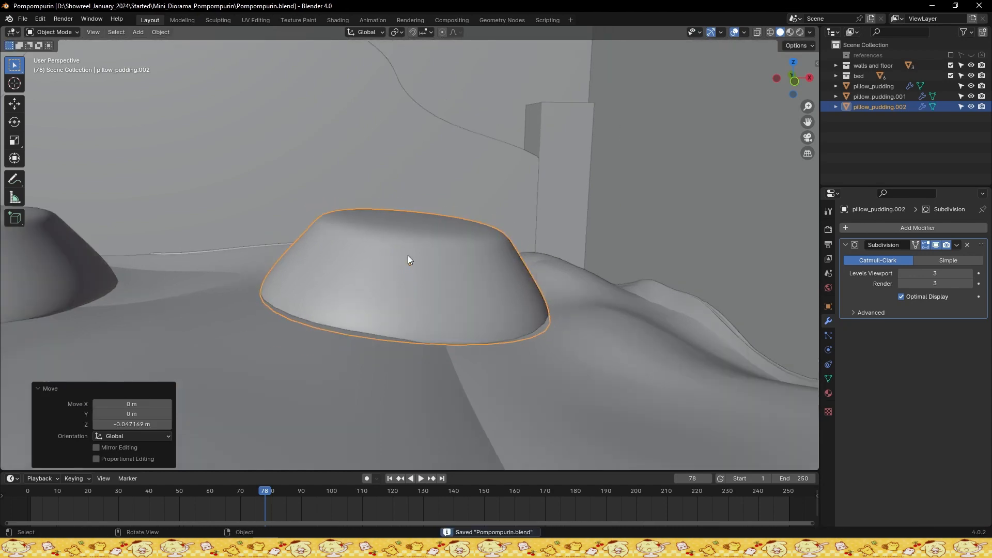
{"action": "middle_click_drag", "start_coordinate": [408, 255], "coordinate": [299, 284]}
{"action": "key", "text": "KP_Decimal"}
{"action": "left_click_drag", "start_coordinate": [349, 269], "coordinate": [373, 250], "text": "alt"}
{"action": "scroll", "coordinate": [429, 209], "scroll_direction": "down", "scroll_amount": 5}
{"action": "scroll", "coordinate": [429, 210], "scroll_direction": "down", "scroll_amount": 4}
{"action": "key", "text": "ctrl+s"}
Rename the original pudding model standing on the floor as pudding, and save the file
{"action": "left_click", "coordinate": [259, 325]}
{"action": "scroll", "coordinate": [258, 325], "scroll_direction": "up", "scroll_amount": 2}
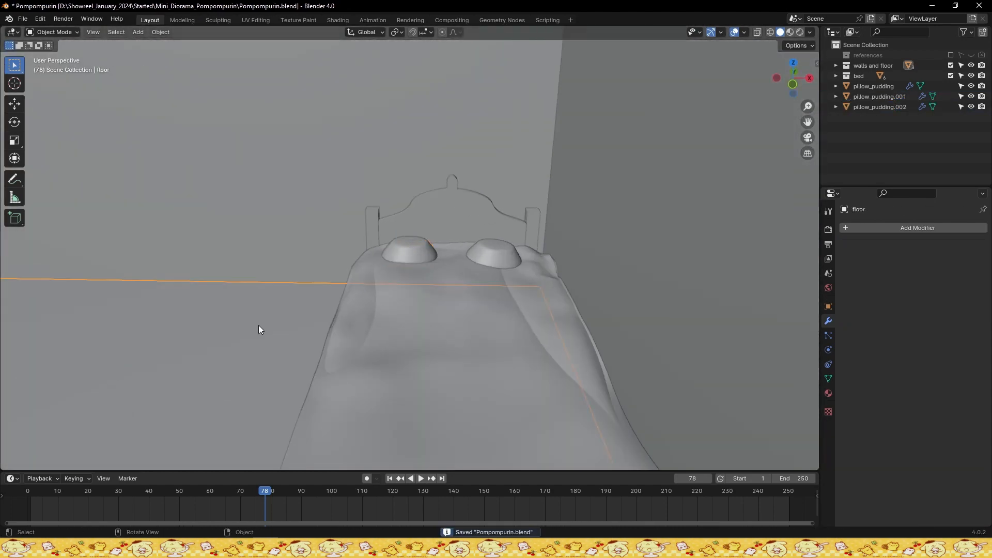
{"action": "scroll", "coordinate": [253, 325], "scroll_direction": "down", "scroll_amount": 2}
{"action": "middle_click_drag", "start_coordinate": [242, 325], "coordinate": [343, 294], "text": "alt"}
{"action": "scroll", "coordinate": [341, 295], "scroll_direction": "down", "scroll_amount": 3}
{"action": "left_click", "coordinate": [331, 307]}
{"action": "double_click", "coordinate": [868, 88]}
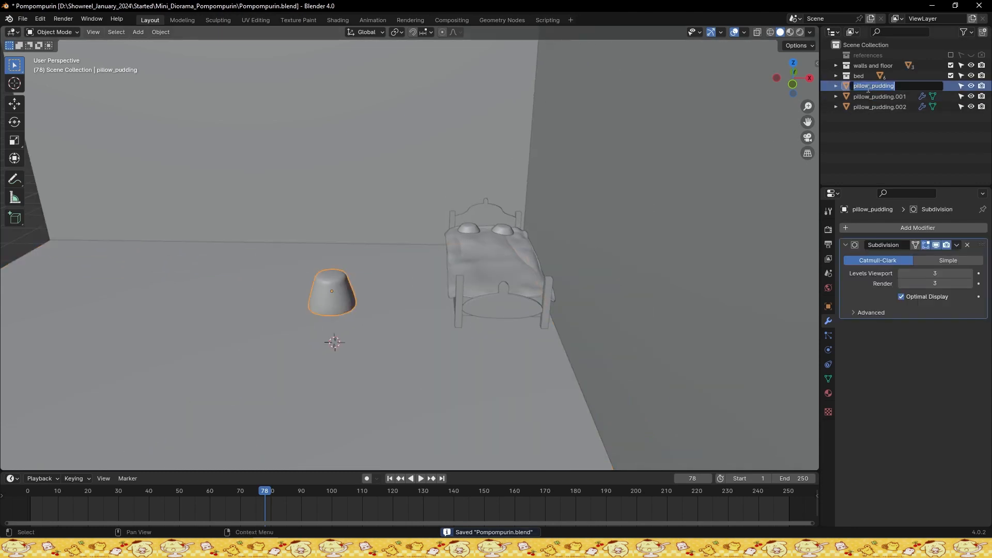
{"action": "type", "text": "pudding"}
{"action": "key", "text": "Return"}
{"action": "key", "text": "ctrl+s"}
Duplicate the pudding on the floor and place the copy beside it along X
{"action": "scroll", "coordinate": [324, 313], "scroll_direction": "up", "scroll_amount": 5}
{"action": "middle_click_drag", "start_coordinate": [292, 279], "coordinate": [407, 275], "text": "shift"}
{"action": "key", "text": "ctrl+s"}
{"action": "key", "text": "shift+d"}
{"action": "key", "text": "x"}
{"action": "left_click", "coordinate": [322, 253]}
{"action": "scroll", "coordinate": [335, 253], "scroll_direction": "up", "scroll_amount": 1}
Scale the pudding copy along X, correct its width by a factor of 0.861, and save the file
{"action": "key", "text": "s"}
{"action": "key", "text": "x"}
{"action": "left_click", "coordinate": [446, 247]}
{"action": "key", "text": "ctrl+s"}
{"action": "key", "text": "s"}
{"action": "key", "text": "x"}
{"action": "left_click", "coordinate": [446, 264]}
{"action": "key", "text": "ctrl+s"}
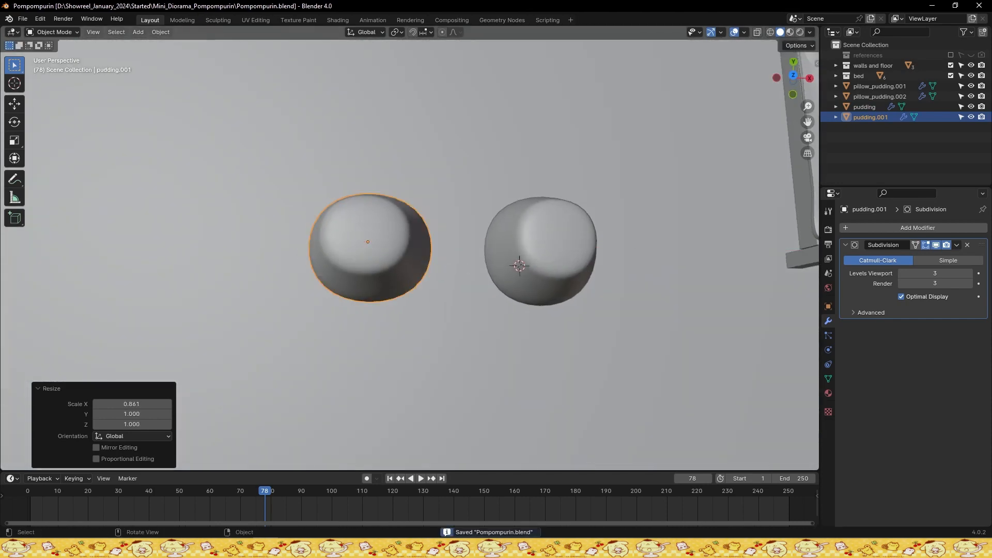
Scale pudding.001 along Y and widen it along X by 1.079
{"action": "key", "text": "s"}
{"action": "key", "text": "y"}
{"action": "left_click", "coordinate": [452, 267]}
{"action": "scroll", "coordinate": [452, 266], "scroll_direction": "down", "scroll_amount": 1}
{"action": "key", "text": "s"}
{"action": "key", "text": "x"}
{"action": "left_click", "coordinate": [436, 284]}
{"action": "middle_click_drag", "start_coordinate": [459, 309], "coordinate": [439, 271]}
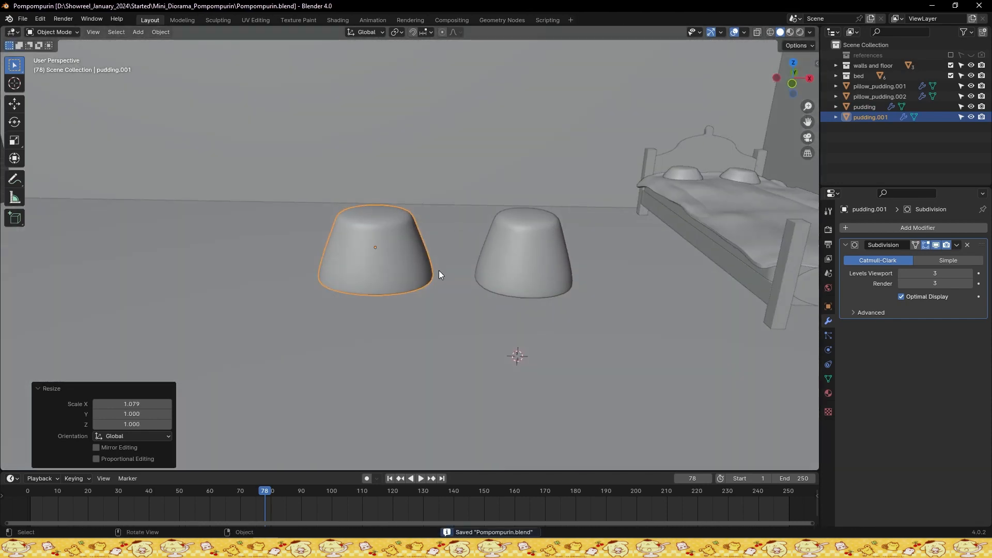
Select both puddings on the floor, duplicate them, and move the copies along X beside the originals
{"action": "left_click", "coordinate": [491, 265], "text": "shift"}
{"action": "key", "text": "shift+d"}
{"action": "right_click", "coordinate": [524, 250]}
{"action": "key", "text": "g"}
{"action": "key", "text": "x"}
{"action": "left_click", "coordinate": [259, 245]}
Flatten the two new pudding copies by scaling them along Z by 0.516, and save the file
{"action": "middle_click_drag", "start_coordinate": [305, 266], "coordinate": [420, 251], "text": "shift"}
{"action": "key", "text": "s"}
{"action": "key", "text": "z"}
{"action": "left_click", "coordinate": [434, 241]}
{"action": "key", "text": "ctrl+s"}
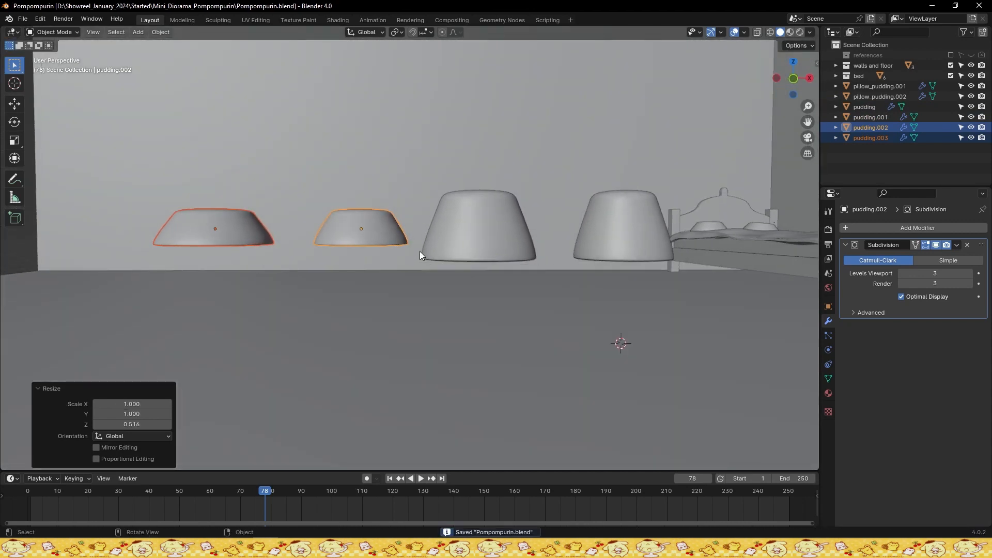
Select all four puddings, then create a new collection and name it puddings
{"action": "left_click", "coordinate": [440, 243]}
{"action": "key", "text": "ctrl+z"}
{"action": "left_click", "coordinate": [455, 241], "text": "shift"}
{"action": "left_click", "coordinate": [623, 234], "text": "shift"}
{"action": "right_click", "coordinate": [854, 163]}
{"action": "left_click", "coordinate": [855, 163]}
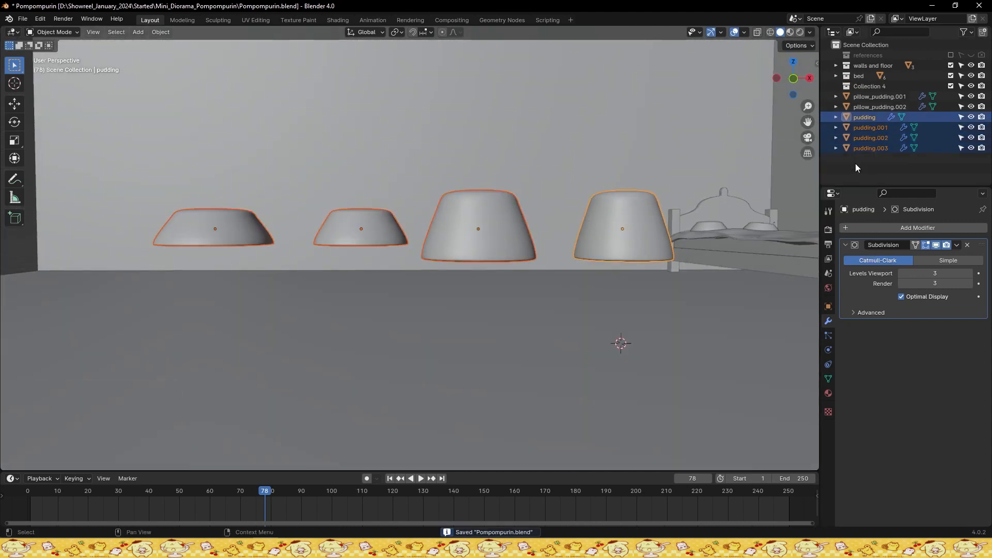
{"action": "double_click", "coordinate": [870, 88]}
Move all four pudding objects into the puddings collection and save the file
{"action": "left_click", "coordinate": [361, 230]}
{"action": "left_click", "coordinate": [210, 225], "text": "shift"}
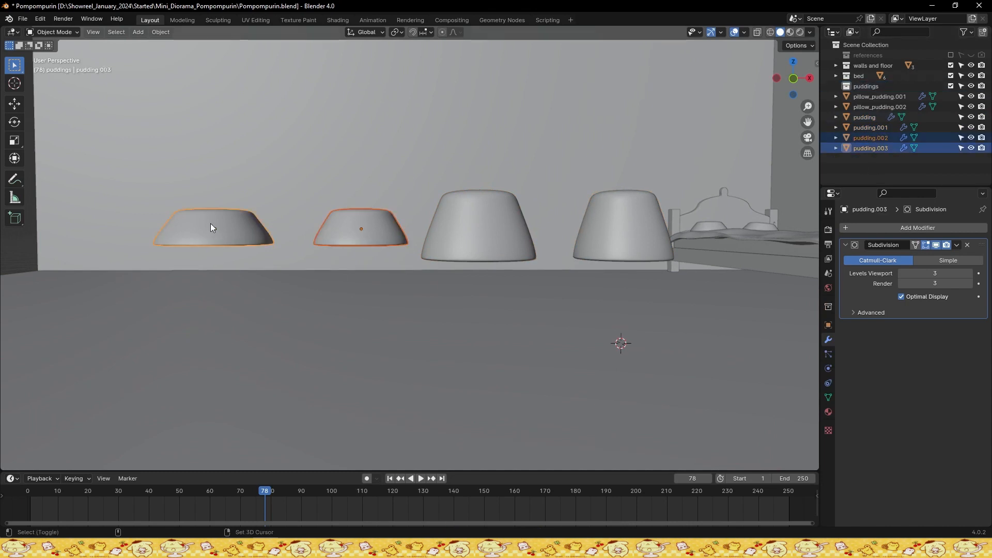
{"action": "left_click", "coordinate": [623, 234], "text": "shift"}
{"action": "left_click", "coordinate": [501, 224], "text": "shift"}
{"action": "right_click", "coordinate": [501, 224]}
{"action": "left_click", "coordinate": [484, 387]}
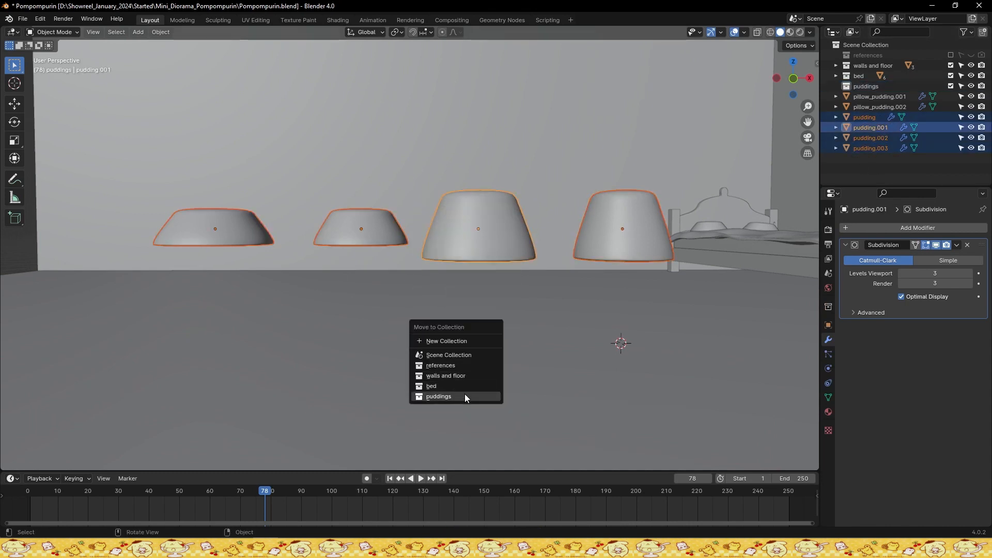
{"action": "left_click", "coordinate": [464, 396]}
{"action": "key", "text": "ctrl+s"}
Exclude the puddings collection from the view layer and save the file
{"action": "left_click", "coordinate": [836, 87]}
{"action": "left_click", "coordinate": [873, 87]}
{"action": "left_click", "coordinate": [950, 86]}
{"action": "left_click", "coordinate": [876, 128]}
{"action": "key", "text": "ctrl+s"}
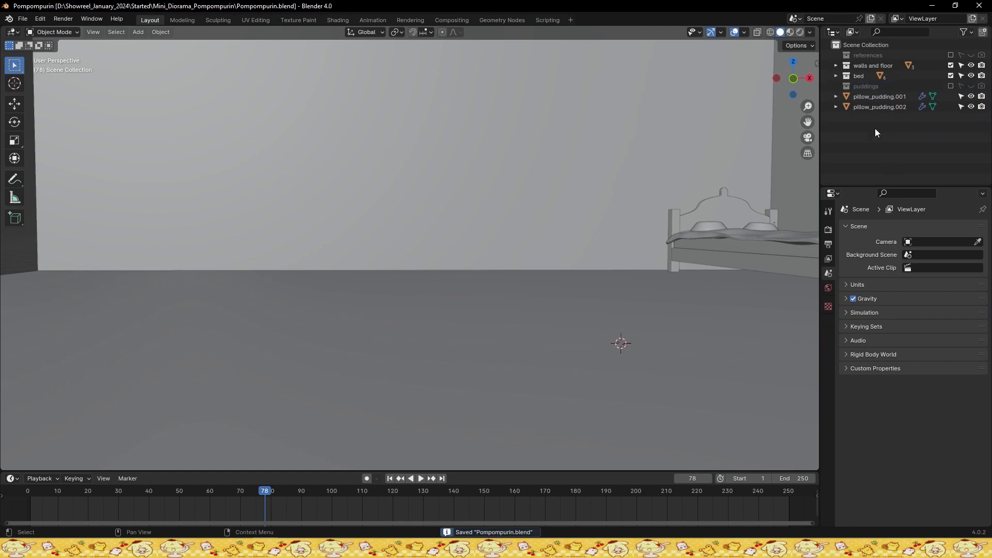
Move pillow_pudding.001 and pillow_pudding.002 into the bed collection and save the file
{"action": "left_click", "coordinate": [871, 107]}
{"action": "left_click", "coordinate": [862, 96], "text": "shift"}
{"action": "left_click_drag", "start_coordinate": [861, 96], "coordinate": [859, 76]}
{"action": "key", "text": "ctrl+s"}
{"action": "right_click_drag", "start_coordinate": [633, 199], "coordinate": [614, 209], "text": "alt"}
{"action": "left_click_drag", "start_coordinate": [615, 207], "coordinate": [625, 225], "text": "alt"}
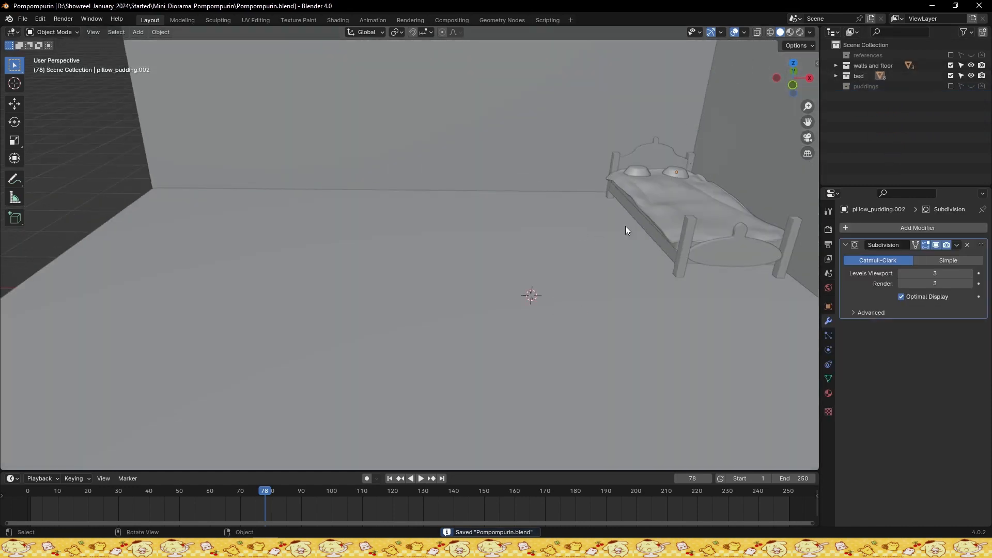
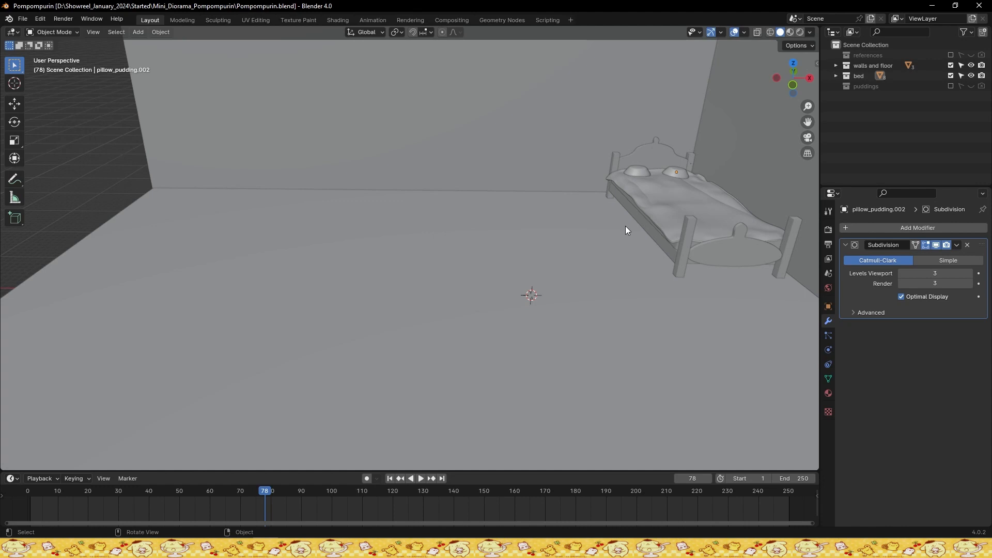
Save the file and select the bed's headboard frame, pompompurin_frame
{"action": "middle_click_drag", "start_coordinate": [619, 232], "coordinate": [628, 234]}
{"action": "scroll", "coordinate": [558, 243], "scroll_direction": "down", "scroll_amount": 4}
{"action": "key", "text": "ctrl+s"}
{"action": "left_click", "coordinate": [535, 182]}
{"action": "scroll", "coordinate": [510, 221], "scroll_direction": "up", "scroll_amount": 1}
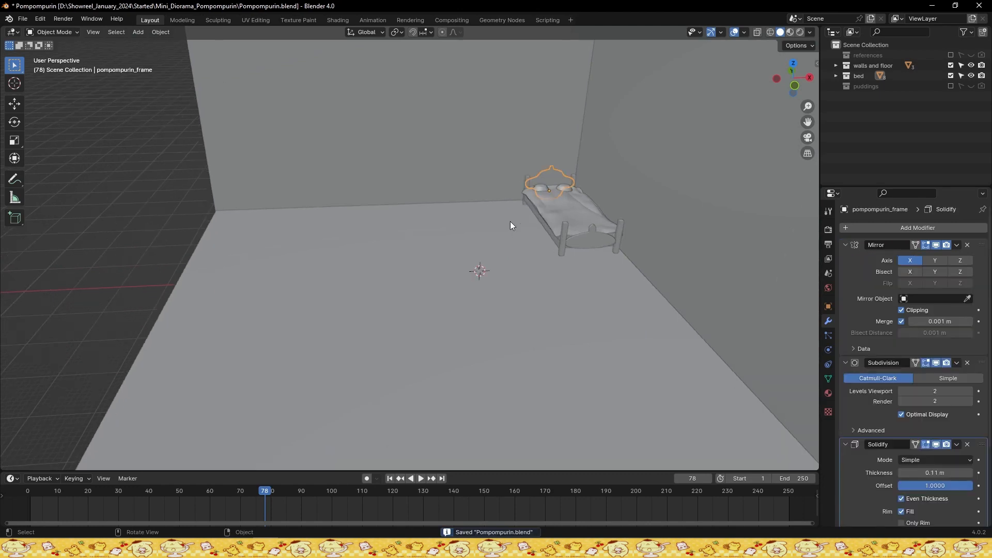
Duplicate the bed's headboard frame in place, collapse the copy's modifiers and show its object properties
{"action": "scroll", "coordinate": [515, 227], "scroll_direction": "down", "scroll_amount": 1}
{"action": "key", "text": "shift+d"}
{"action": "key", "text": "Escape"}
{"action": "left_click", "coordinate": [846, 245]}
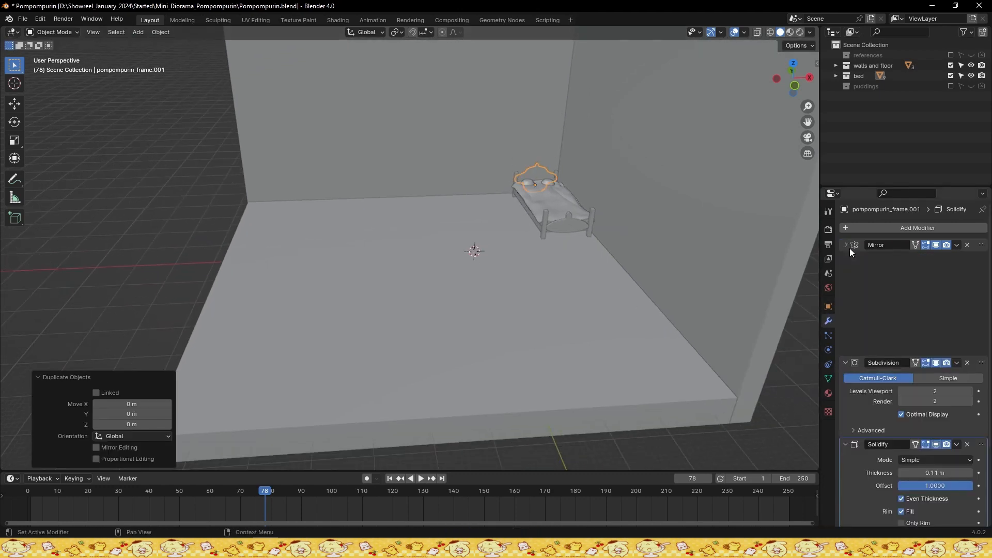
{"action": "left_click", "coordinate": [845, 258]}
{"action": "left_click", "coordinate": [846, 272]}
{"action": "left_click", "coordinate": [828, 307]}
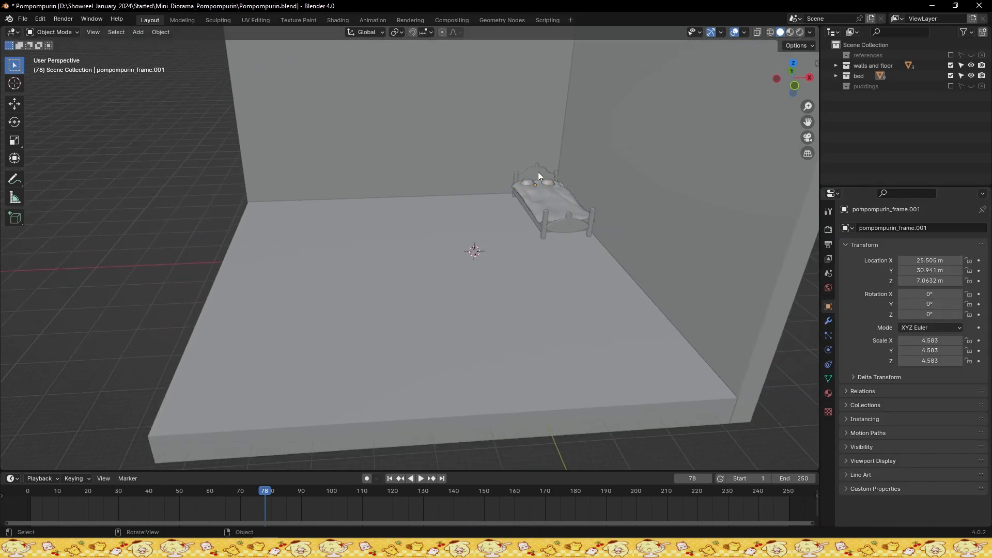
Clear the rotation of pompompurin_frame.001 so it lies flat and move it about -44 m along X
{"action": "left_click", "coordinate": [836, 75]}
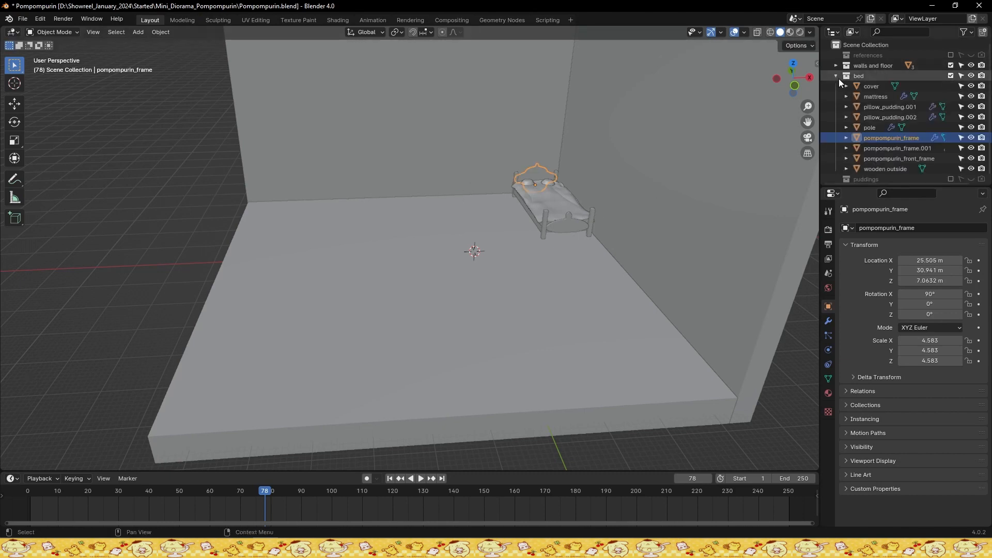
{"action": "left_click", "coordinate": [897, 149]}
{"action": "key", "text": "alt+r"}
{"action": "key", "text": "g"}
{"action": "key", "text": "x"}
{"action": "left_click", "coordinate": [504, 188]}
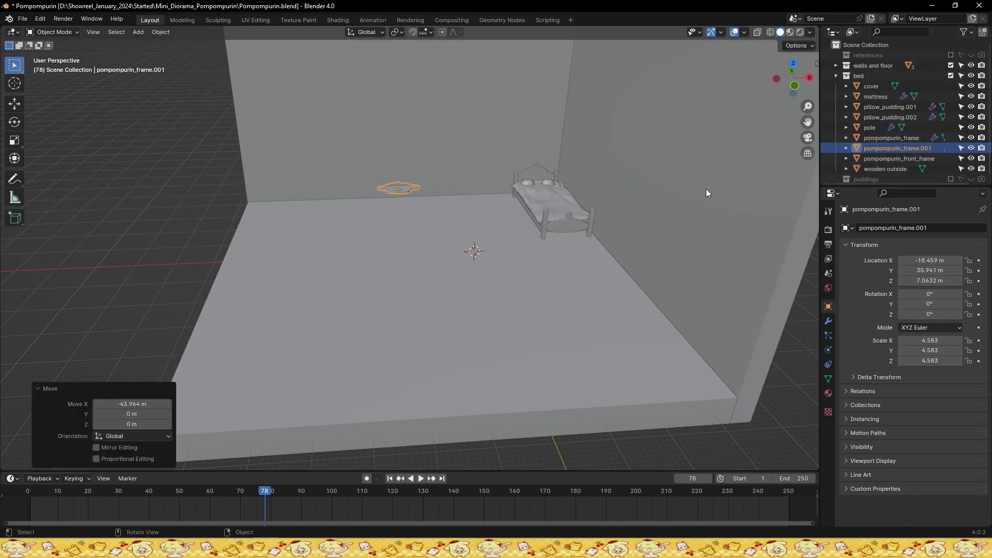
Move pompompurin_frame.001 into the walls and floor collection, rename it carpet and save the file
{"action": "left_click_drag", "start_coordinate": [917, 150], "coordinate": [875, 67]}
{"action": "left_click", "coordinate": [837, 77]}
{"action": "left_click", "coordinate": [838, 66]}
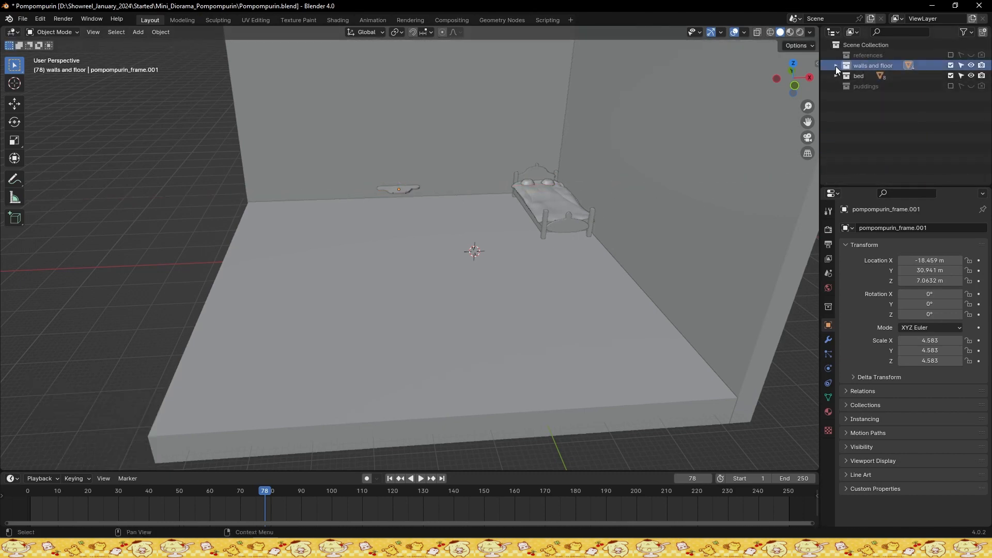
{"action": "left_click", "coordinate": [836, 66]}
{"action": "left_click", "coordinate": [870, 88]}
{"action": "key", "text": "Return"}
{"action": "key", "text": "ctrl+s"}
Move the carpet along Y over the floor to about Y -15.3 m
{"action": "scroll", "coordinate": [476, 234], "scroll_direction": "up", "scroll_amount": 3}
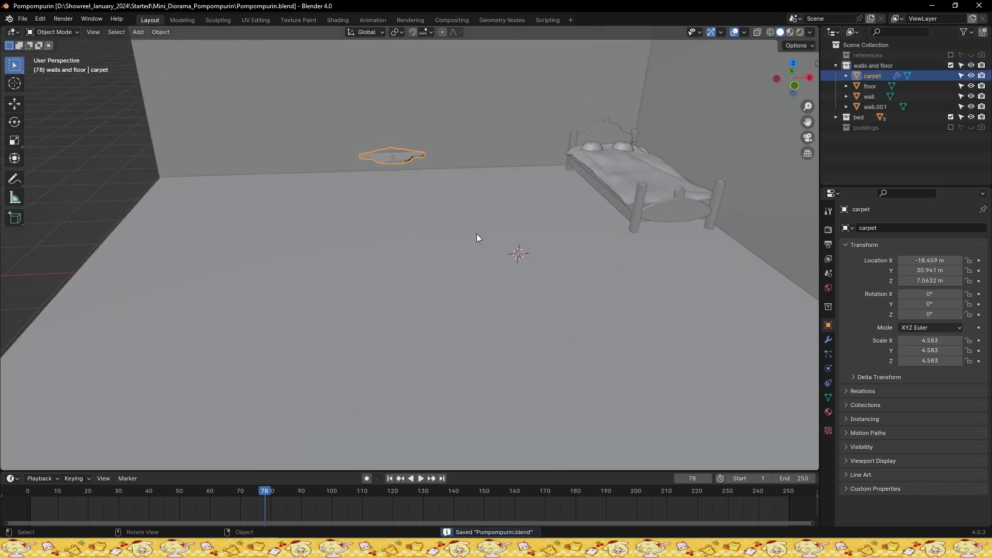
{"action": "middle_click_drag", "start_coordinate": [380, 243], "coordinate": [473, 223]}
{"action": "key", "text": "g"}
{"action": "key", "text": "y"}
{"action": "left_click", "coordinate": [672, 258]}
Scale the carpet up uniformly to about 27.5 from the top view and save the file
{"action": "middle_click_drag", "start_coordinate": [560, 246], "coordinate": [567, 261]}
{"action": "scroll", "coordinate": [567, 261], "scroll_direction": "down", "scroll_amount": 1}
{"action": "key", "text": "KP_7"}
{"action": "key", "text": "s"}
{"action": "left_click", "coordinate": [490, 301]}
{"action": "key", "text": "s"}
{"action": "left_click", "coordinate": [511, 290]}
{"action": "key", "text": "ctrl+s"}
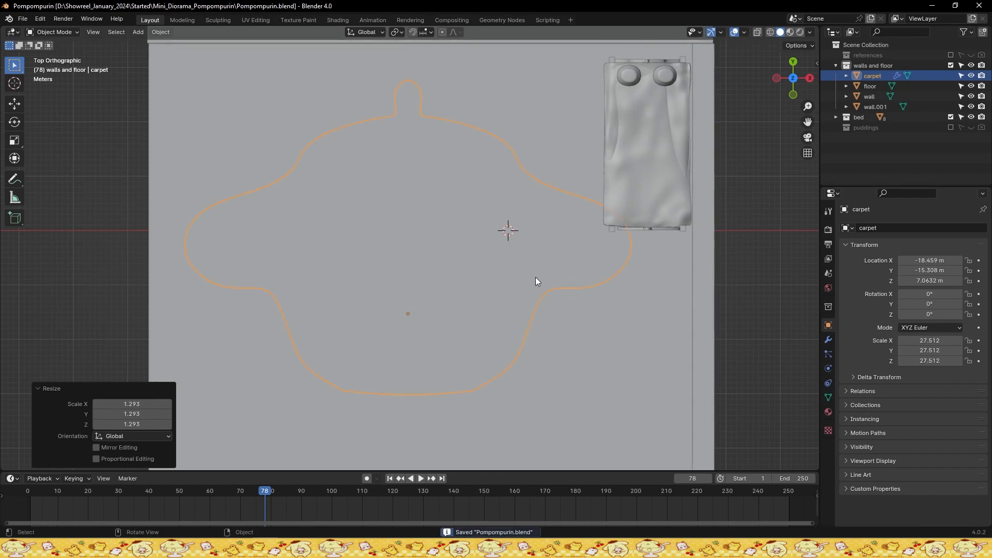
Move the carpet about -17.4 m along Y, away from the bed
{"action": "key", "text": "g"}
{"action": "key", "text": "z"}
{"action": "key", "text": "y"}
{"action": "left_click", "coordinate": [516, 372]}
Rotate the carpet about -30.8° around Z and save the file
{"action": "scroll", "coordinate": [521, 376], "scroll_direction": "down", "scroll_amount": 2}
{"action": "middle_click_drag", "start_coordinate": [544, 394], "coordinate": [548, 219], "text": "shift"}
{"action": "key", "text": "r"}
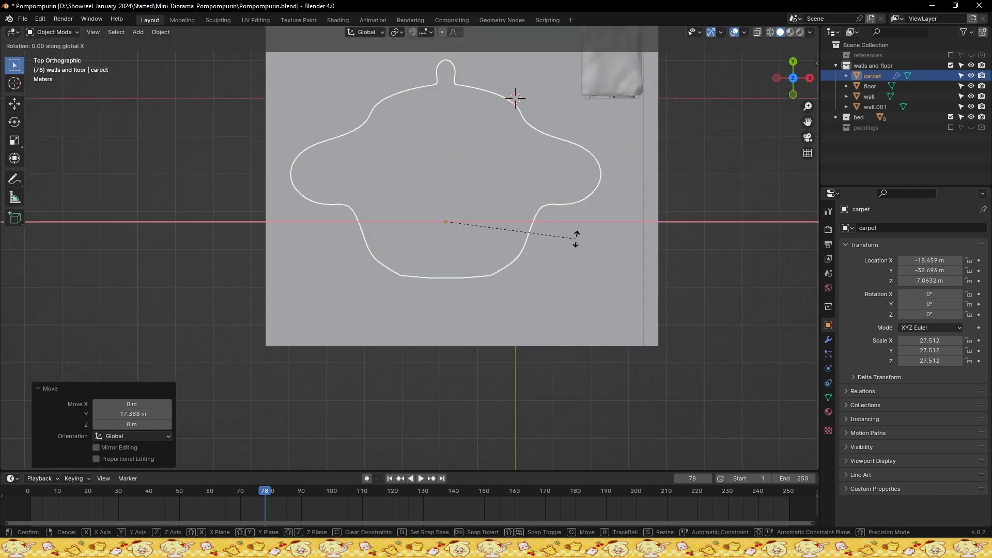
{"action": "left_click", "coordinate": [556, 264]}
{"action": "middle_click_drag", "start_coordinate": [556, 262], "coordinate": [500, 228]}
{"action": "key", "text": "ctrl+s"}
{"action": "scroll", "coordinate": [500, 228], "scroll_direction": "up", "scroll_amount": 1}
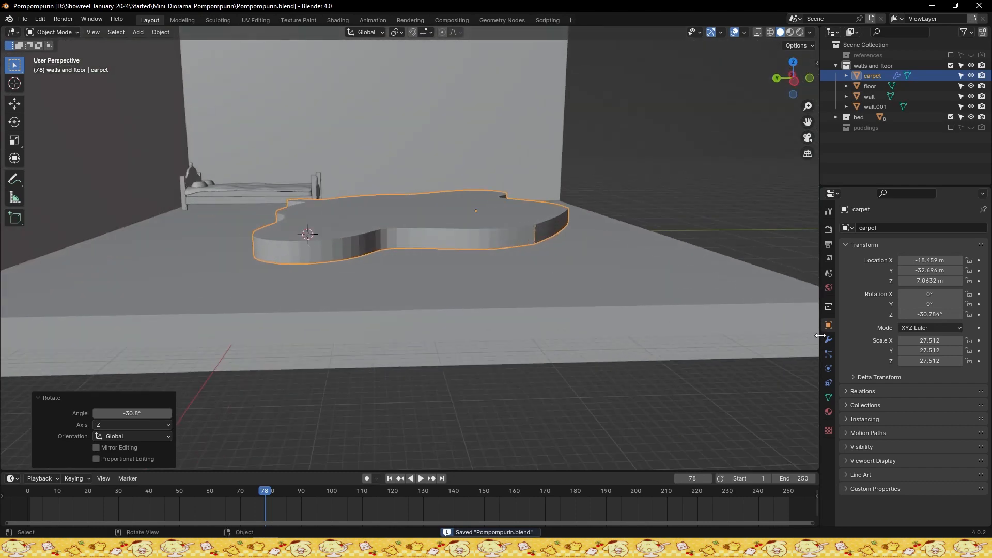
Set the thickness of the carpet's Solidify modifier to 0.02 m and save the file
{"action": "left_click", "coordinate": [828, 340]}
{"action": "left_click", "coordinate": [846, 273]}
{"action": "type", "text": "0.5"}
{"action": "key", "text": "Return"}
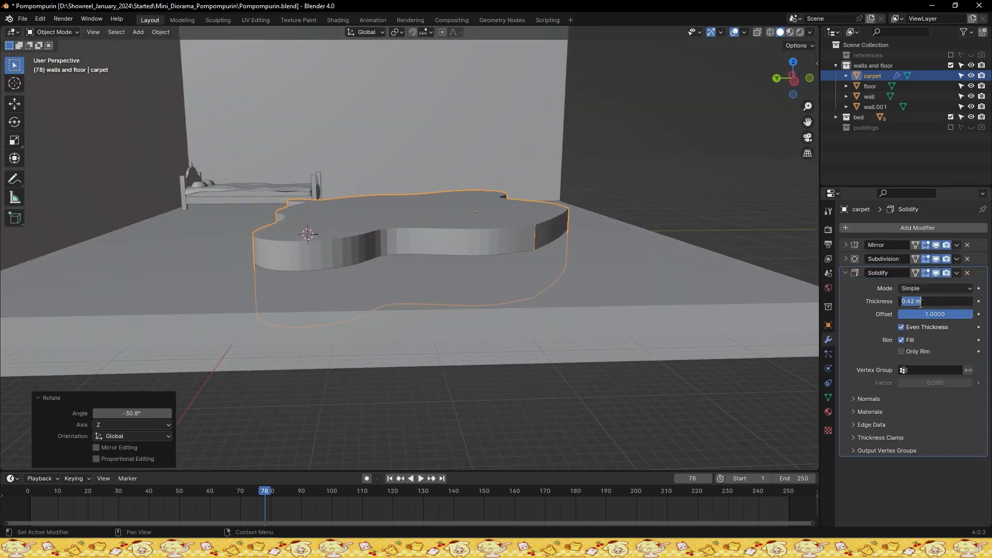
{"action": "type", "text": ".05"}
{"action": "key", "text": "Return"}
{"action": "key", "text": "ctrl+s"}
{"action": "middle_click_drag", "start_coordinate": [481, 243], "coordinate": [443, 236]}
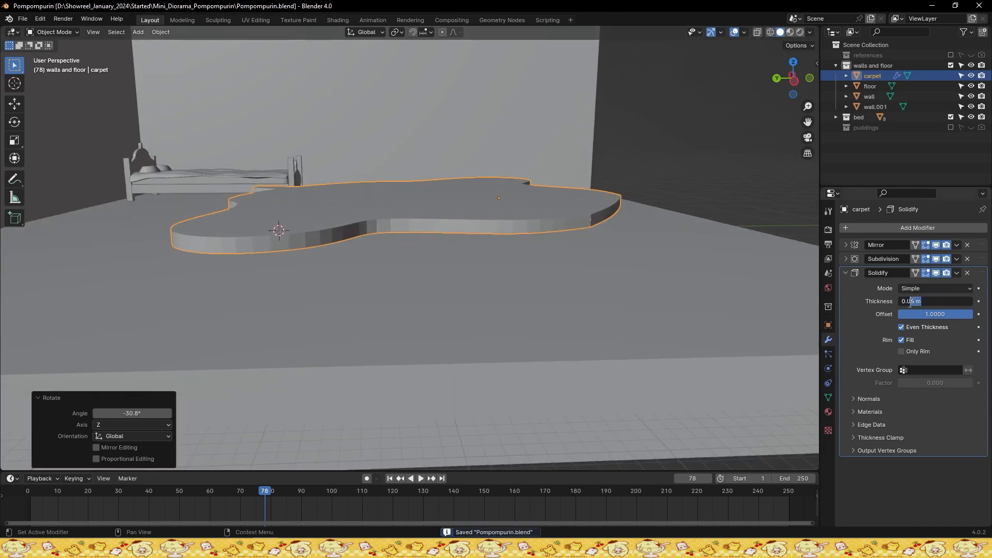
{"action": "type", "text": "2"}
{"action": "key", "text": "Return"}
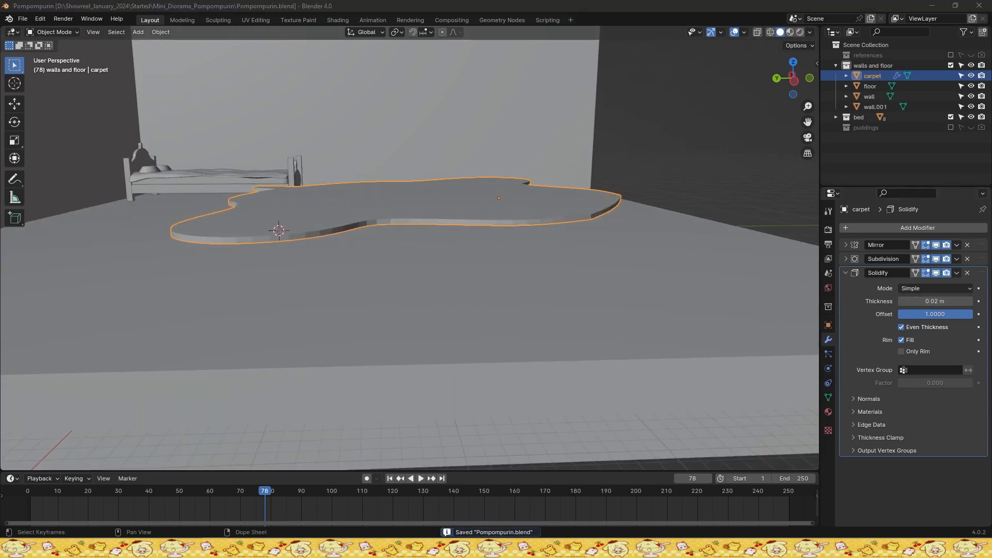
Lower the carpet about 3.66 m along Z onto the floor surface, check it from the front and save the file
{"action": "left_click", "coordinate": [372, 326]}
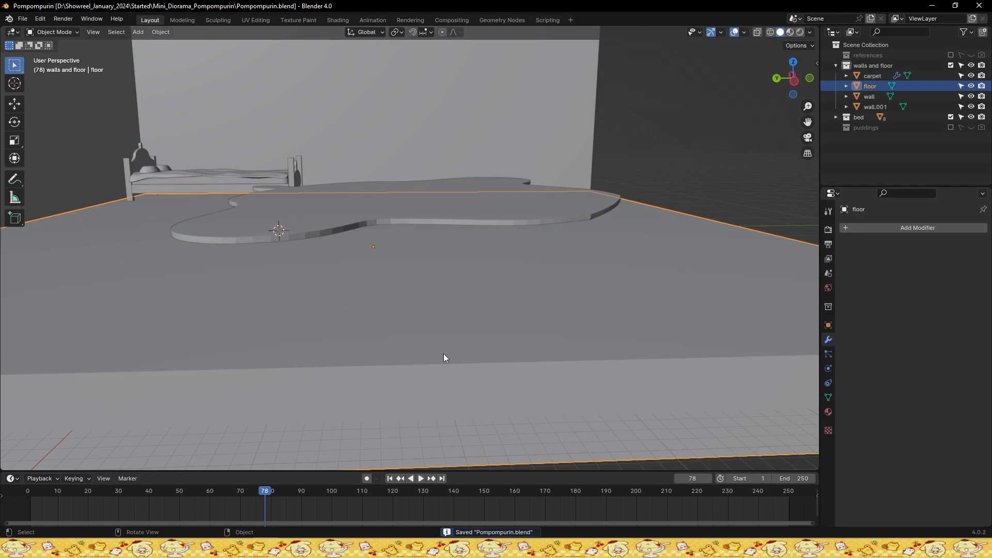
{"action": "left_click", "coordinate": [427, 204]}
{"action": "middle_click_drag", "start_coordinate": [427, 204], "coordinate": [462, 212]}
{"action": "key", "text": "g"}
{"action": "key", "text": "z"}
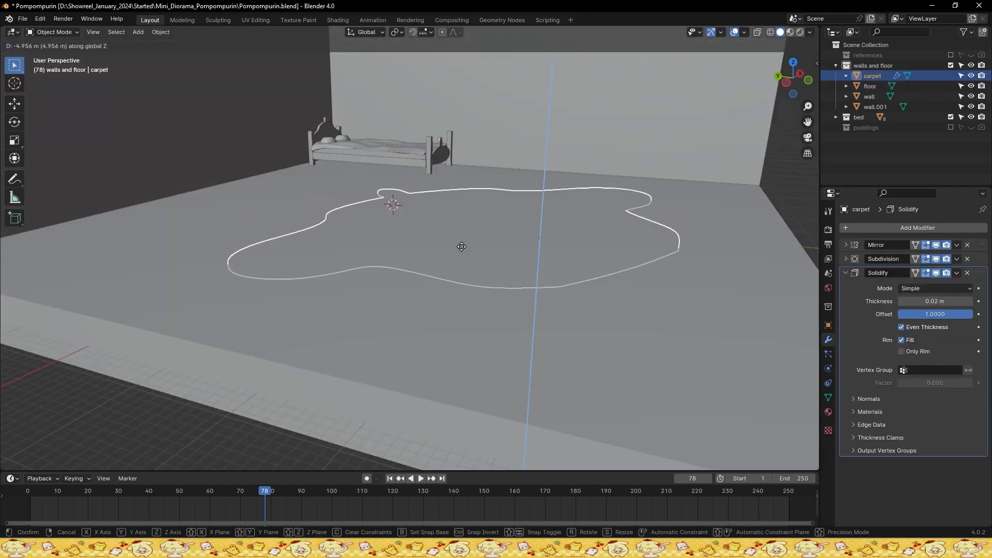
{"action": "left_click", "coordinate": [488, 234]}
{"action": "key", "text": "KP_1"}
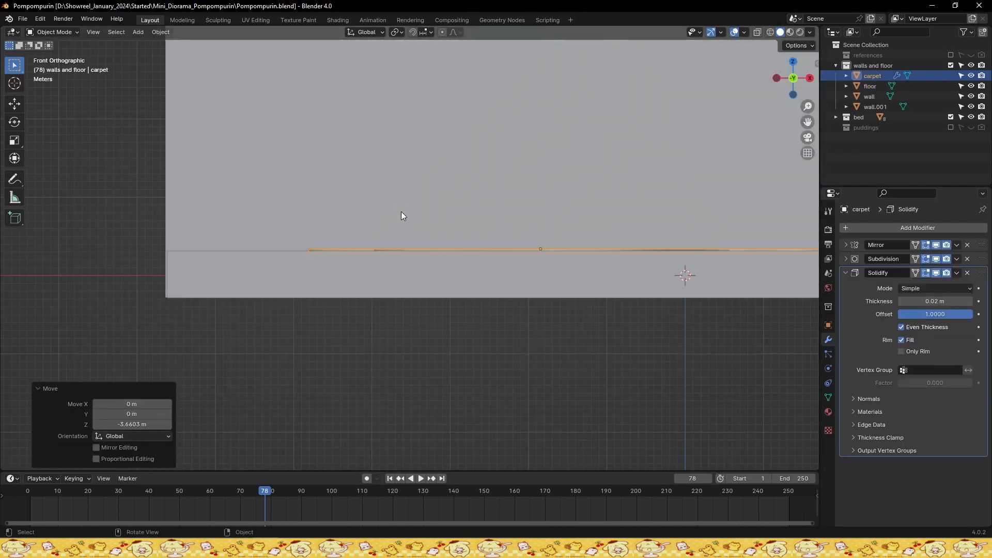
{"action": "key", "text": "ctrl+s"}
Move the carpet about 24.3 m along Y towards the back wall and save the file
{"action": "middle_click_drag", "start_coordinate": [401, 212], "coordinate": [408, 184]}
{"action": "key", "text": "KP_7"}
{"action": "scroll", "coordinate": [525, 275], "scroll_direction": "down", "scroll_amount": 3}
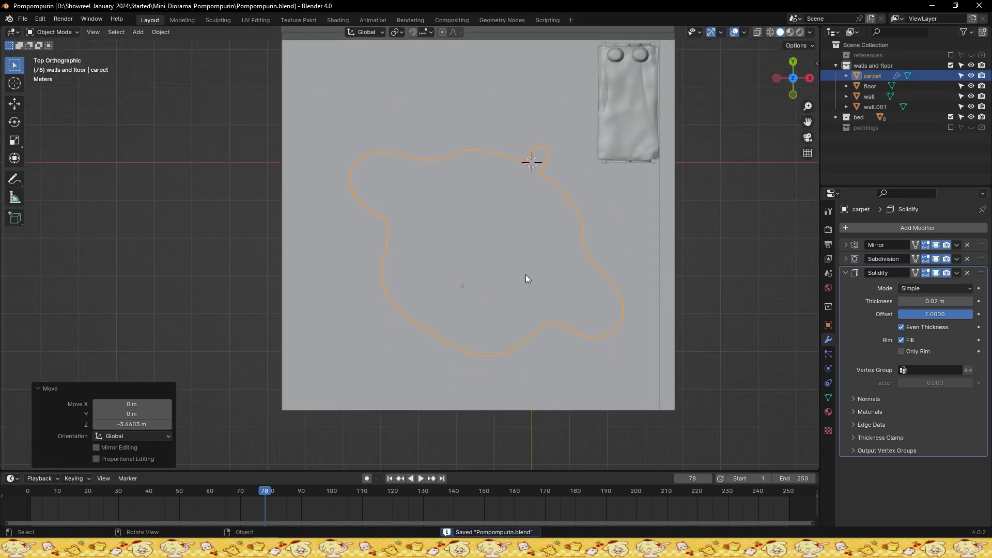
{"action": "scroll", "coordinate": [526, 274], "scroll_direction": "up", "scroll_amount": 1}
{"action": "middle_click_drag", "start_coordinate": [519, 226], "coordinate": [500, 283], "text": "shift"}
{"action": "key", "text": "g"}
{"action": "key", "text": "y"}
{"action": "left_click", "coordinate": [504, 162]}
{"action": "scroll", "coordinate": [480, 243], "scroll_direction": "down", "scroll_amount": 1}
{"action": "key", "text": "ctrl+s"}
Turn on the Face Orientation overlay and recalculate the normals of the bed's whole cover mesh
{"action": "left_click", "coordinate": [744, 32]}
{"action": "left_click", "coordinate": [709, 231]}
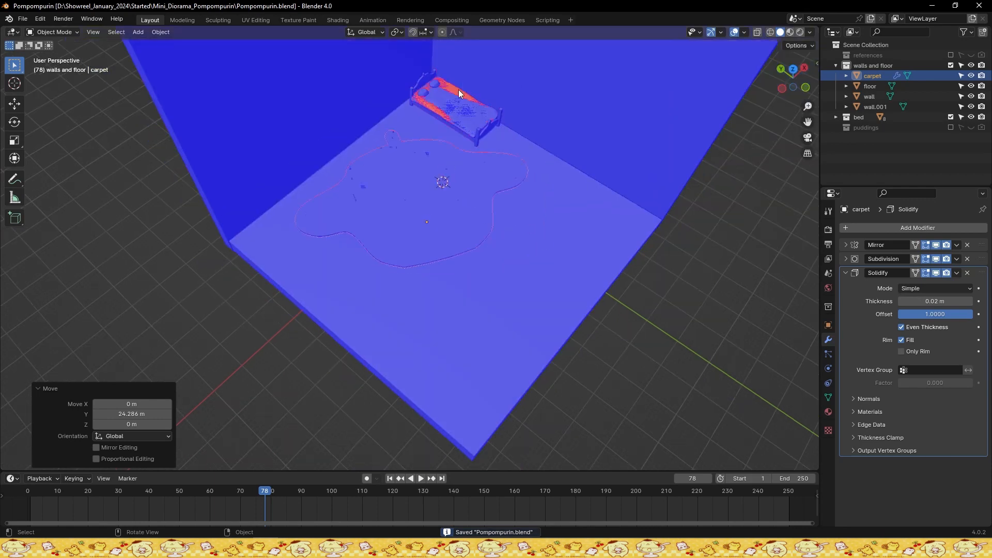
{"action": "left_click", "coordinate": [458, 89]}
{"action": "key", "text": "KP_Decimal"}
{"action": "key", "text": "Tab"}
{"action": "key", "text": "a"}
{"action": "key", "text": "ctrl+n"}
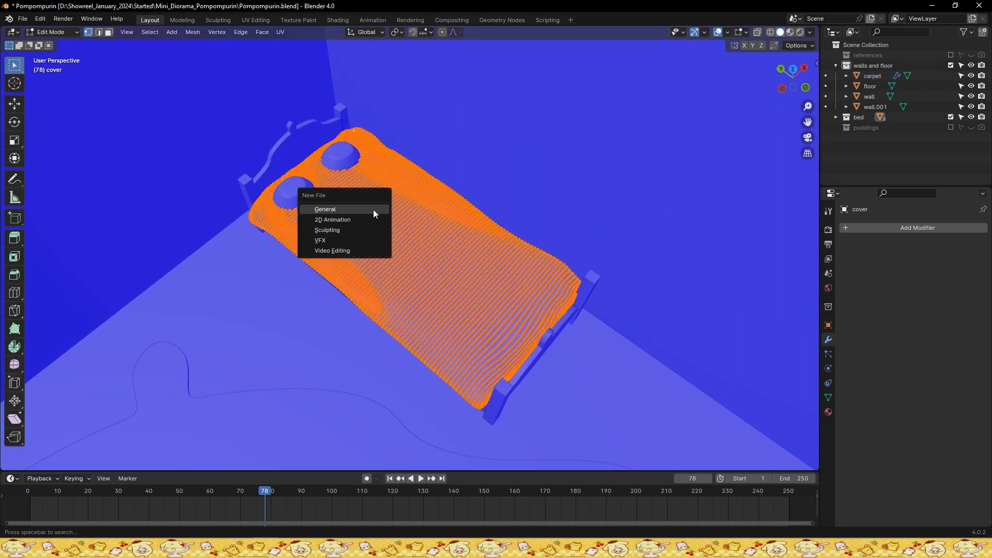
{"action": "key", "text": "Escape"}
{"action": "key", "text": "shift+n"}
{"action": "key", "text": "Tab"}
{"action": "middle_click_drag", "start_coordinate": [389, 215], "coordinate": [424, 256]}
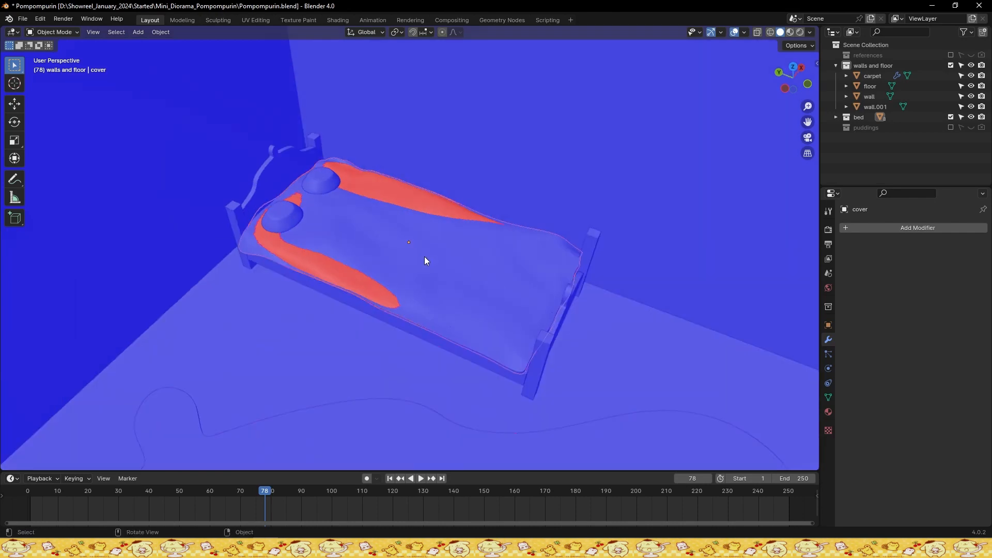
Recalculate all the cover's face normals again, trying the Inside option on and off, and deselect the faces
{"action": "key", "text": "Tab"}
{"action": "key", "text": "3"}
{"action": "left_click", "coordinate": [424, 256]}
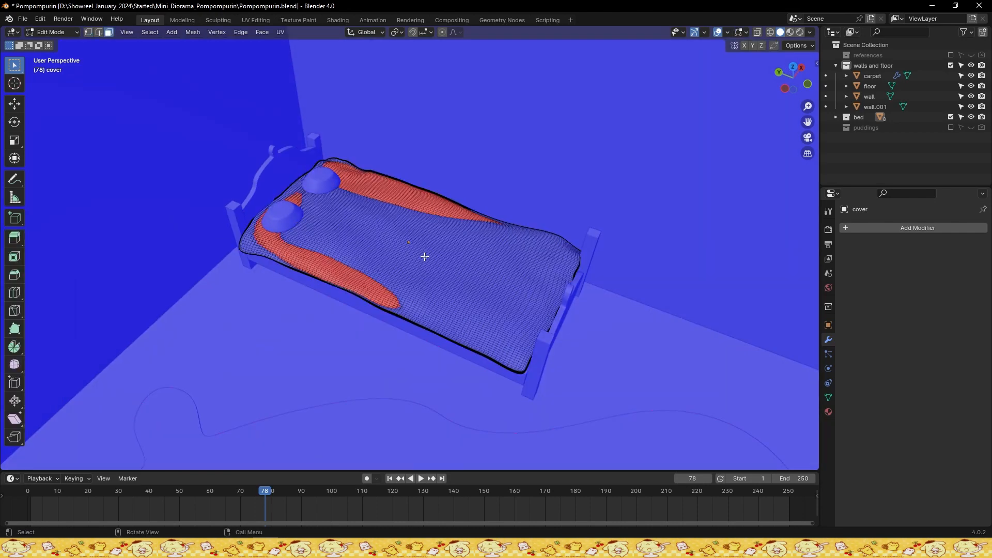
{"action": "key", "text": "a"}
{"action": "scroll", "coordinate": [424, 256], "scroll_direction": "up", "scroll_amount": 1}
{"action": "middle_click_drag", "start_coordinate": [404, 269], "coordinate": [393, 282]}
{"action": "key", "text": "shift+n"}
{"action": "key", "text": "ctrl+s"}
{"action": "left_click", "coordinate": [96, 459]}
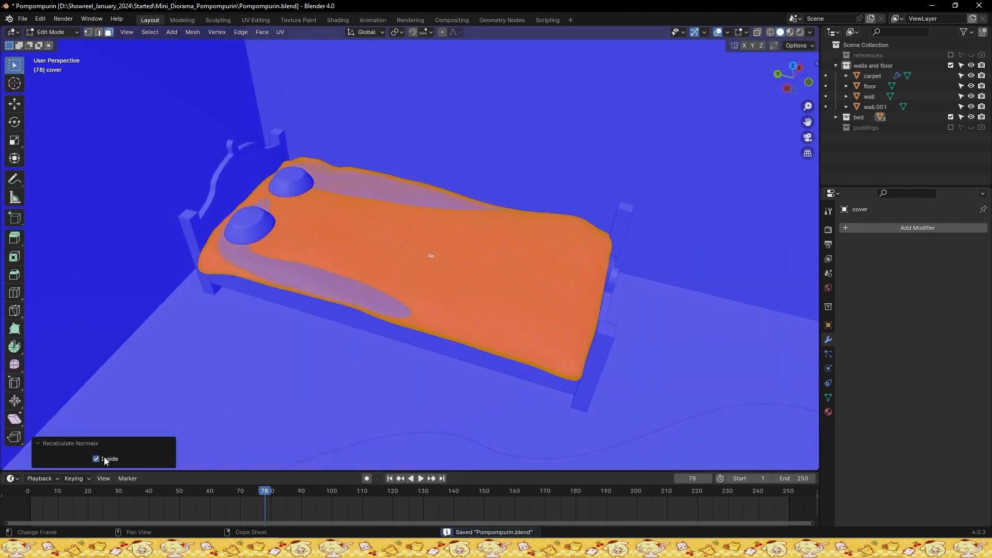
{"action": "left_click", "coordinate": [96, 459]}
{"action": "left_click", "coordinate": [103, 443]}
{"action": "scroll", "coordinate": [305, 333], "scroll_direction": "up", "scroll_amount": 3}
{"action": "mouse_move", "coordinate": [306, 332]}
{"action": "middle_mouse_down"}
{"action": "mouse_move", "coordinate": [337, 277]}
{"action": "mouse_move", "coordinate": [314, 312]}
{"action": "middle_mouse_up"}
{"action": "key", "text": "alt+a"}
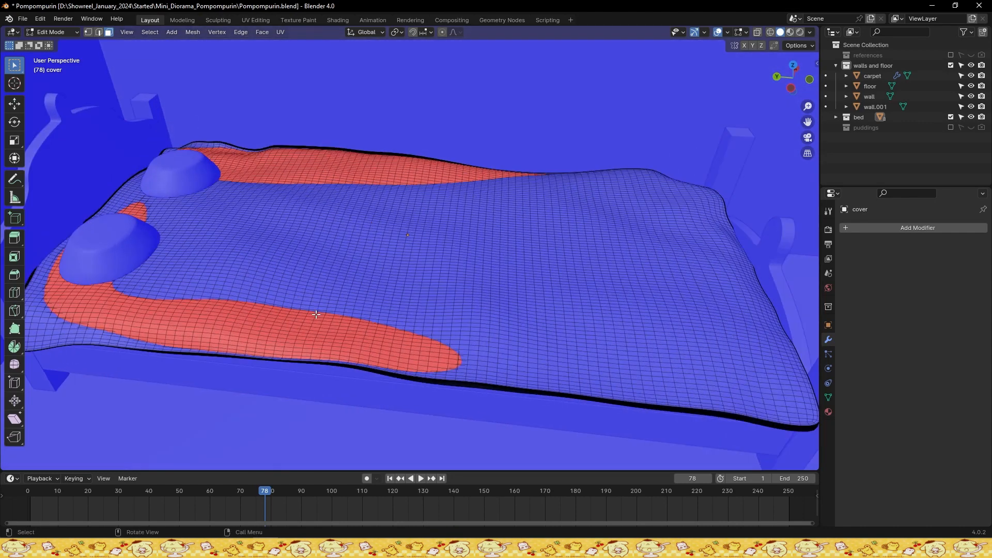
Try flipping the normals of circle-selected reversed faces along the cover's near side and save the file
{"action": "key", "text": "c"}
{"action": "mouse_move", "coordinate": [302, 316]}
{"action": "left_mouse_down"}
{"action": "mouse_move", "coordinate": [231, 330]}
{"action": "mouse_move", "coordinate": [414, 357]}
{"action": "left_mouse_up"}
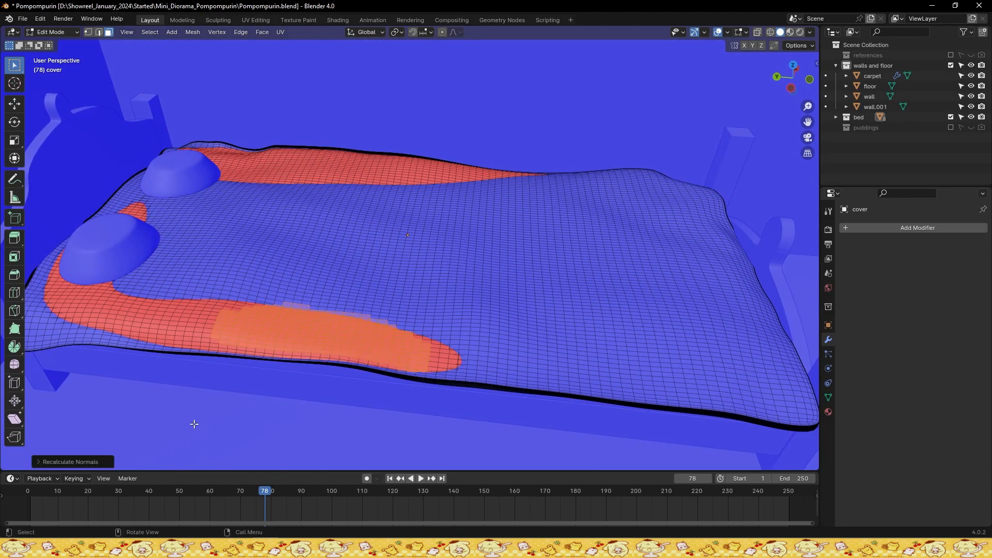
{"action": "left_click", "coordinate": [66, 462]}
{"action": "left_click", "coordinate": [96, 459]}
{"action": "key", "text": "alt+a"}
{"action": "key", "text": "Tab"}
{"action": "middle_click_drag", "start_coordinate": [260, 313], "coordinate": [228, 311]}
{"action": "key", "text": "ctrl+s"}
{"action": "scroll", "coordinate": [228, 311], "scroll_direction": "up", "scroll_amount": 1}
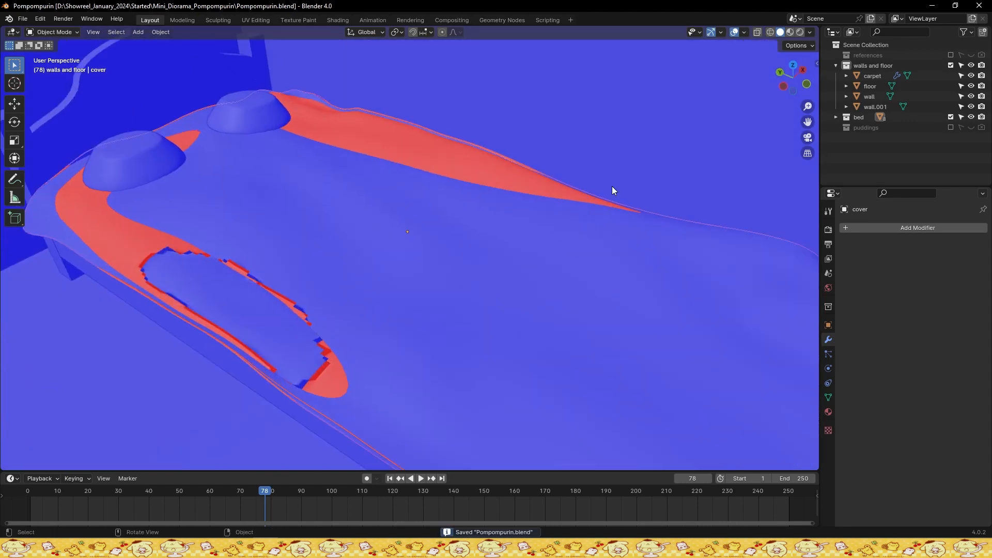
Turn off the Face Orientation overlay, undo the last normal changes on the cover and save the file
{"action": "left_click", "coordinate": [744, 32]}
{"action": "left_click", "coordinate": [748, 208]}
{"action": "mouse_move", "coordinate": [465, 232]}
{"action": "middle_mouse_down"}
{"action": "mouse_move", "coordinate": [357, 243]}
{"action": "mouse_move", "coordinate": [411, 258]}
{"action": "mouse_move", "coordinate": [397, 260]}
{"action": "middle_mouse_up"}
{"action": "key", "text": "Tab"}
{"action": "key", "text": "ctrl+z"}
{"action": "key", "text": "ctrl+z"}
{"action": "key", "text": "Tab"}
{"action": "scroll", "coordinate": [403, 253], "scroll_direction": "down", "scroll_amount": 4}
{"action": "key", "text": "ctrl+s"}
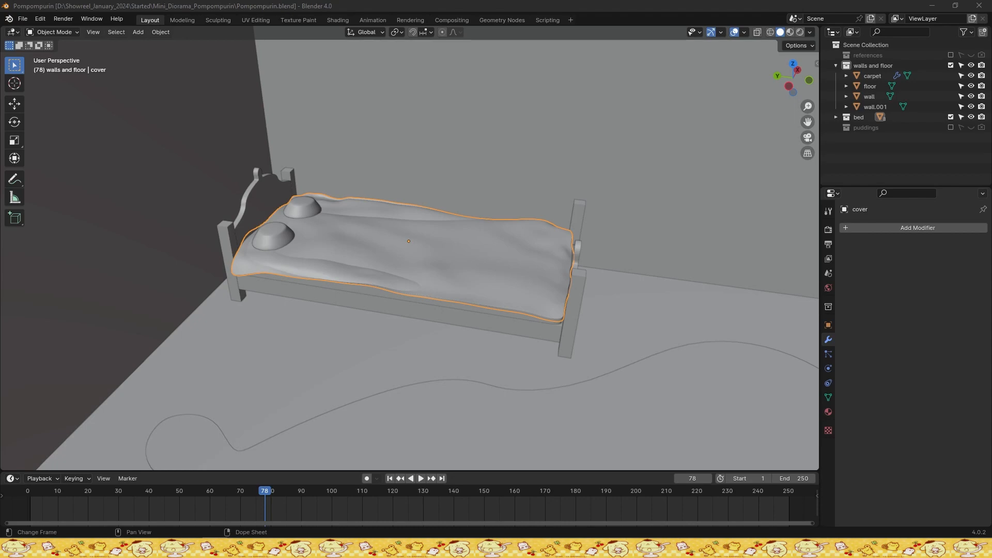
Exclude the walls and floor and bed collections from the view layer and save the file
{"action": "left_click", "coordinate": [466, 433]}
{"action": "scroll", "coordinate": [466, 433], "scroll_direction": "down", "scroll_amount": 7}
{"action": "key", "text": "ctrl+s"}
{"action": "middle_click_drag", "start_coordinate": [568, 429], "coordinate": [557, 394]}
{"action": "scroll", "coordinate": [548, 421], "scroll_direction": "down", "scroll_amount": 1}
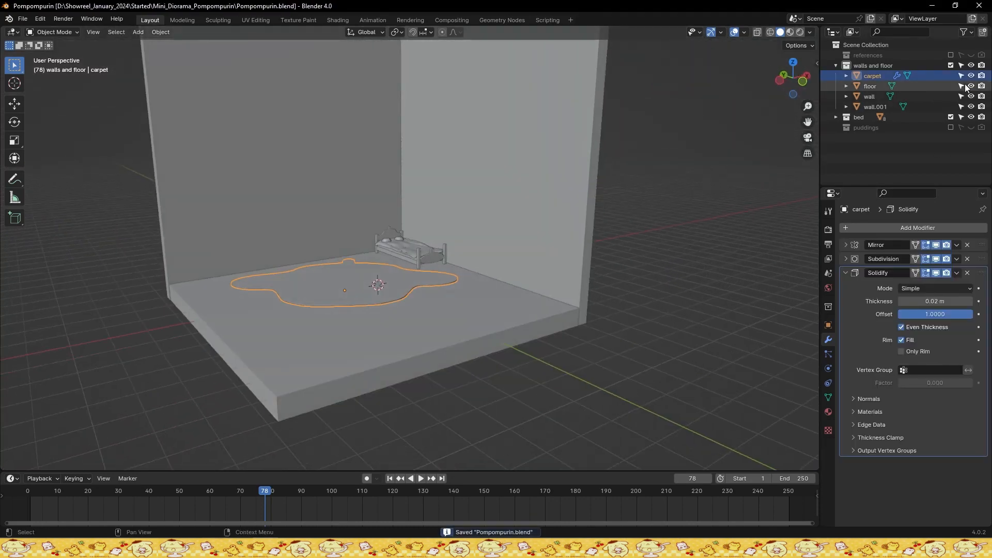
{"action": "left_click", "coordinate": [951, 65]}
{"action": "left_click", "coordinate": [951, 75]}
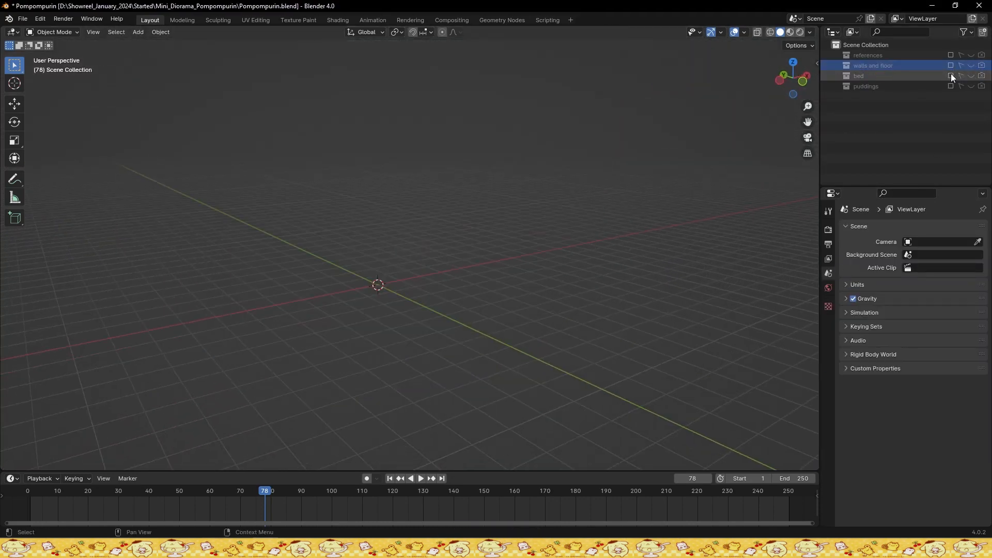
{"action": "key", "text": "ctrl+s"}
Include the references collection, frame the cat with pompompurin image in front view and save the file
{"action": "left_click", "coordinate": [899, 56]}
{"action": "left_click", "coordinate": [394, 281]}
{"action": "key", "text": "KP_Decimal"}
{"action": "key", "text": "KP_1"}
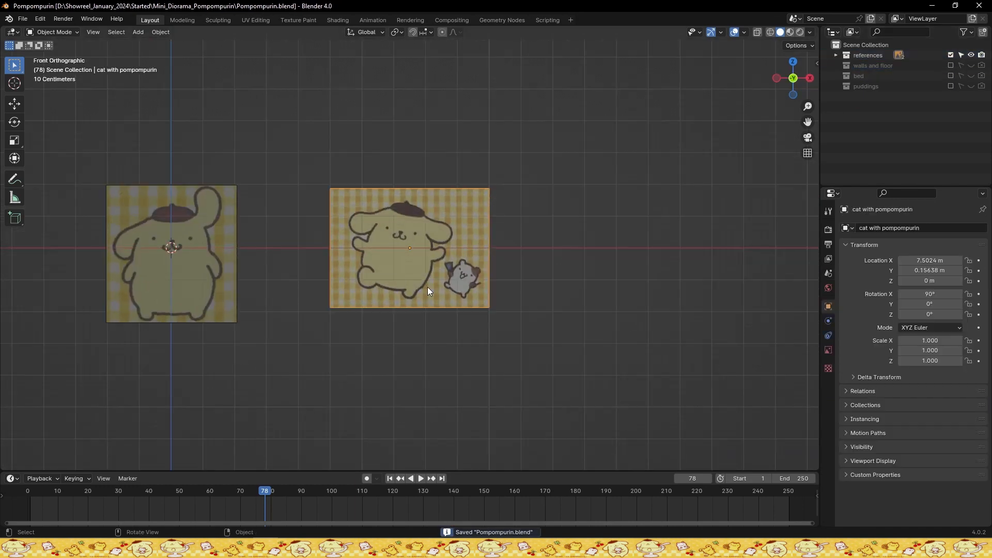
{"action": "middle_click_drag", "start_coordinate": [470, 315], "coordinate": [452, 311], "text": "shift"}
{"action": "left_click", "coordinate": [453, 313]}
{"action": "key", "text": "ctrl+s"}
Add a 2 m plane at the world origin and rotate it 90° around X to face the front view
{"action": "key", "text": "shift+a"}
{"action": "mouse_move", "coordinate": [457, 321]}
{"action": "left_click", "coordinate": [512, 105]}
{"action": "scroll", "coordinate": [265, 309], "scroll_direction": "up", "scroll_amount": 2}
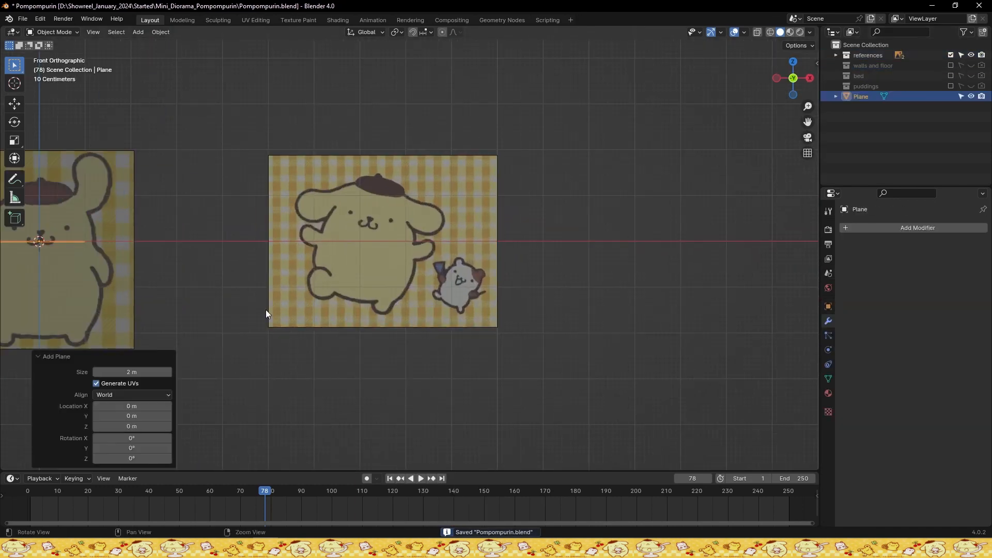
{"action": "key", "text": "r"}
{"action": "middle_click_drag", "start_coordinate": [265, 310], "coordinate": [554, 294], "text": "shift"}
{"action": "key", "text": "x"}
{"action": "key", "text": "9"}
{"action": "key", "text": "0"}
{"action": "key", "text": "Return"}
{"action": "scroll", "coordinate": [373, 284], "scroll_direction": "up", "scroll_amount": 1}
Move the Pompompurin reference image along negative X, clear of the plane
{"action": "left_click", "coordinate": [399, 306]}
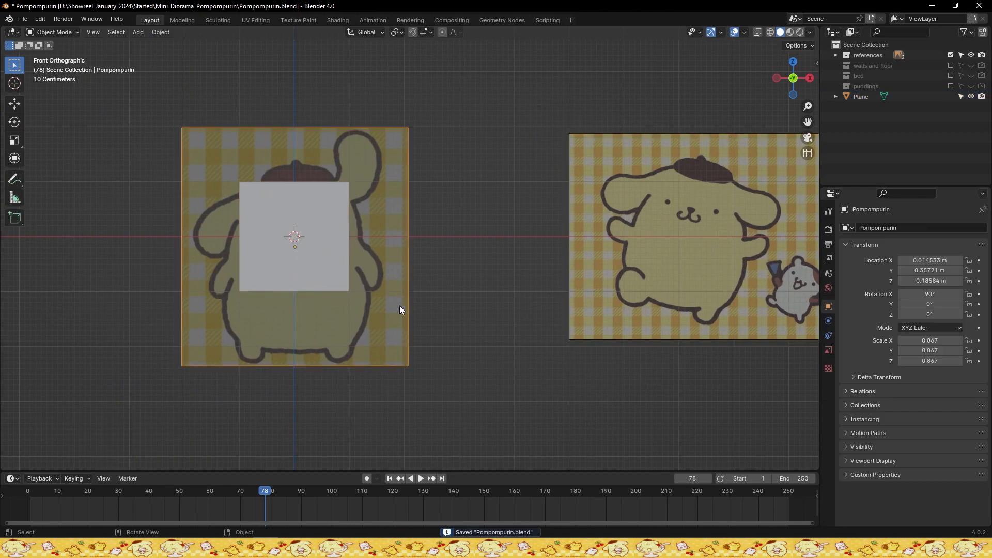
{"action": "key", "text": "g"}
{"action": "key", "text": "x"}
{"action": "left_click", "coordinate": [156, 302]}
Move the cat with pompompurin reference image about -8.77 m along X so the cat sits behind the plane
{"action": "left_click", "coordinate": [695, 303]}
{"action": "key", "text": "g"}
{"action": "key", "text": "x"}
{"action": "left_click", "coordinate": [212, 295]}
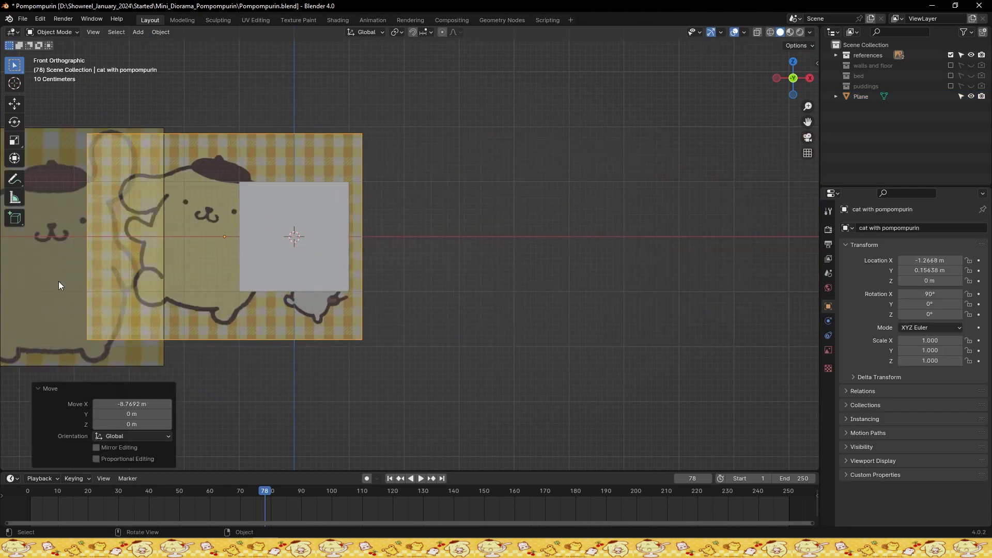
Move the Pompompurin reference image along the X axis so it no longer overlaps the cat with pompompurin image
{"action": "left_click", "coordinate": [58, 282]}
{"action": "key", "text": "g"}
{"action": "key", "text": "x"}
{"action": "left_click", "coordinate": [217, 288]}
Raise the cat with pompompurin reference image about 1.07 m along Z and save the file
{"action": "left_click", "coordinate": [220, 288]}
{"action": "scroll", "coordinate": [245, 285], "scroll_direction": "up", "scroll_amount": 1}
{"action": "middle_click_drag", "start_coordinate": [275, 286], "coordinate": [352, 281], "text": "shift"}
{"action": "key", "text": "z"}
{"action": "left_click", "coordinate": [359, 236]}
{"action": "key", "text": "ctrl+s"}
Display the viewport in wireframe shading so the reference cat shows through the plane
{"action": "scroll", "coordinate": [372, 281], "scroll_direction": "up", "scroll_amount": 1}
{"action": "left_click", "coordinate": [318, 279]}
{"action": "left_click", "coordinate": [770, 32]}
Rotate the cat with pompompurin image to about -22.4° around Y and move it about -0.76 m along Z
{"action": "left_click", "coordinate": [412, 154]}
{"action": "scroll", "coordinate": [412, 156], "scroll_direction": "up", "scroll_amount": 2}
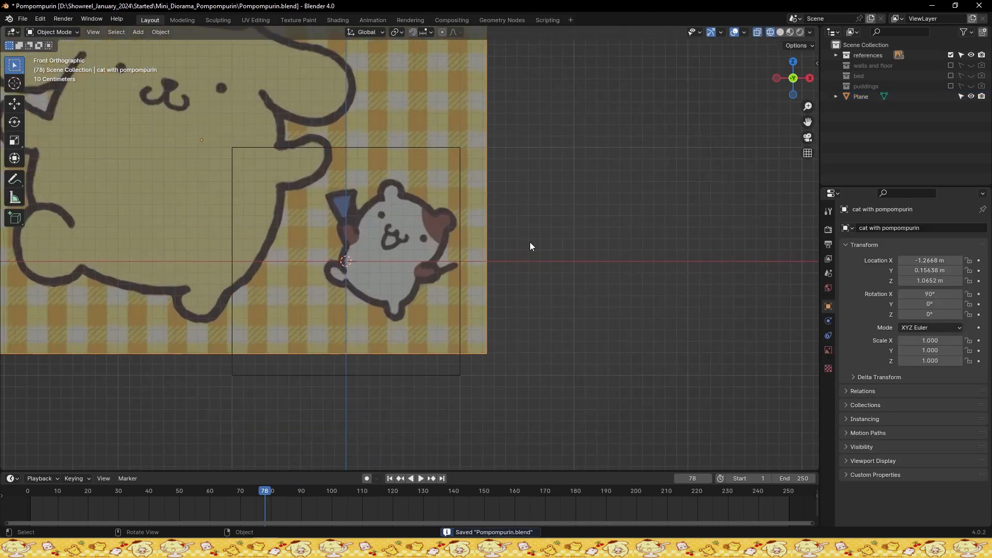
{"action": "key", "text": "r"}
{"action": "left_click", "coordinate": [507, 176]}
{"action": "key", "text": "g"}
{"action": "key", "text": "z"}
{"action": "left_click", "coordinate": [502, 316]}
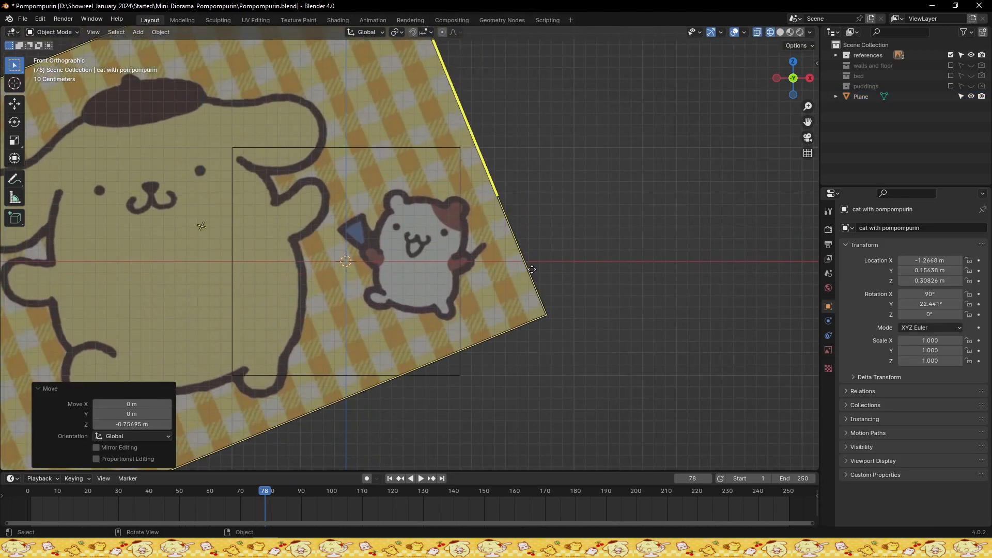
Move the cat with pompompurin image about -0.62 m along X towards the world origin and save the file
{"action": "key", "text": "g"}
{"action": "key", "text": "x"}
{"action": "left_click", "coordinate": [444, 265]}
{"action": "key", "text": "ctrl+s"}
Rotate the cat reference image upright to about -31° around Y, move it about -0.32 m along Z and save the file
{"action": "scroll", "coordinate": [446, 266], "scroll_direction": "up", "scroll_amount": 1}
{"action": "key", "text": "r"}
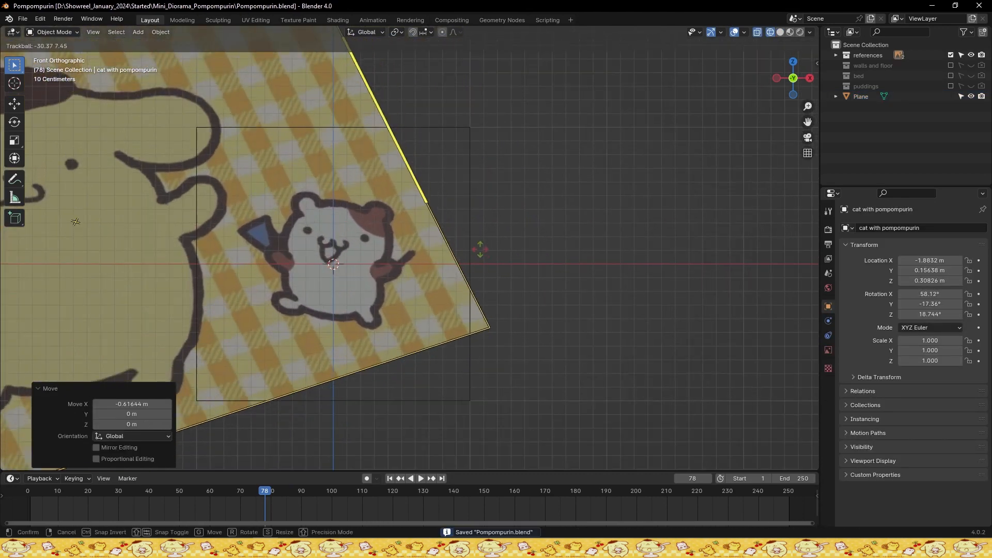
{"action": "left_click", "coordinate": [500, 194]}
{"action": "key", "text": "g"}
{"action": "key", "text": "z"}
{"action": "left_click", "coordinate": [494, 238]}
{"action": "key", "text": "ctrl+s"}
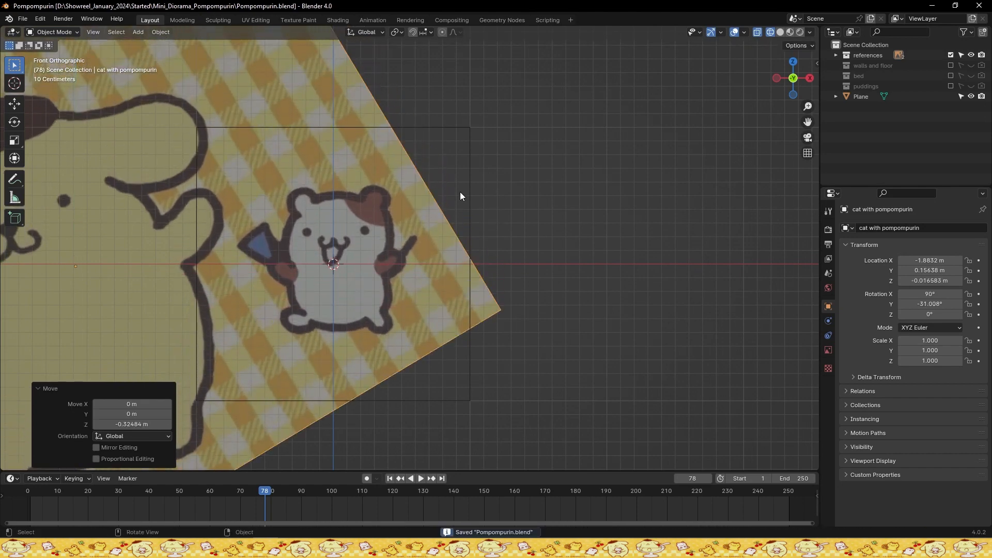
Delete the plane's two vertices on the negative X side in Edit Mode and save the file
{"action": "left_click", "coordinate": [434, 129]}
{"action": "key", "text": "Tab"}
{"action": "left_click", "coordinate": [168, 124]}
{"action": "key", "text": "q"}
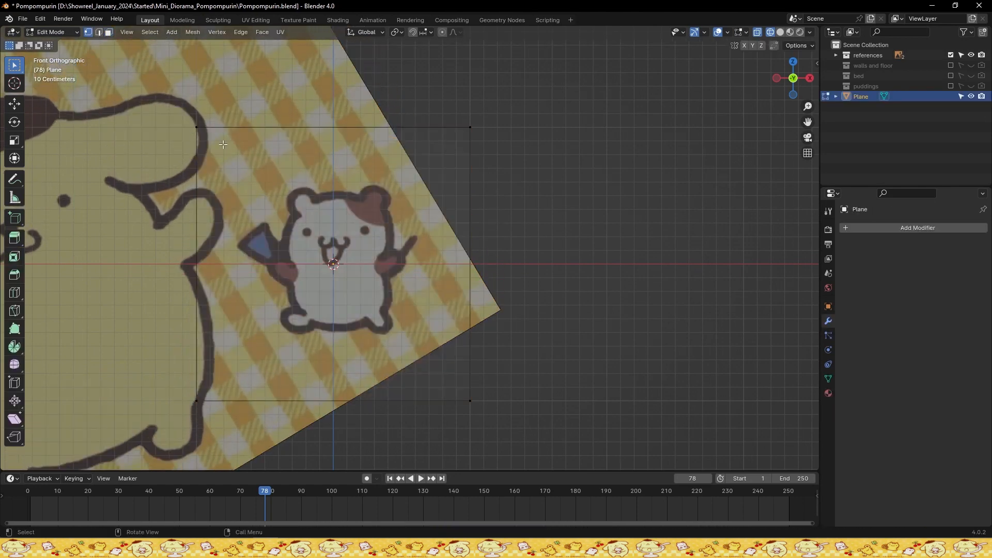
{"action": "left_click_drag", "start_coordinate": [176, 111], "coordinate": [249, 423]}
{"action": "key", "text": "x"}
{"action": "left_click", "coordinate": [243, 401]}
{"action": "key", "text": "ctrl+s"}
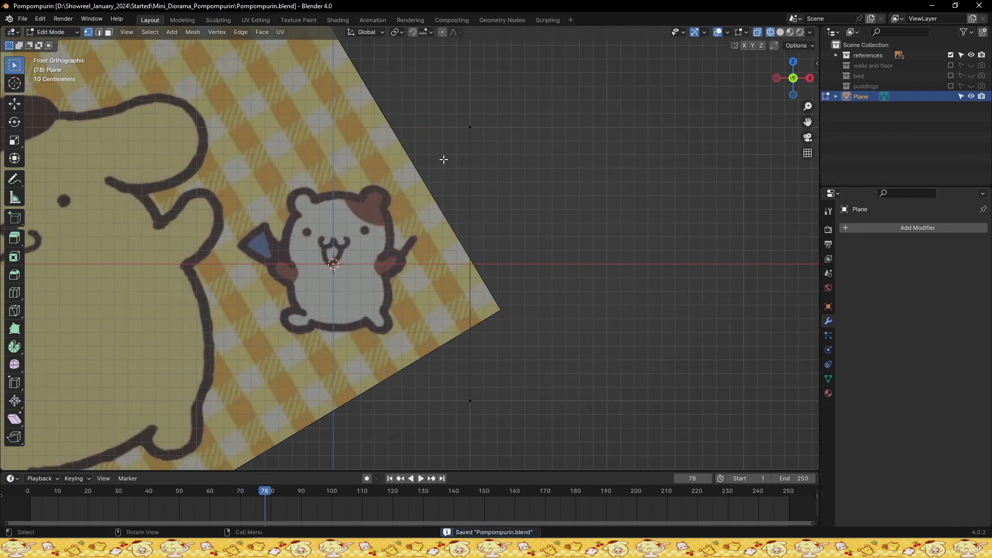
Select the upper vertex of the plane's remaining edge and add a Mirror modifier on the X axis
{"action": "left_click", "coordinate": [467, 129]}
{"action": "scroll", "coordinate": [466, 129], "scroll_direction": "up", "scroll_amount": 2}
{"action": "middle_click_drag", "start_coordinate": [467, 133], "coordinate": [489, 124], "text": "shift"}
{"action": "left_click", "coordinate": [879, 231]}
{"action": "left_click", "coordinate": [874, 232]}
{"action": "left_click", "coordinate": [825, 269]}
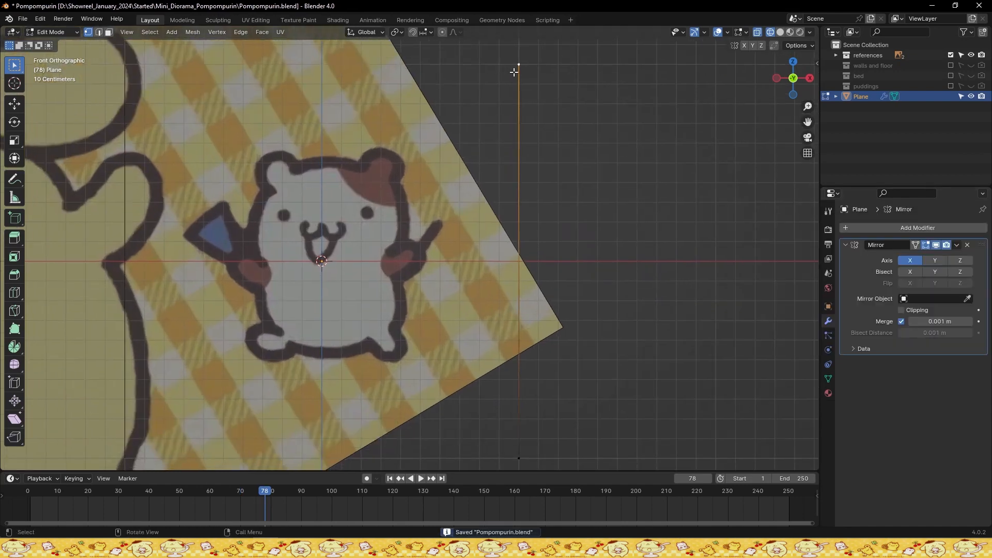
Move the upper vertex about -0.69 m along X and turn on mirror Clipping with a merge distance of 0 m
{"action": "key", "text": "g"}
{"action": "key", "text": "x"}
{"action": "left_click", "coordinate": [448, 115]}
{"action": "left_click_drag", "start_coordinate": [923, 321], "coordinate": [913, 312]}
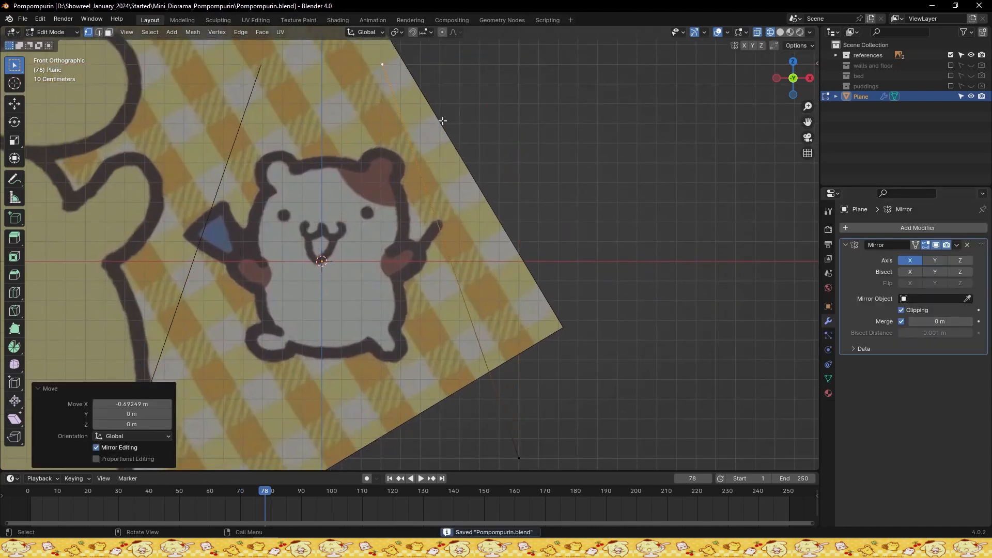
Lower the upper vertex about 0.48 m along Z onto the cat's ear
{"action": "key", "text": "g"}
{"action": "key", "text": "y"}
{"action": "left_click", "coordinate": [428, 211]}
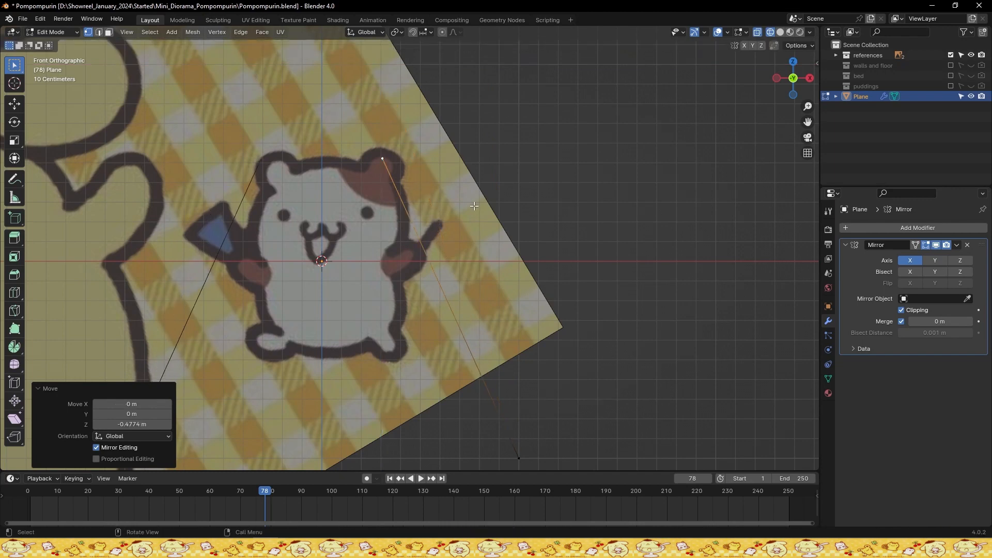
Move the selected top vertex along X onto the mirror's centre line
{"action": "key", "text": "g"}
{"action": "key", "text": "x"}
{"action": "left_click", "coordinate": [406, 206]}
Move the lower outer vertex up along Z to the head's top edge, and inward along X beside the centre vertex
{"action": "left_click", "coordinate": [527, 465]}
{"action": "key", "text": "g"}
{"action": "key", "text": "z"}
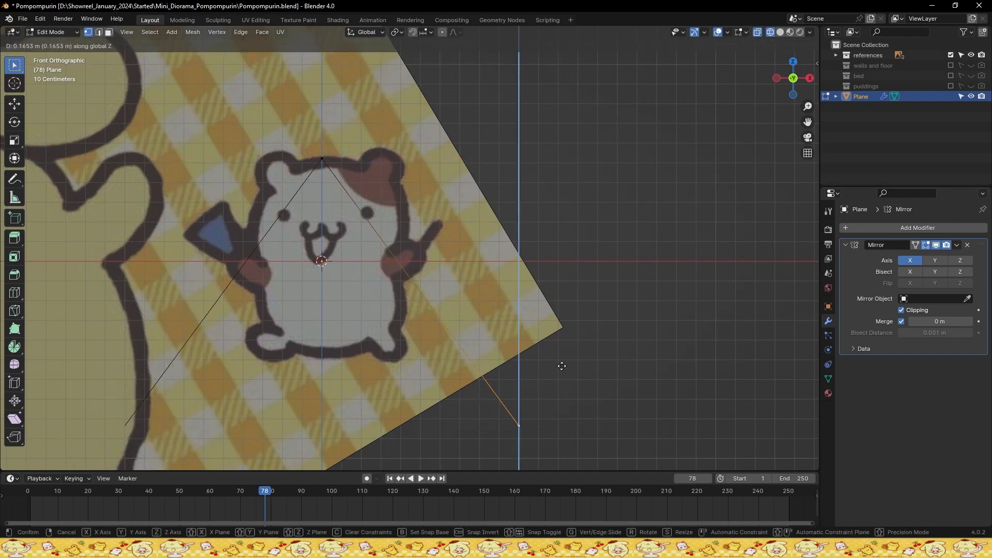
{"action": "left_click", "coordinate": [576, 180]}
{"action": "key", "text": "g"}
{"action": "key", "text": "x"}
{"action": "left_click", "coordinate": [418, 168]}
Fine-tune the outer vertex along X and Z to sit on the cat's top head outline, and save the file
{"action": "scroll", "coordinate": [417, 168], "scroll_direction": "up", "scroll_amount": 4}
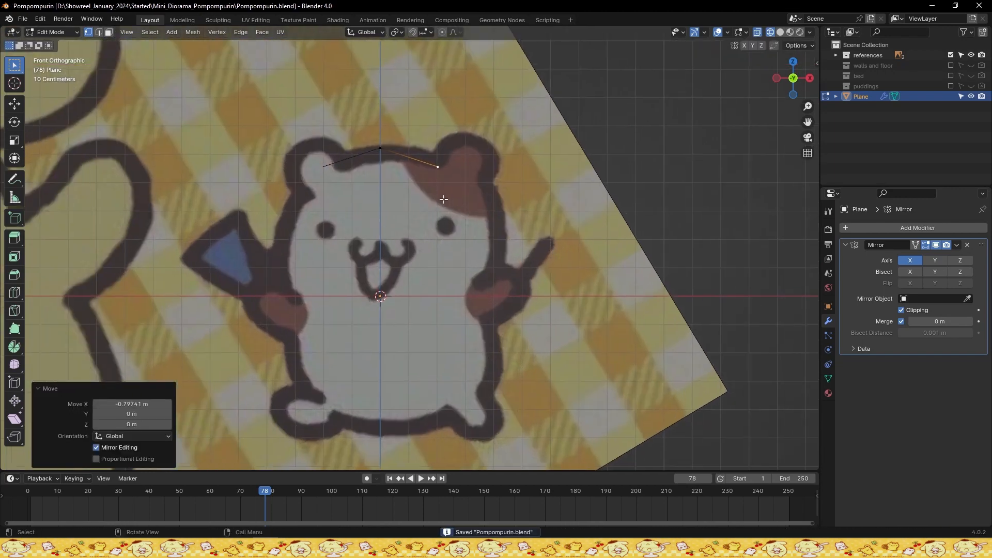
{"action": "key", "text": "g"}
{"action": "key", "text": "x"}
{"action": "left_click", "coordinate": [454, 176]}
{"action": "key", "text": "g"}
{"action": "key", "text": "z"}
{"action": "left_click", "coordinate": [454, 159]}
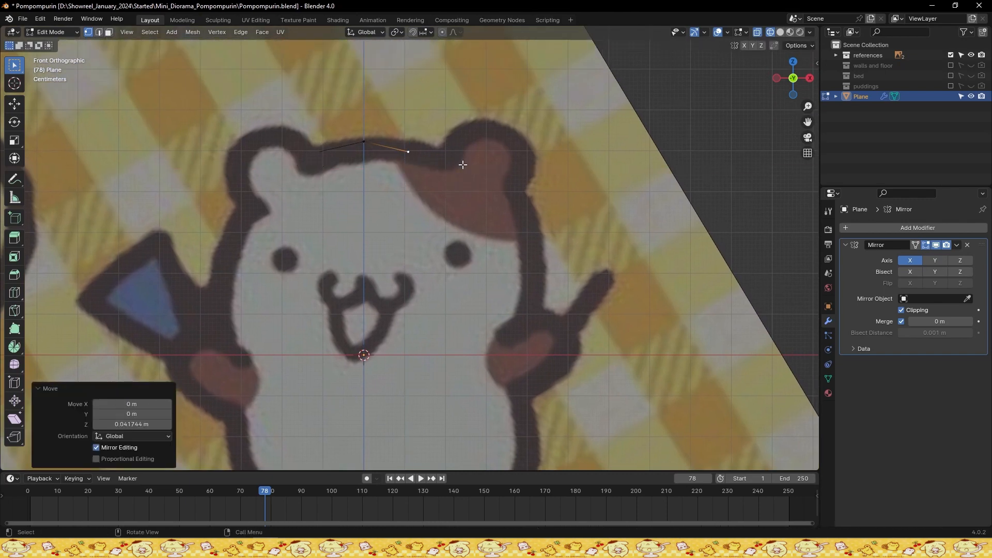
{"action": "key", "text": "ctrl+s"}
Extrude a chain of vertices from the head's top edge around the brown ear to its outer base
{"action": "key", "text": "e"}
{"action": "left_click", "coordinate": [475, 172]}
{"action": "key", "text": "e"}
{"action": "left_click", "coordinate": [494, 148]}
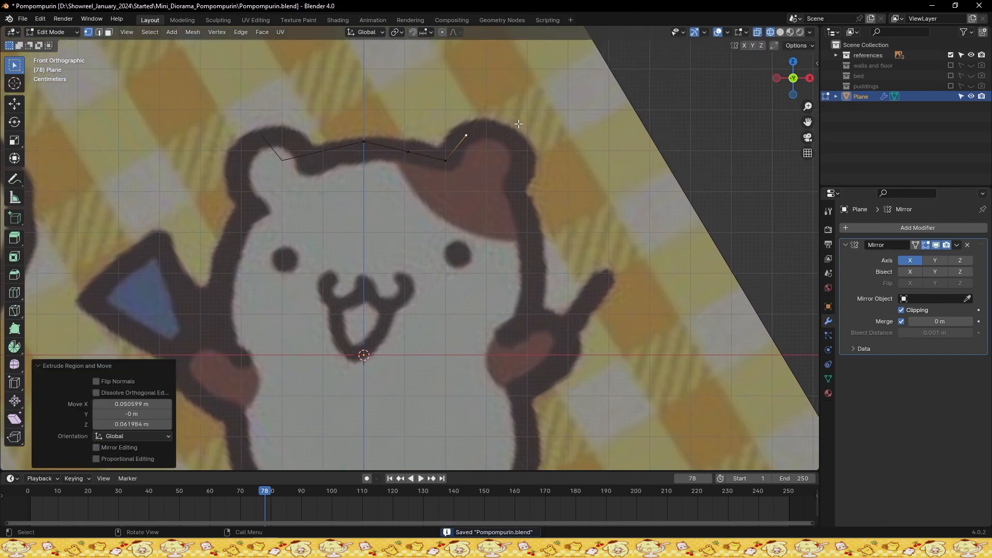
{"action": "key", "text": "e"}
{"action": "left_click", "coordinate": [529, 140]}
{"action": "key", "text": "e"}
{"action": "left_click", "coordinate": [566, 143]}
{"action": "key", "text": "e"}
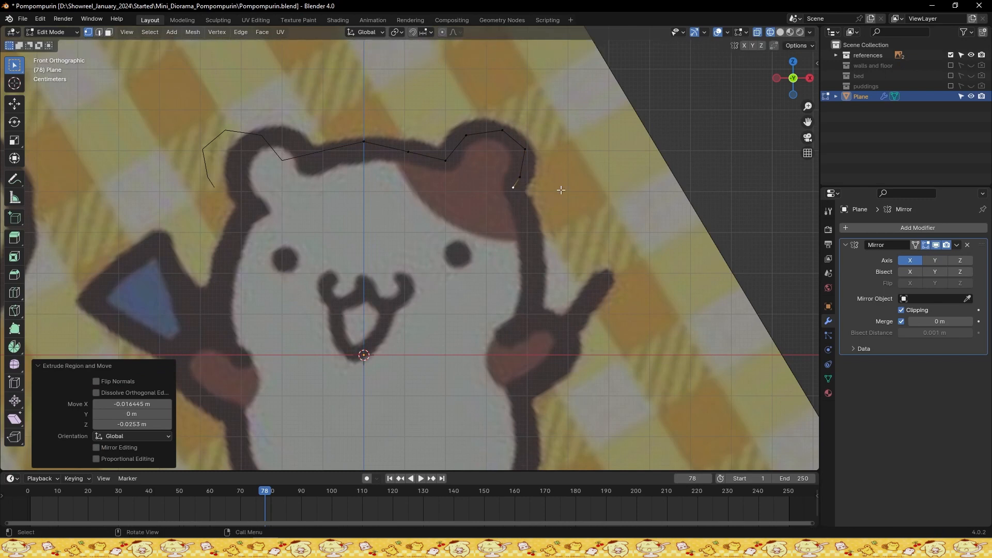
Extrude the outline vertices down the side of the face from the ear base to the cheek
{"action": "key", "text": "e"}
{"action": "left_click", "coordinate": [575, 228]}
{"action": "key", "text": "e"}
{"action": "left_click", "coordinate": [579, 271]}
{"action": "key", "text": "e"}
{"action": "left_click", "coordinate": [578, 305]}
{"action": "key", "text": "e"}
{"action": "left_click", "coordinate": [529, 358]}
Extrude the outline vertices from the cheek along the chin to the mirror's centre line
{"action": "key", "text": "e"}
{"action": "left_click", "coordinate": [484, 358]}
{"action": "key", "text": "e"}
{"action": "left_click", "coordinate": [442, 362]}
{"action": "key", "text": "e"}
{"action": "left_click", "coordinate": [386, 365]}
Adjust the chin vertices along Z to form a smooth downward curve, and save the file
{"action": "left_click", "coordinate": [426, 358]}
{"action": "key", "text": "g"}
{"action": "key", "text": "z"}
{"action": "left_click", "coordinate": [433, 365]}
{"action": "left_click", "coordinate": [385, 361]}
{"action": "key", "text": "g"}
{"action": "key", "text": "z"}
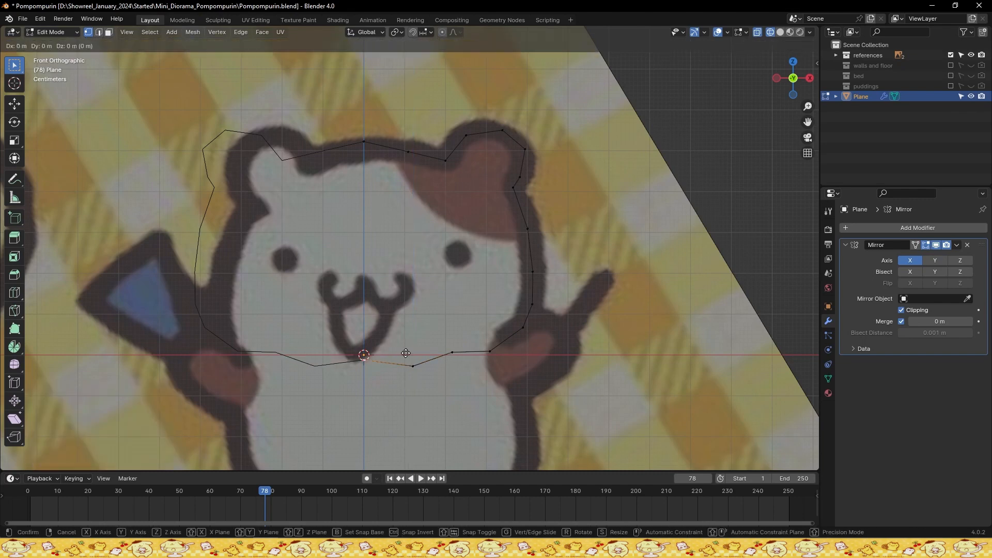
{"action": "left_click", "coordinate": [411, 363]}
{"action": "left_click", "coordinate": [460, 358]}
{"action": "key", "text": "g"}
{"action": "key", "text": "z"}
{"action": "left_click", "coordinate": [478, 362]}
{"action": "left_click", "coordinate": [490, 351]}
{"action": "key", "text": "ctrl+s"}
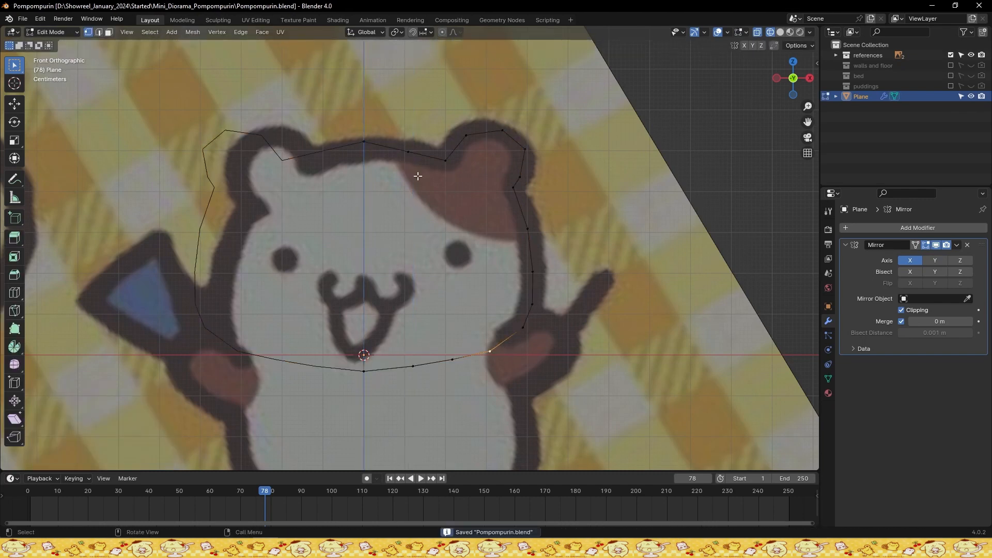
Raise the outline vertex beside the top centre vertex slightly along Z
{"action": "key", "text": "g"}
{"action": "key", "text": "z"}
{"action": "left_click", "coordinate": [443, 185]}
Fill the two faces nearest the centre line between the head's top and chin vertices, saving the file along the way
{"action": "left_click", "coordinate": [414, 365]}
{"action": "left_click", "coordinate": [365, 370], "text": "shift"}
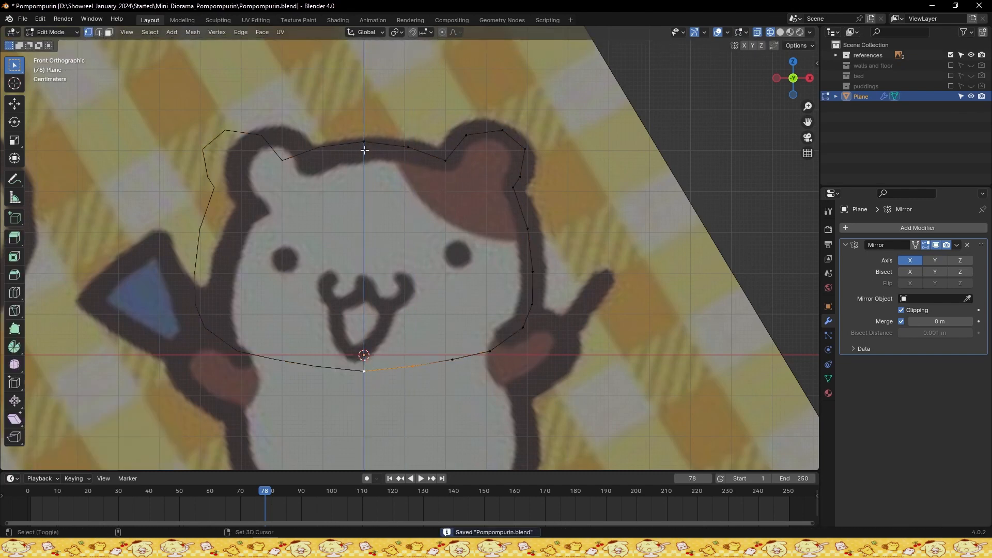
{"action": "left_click", "coordinate": [364, 142], "text": "shift"}
{"action": "left_click", "coordinate": [408, 148], "text": "shift"}
{"action": "key", "text": "f"}
{"action": "key", "text": "ctrl+s"}
{"action": "left_click", "coordinate": [409, 149]}
{"action": "key", "text": "f"}
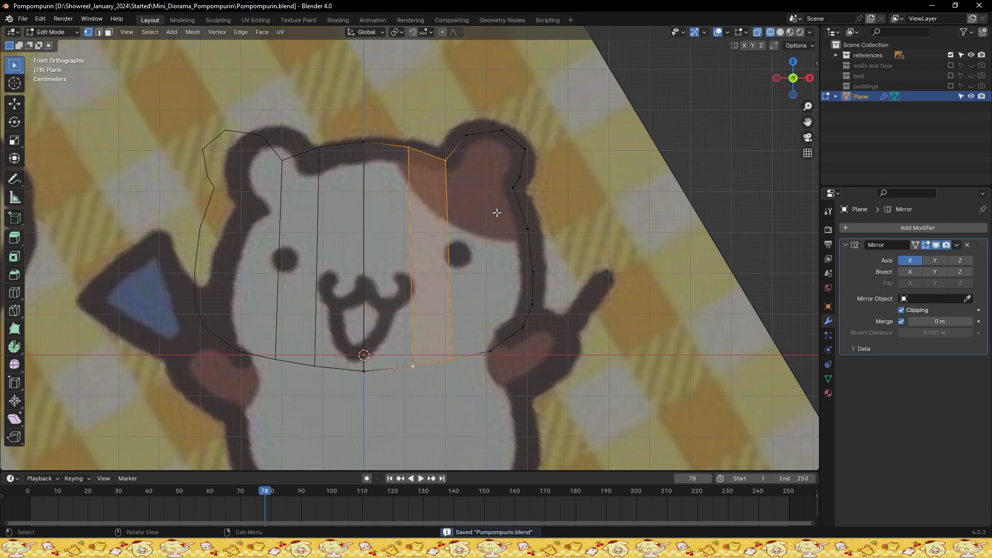
Fill the next two faces outward, connecting the ear's top vertices to the lower cheek vertices
{"action": "left_click", "coordinate": [489, 351]}
{"action": "left_click", "coordinate": [464, 137], "text": "shift"}
{"action": "key", "text": "f"}
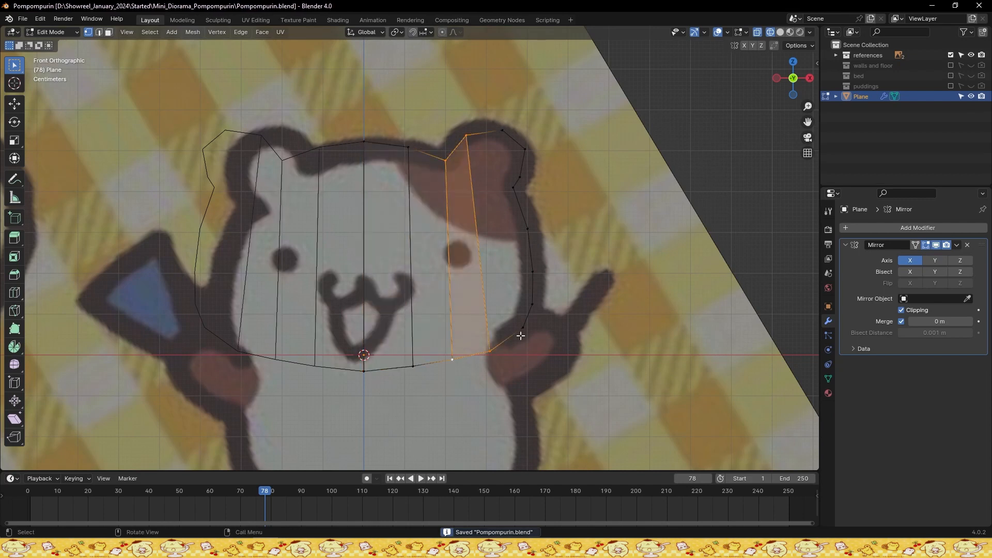
{"action": "left_click", "coordinate": [522, 327]}
{"action": "left_click", "coordinate": [502, 131], "text": "shift"}
{"action": "key", "text": "f"}
Shift the vertex at the ear's outer base slightly down along Z and outward along X
{"action": "left_click", "coordinate": [513, 187]}
{"action": "scroll", "coordinate": [549, 197], "scroll_direction": "up", "scroll_amount": 1}
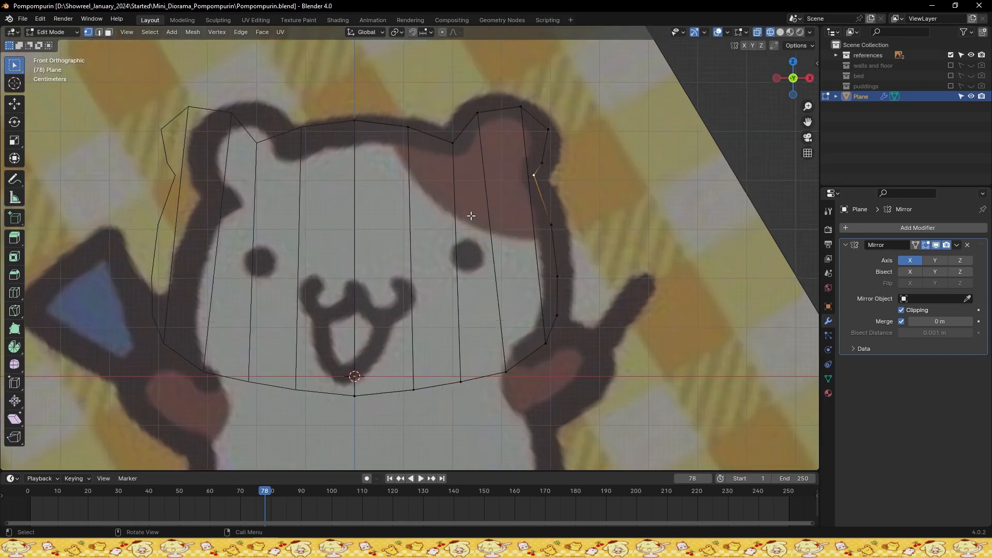
{"action": "middle_click_drag", "start_coordinate": [533, 173], "coordinate": [511, 180], "text": "shift"}
{"action": "key", "text": "k"}
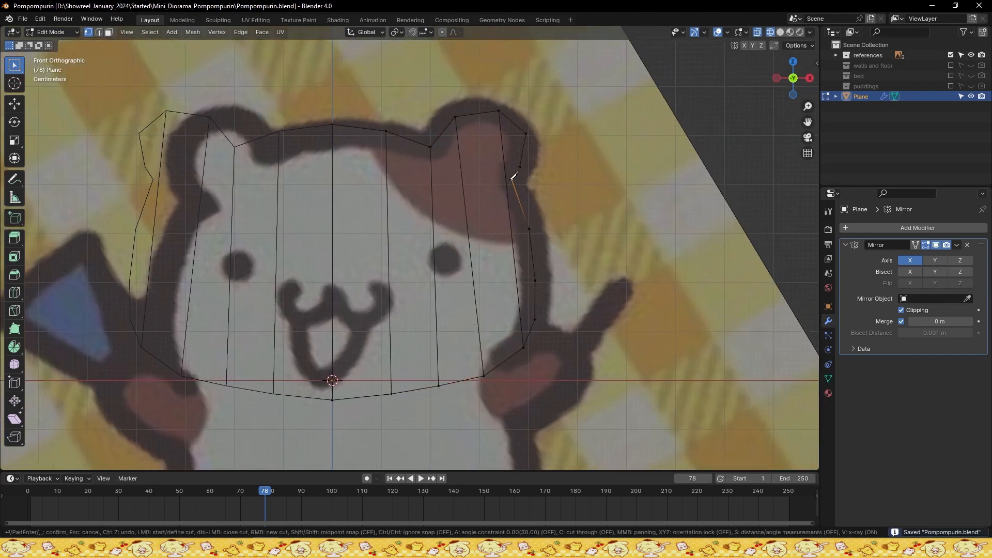
{"action": "key", "text": "Escape"}
{"action": "key", "text": "g"}
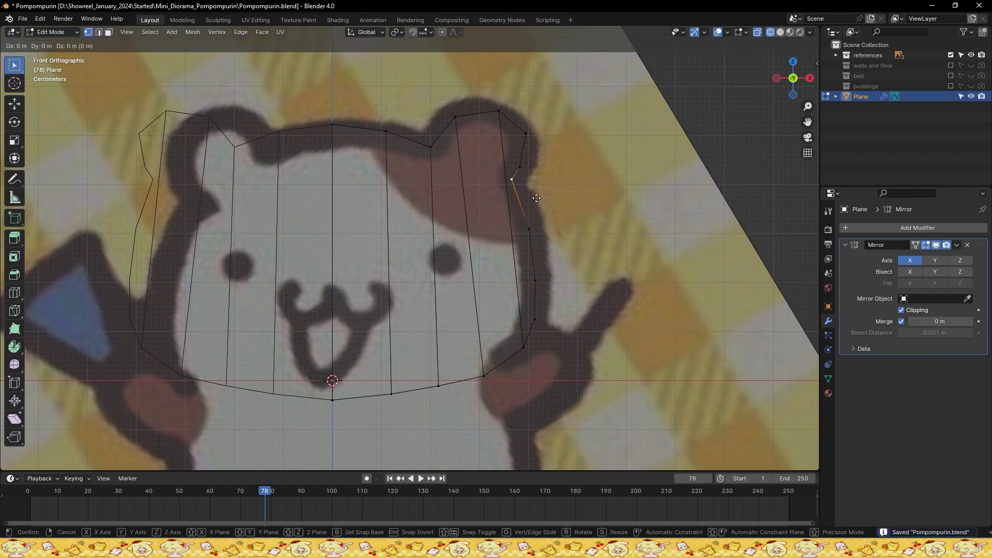
{"action": "key", "text": "z"}
{"action": "left_click", "coordinate": [539, 206]}
{"action": "key", "text": "g"}
{"action": "key", "text": "x"}
{"action": "left_click", "coordinate": [543, 207]}
{"action": "key", "text": "Tab"}
{"action": "key", "text": "Tab"}
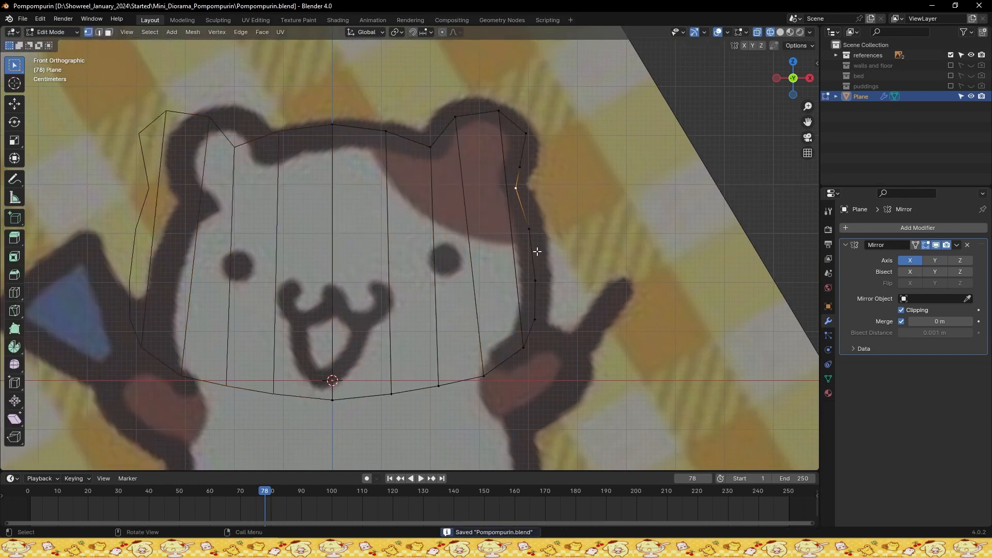
Knife-cut the face horizontally above the eyes from the side outline vertex to the centre line, and save the file
{"action": "left_click", "coordinate": [537, 183]}
{"action": "scroll", "coordinate": [551, 195], "scroll_direction": "up", "scroll_amount": 1}
{"action": "left_click", "coordinate": [551, 334]}
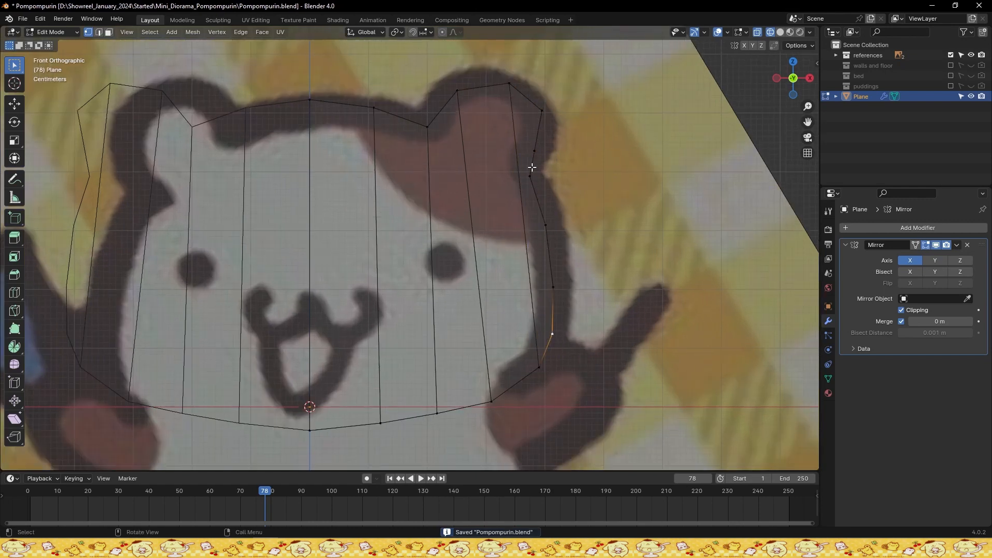
{"action": "key", "text": "k"}
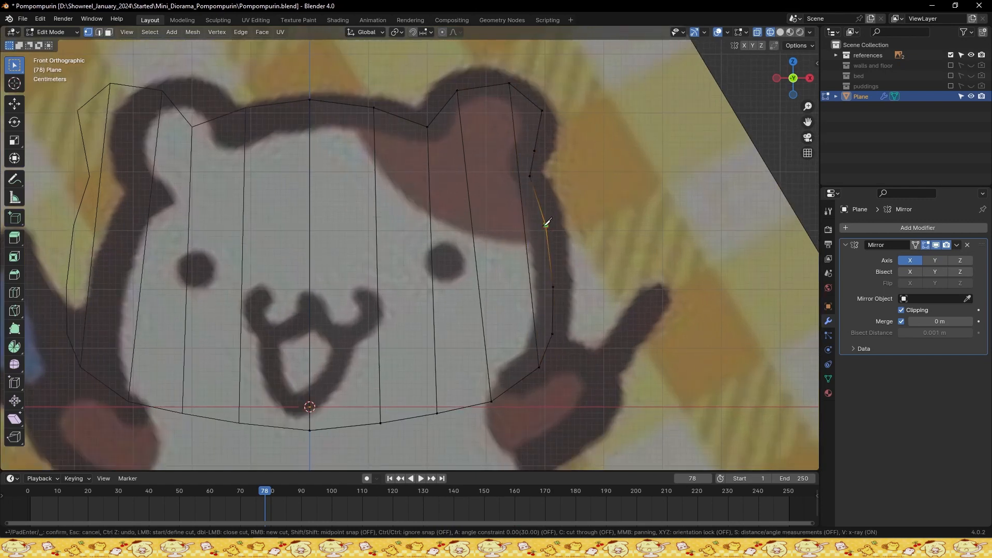
{"action": "left_click", "coordinate": [310, 234]}
{"action": "key", "text": "Return"}
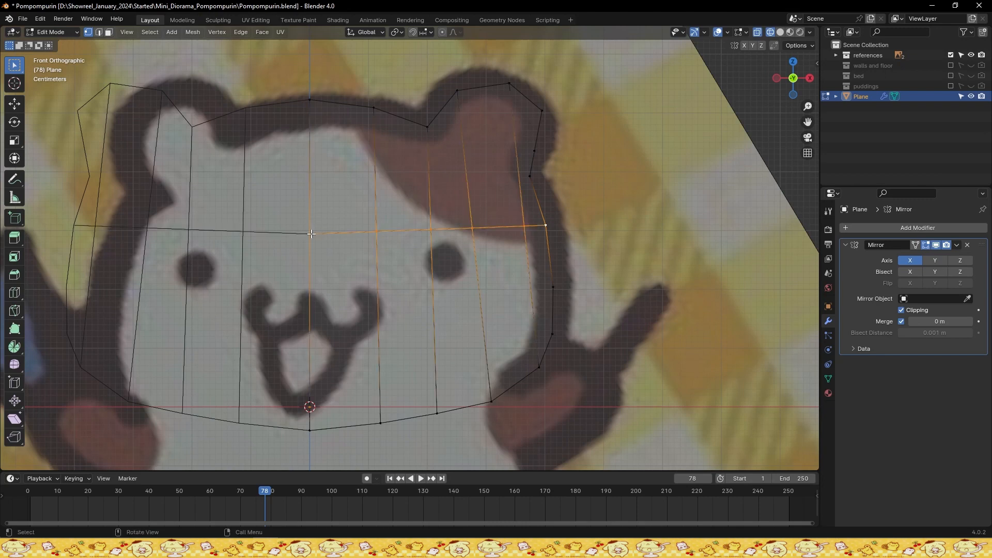
{"action": "key", "text": "ctrl+s"}
Knife-cut the face horizontally just below the eyes from the side vertex to the centre line, and save the file
{"action": "left_click", "coordinate": [535, 366]}
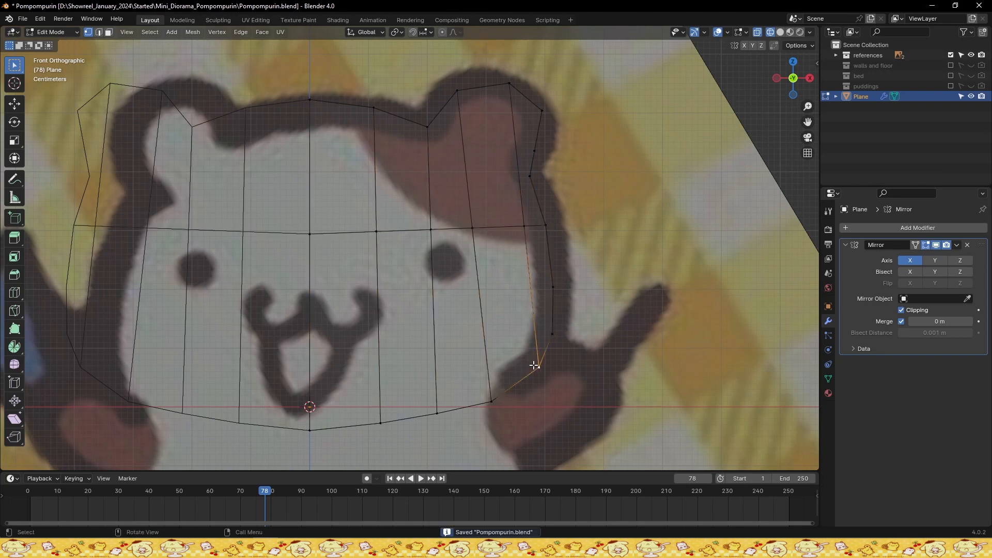
{"action": "key", "text": "k"}
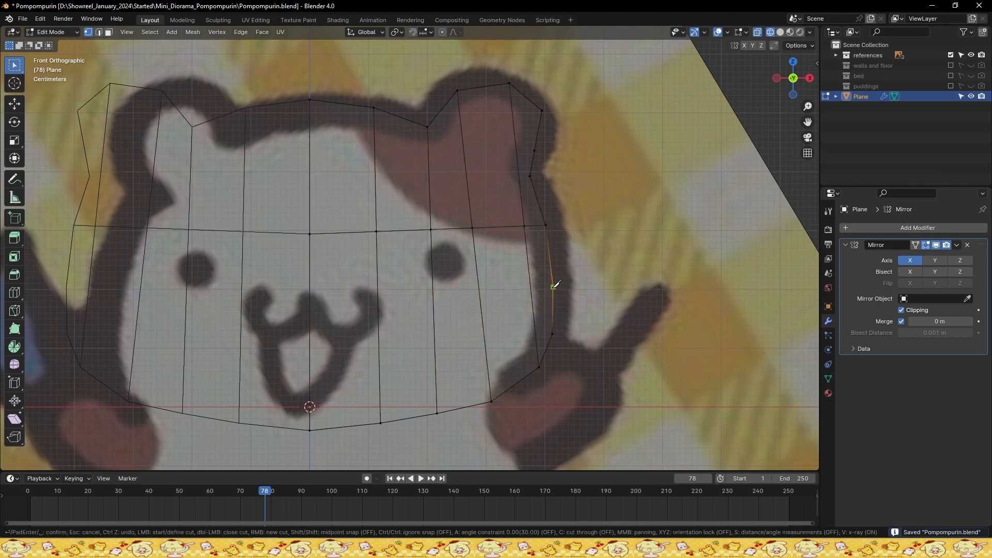
{"action": "left_click", "coordinate": [310, 292]}
{"action": "key", "text": "Return"}
{"action": "key", "text": "ctrl+s"}
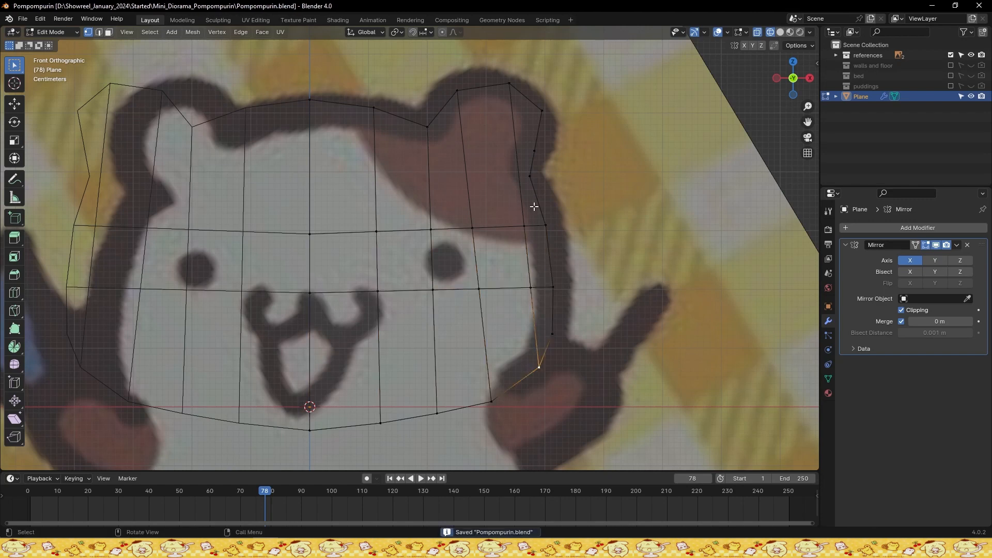
Knife-cut the mesh horizontally from the ear's outer base vertex to the centre line, and save the file
{"action": "middle_click_drag", "start_coordinate": [532, 177], "coordinate": [579, 224], "text": "shift"}
{"action": "key", "text": "k"}
{"action": "left_click", "coordinate": [577, 223]}
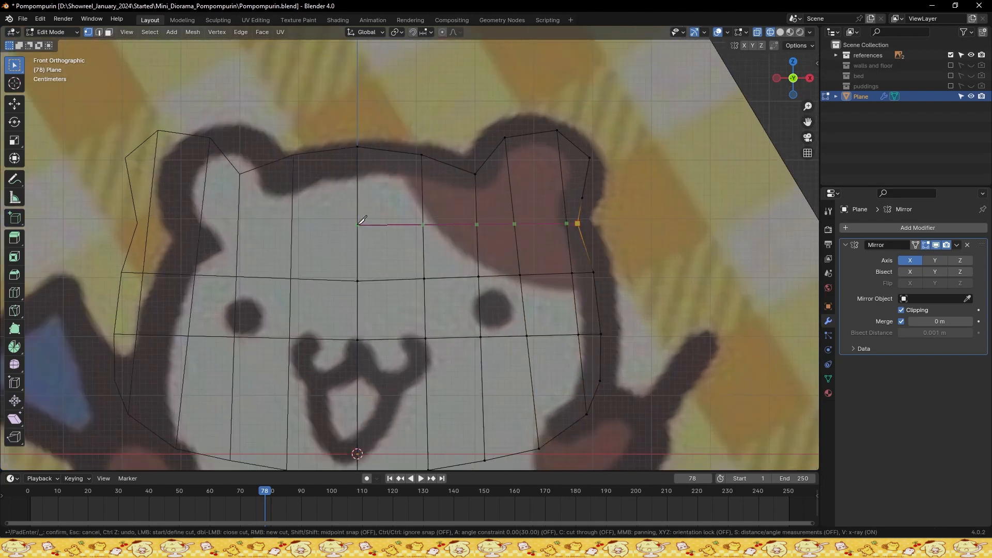
{"action": "left_click", "coordinate": [357, 224]}
{"action": "key", "text": "Return"}
{"action": "key", "text": "ctrl+s"}
Knife-cut the mesh horizontally from the ear's outer side vertex to the centre line, and save the file
{"action": "scroll", "coordinate": [501, 222], "scroll_direction": "up", "scroll_amount": 1}
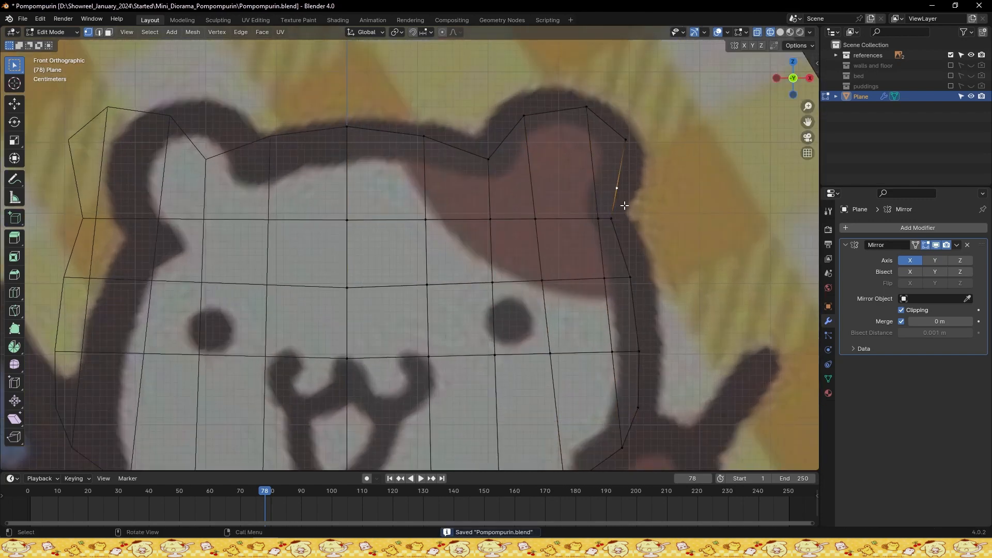
{"action": "key", "text": "k"}
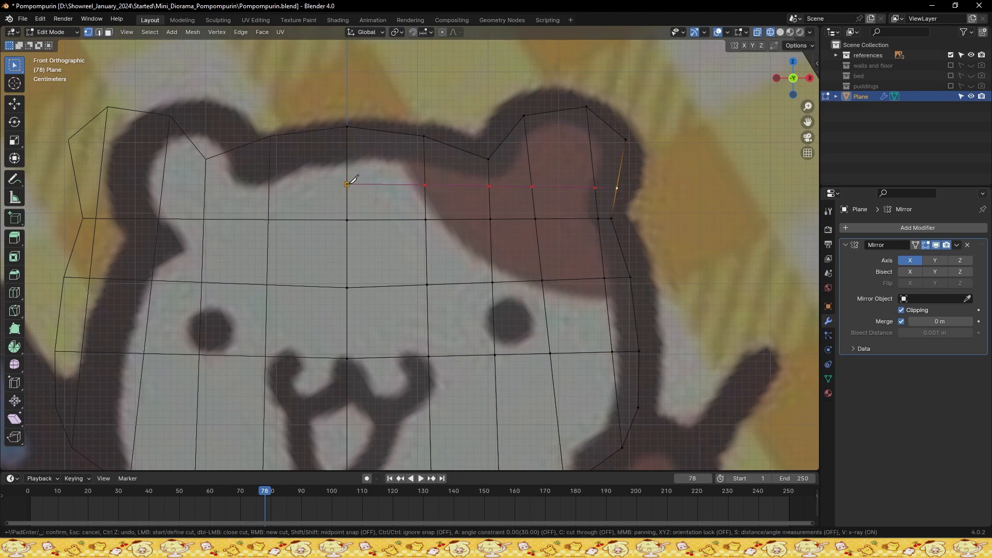
{"action": "left_click", "coordinate": [347, 184]}
{"action": "key", "text": "Return"}
{"action": "key", "text": "ctrl+s"}
Return the cat head mesh to Object Mode and save the file
{"action": "scroll", "coordinate": [424, 198], "scroll_direction": "down", "scroll_amount": 2}
{"action": "key", "text": "a"}
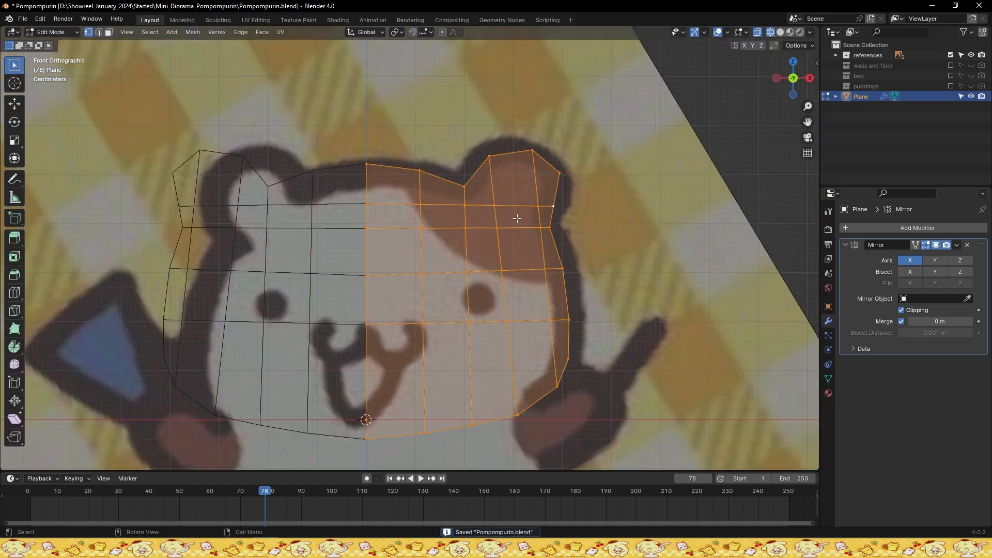
{"action": "left_click", "coordinate": [557, 332]}
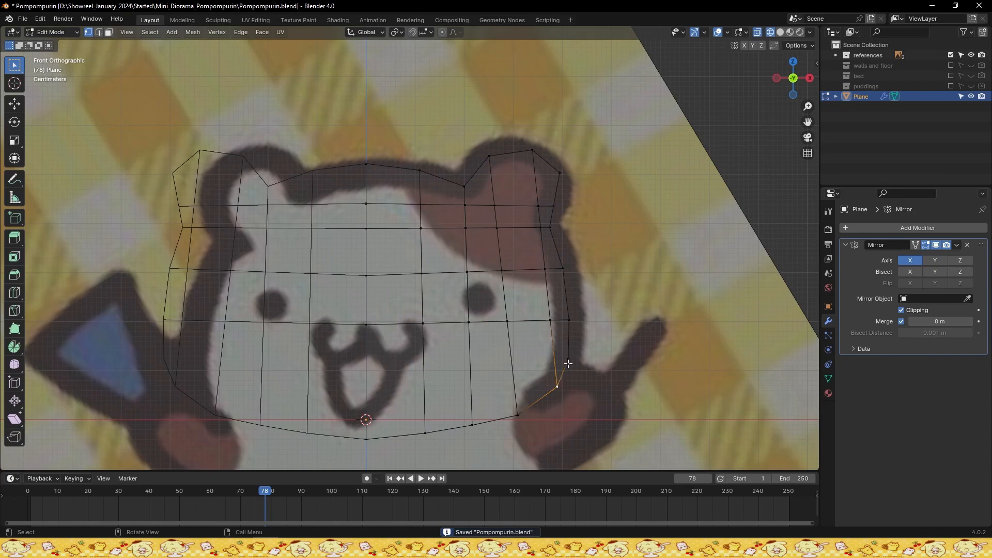
{"action": "left_click", "coordinate": [568, 324]}
{"action": "key", "text": "Tab"}
{"action": "key", "text": "ctrl+s"}
Exclude the references collection from the view and rename the Plane object as cat_carpet
{"action": "scroll", "coordinate": [544, 279], "scroll_direction": "down", "scroll_amount": 3}
{"action": "middle_click_drag", "start_coordinate": [543, 265], "coordinate": [517, 273]}
{"action": "left_click", "coordinate": [517, 273]}
{"action": "scroll", "coordinate": [518, 276], "scroll_direction": "down", "scroll_amount": 5}
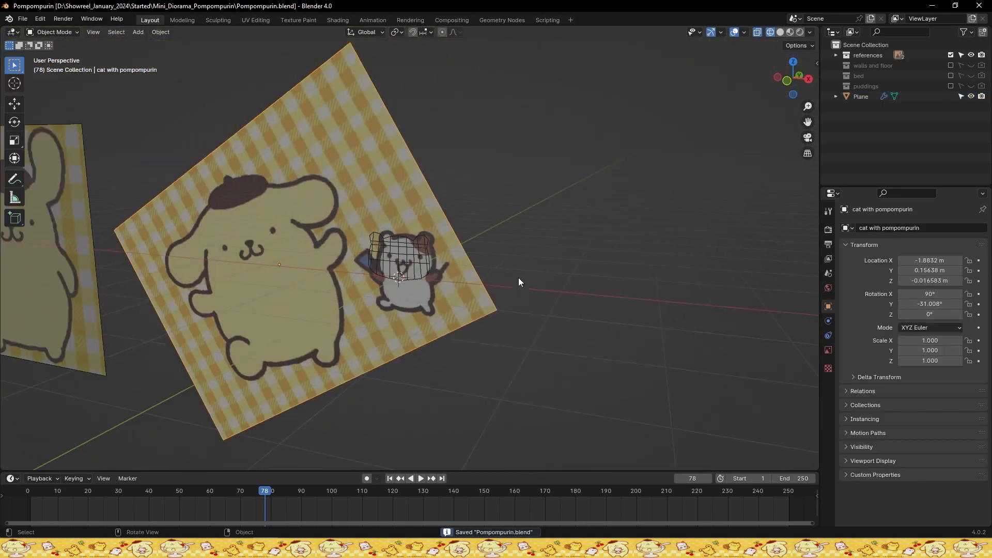
{"action": "left_click", "coordinate": [951, 56]}
{"action": "left_click", "coordinate": [853, 97]}
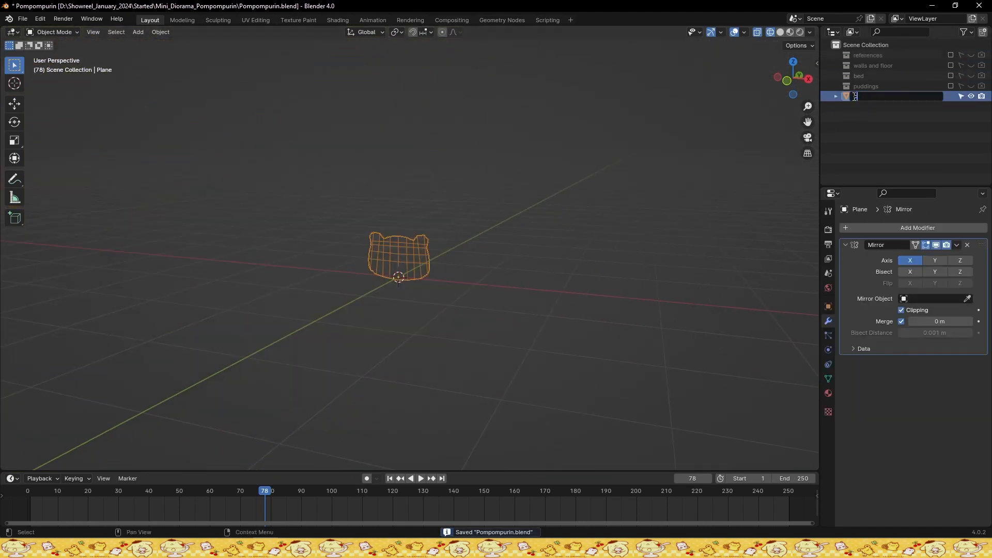
Rotate the cat_carpet object 90° about X so it lies flat
{"action": "key", "text": "r"}
{"action": "key", "text": "x"}
{"action": "key", "text": "9"}
{"action": "key", "text": "0"}
{"action": "left_click", "coordinate": [414, 250]}
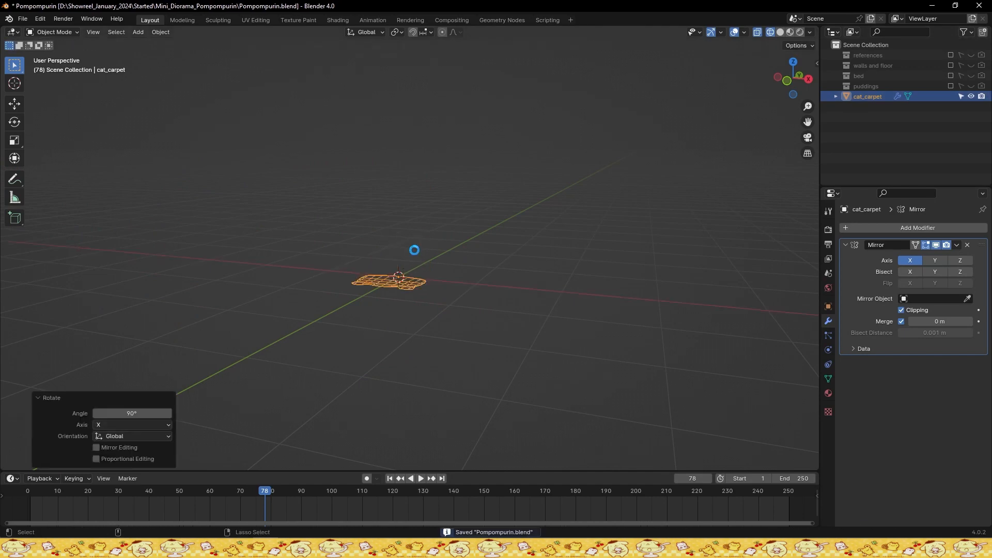
Turn the cat_carpet object around and set its Z rotation to -180°
{"action": "key", "text": "y"}
{"action": "left_click", "coordinate": [345, 282]}
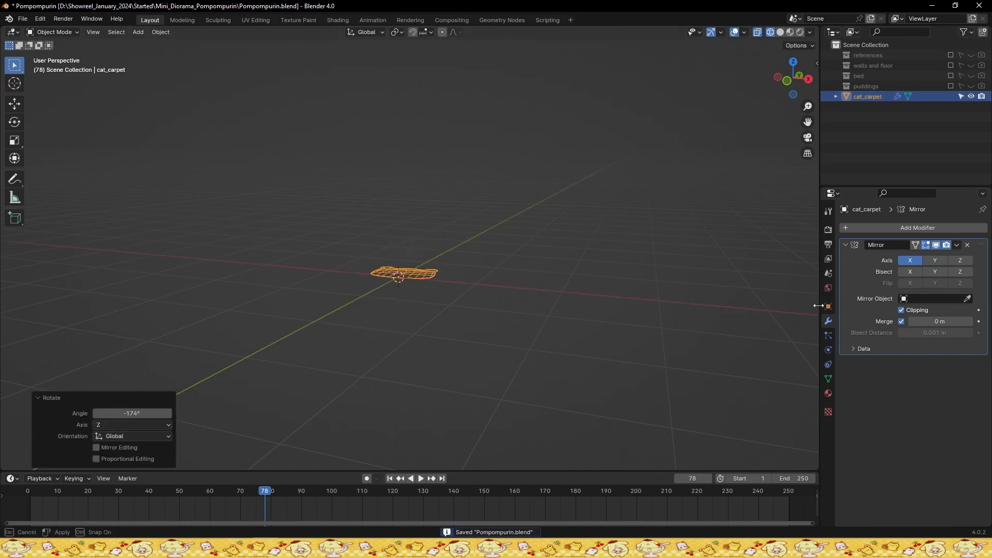
{"action": "left_click", "coordinate": [828, 307]}
{"action": "key", "text": "Tab"}
{"action": "middle_click_drag", "start_coordinate": [439, 295], "coordinate": [460, 303]}
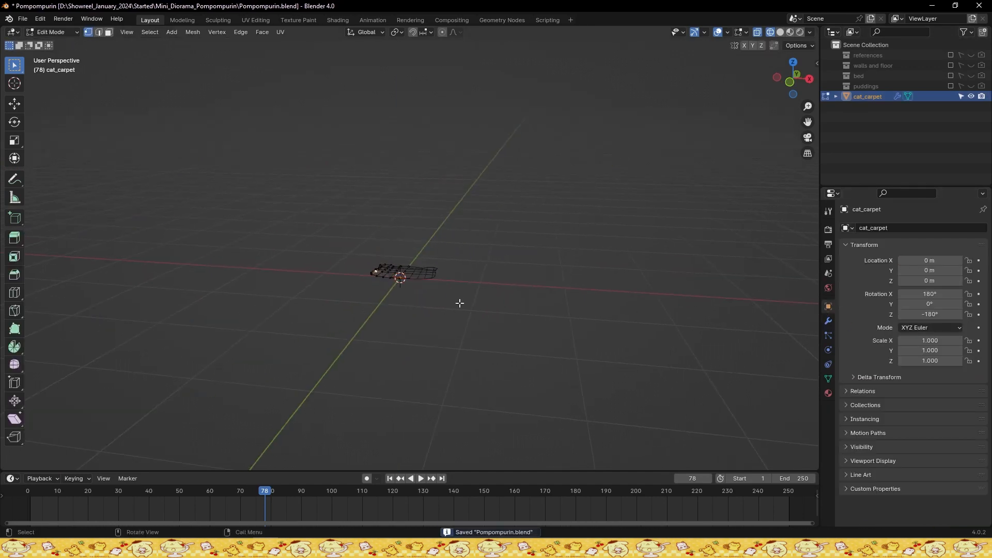
{"action": "middle_click_drag", "start_coordinate": [461, 260], "coordinate": [457, 293]}
{"action": "key", "text": "Tab"}
Try applying the carpet's Mirror modifier and adding a Subdivision Surface modifier
{"action": "left_click", "coordinate": [828, 321]}
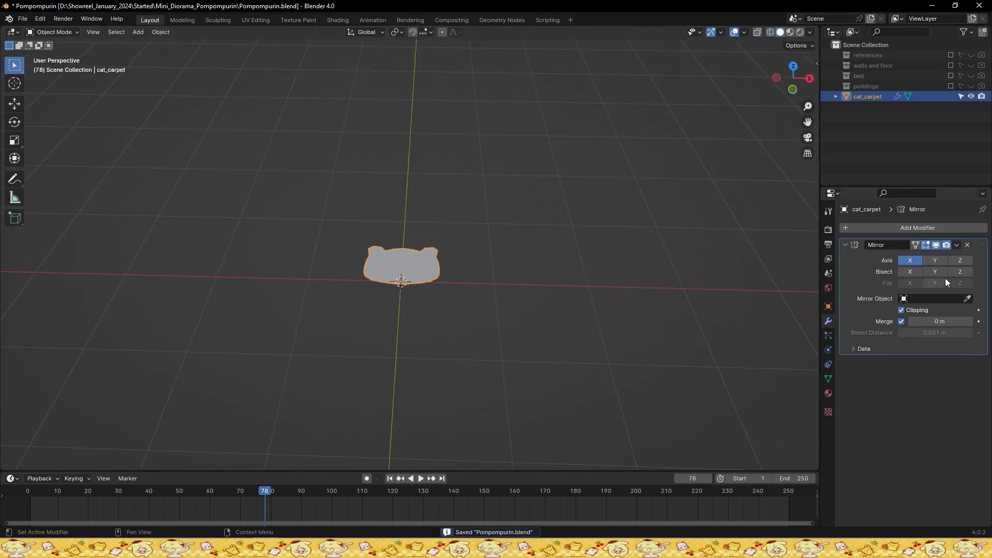
{"action": "left_click", "coordinate": [956, 245]}
{"action": "left_click", "coordinate": [926, 256]}
{"action": "left_click", "coordinate": [869, 229]}
{"action": "left_click", "coordinate": [851, 229]}
{"action": "left_click", "coordinate": [826, 260]}
{"action": "middle_click_drag", "start_coordinate": [475, 258], "coordinate": [483, 279]}
{"action": "scroll", "coordinate": [483, 279], "scroll_direction": "up", "scroll_amount": 3}
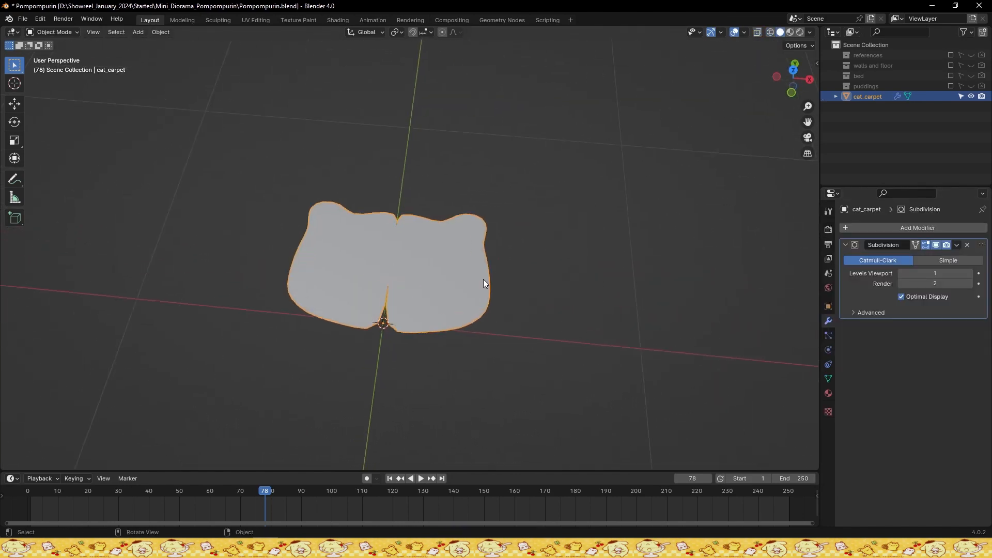
{"action": "key", "text": "ctrl+z"}
Add a Subdivision Surface modifier to the carpet after its Mirror modifier
{"action": "left_click", "coordinate": [863, 228]}
{"action": "type", "text": "s"}
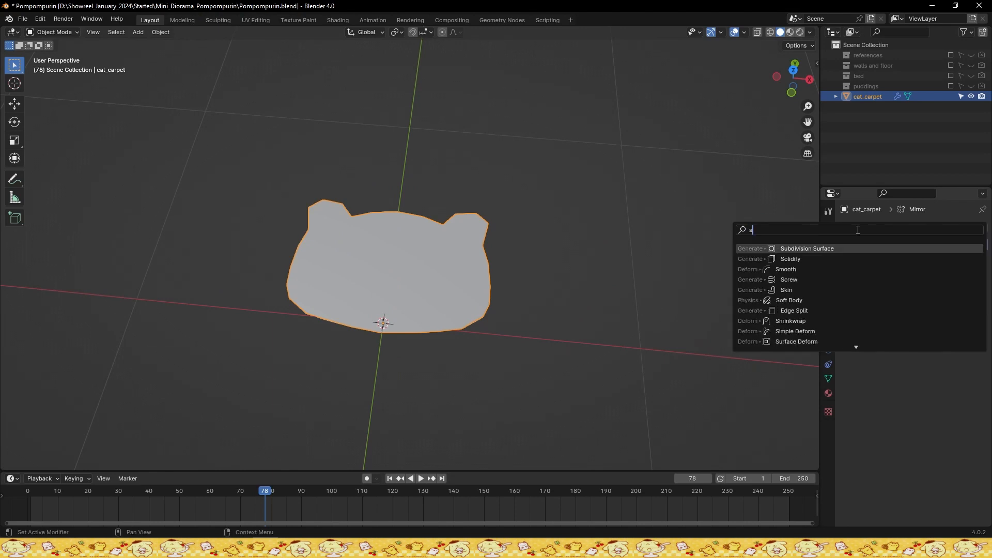
{"action": "type", "text": "ub"}
{"action": "left_click", "coordinate": [841, 248]}
Try to close the carpet's centre gap by moving its top centre vertex along X, and return to Object Mode
{"action": "scroll", "coordinate": [460, 284], "scroll_direction": "up", "scroll_amount": 3}
{"action": "key", "text": "Tab"}
{"action": "key", "text": "ctrl+s"}
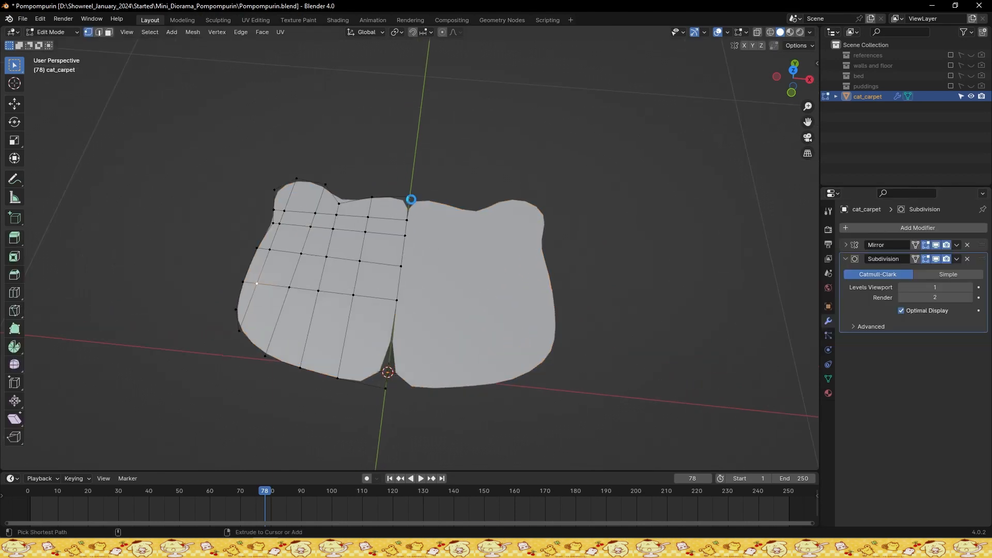
{"action": "left_click", "coordinate": [410, 198]}
{"action": "key", "text": "g"}
{"action": "key", "text": "x"}
{"action": "left_click", "coordinate": [453, 236]}
{"action": "key", "text": "Tab"}
{"action": "middle_click_drag", "start_coordinate": [488, 281], "coordinate": [498, 244]}
{"action": "scroll", "coordinate": [497, 244], "scroll_direction": "down", "scroll_amount": 2}
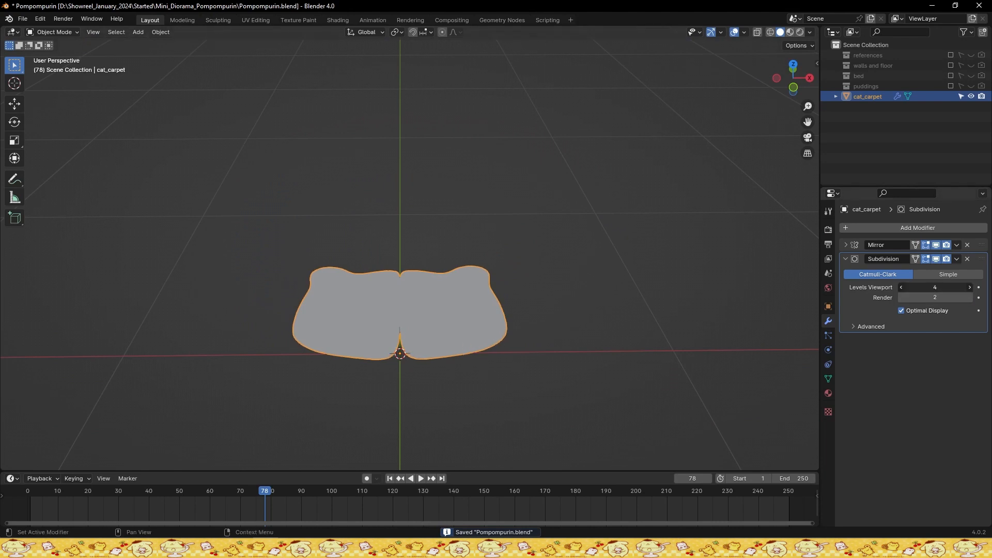
Stand the cat carpet upright by rotating it 90° about X and open its mesh for editing
{"action": "type", "text": "rx90"}
{"action": "key", "text": "Return"}
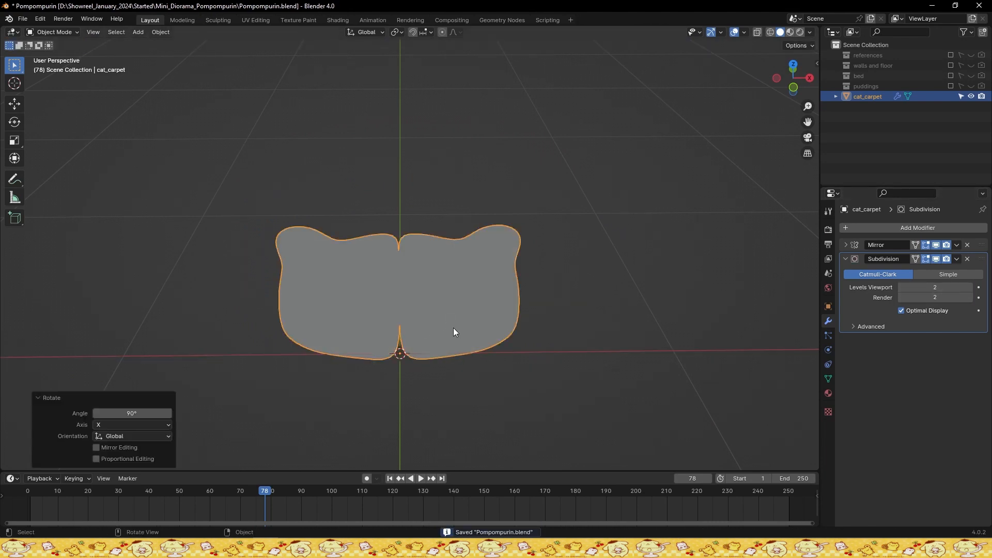
{"action": "key", "text": "Tab"}
{"action": "middle_click_drag", "start_coordinate": [454, 327], "coordinate": [459, 285]}
{"action": "scroll", "coordinate": [439, 305], "scroll_direction": "up", "scroll_amount": 2}
{"action": "middle_click_drag", "start_coordinate": [421, 320], "coordinate": [433, 288], "text": "shift"}
Try to move the carpet's bottom centre vertex along Z and along X
{"action": "left_click", "coordinate": [415, 397]}
{"action": "key", "text": "g"}
{"action": "key", "text": "z"}
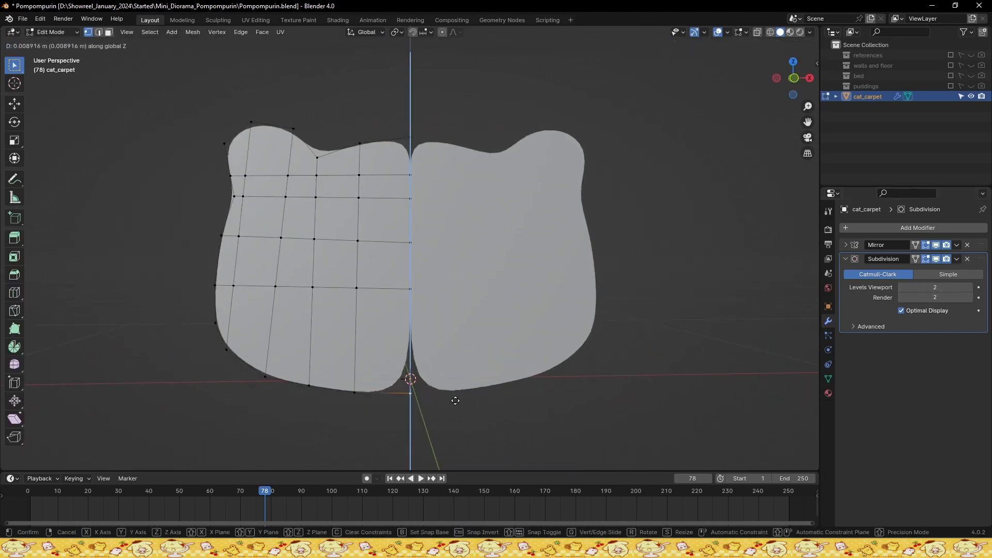
{"action": "right_click", "coordinate": [437, 398]}
{"action": "key", "text": "g"}
{"action": "key", "text": "x"}
{"action": "right_click", "coordinate": [512, 390]}
{"action": "middle_click_drag", "start_coordinate": [512, 390], "coordinate": [653, 389]}
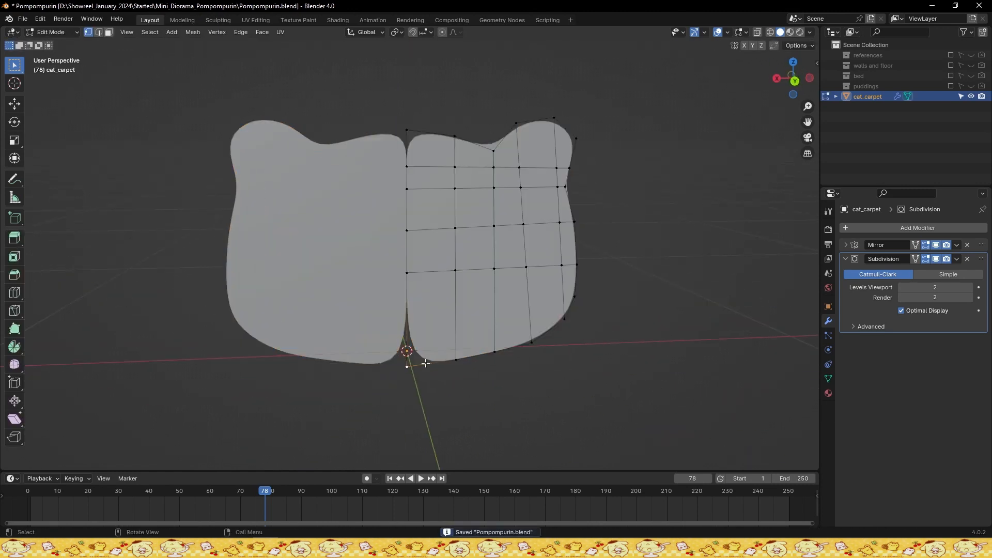
Delete the bottom centre vertex and rebuild the corner face from a vertex extruded down the centre line
{"action": "key", "text": "x"}
{"action": "left_click", "coordinate": [426, 363]}
{"action": "key", "text": "ctrl+s"}
{"action": "key", "text": "e"}
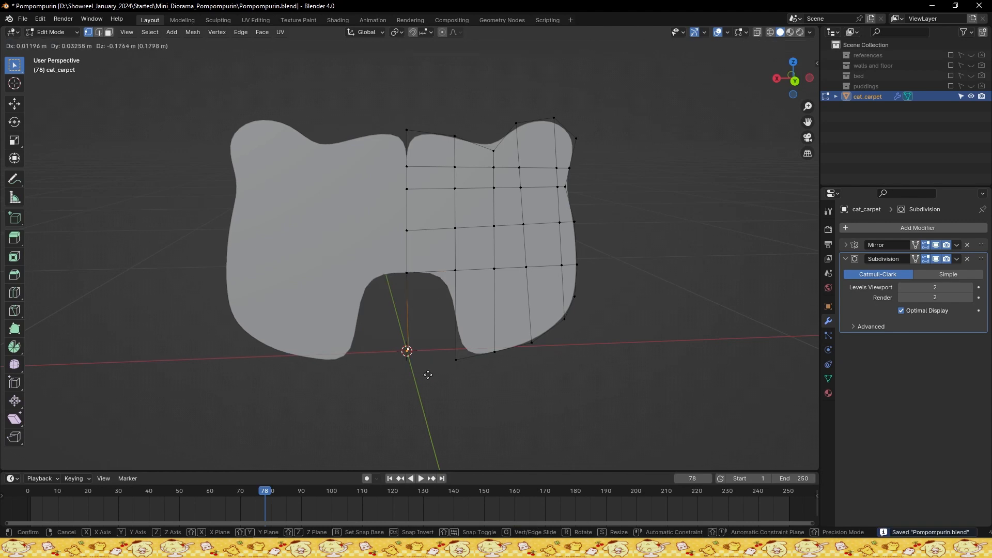
{"action": "left_click", "coordinate": [435, 388]}
{"action": "left_click", "coordinate": [436, 368], "text": "shift"}
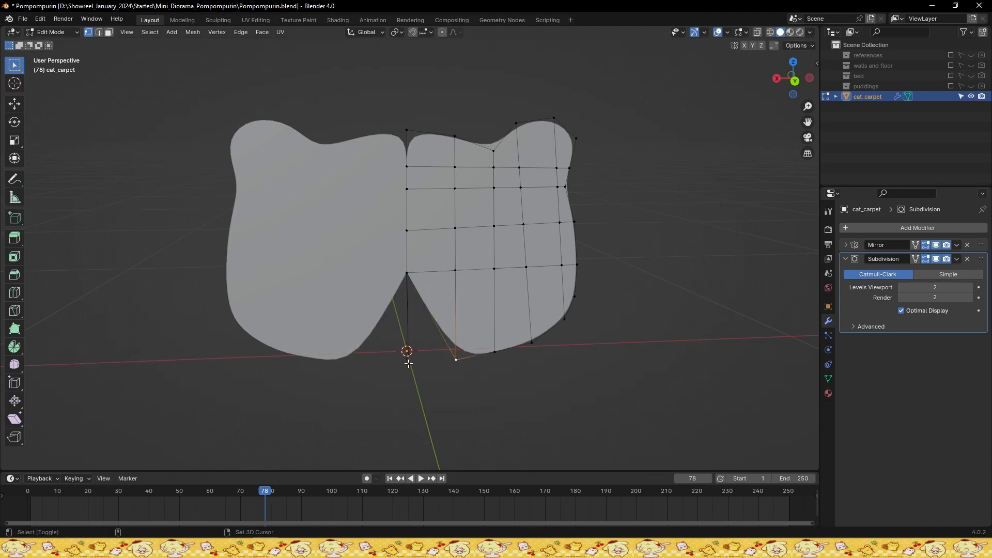
{"action": "key", "text": "f"}
Replace the rebuilt bottom centre face with a triangular one and save the file
{"action": "key", "text": "3"}
{"action": "left_click", "coordinate": [435, 315]}
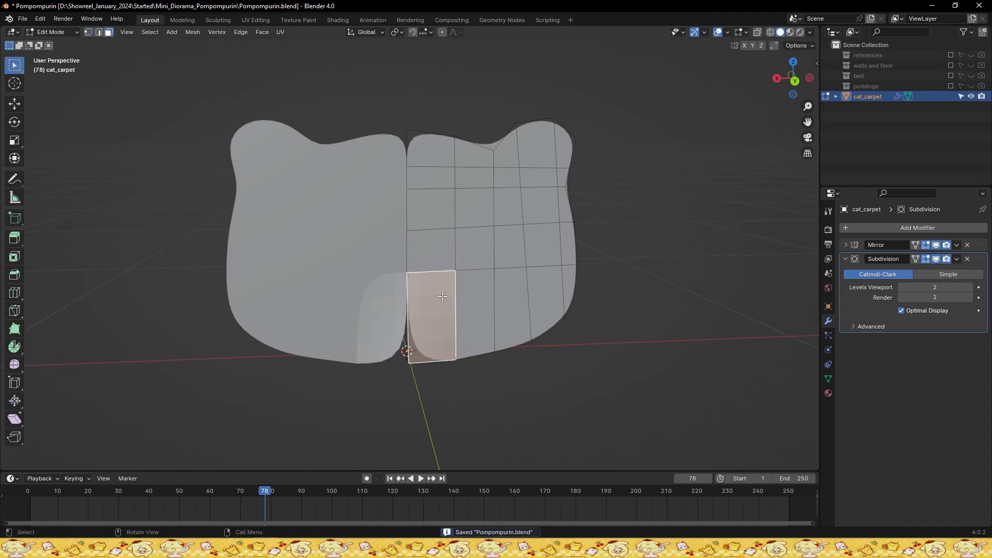
{"action": "key", "text": "x"}
{"action": "left_click", "coordinate": [442, 316]}
{"action": "key", "text": "f"}
{"action": "key", "text": "ctrl+s"}
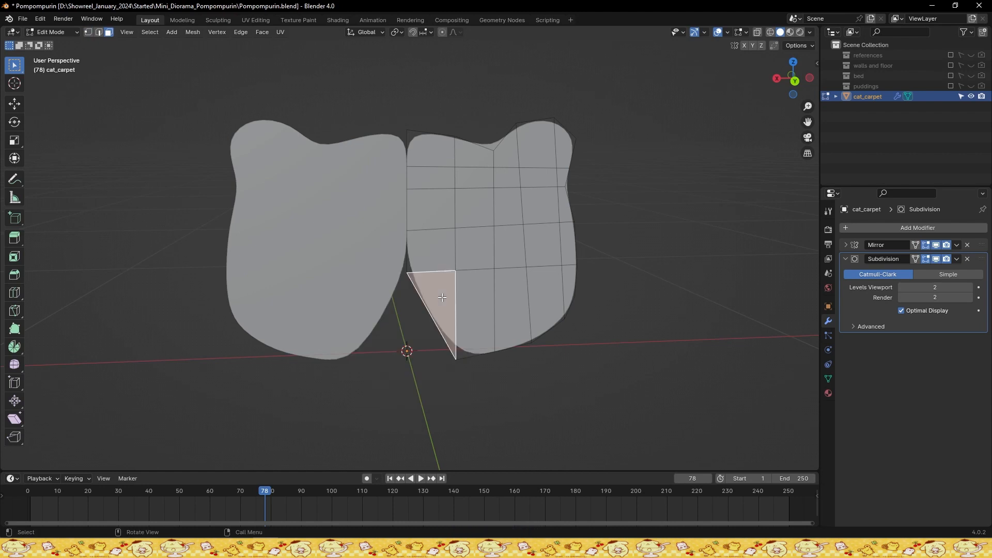
{"action": "key", "text": "ctrl+s"}
Try to move the carpet's top centre vertex along Z and freely in the back view
{"action": "key", "text": "ctrl+KP_1"}
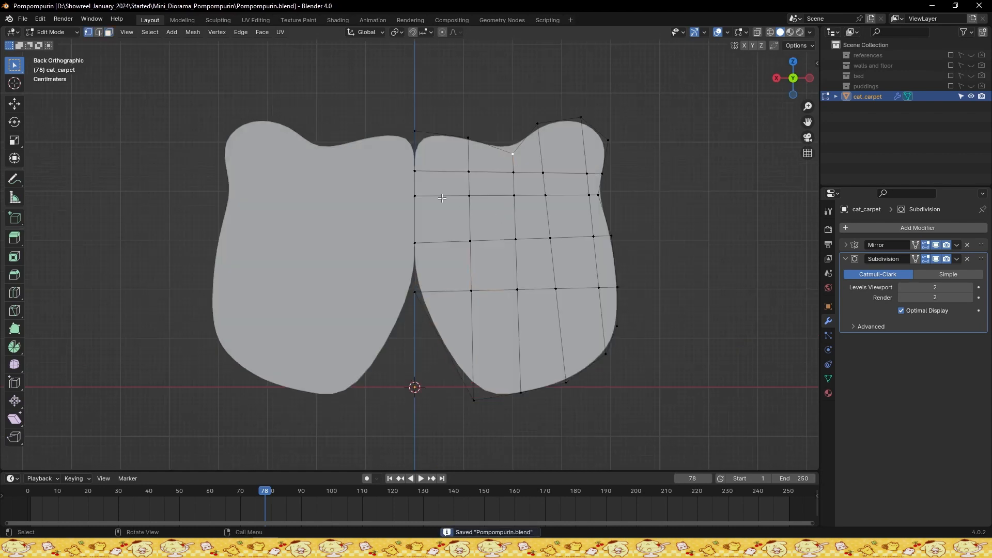
{"action": "scroll", "coordinate": [441, 198], "scroll_direction": "up", "scroll_amount": 1}
{"action": "left_click", "coordinate": [417, 123]}
{"action": "key", "text": "g"}
{"action": "key", "text": "z"}
{"action": "right_click", "coordinate": [469, 169]}
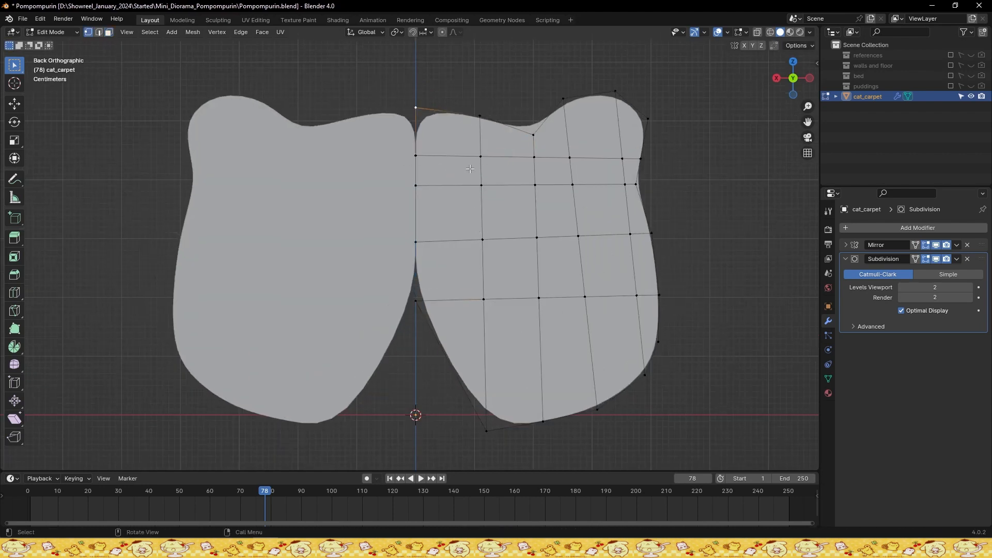
{"action": "key", "text": "g"}
{"action": "right_click", "coordinate": [443, 164]}
Turn off Clipping in the Mirror modifier and move the top centre vertex along X past the centre line
{"action": "left_click", "coordinate": [846, 245]}
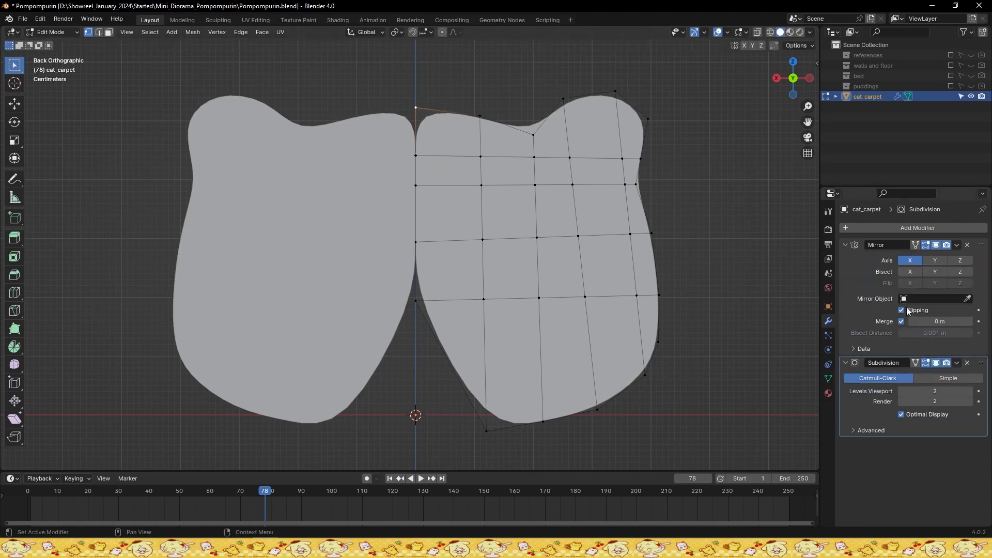
{"action": "key", "text": "g"}
{"action": "right_click", "coordinate": [504, 148]}
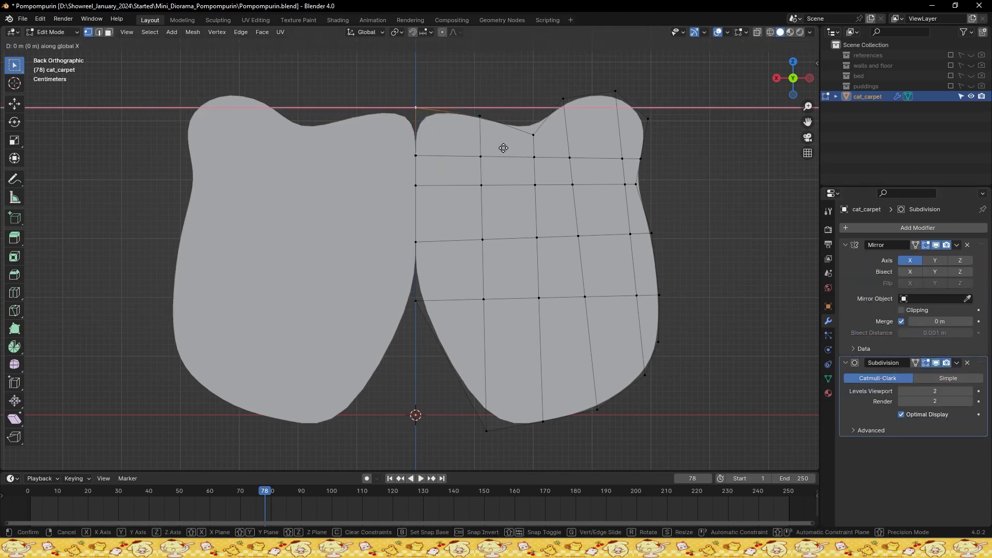
{"action": "left_click", "coordinate": [478, 148]}
{"action": "key", "text": "g"}
{"action": "key", "text": "z"}
{"action": "left_click", "coordinate": [492, 148]}
Save the file and shift the top centre vertex farther across the centre line to smooth the upper edge
{"action": "scroll", "coordinate": [470, 143], "scroll_direction": "up", "scroll_amount": 1}
{"action": "key", "text": "Tab"}
{"action": "key", "text": "ctrl+s"}
{"action": "key", "text": "Tab"}
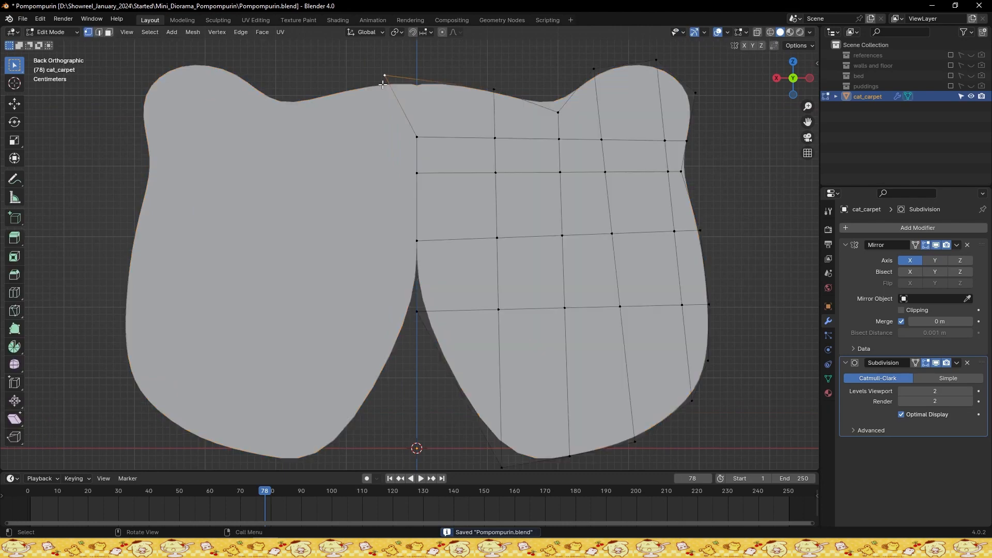
{"action": "key", "text": "g"}
{"action": "left_click", "coordinate": [380, 117]}
Close the bottom gap by moving the lowest inner vertex 0.32591 m along X past the centre line, and save the file
{"action": "scroll", "coordinate": [490, 448], "scroll_direction": "down", "scroll_amount": 1}
{"action": "left_click", "coordinate": [487, 432]}
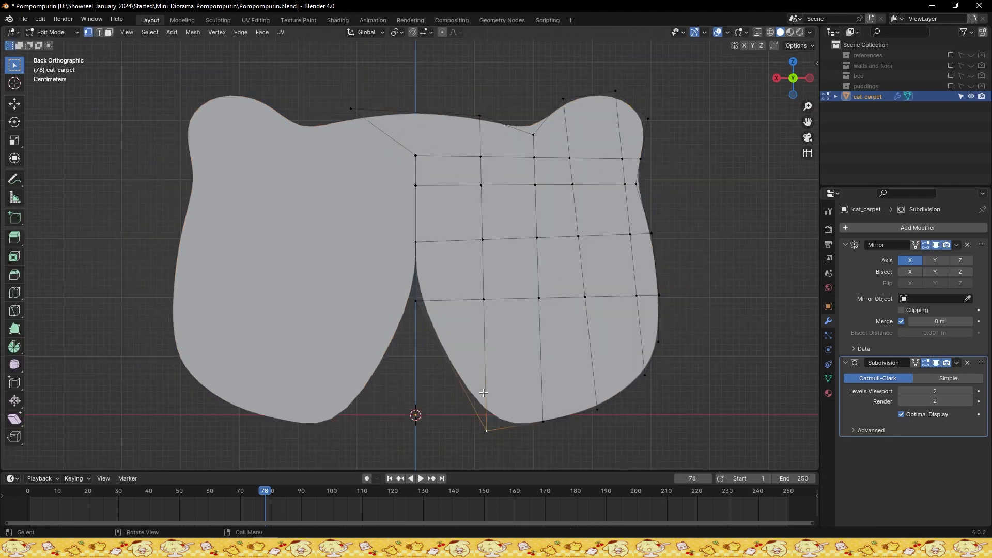
{"action": "middle_click_drag", "start_coordinate": [532, 382], "coordinate": [530, 363], "text": "shift"}
{"action": "key", "text": "g"}
{"action": "key", "text": "x"}
{"action": "left_click", "coordinate": [333, 328]}
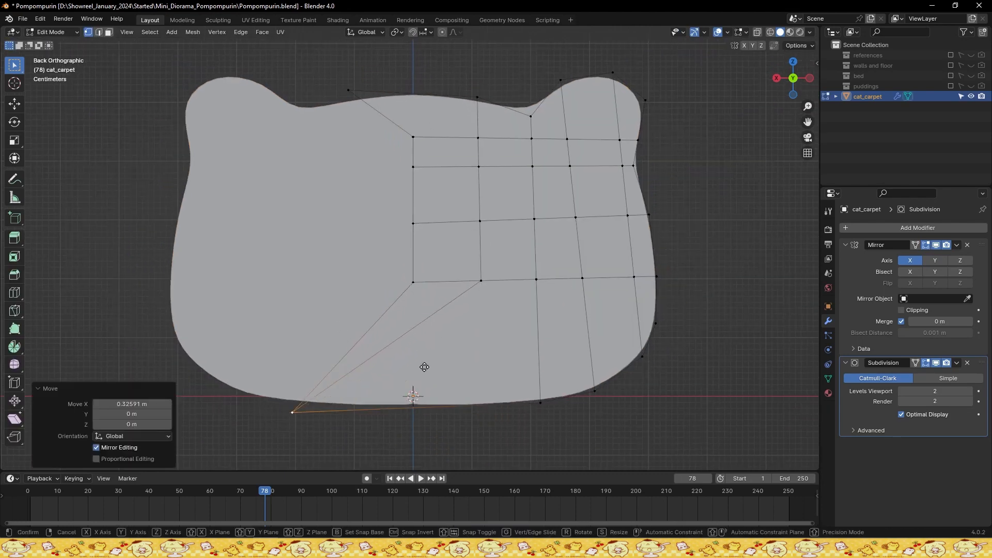
{"action": "key", "text": "Tab"}
{"action": "key", "text": "ctrl+s"}
{"action": "key", "text": "Tab"}
Try a knife cut from the inner grid vertex to the bottom edge and dissolve the old diagonal edge
{"action": "scroll", "coordinate": [448, 352], "scroll_direction": "down", "scroll_amount": 1}
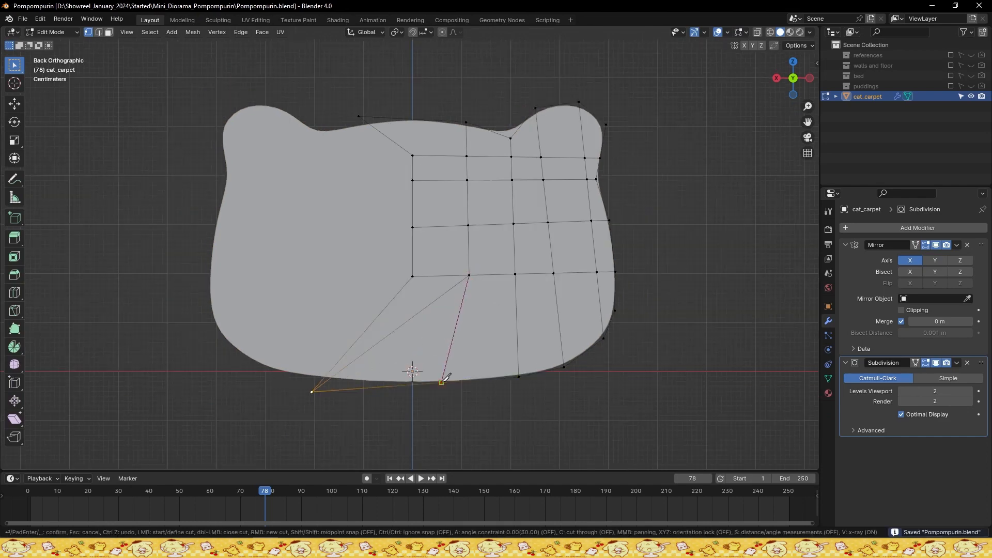
{"action": "key", "text": "space"}
{"action": "key", "text": "2"}
{"action": "left_click", "coordinate": [407, 323]}
{"action": "key", "text": "x"}
{"action": "scroll", "coordinate": [407, 323], "scroll_direction": "down", "scroll_amount": 4}
{"action": "left_click", "coordinate": [407, 323]}
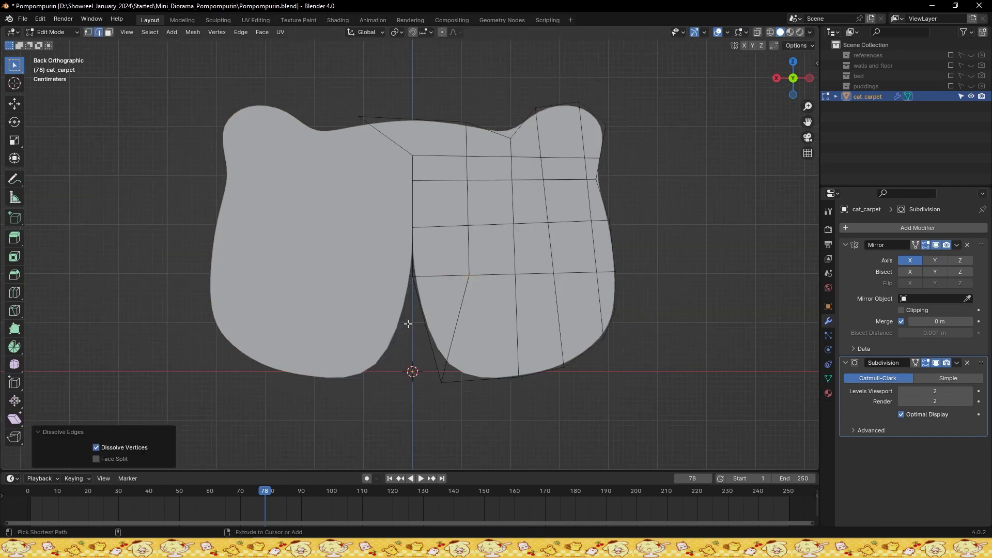
{"action": "key", "text": "ctrl+z"}
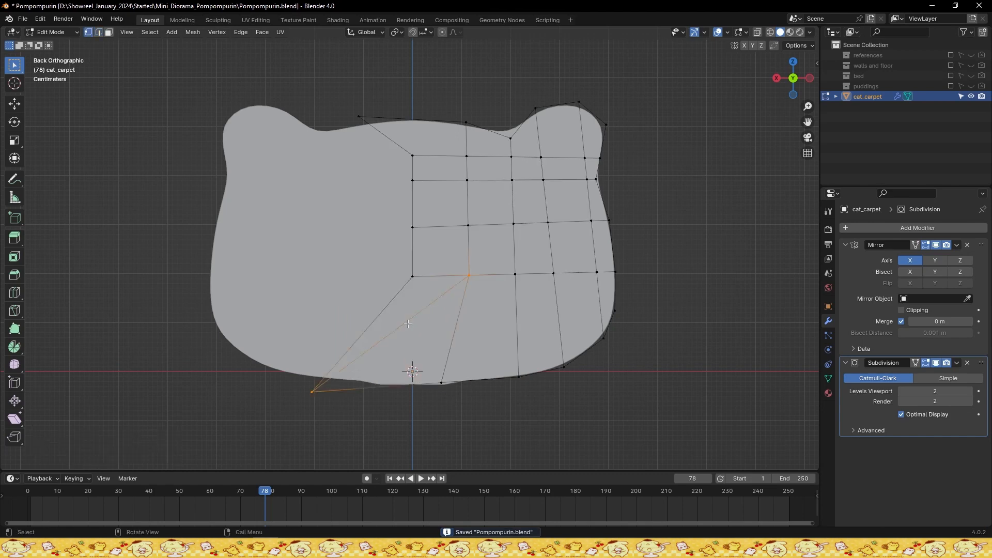
Try deleting the diagonal edge with the Subdivision display off, and undo the edits to the bottom faces
{"action": "key", "text": "x"}
{"action": "scroll", "coordinate": [409, 324], "scroll_direction": "up", "scroll_amount": 5}
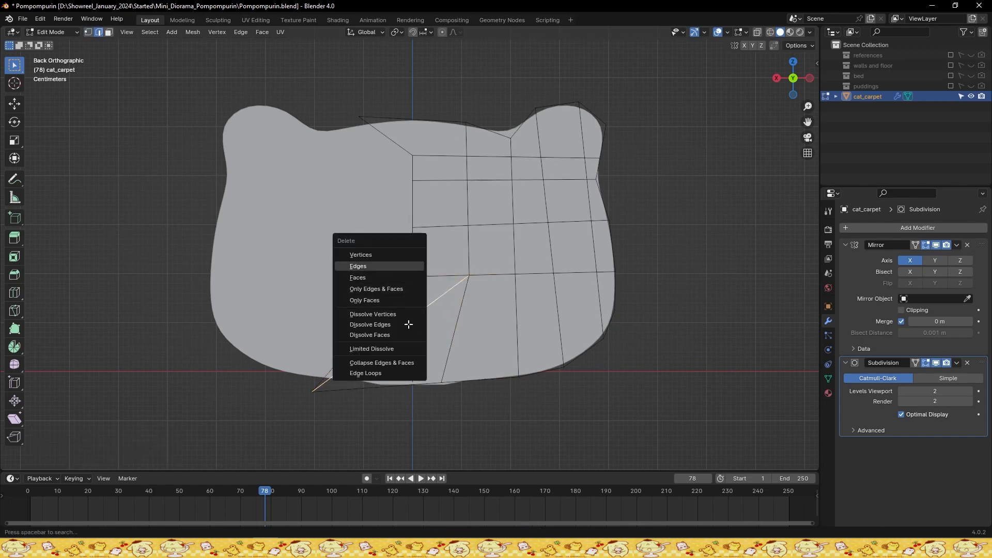
{"action": "key", "text": "Return"}
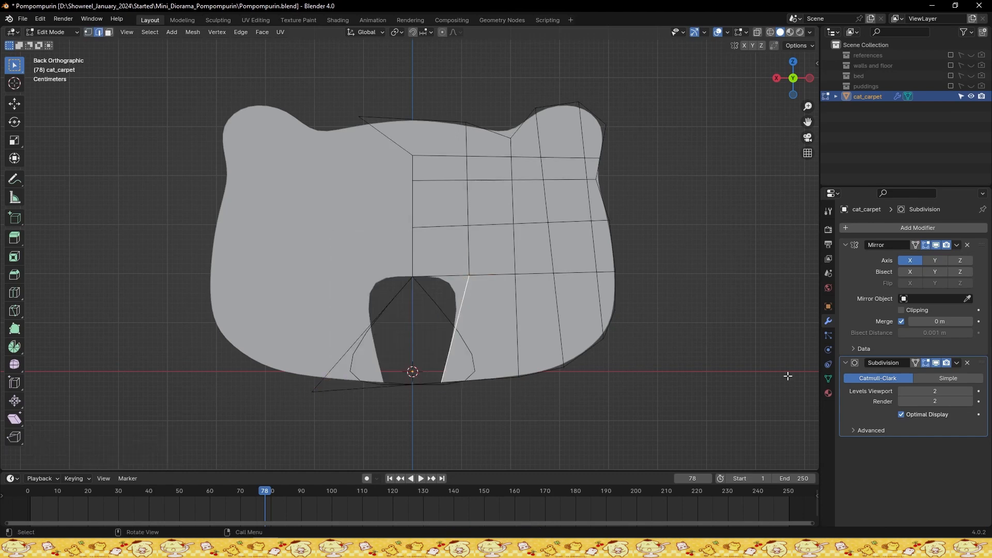
{"action": "left_click", "coordinate": [925, 363]}
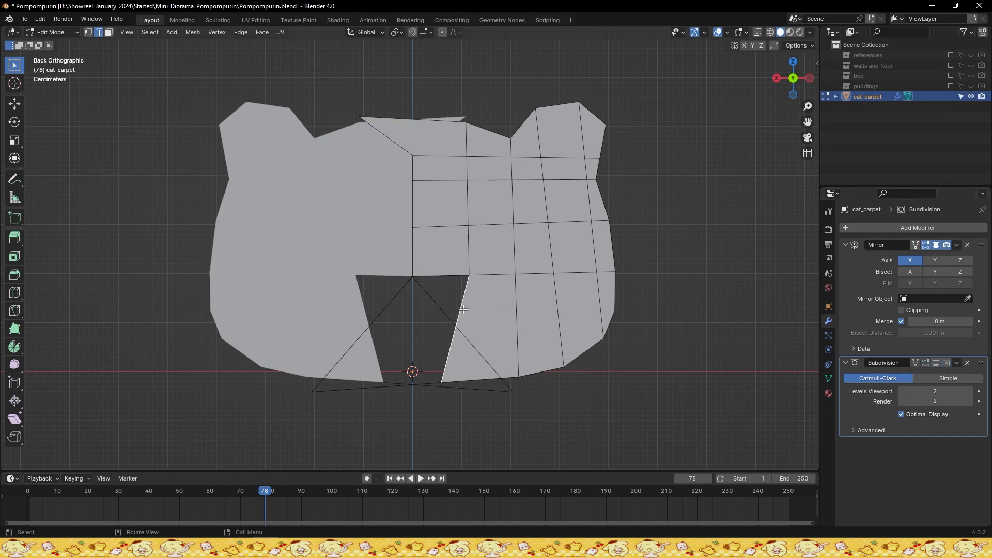
{"action": "key", "text": "ctrl+z"}
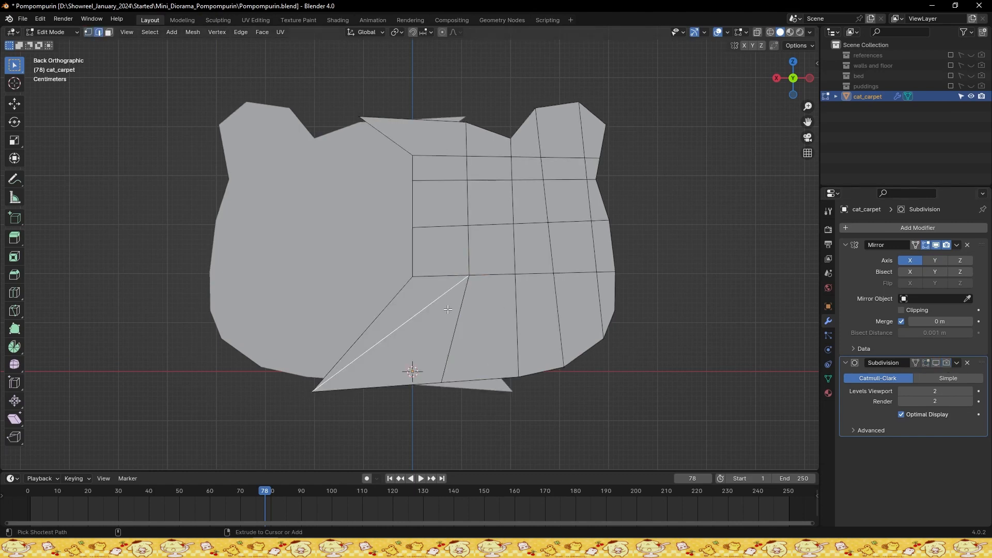
{"action": "key", "text": "ctrl+z"}
{"action": "key", "text": "ctrl+z"}
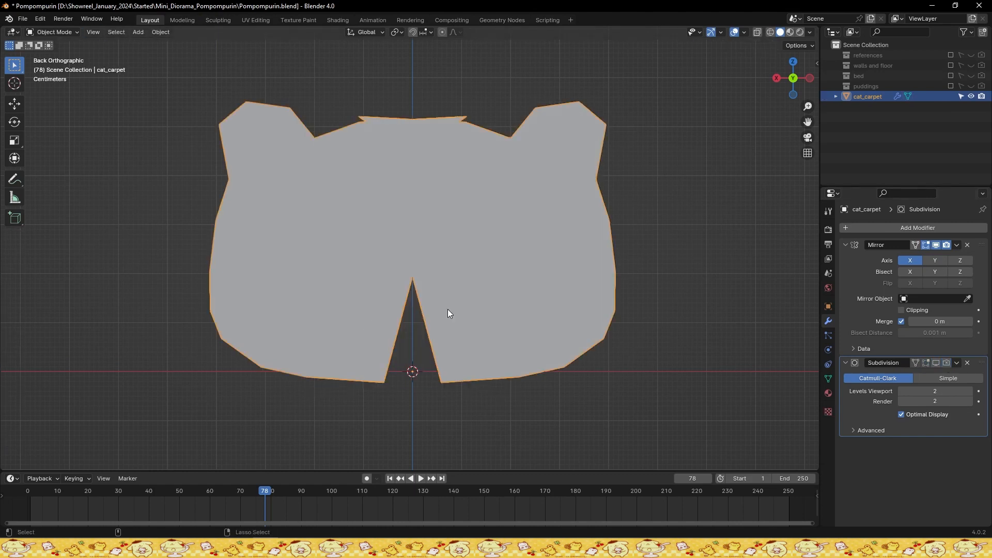
{"action": "key", "text": "ctrl+z"}
Save the file in Object Mode and lay the cat carpet flat by rotating it 90° about X
{"action": "key", "text": "Tab"}
{"action": "middle_click_drag", "start_coordinate": [448, 310], "coordinate": [468, 291]}
{"action": "scroll", "coordinate": [347, 287], "scroll_direction": "down", "scroll_amount": 4}
{"action": "scroll", "coordinate": [485, 298], "scroll_direction": "down", "scroll_amount": 1}
{"action": "key", "text": "ctrl+s"}
{"action": "key", "text": "s"}
{"action": "key", "text": "x"}
{"action": "right_click", "coordinate": [531, 289]}
{"action": "scroll", "coordinate": [482, 289], "scroll_direction": "down", "scroll_amount": 2}
{"action": "type", "text": "rx90"}
{"action": "key", "text": "Return"}
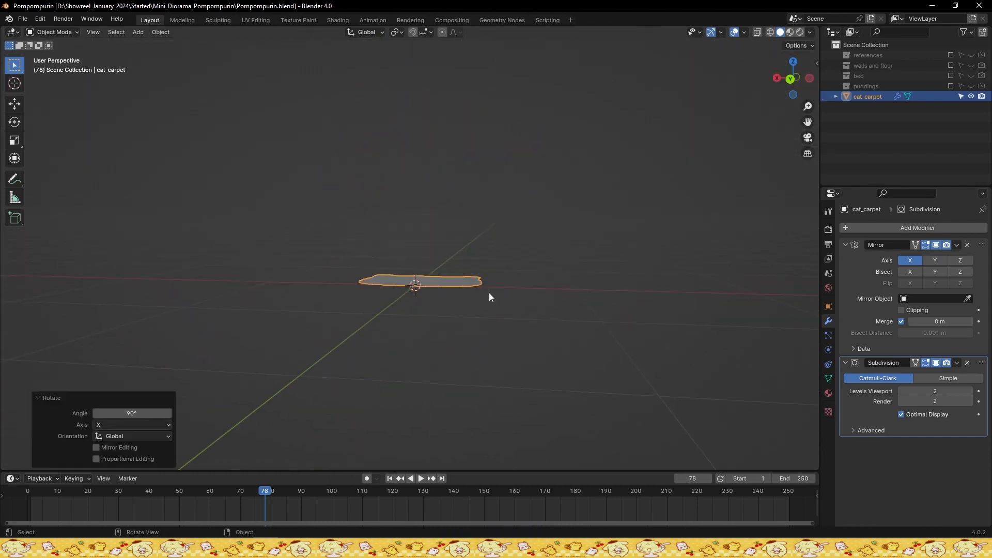
Show the walls and floor and bed collections in the top view and save the file
{"action": "left_click", "coordinate": [951, 65]}
{"action": "key", "text": "KP_7"}
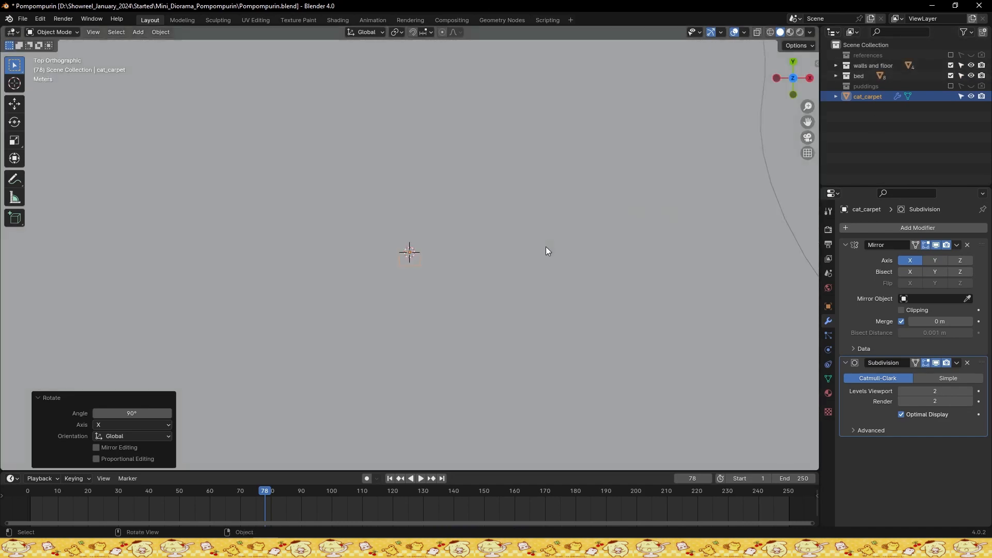
{"action": "scroll", "coordinate": [467, 274], "scroll_direction": "down", "scroll_amount": 2}
{"action": "key", "text": "ctrl+s"}
{"action": "scroll", "coordinate": [475, 270], "scroll_direction": "down", "scroll_amount": 4}
{"action": "middle_click_drag", "start_coordinate": [441, 326], "coordinate": [454, 279], "text": "shift"}
{"action": "scroll", "coordinate": [456, 278], "scroll_direction": "up", "scroll_amount": 2}
Move the cat carpet along Y to the front edge of the room and scale it up
{"action": "key", "text": "g"}
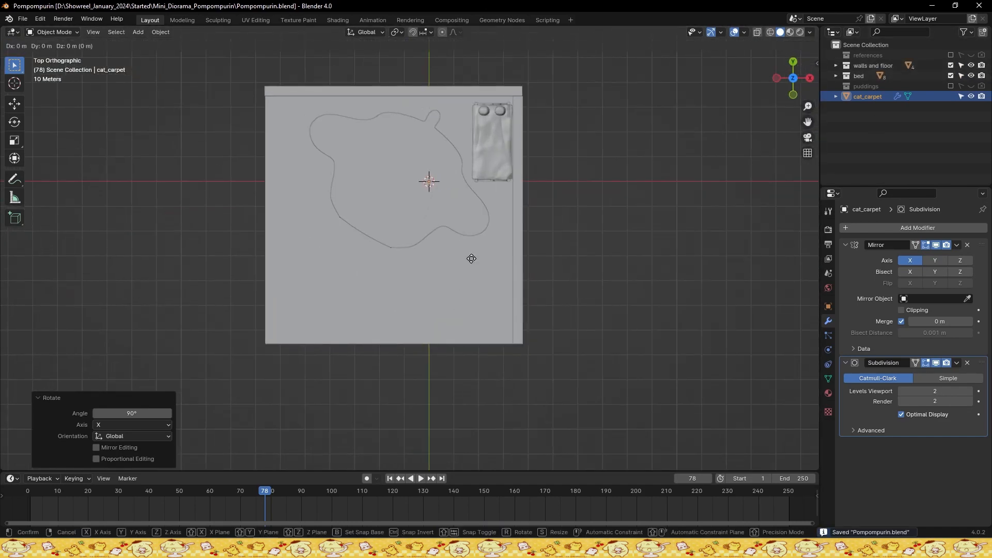
{"action": "key", "text": "y"}
{"action": "left_click", "coordinate": [459, 368]}
{"action": "key", "text": "s"}
{"action": "left_click", "coordinate": [615, 345]}
Add a Solidify modifier to the cat carpet and set its offset to 1
{"action": "middle_click_drag", "start_coordinate": [462, 334], "coordinate": [571, 303]}
{"action": "left_click", "coordinate": [880, 228]}
{"action": "mouse_move", "coordinate": [878, 252]}
{"action": "left_click", "coordinate": [807, 282]}
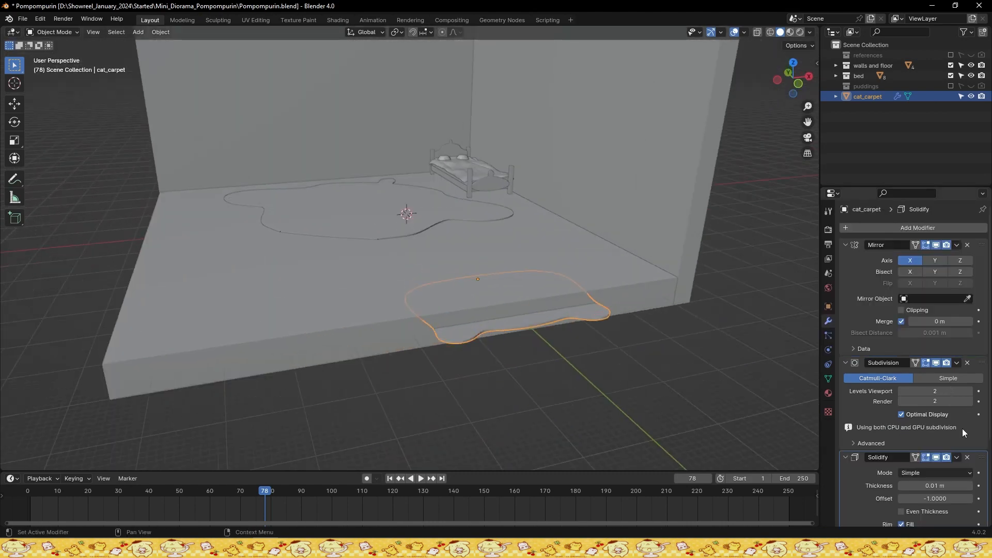
{"action": "left_click", "coordinate": [928, 496]}
{"action": "type", "text": "1"}
{"action": "key", "text": "Return"}
Enable Even Thickness in the Solidify modifier and set the thickness to 0.03 m
{"action": "left_click", "coordinate": [929, 495]}
{"action": "left_click", "coordinate": [930, 487]}
{"action": "left_click", "coordinate": [934, 476]}
{"action": "left_click", "coordinate": [934, 475]}
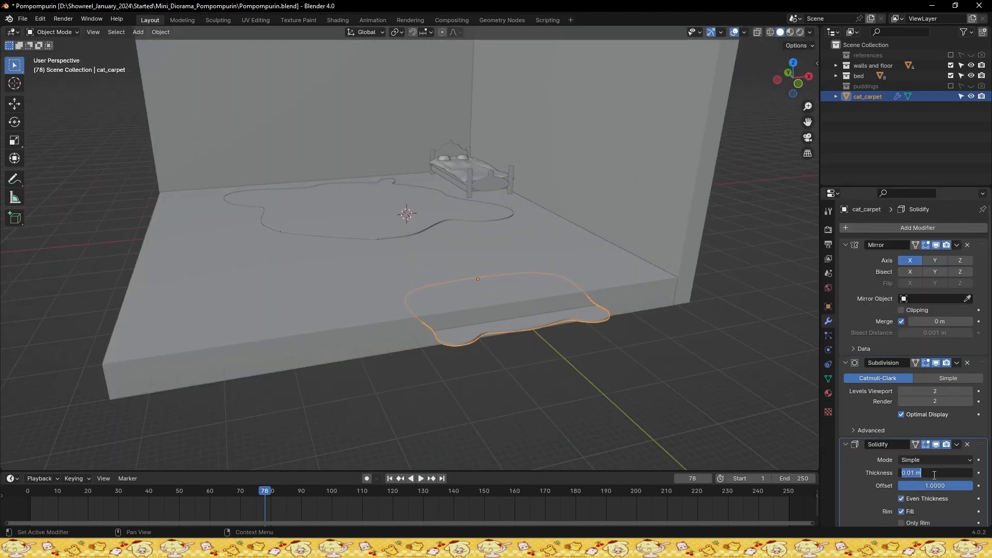
{"action": "key", "text": "Return"}
Compare the cat carpet with the large carpet, set its Solidify thickness to 0.02 m and save the file
{"action": "scroll", "coordinate": [616, 334], "scroll_direction": "up", "scroll_amount": 3}
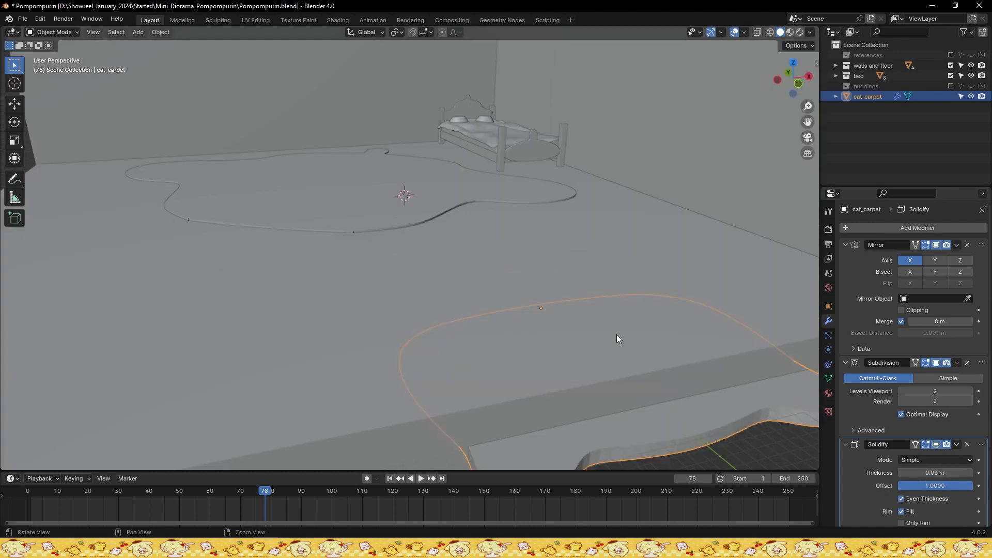
{"action": "scroll", "coordinate": [616, 333], "scroll_direction": "down", "scroll_amount": 3}
{"action": "middle_click_drag", "start_coordinate": [608, 336], "coordinate": [580, 324]}
{"action": "left_click", "coordinate": [465, 223]}
{"action": "left_click", "coordinate": [512, 321]}
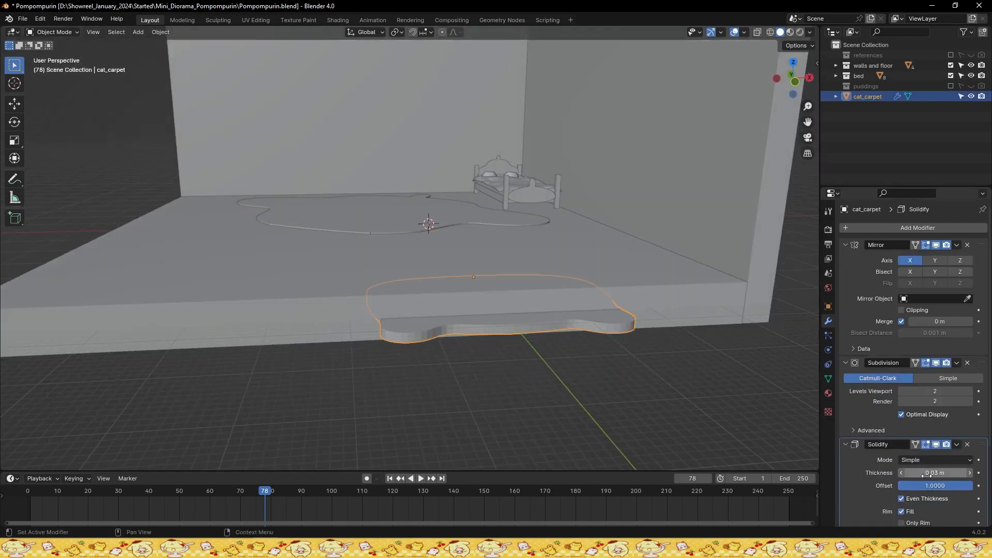
{"action": "scroll", "coordinate": [637, 347], "scroll_direction": "up", "scroll_amount": 2}
{"action": "key", "text": "ctrl+s"}
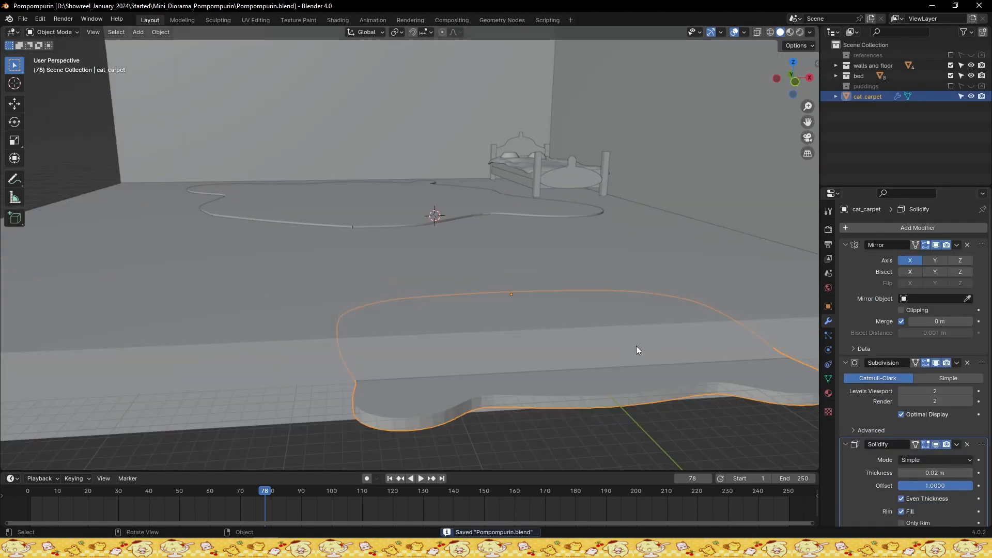
{"action": "right_click", "coordinate": [609, 260]}
{"action": "left_click", "coordinate": [572, 232]}
{"action": "key", "text": "ctrl+z"}
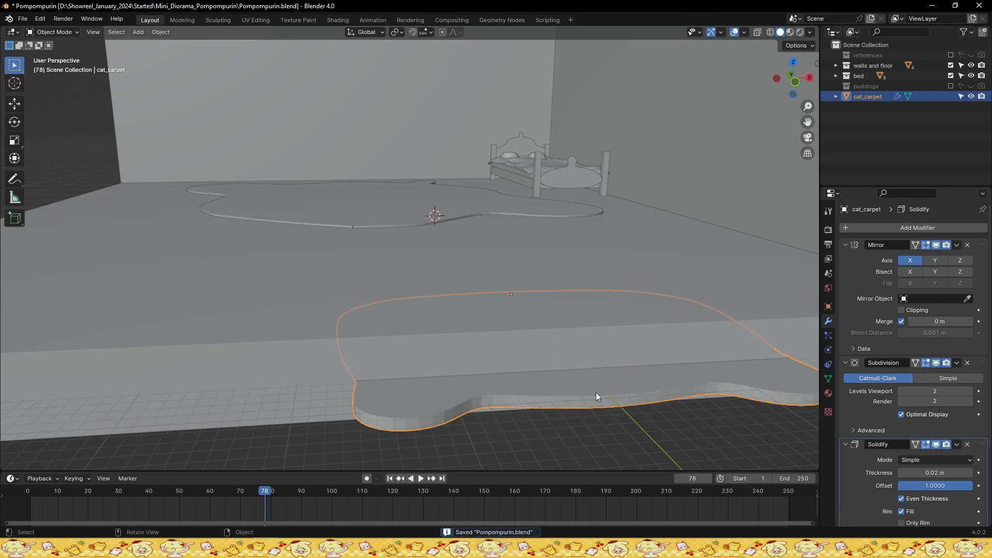
Add a Bevel modifier to the large carpet on the room floor
{"action": "scroll", "coordinate": [596, 392], "scroll_direction": "down", "scroll_amount": 2}
{"action": "left_click", "coordinate": [394, 218]}
{"action": "right_click", "coordinate": [395, 219]}
{"action": "left_click", "coordinate": [395, 218]}
{"action": "middle_click_drag", "start_coordinate": [395, 218], "coordinate": [454, 317]}
{"action": "scroll", "coordinate": [450, 305], "scroll_direction": "down", "scroll_amount": 2}
{"action": "scroll", "coordinate": [438, 274], "scroll_direction": "down", "scroll_amount": 3}
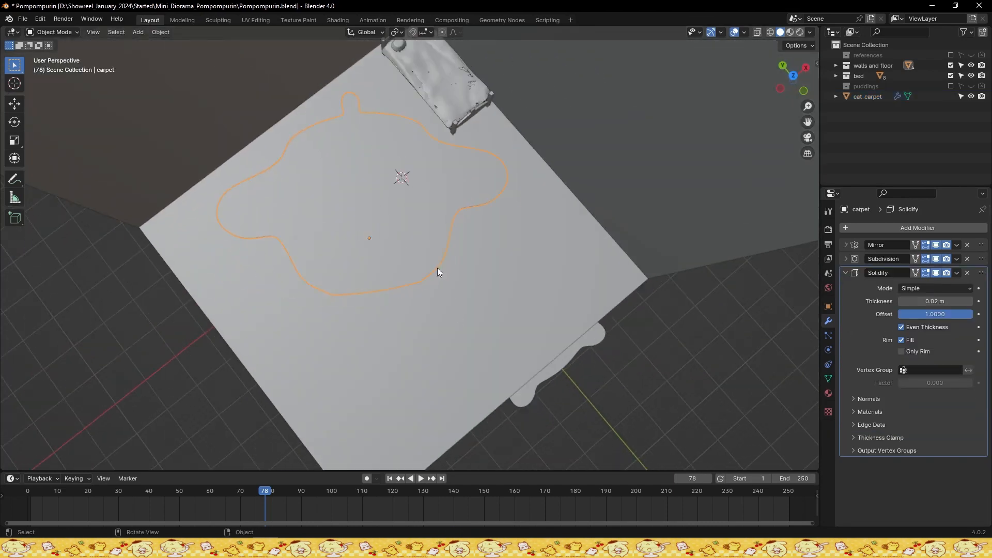
{"action": "mouse_move", "coordinate": [437, 267]}
{"action": "middle_mouse_down"}
{"action": "mouse_move", "coordinate": [461, 265]}
{"action": "mouse_move", "coordinate": [436, 263]}
{"action": "middle_mouse_up"}
{"action": "left_click", "coordinate": [863, 228]}
{"action": "type", "text": "bev"}
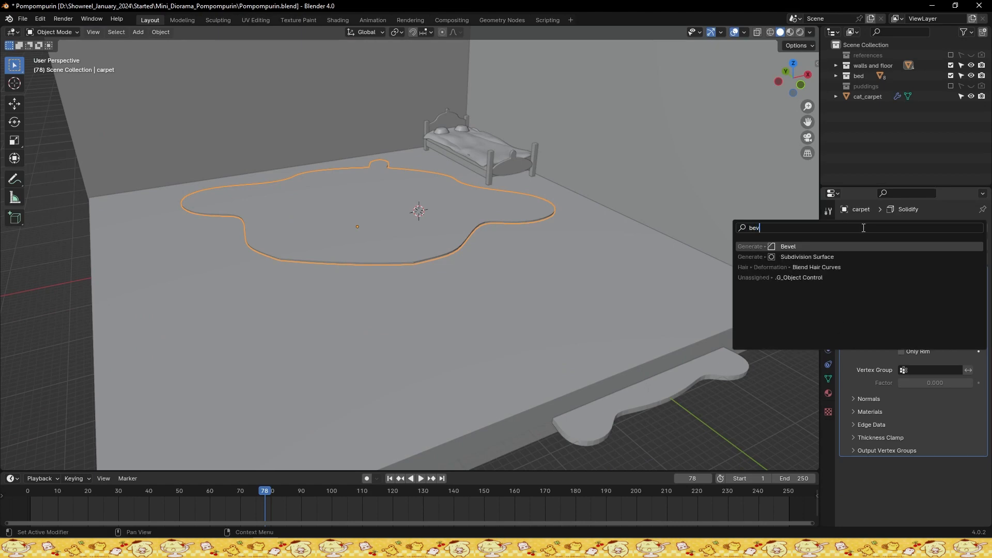
{"action": "key", "text": "Return"}
{"action": "scroll", "coordinate": [440, 269], "scroll_direction": "up", "scroll_amount": 5}
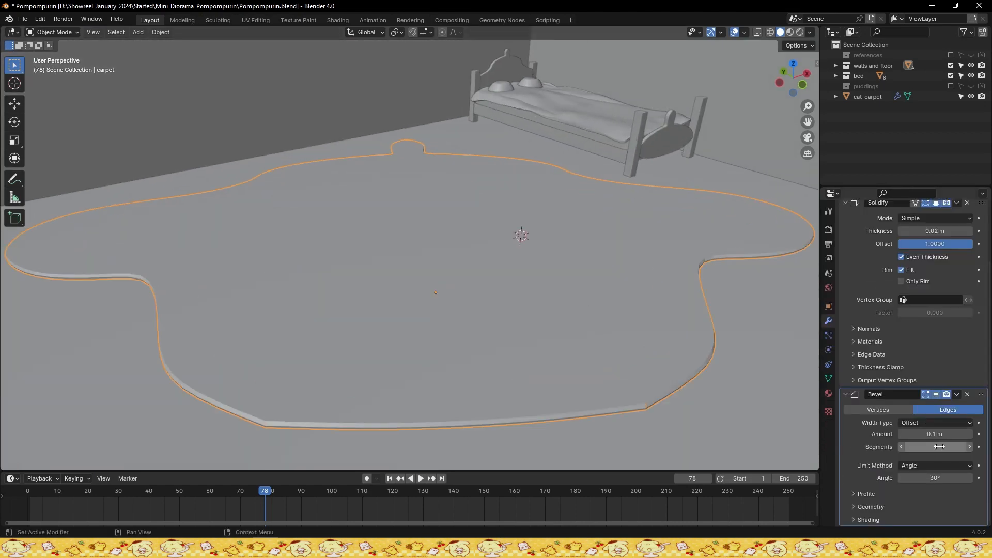
Add a Bevel modifier to the cat carpet
{"action": "scroll", "coordinate": [589, 336], "scroll_direction": "down", "scroll_amount": 5}
{"action": "left_click", "coordinate": [666, 392]}
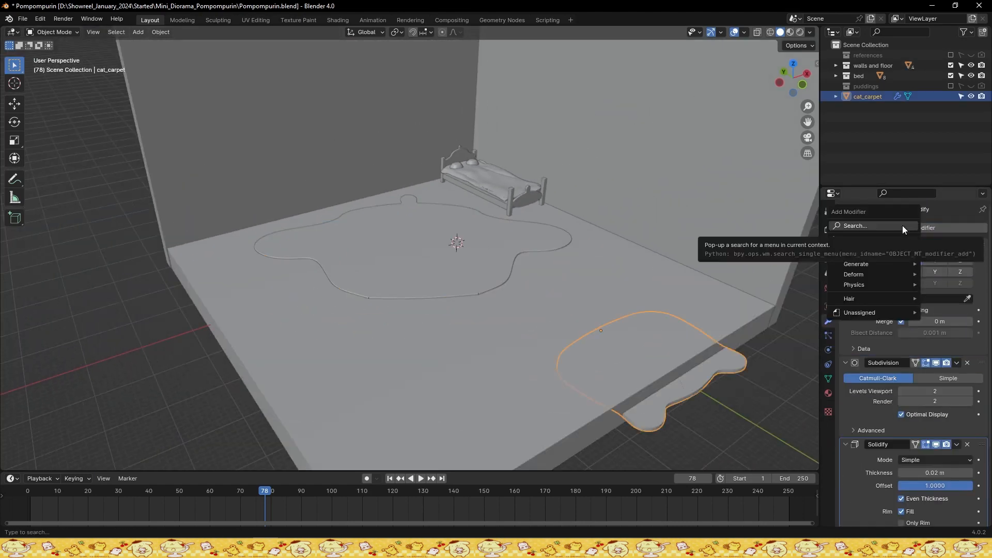
{"action": "left_click", "coordinate": [902, 225]}
{"action": "type", "text": "bev"}
{"action": "key", "text": "Return"}
{"action": "scroll", "coordinate": [425, 200], "scroll_direction": "up", "scroll_amount": 5}
{"action": "scroll", "coordinate": [933, 455], "scroll_direction": "down", "scroll_amount": 10}
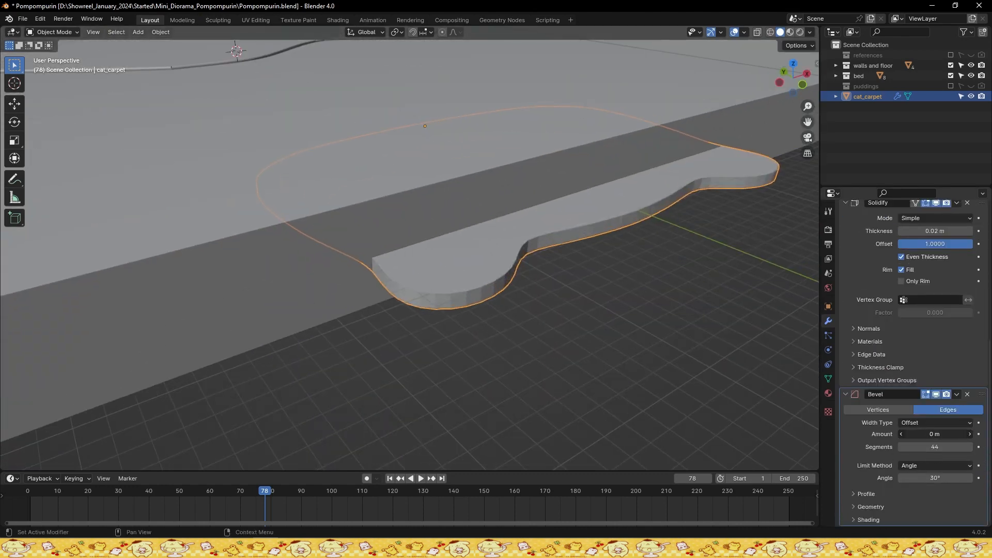
Set the cat carpet's bevel amount to 1.25 m with 78 segments and shade the carpet smooth
{"action": "right_click", "coordinate": [481, 268]}
{"action": "left_click", "coordinate": [482, 269]}
{"action": "middle_click_drag", "start_coordinate": [501, 253], "coordinate": [473, 257]}
{"action": "scroll", "coordinate": [473, 257], "scroll_direction": "down", "scroll_amount": 2}
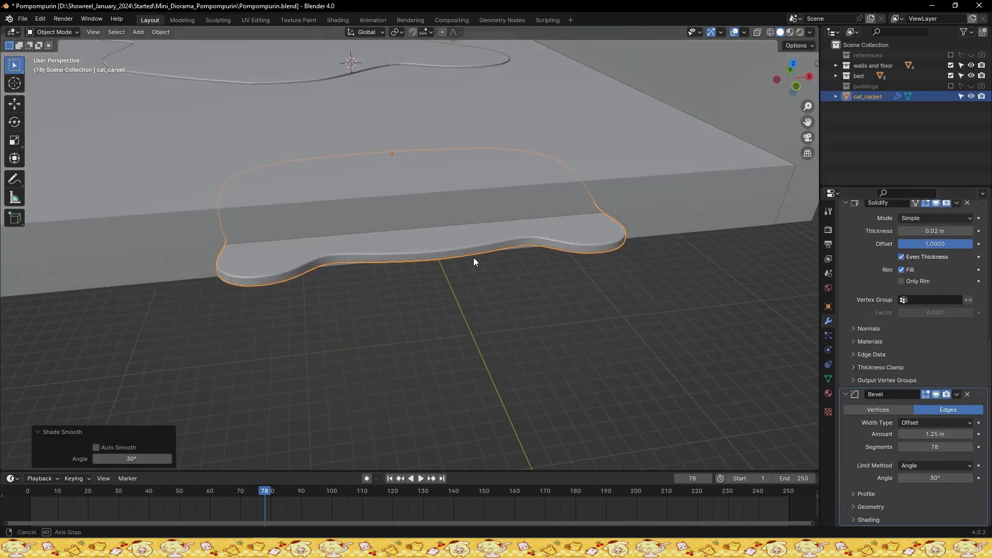
Save the file and raise the cat carpet along the Z axis
{"action": "key", "text": "ctrl+s"}
{"action": "key", "text": "g"}
{"action": "key", "text": "z"}
{"action": "left_click", "coordinate": [476, 222]}
{"action": "middle_click_drag", "start_coordinate": [476, 224], "coordinate": [467, 269]}
Edit the cat carpet's mesh, select a vertex on its mirror seam and save the file
{"action": "key", "text": "Tab"}
{"action": "left_click", "coordinate": [443, 275]}
{"action": "key", "text": "ctrl+s"}
{"action": "scroll", "coordinate": [453, 279], "scroll_direction": "up", "scroll_amount": 7}
{"action": "key", "text": "g"}
{"action": "key", "text": "z"}
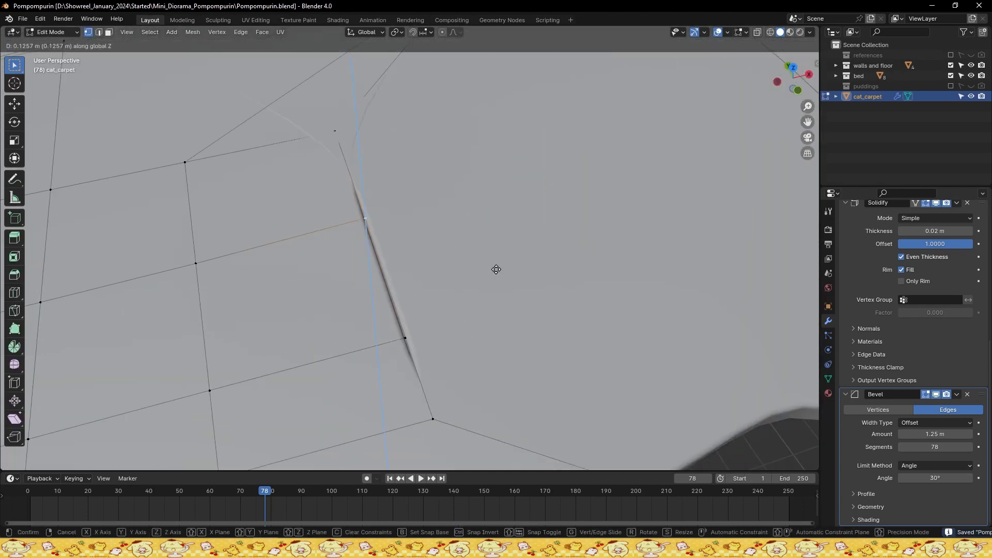
{"action": "right_click", "coordinate": [509, 278]}
Shift the selected vertex and the neighbouring vertex on the cat carpet's mirror seam along the X axis
{"action": "key", "text": "g"}
{"action": "key", "text": "x"}
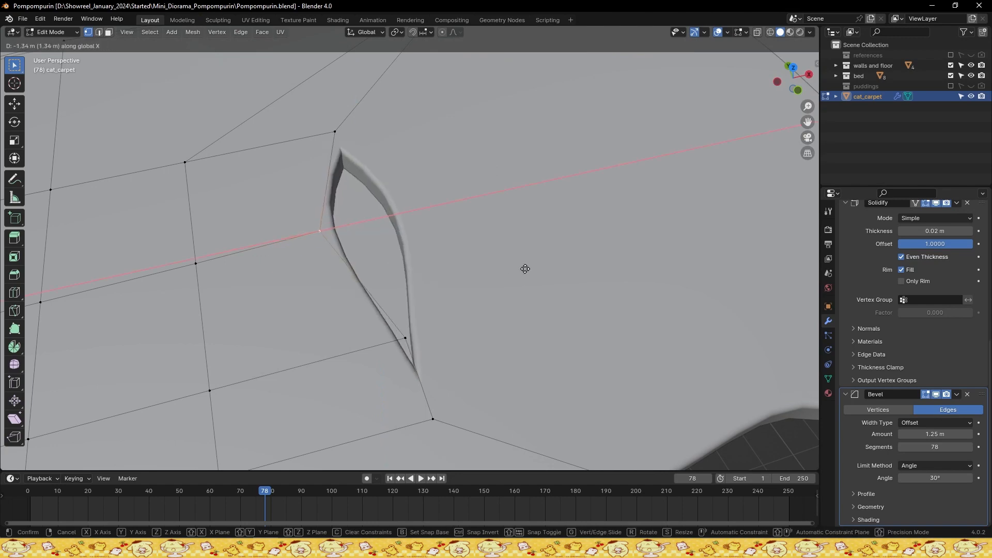
{"action": "left_click", "coordinate": [528, 270]}
{"action": "left_click", "coordinate": [415, 334]}
{"action": "key", "text": "g"}
{"action": "key", "text": "x"}
{"action": "left_click", "coordinate": [456, 327]}
Leave mesh editing, examine the cat carpet's surface in Material Preview and return to Solid shading
{"action": "key", "text": "Tab"}
{"action": "scroll", "coordinate": [457, 327], "scroll_direction": "down", "scroll_amount": 7}
{"action": "mouse_move", "coordinate": [457, 327]}
{"action": "middle_mouse_down"}
{"action": "mouse_move", "coordinate": [490, 322]}
{"action": "mouse_move", "coordinate": [513, 254]}
{"action": "mouse_move", "coordinate": [461, 233]}
{"action": "mouse_move", "coordinate": [408, 233]}
{"action": "middle_mouse_up"}
{"action": "scroll", "coordinate": [512, 254], "scroll_direction": "up", "scroll_amount": 6}
{"action": "left_click", "coordinate": [790, 32]}
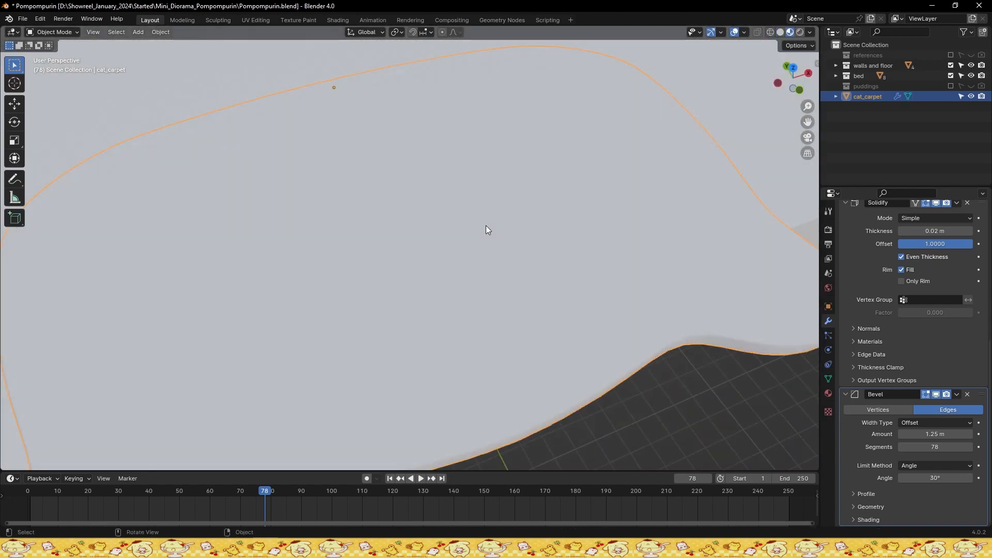
{"action": "scroll", "coordinate": [485, 226], "scroll_direction": "down", "scroll_amount": 4}
{"action": "mouse_move", "coordinate": [483, 226]}
{"action": "middle_mouse_down"}
{"action": "mouse_move", "coordinate": [640, 281]}
{"action": "mouse_move", "coordinate": [508, 235]}
{"action": "mouse_move", "coordinate": [489, 256]}
{"action": "middle_mouse_up"}
{"action": "left_click", "coordinate": [780, 32]}
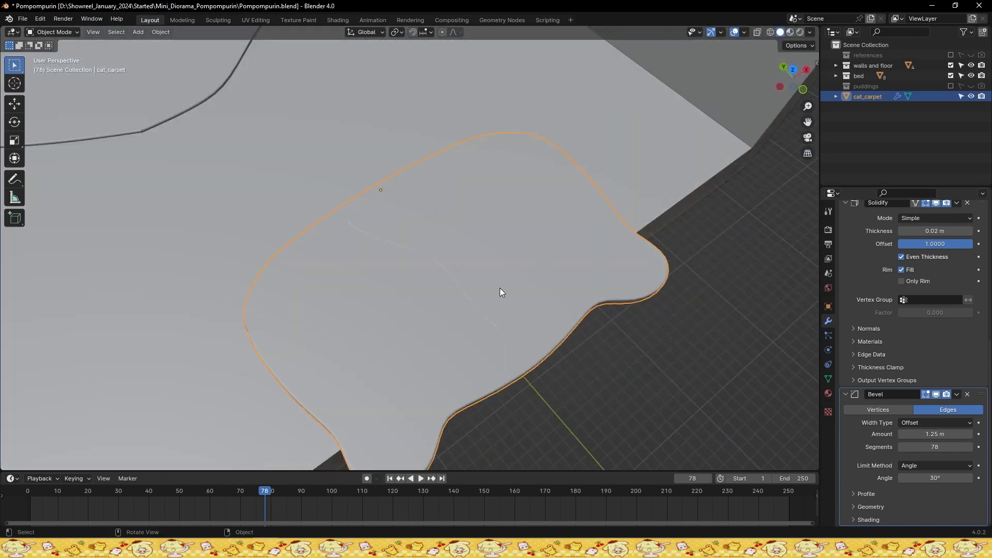
Move the seam vertex on the cat carpet's outer edge about -0.66 m along X, adjust it along Y and save
{"action": "key", "text": "Tab"}
{"action": "key", "text": "Tab"}
{"action": "key", "text": "Tab"}
{"action": "key", "text": "x"}
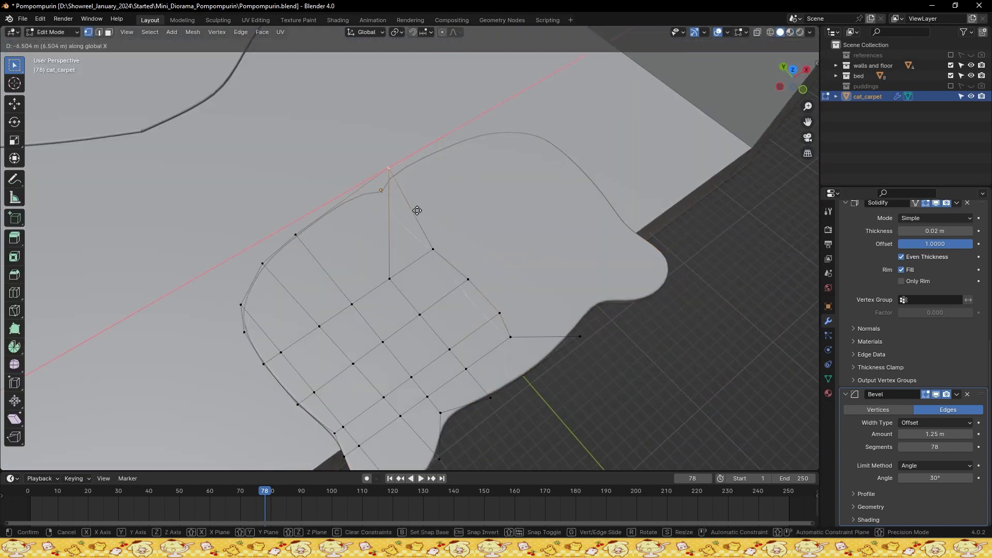
{"action": "left_click", "coordinate": [475, 202]}
{"action": "key", "text": "g"}
{"action": "key", "text": "y"}
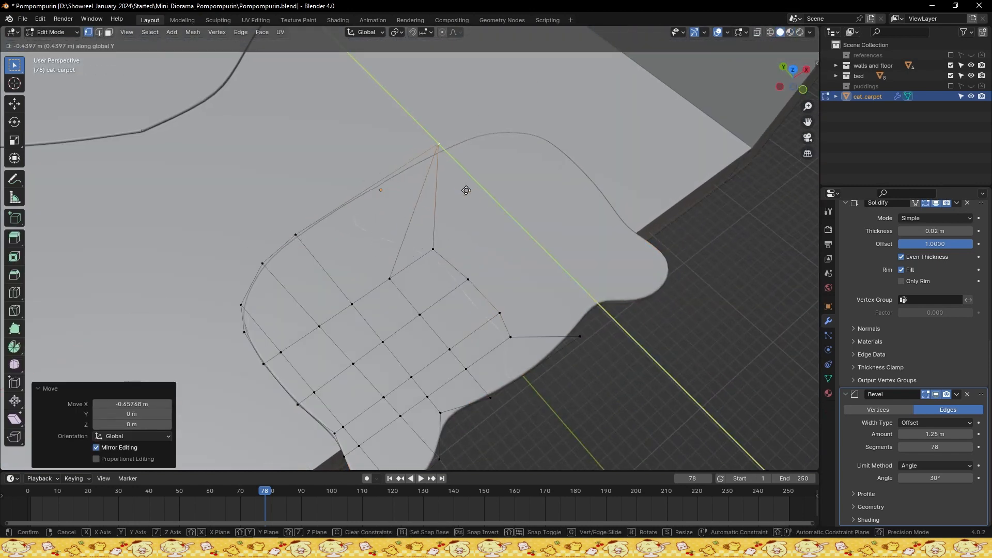
{"action": "left_click", "coordinate": [447, 179]}
{"action": "key", "text": "ctrl+s"}
{"action": "key", "text": "Tab"}
Move the cat carpet about 12.48 m along Y onto the floor, rotate it about Z and save the file
{"action": "middle_click_drag", "start_coordinate": [469, 221], "coordinate": [507, 240]}
{"action": "key", "text": "g"}
{"action": "key", "text": "y"}
{"action": "left_click", "coordinate": [470, 224]}
{"action": "key", "text": "r"}
{"action": "key", "text": "y"}
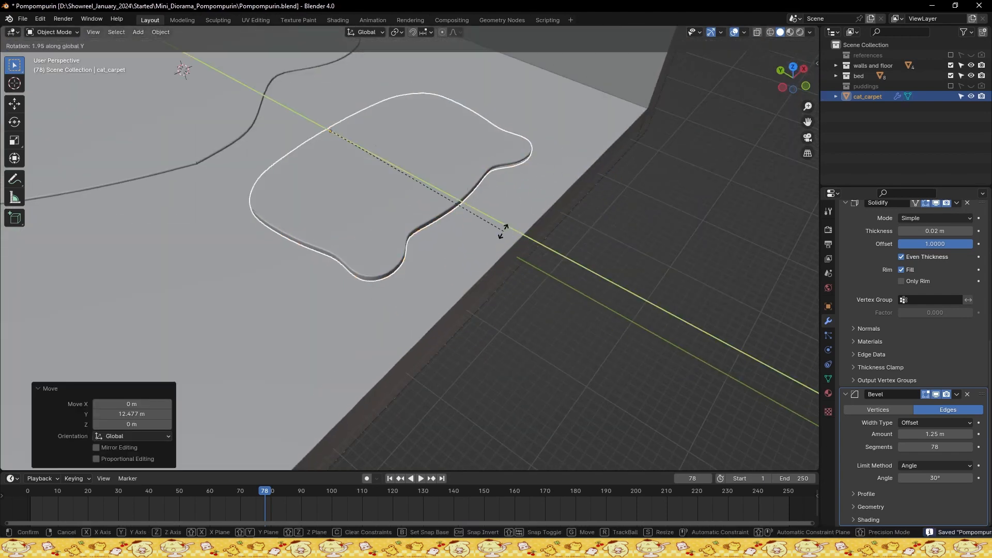
{"action": "key", "text": "x"}
{"action": "key", "text": "z"}
{"action": "left_click", "coordinate": [242, 138]}
{"action": "scroll", "coordinate": [448, 176], "scroll_direction": "down", "scroll_amount": 5}
{"action": "key", "text": "ctrl+s"}
Compare both carpets on the floor and briefly check their face orientation with the viewport overlay
{"action": "left_click", "coordinate": [423, 213]}
{"action": "middle_click_drag", "start_coordinate": [448, 176], "coordinate": [587, 243]}
{"action": "left_click", "coordinate": [495, 231]}
{"action": "left_click", "coordinate": [744, 32]}
{"action": "left_click", "coordinate": [693, 230]}
{"action": "left_click", "coordinate": [744, 32]}
{"action": "left_click", "coordinate": [692, 230]}
Move the cat carpet along Y and rotate it -154° about the Z axis
{"action": "key", "text": "g"}
{"action": "key", "text": "y"}
{"action": "left_click", "coordinate": [538, 219]}
{"action": "key", "text": "ctrl+s"}
{"action": "key", "text": "r"}
{"action": "key", "text": "z"}
{"action": "left_click", "coordinate": [500, 300]}
Position the rotated cat carpet beside the large carpet by moving it along Y and X, and save the file
{"action": "key", "text": "g"}
{"action": "key", "text": "y"}
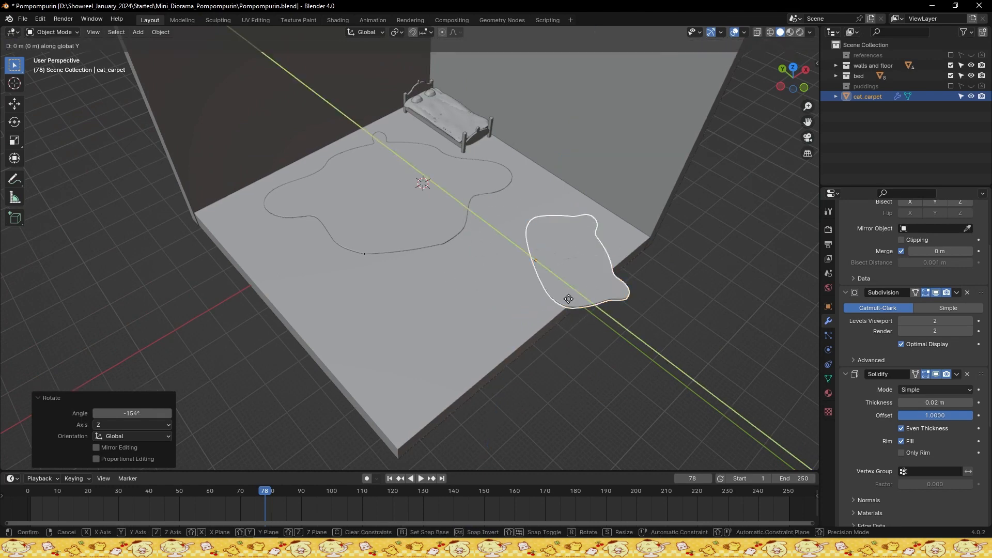
{"action": "left_click", "coordinate": [544, 274]}
{"action": "key", "text": "g"}
{"action": "key", "text": "x"}
{"action": "left_click", "coordinate": [521, 275]}
{"action": "key", "text": "ctrl+s"}
Lower the cat carpet about 0.31 m along Z and inspect its height from the front view
{"action": "scroll", "coordinate": [523, 259], "scroll_direction": "up", "scroll_amount": 2}
{"action": "middle_click_drag", "start_coordinate": [523, 259], "coordinate": [557, 227]}
{"action": "key", "text": "g"}
{"action": "key", "text": "z"}
{"action": "left_click", "coordinate": [559, 228]}
{"action": "key", "text": "KP_1"}
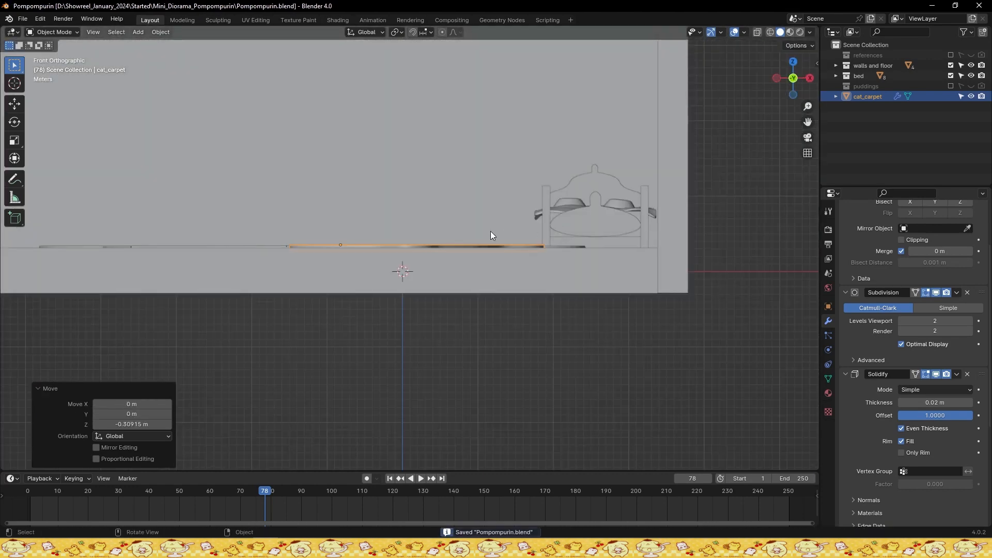
Set the cat carpet's Solidify thickness to 0.01 m and save the file
{"action": "left_click", "coordinate": [917, 399]}
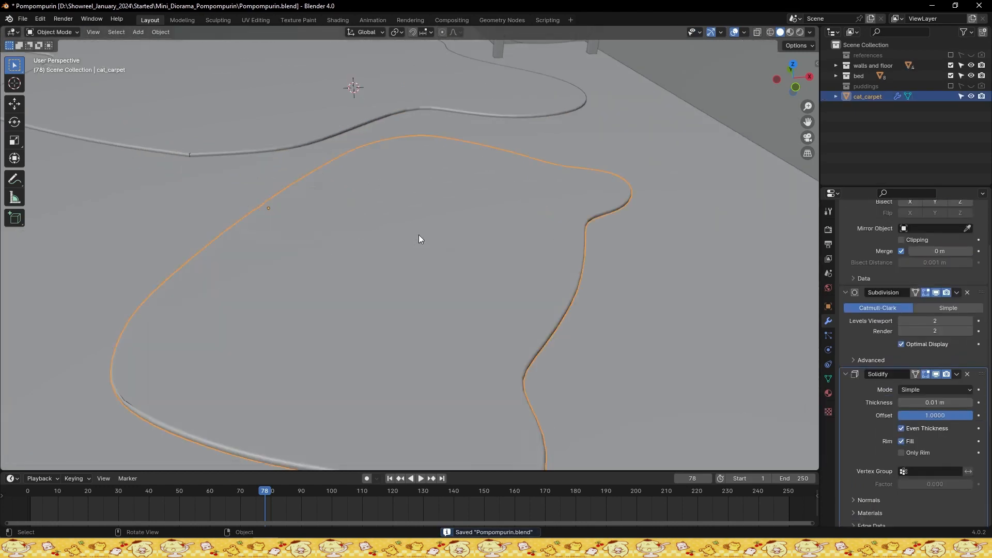
{"action": "scroll", "coordinate": [418, 239], "scroll_direction": "down", "scroll_amount": 8}
{"action": "key", "text": "ctrl+s"}
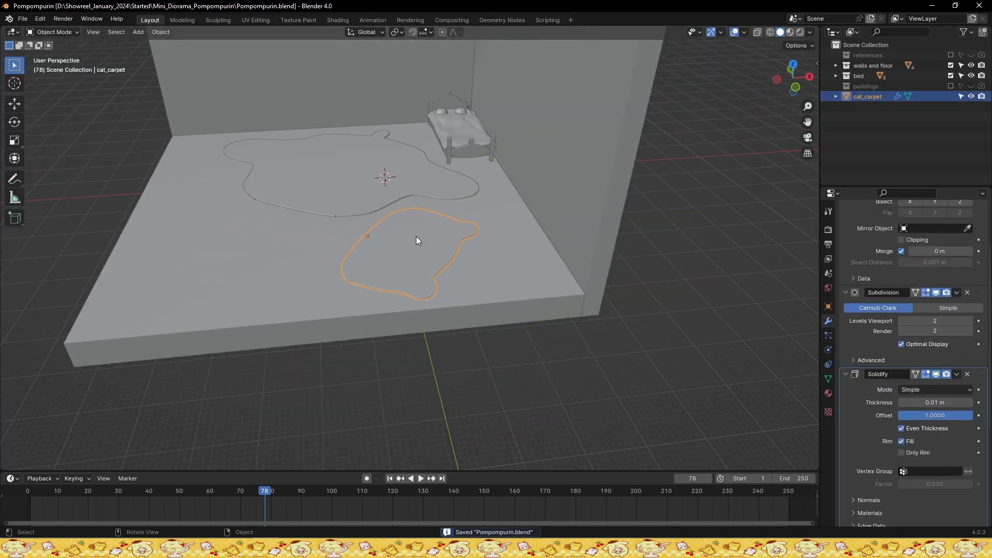
Set the viewport's Clip Start to 0.31 m and save the file
{"action": "scroll", "coordinate": [529, 279], "scroll_direction": "up", "scroll_amount": 2}
{"action": "scroll", "coordinate": [470, 251], "scroll_direction": "down", "scroll_amount": 3}
{"action": "middle_click_drag", "start_coordinate": [511, 201], "coordinate": [555, 256], "text": "shift"}
{"action": "key", "text": "n"}
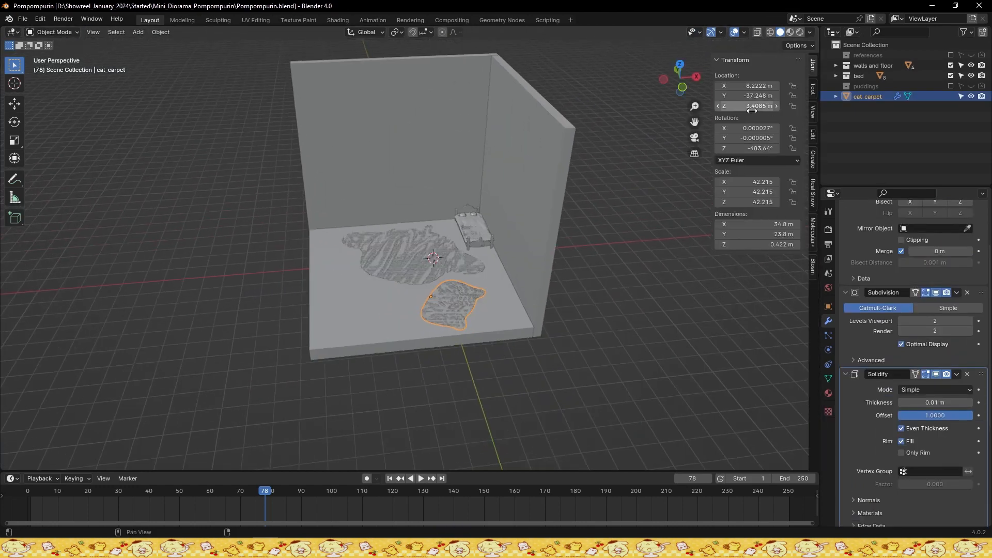
{"action": "left_click", "coordinate": [813, 90]}
{"action": "left_click", "coordinate": [813, 107]}
{"action": "left_click_drag", "start_coordinate": [781, 90], "coordinate": [796, 90]}
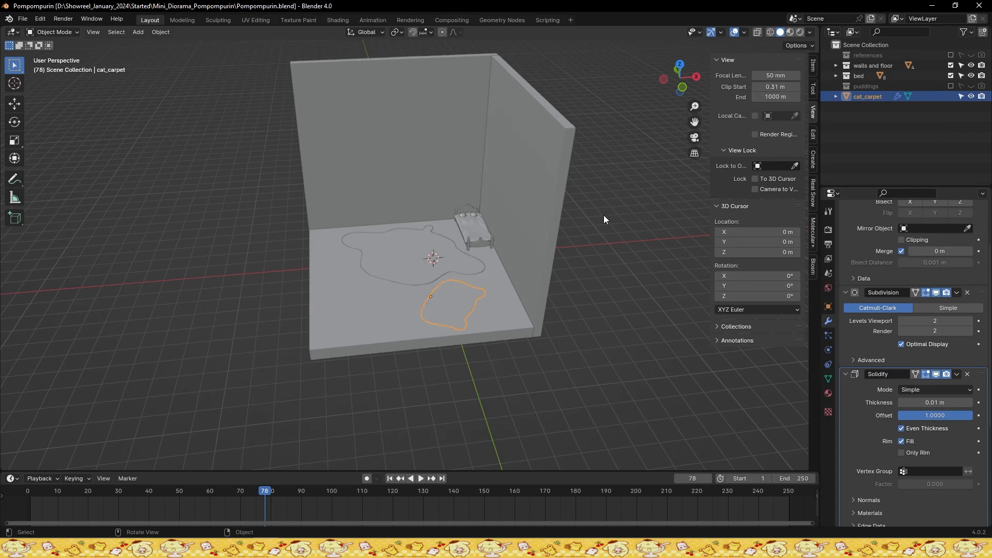
{"action": "left_click", "coordinate": [601, 228]}
{"action": "key", "text": "ctrl+s"}
Turn on the Face Orientation overlay in the viewport
{"action": "scroll", "coordinate": [594, 256], "scroll_direction": "up", "scroll_amount": 2}
{"action": "scroll", "coordinate": [592, 256], "scroll_direction": "down", "scroll_amount": 2}
{"action": "scroll", "coordinate": [475, 268], "scroll_direction": "up", "scroll_amount": 4}
{"action": "middle_click_drag", "start_coordinate": [471, 268], "coordinate": [453, 269]}
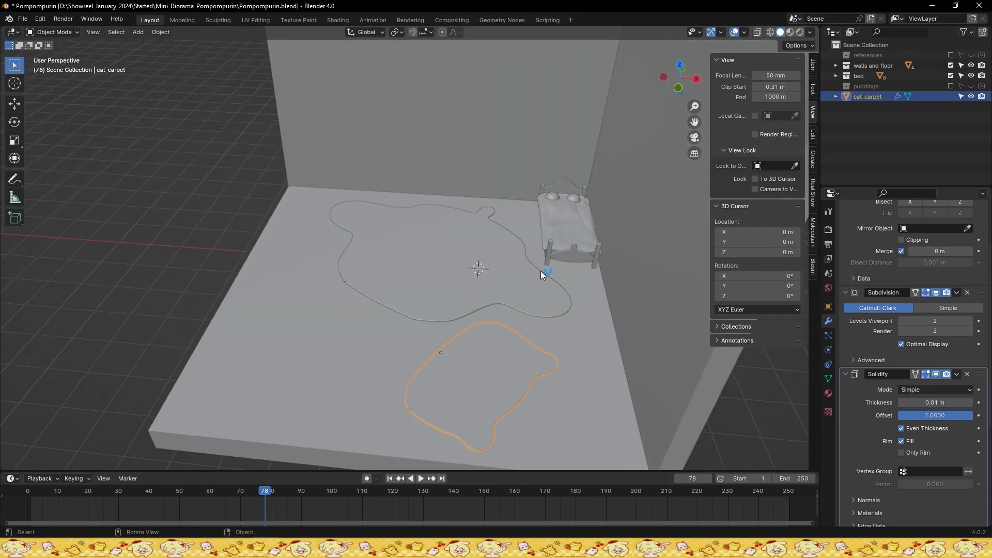
{"action": "left_click", "coordinate": [744, 32]}
{"action": "left_click", "coordinate": [681, 238]}
Edit the bed cover's mesh, switch to face selection and select a face in the red area along its near side
{"action": "left_click", "coordinate": [475, 189]}
{"action": "key", "text": "KP_Decimal"}
{"action": "key", "text": "Tab"}
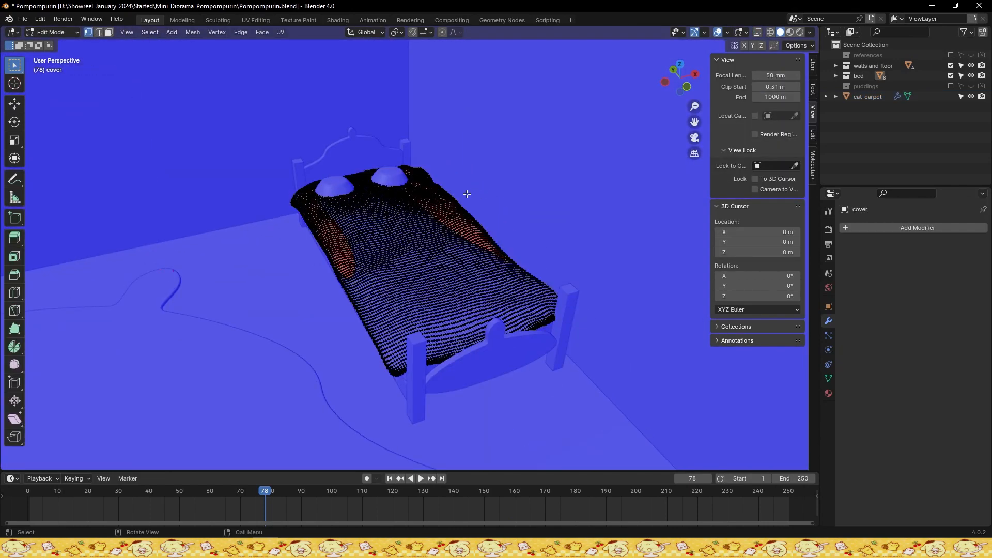
{"action": "scroll", "coordinate": [465, 193], "scroll_direction": "up", "scroll_amount": 3}
{"action": "left_click_drag", "start_coordinate": [336, 266], "coordinate": [399, 290], "text": "alt"}
{"action": "key", "text": "3"}
{"action": "left_click_drag", "start_coordinate": [350, 320], "coordinate": [410, 293], "text": "alt"}
{"action": "right_click_drag", "start_coordinate": [410, 293], "coordinate": [460, 286], "text": "alt"}
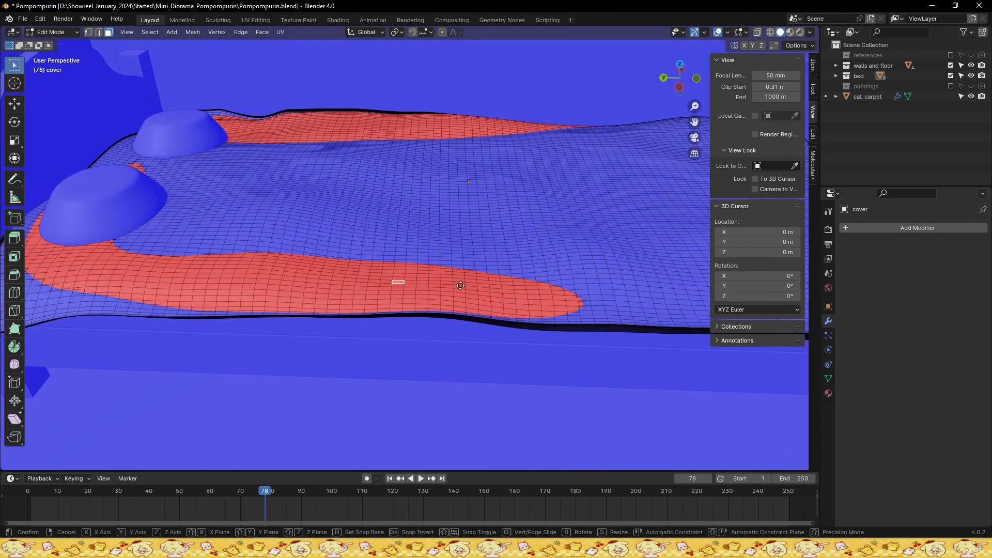
{"action": "key", "text": "g"}
{"action": "key", "text": "z"}
{"action": "right_click", "coordinate": [459, 295]}
Enable proportional editing and lower the selected cover face about 0.19 m along Z with a radius of about 1.95 m
{"action": "left_click", "coordinate": [442, 32]}
{"action": "key", "text": "g"}
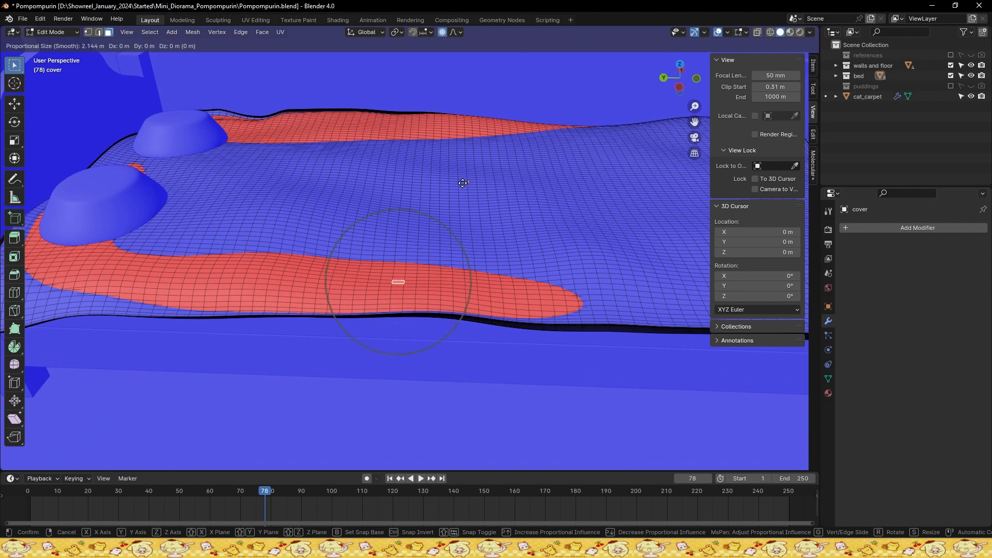
{"action": "right_click", "coordinate": [462, 189]}
{"action": "key", "text": "g"}
{"action": "key", "text": "z"}
{"action": "left_click", "coordinate": [463, 199]}
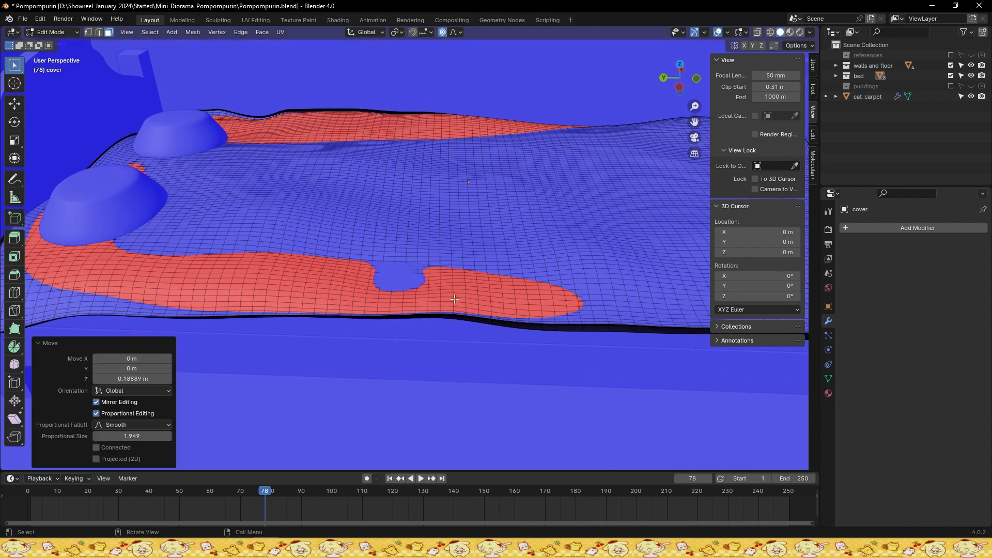
Lower three more faces in the cover's red area along Z with proportional editing
{"action": "left_click", "coordinate": [459, 299]}
{"action": "key", "text": "g"}
{"action": "key", "text": "z"}
{"action": "left_click", "coordinate": [503, 277]}
{"action": "left_click", "coordinate": [533, 293]}
{"action": "key", "text": "g"}
{"action": "key", "text": "z"}
{"action": "left_click", "coordinate": [538, 302]}
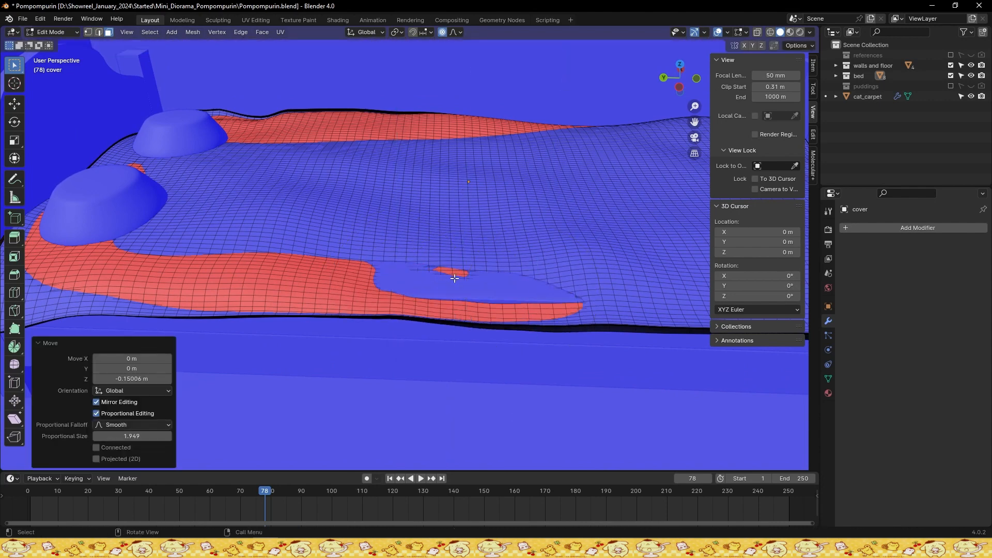
{"action": "left_click", "coordinate": [458, 273]}
{"action": "key", "text": "g"}
{"action": "key", "text": "z"}
{"action": "left_click", "coordinate": [494, 269]}
{"action": "left_click", "coordinate": [472, 319]}
{"action": "key", "text": "g"}
{"action": "key", "text": "z"}
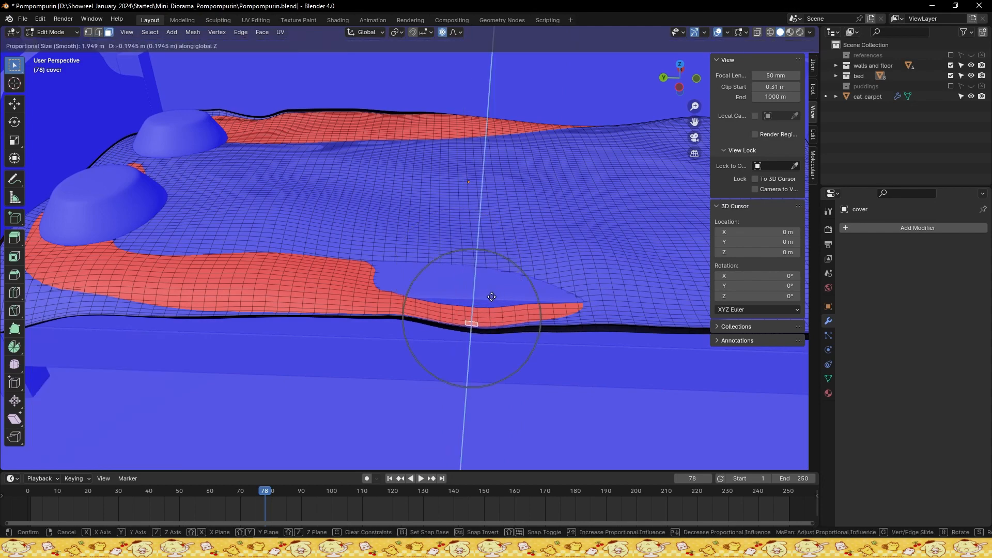
{"action": "right_click", "coordinate": [502, 270]}
Switch to vertex selection and select a vertex in the red strip along the cover's near edge
{"action": "scroll", "coordinate": [499, 300], "scroll_direction": "up", "scroll_amount": 3}
{"action": "middle_click_drag", "start_coordinate": [494, 308], "coordinate": [448, 276], "text": "shift"}
{"action": "key", "text": "1"}
{"action": "left_click", "coordinate": [449, 319]}
{"action": "key", "text": "g"}
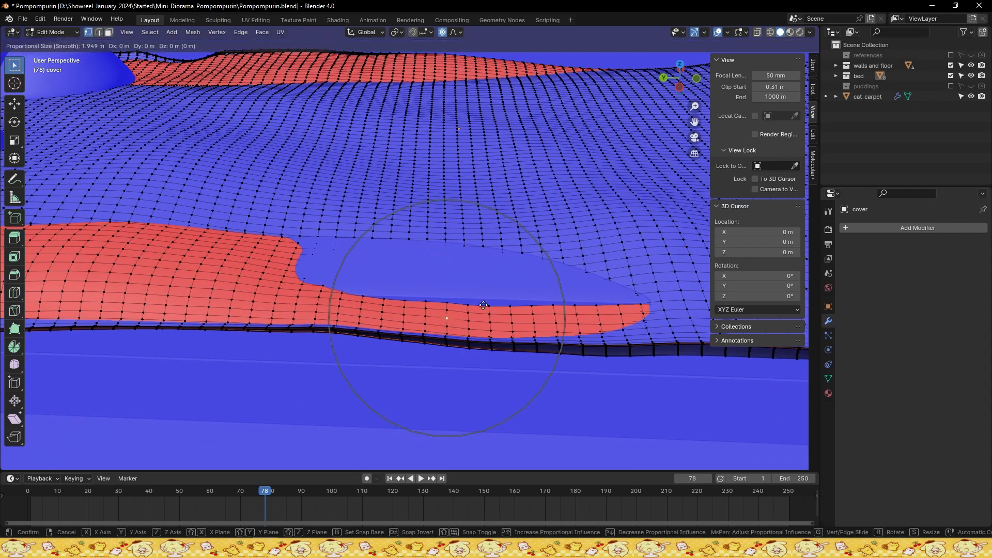
{"action": "key", "text": "z"}
{"action": "scroll", "coordinate": [481, 318], "scroll_direction": "up", "scroll_amount": 3}
{"action": "right_click", "coordinate": [506, 330]}
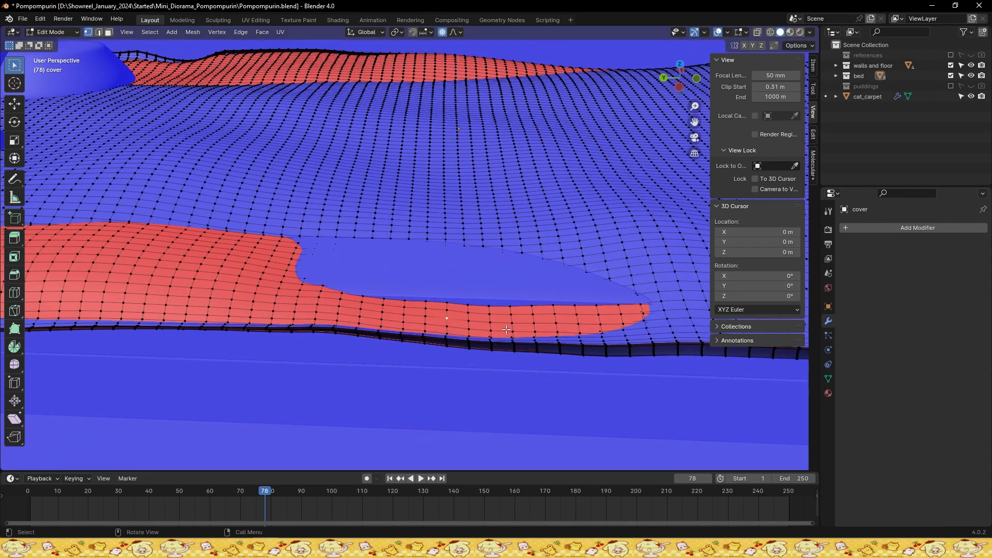
{"action": "key", "text": "g"}
{"action": "key", "text": "z"}
{"action": "right_click", "coordinate": [528, 334]}
Lower a vertex in the large red area near the front pillow along Z with an enlarged proportional radius
{"action": "scroll", "coordinate": [330, 295], "scroll_direction": "down", "scroll_amount": 3}
{"action": "middle_click_drag", "start_coordinate": [284, 289], "coordinate": [419, 327], "text": "shift"}
{"action": "scroll", "coordinate": [419, 327], "scroll_direction": "up", "scroll_amount": 3}
{"action": "left_click", "coordinate": [376, 319]}
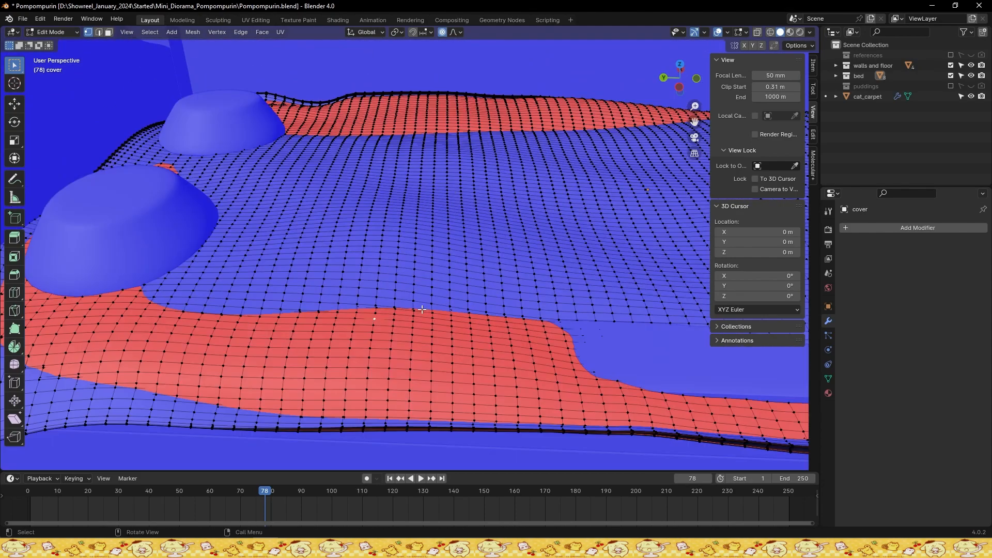
{"action": "key", "text": "g"}
{"action": "key", "text": "z"}
{"action": "scroll", "coordinate": [431, 326], "scroll_direction": "down", "scroll_amount": 15}
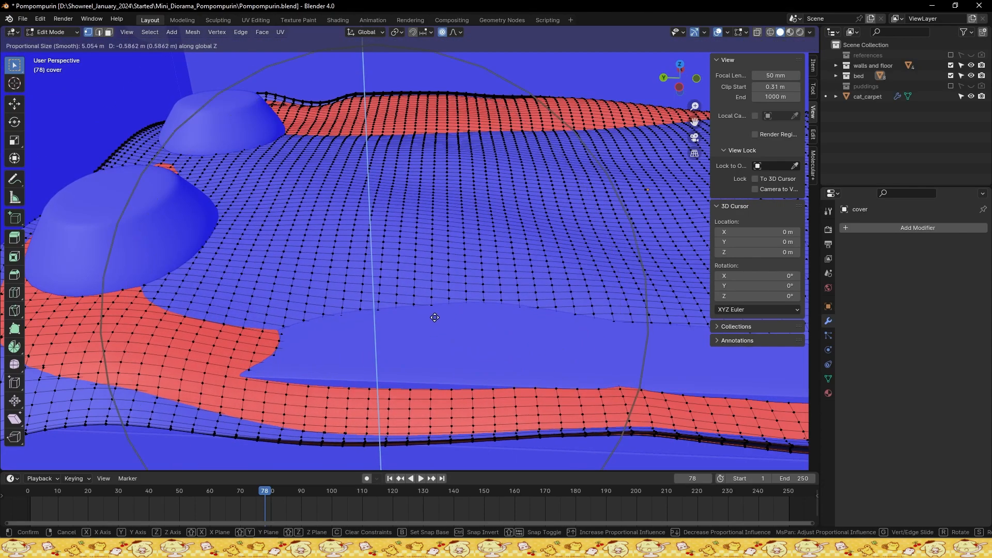
{"action": "left_click", "coordinate": [380, 325]}
Lower two vertices in the cover's red area around the front pillow along Z with proportional editing
{"action": "middle_click_drag", "start_coordinate": [380, 325], "coordinate": [509, 329], "text": "shift"}
{"action": "left_click", "coordinate": [324, 313]}
{"action": "key", "text": "g"}
{"action": "key", "text": "z"}
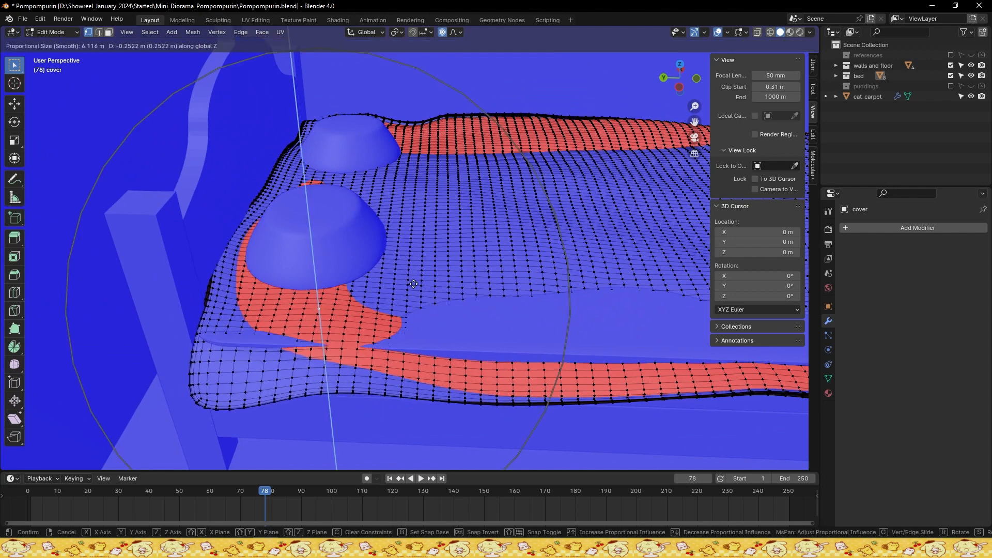
{"action": "left_click", "coordinate": [411, 305]}
{"action": "left_click", "coordinate": [256, 277]}
{"action": "key", "text": "g"}
{"action": "key", "text": "z"}
{"action": "left_click", "coordinate": [380, 254]}
{"action": "left_click", "coordinate": [465, 370]}
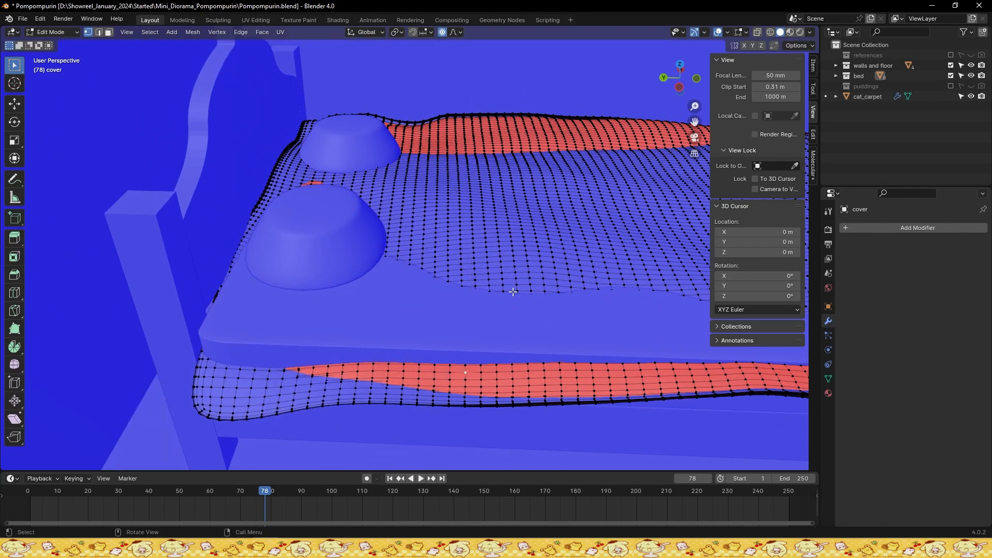
{"action": "key", "text": "g"}
{"action": "key", "text": "z"}
{"action": "scroll", "coordinate": [509, 321], "scroll_direction": "up", "scroll_amount": 11}
{"action": "right_click", "coordinate": [512, 310]}
{"action": "scroll", "coordinate": [511, 248], "scroll_direction": "down", "scroll_amount": 1}
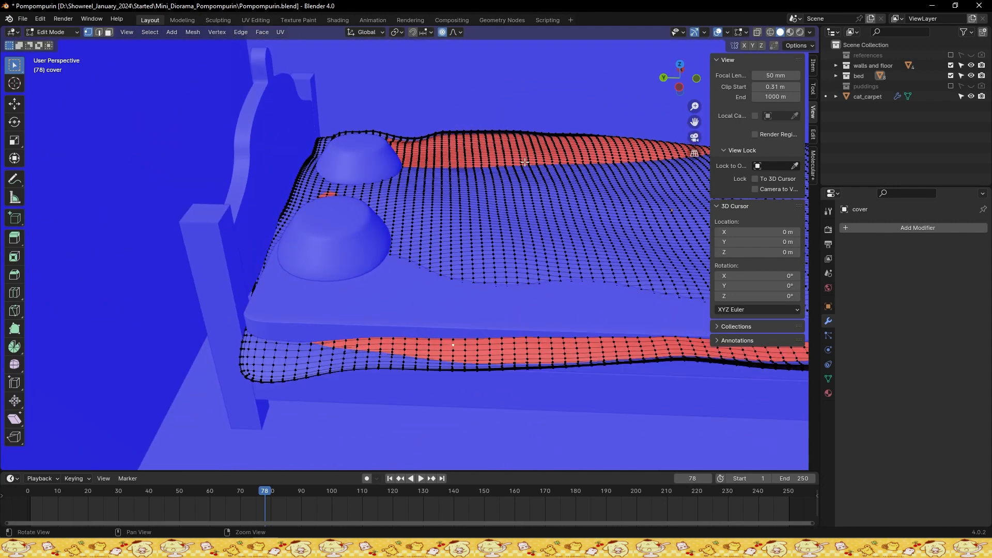
Lower cover vertices on the far red strip and near the pillows along Z with an adjusted proportional radius
{"action": "left_click", "coordinate": [461, 246]}
{"action": "middle_click_drag", "start_coordinate": [511, 141], "coordinate": [476, 267], "text": "shift"}
{"action": "key", "text": "g"}
{"action": "key", "text": "z"}
{"action": "scroll", "coordinate": [492, 250], "scroll_direction": "down", "scroll_amount": 8}
{"action": "left_click", "coordinate": [491, 250]}
{"action": "left_click", "coordinate": [281, 292]}
{"action": "key", "text": "z"}
{"action": "left_click", "coordinate": [371, 250]}
Lower the red patch behind the far pillow, then a far-side vertex about 0.91 m along Z with a radius of about 3.45 m
{"action": "left_click", "coordinate": [321, 194]}
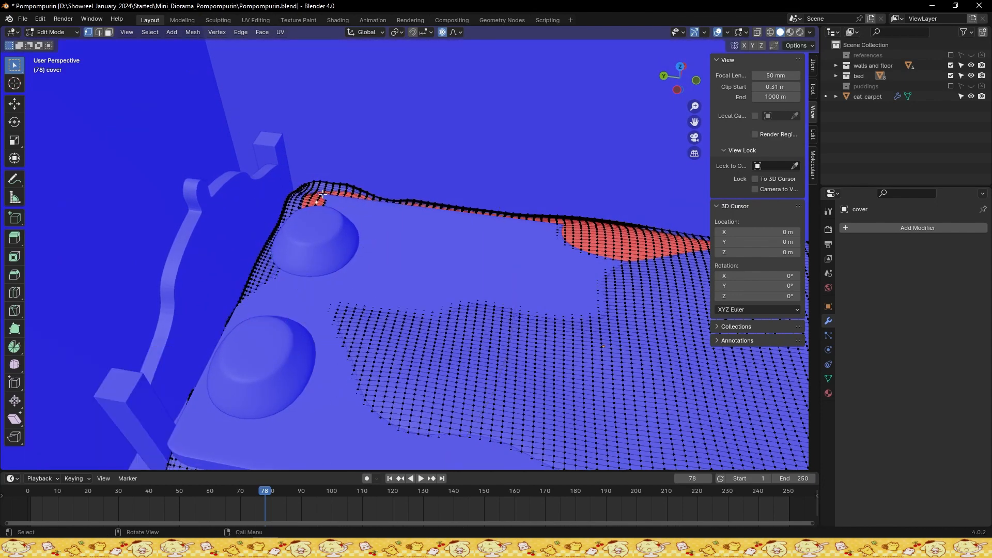
{"action": "key", "text": "g"}
{"action": "key", "text": "z"}
{"action": "left_click", "coordinate": [358, 213]}
{"action": "scroll", "coordinate": [550, 233], "scroll_direction": "down", "scroll_amount": 1}
{"action": "middle_click_drag", "start_coordinate": [550, 232], "coordinate": [476, 249], "text": "shift"}
{"action": "key", "text": "g"}
{"action": "key", "text": "x"}
{"action": "scroll", "coordinate": [320, 316], "scroll_direction": "up", "scroll_amount": 8}
{"action": "left_click", "coordinate": [339, 312]}
{"action": "key", "text": "g"}
{"action": "key", "text": "z"}
{"action": "left_click", "coordinate": [532, 229]}
Expand the bed collection and hide the mattress so only the cover remains over the bed frame
{"action": "middle_click_drag", "start_coordinate": [531, 229], "coordinate": [458, 305]}
{"action": "scroll", "coordinate": [458, 307], "scroll_direction": "up", "scroll_amount": 3}
{"action": "left_click", "coordinate": [835, 76]}
{"action": "left_click", "coordinate": [971, 96]}
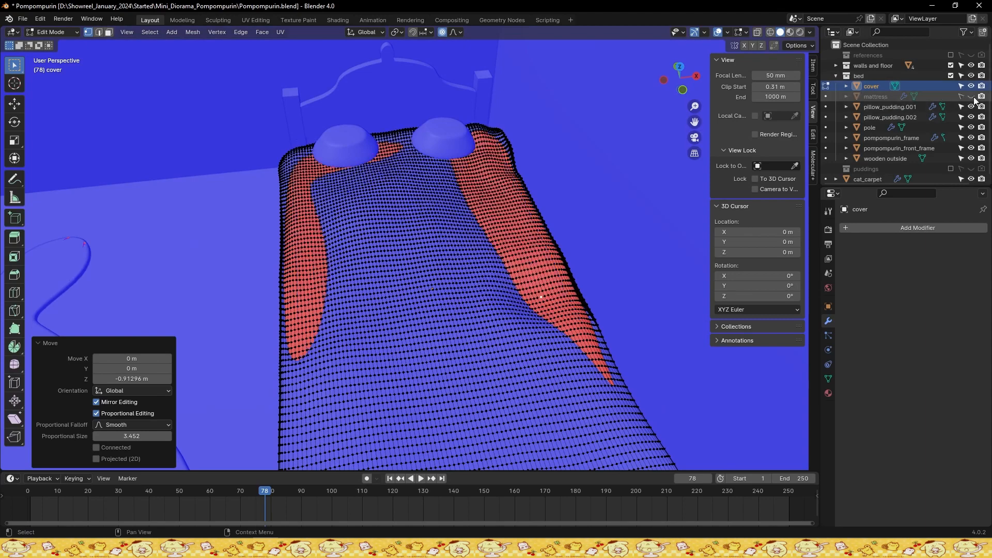
{"action": "left_click", "coordinate": [971, 97]}
{"action": "middle_click_drag", "start_coordinate": [532, 222], "coordinate": [643, 176]}
{"action": "left_click", "coordinate": [877, 97]}
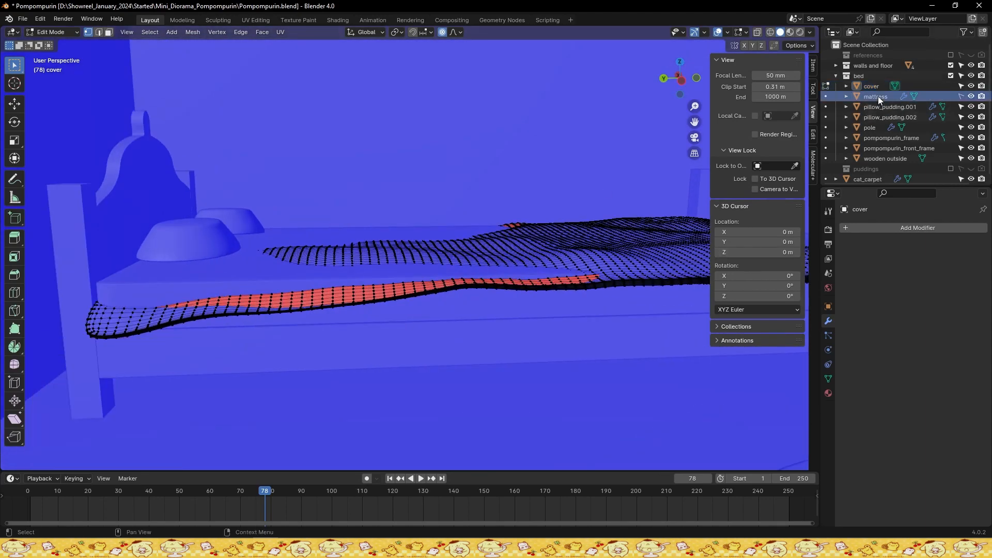
{"action": "left_click", "coordinate": [971, 98]}
Adjust one vertex in each of the cover's near and far red strips along Z, and save the file
{"action": "middle_click_drag", "start_coordinate": [516, 248], "coordinate": [510, 264]}
{"action": "mouse_move", "coordinate": [445, 252]}
{"action": "middle_mouse_down"}
{"action": "mouse_move", "coordinate": [432, 262]}
{"action": "mouse_move", "coordinate": [443, 255]}
{"action": "middle_mouse_up"}
{"action": "scroll", "coordinate": [442, 255], "scroll_direction": "up", "scroll_amount": 1}
{"action": "key", "text": "g"}
{"action": "key", "text": "z"}
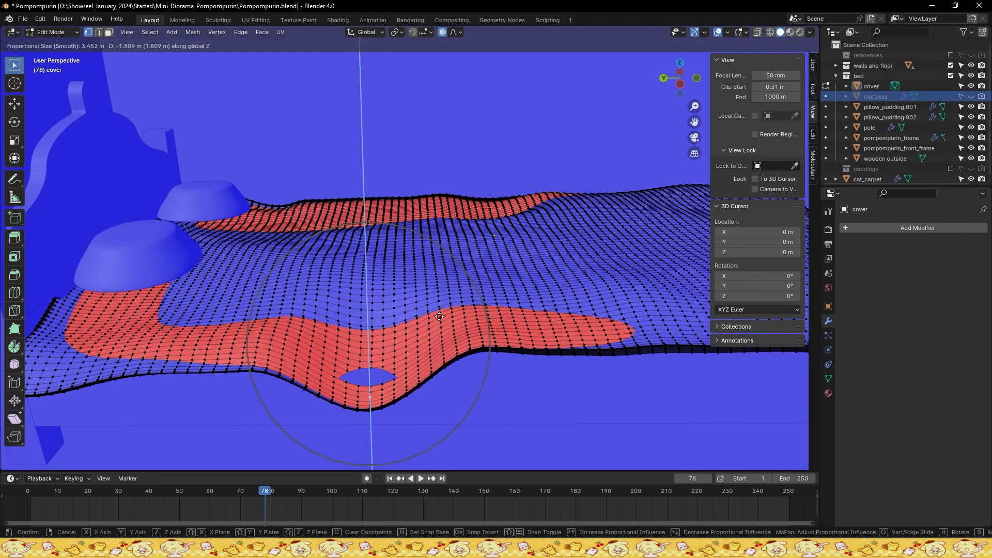
{"action": "left_click", "coordinate": [439, 269]}
{"action": "scroll", "coordinate": [429, 256], "scroll_direction": "down", "scroll_amount": 1}
{"action": "left_click", "coordinate": [384, 210]}
{"action": "key", "text": "g"}
{"action": "key", "text": "z"}
{"action": "left_click", "coordinate": [434, 228]}
{"action": "key", "text": "ctrl+s"}
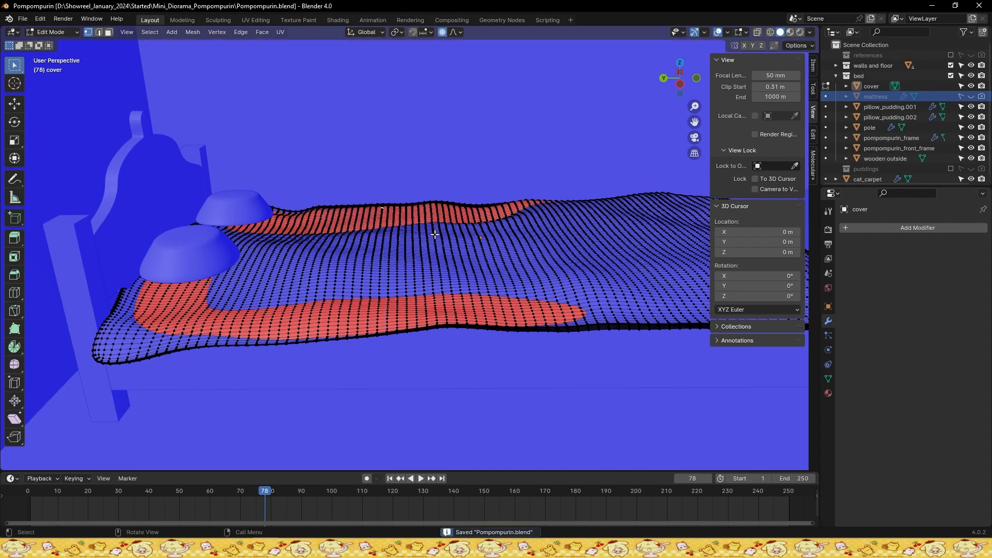
Select the faces in the middle of the cover's near red area, delete them and return to Object Mode
{"action": "key", "text": "3"}
{"action": "left_click", "coordinate": [453, 32]}
{"action": "scroll", "coordinate": [375, 359], "scroll_direction": "up", "scroll_amount": 4}
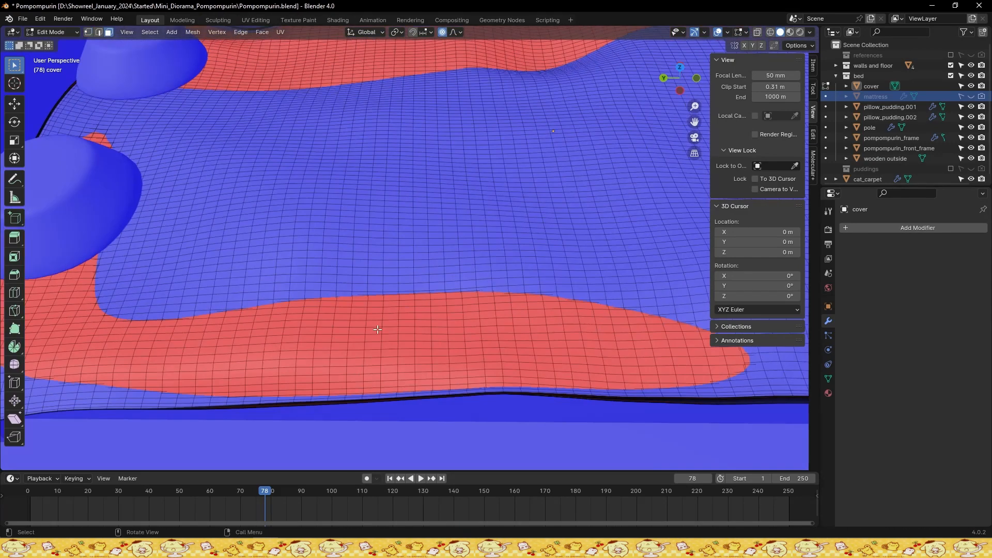
{"action": "mouse_move", "coordinate": [358, 346]}
{"action": "left_mouse_down"}
{"action": "mouse_move", "coordinate": [610, 344]}
{"action": "mouse_move", "coordinate": [436, 331]}
{"action": "mouse_move", "coordinate": [336, 348]}
{"action": "left_mouse_up"}
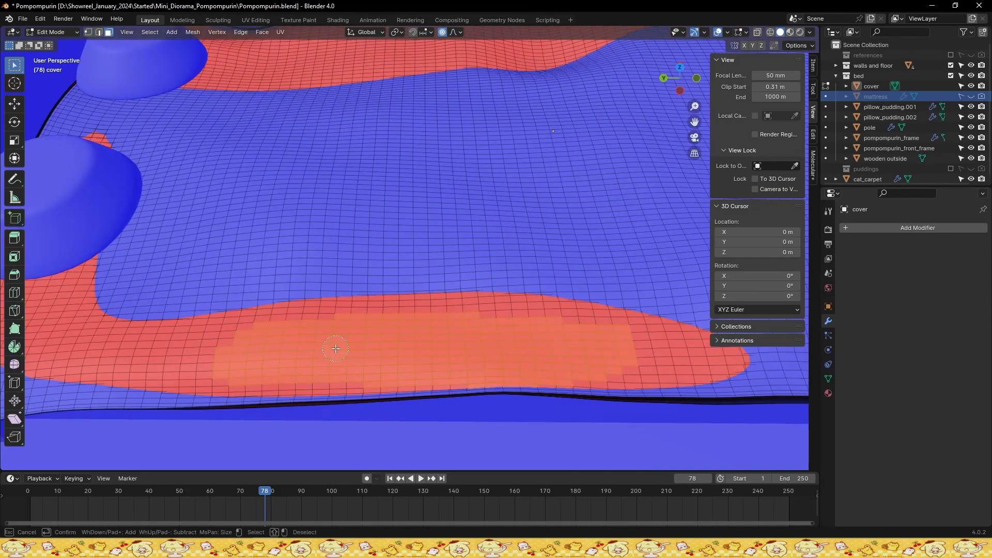
{"action": "key", "text": "x"}
{"action": "key", "text": "f"}
{"action": "key", "text": "Tab"}
{"action": "scroll", "coordinate": [358, 344], "scroll_direction": "down", "scroll_amount": 5}
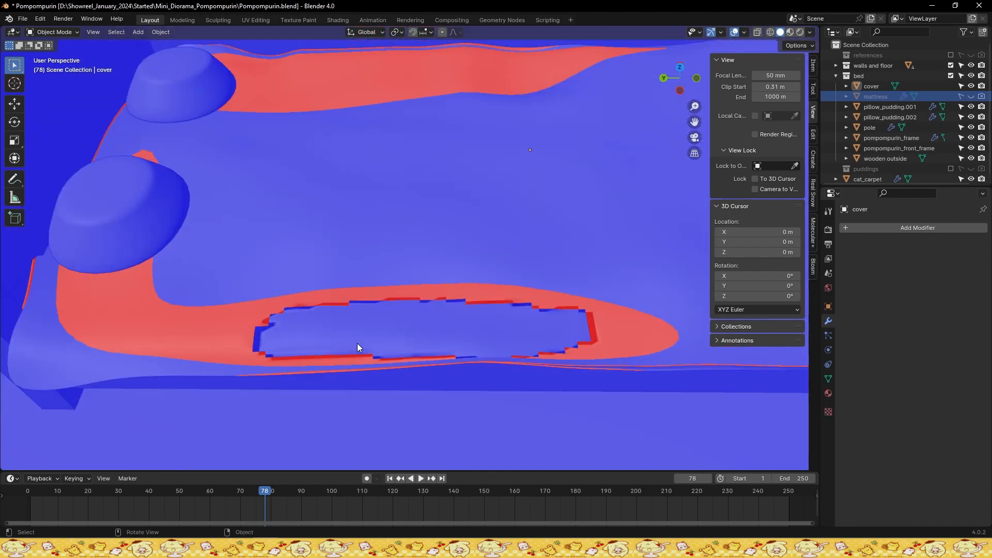
Unhide the mattress and turn off the viewport overlays to show the bed in plain shading
{"action": "middle_click_drag", "start_coordinate": [357, 343], "coordinate": [755, 224]}
{"action": "left_click", "coordinate": [971, 97]}
{"action": "left_click", "coordinate": [734, 32]}
{"action": "left_click", "coordinate": [743, 32]}
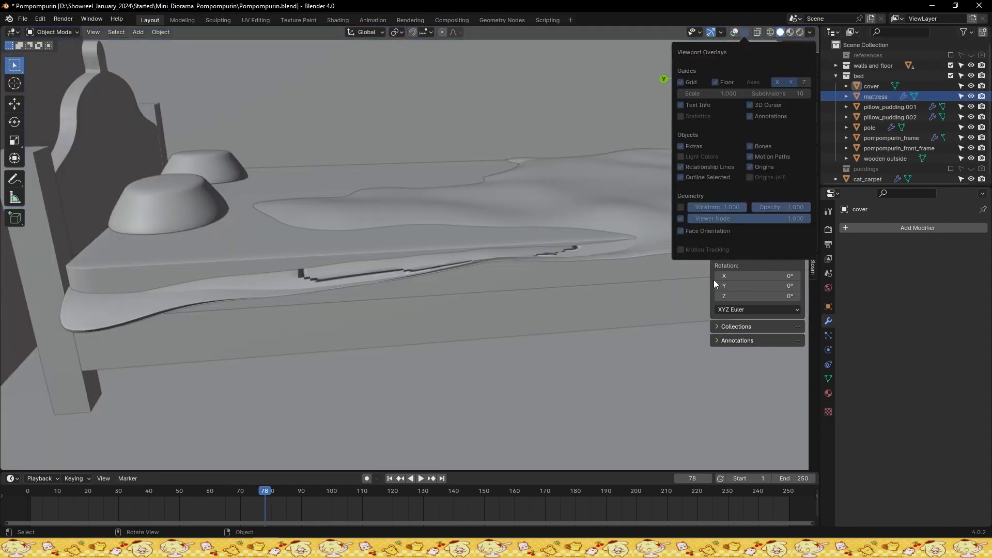
{"action": "left_click", "coordinate": [533, 215]}
{"action": "scroll", "coordinate": [537, 213], "scroll_direction": "down", "scroll_amount": 3}
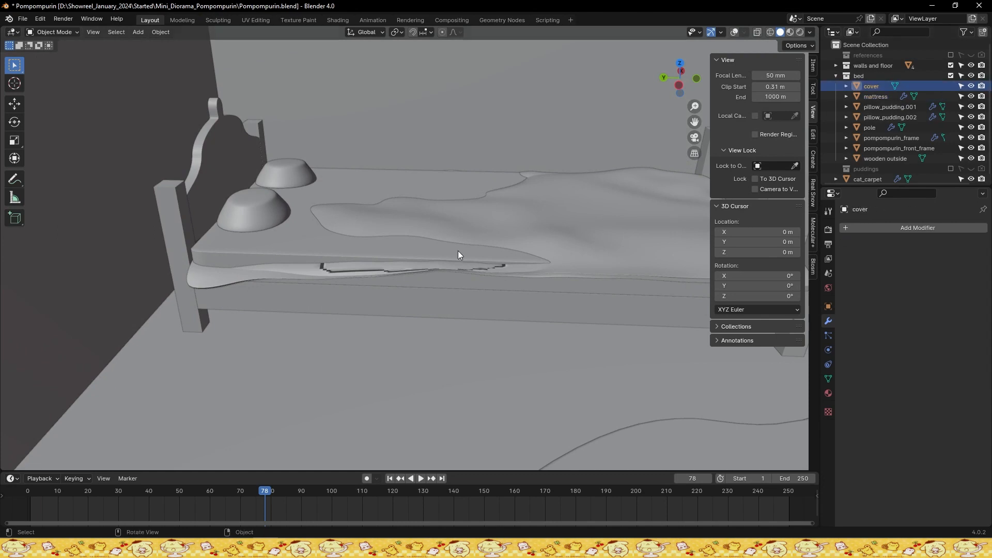
Inspect the cut cover from the side and from farther away, and save the file
{"action": "middle_click_drag", "start_coordinate": [458, 255], "coordinate": [316, 270]}
{"action": "left_click", "coordinate": [279, 314]}
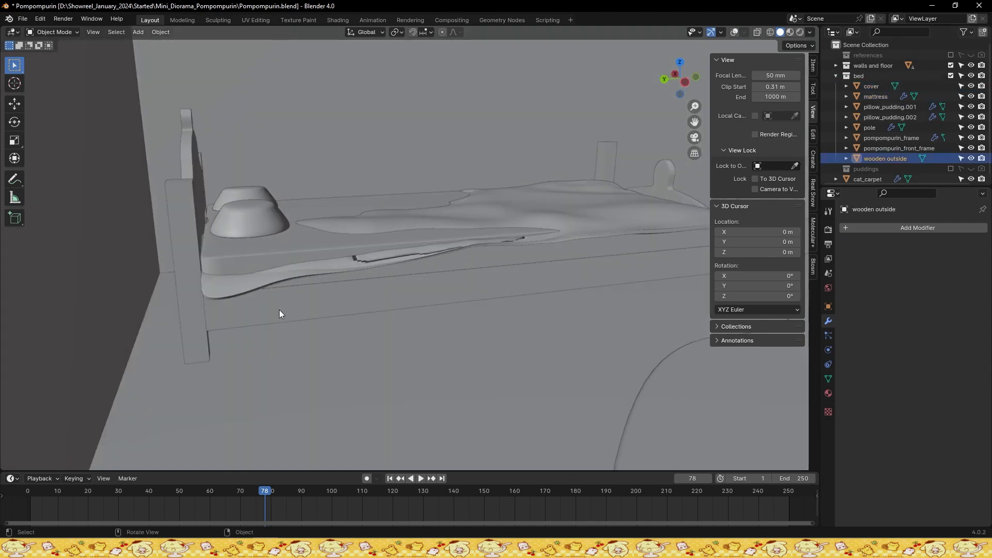
{"action": "left_click", "coordinate": [902, 141]}
{"action": "key", "text": "ctrl+s"}
{"action": "scroll", "coordinate": [565, 228], "scroll_direction": "down", "scroll_amount": 6}
{"action": "middle_click_drag", "start_coordinate": [565, 227], "coordinate": [542, 312]}
{"action": "left_click", "coordinate": [565, 326]}
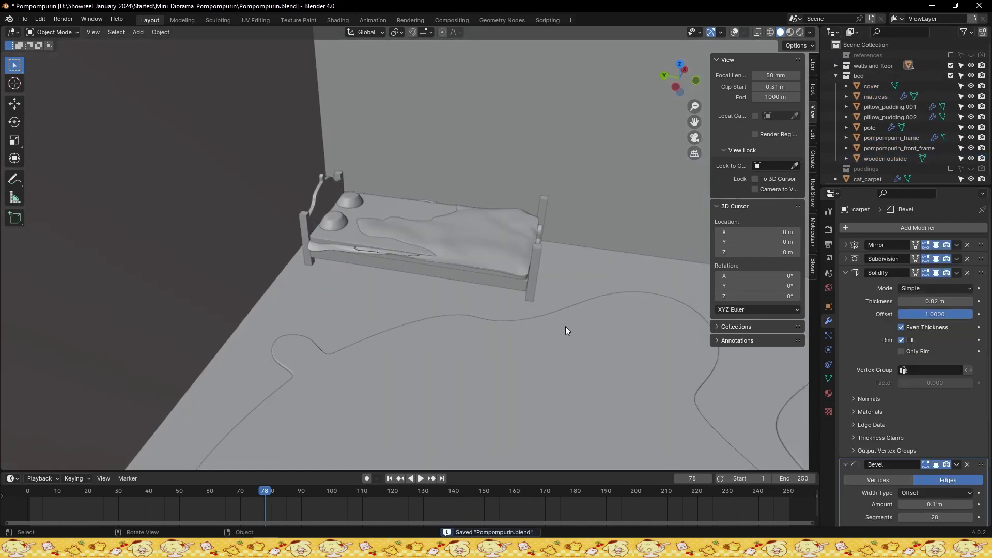
Select the bed cover and raise the whole object about 0.67 m along Z above the mattress
{"action": "left_click", "coordinate": [489, 258]}
{"action": "scroll", "coordinate": [480, 255], "scroll_direction": "up", "scroll_amount": 4}
{"action": "left_click_drag", "start_coordinate": [480, 254], "coordinate": [500, 244], "text": "alt"}
{"action": "scroll", "coordinate": [501, 244], "scroll_direction": "up", "scroll_amount": 2}
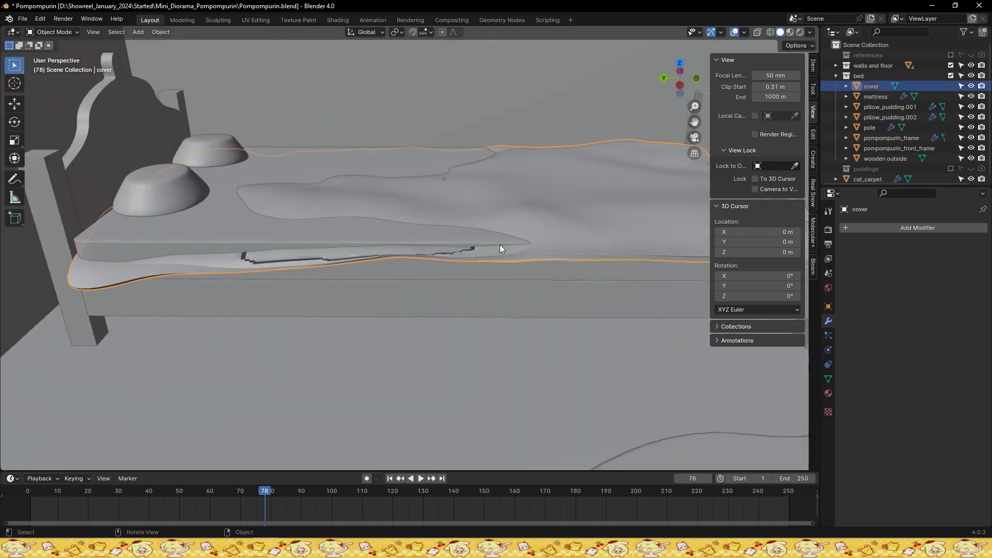
{"action": "key", "text": "g"}
{"action": "key", "text": "z"}
{"action": "left_click", "coordinate": [504, 231]}
{"action": "scroll", "coordinate": [518, 214], "scroll_direction": "down", "scroll_amount": 2}
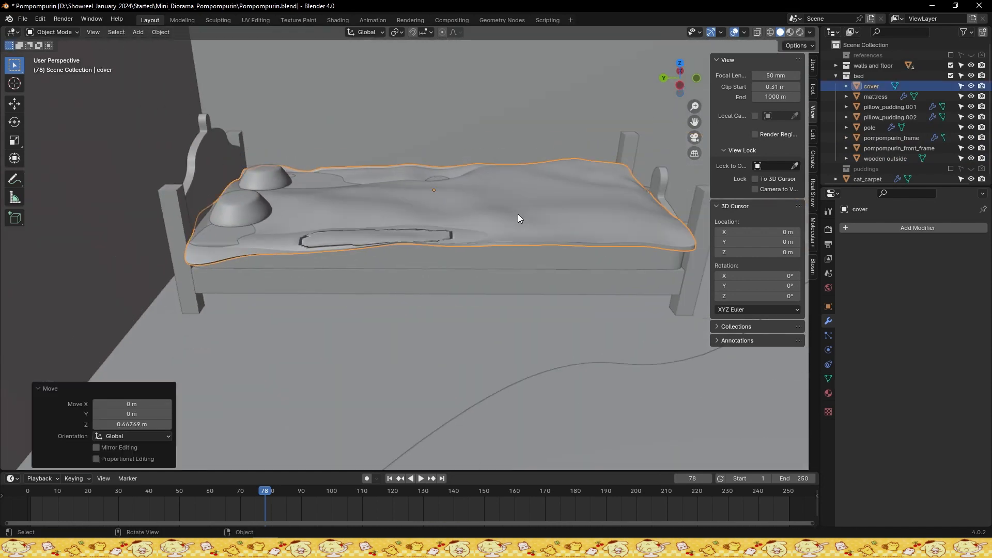
Delete the bed cover object
{"action": "key", "text": "Delete"}
{"action": "key", "text": "shift+a"}
{"action": "key", "text": "Escape"}
Duplicate the mattress upward along Z, flatten the copy to a Z scale of about 0.14 and save the file
{"action": "left_click", "coordinate": [457, 230]}
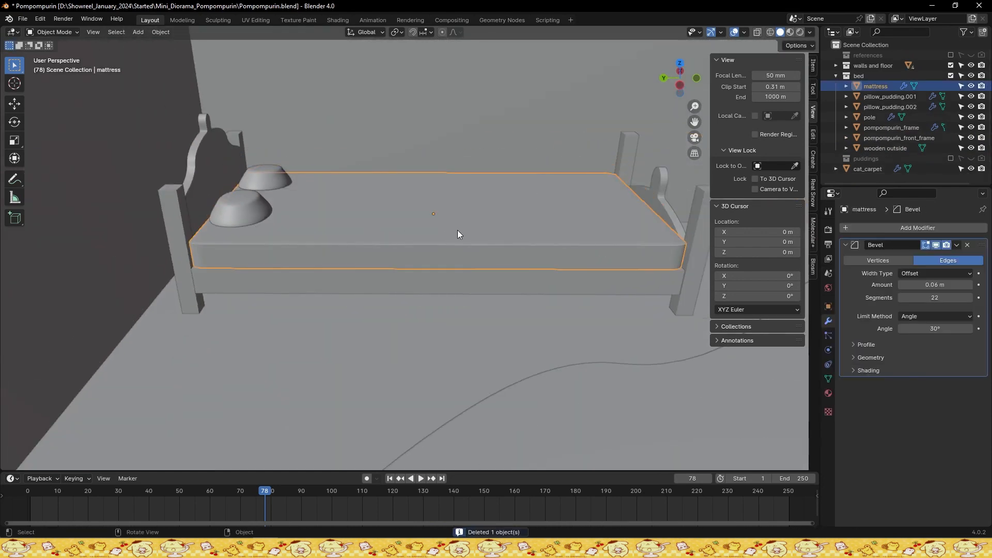
{"action": "key", "text": "shift+d"}
{"action": "key", "text": "z"}
{"action": "left_click", "coordinate": [460, 208]}
{"action": "scroll", "coordinate": [498, 229], "scroll_direction": "up", "scroll_amount": 3}
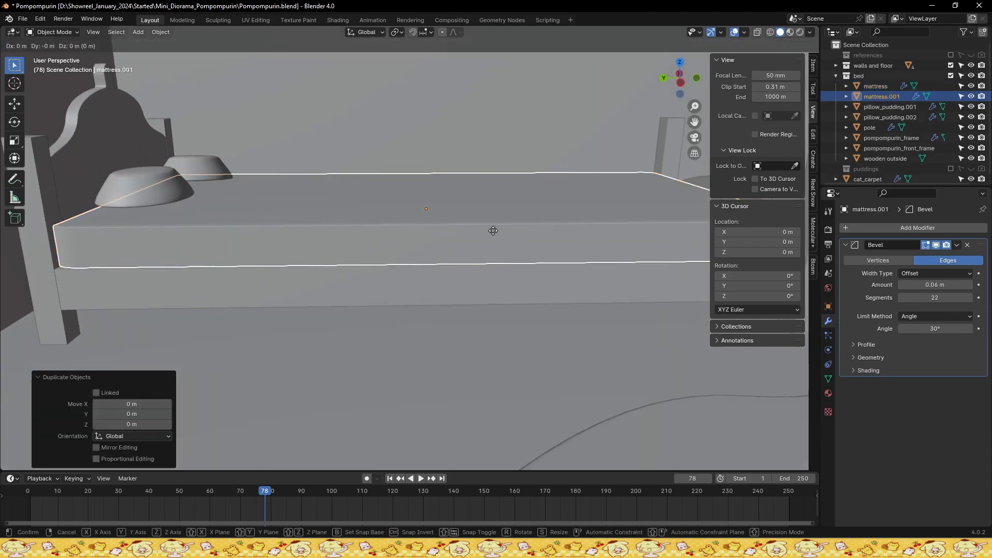
{"action": "scroll", "coordinate": [565, 308], "scroll_direction": "up", "scroll_amount": 2}
{"action": "key", "text": "s"}
{"action": "key", "text": "z"}
{"action": "left_click", "coordinate": [447, 190]}
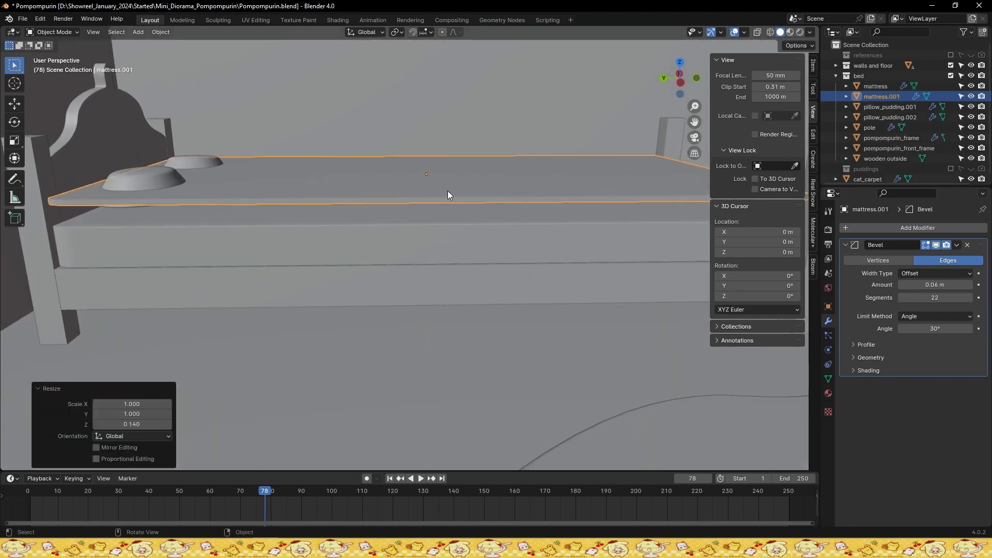
{"action": "key", "text": "ctrl+s"}
Remove the Bevel modifier from the flattened mattress copy, widen it to about 1.238 along X and save
{"action": "scroll", "coordinate": [649, 245], "scroll_direction": "up", "scroll_amount": 1}
{"action": "middle_click_drag", "start_coordinate": [649, 245], "coordinate": [512, 260]}
{"action": "scroll", "coordinate": [519, 242], "scroll_direction": "down", "scroll_amount": 6}
{"action": "left_click", "coordinate": [967, 245]}
{"action": "key", "text": "s"}
{"action": "key", "text": "x"}
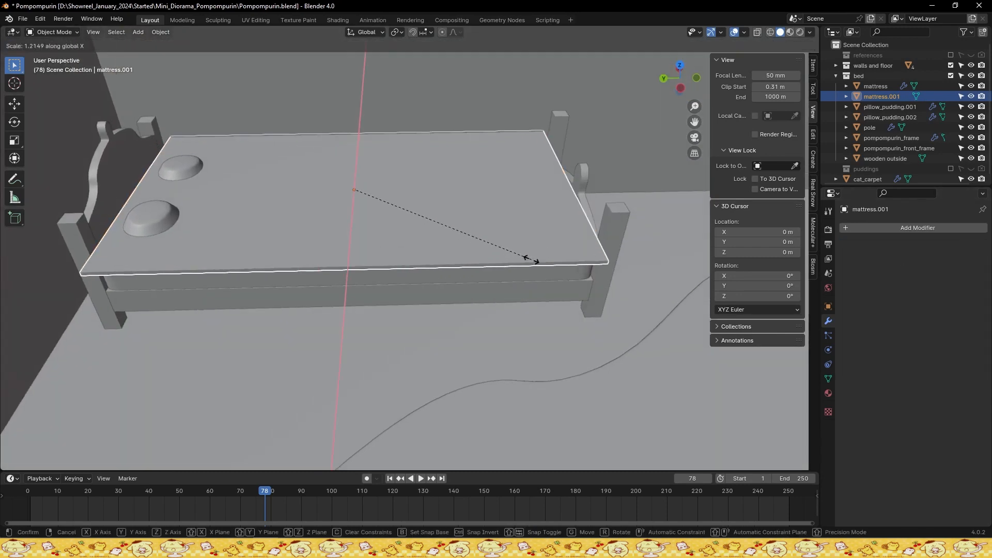
{"action": "left_click", "coordinate": [528, 262]}
{"action": "key", "text": "ctrl+s"}
Turn on the Face Orientation overlay and check the normals of the flattened mattress copy
{"action": "scroll", "coordinate": [531, 263], "scroll_direction": "up", "scroll_amount": 3}
{"action": "left_click_drag", "start_coordinate": [532, 262], "coordinate": [537, 199], "text": "alt"}
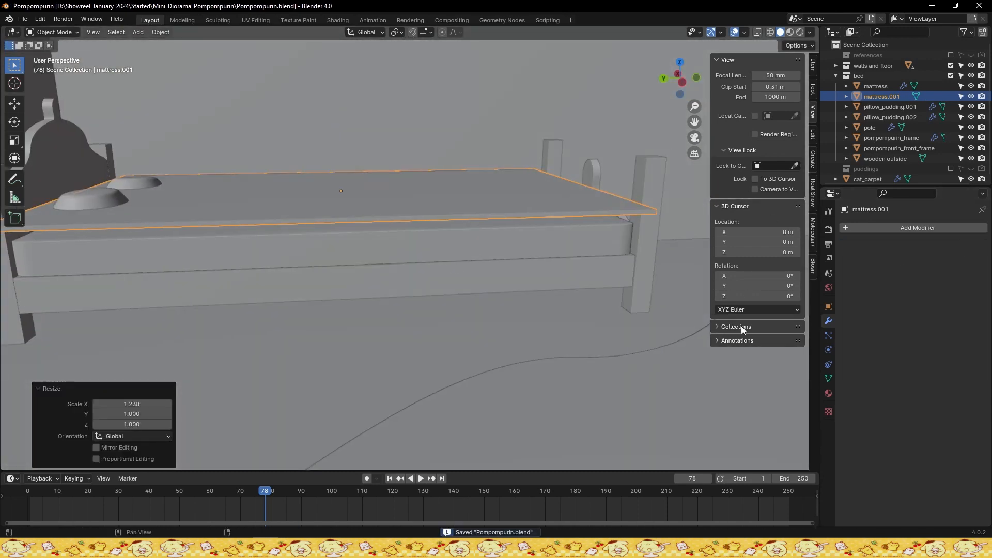
{"action": "left_click", "coordinate": [744, 33]}
{"action": "left_click", "coordinate": [694, 230]}
{"action": "scroll", "coordinate": [517, 233], "scroll_direction": "down", "scroll_amount": 1}
{"action": "middle_click_drag", "start_coordinate": [517, 233], "coordinate": [482, 262]}
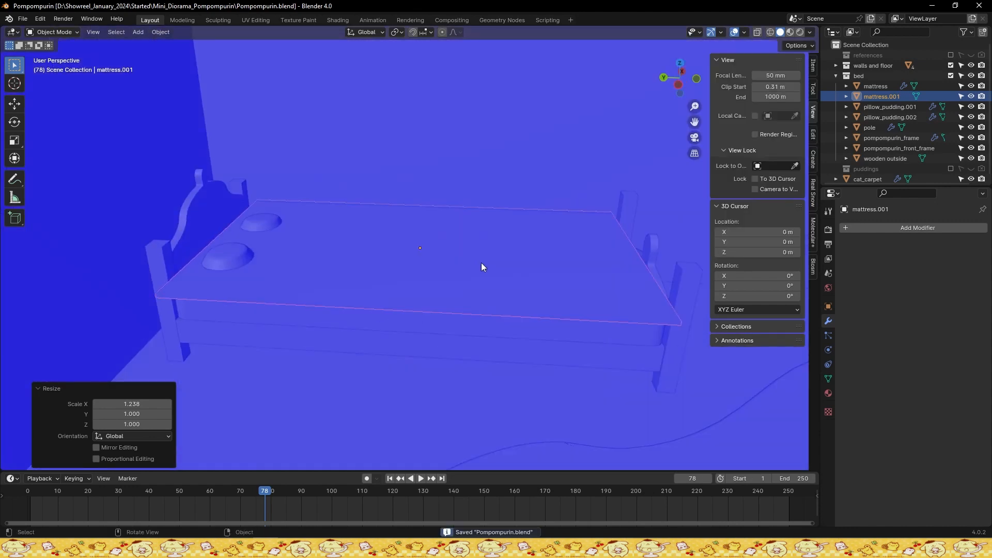
Add Cloth physics to the flattened mattress copy, enable Pressure and set the Gravity field weight to 0
{"action": "left_click", "coordinate": [828, 350]}
{"action": "left_click", "coordinate": [873, 242]}
{"action": "scroll", "coordinate": [879, 321], "scroll_direction": "down", "scroll_amount": 12}
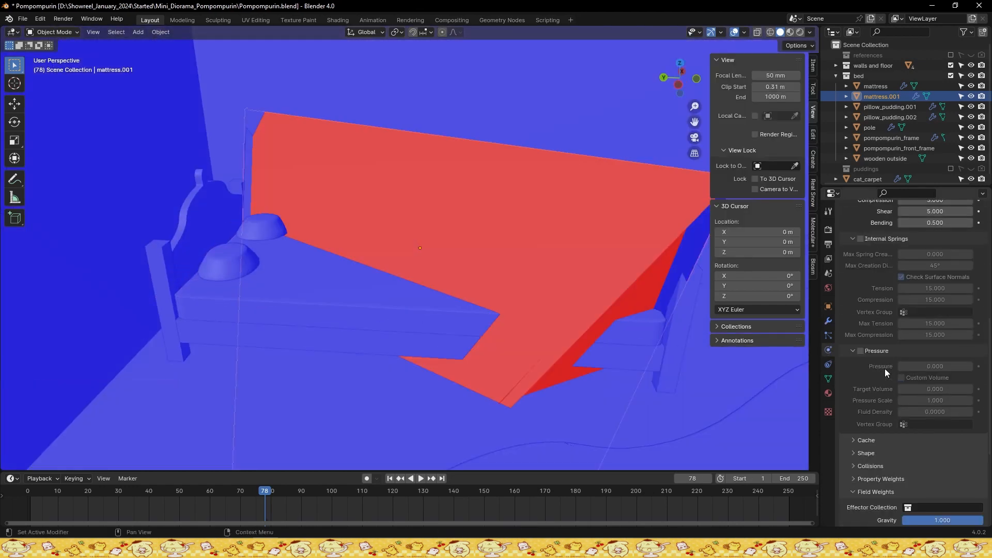
{"action": "left_click", "coordinate": [860, 351]}
{"action": "scroll", "coordinate": [934, 452], "scroll_direction": "down", "scroll_amount": 4}
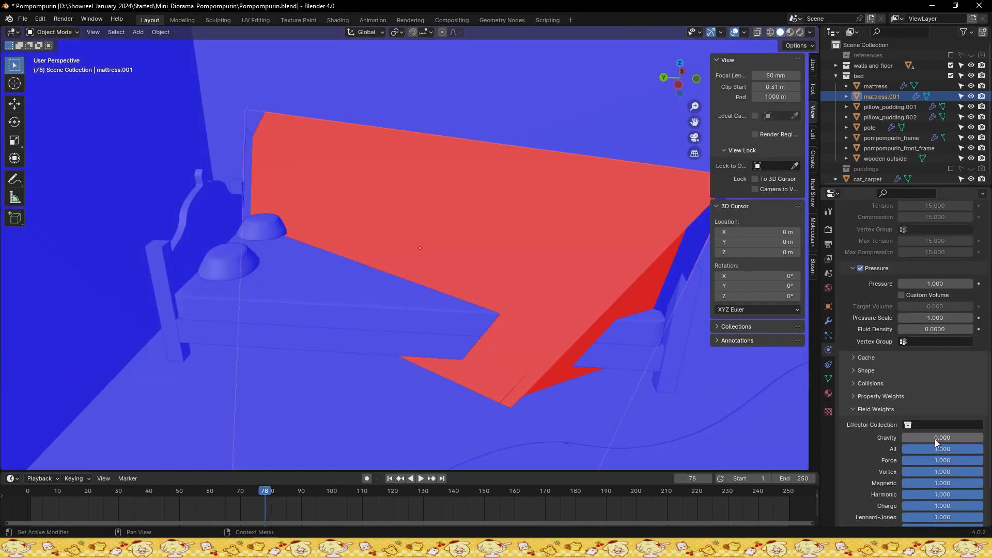
Preview the cloth simulation on the timeline and set the cloth Pressure to 3
{"action": "left_click_drag", "start_coordinate": [42, 492], "coordinate": [165, 491]}
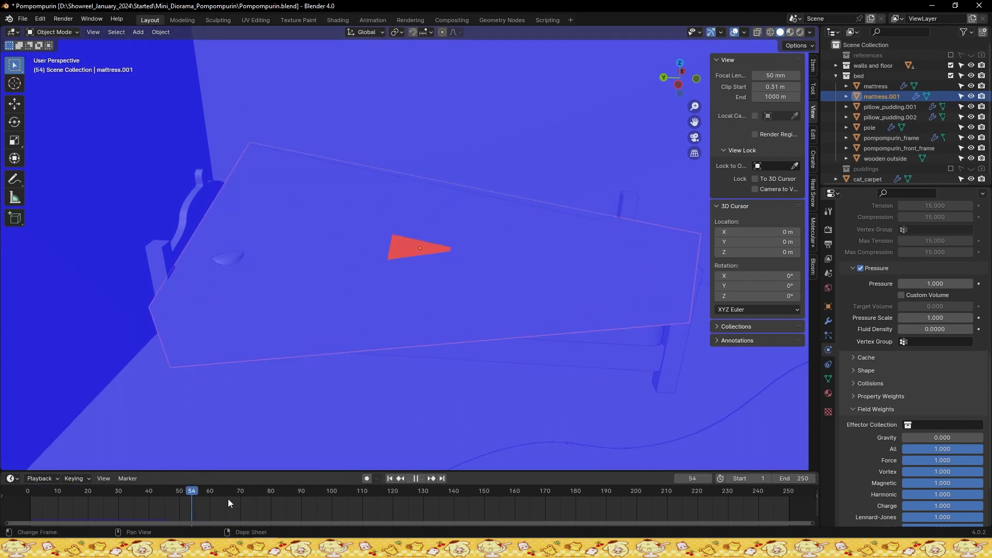
{"action": "key", "text": "Escape"}
{"action": "type", "text": "3"}
{"action": "key", "text": "Return"}
{"action": "key", "text": "space"}
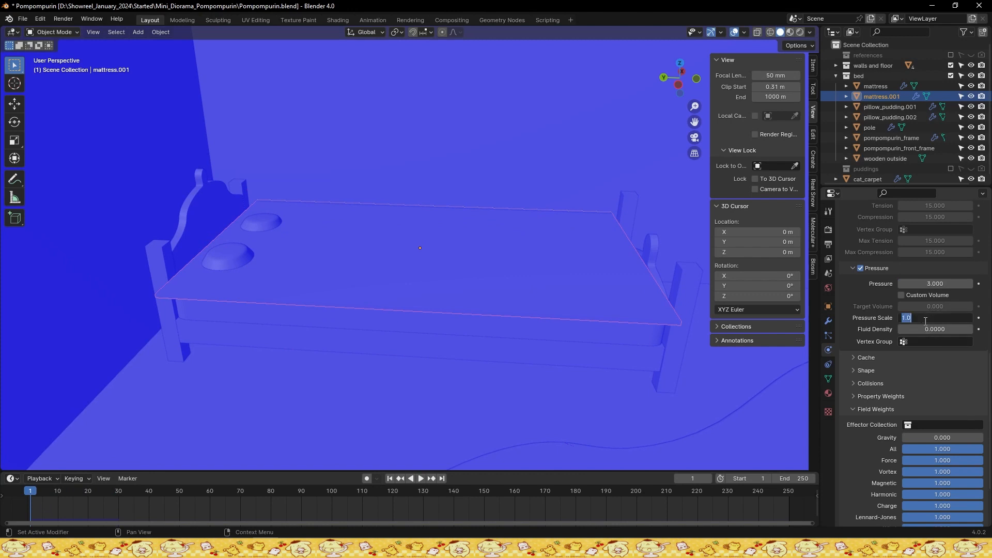
Save the file, set the cloth Quality Steps to 12 and play the simulation
{"action": "key", "text": "Return"}
{"action": "key", "text": "ctrl+s"}
{"action": "scroll", "coordinate": [930, 310], "scroll_direction": "up", "scroll_amount": 8}
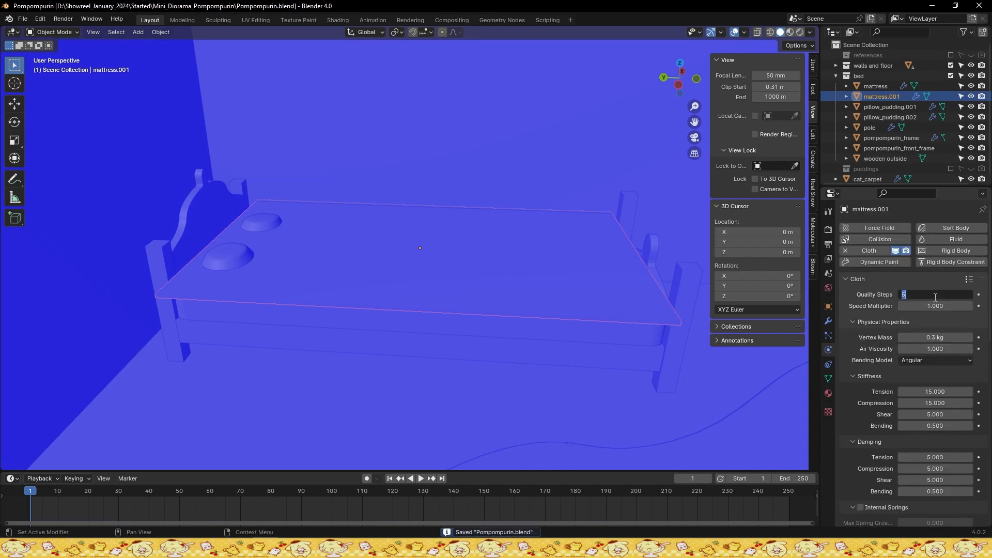
{"action": "type", "text": "12"}
{"action": "key", "text": "Return"}
{"action": "key", "text": "space"}
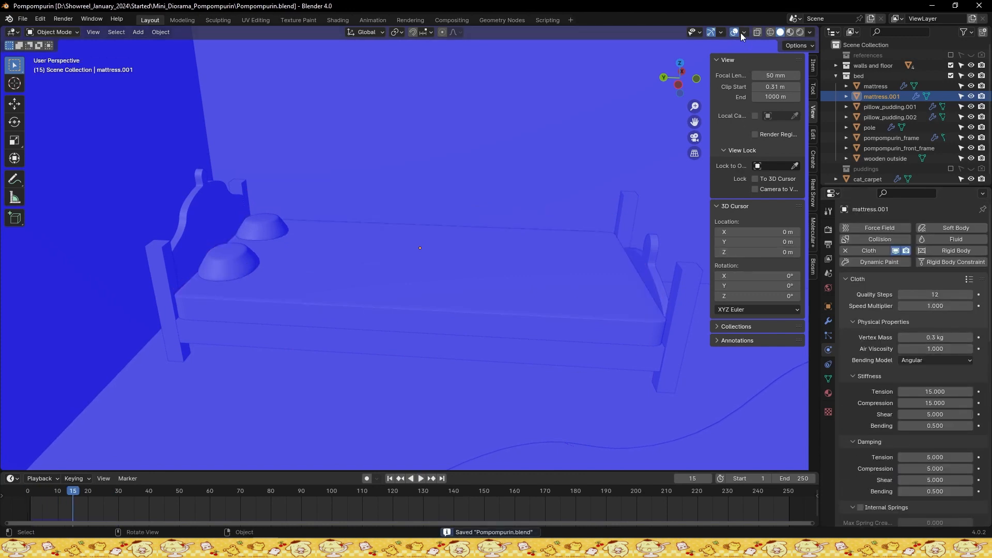
Turn off the Face Orientation overlay and return the timeline to frame 1
{"action": "left_click", "coordinate": [743, 33]}
{"action": "left_click", "coordinate": [680, 231]}
{"action": "scroll", "coordinate": [465, 320], "scroll_direction": "down", "scroll_amount": 2}
{"action": "left_click", "coordinate": [30, 497]}
{"action": "scroll", "coordinate": [416, 325], "scroll_direction": "up", "scroll_amount": 2}
{"action": "middle_click_drag", "start_coordinate": [416, 324], "coordinate": [425, 322]}
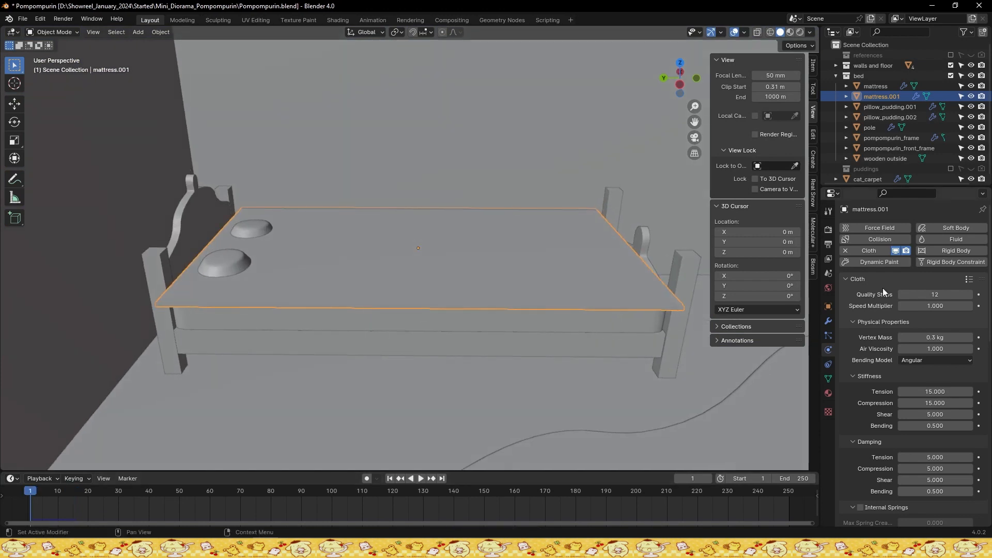
Enable the cloth Pressure again at 3, preview the simulation and return to frame 1
{"action": "key", "text": "ctrl+z"}
{"action": "key", "text": "Return"}
{"action": "scroll", "coordinate": [926, 297], "scroll_direction": "down", "scroll_amount": 12}
{"action": "left_click", "coordinate": [860, 330]}
{"action": "left_click", "coordinate": [918, 346]}
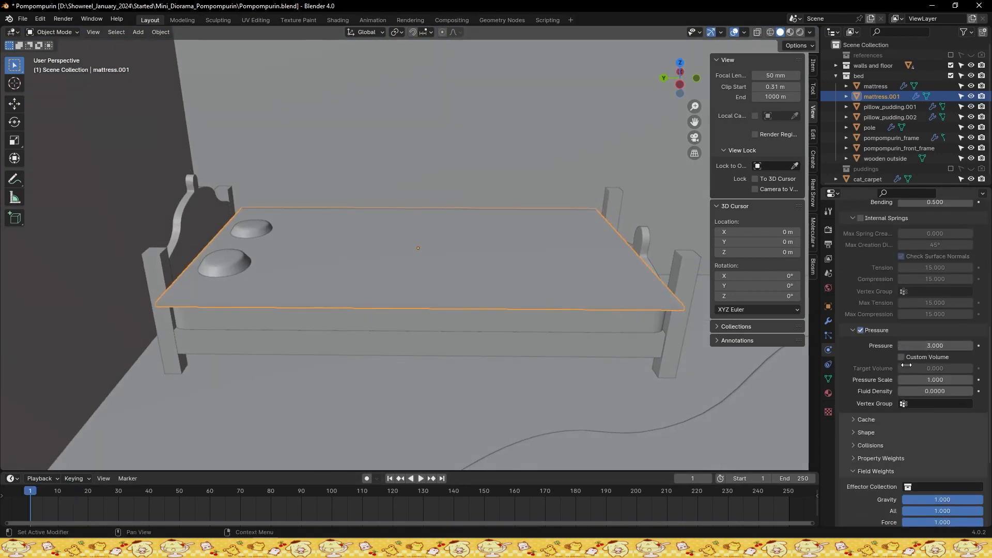
{"action": "key", "text": "space"}
{"action": "key", "text": "space"}
{"action": "left_click", "coordinate": [30, 494]}
Set the cloth's Gravity field weight to 0 and replay the simulation
{"action": "type", "text": "0"}
{"action": "key", "text": "Return"}
{"action": "key", "text": "space"}
{"action": "key", "text": "Escape"}
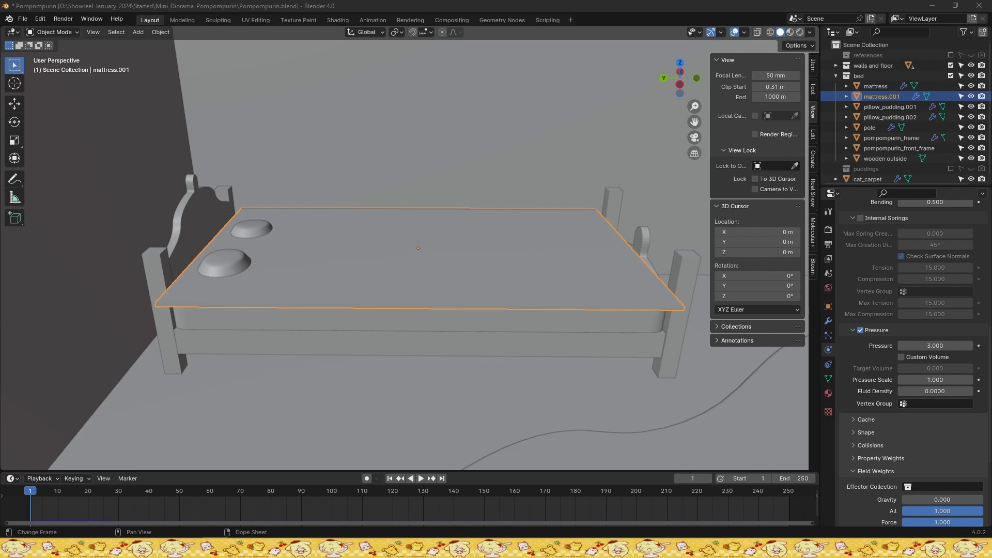
Subdivide all faces of the flattened mattress copy into a fine grid in Edit Mode and save the file
{"action": "key", "text": "Tab"}
{"action": "right_click", "coordinate": [381, 246]}
{"action": "left_click", "coordinate": [380, 246]}
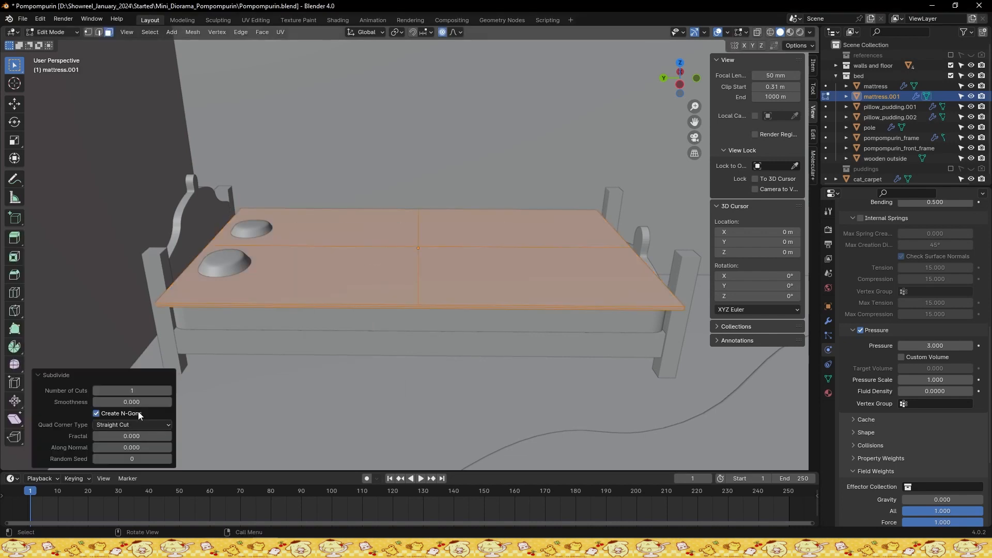
{"action": "type", "text": "250"}
{"action": "key", "text": "Return"}
{"action": "key", "text": "ctrl+s"}
{"action": "scroll", "coordinate": [319, 341], "scroll_direction": "up", "scroll_amount": 1}
{"action": "left_click", "coordinate": [299, 301]}
{"action": "key", "text": "Tab"}
{"action": "key", "text": "Tab"}
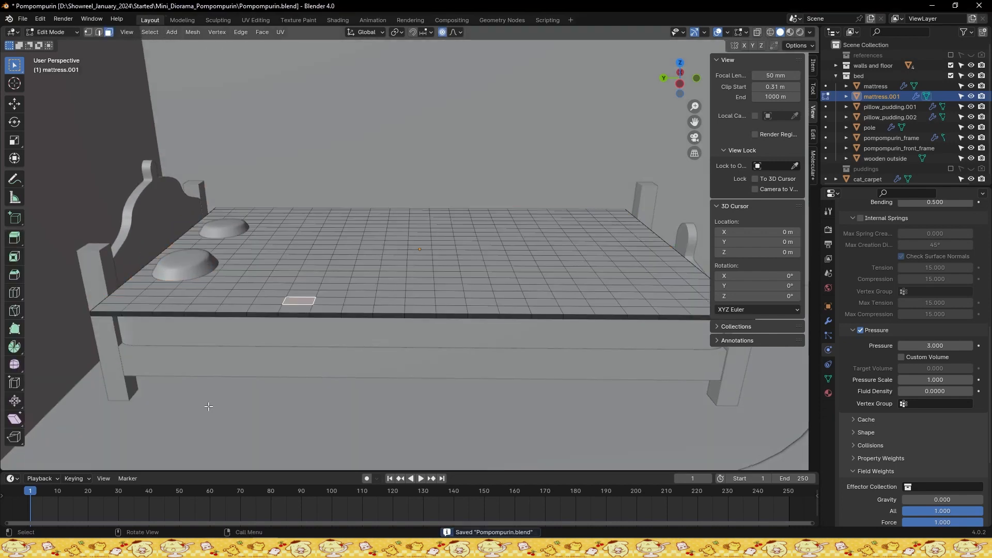
Remove the cloth physics from the flattened mattress copy, return to frame 1, save, and add cloth physics again
{"action": "key", "text": "space"}
{"action": "left_click", "coordinate": [148, 496]}
{"action": "scroll", "coordinate": [847, 304], "scroll_direction": "up", "scroll_amount": 8}
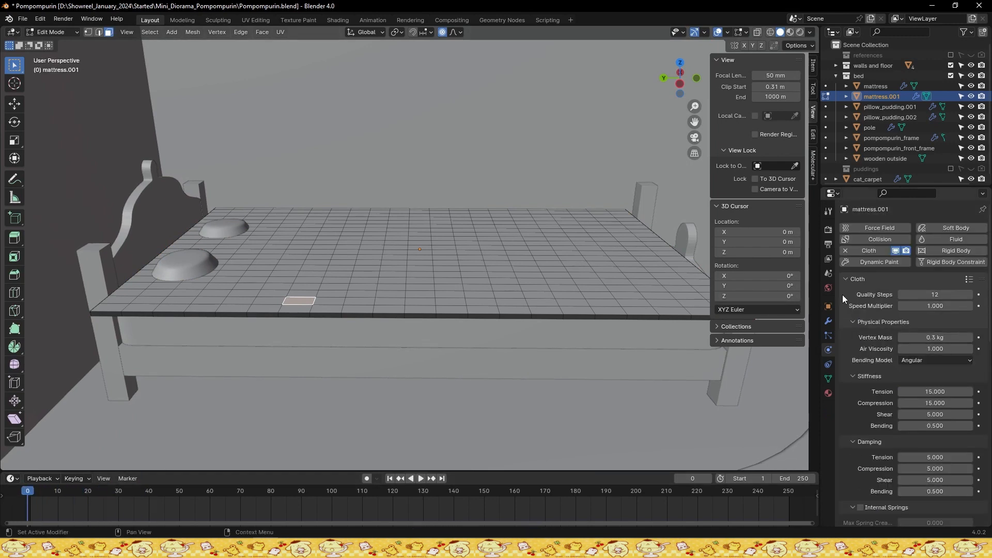
{"action": "left_click", "coordinate": [865, 251]}
{"action": "key", "text": "ctrl+s"}
{"action": "left_click_drag", "start_coordinate": [64, 499], "coordinate": [131, 515]}
{"action": "key", "text": "ctrl+s"}
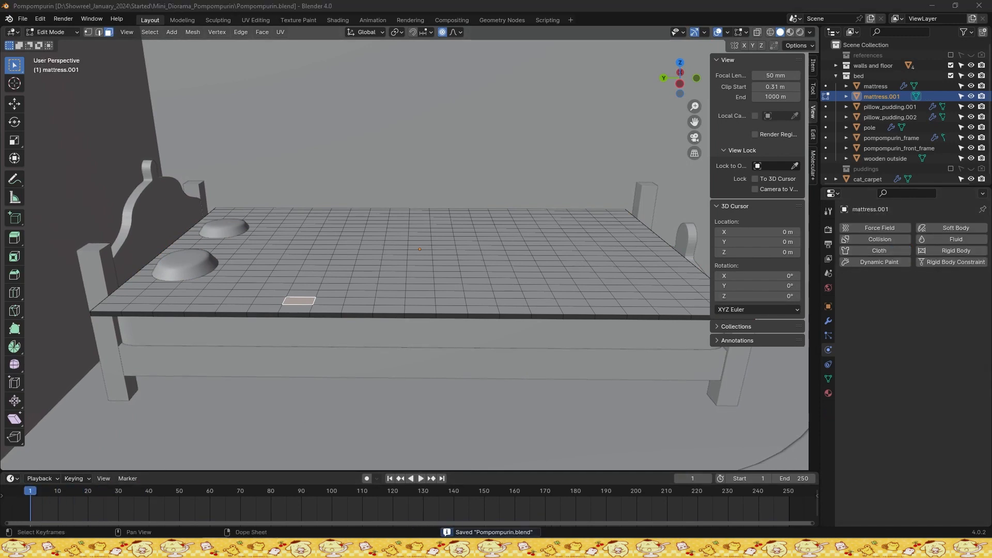
{"action": "left_click", "coordinate": [879, 251]}
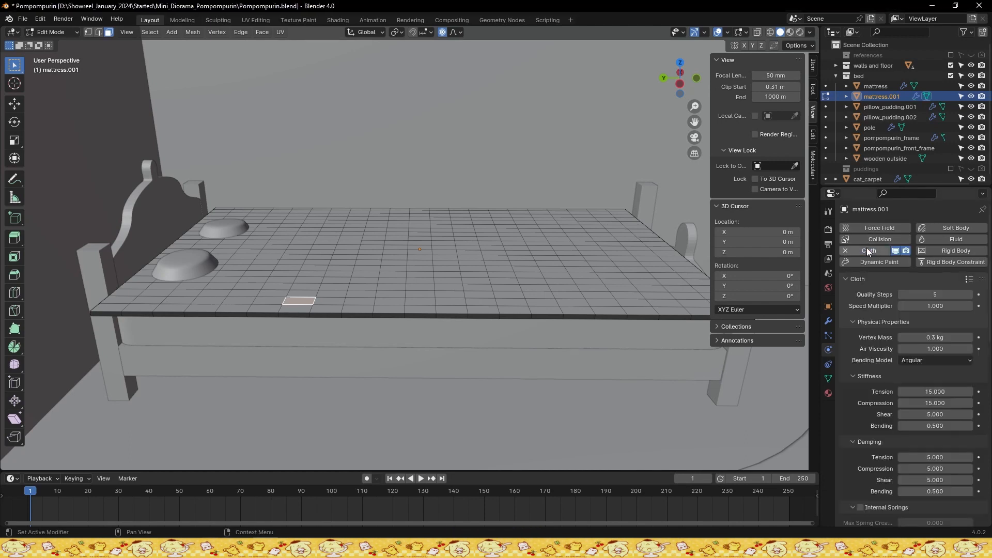
Set the new cloth's Gravity weight to 0, enable Pressure at 3, preview it, leave Edit Mode and save at frame 1
{"action": "scroll", "coordinate": [908, 341], "scroll_direction": "down", "scroll_amount": 15}
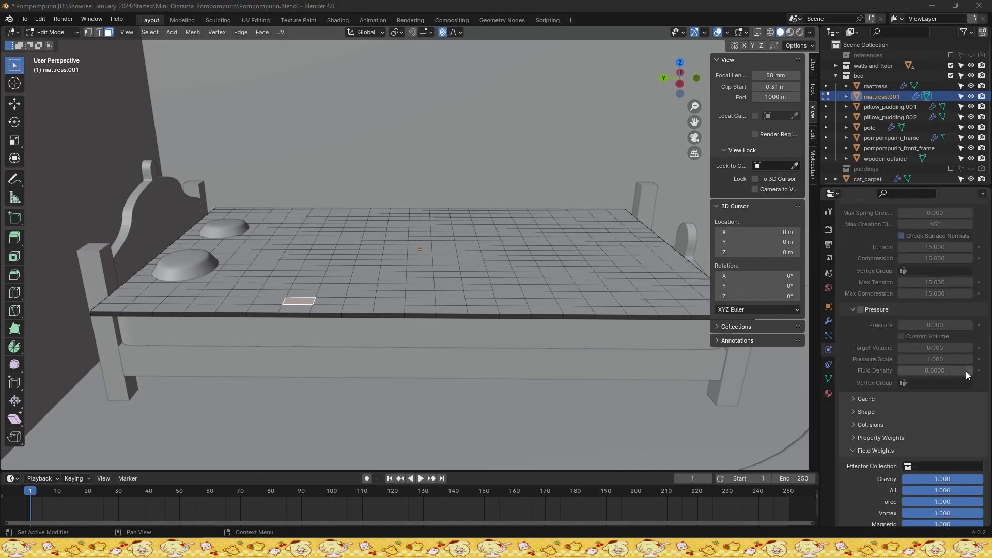
{"action": "scroll", "coordinate": [947, 358], "scroll_direction": "up", "scroll_amount": 9}
{"action": "left_click", "coordinate": [860, 374]}
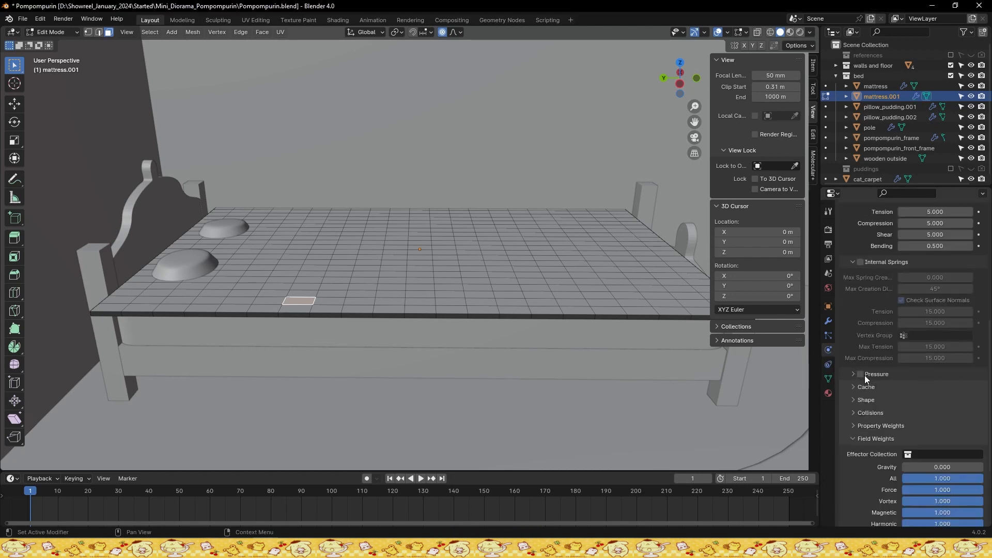
{"action": "left_click", "coordinate": [927, 389]}
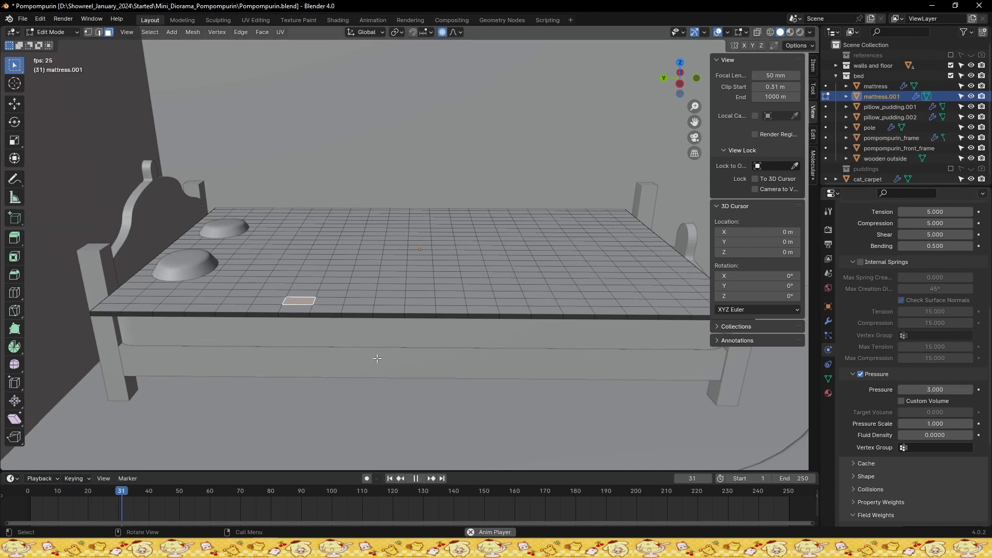
{"action": "key", "text": "Tab"}
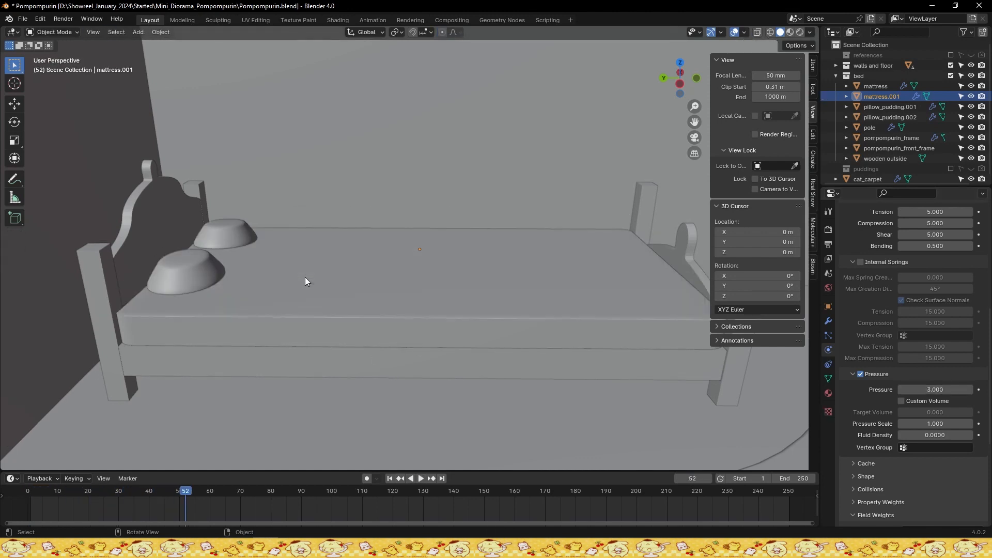
{"action": "left_click", "coordinate": [30, 494]}
{"action": "key", "text": "ctrl+s"}
Set the cloth's Gravity field weight to 0.5 and play the simulation
{"action": "middle_click_drag", "start_coordinate": [416, 277], "coordinate": [427, 250]}
{"action": "scroll", "coordinate": [427, 250], "scroll_direction": "up", "scroll_amount": 2}
{"action": "scroll", "coordinate": [929, 410], "scroll_direction": "down", "scroll_amount": 6}
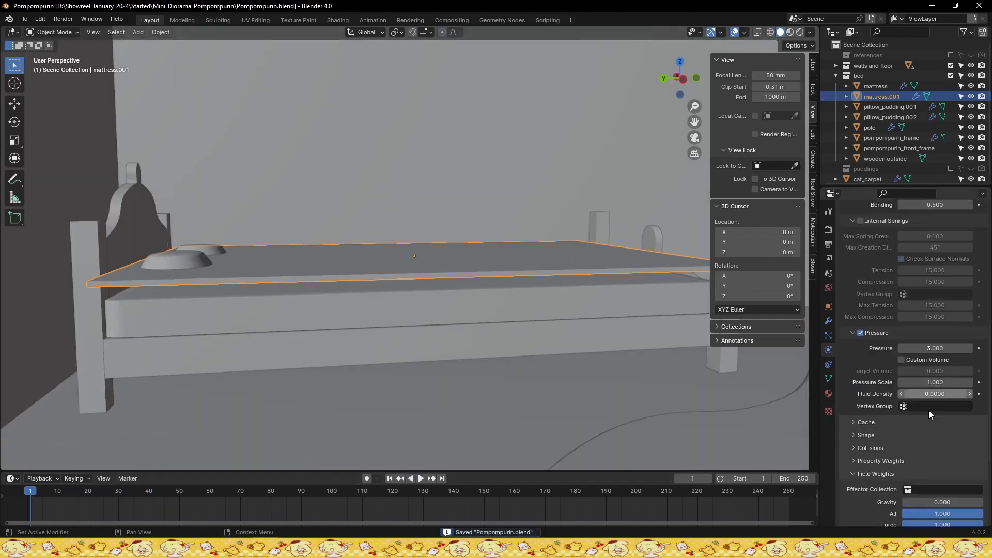
{"action": "left_click", "coordinate": [920, 420]}
{"action": "type", "text": "0.5"}
{"action": "key", "text": "Return"}
{"action": "key", "text": "space"}
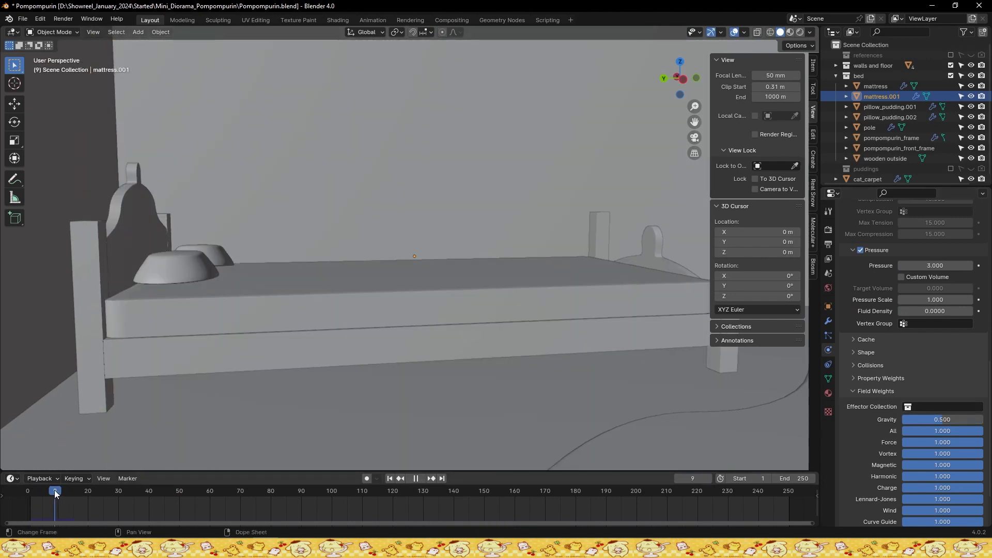
Rewind to frame 1, lower the cloth Pressure to 1 and replay the simulation
{"action": "left_click_drag", "start_coordinate": [55, 491], "coordinate": [30, 491]}
{"action": "key", "text": "space"}
{"action": "key", "text": "Right"}
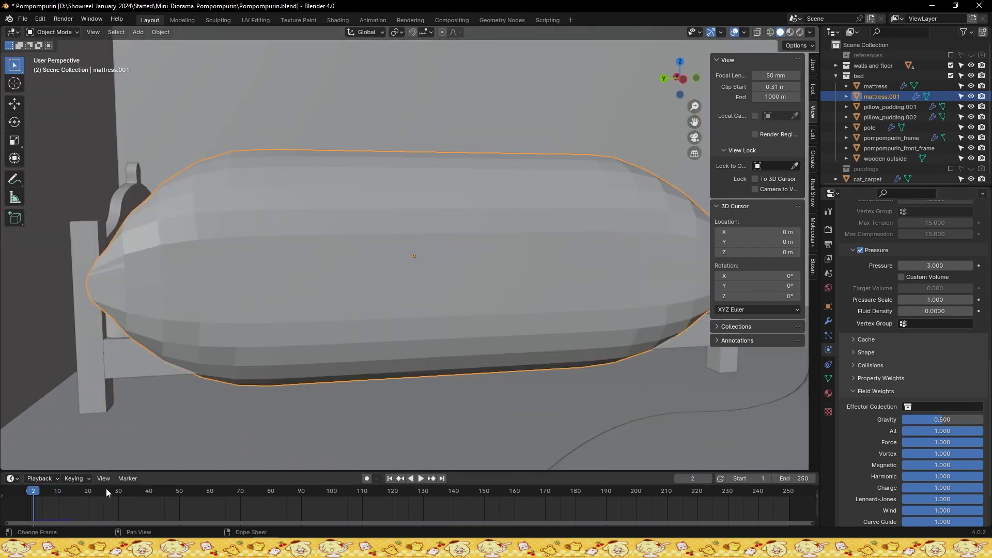
{"action": "key", "text": "space"}
{"action": "key", "text": "space"}
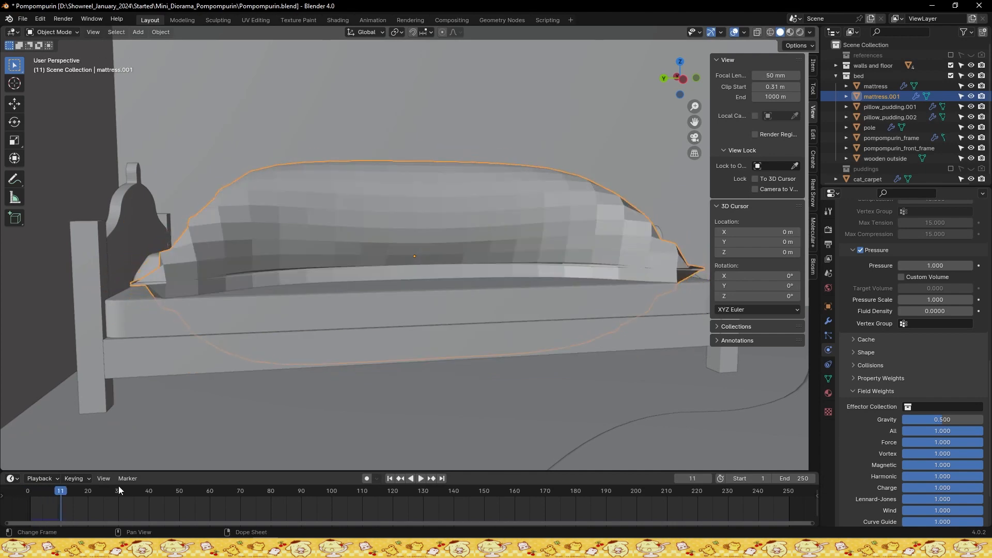
Run the simulation, settle on frame 37, turn on the Face Orientation overlay and save the file
{"action": "scroll", "coordinate": [445, 289], "scroll_direction": "down", "scroll_amount": 3}
{"action": "middle_click_drag", "start_coordinate": [445, 289], "coordinate": [434, 301]}
{"action": "middle_click_drag", "start_coordinate": [434, 300], "coordinate": [457, 236], "text": "shift"}
{"action": "scroll", "coordinate": [423, 333], "scroll_direction": "up", "scroll_amount": 3}
{"action": "key", "text": "space"}
{"action": "key", "text": "space"}
{"action": "mouse_move", "coordinate": [155, 493]}
{"action": "left_mouse_down"}
{"action": "mouse_move", "coordinate": [349, 492]}
{"action": "mouse_move", "coordinate": [147, 472]}
{"action": "mouse_move", "coordinate": [140, 480]}
{"action": "left_mouse_up"}
{"action": "left_click", "coordinate": [744, 32]}
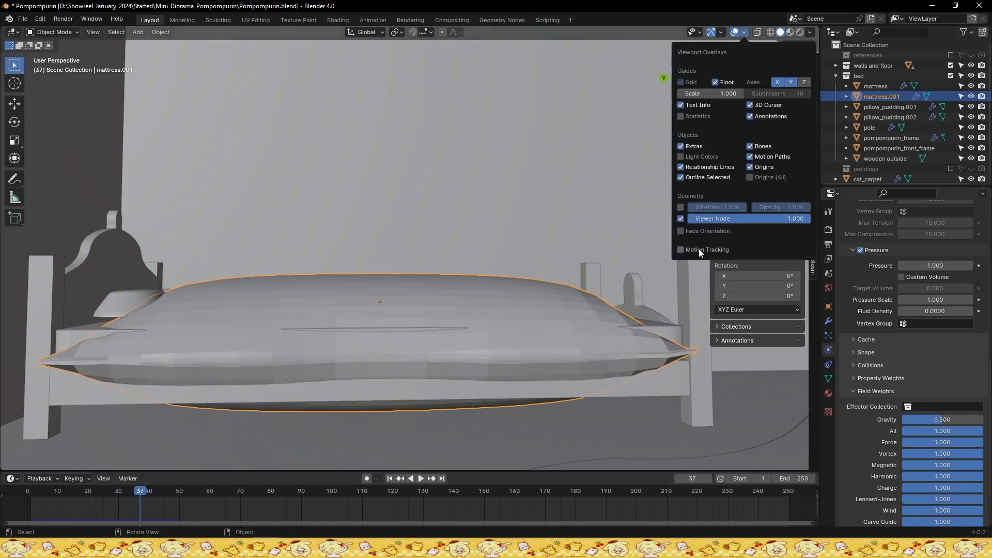
{"action": "left_click", "coordinate": [699, 249]}
{"action": "middle_click_drag", "start_coordinate": [429, 324], "coordinate": [426, 346]}
{"action": "key", "text": "ctrl+s"}
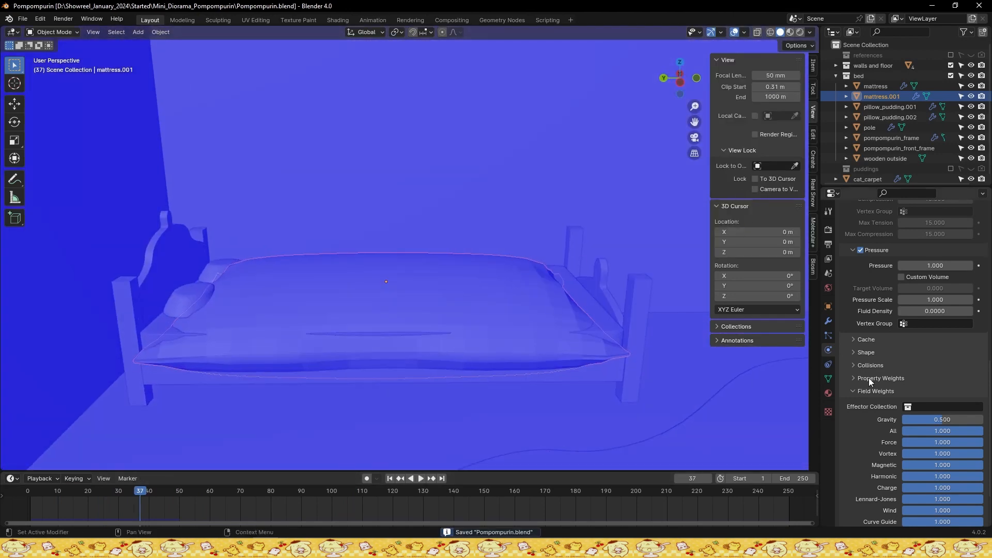
Apply the Cloth modifier to the mattress copy to freeze its inflated shape, and save
{"action": "scroll", "coordinate": [845, 323], "scroll_direction": "up", "scroll_amount": 10}
{"action": "left_click", "coordinate": [829, 321]}
{"action": "left_click", "coordinate": [956, 245]}
{"action": "left_click", "coordinate": [930, 256]}
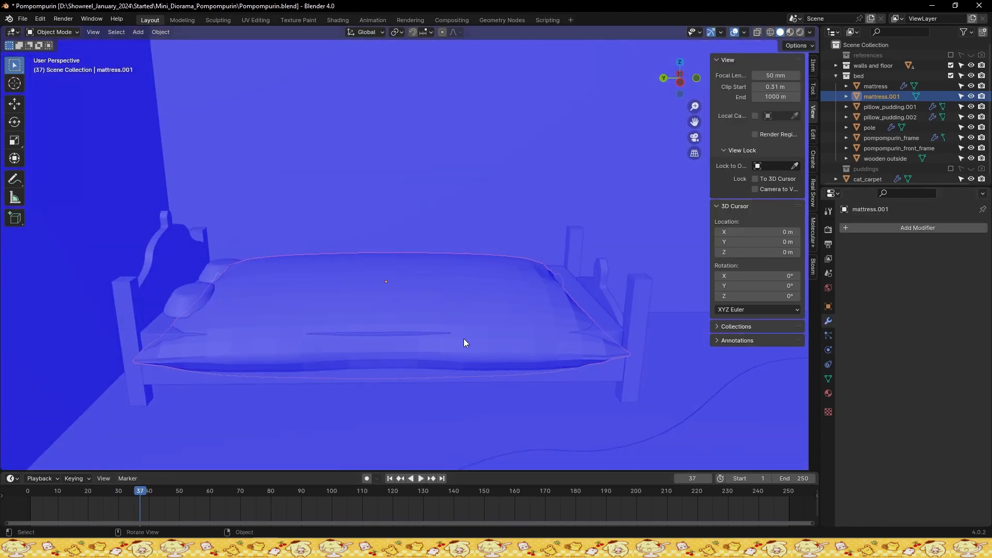
{"action": "key", "text": "ctrl+s"}
Flatten the inflated cover along Z to a scale of about 0.357, shade it smooth and save
{"action": "middle_click_drag", "start_coordinate": [472, 375], "coordinate": [476, 355]}
{"action": "key", "text": "s"}
{"action": "key", "text": "z"}
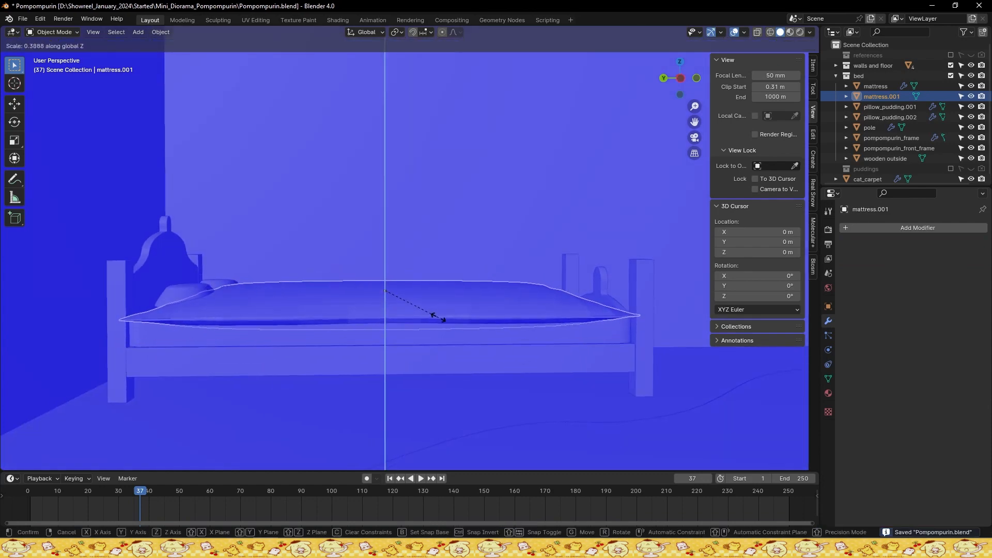
{"action": "left_click", "coordinate": [433, 314]}
{"action": "middle_click_drag", "start_coordinate": [432, 314], "coordinate": [424, 340]}
{"action": "right_click", "coordinate": [423, 340]}
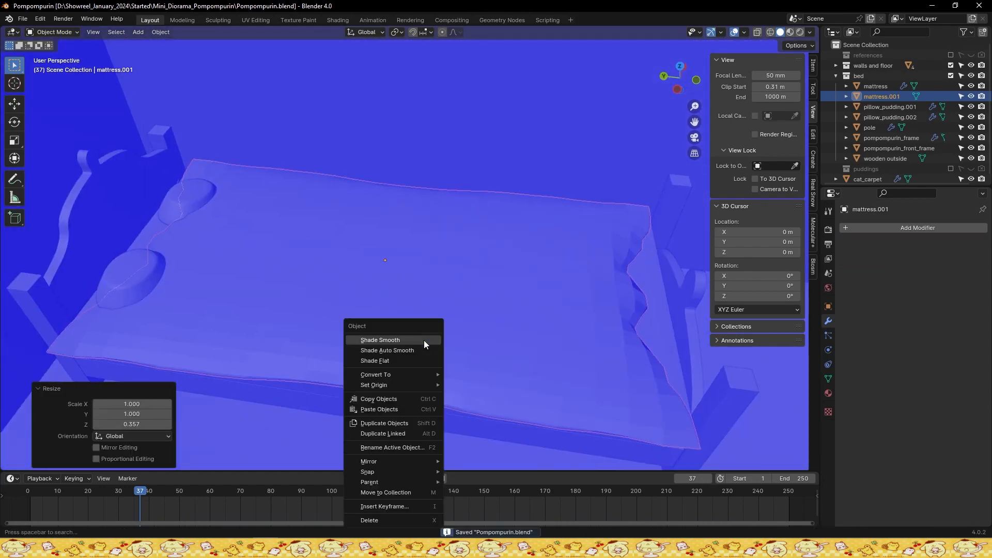
{"action": "left_click", "coordinate": [423, 340]}
{"action": "key", "text": "ctrl+s"}
Add a Subdivision Surface modifier with 2 viewport levels to the cover and save
{"action": "left_click", "coordinate": [845, 228]}
{"action": "type", "text": "sub"}
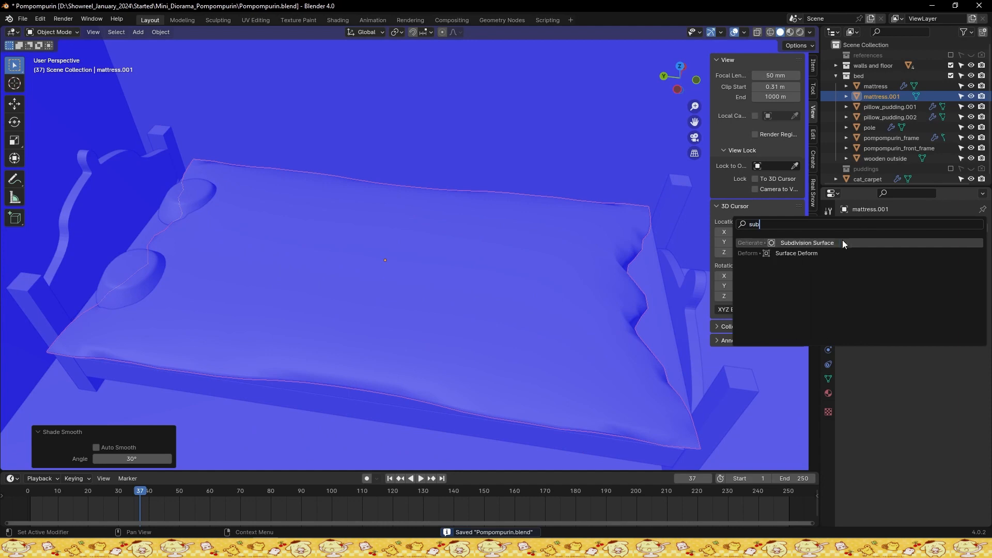
{"action": "left_click", "coordinate": [842, 242]}
{"action": "double_click", "coordinate": [927, 274]}
{"action": "type", "text": "2"}
{"action": "key", "text": "Return"}
{"action": "key", "text": "ctrl+s"}
Turn off the Face Orientation overlay, stretch the cover slightly along Y and save
{"action": "left_click", "coordinate": [744, 32]}
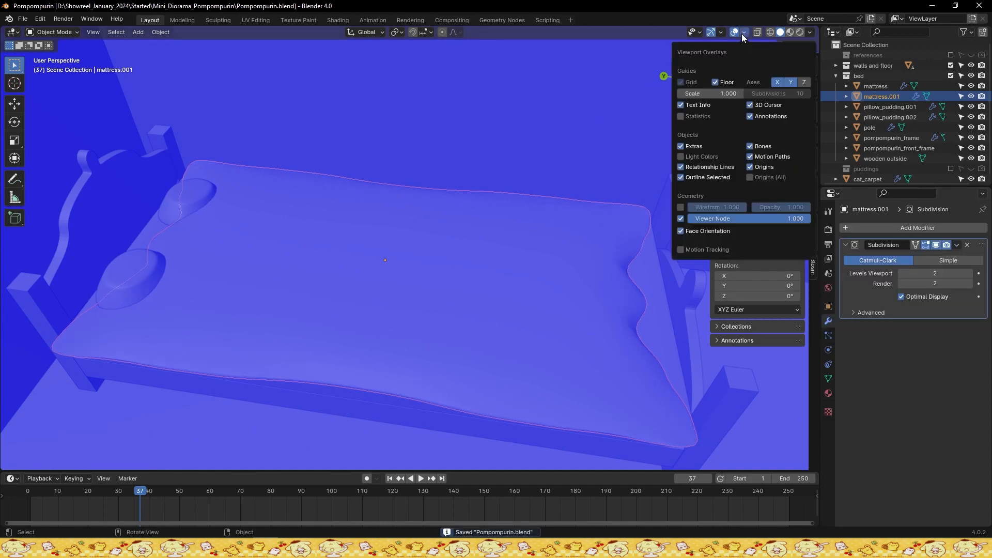
{"action": "left_click", "coordinate": [683, 233]}
{"action": "middle_click_drag", "start_coordinate": [538, 270], "coordinate": [535, 313]}
{"action": "key", "text": "s"}
{"action": "key", "text": "y"}
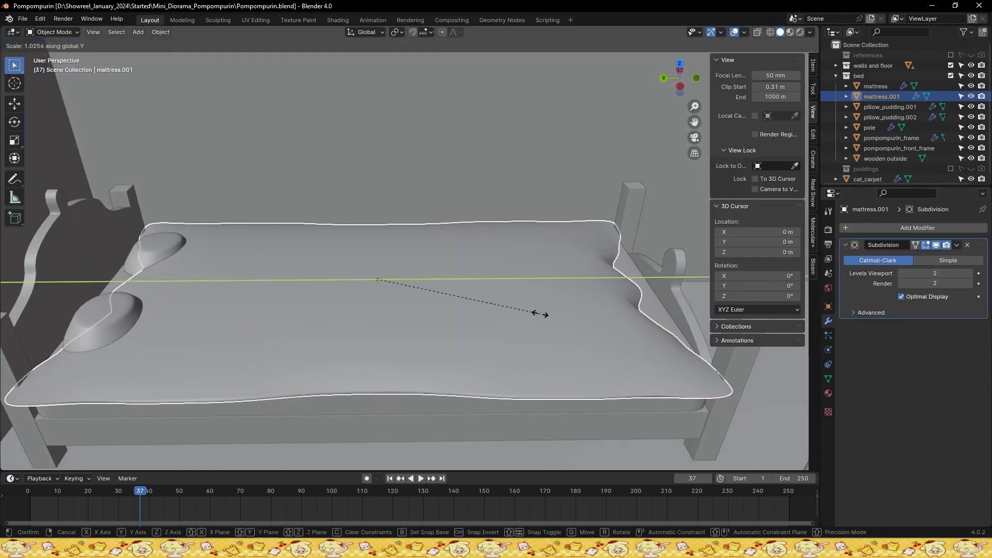
{"action": "left_click", "coordinate": [548, 310]}
{"action": "key", "text": "ctrl+s"}
In Edit Mode, pull an indented vertex on the cover's foot edge outward along Y with proportional editing
{"action": "key", "text": "Tab"}
{"action": "middle_click_drag", "start_coordinate": [612, 295], "coordinate": [501, 268], "text": "shift"}
{"action": "key", "text": "1"}
{"action": "left_click", "coordinate": [526, 267]}
{"action": "key", "text": "ctrl+s"}
{"action": "scroll", "coordinate": [527, 267], "scroll_direction": "up", "scroll_amount": 2}
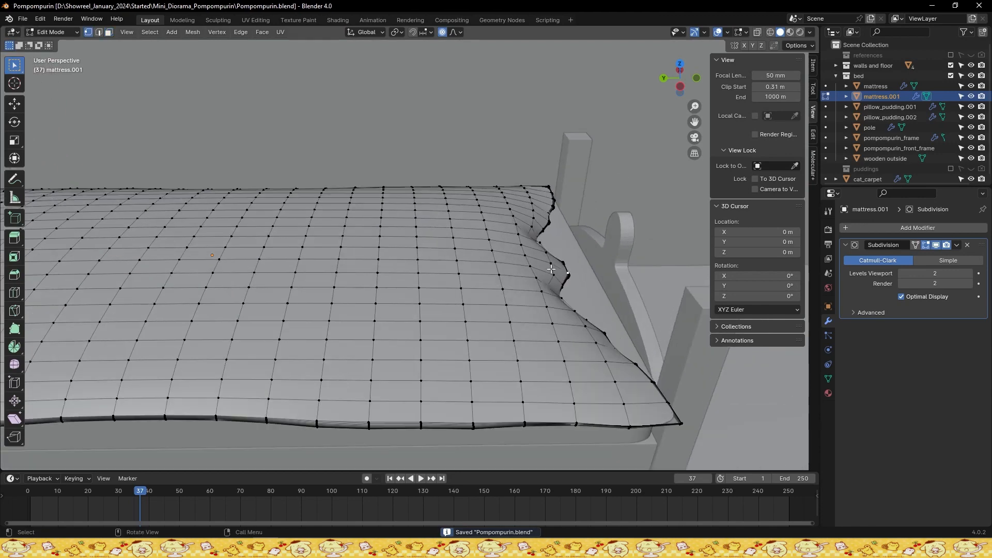
{"action": "key", "text": "g"}
{"action": "key", "text": "y"}
{"action": "scroll", "coordinate": [558, 267], "scroll_direction": "down", "scroll_amount": 10}
{"action": "left_click", "coordinate": [574, 267]}
Pull two more indented vertices on the foot edge outward along Y, adjusting the proportional radius for each
{"action": "left_click", "coordinate": [555, 226]}
{"action": "key", "text": "ctrl+s"}
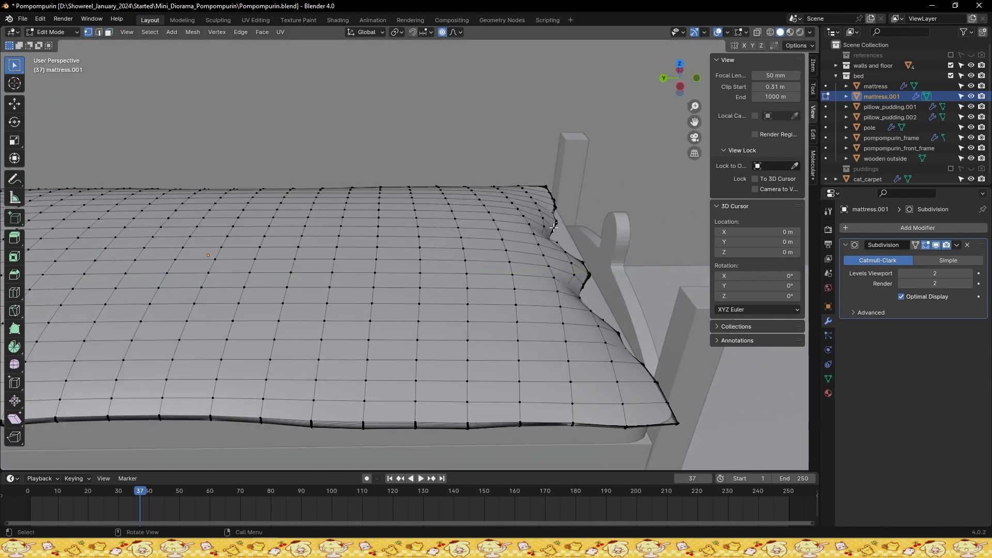
{"action": "key", "text": "g"}
{"action": "key", "text": "y"}
{"action": "scroll", "coordinate": [577, 241], "scroll_direction": "up", "scroll_amount": 5}
{"action": "left_click", "coordinate": [579, 242]}
{"action": "left_click", "coordinate": [581, 294]}
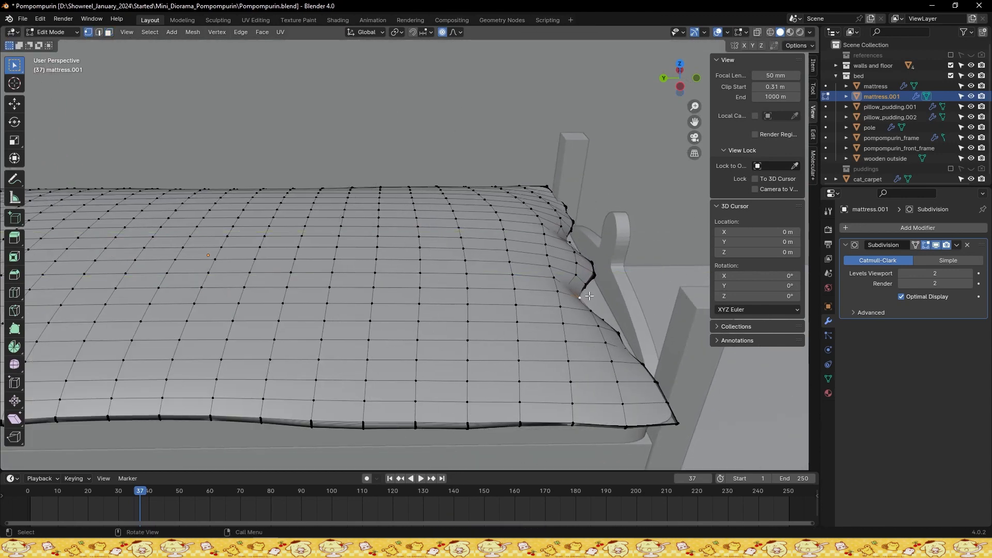
{"action": "key", "text": "g"}
{"action": "key", "text": "y"}
{"action": "scroll", "coordinate": [596, 294], "scroll_direction": "up", "scroll_amount": 6}
{"action": "left_click", "coordinate": [600, 294]}
Move an indented vertex on the cover's headboard edge about 0.95 m along Y with proportional editing
{"action": "scroll", "coordinate": [596, 294], "scroll_direction": "down", "scroll_amount": 3}
{"action": "middle_click_drag", "start_coordinate": [232, 315], "coordinate": [321, 254], "text": "shift"}
{"action": "key", "text": "ctrl+s"}
{"action": "mouse_move", "coordinate": [321, 253]}
{"action": "left_mouse_down", "text": "alt"}
{"action": "mouse_move", "coordinate": [282, 267]}
{"action": "mouse_move", "coordinate": [305, 258]}
{"action": "left_mouse_up", "text": "alt"}
{"action": "scroll", "coordinate": [282, 267], "scroll_direction": "up", "scroll_amount": 4}
{"action": "left_click", "coordinate": [298, 260]}
{"action": "key", "text": "g"}
{"action": "key", "text": "y"}
{"action": "left_click", "coordinate": [378, 270]}
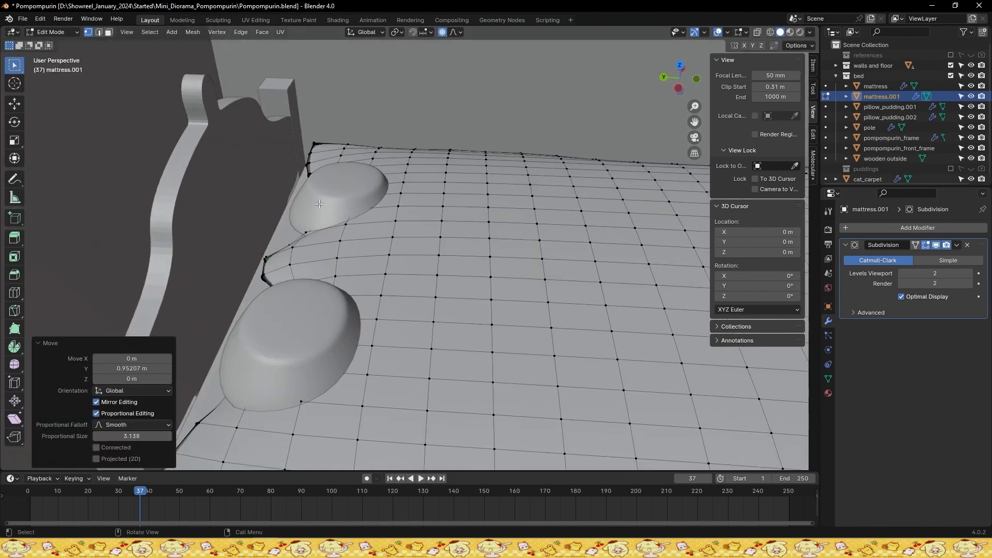
Hide the pillow_pudding.002 object and return to editing the cover's mesh
{"action": "left_click", "coordinate": [310, 174]}
{"action": "key", "text": "Tab"}
{"action": "left_click", "coordinate": [365, 187]}
{"action": "left_click", "coordinate": [971, 117]}
{"action": "left_click", "coordinate": [349, 221]}
{"action": "key", "text": "Tab"}
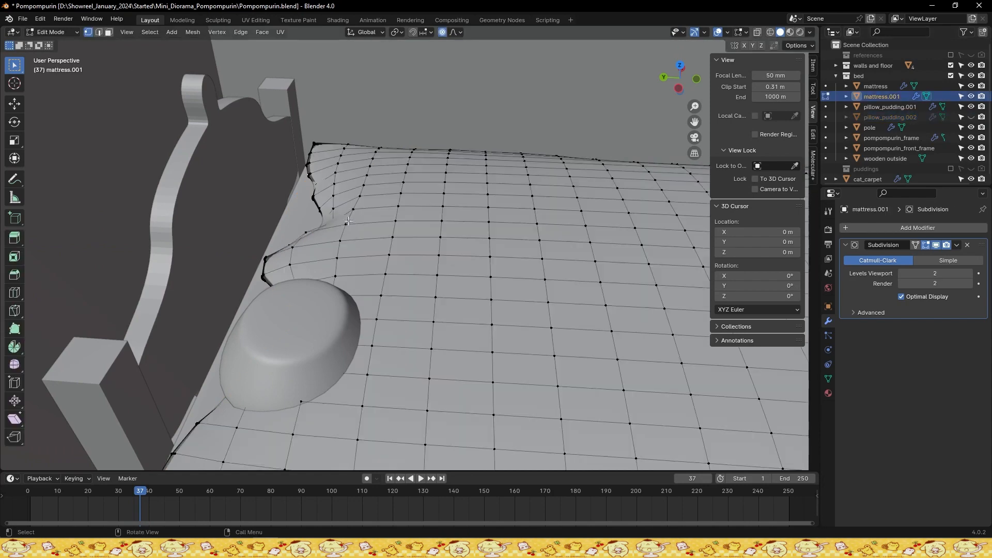
Pull the headboard-edge vertices near the hidden pillow outward along Y, moving the second about 0.66 m
{"action": "key", "text": "g"}
{"action": "key", "text": "y"}
{"action": "left_click", "coordinate": [365, 225]}
{"action": "left_click", "coordinate": [310, 230]}
{"action": "key", "text": "g"}
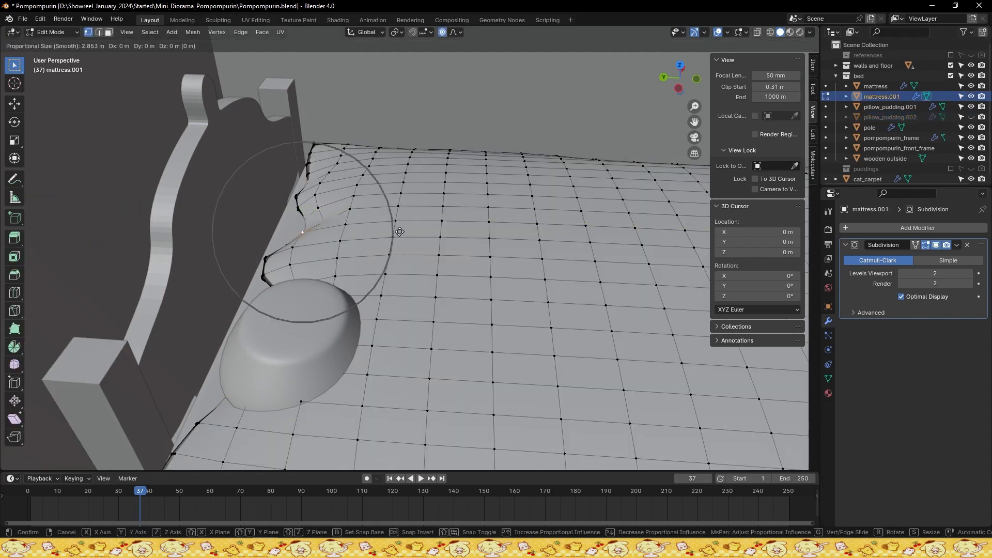
{"action": "key", "text": "y"}
{"action": "scroll", "coordinate": [384, 227], "scroll_direction": "up", "scroll_amount": 5}
{"action": "scroll", "coordinate": [382, 227], "scroll_direction": "up", "scroll_amount": 3}
{"action": "left_click", "coordinate": [379, 226]}
{"action": "middle_click_drag", "start_coordinate": [248, 243], "coordinate": [297, 265]}
{"action": "key", "text": "g"}
{"action": "key", "text": "z"}
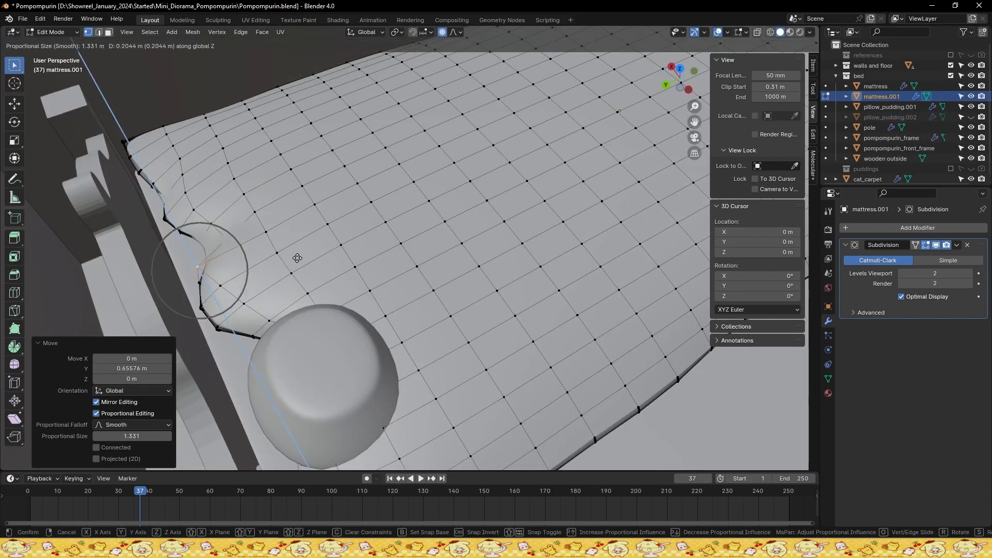
{"action": "right_click", "coordinate": [293, 214]}
Adjust a vertex near the cover's front headboard end along Z, leave Edit Mode and save
{"action": "scroll", "coordinate": [293, 214], "scroll_direction": "down", "scroll_amount": 3}
{"action": "middle_click_drag", "start_coordinate": [293, 217], "coordinate": [259, 192]}
{"action": "middle_click_drag", "start_coordinate": [222, 310], "coordinate": [431, 268], "text": "shift"}
{"action": "left_click", "coordinate": [235, 282]}
{"action": "key", "text": "g"}
{"action": "key", "text": "z"}
{"action": "left_click", "coordinate": [328, 284]}
{"action": "key", "text": "Tab"}
{"action": "key", "text": "ctrl+s"}
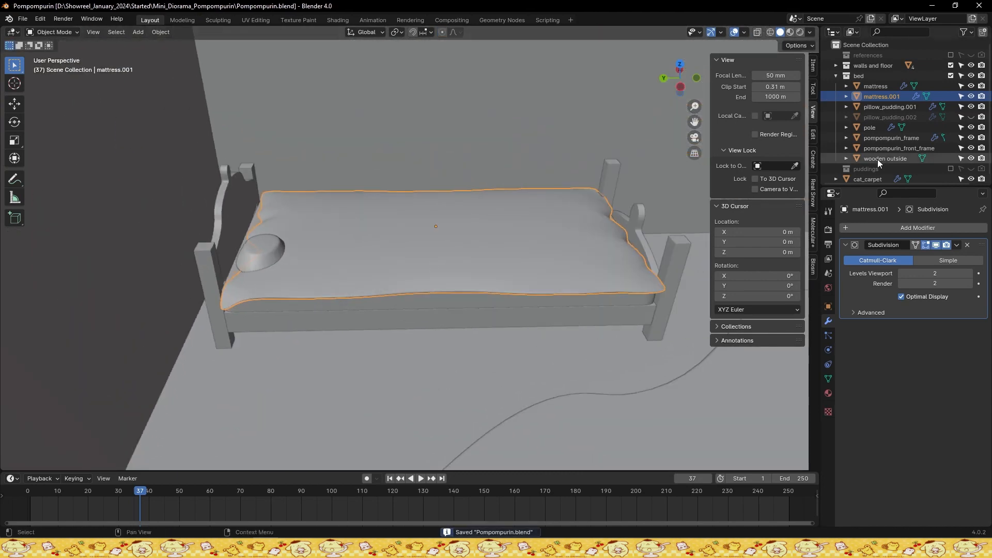
Show pillow_pudding.002 again, rename the mattress copy "cover" and save the file
{"action": "left_click", "coordinate": [971, 117]}
{"action": "type", "text": "cover"}
{"action": "key", "text": "Return"}
{"action": "key", "text": "ctrl+s"}
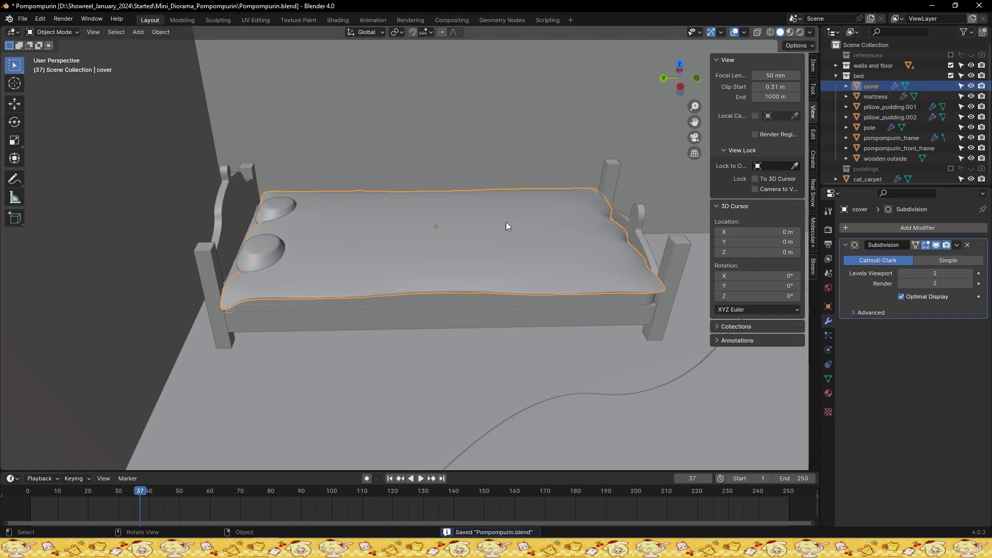
{"action": "left_click", "coordinate": [744, 32]}
{"action": "left_click", "coordinate": [699, 231]}
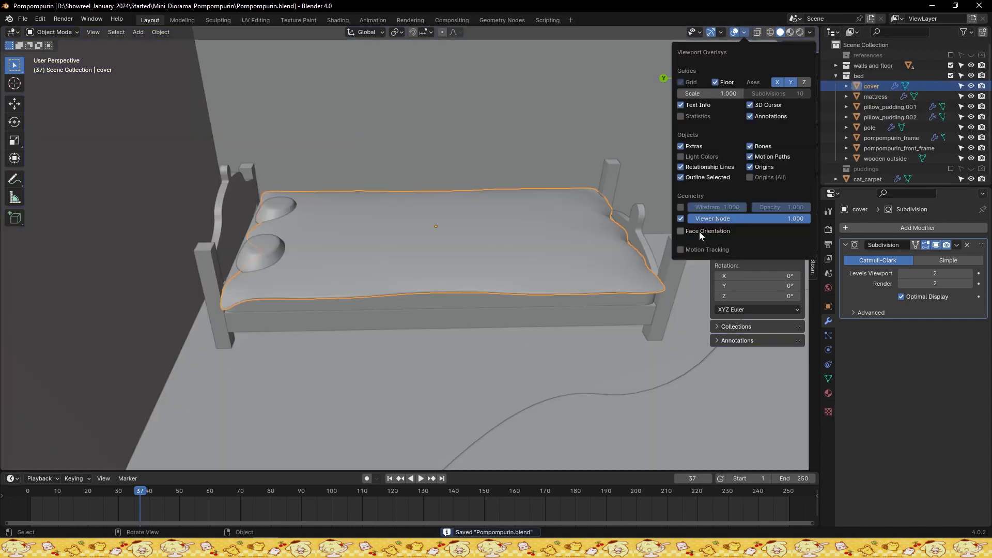
Move the cat_carpet object along Y out of the room onto the empty grid beside it
{"action": "scroll", "coordinate": [585, 289], "scroll_direction": "down", "scroll_amount": 10}
{"action": "left_click", "coordinate": [455, 219]}
{"action": "middle_click_drag", "start_coordinate": [584, 290], "coordinate": [450, 239], "text": "shift"}
{"action": "key", "text": "g"}
{"action": "key", "text": "x"}
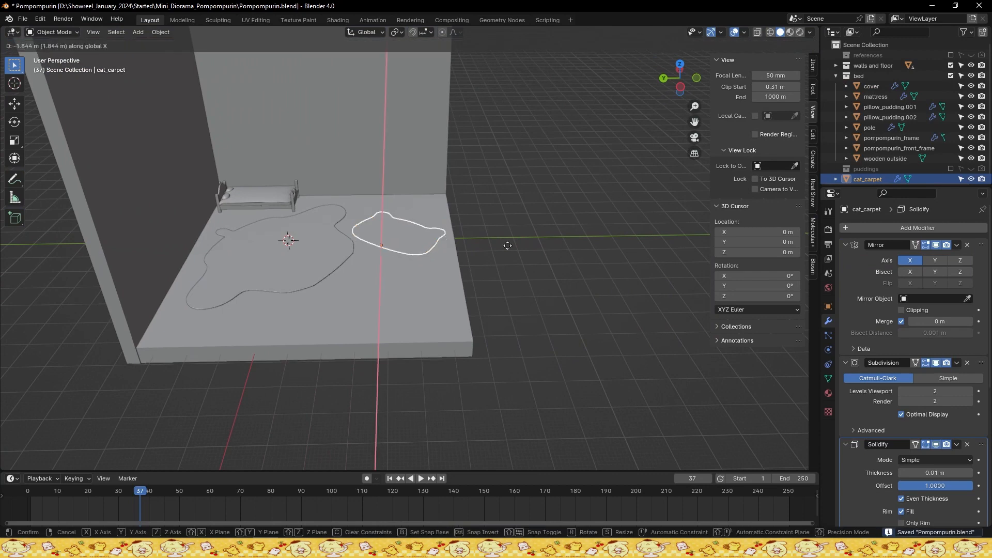
{"action": "key", "text": "y"}
{"action": "left_click", "coordinate": [653, 244]}
Rotate cat_carpet 90° about the X axis, and set its Y and Z rotations to 0°
{"action": "type", "text": "rx90"}
{"action": "key", "text": "Return"}
{"action": "middle_click_drag", "start_coordinate": [636, 242], "coordinate": [674, 247]}
{"action": "left_click", "coordinate": [829, 306]}
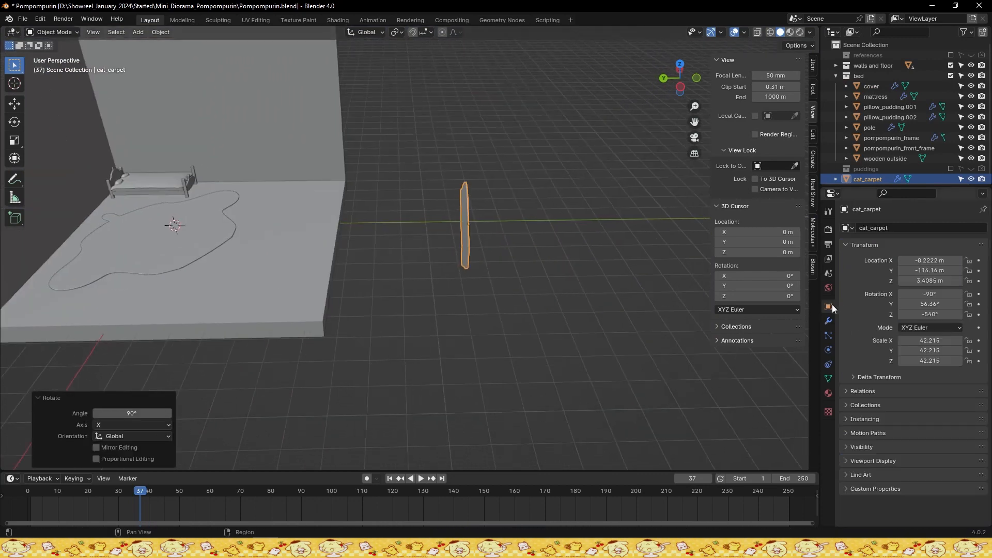
{"action": "scroll", "coordinate": [543, 266], "scroll_direction": "up", "scroll_amount": 8}
{"action": "middle_click_drag", "start_coordinate": [543, 266], "coordinate": [649, 250]}
{"action": "double_click", "coordinate": [929, 304]}
{"action": "type", "text": "0"}
{"action": "key", "text": "Tab"}
{"action": "type", "text": "0"}
{"action": "key", "text": "Return"}
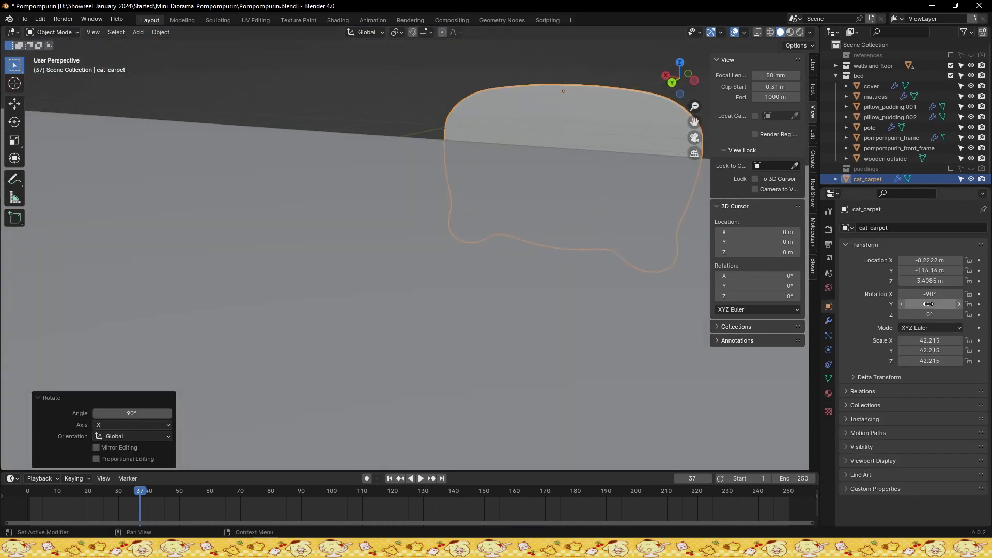
Set cat_carpet's X rotation to -280° and switch to the front view
{"action": "middle_click_drag", "start_coordinate": [547, 157], "coordinate": [468, 169]}
{"action": "mouse_move", "coordinate": [930, 294]}
{"action": "left_mouse_down"}
{"action": "mouse_move", "coordinate": [858, 294]}
{"action": "mouse_move", "coordinate": [938, 294]}
{"action": "left_mouse_up"}
{"action": "left_click", "coordinate": [941, 294]}
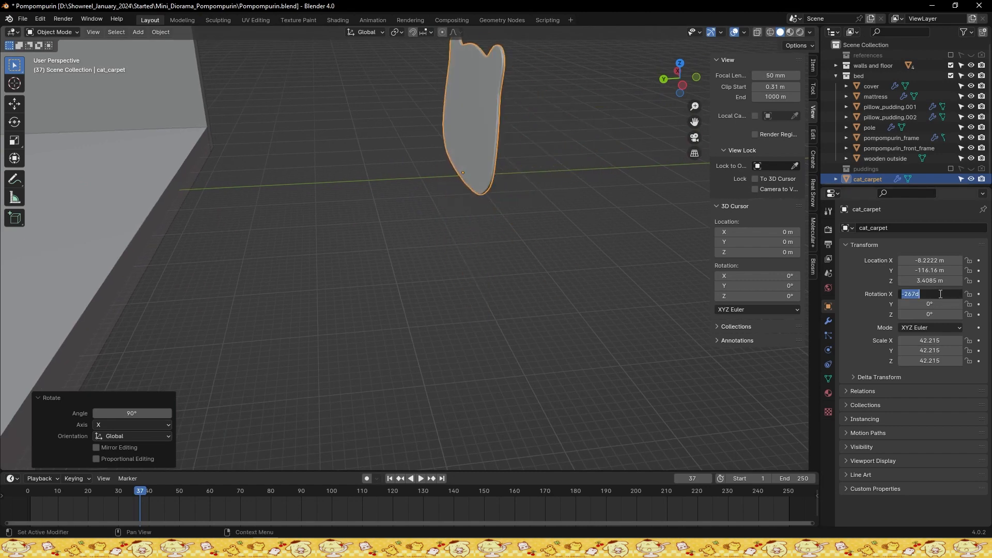
{"action": "type", "text": "-280"}
{"action": "key", "text": "Return"}
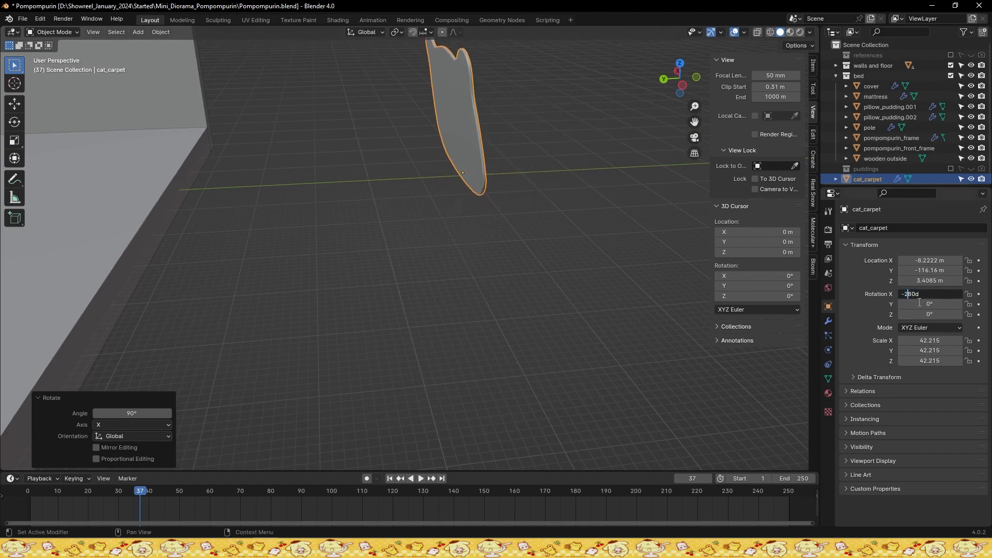
{"action": "key", "text": "KP_1"}
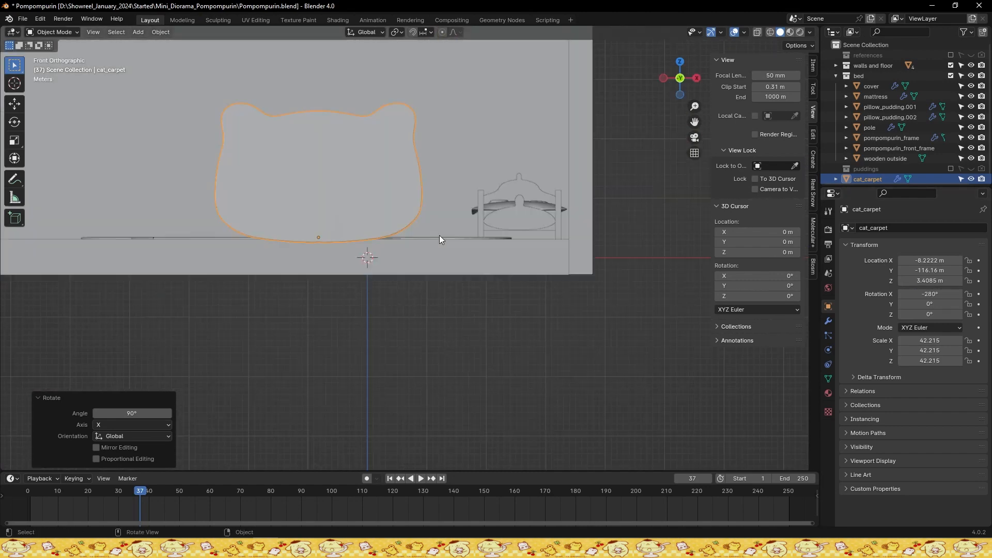
Save the file and move cat_carpet -121.28 m along X, farther away from the room
{"action": "key", "text": "ctrl+s"}
{"action": "scroll", "coordinate": [422, 221], "scroll_direction": "down", "scroll_amount": 3}
{"action": "key", "text": "g"}
{"action": "key", "text": "Escape"}
Add a plane mesh to the scene and rotate it 90° about the X axis
{"action": "key", "text": "shift+a"}
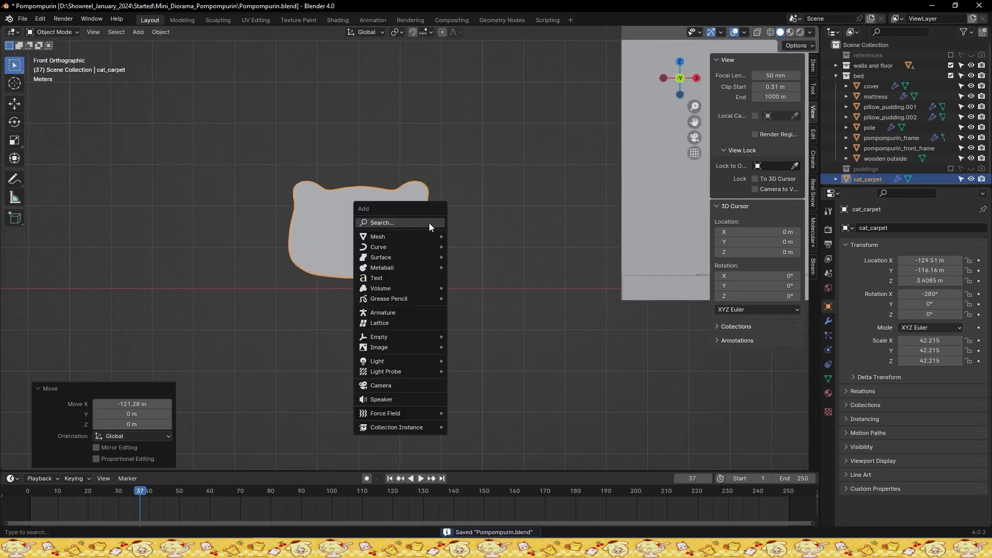
{"action": "mouse_move", "coordinate": [430, 223]}
{"action": "left_click", "coordinate": [465, 237]}
{"action": "scroll", "coordinate": [455, 241], "scroll_direction": "down", "scroll_amount": 4}
{"action": "type", "text": "rx90"}
{"action": "key", "text": "Return"}
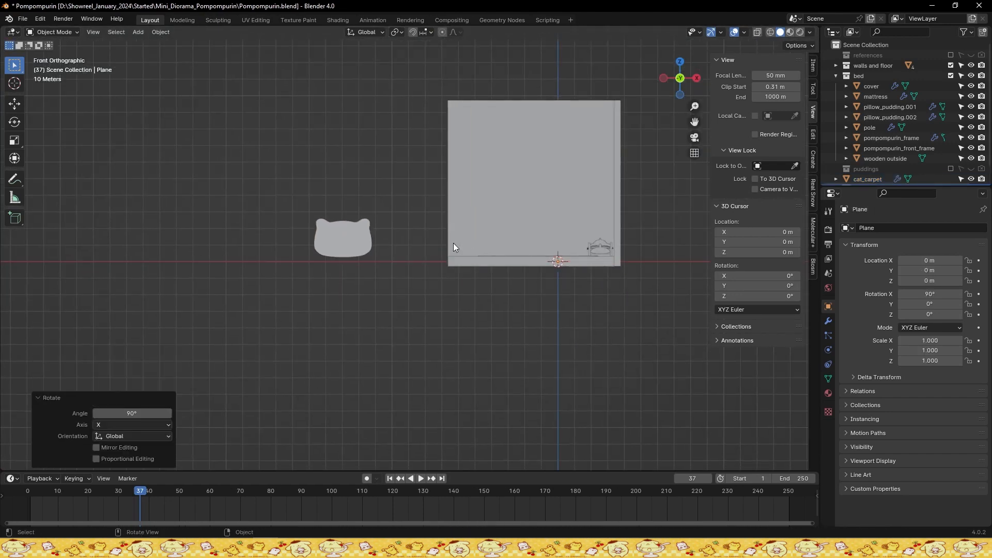
Move the plane -162.24 m along X to the far side of cat_carpet and save the file
{"action": "key", "text": "g"}
{"action": "key", "text": "x"}
{"action": "left_click", "coordinate": [196, 243]}
{"action": "scroll", "coordinate": [269, 243], "scroll_direction": "up", "scroll_amount": 2}
{"action": "scroll", "coordinate": [374, 248], "scroll_direction": "up", "scroll_amount": 2}
{"action": "key", "text": "ctrl+s"}
Try scaling the plane uniformly, by 5 and by a much larger factor
{"action": "type", "text": "s"}
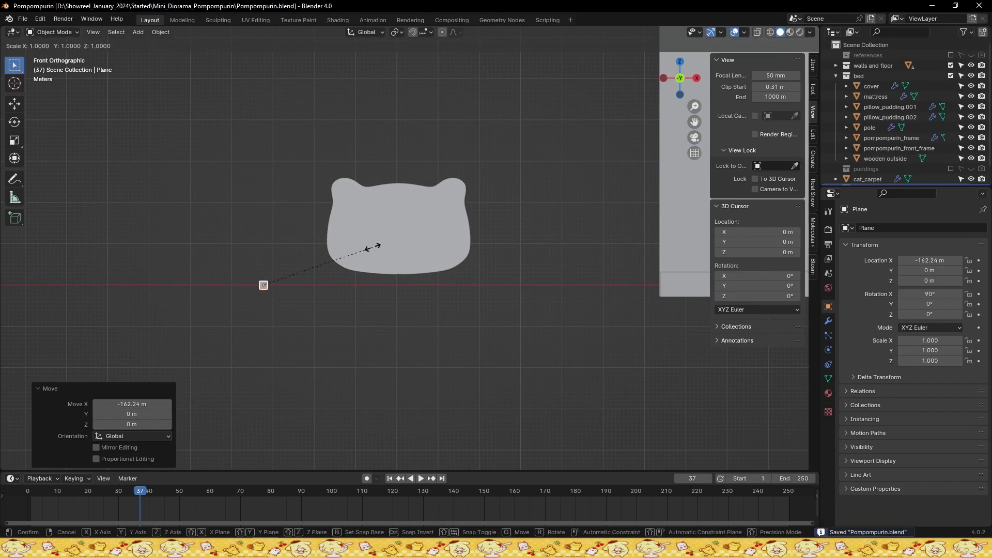
{"action": "type", "text": "5"}
{"action": "key", "text": "Return"}
{"action": "type", "text": "s70"}
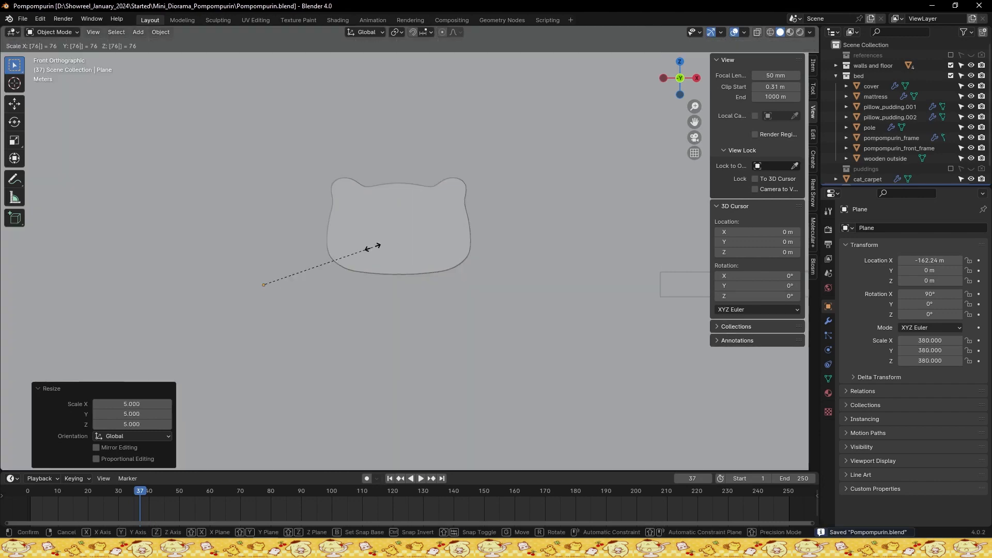
{"action": "key", "text": "Escape"}
Set the plane's X, Y and Z scale to 10 and save the file
{"action": "mouse_move", "coordinate": [930, 341]}
{"action": "left_mouse_down"}
{"action": "mouse_move", "coordinate": [930, 361]}
{"action": "mouse_move", "coordinate": [921, 339]}
{"action": "left_mouse_up"}
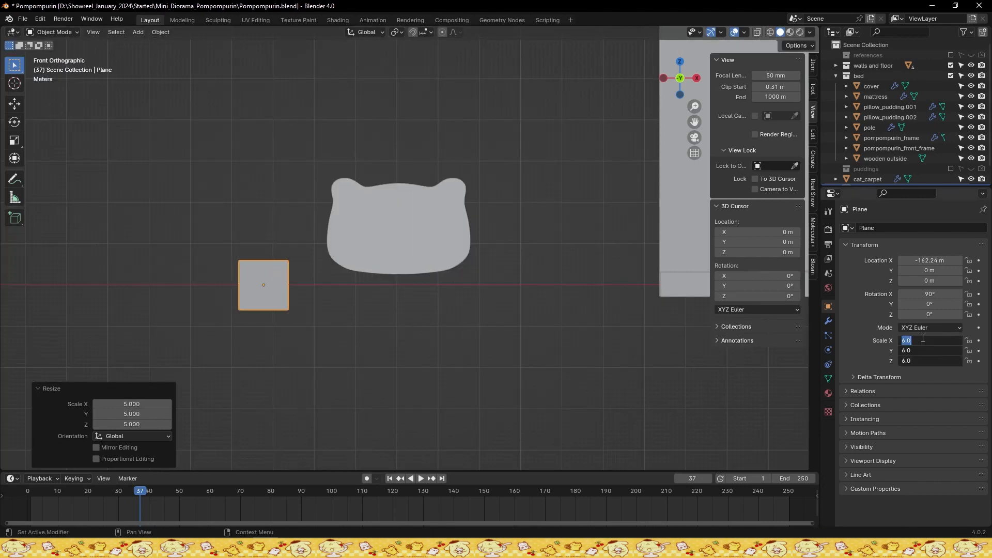
{"action": "type", "text": "10"}
{"action": "key", "text": "Return"}
{"action": "scroll", "coordinate": [465, 259], "scroll_direction": "up", "scroll_amount": 4}
{"action": "key", "text": "ctrl+s"}
Subdivide the plane's mesh and move the plane along Y, away from the room
{"action": "key", "text": "Tab"}
{"action": "right_click", "coordinate": [385, 267]}
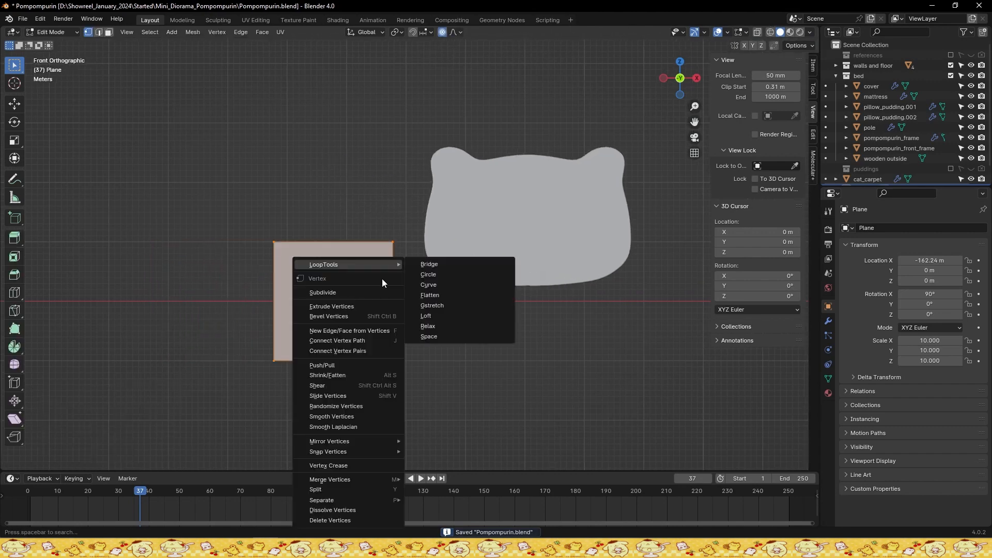
{"action": "left_click", "coordinate": [382, 292]}
{"action": "middle_click_drag", "start_coordinate": [383, 293], "coordinate": [381, 255]}
{"action": "key", "text": "Tab"}
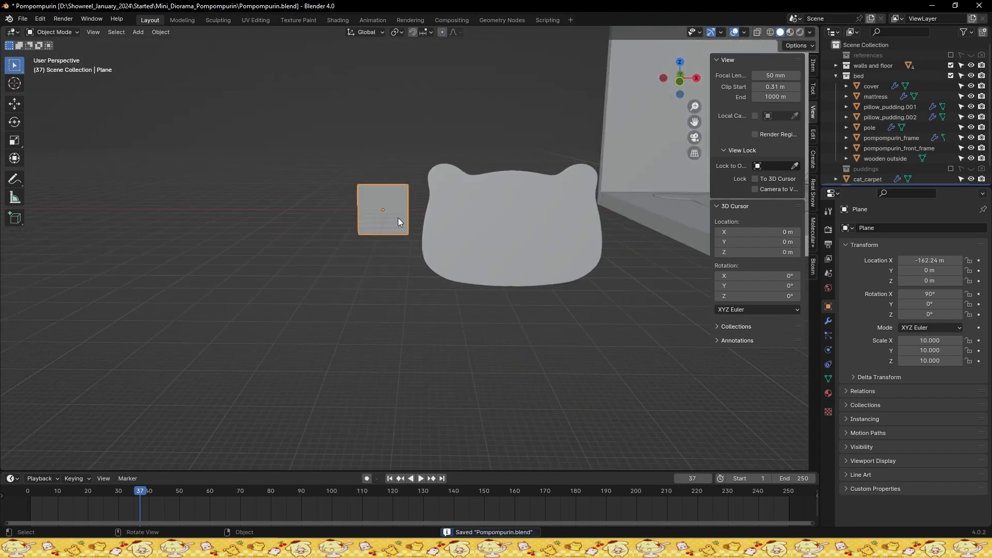
{"action": "key", "text": "g"}
{"action": "key", "text": "y"}
{"action": "left_click", "coordinate": [460, 249]}
Delete the cat_carpet object and save the file
{"action": "left_click", "coordinate": [461, 249]}
{"action": "key", "text": "Delete"}
{"action": "key", "text": "ctrl+s"}
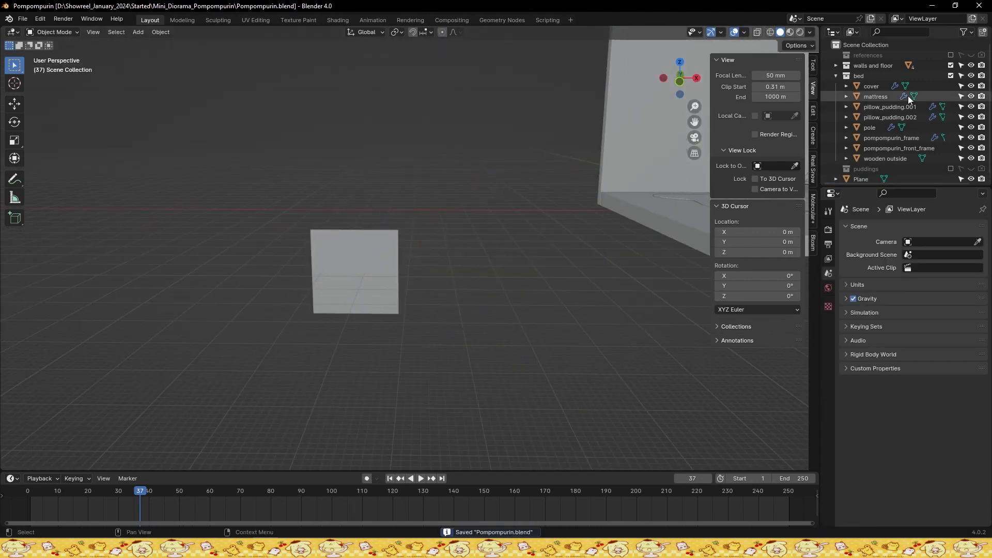
Enable the references collection, set the view's clip start to 18 m and end to 2000 m, and save
{"action": "left_click", "coordinate": [951, 56]}
{"action": "scroll", "coordinate": [547, 213], "scroll_direction": "down", "scroll_amount": 10}
{"action": "middle_click_drag", "start_coordinate": [547, 213], "coordinate": [444, 255]}
{"action": "left_click", "coordinate": [864, 55]}
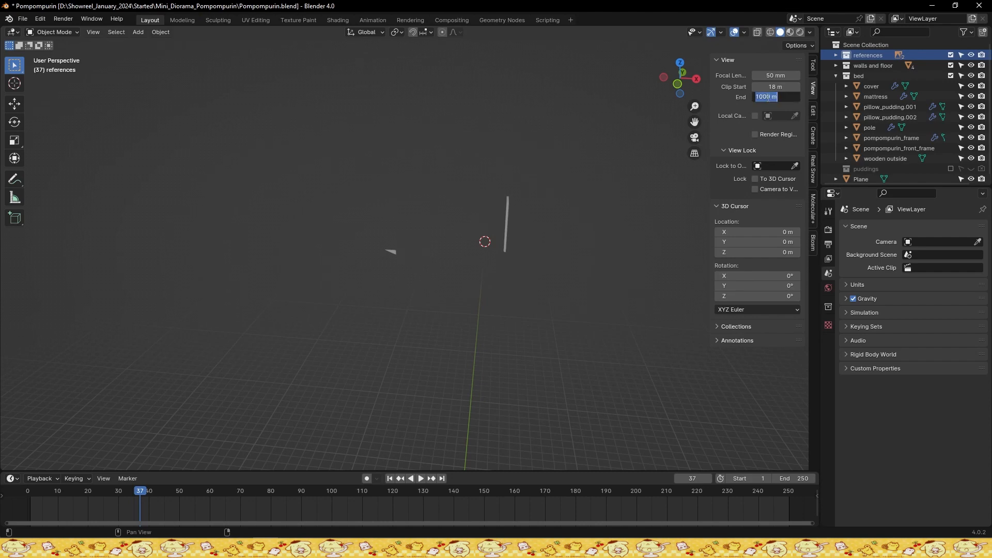
{"action": "type", "text": "2000"}
{"action": "key", "text": "Return"}
{"action": "middle_click_drag", "start_coordinate": [448, 297], "coordinate": [467, 298]}
{"action": "scroll", "coordinate": [467, 297], "scroll_direction": "up", "scroll_amount": 5}
{"action": "key", "text": "ctrl+s"}
Collapse the bed collection and exclude the bed and walls and floor collections from the view layer
{"action": "left_click", "coordinate": [836, 76]}
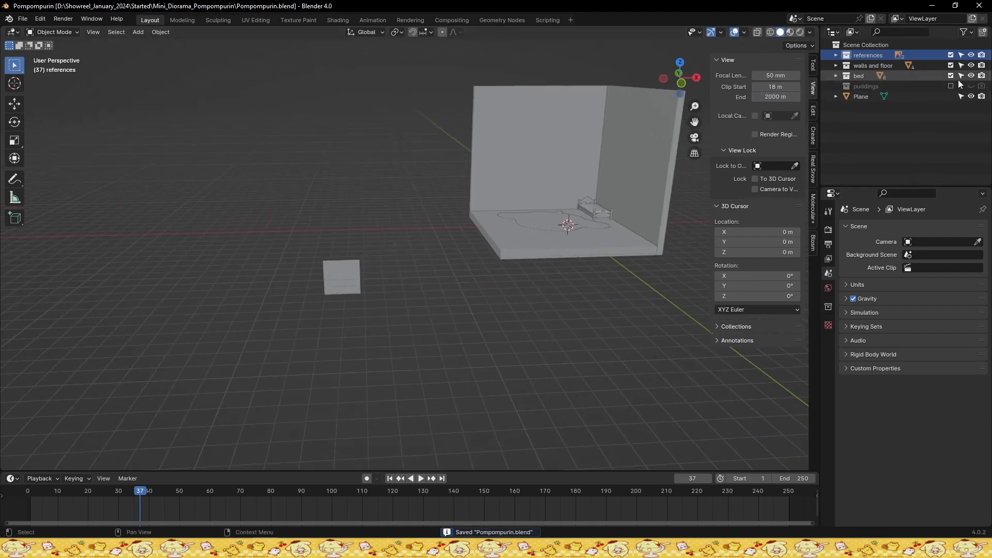
{"action": "left_click", "coordinate": [951, 76]}
{"action": "left_click", "coordinate": [951, 65]}
{"action": "scroll", "coordinate": [603, 237], "scroll_direction": "up", "scroll_amount": 1}
{"action": "left_click", "coordinate": [584, 223]}
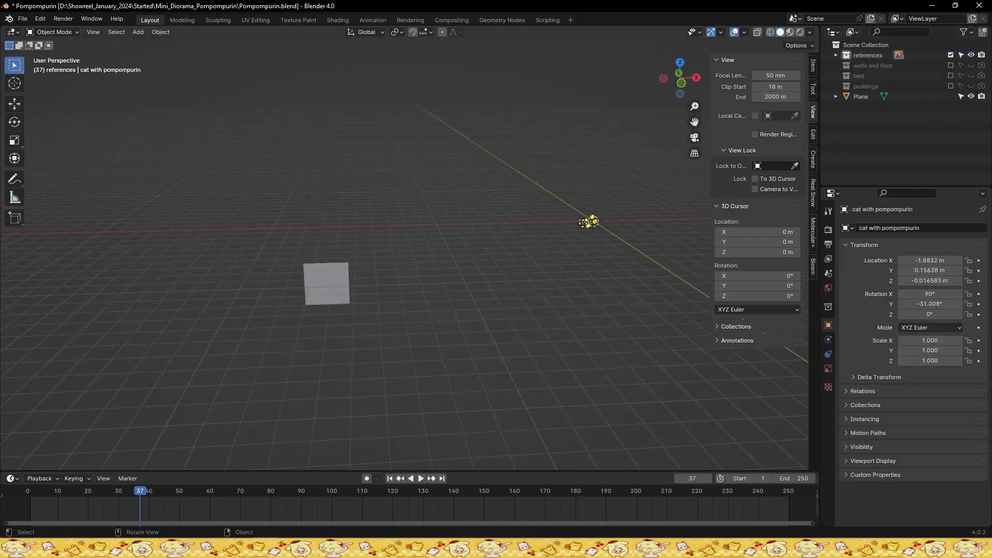
{"action": "key", "text": "g"}
{"action": "key", "text": "y"}
{"action": "right_click", "coordinate": [614, 228]}
{"action": "left_click", "coordinate": [332, 297]}
Move the cat with pompompurin reference image -167.22 m along X and -106.79 m along Y, and show the front view
{"action": "left_click", "coordinate": [592, 222]}
{"action": "key", "text": "g"}
{"action": "key", "text": "y"}
{"action": "key", "text": "x"}
{"action": "left_click", "coordinate": [266, 273]}
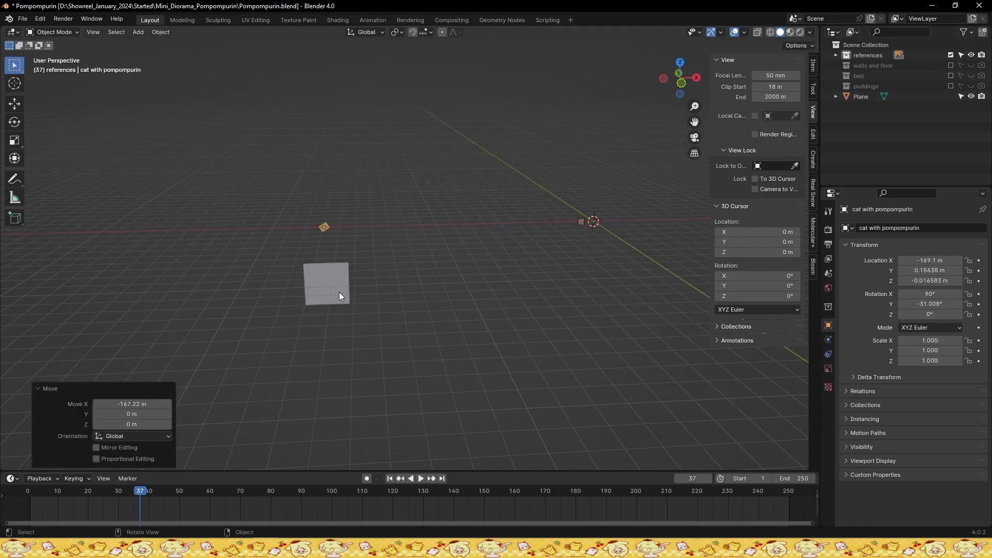
{"action": "key", "text": "g"}
{"action": "key", "text": "y"}
{"action": "left_click", "coordinate": [363, 350]}
{"action": "key", "text": "KP_1"}
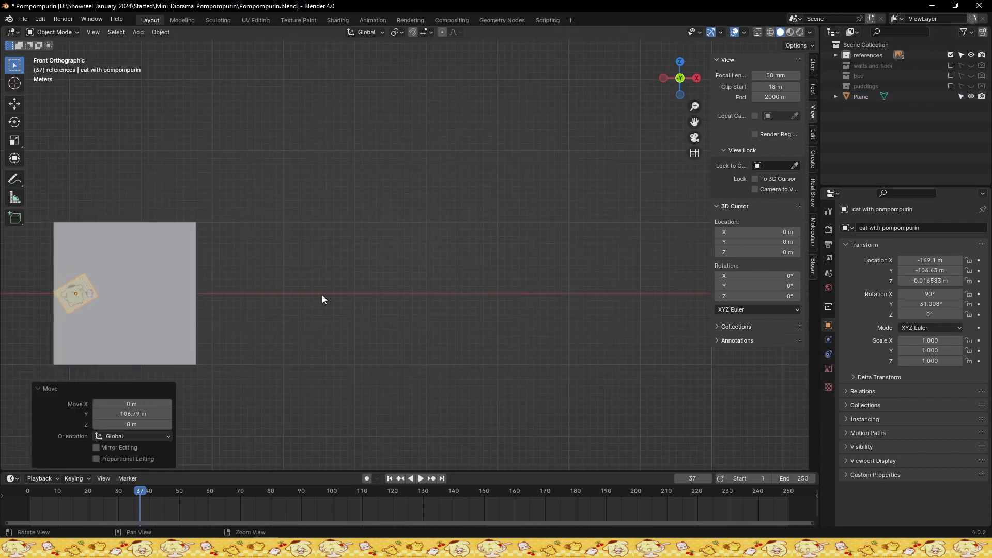
Save the file, frame the cat with pompompurin image and set the view's clip start to 1.31 m
{"action": "middle_click_drag", "start_coordinate": [321, 294], "coordinate": [580, 268], "text": "shift"}
{"action": "scroll", "coordinate": [427, 327], "scroll_direction": "up", "scroll_amount": 5}
{"action": "middle_click_drag", "start_coordinate": [427, 327], "coordinate": [421, 301], "text": "shift"}
{"action": "key", "text": "ctrl+s"}
{"action": "left_click", "coordinate": [357, 267]}
{"action": "middle_click_drag", "start_coordinate": [357, 269], "coordinate": [245, 296]}
{"action": "key", "text": "KP_Decimal"}
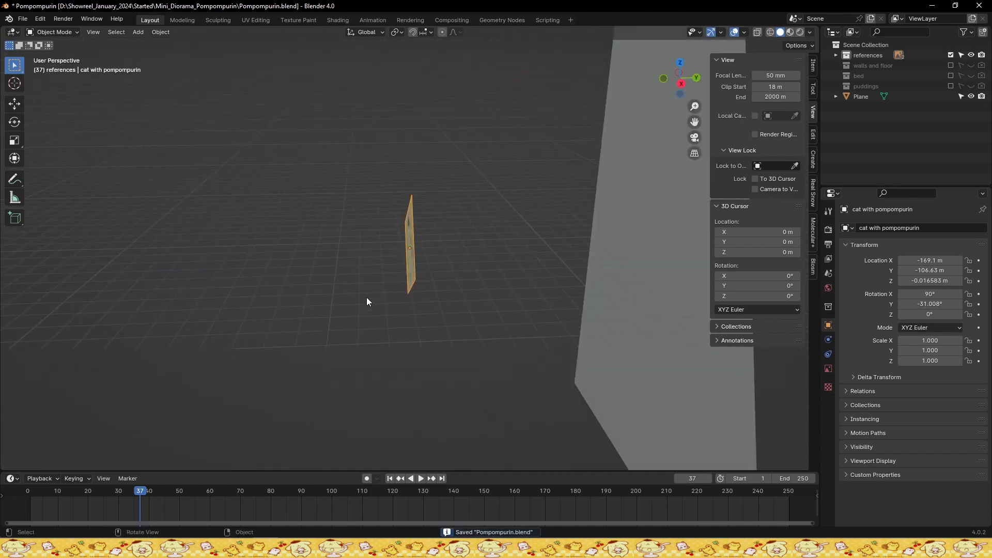
{"action": "middle_click_drag", "start_coordinate": [367, 302], "coordinate": [525, 281]}
{"action": "mouse_move", "coordinate": [776, 87]}
{"action": "left_mouse_down"}
{"action": "mouse_move", "coordinate": [754, 87]}
{"action": "mouse_move", "coordinate": [764, 87]}
{"action": "left_mouse_up"}
{"action": "scroll", "coordinate": [486, 221], "scroll_direction": "down", "scroll_amount": 1}
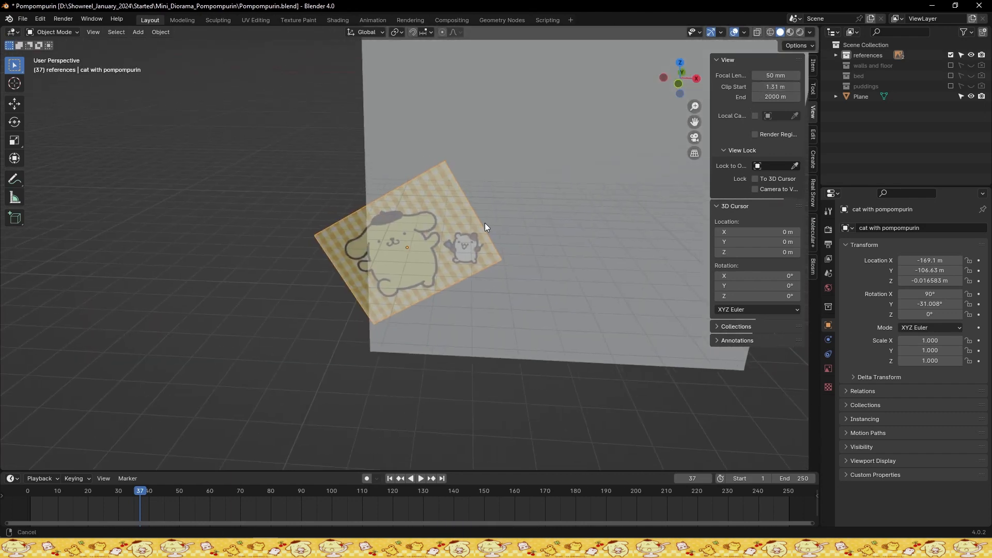
Move the plane -11.035 m along Y to just in front of the reference image and show the front view
{"action": "middle_click_drag", "start_coordinate": [485, 222], "coordinate": [374, 216], "text": "shift"}
{"action": "left_click", "coordinate": [446, 237]}
{"action": "key", "text": "g"}
{"action": "key", "text": "y"}
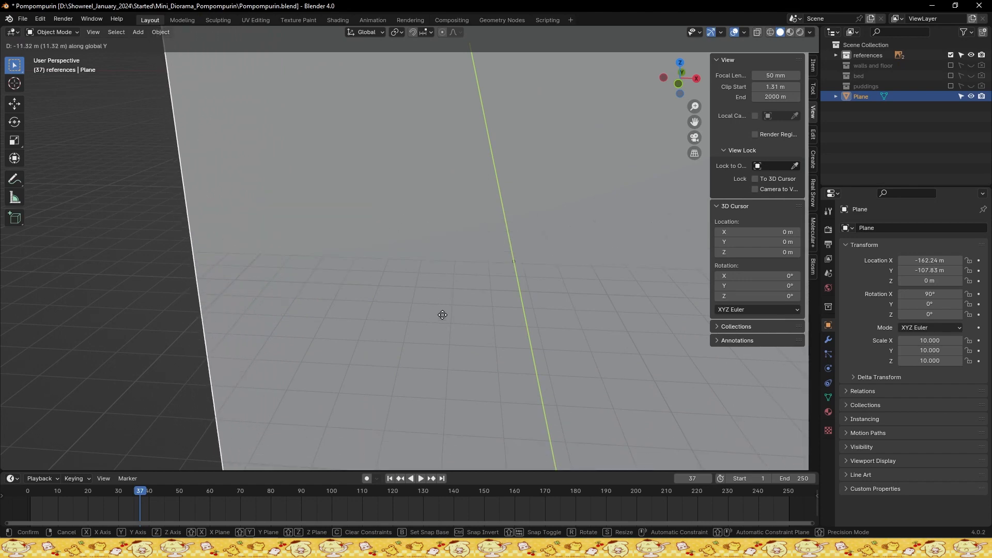
{"action": "left_click", "coordinate": [435, 314]}
{"action": "key", "text": "KP_1"}
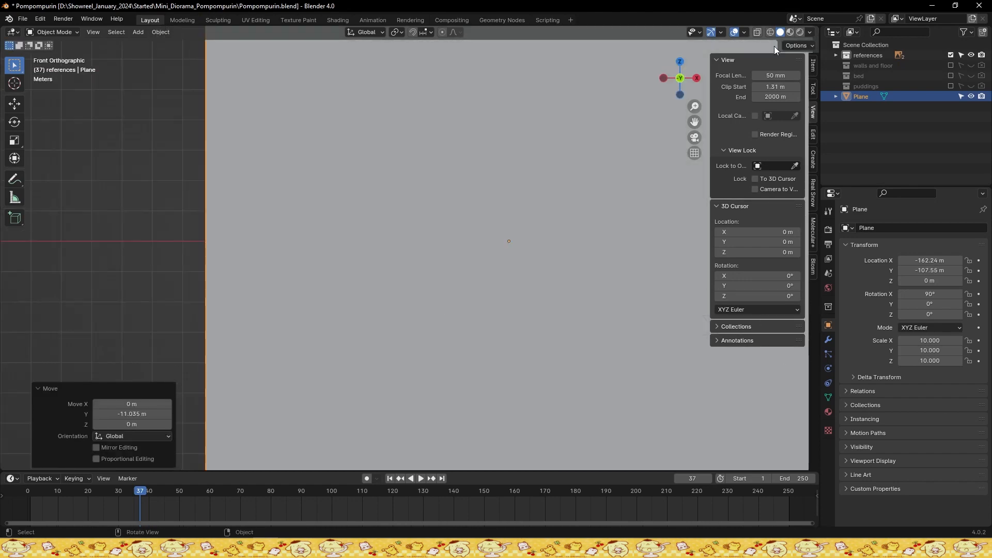
Switch to wireframe shading, save, and enlarge the cat with pompompurin image to a scale of about 3.7
{"action": "left_click", "coordinate": [770, 32]}
{"action": "scroll", "coordinate": [454, 284], "scroll_direction": "down", "scroll_amount": 1}
{"action": "key", "text": "ctrl+s"}
{"action": "left_click", "coordinate": [385, 261]}
{"action": "key", "text": "s"}
{"action": "left_click", "coordinate": [538, 307]}
{"action": "key", "text": "s"}
{"action": "left_click", "coordinate": [560, 310]}
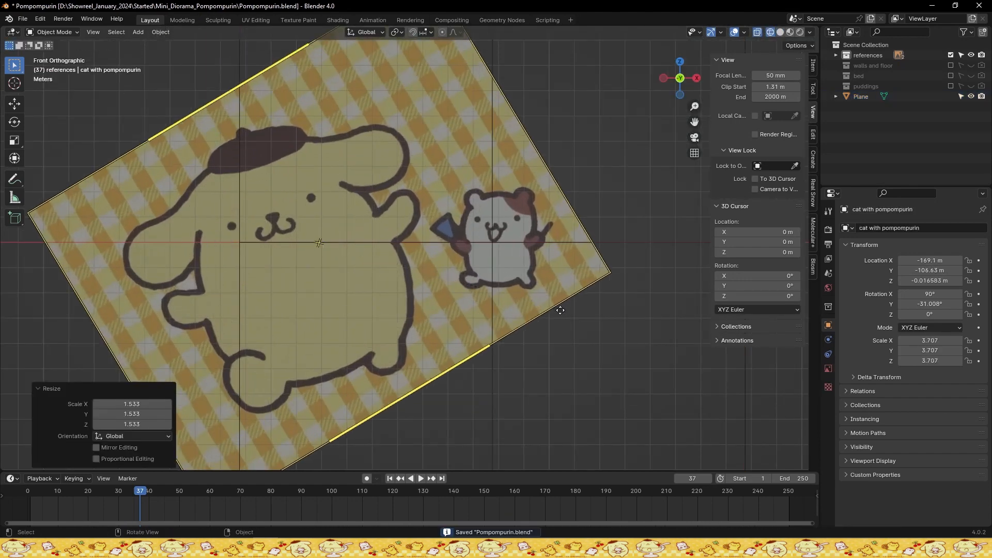
{"action": "scroll", "coordinate": [517, 285], "scroll_direction": "down", "scroll_amount": 1}
Add one centred vertical loop cut to each half of the plane and save the file
{"action": "left_click", "coordinate": [538, 224]}
{"action": "scroll", "coordinate": [532, 221], "scroll_direction": "down", "scroll_amount": 2}
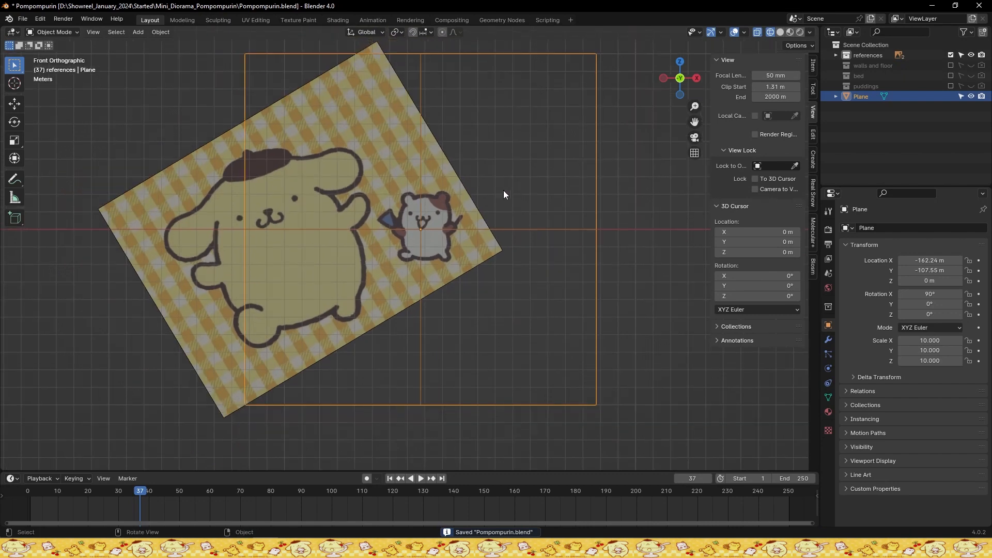
{"action": "key", "text": "Tab"}
{"action": "key", "text": "ctrl+r"}
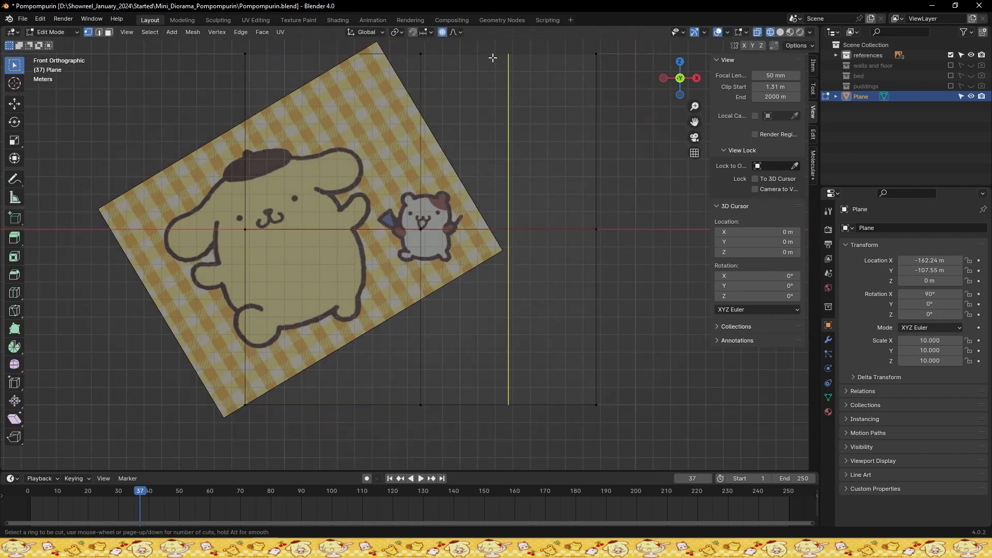
{"action": "left_click", "coordinate": [492, 58]}
{"action": "right_click", "coordinate": [492, 58]}
{"action": "key", "text": "ctrl+r"}
{"action": "left_click", "coordinate": [385, 53]}
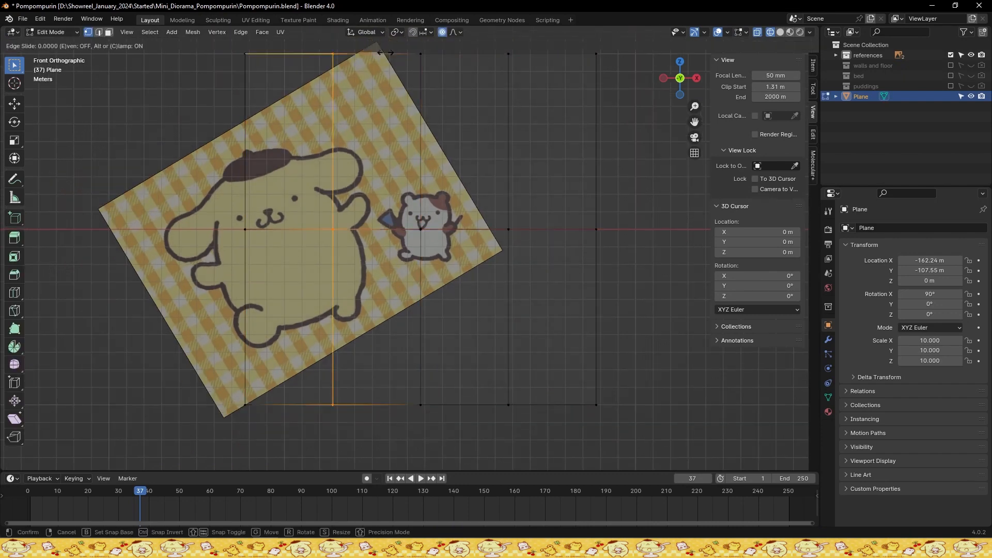
{"action": "right_click", "coordinate": [386, 53]}
{"action": "key", "text": "ctrl+s"}
Turn off proportional editing and scale the plane's whole mesh down by a factor of 0.263
{"action": "key", "text": "a"}
{"action": "key", "text": "s"}
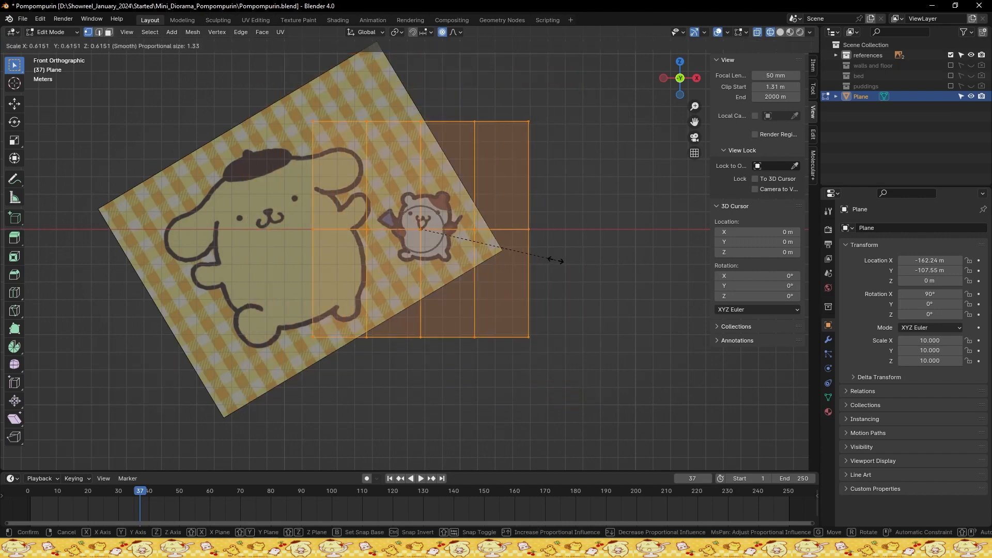
{"action": "right_click", "coordinate": [548, 256]}
{"action": "left_click", "coordinate": [443, 34]}
{"action": "key", "text": "s"}
{"action": "left_click", "coordinate": [461, 220]}
{"action": "scroll", "coordinate": [462, 221], "scroll_direction": "up", "scroll_amount": 5}
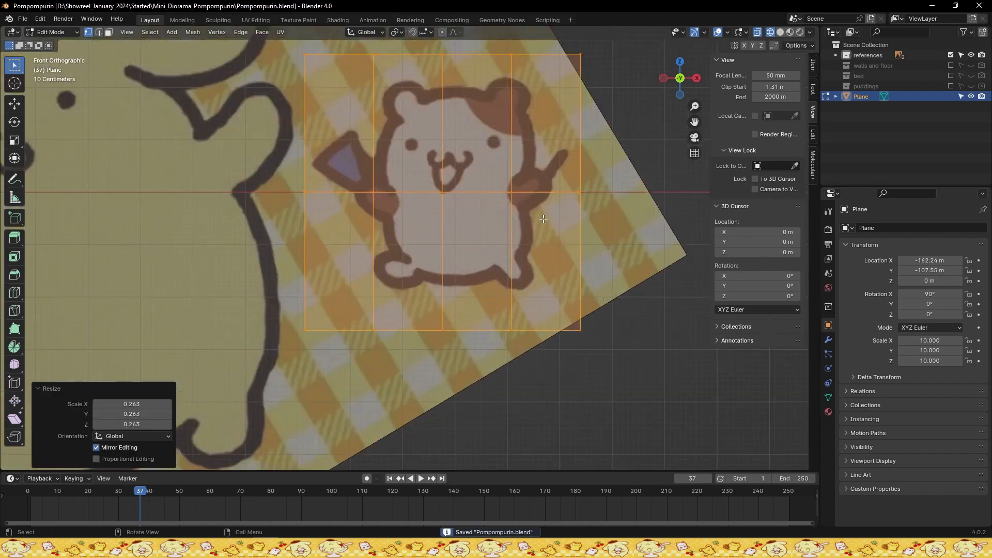
Shrink the mesh to the cat drawing's height and centre it on the cat, moving it along X and about 0.15 m along Z
{"action": "key", "text": "s"}
{"action": "left_click", "coordinate": [506, 229]}
{"action": "left_click", "coordinate": [504, 220]}
{"action": "key", "text": "g"}
{"action": "key", "text": "x"}
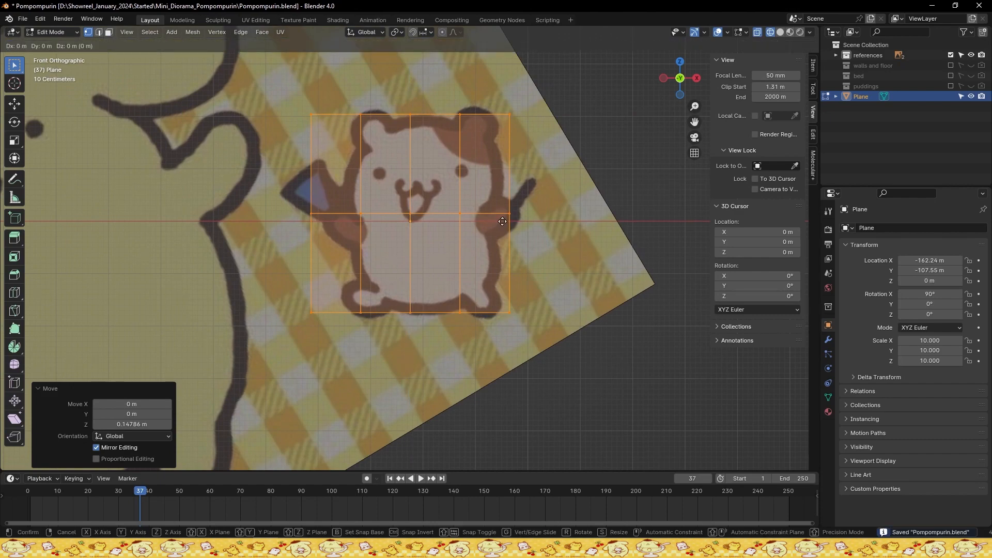
{"action": "left_click", "coordinate": [520, 219]}
Turn on proportional editing and raise the plane's top middle vertex slightly along Z above the cat's head
{"action": "left_click", "coordinate": [434, 117]}
{"action": "middle_click_drag", "start_coordinate": [457, 123], "coordinate": [456, 147], "text": "shift"}
{"action": "scroll", "coordinate": [457, 148], "scroll_direction": "up", "scroll_amount": 1}
{"action": "left_click", "coordinate": [443, 33]}
{"action": "key", "text": "g"}
{"action": "key", "text": "z"}
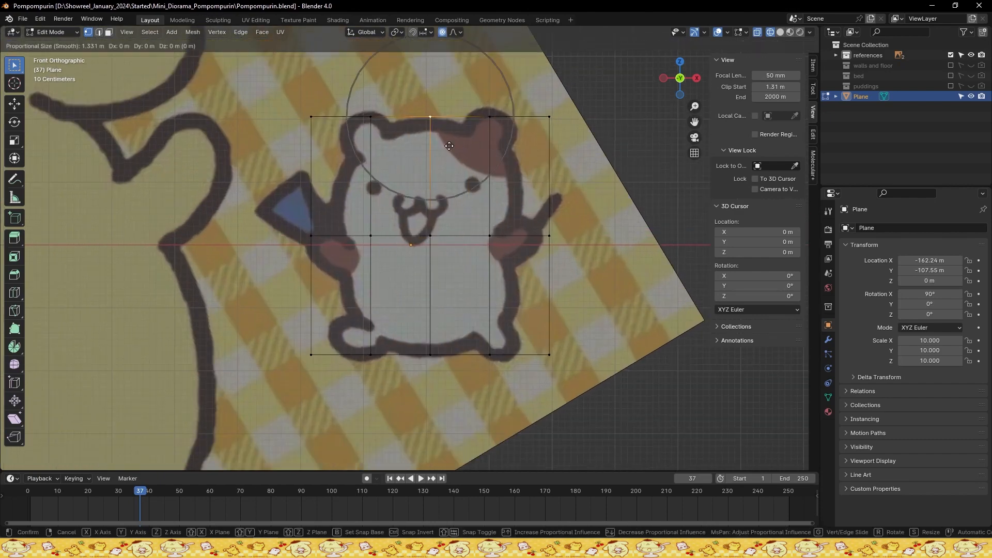
{"action": "left_click", "coordinate": [455, 128]}
Orbit to an angled view of the plane and switch its editing to face selection
{"action": "middle_click_drag", "start_coordinate": [485, 115], "coordinate": [444, 206], "text": "shift"}
{"action": "key", "text": "3"}
{"action": "key", "text": "Tab"}
{"action": "key", "text": "Tab"}
Try extruding all the plane's faces forward and shifting the result along Z
{"action": "key", "text": "a"}
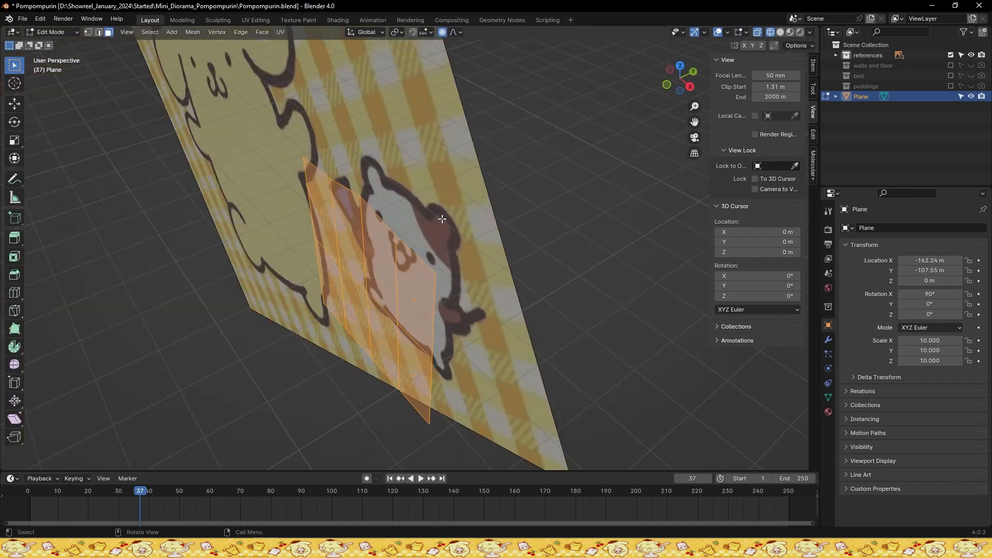
{"action": "key", "text": "e"}
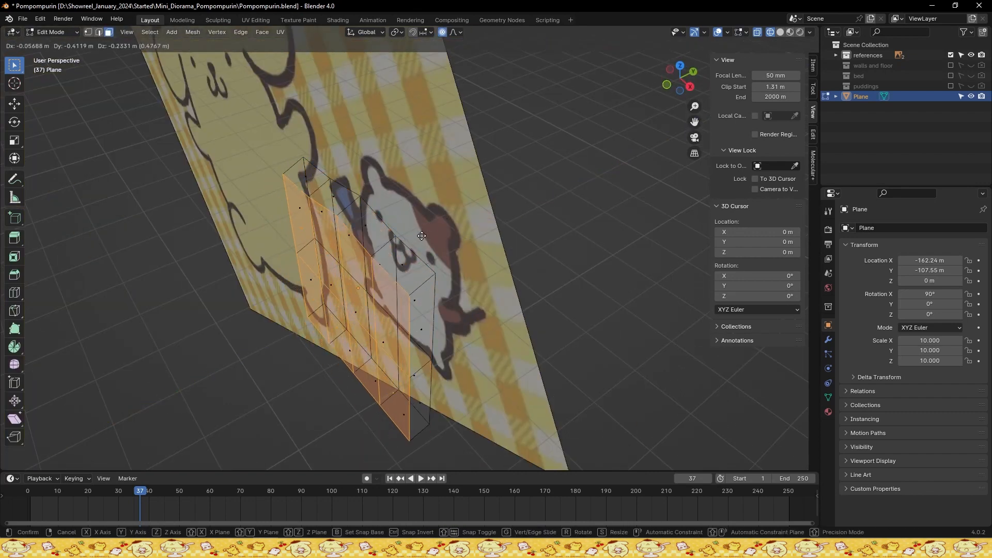
{"action": "left_click", "coordinate": [397, 244]}
{"action": "middle_click_drag", "start_coordinate": [397, 244], "coordinate": [420, 206]}
{"action": "key", "text": "g"}
{"action": "key", "text": "z"}
{"action": "key", "text": "Escape"}
{"action": "key", "text": "alt+a"}
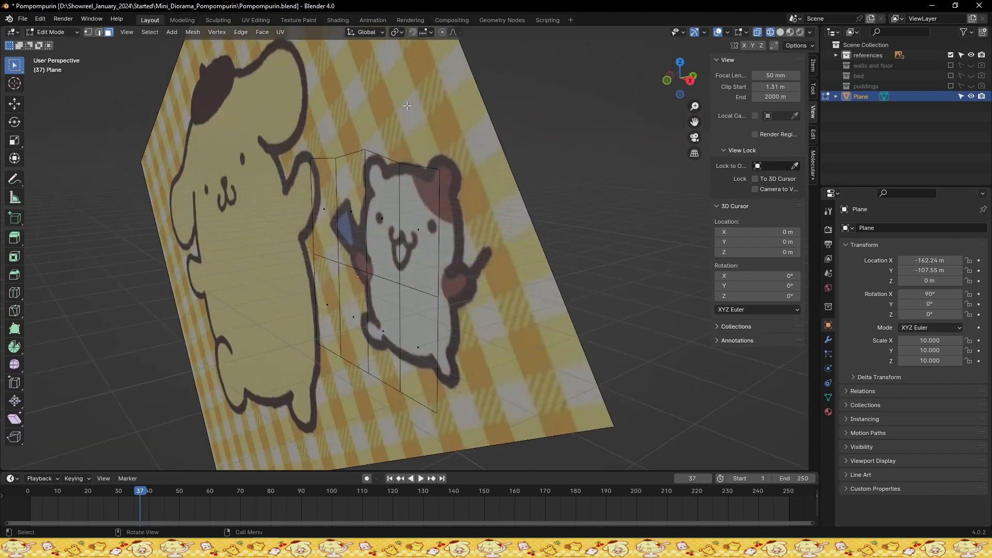
Select both rows of the plane's faces, extrude them along Y for the cat's body thickness, and save
{"action": "middle_click_drag", "start_coordinate": [408, 106], "coordinate": [428, 129]}
{"action": "left_click", "coordinate": [341, 221], "text": "alt"}
{"action": "left_click", "coordinate": [356, 301], "text": "alt+shift"}
{"action": "middle_click_drag", "start_coordinate": [467, 252], "coordinate": [491, 215]}
{"action": "key", "text": "e"}
{"action": "key", "text": "y"}
{"action": "left_click", "coordinate": [423, 257]}
{"action": "key", "text": "ctrl+s"}
Extrude the two outer top faces of the cat body 0.58158 m along Z as ear blocks and save
{"action": "middle_click_drag", "start_coordinate": [494, 173], "coordinate": [498, 219]}
{"action": "left_click", "coordinate": [498, 220]}
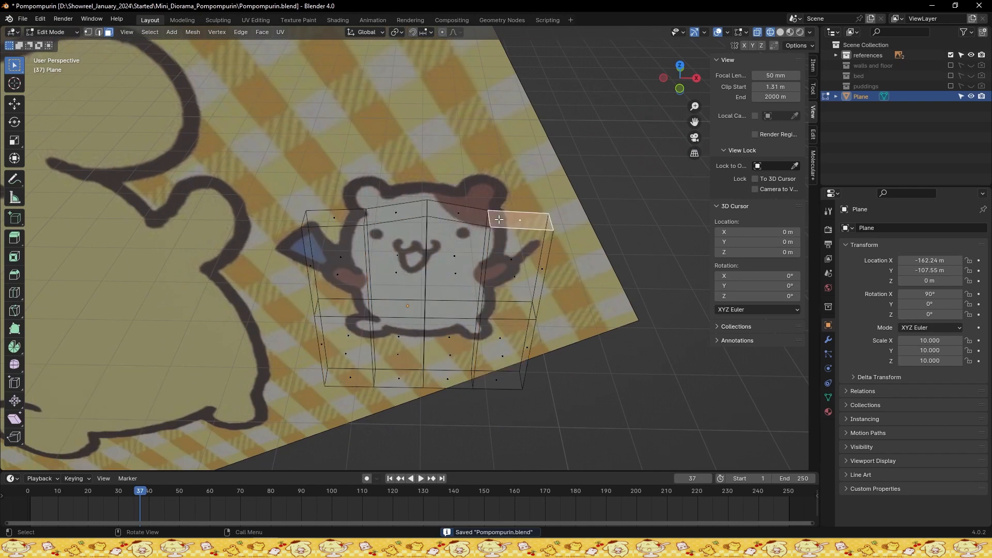
{"action": "key", "text": "KP_1"}
{"action": "key", "text": "ctrl+s"}
{"action": "middle_click_drag", "start_coordinate": [351, 168], "coordinate": [342, 200]}
{"action": "left_click", "coordinate": [335, 199], "text": "shift"}
{"action": "middle_click_drag", "start_coordinate": [416, 255], "coordinate": [430, 238]}
{"action": "key", "text": "KP_1"}
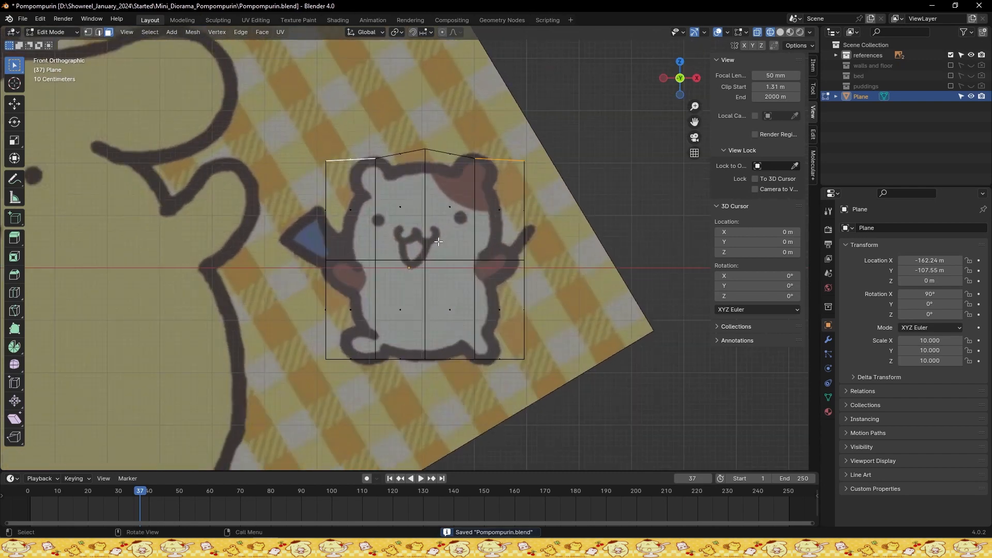
{"action": "key", "text": "e"}
{"action": "key", "text": "z"}
{"action": "left_click", "coordinate": [525, 197]}
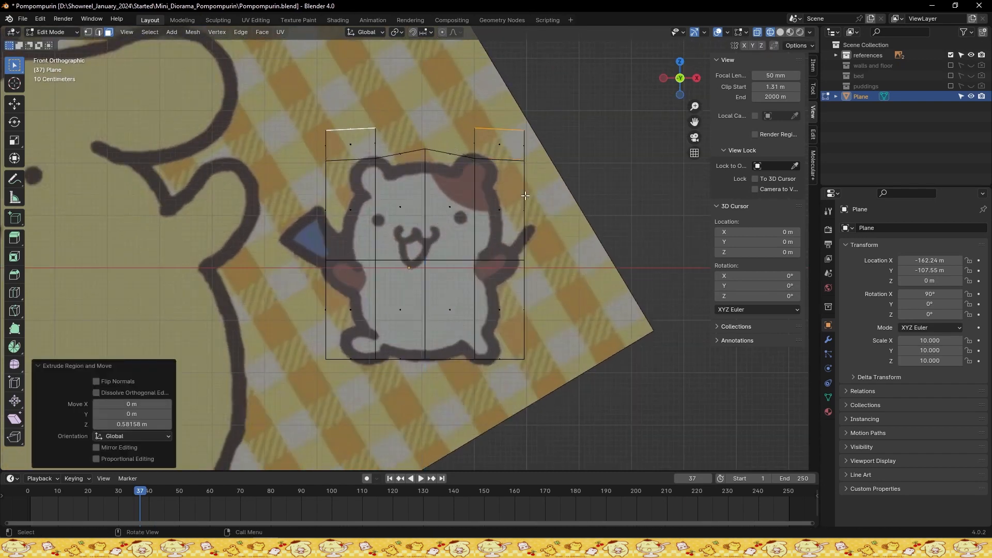
{"action": "key", "text": "ctrl+s"}
Add a centred horizontal loop cut around the ear block above the brown patch and scale the loop inward
{"action": "key", "text": "alt+a"}
{"action": "left_click", "coordinate": [475, 147]}
{"action": "right_click", "coordinate": [475, 148]}
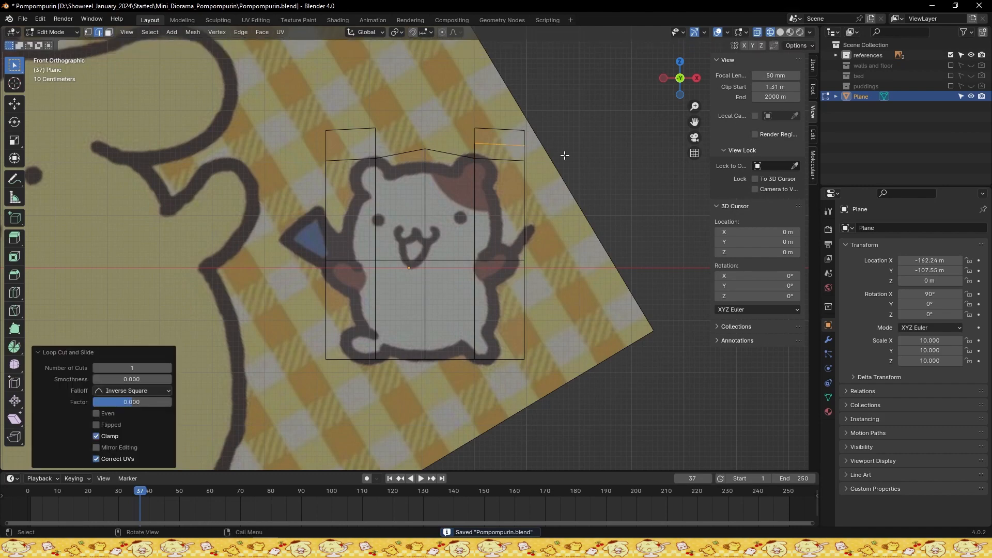
{"action": "key", "text": "s"}
{"action": "left_click", "coordinate": [546, 152]}
Select the top edges of the ear block above the brown patch and scale them uniformly by 0.340
{"action": "left_click", "coordinate": [519, 130], "text": "alt"}
{"action": "middle_click_drag", "start_coordinate": [519, 130], "coordinate": [429, 138]}
{"action": "left_click", "coordinate": [430, 139], "text": "alt+shift"}
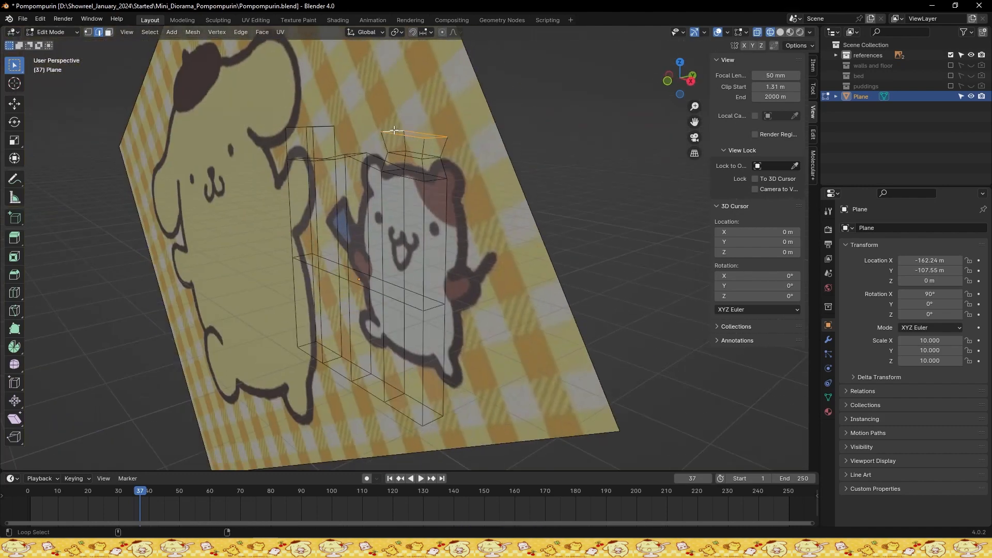
{"action": "key", "text": "KP_1"}
{"action": "key", "text": "s"}
{"action": "left_click", "coordinate": [530, 145]}
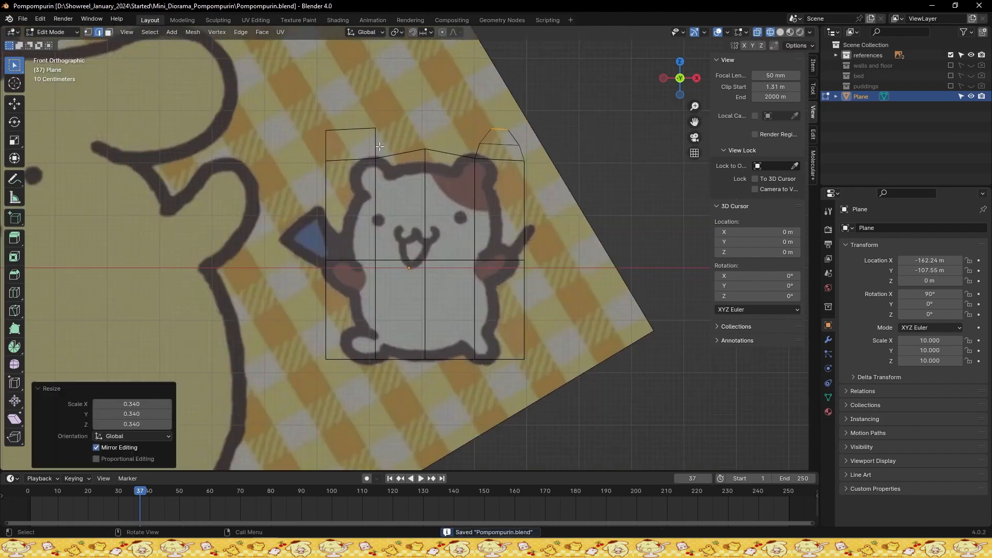
Delete all faces of the cat mesh on the fan side of the centre line, leave Edit Mode and save
{"action": "key", "text": "1"}
{"action": "left_click_drag", "start_coordinate": [297, 122], "coordinate": [407, 371]}
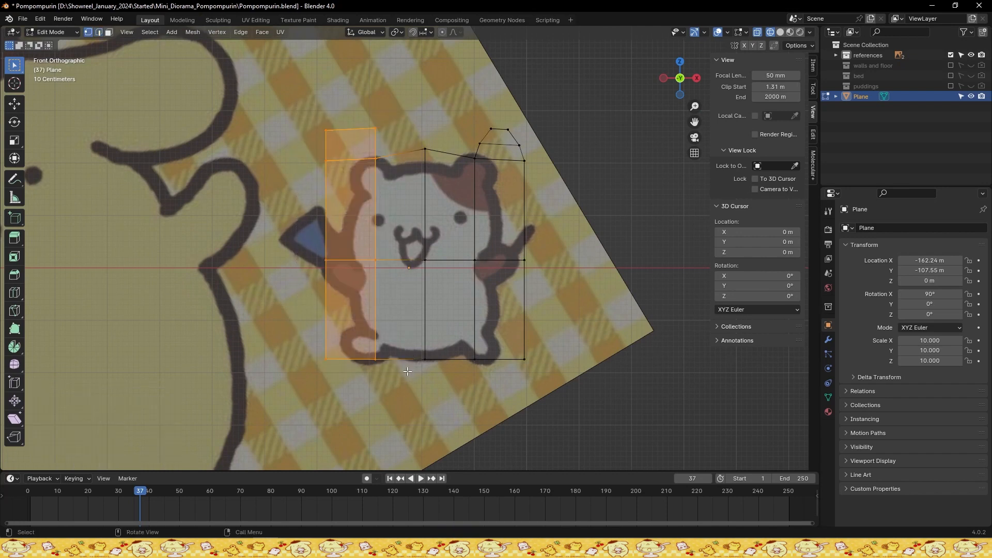
{"action": "left_click_drag", "start_coordinate": [394, 248], "coordinate": [395, 248]}
{"action": "key", "text": "3"}
{"action": "left_click_drag", "start_coordinate": [276, 101], "coordinate": [404, 389]}
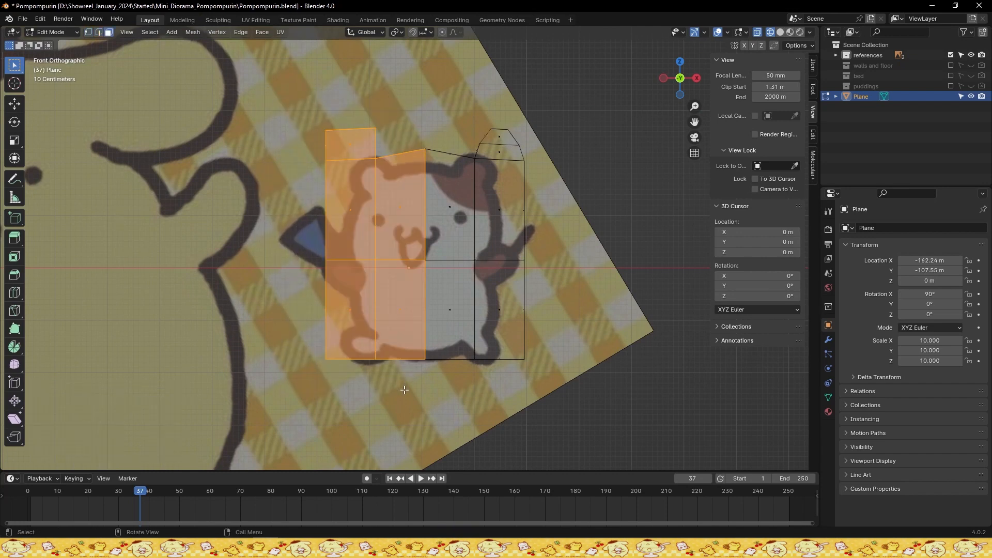
{"action": "key", "text": "x"}
{"action": "key", "text": "f"}
{"action": "key", "text": "Tab"}
{"action": "key", "text": "ctrl+s"}
Add a Mirror modifier on the X axis with Clipping enabled to the half cat mesh
{"action": "left_click", "coordinate": [828, 340]}
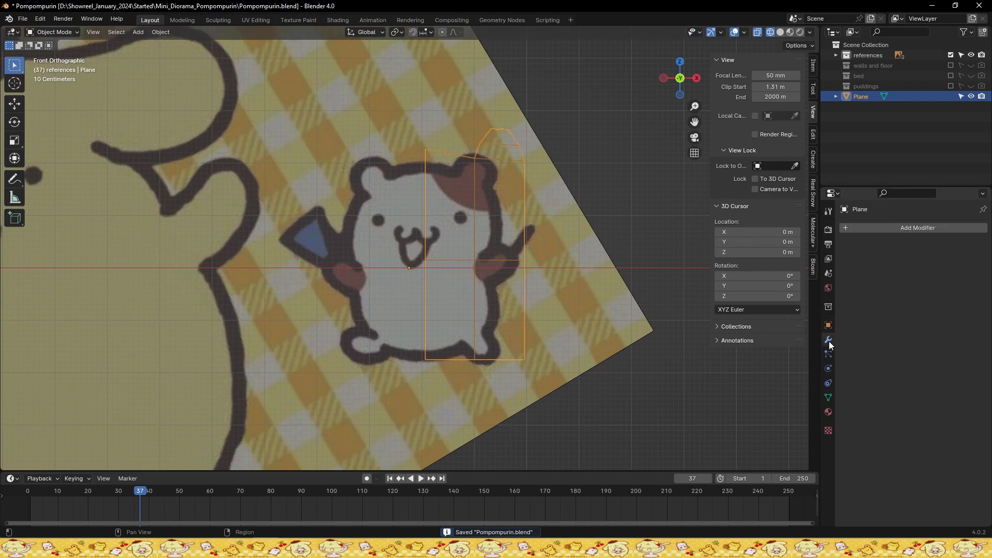
{"action": "left_click", "coordinate": [882, 232]}
{"action": "key", "text": "space"}
{"action": "left_click", "coordinate": [821, 284]}
{"action": "scroll", "coordinate": [552, 257], "scroll_direction": "up", "scroll_amount": 1}
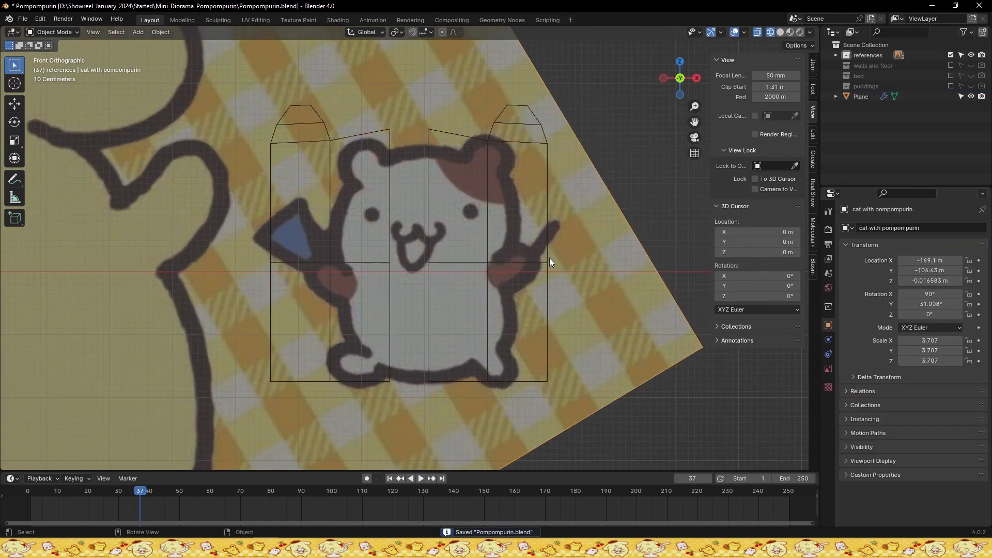
{"action": "key", "text": "g"}
{"action": "key", "text": "x"}
{"action": "left_click", "coordinate": [570, 263]}
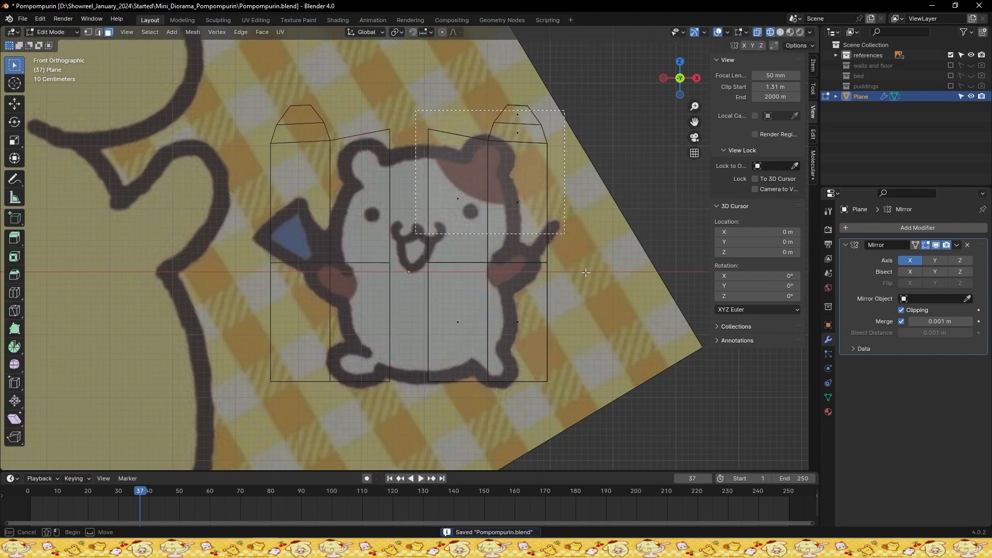
{"action": "key", "text": "Tab"}
{"action": "key", "text": "g"}
{"action": "key", "text": "x"}
{"action": "right_click", "coordinate": [624, 307]}
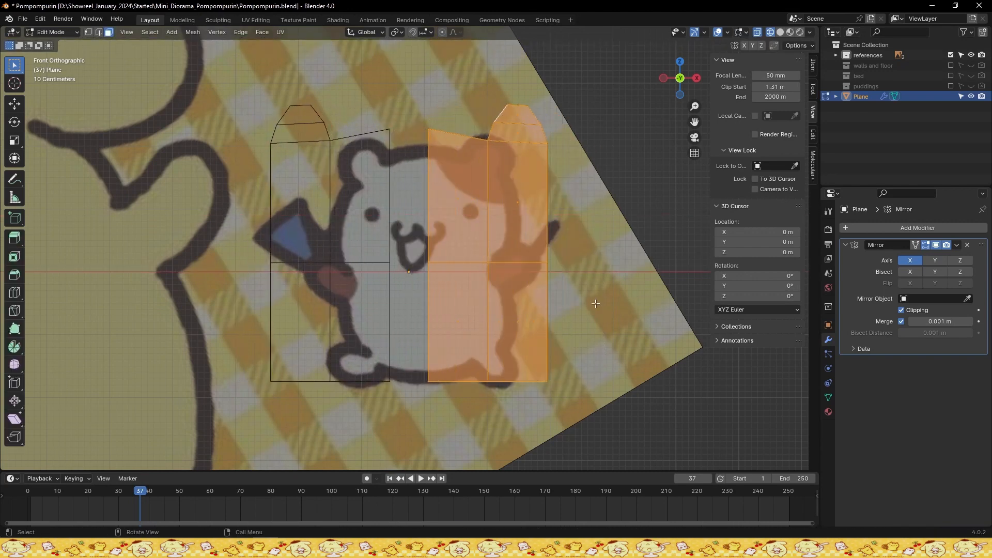
Move the inner edge vertices about -0.345 m along X to close the gap at the mirror plane, and save
{"action": "key", "text": "1"}
{"action": "left_click_drag", "start_coordinate": [451, 392], "coordinate": [450, 392]}
{"action": "key", "text": "g"}
{"action": "key", "text": "x"}
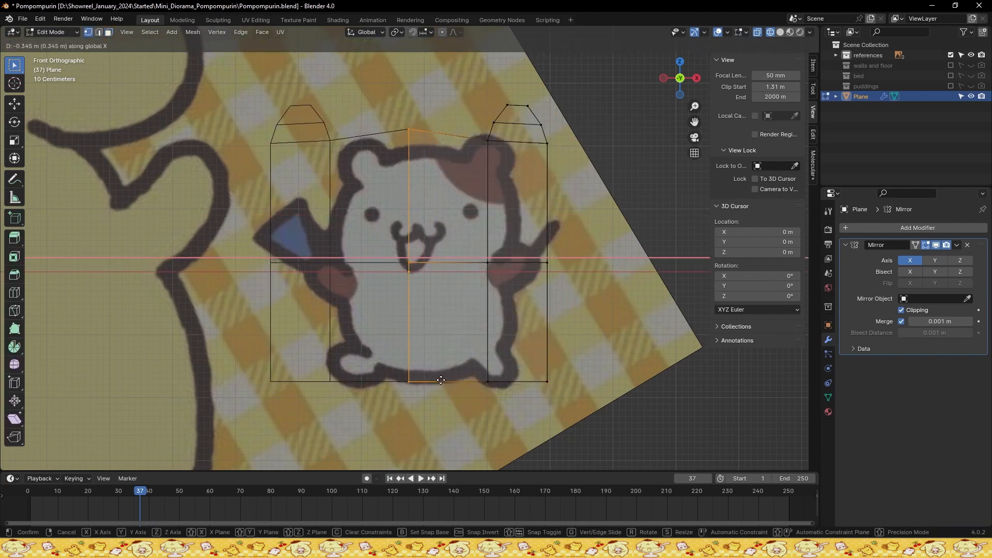
{"action": "left_click", "coordinate": [457, 303]}
{"action": "key", "text": "ctrl+s"}
{"action": "scroll", "coordinate": [457, 302], "scroll_direction": "down", "scroll_amount": 1}
{"action": "scroll", "coordinate": [513, 365], "scroll_direction": "up", "scroll_amount": 2}
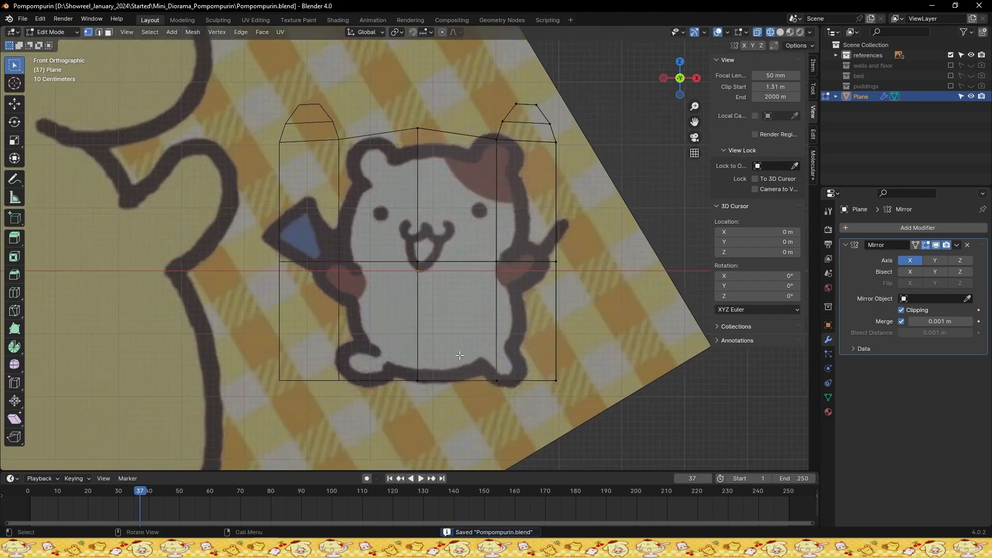
Scale the mirrored cat mesh down to the reference's head width and raise it 0.27106 m along Z
{"action": "key", "text": "Tab"}
{"action": "key", "text": "s"}
{"action": "left_click", "coordinate": [517, 326]}
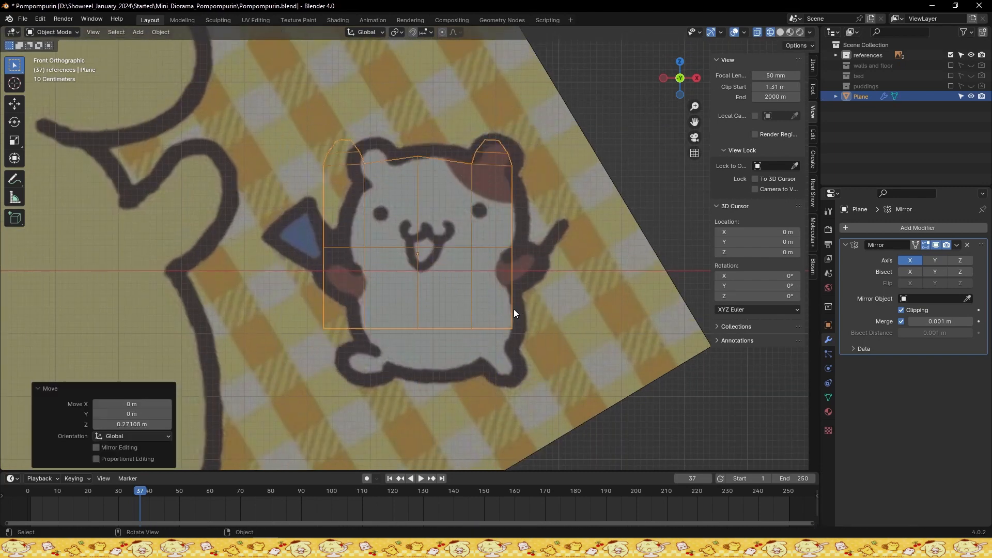
Raise the mesh's bottom vertices along Z to the cat's chin level
{"action": "key", "text": "Tab"}
{"action": "left_click_drag", "start_coordinate": [545, 355], "coordinate": [543, 355]}
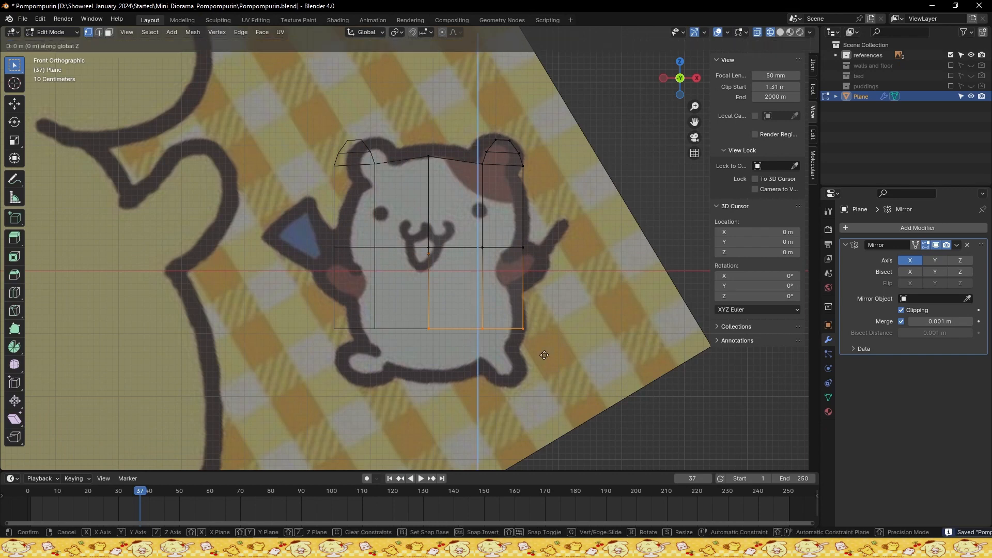
{"action": "scroll", "coordinate": [489, 331], "scroll_direction": "up", "scroll_amount": 3}
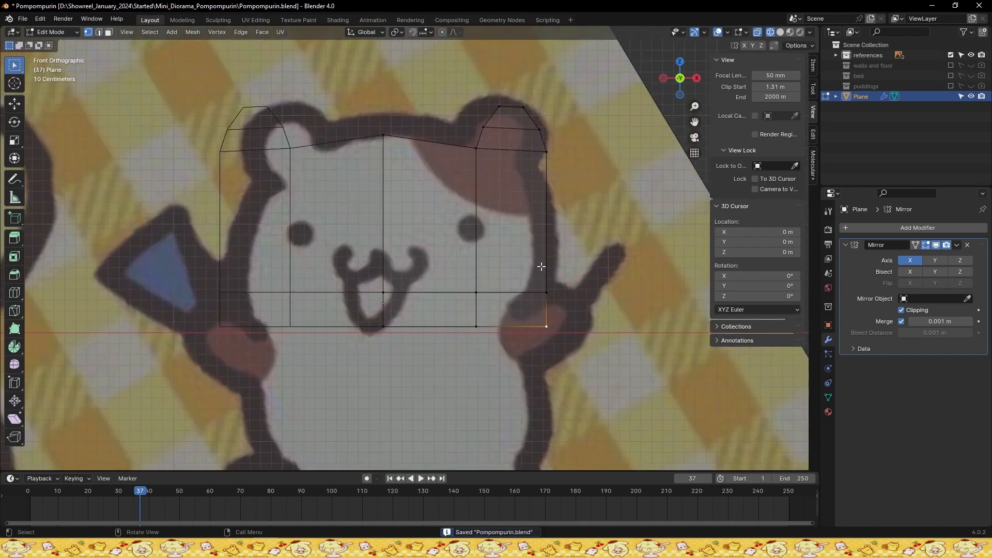
Add a centred horizontal loop cut near eye level and move its outer vertices 0.10933 m outward along X
{"action": "left_click", "coordinate": [481, 214]}
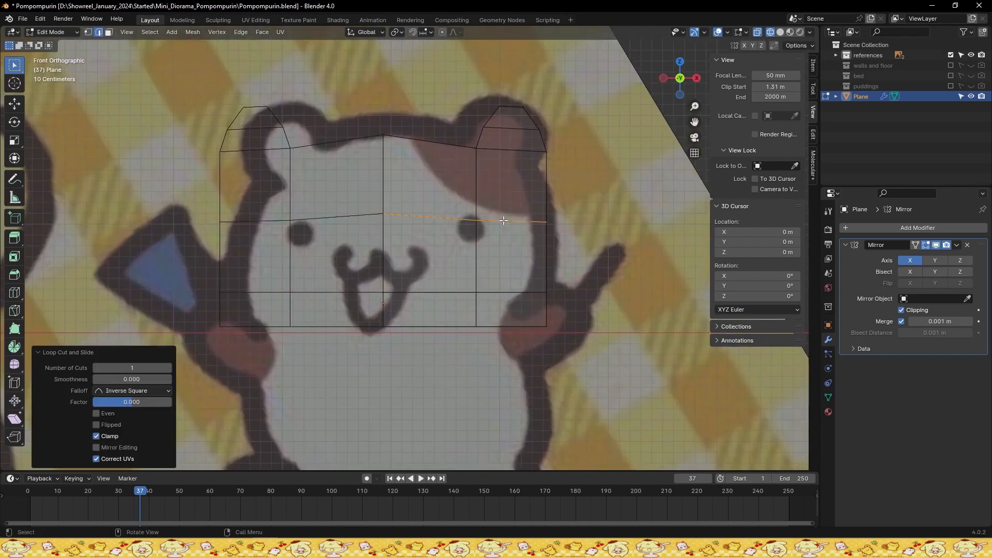
{"action": "left_click_drag", "start_coordinate": [561, 234], "coordinate": [561, 233]}
{"action": "key", "text": "g"}
{"action": "key", "text": "x"}
{"action": "left_click", "coordinate": [572, 233]}
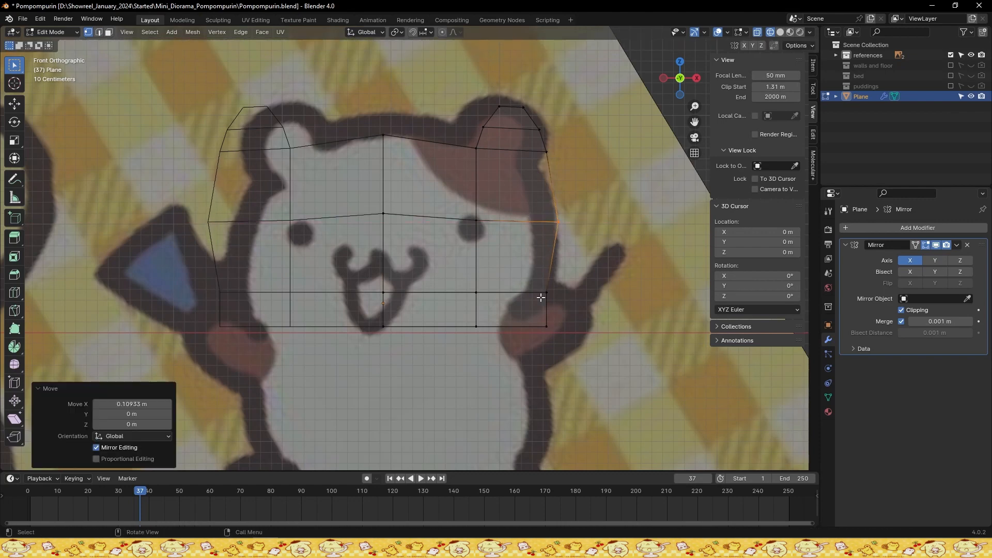
Move the bottom outer corner vertices of the head inward along X to round the jaw
{"action": "left_click_drag", "start_coordinate": [532, 309], "coordinate": [575, 330]}
{"action": "key", "text": "g"}
{"action": "key", "text": "x"}
{"action": "left_click", "coordinate": [546, 327]}
Lower the chin's inner bottom vertices along Z and its centre vertices by 0.10458 m, then save
{"action": "left_click_drag", "start_coordinate": [464, 313], "coordinate": [502, 334]}
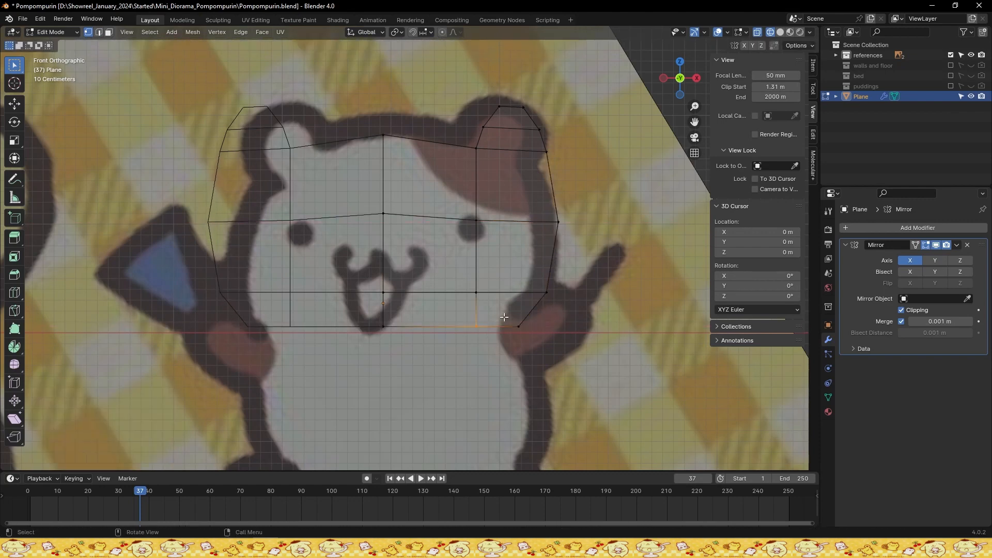
{"action": "key", "text": "g"}
{"action": "key", "text": "z"}
{"action": "left_click", "coordinate": [501, 339]}
{"action": "left_click_drag", "start_coordinate": [368, 313], "coordinate": [434, 334]}
{"action": "key", "text": "g"}
{"action": "key", "text": "z"}
{"action": "left_click", "coordinate": [433, 344]}
{"action": "key", "text": "ctrl+s"}
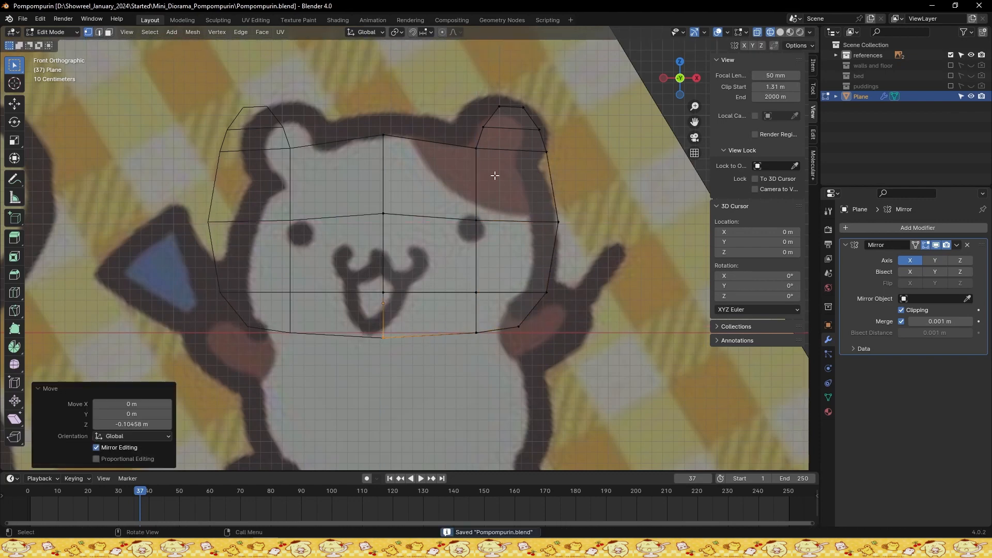
Add a centred vertical loop cut between the head's centre and the ear, raise its top vertices slightly along Z, and save
{"action": "middle_click_drag", "start_coordinate": [491, 171], "coordinate": [493, 200], "text": "shift"}
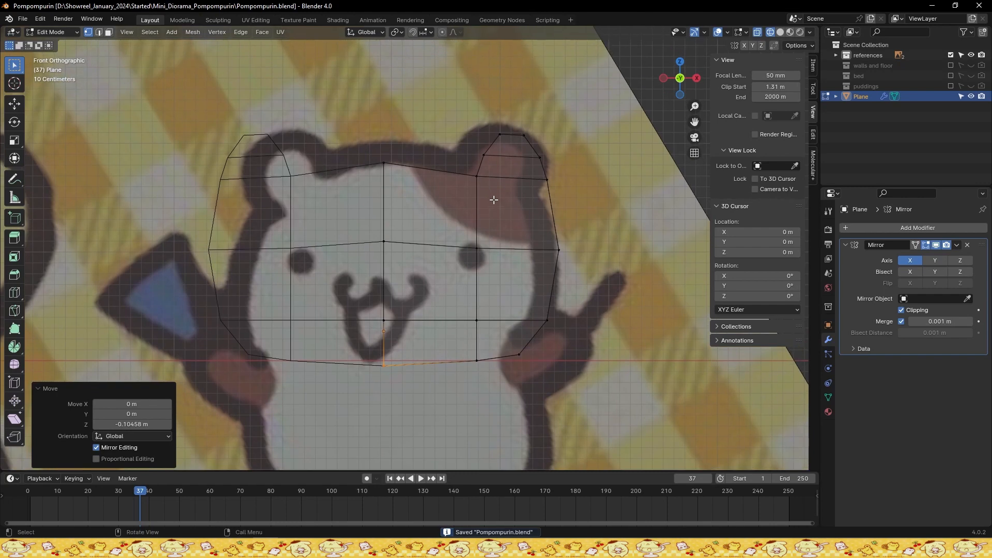
{"action": "key", "text": "ctrl+r"}
{"action": "left_click", "coordinate": [419, 170]}
{"action": "right_click", "coordinate": [419, 170]}
{"action": "left_click_drag", "start_coordinate": [465, 188], "coordinate": [464, 188]}
{"action": "key", "text": "g"}
{"action": "key", "text": "z"}
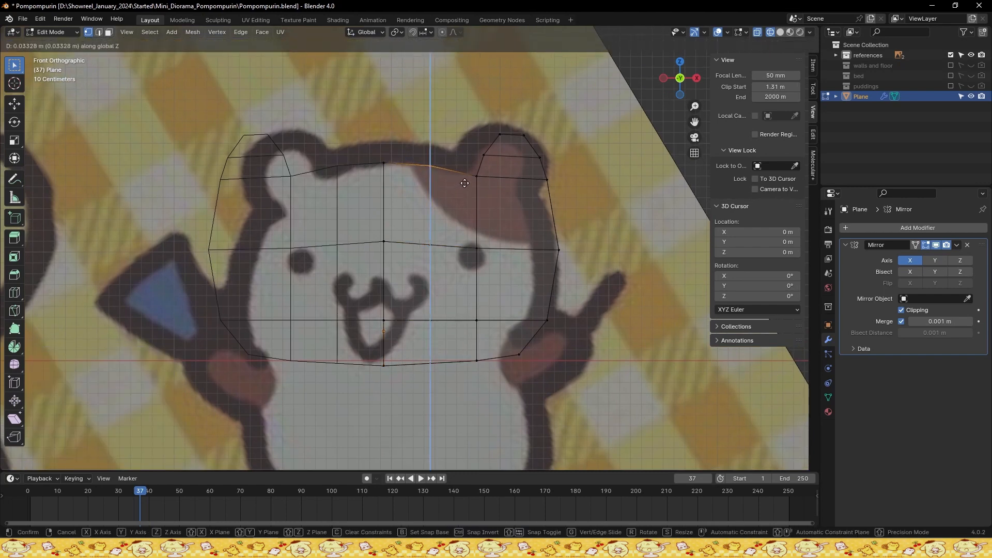
{"action": "left_click", "coordinate": [464, 185]}
{"action": "key", "text": "ctrl+s"}
Move the ear's vertices about 0.11 m inward along X and the eye-level side vertices by -0.066559 m
{"action": "left_click_drag", "start_coordinate": [466, 130], "coordinate": [554, 195]}
{"action": "key", "text": "g"}
{"action": "key", "text": "x"}
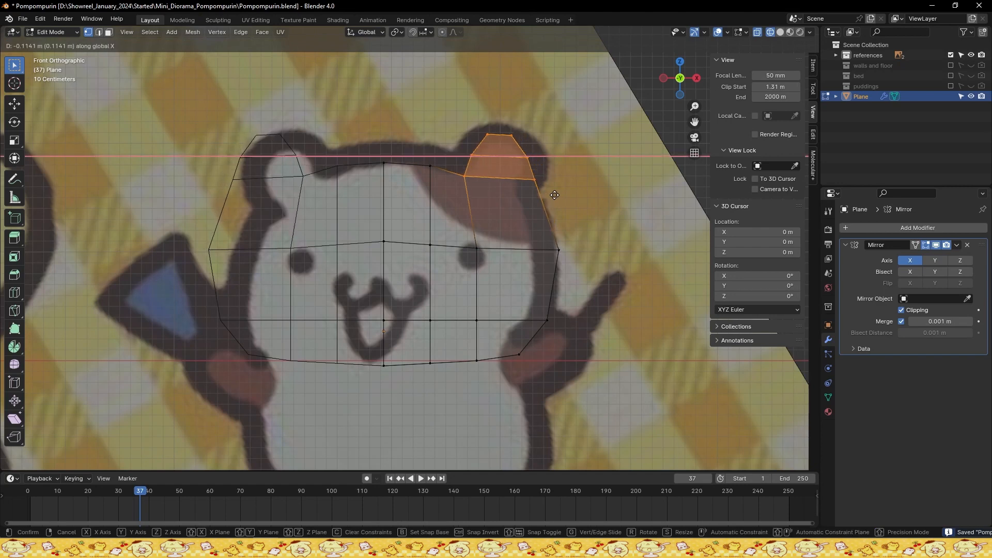
{"action": "left_click", "coordinate": [553, 195]}
{"action": "left_click_drag", "start_coordinate": [537, 228], "coordinate": [587, 261]}
{"action": "key", "text": "g"}
{"action": "key", "text": "x"}
{"action": "left_click", "coordinate": [580, 261]}
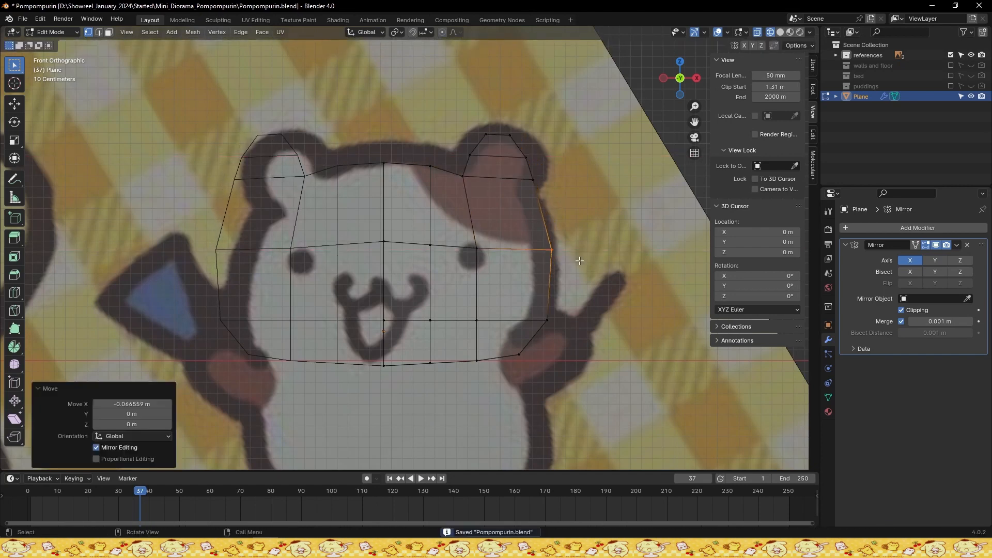
Add a centred horizontal loop cut between the ear base and eye level and move its outer vertices slightly outward along X
{"action": "key", "text": "ctrl+r"}
{"action": "left_click", "coordinate": [536, 220]}
{"action": "right_click", "coordinate": [536, 219]}
{"action": "left_click_drag", "start_coordinate": [526, 202], "coordinate": [562, 221]}
{"action": "key", "text": "g"}
{"action": "key", "text": "x"}
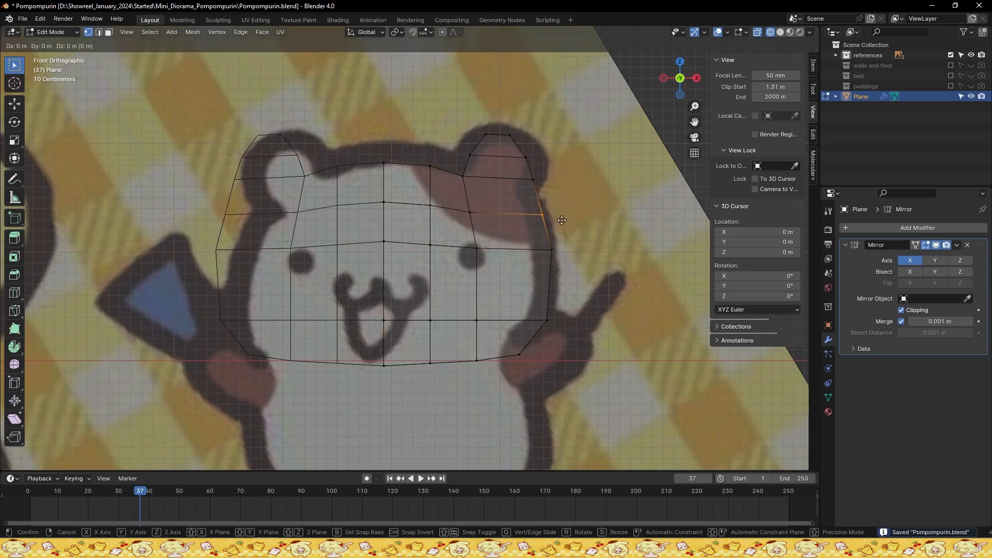
{"action": "left_click", "coordinate": [566, 220]}
{"action": "key", "text": "Tab"}
{"action": "key", "text": "Tab"}
{"action": "key", "text": "Tab"}
{"action": "key", "text": "Tab"}
{"action": "key", "text": "Tab"}
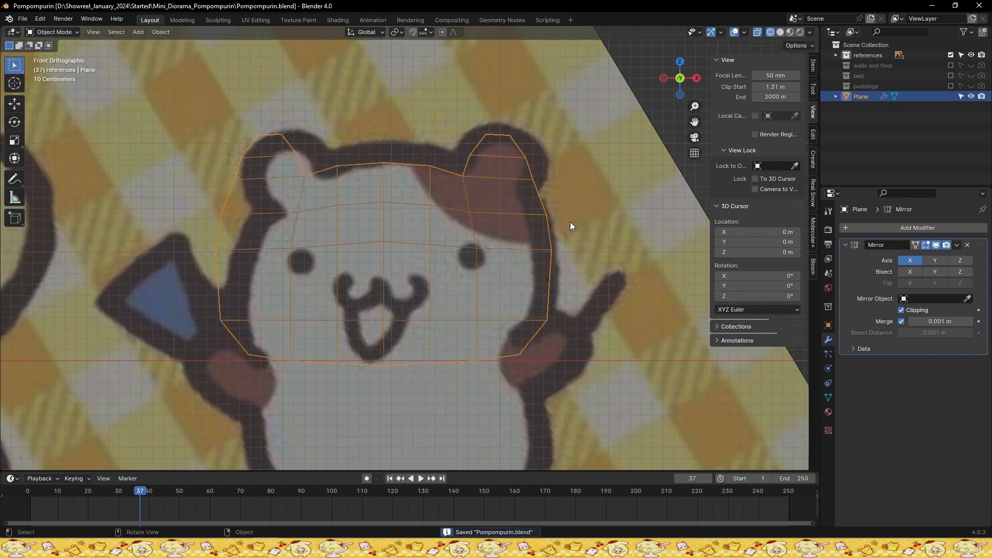
Add a Subdivision Surface modifier to the head with viewport level 2 and save
{"action": "left_click", "coordinate": [857, 227]}
{"action": "left_click", "coordinate": [829, 260]}
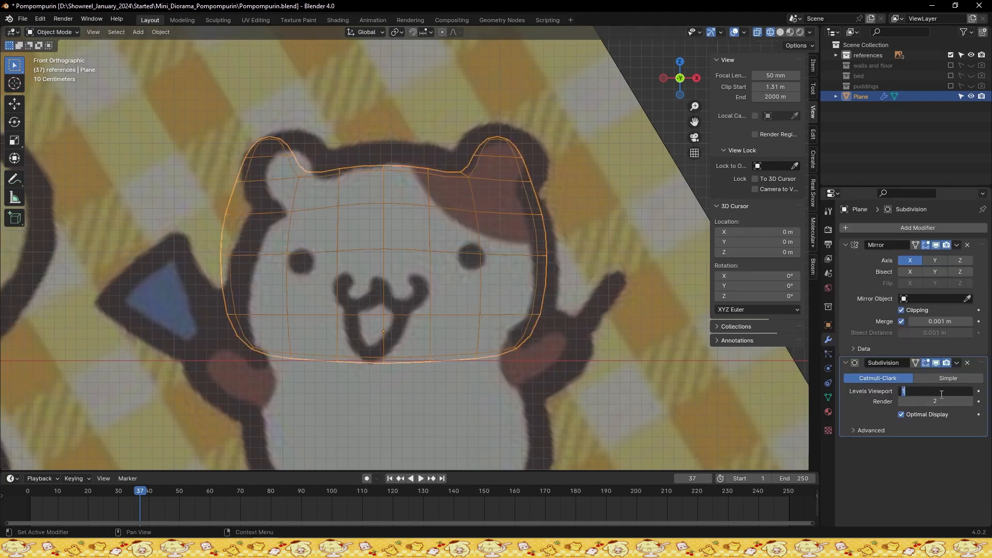
{"action": "key", "text": "Tab"}
{"action": "key", "text": "Tab"}
{"action": "key", "text": "ctrl+s"}
{"action": "key", "text": "Tab"}
{"action": "scroll", "coordinate": [461, 248], "scroll_direction": "down", "scroll_amount": 2}
Switch the viewport to solid shading and shade the cat head smooth
{"action": "mouse_move", "coordinate": [461, 248]}
{"action": "middle_mouse_down"}
{"action": "mouse_move", "coordinate": [442, 274]}
{"action": "mouse_move", "coordinate": [432, 268]}
{"action": "middle_mouse_up"}
{"action": "left_click", "coordinate": [780, 32]}
{"action": "scroll", "coordinate": [435, 260], "scroll_direction": "down", "scroll_amount": 1}
{"action": "key", "text": "Tab"}
{"action": "key", "text": "Tab"}
{"action": "key", "text": "Tab"}
{"action": "right_click", "coordinate": [407, 275]}
{"action": "left_click", "coordinate": [407, 275]}
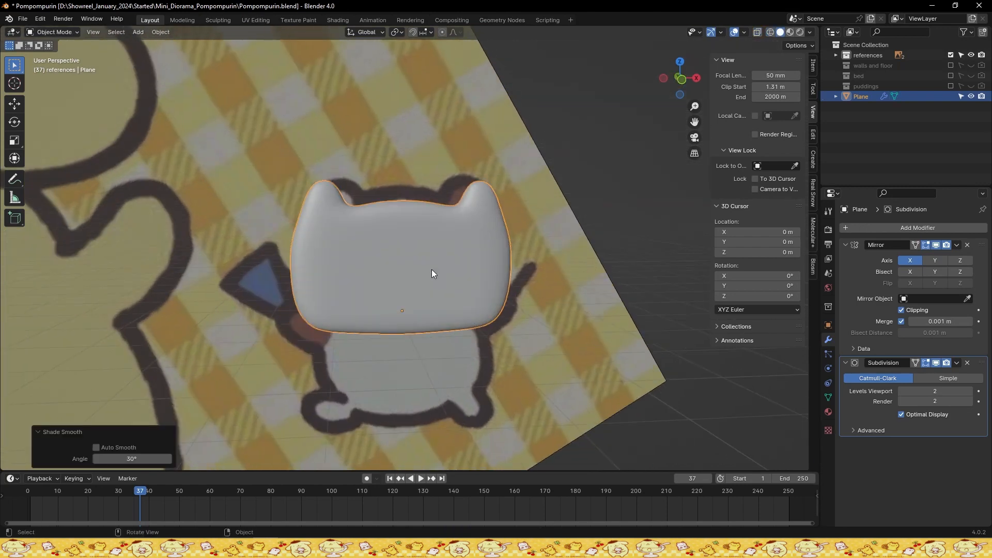
Save the file and scale the cat head by 0.899 along X
{"action": "scroll", "coordinate": [432, 269], "scroll_direction": "up", "scroll_amount": 1}
{"action": "key", "text": "ctrl+s"}
{"action": "key", "text": "s"}
{"action": "key", "text": "x"}
{"action": "left_click", "coordinate": [522, 274]}
{"action": "key", "text": "KP_1"}
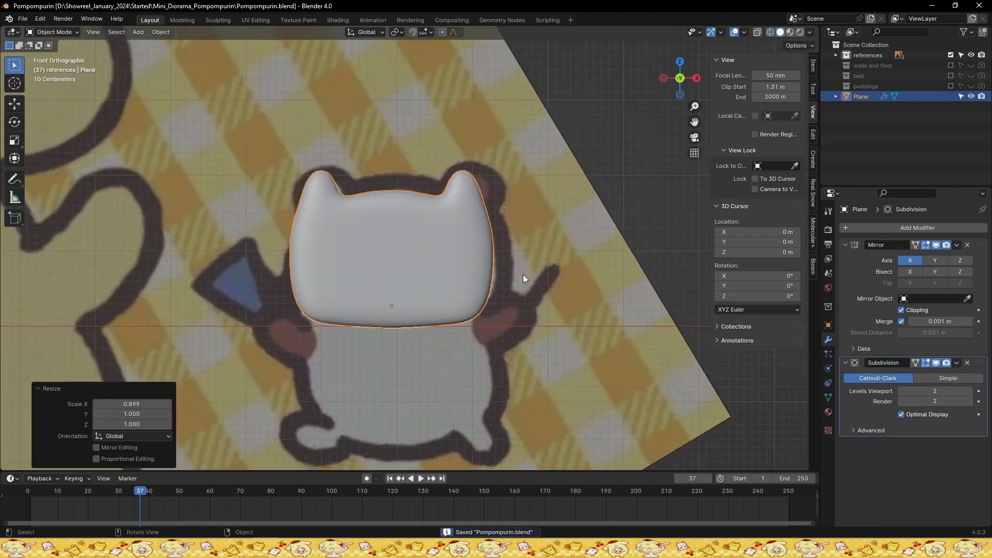
{"action": "key", "text": "Tab"}
{"action": "scroll", "coordinate": [486, 165], "scroll_direction": "up", "scroll_amount": 2}
{"action": "left_click", "coordinate": [485, 161], "text": "alt"}
{"action": "key", "text": "ctrl+z"}
{"action": "left_click", "coordinate": [485, 157], "text": "alt"}
{"action": "middle_click_drag", "start_coordinate": [483, 161], "coordinate": [424, 181]}
{"action": "key", "text": "ctrl+z"}
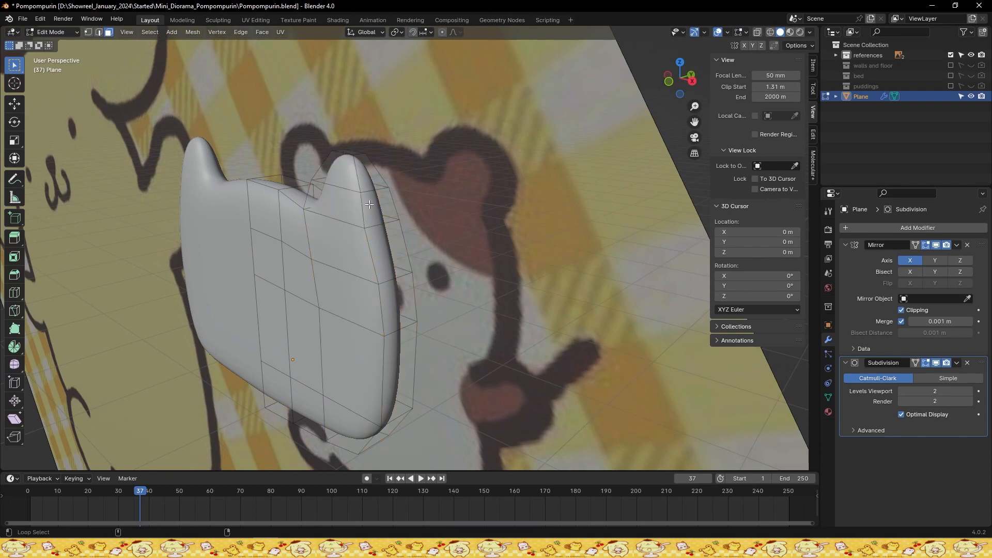
Select all the ear's faces down to its base and widen them by 1.466 along X
{"action": "left_click", "coordinate": [351, 201], "text": "alt"}
{"action": "left_click", "coordinate": [337, 175], "text": "alt+shift"}
{"action": "left_click", "coordinate": [369, 204]}
{"action": "middle_click_drag", "start_coordinate": [369, 200], "coordinate": [563, 291]}
{"action": "key", "text": "KP_3"}
{"action": "key", "text": "KP_1"}
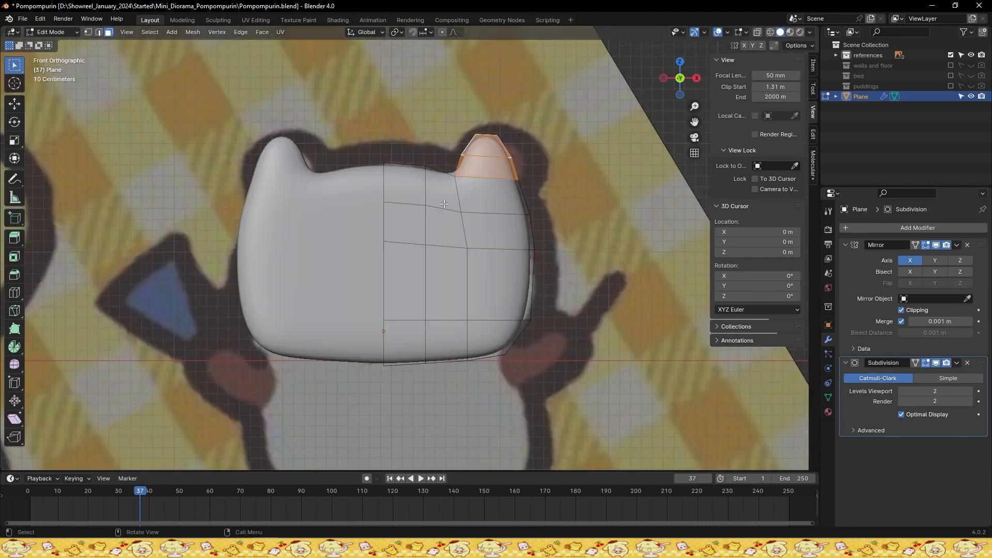
{"action": "key", "text": "s"}
{"action": "key", "text": "x"}
{"action": "left_click", "coordinate": [539, 190]}
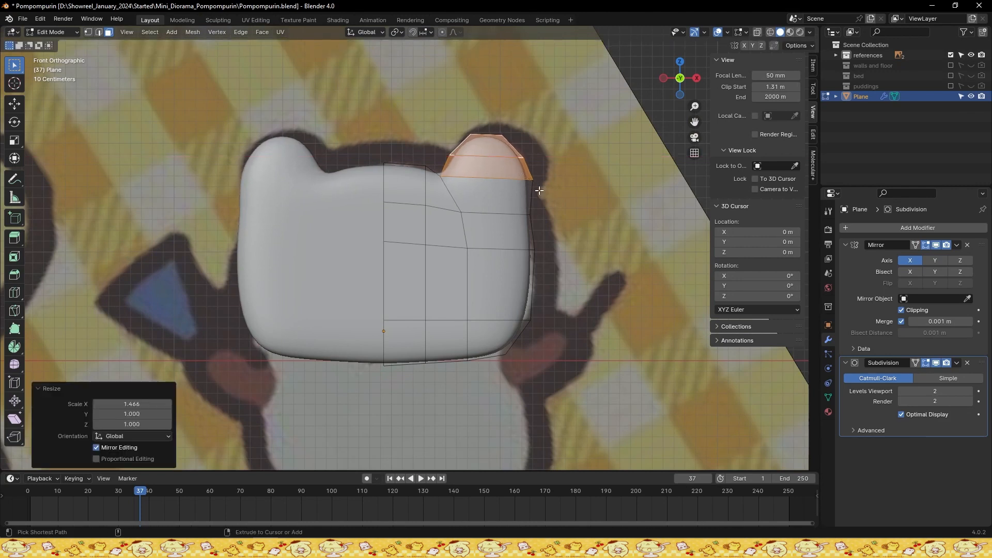
In wireframe shading, move the head's side vertices between the ear and eye level outward along X, and save
{"action": "key", "text": "1"}
{"action": "left_click", "coordinate": [770, 33]}
{"action": "left_click_drag", "start_coordinate": [521, 202], "coordinate": [562, 268]}
{"action": "key", "text": "g"}
{"action": "key", "text": "x"}
{"action": "left_click", "coordinate": [573, 231]}
{"action": "key", "text": "g"}
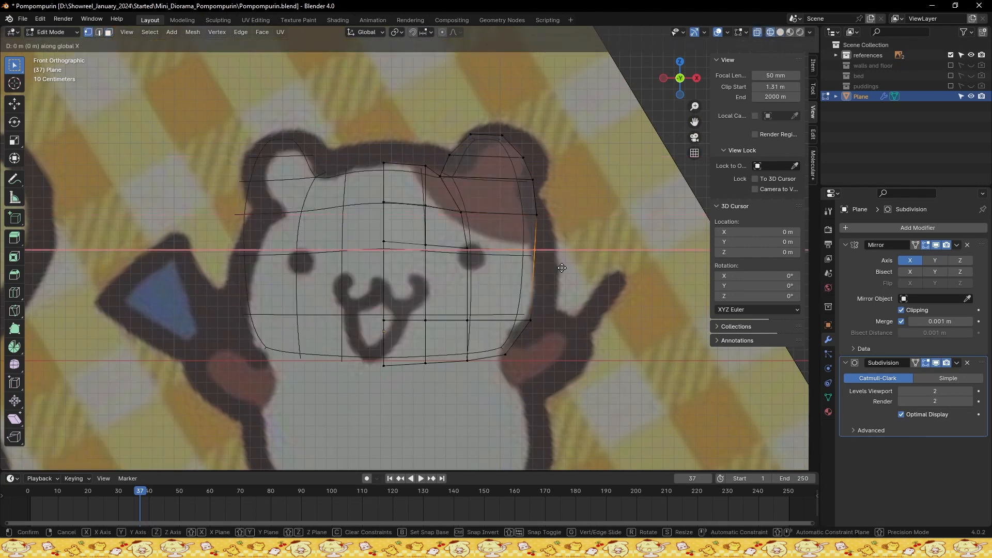
{"action": "left_click", "coordinate": [558, 289]}
{"action": "key", "text": "Tab"}
{"action": "key", "text": "ctrl+s"}
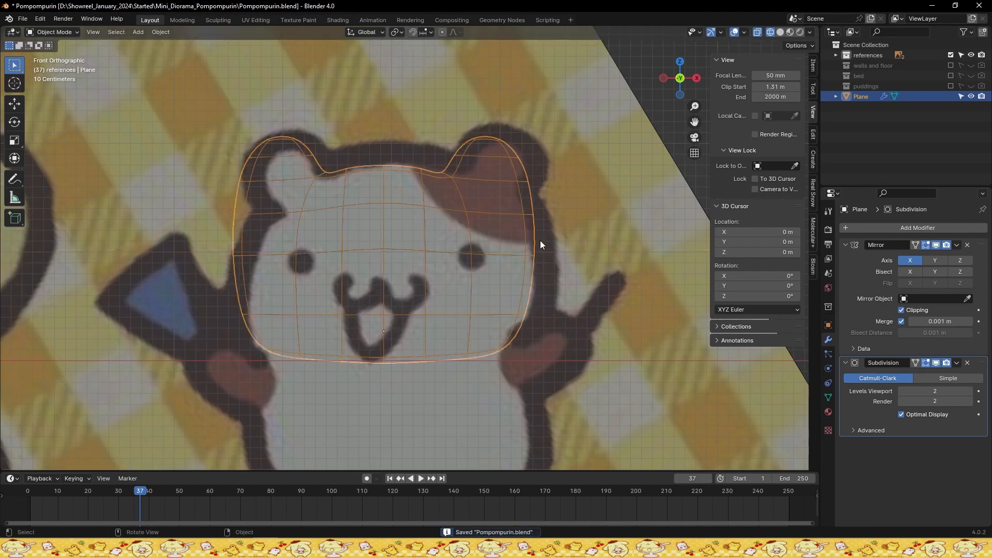
Pull the side vertices just below the ear inward along X to form a notch under the ear, and save
{"action": "key", "text": "Tab"}
{"action": "left_click_drag", "start_coordinate": [513, 173], "coordinate": [568, 224]}
{"action": "key", "text": "g"}
{"action": "key", "text": "x"}
{"action": "left_click", "coordinate": [558, 228]}
{"action": "key", "text": "Tab"}
{"action": "key", "text": "Tab"}
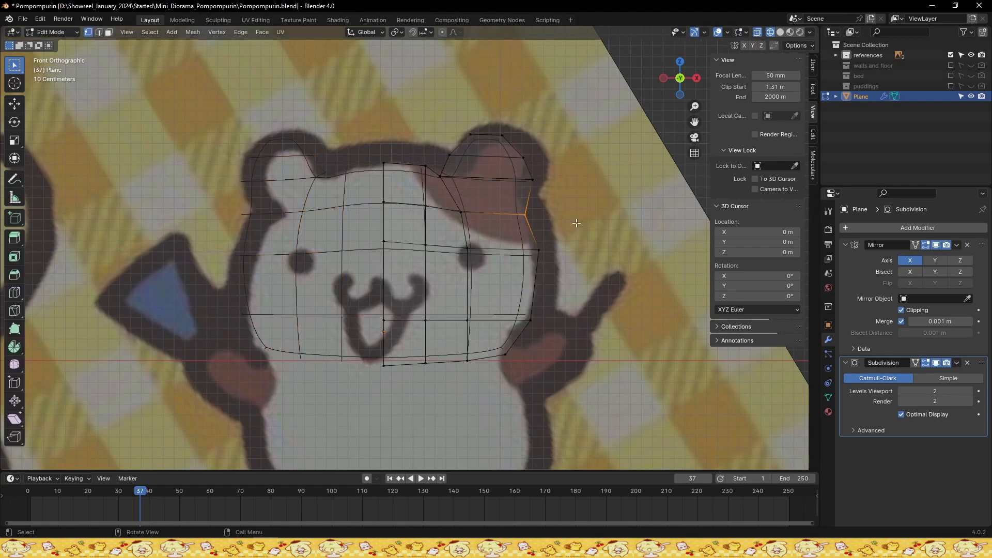
{"action": "key", "text": "g"}
{"action": "key", "text": "x"}
{"action": "left_click", "coordinate": [568, 222]}
{"action": "key", "text": "Tab"}
{"action": "key", "text": "ctrl+s"}
{"action": "key", "text": "Tab"}
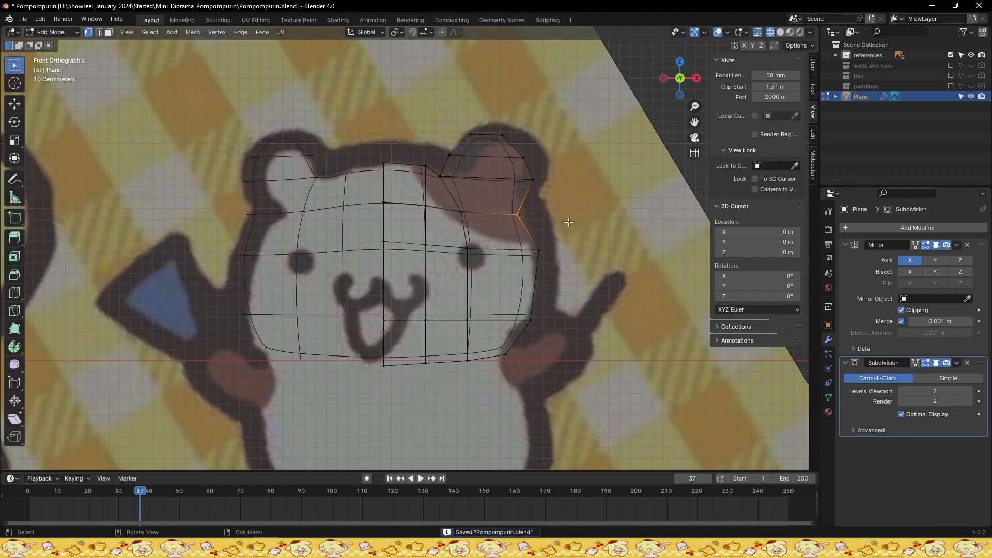
Move the notch vertices below the ear slightly further inward along X, return to solid shading and save
{"action": "key", "text": "g"}
{"action": "key", "text": "x"}
{"action": "left_click", "coordinate": [562, 222]}
{"action": "key", "text": "Tab"}
{"action": "key", "text": "shift+z"}
{"action": "key", "text": "ctrl+s"}
{"action": "scroll", "coordinate": [620, 170], "scroll_direction": "down", "scroll_amount": 1}
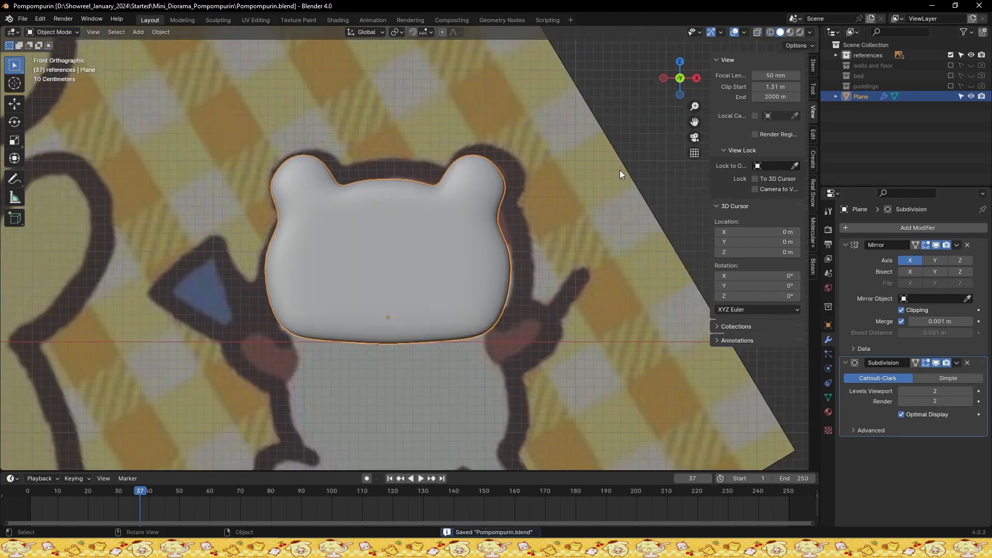
Check the cat head's normals with the Face Orientation overlay, turn the overlay off and save the file
{"action": "left_click", "coordinate": [744, 32]}
{"action": "left_click", "coordinate": [691, 231]}
{"action": "middle_click_drag", "start_coordinate": [408, 261], "coordinate": [405, 293]}
{"action": "scroll", "coordinate": [434, 237], "scroll_direction": "down", "scroll_amount": 1}
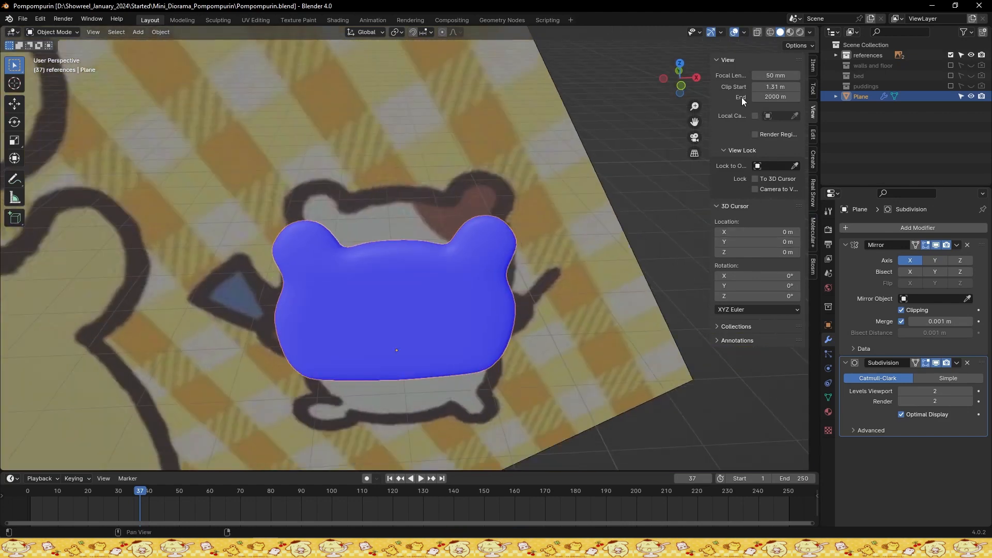
{"action": "left_click", "coordinate": [744, 32]}
{"action": "left_click", "coordinate": [688, 231]}
{"action": "scroll", "coordinate": [516, 240], "scroll_direction": "down", "scroll_amount": 3}
{"action": "middle_click_drag", "start_coordinate": [496, 240], "coordinate": [524, 242]}
{"action": "left_click", "coordinate": [526, 242]}
{"action": "key", "text": "ctrl+s"}
Exclude the references collection from the view layer and enable the walls and floor and bed collections
{"action": "left_click", "coordinate": [950, 55]}
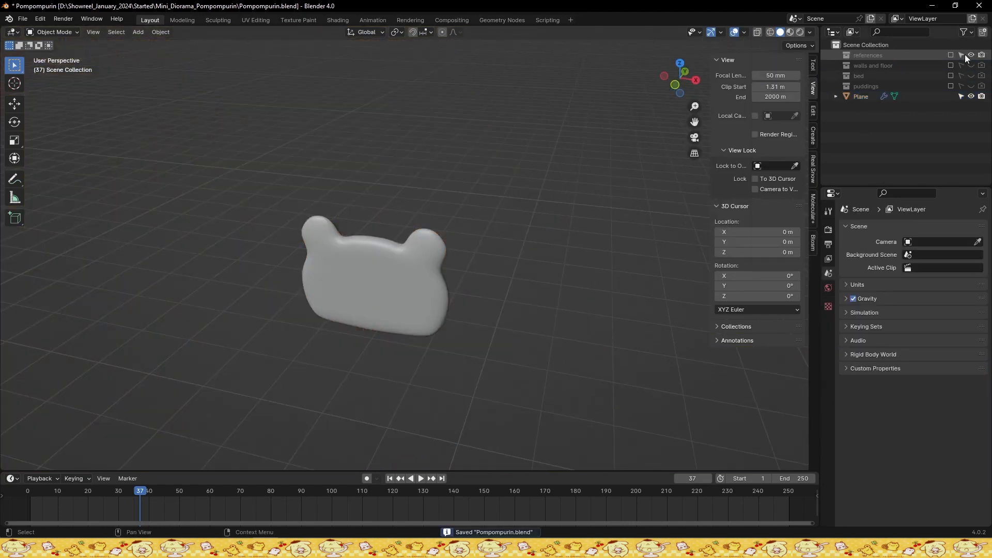
{"action": "left_click", "coordinate": [950, 66]}
{"action": "left_click", "coordinate": [950, 76]}
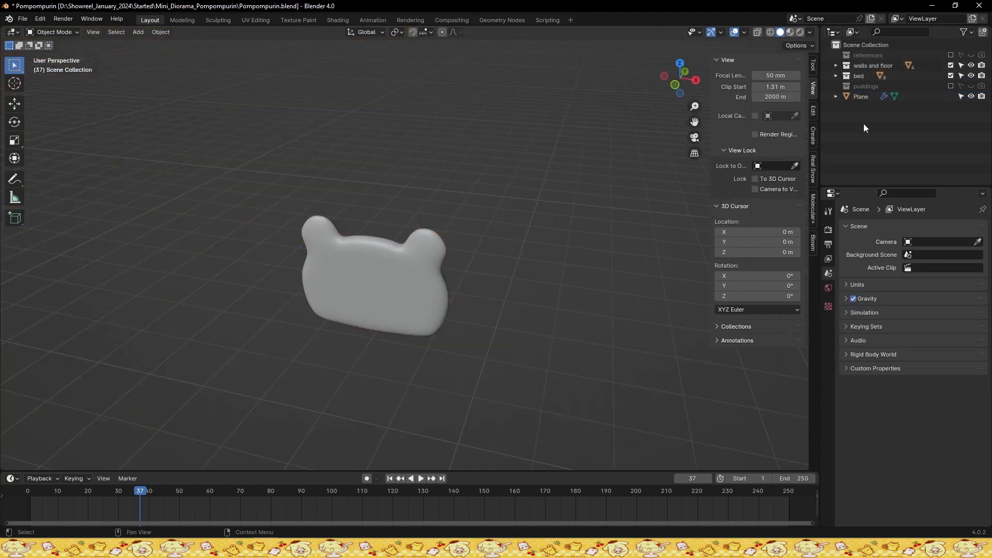
{"action": "scroll", "coordinate": [550, 280], "scroll_direction": "down", "scroll_amount": 10}
{"action": "middle_click_drag", "start_coordinate": [550, 280], "coordinate": [578, 269]}
Select the cat head in front of the room, save, and scale it up uniformly to 73.718
{"action": "left_click", "coordinate": [410, 250]}
{"action": "left_click", "coordinate": [828, 306]}
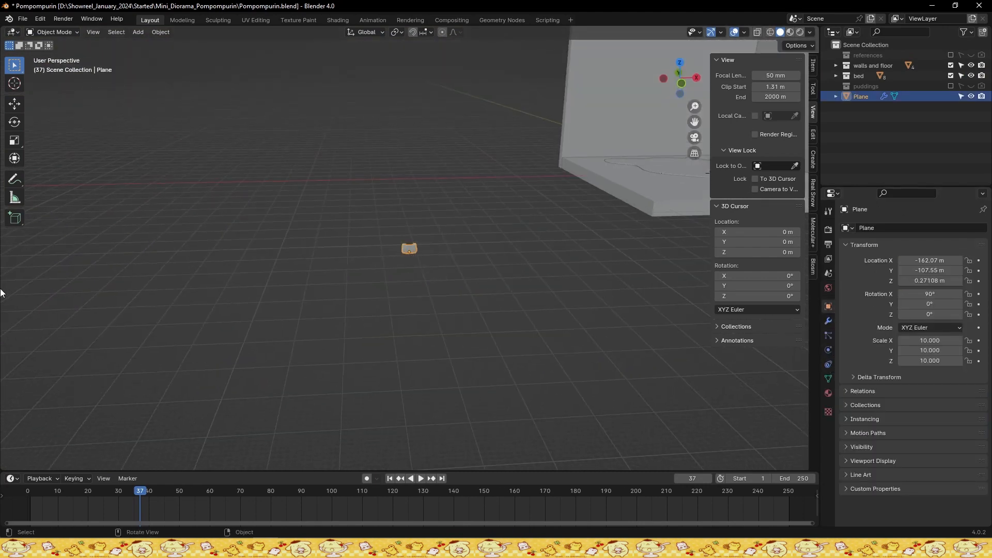
{"action": "key", "text": "ctrl+s"}
{"action": "scroll", "coordinate": [447, 278], "scroll_direction": "up", "scroll_amount": 1}
{"action": "scroll", "coordinate": [465, 276], "scroll_direction": "down", "scroll_amount": 1}
{"action": "middle_click_drag", "start_coordinate": [476, 275], "coordinate": [354, 284], "text": "shift"}
{"action": "key", "text": "s"}
{"action": "left_click", "coordinate": [491, 333]}
{"action": "key", "text": "s"}
{"action": "left_click", "coordinate": [492, 336]}
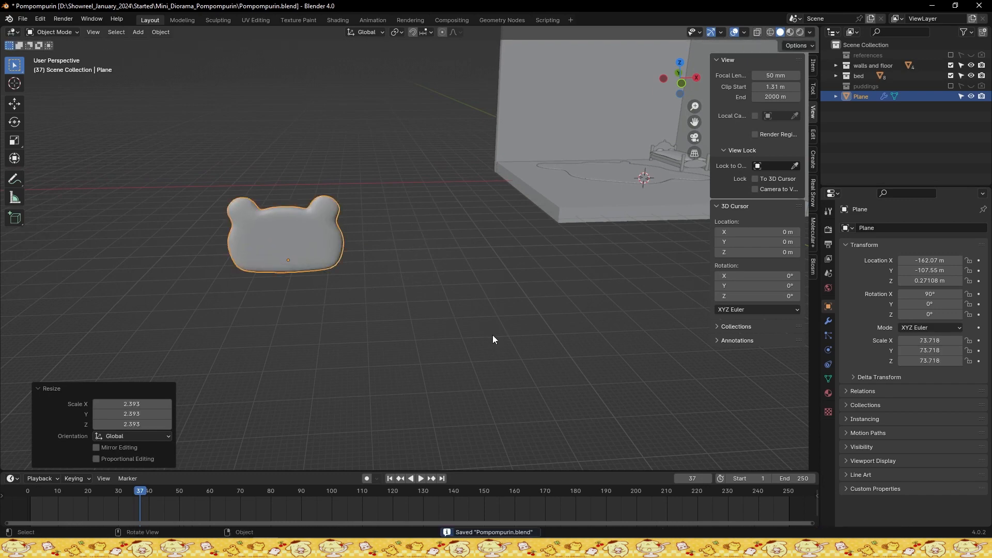
Rotate the cat head about the X axis to 0° so it lies flat like a carpet
{"action": "key", "text": "r"}
{"action": "key", "text": "x"}
{"action": "left_click", "coordinate": [492, 336]}
{"action": "type", "text": "0"}
{"action": "key", "text": "Return"}
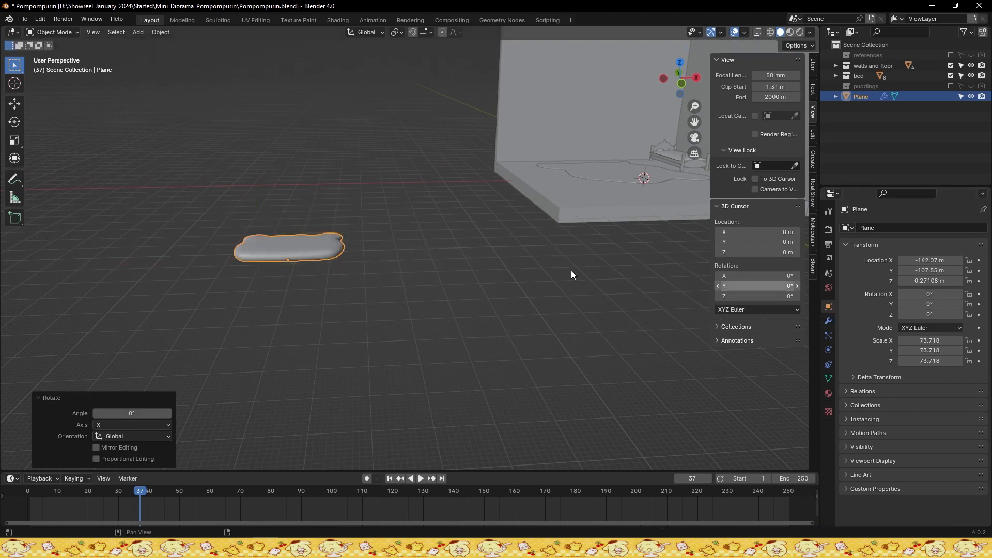
Rename the cat head object as cat_carpet and save the file
{"action": "key", "text": "h"}
{"action": "left_click", "coordinate": [971, 97]}
{"action": "double_click", "coordinate": [874, 98]}
{"action": "type", "text": "cat_car"}
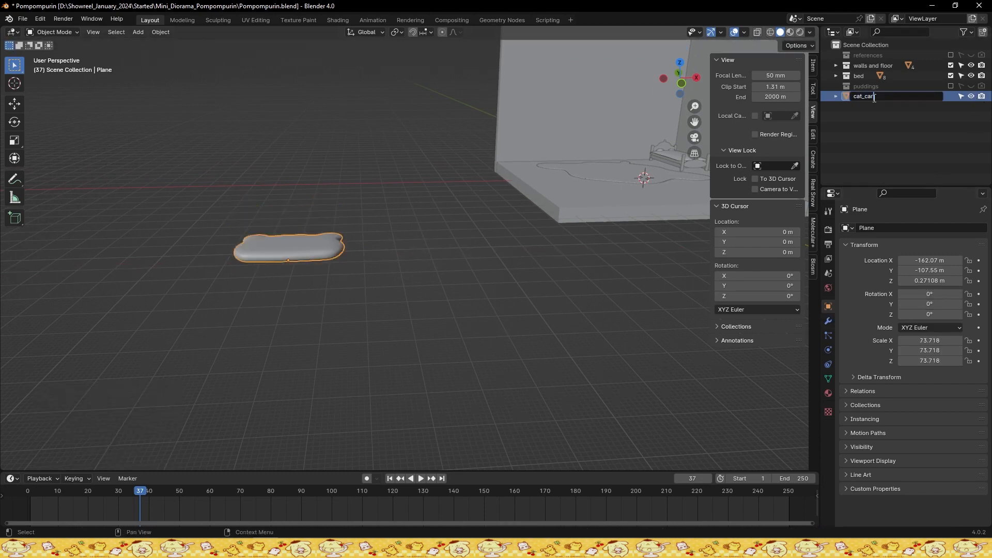
{"action": "type", "text": "pet"}
{"action": "key", "text": "Return"}
{"action": "key", "text": "ctrl+s"}
Rename the carpet object in the walls and floor collection as pompompurin_carpet and save
{"action": "left_click", "coordinate": [837, 66]}
{"action": "double_click", "coordinate": [873, 77]}
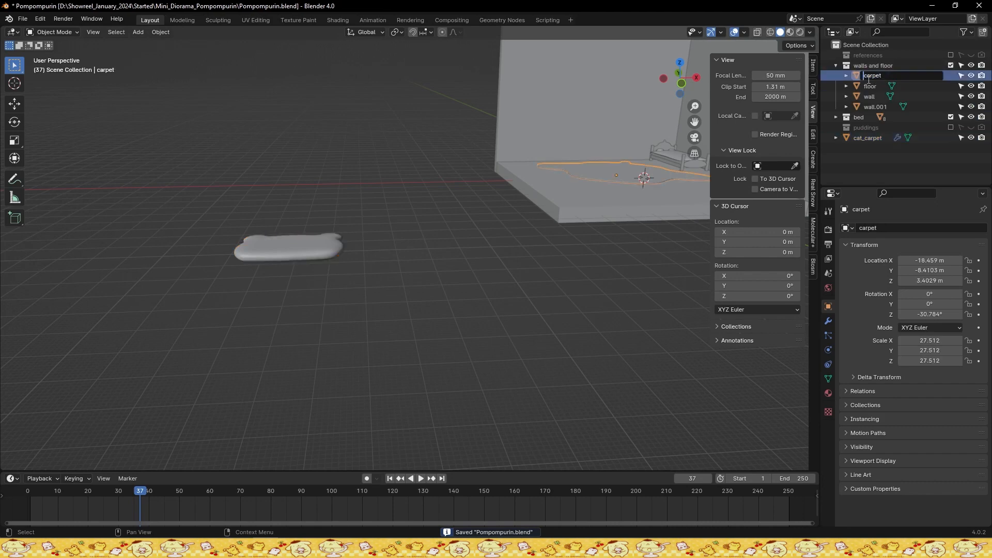
{"action": "type", "text": "pompompurin_"}
{"action": "key", "text": "Return"}
{"action": "key", "text": "ctrl+s"}
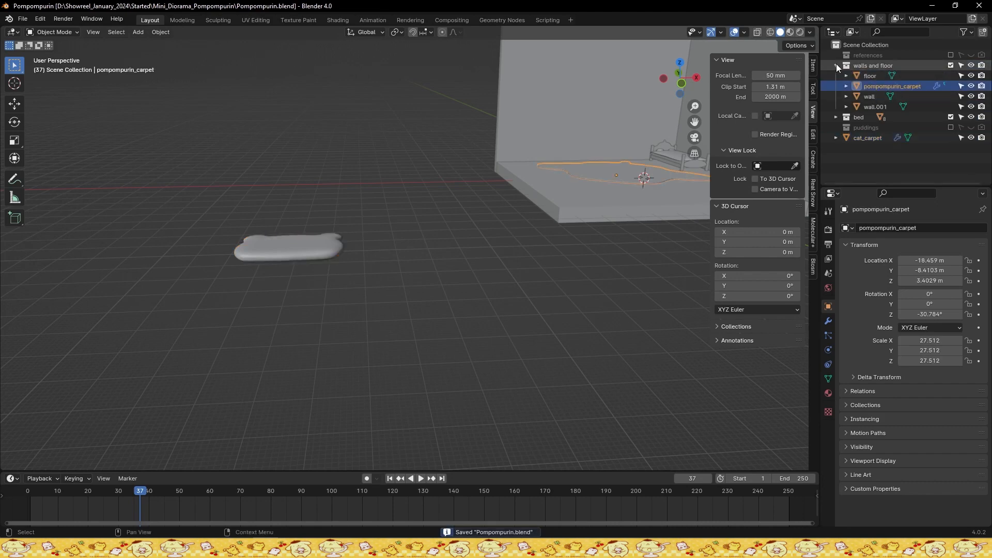
Put cat_carpet into the walls and floor collection and move it about 111.74 m along X toward the room
{"action": "left_click_drag", "start_coordinate": [868, 138], "coordinate": [875, 78]}
{"action": "key", "text": "g"}
{"action": "key", "text": "y"}
{"action": "key", "text": "x"}
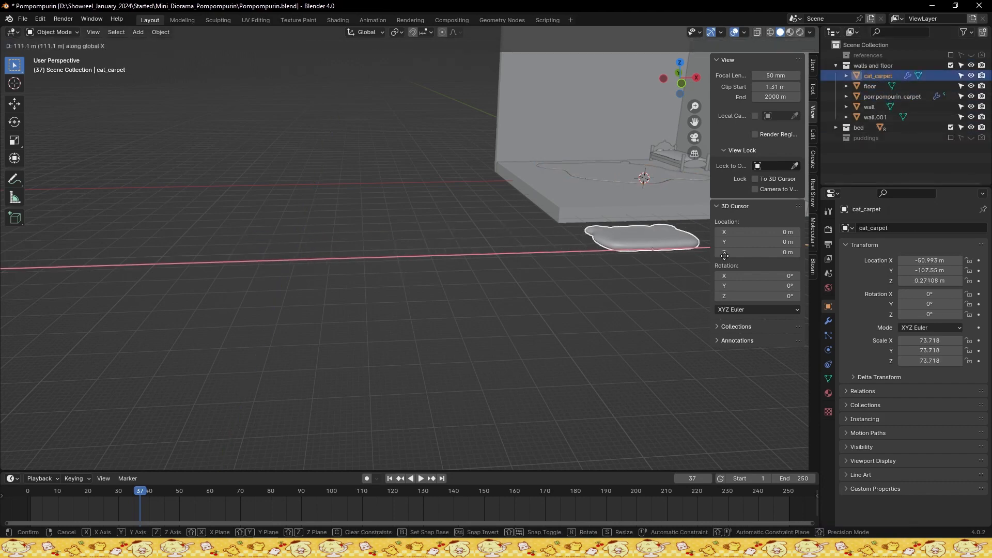
{"action": "left_click", "coordinate": [536, 225]}
{"action": "key", "text": "KP_Decimal"}
{"action": "scroll", "coordinate": [530, 230], "scroll_direction": "down", "scroll_amount": 2}
{"action": "middle_click_drag", "start_coordinate": [530, 229], "coordinate": [424, 264], "text": "shift"}
Flatten cat_carpet along Z to a scale of 43.060 and save the file
{"action": "key", "text": "s"}
{"action": "key", "text": "z"}
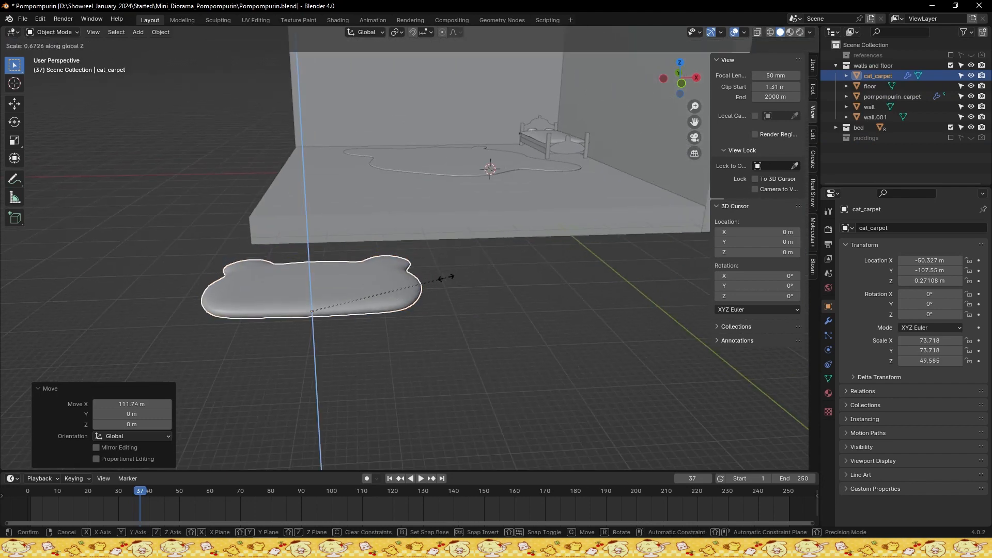
{"action": "left_click", "coordinate": [437, 288]}
{"action": "key", "text": "ctrl+s"}
Raise cat_carpet about 9.27 m along Z and move it about 32.38 m along Y toward the floor
{"action": "key", "text": "g"}
{"action": "key", "text": "z"}
{"action": "left_click", "coordinate": [432, 228]}
{"action": "key", "text": "g"}
{"action": "key", "text": "y"}
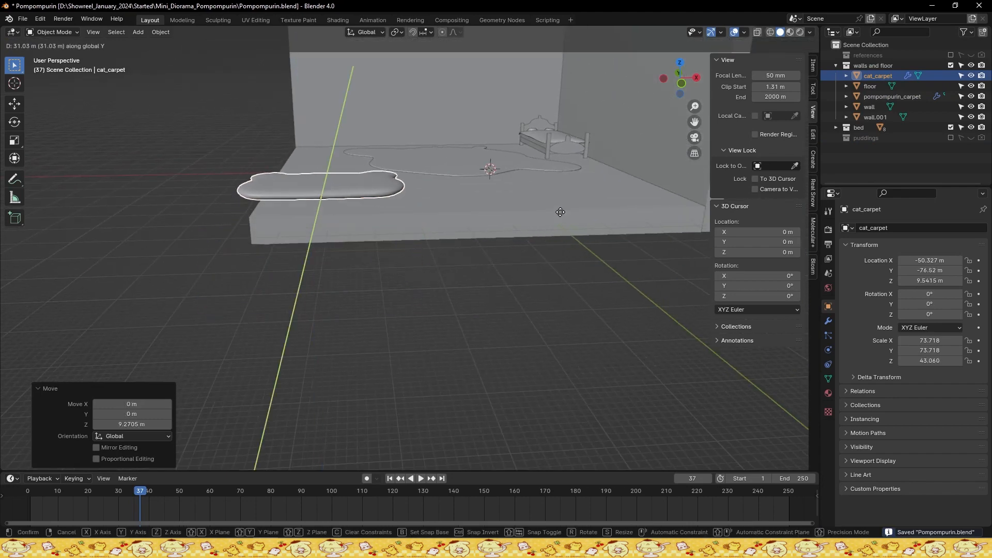
{"action": "left_click", "coordinate": [561, 212]}
In top view, rotate cat_carpet to about -54.5° around Z and move it about 26.58 m along Y onto the floor
{"action": "key", "text": "KP_7"}
{"action": "scroll", "coordinate": [517, 150], "scroll_direction": "down", "scroll_amount": 3}
{"action": "middle_click_drag", "start_coordinate": [516, 150], "coordinate": [452, 268], "text": "shift"}
{"action": "key", "text": "r"}
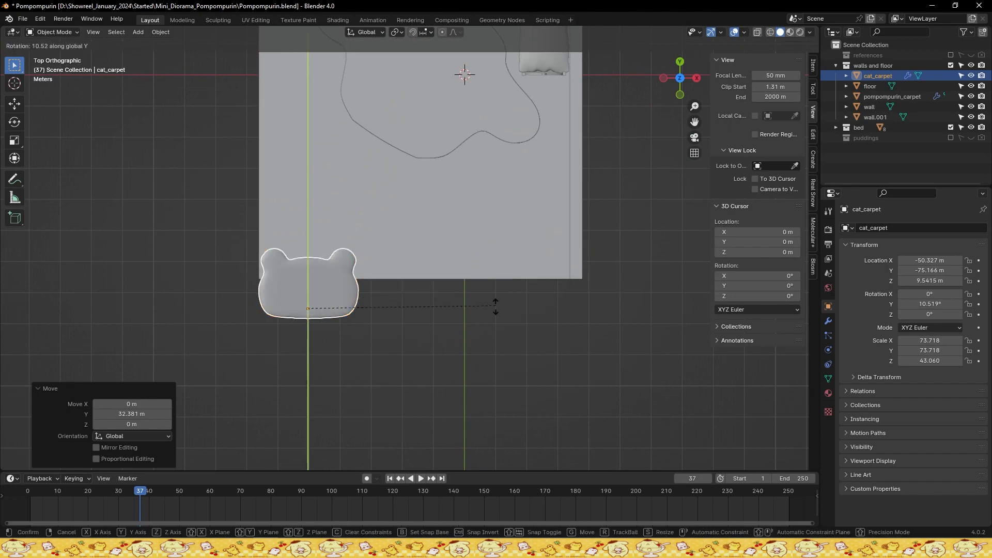
{"action": "left_click", "coordinate": [397, 355]}
{"action": "key", "text": "g"}
{"action": "key", "text": "y"}
{"action": "left_click", "coordinate": [396, 267]}
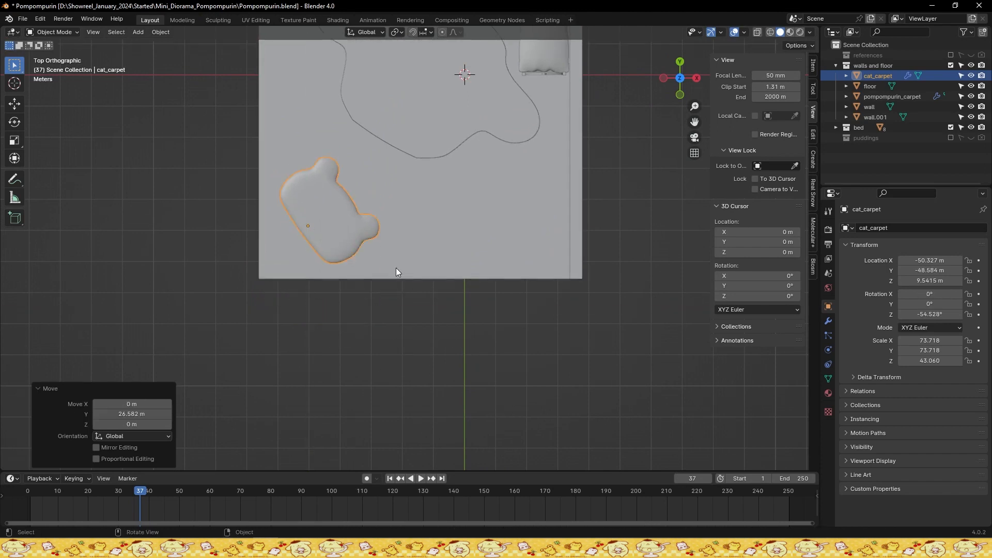
Move cat_carpet about 55 m along X, turn it further clockwise around Z and adjust its position along Y
{"action": "key", "text": "g"}
{"action": "key", "text": "x"}
{"action": "left_click", "coordinate": [558, 265]}
{"action": "key", "text": "r"}
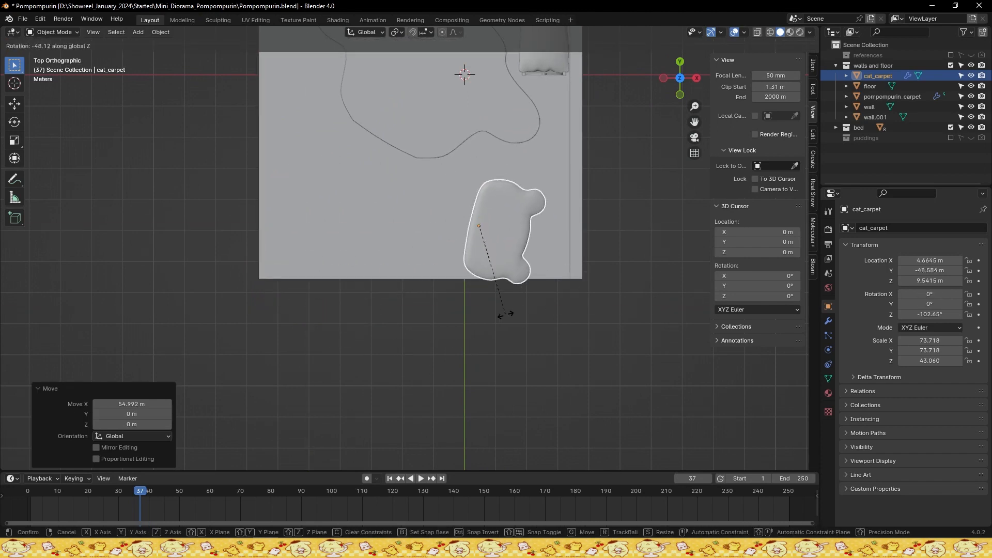
{"action": "left_click", "coordinate": [512, 310]}
{"action": "key", "text": "g"}
{"action": "key", "text": "y"}
{"action": "left_click", "coordinate": [524, 287]}
Lower cat_carpet along Z so it rests on the room's floor
{"action": "middle_click_drag", "start_coordinate": [524, 286], "coordinate": [491, 250]}
{"action": "key", "text": "g"}
{"action": "key", "text": "z"}
{"action": "left_click", "coordinate": [492, 291]}
Scale pompompurin_carpet down to 24.549, move it along Y to about -1.93 m away from the cat carpet, and save
{"action": "left_click", "coordinate": [253, 281]}
{"action": "key", "text": "KP_7"}
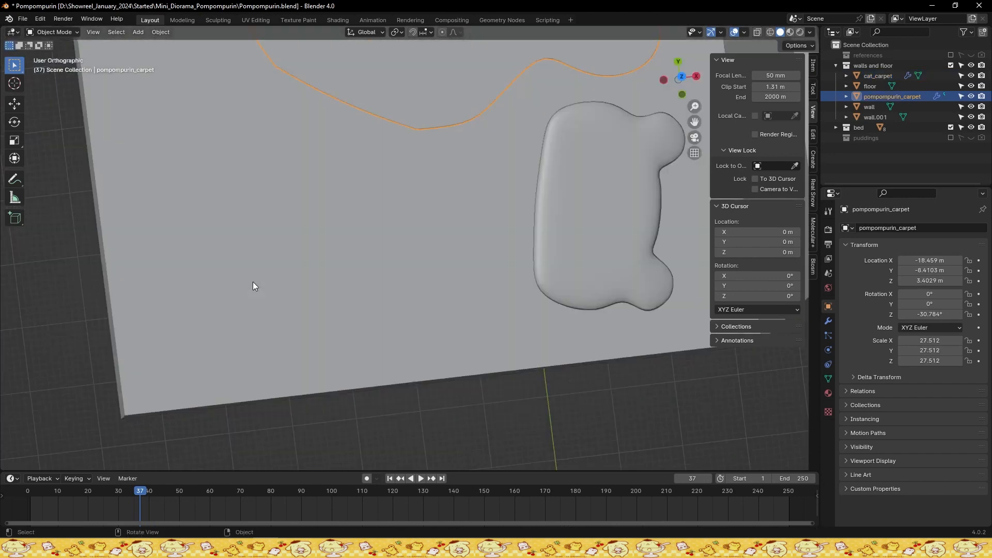
{"action": "key", "text": "ctrl+s"}
{"action": "scroll", "coordinate": [399, 225], "scroll_direction": "down", "scroll_amount": 3}
{"action": "middle_click_drag", "start_coordinate": [398, 225], "coordinate": [397, 269], "text": "alt"}
{"action": "scroll", "coordinate": [465, 235], "scroll_direction": "down", "scroll_amount": 1}
{"action": "key", "text": "s"}
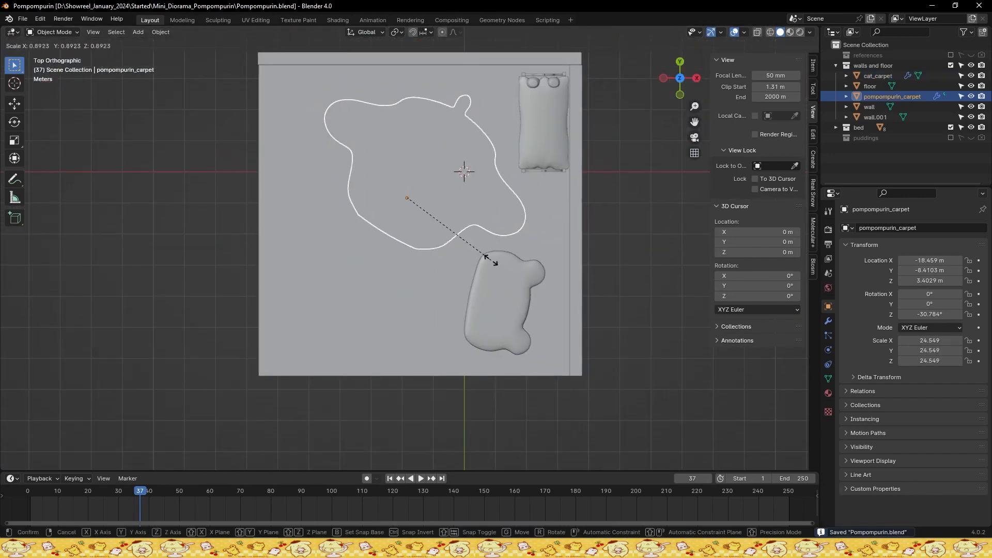
{"action": "left_click", "coordinate": [491, 258]}
{"action": "key", "text": "g"}
{"action": "key", "text": "y"}
{"action": "left_click", "coordinate": [491, 245]}
{"action": "scroll", "coordinate": [494, 240], "scroll_direction": "down", "scroll_amount": 2}
{"action": "key", "text": "ctrl+s"}
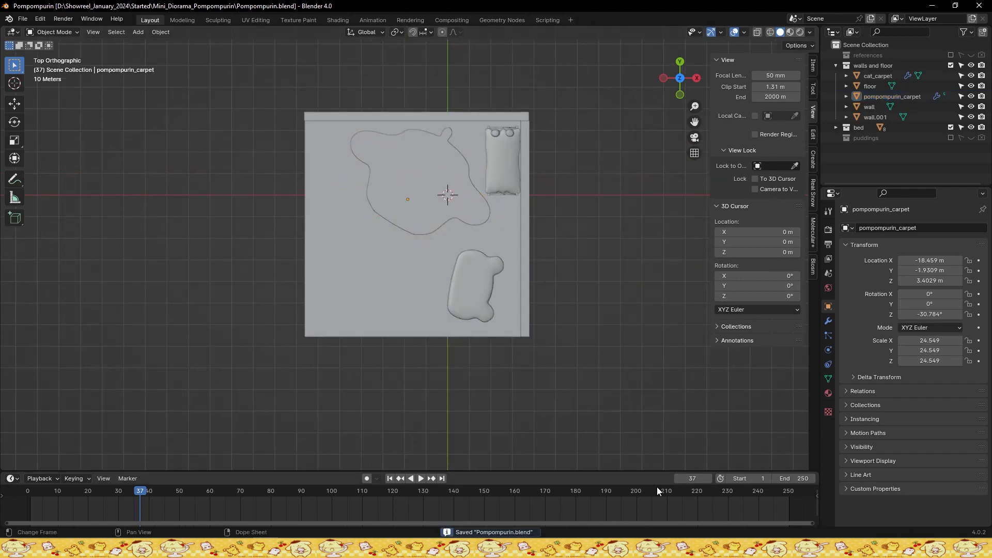
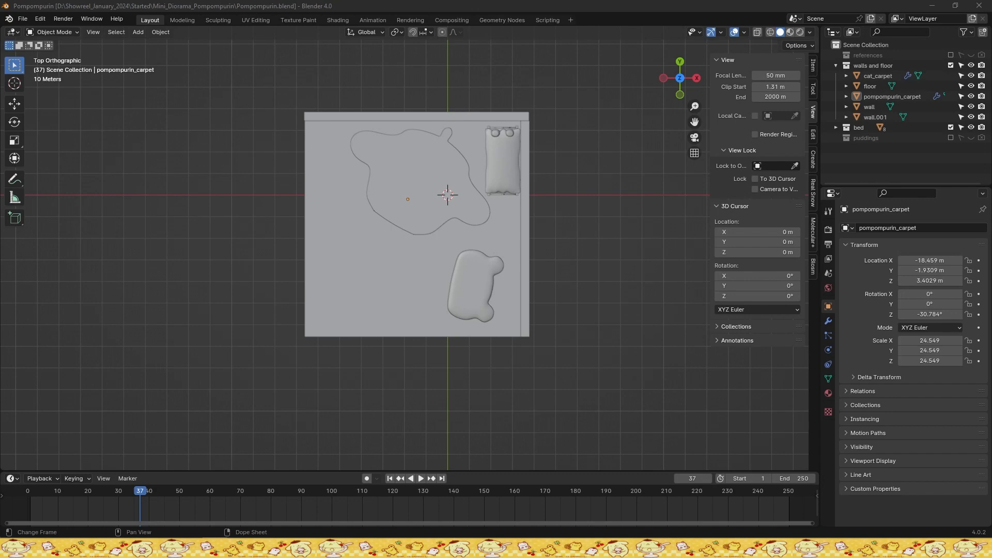
{"action": "left_click", "coordinate": [94, 224]}
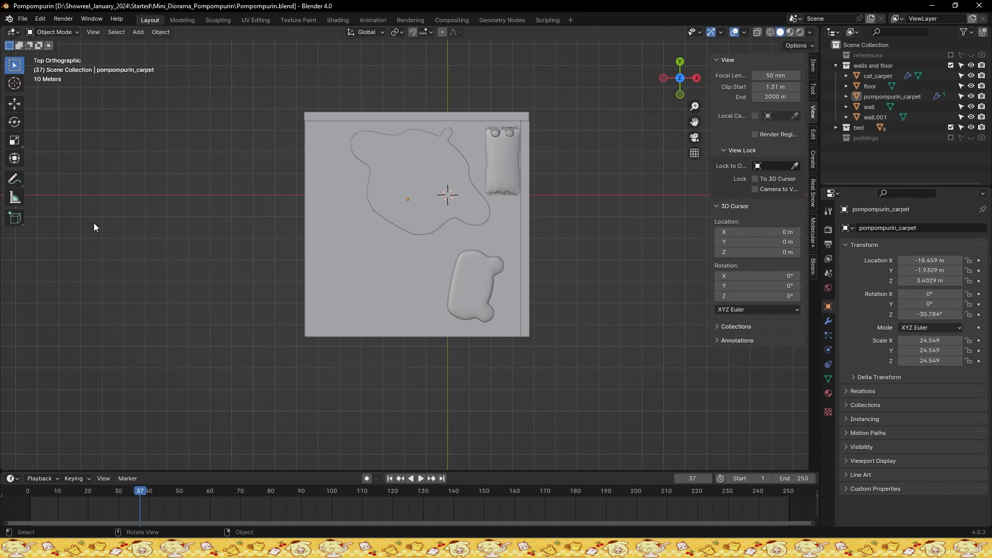
{"action": "key", "text": "alt+Tab"}
{"action": "left_click", "coordinate": [114, 232]}
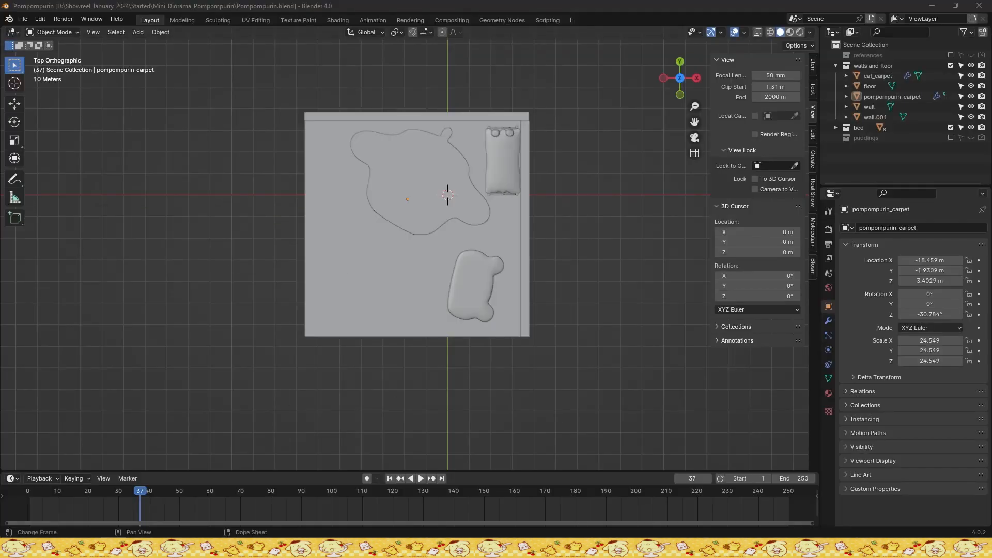
Load macaron.PNG as a reference image, name it macaron and move it into the references collection
{"action": "key", "text": "shift+a"}
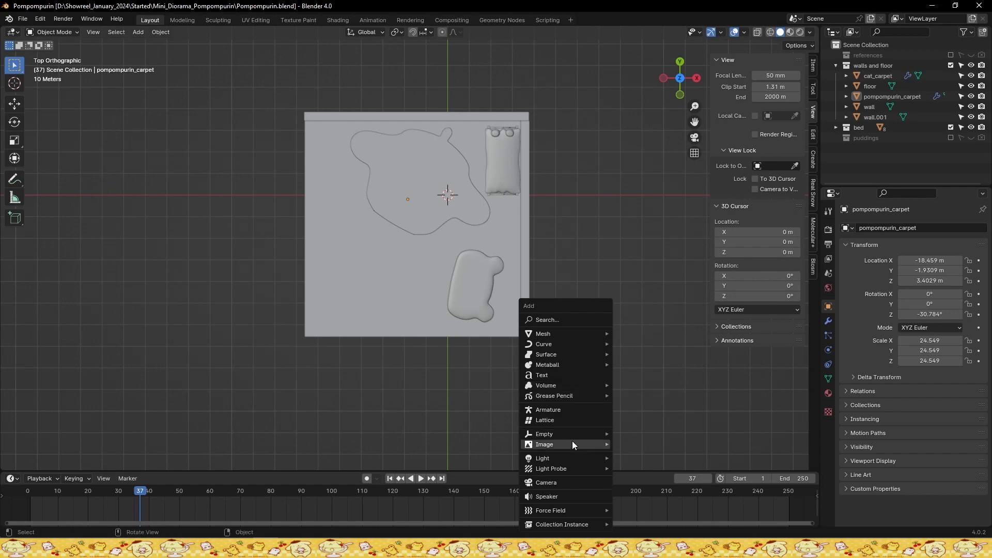
{"action": "left_click", "coordinate": [677, 442]}
{"action": "double_click", "coordinate": [372, 197]}
{"action": "double_click", "coordinate": [471, 207]}
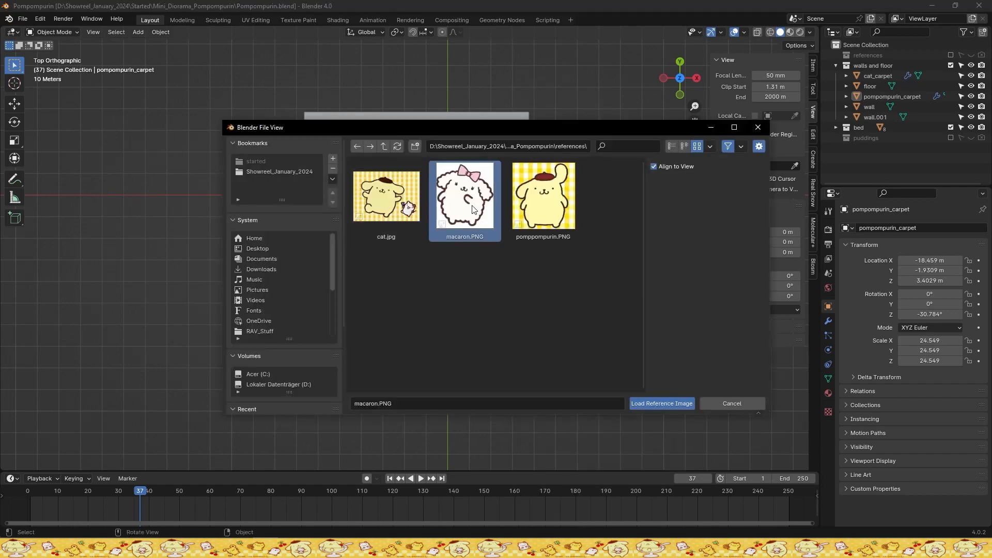
{"action": "middle_click_drag", "start_coordinate": [478, 256], "coordinate": [821, 160]}
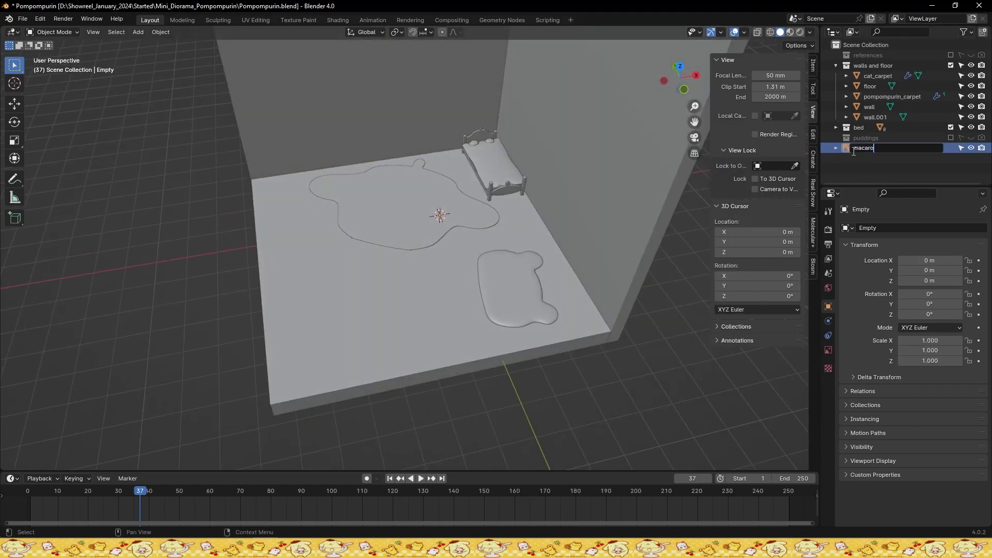
{"action": "key", "text": "Delete"}
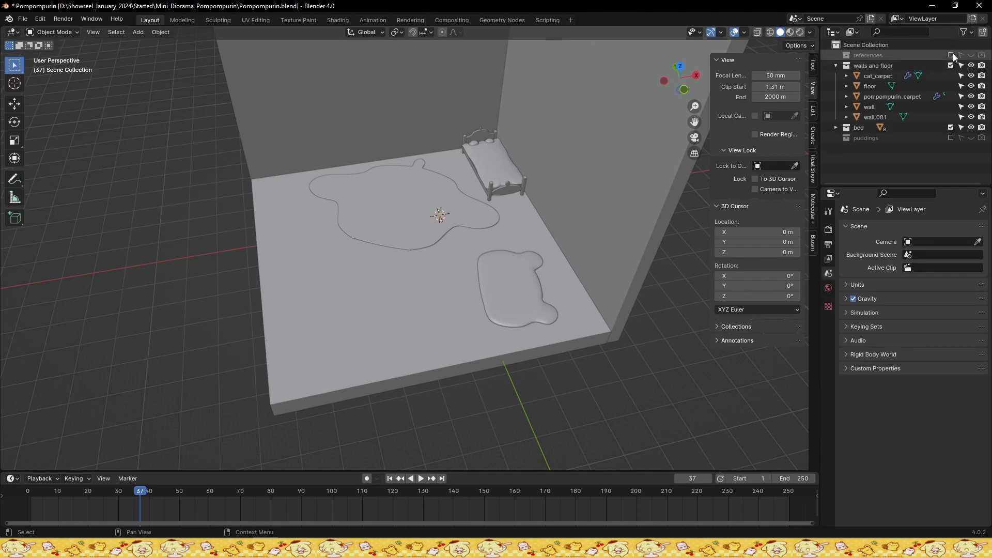
Enable the references collection, expand it and select the macaron reference image
{"action": "scroll", "coordinate": [478, 249], "scroll_direction": "down", "scroll_amount": 1}
{"action": "scroll", "coordinate": [362, 310], "scroll_direction": "down", "scroll_amount": 4}
{"action": "middle_click_drag", "start_coordinate": [363, 320], "coordinate": [332, 308]}
{"action": "scroll", "coordinate": [363, 305], "scroll_direction": "down", "scroll_amount": 2}
{"action": "middle_click_drag", "start_coordinate": [472, 304], "coordinate": [496, 308]}
{"action": "left_click", "coordinate": [836, 55]}
{"action": "left_click", "coordinate": [870, 76]}
{"action": "key", "text": "KP_Decimal"}
Scale the macaron reference to -22.519 and rotate it 90° about X to stand vertically
{"action": "scroll", "coordinate": [643, 137], "scroll_direction": "down", "scroll_amount": 8}
{"action": "middle_click_drag", "start_coordinate": [467, 274], "coordinate": [466, 258]}
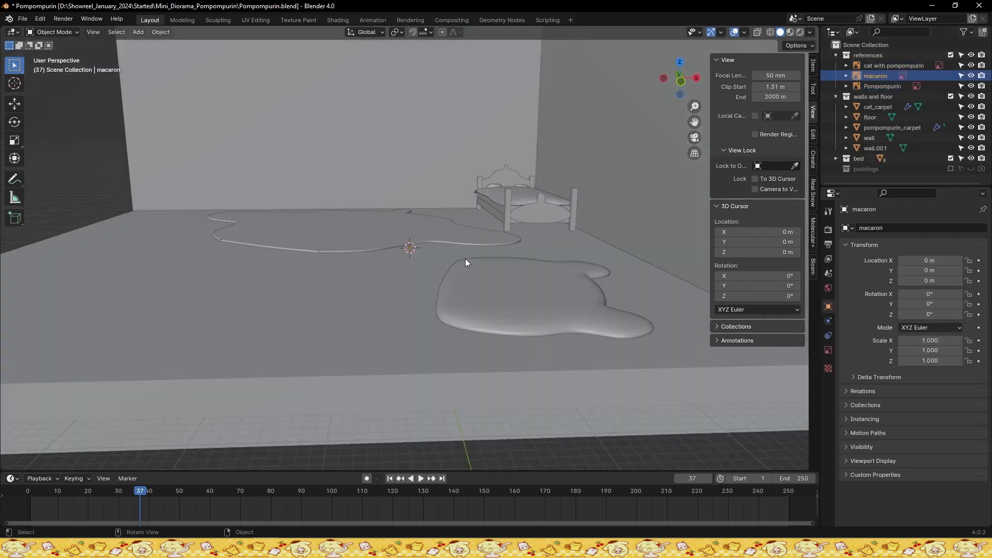
{"action": "key", "text": "s"}
{"action": "left_click", "coordinate": [384, 242]}
{"action": "key", "text": "s"}
{"action": "left_click", "coordinate": [549, 285]}
{"action": "scroll", "coordinate": [550, 285], "scroll_direction": "down", "scroll_amount": 3}
{"action": "type", "text": "rx90"}
{"action": "key", "text": "Return"}
{"action": "scroll", "coordinate": [526, 286], "scroll_direction": "down", "scroll_amount": 3}
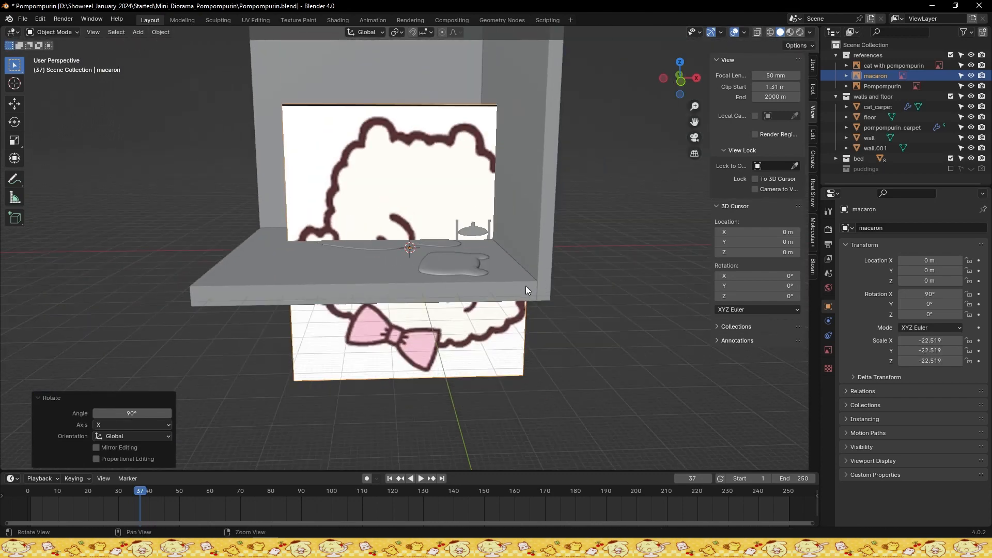
Move the macaron reference about -125.62 m along X beside the room, turn it upright by 90180° about Y and save
{"action": "middle_click_drag", "start_coordinate": [526, 286], "coordinate": [612, 302], "text": "shift"}
{"action": "key", "text": "g"}
{"action": "key", "text": "x"}
{"action": "left_click", "coordinate": [254, 257]}
{"action": "middle_click_drag", "start_coordinate": [254, 261], "coordinate": [415, 269]}
{"action": "type", "text": "ry"}
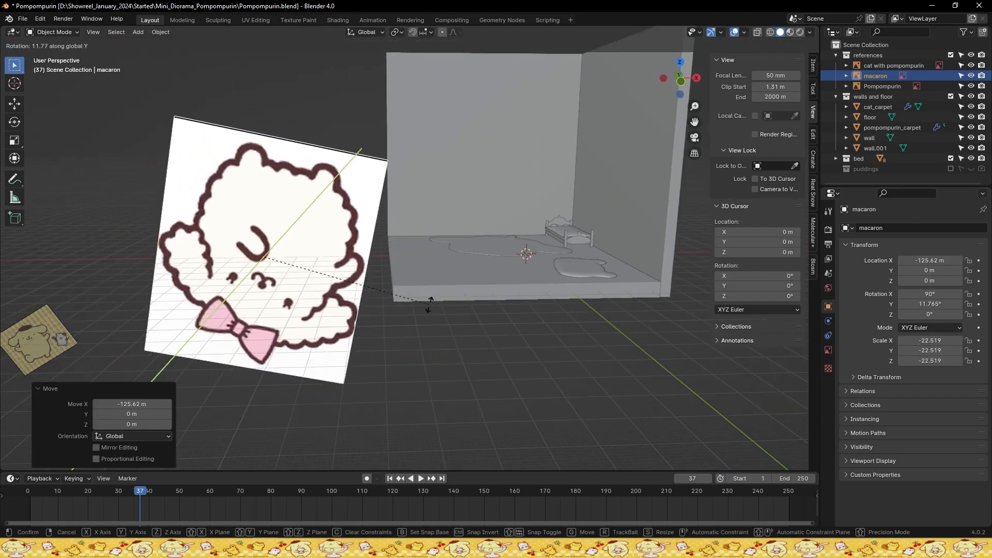
{"action": "type", "text": "90180"}
{"action": "key", "text": "Return"}
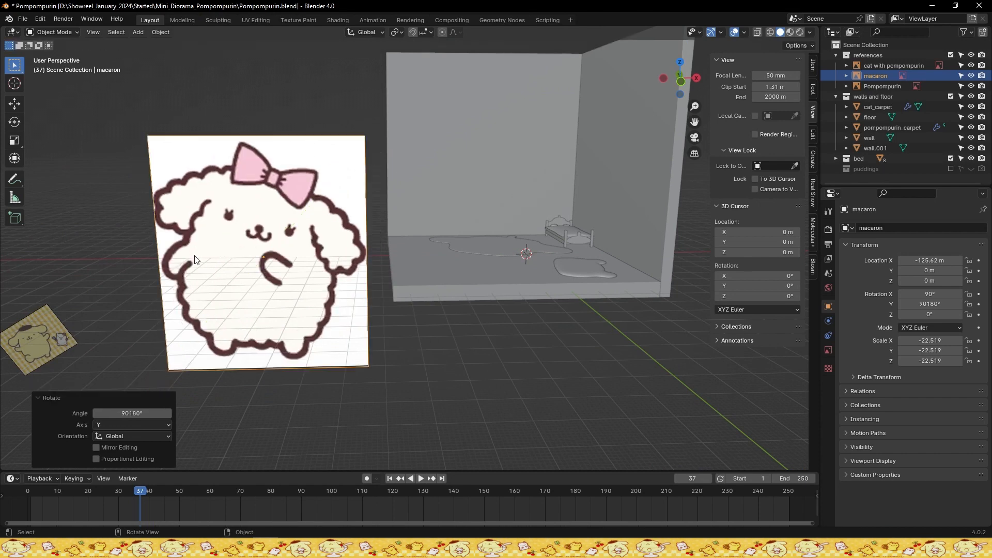
{"action": "key", "text": "ctrl+s"}
In front view, enable opacity for the macaron reference image and set it to 0.346
{"action": "key", "text": "KP_Decimal"}
{"action": "scroll", "coordinate": [286, 345], "scroll_direction": "up", "scroll_amount": 1}
{"action": "middle_click_drag", "start_coordinate": [465, 300], "coordinate": [437, 290], "text": "shift"}
{"action": "key", "text": "KP_1"}
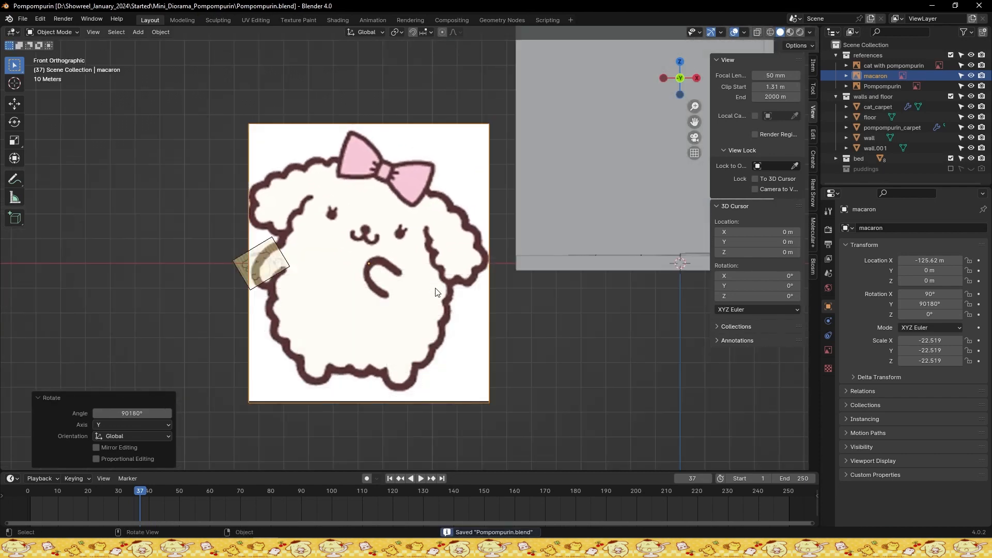
{"action": "scroll", "coordinate": [437, 291], "scroll_direction": "up", "scroll_amount": 1}
{"action": "left_click", "coordinate": [284, 269]}
{"action": "left_click", "coordinate": [285, 268]}
{"action": "left_click", "coordinate": [828, 349]}
{"action": "left_click", "coordinate": [901, 349]}
{"action": "left_click_drag", "start_coordinate": [956, 349], "coordinate": [914, 349]}
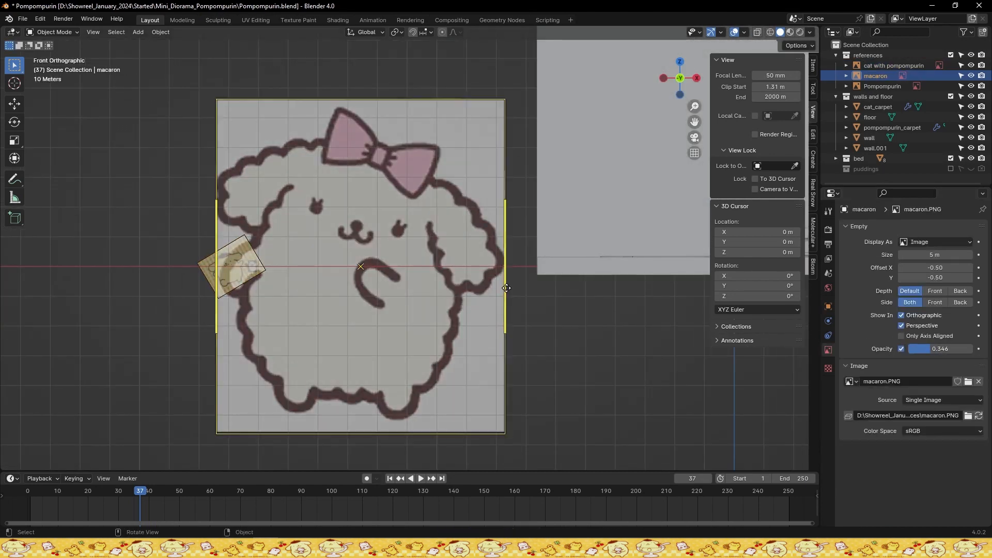
Rotate the macaron reference counterclockwise around Y until the character's face is level
{"action": "middle_click_drag", "start_coordinate": [413, 267], "coordinate": [435, 270], "text": "shift"}
{"action": "key", "text": "r"}
{"action": "key", "text": "y"}
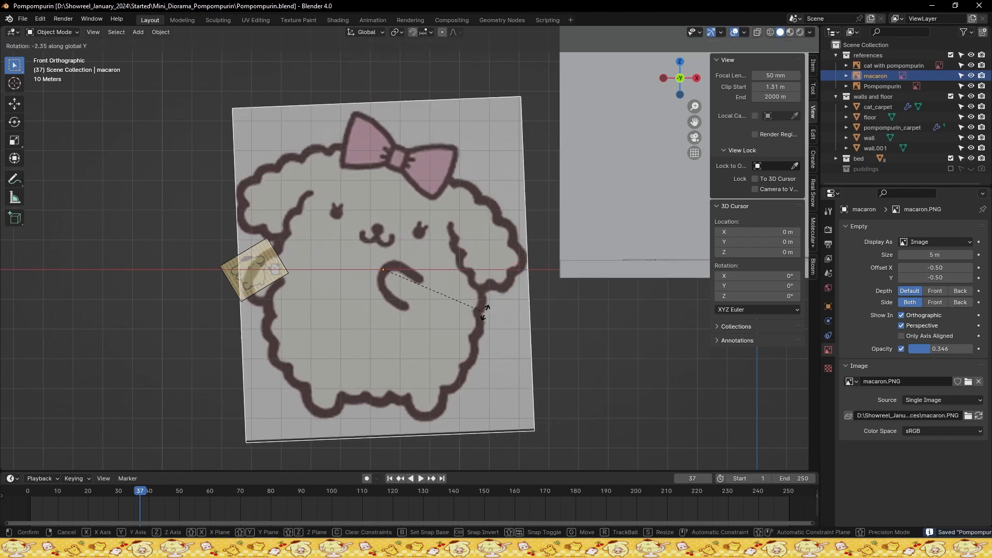
{"action": "left_click", "coordinate": [516, 288]}
Select the small cat with pompompurin reference overlapping the macaron image and hide it
{"action": "left_click", "coordinate": [494, 253]}
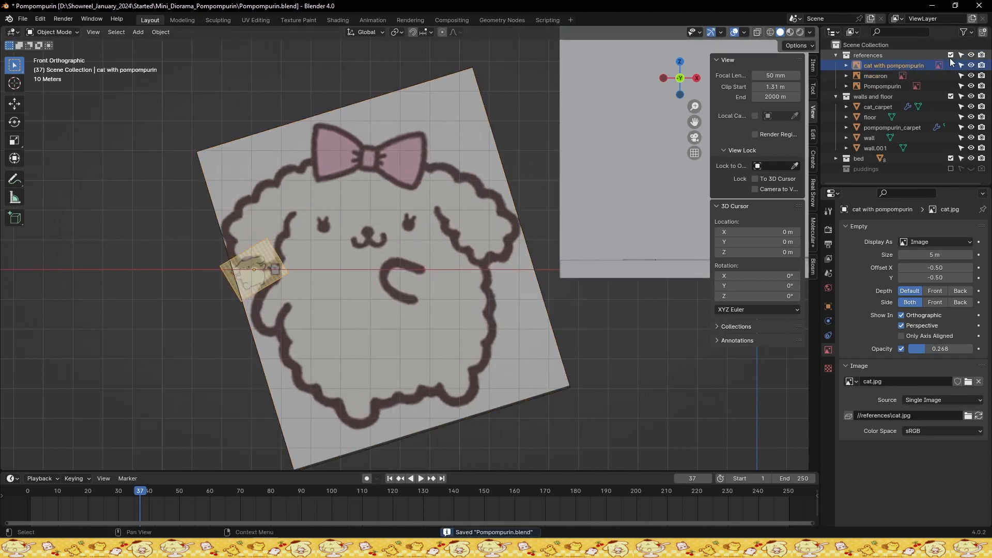
{"action": "key", "text": "h"}
{"action": "scroll", "coordinate": [405, 227], "scroll_direction": "up", "scroll_amount": 1}
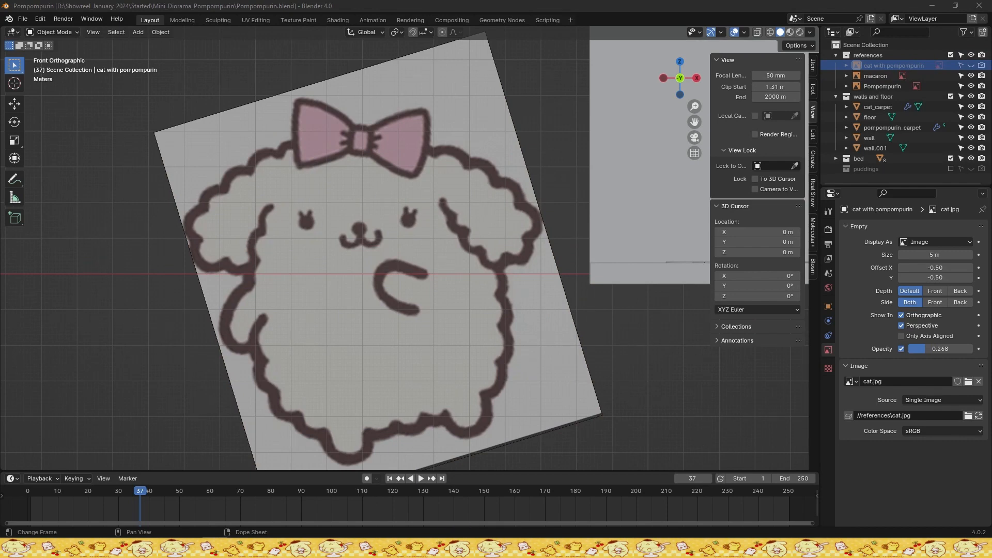
Add a plane mesh to the scene, outside the existing collections, as the base for the macaron character
{"action": "left_click", "coordinate": [659, 392]}
{"action": "scroll", "coordinate": [362, 271], "scroll_direction": "up", "scroll_amount": 2}
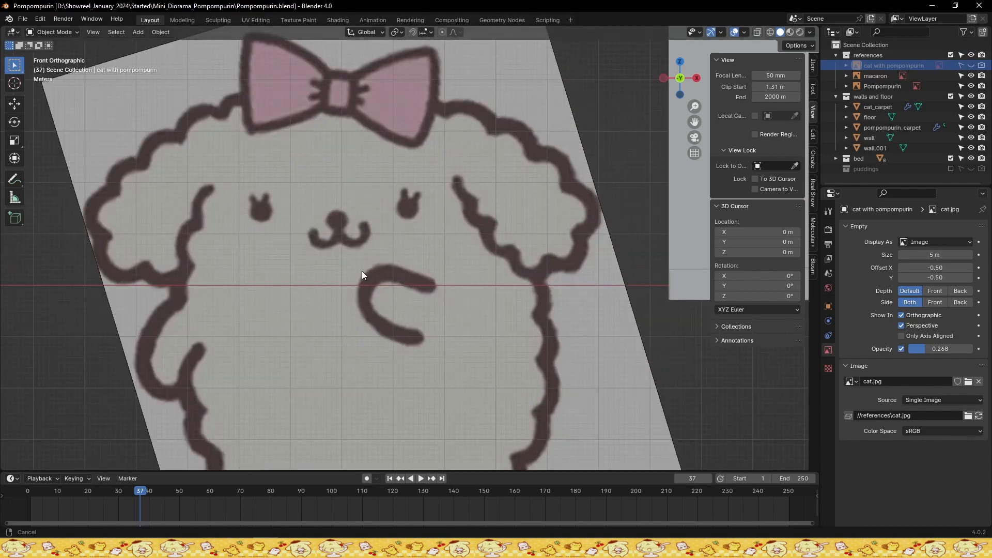
{"action": "middle_click_drag", "start_coordinate": [362, 271], "coordinate": [459, 353], "text": "shift"}
{"action": "left_click", "coordinate": [436, 227]}
{"action": "key", "text": "shift+a"}
{"action": "mouse_move", "coordinate": [438, 217]}
{"action": "left_click", "coordinate": [100, 274]}
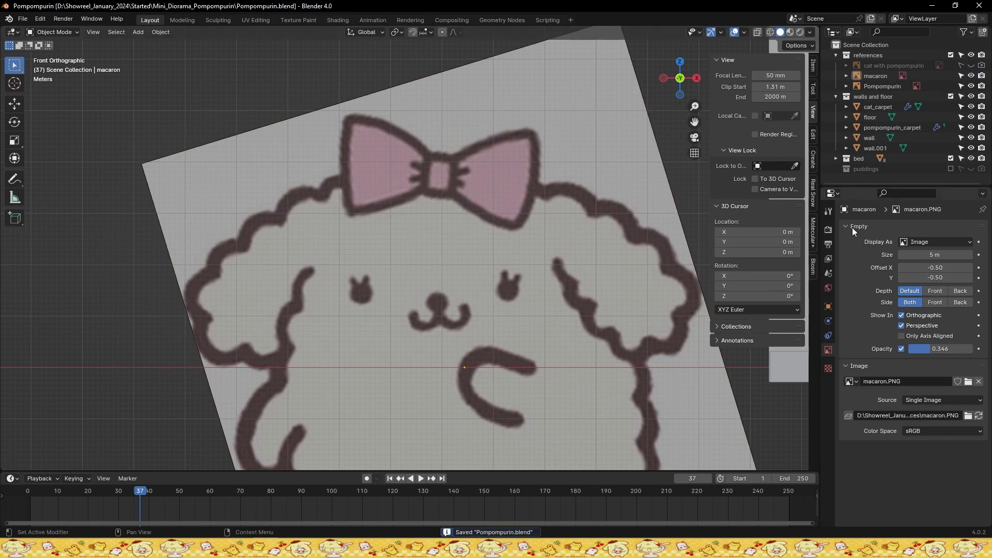
{"action": "key", "text": "shift+a"}
{"action": "mouse_move", "coordinate": [186, 188]}
{"action": "left_click", "coordinate": [243, 187]}
{"action": "scroll", "coordinate": [513, 314], "scroll_direction": "down", "scroll_amount": 5}
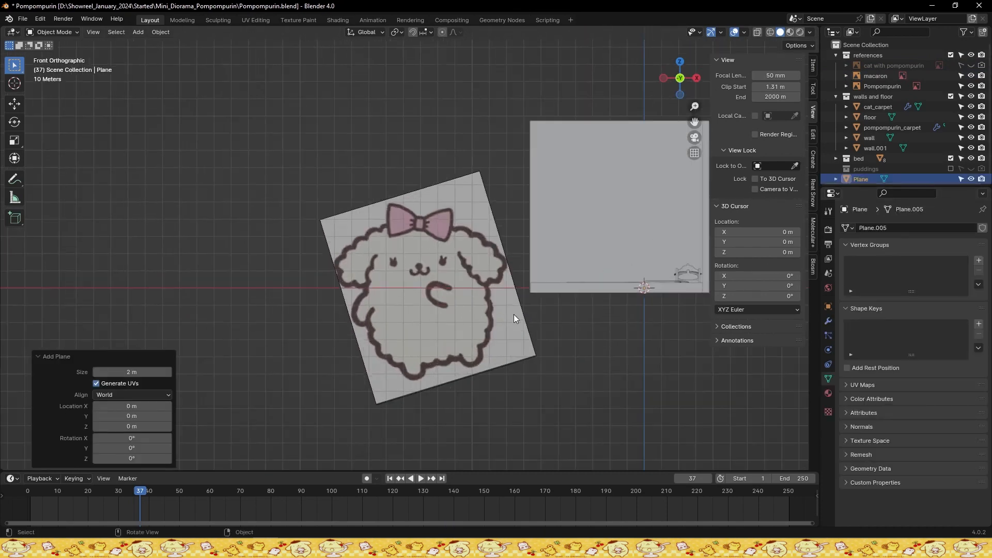
Scale the new plane by a factor of 5 and rotate it 90° around the X axis to face the front view
{"action": "scroll", "coordinate": [513, 314], "scroll_direction": "up", "scroll_amount": 1}
{"action": "key", "text": "s"}
{"action": "key", "text": "5"}
{"action": "key", "text": "Return"}
{"action": "key", "text": "r"}
{"action": "key", "text": "x"}
{"action": "key", "text": "9"}
{"action": "key", "text": "0"}
{"action": "key", "text": "Return"}
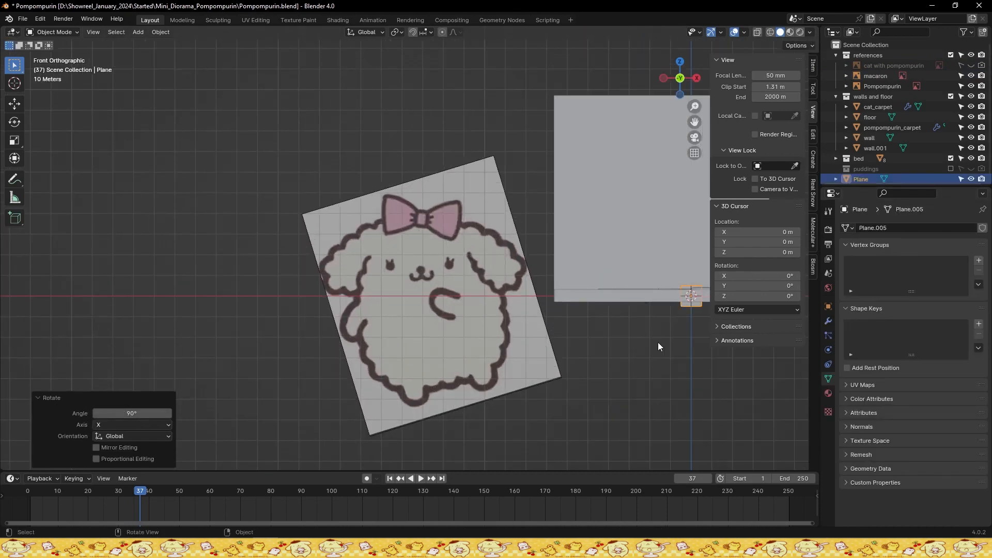
Move the plane about -129 m along X and raise it along Z onto the bow in the macaron reference
{"action": "key", "text": "g"}
{"action": "key", "text": "y"}
{"action": "key", "text": "z"}
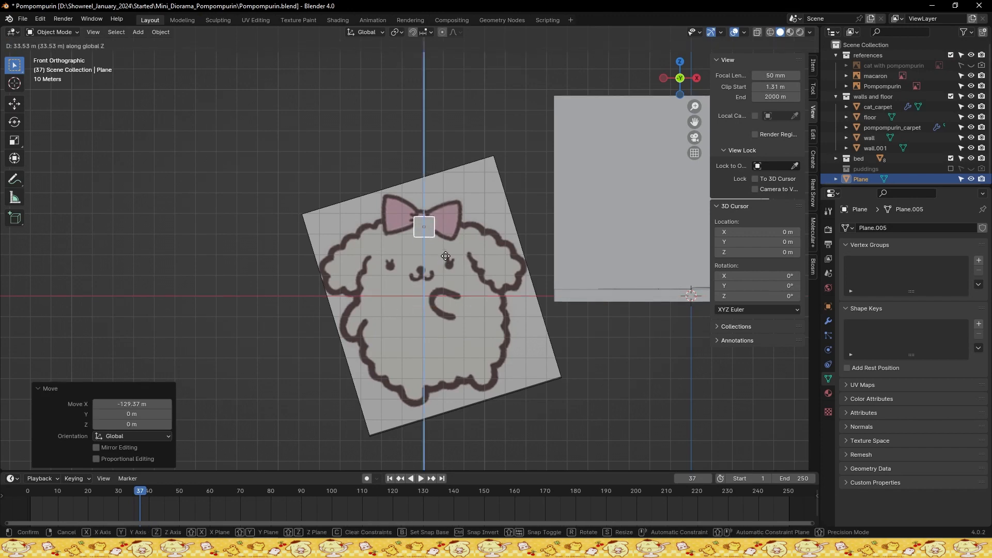